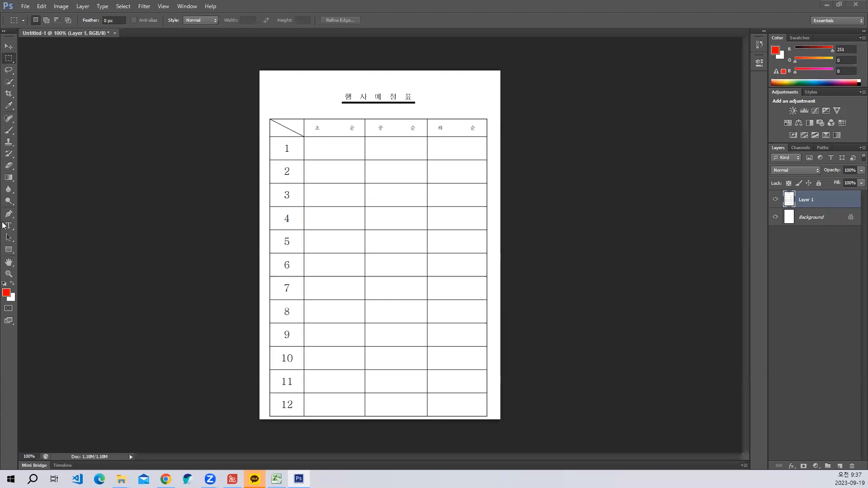
# - Paint red column letters A to D above the table with the Brush tool, adding marks that point to the header cells
pyautogui.click(9, 130)
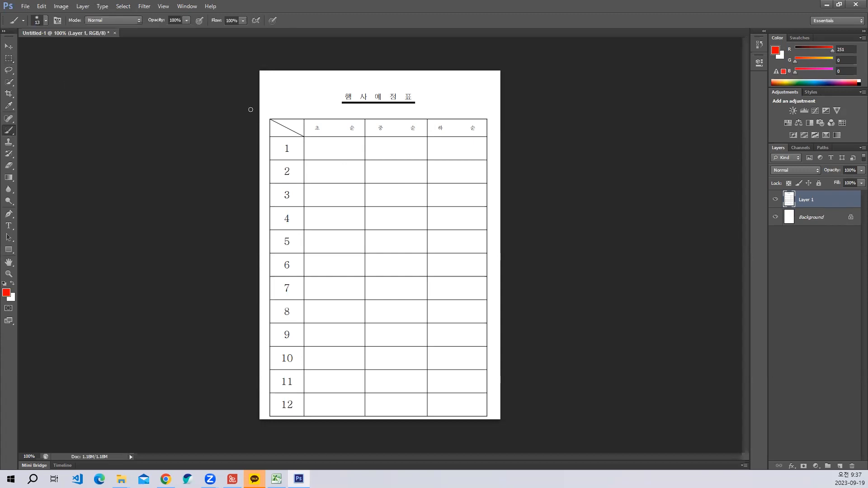
pyautogui.moveTo(292, 72); pyautogui.dragTo(288, 117)
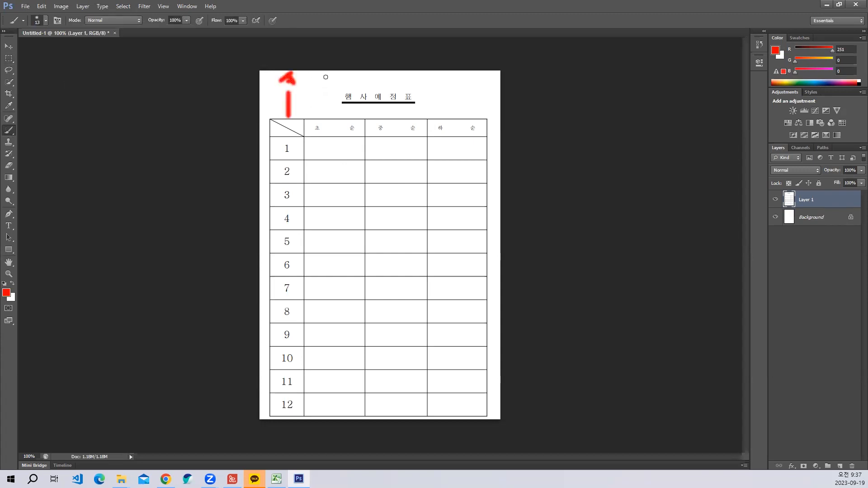
pyautogui.moveTo(327, 86)
pyautogui.mouseDown()
pyautogui.moveTo(330, 74)
pyautogui.moveTo(334, 83)
pyautogui.mouseUp()
pyautogui.moveTo(411, 82)
pyautogui.mouseDown()
pyautogui.moveTo(464, 72)
pyautogui.moveTo(460, 94)
pyautogui.mouseUp()
pyautogui.moveTo(282, 116); pyautogui.dragTo(465, 112)
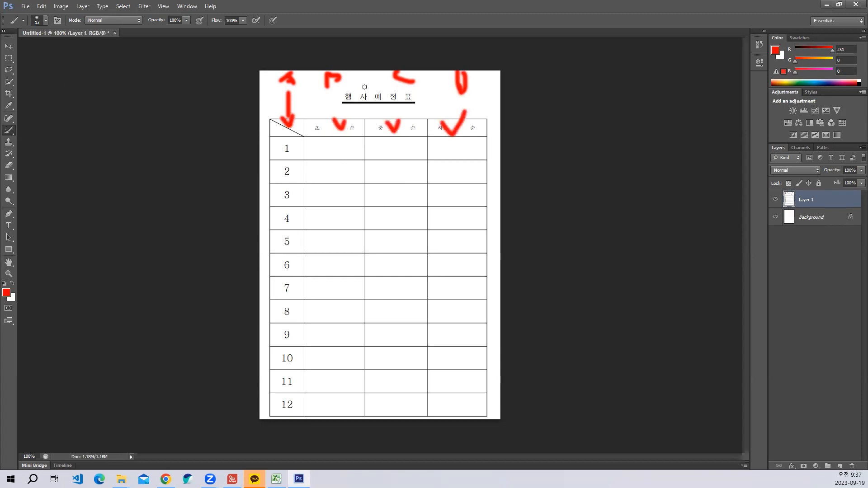
# - Brush red lines across the title area and number the spreadsheet rows from 1 to 15 down the left edge of the table
pyautogui.moveTo(349, 83)
pyautogui.mouseDown()
pyautogui.moveTo(388, 83)
pyautogui.moveTo(375, 99)
pyautogui.moveTo(412, 99)
pyautogui.moveTo(412, 111)
pyautogui.mouseUp()
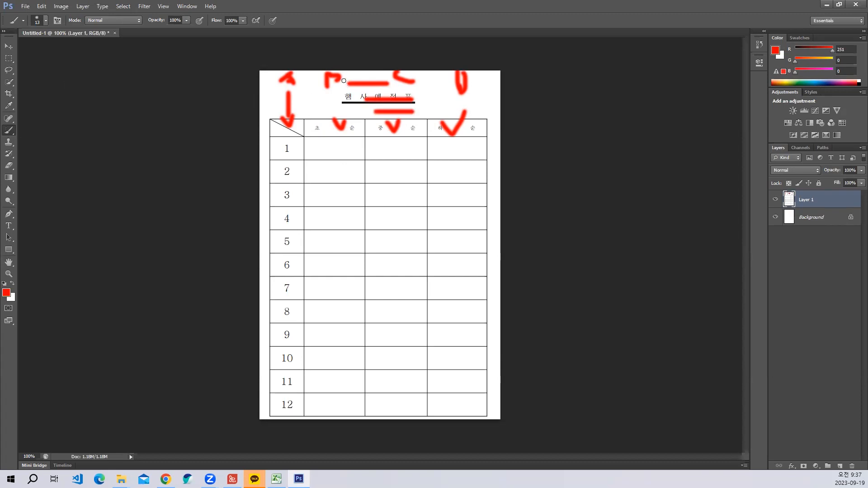
pyautogui.moveTo(344, 80)
pyautogui.mouseDown()
pyautogui.moveTo(332, 96)
pyautogui.moveTo(348, 101)
pyautogui.moveTo(313, 119)
pyautogui.mouseUp()
pyautogui.moveTo(263, 127)
pyautogui.mouseDown()
pyautogui.moveTo(276, 125)
pyautogui.moveTo(272, 138)
pyautogui.mouseUp()
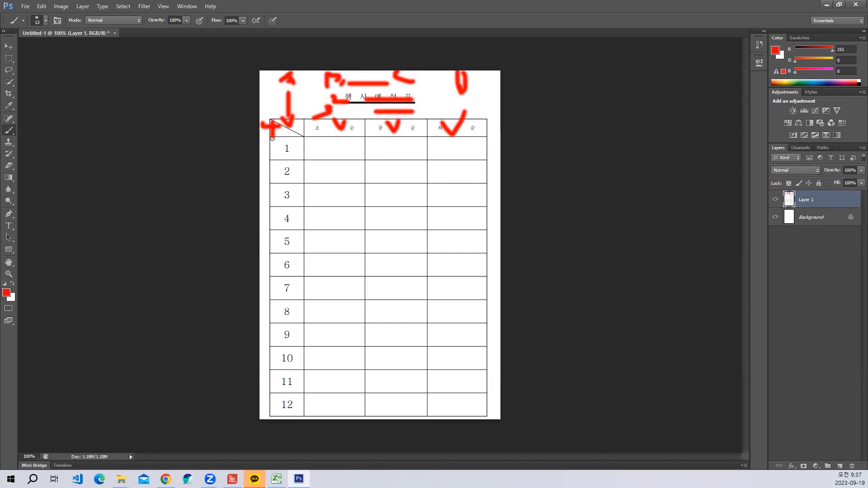
pyautogui.moveTo(268, 144)
pyautogui.mouseDown()
pyautogui.moveTo(273, 154)
pyautogui.moveTo(280, 140)
pyautogui.moveTo(262, 245)
pyautogui.moveTo(264, 277)
pyautogui.moveTo(270, 272)
pyautogui.mouseUp()
pyautogui.moveTo(261, 284)
pyautogui.mouseDown()
pyautogui.moveTo(270, 314)
pyautogui.moveTo(283, 313)
pyautogui.moveTo(277, 343)
pyautogui.mouseUp()
pyautogui.moveTo(271, 346); pyautogui.dragTo(270, 361)
pyautogui.moveTo(282, 354); pyautogui.dragTo(289, 357)
pyautogui.moveTo(282, 347)
pyautogui.mouseDown()
pyautogui.moveTo(267, 388)
pyautogui.moveTo(287, 367)
pyautogui.mouseUp()
pyautogui.moveTo(272, 381); pyautogui.dragTo(273, 391)
pyautogui.moveTo(267, 393)
pyautogui.mouseDown()
pyautogui.moveTo(277, 409)
pyautogui.moveTo(283, 394)
pyautogui.mouseUp()
pyautogui.click(280, 393)
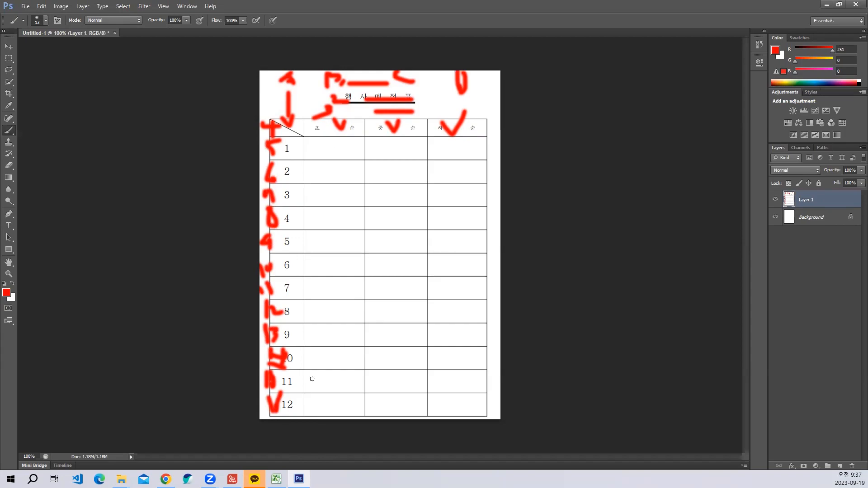
# - Switch to the blank Excel workbook and enter the heading 초순 in cell B4
pyautogui.click(824, 5)
pyautogui.click(37, 125)
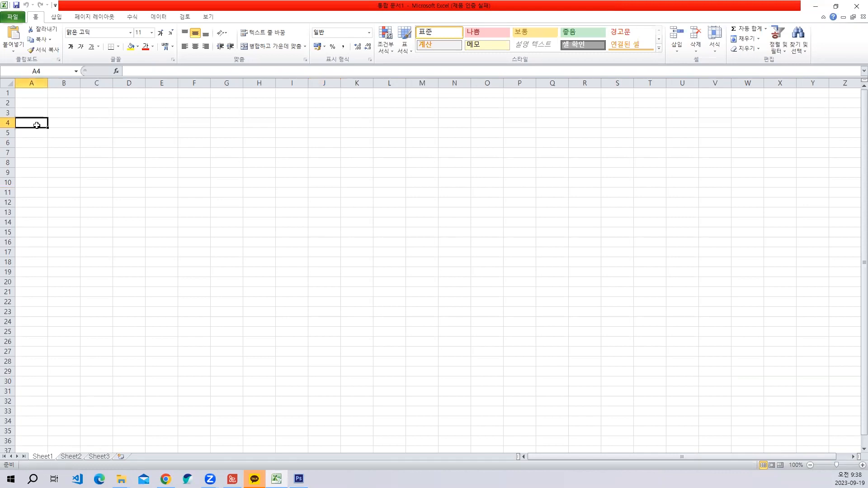
pyautogui.click(64, 124)
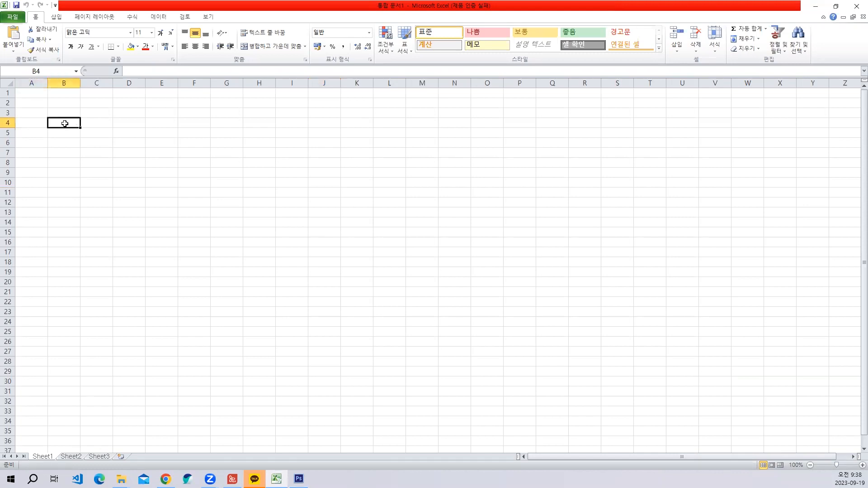
pyautogui.scroll(1, 68, 124)
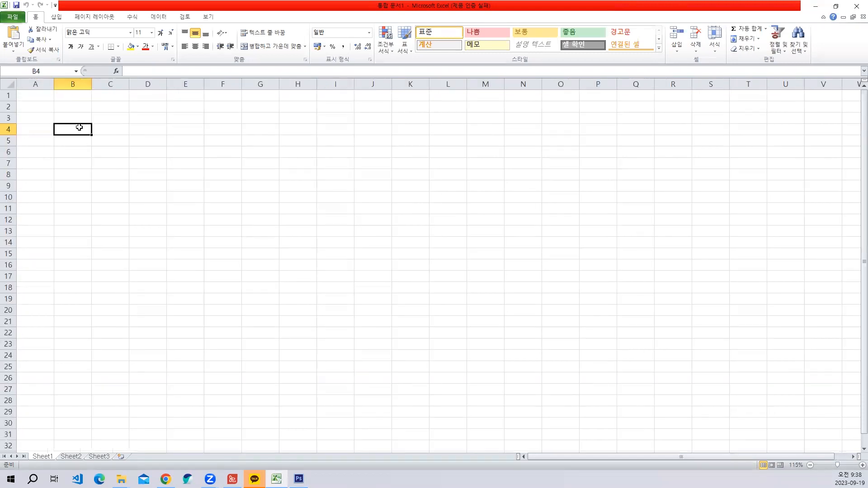
pyautogui.doubleClick(80, 127)
pyautogui.click(136, 196)
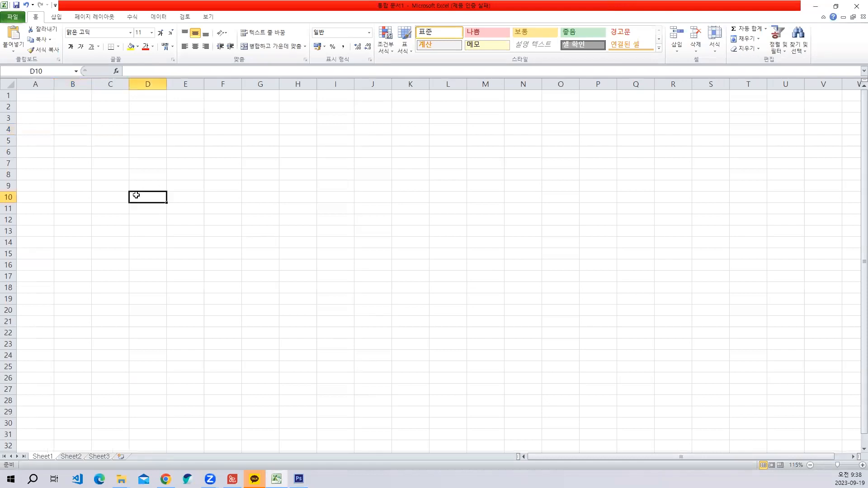
pyautogui.click(68, 130)
pyautogui.write('ch')
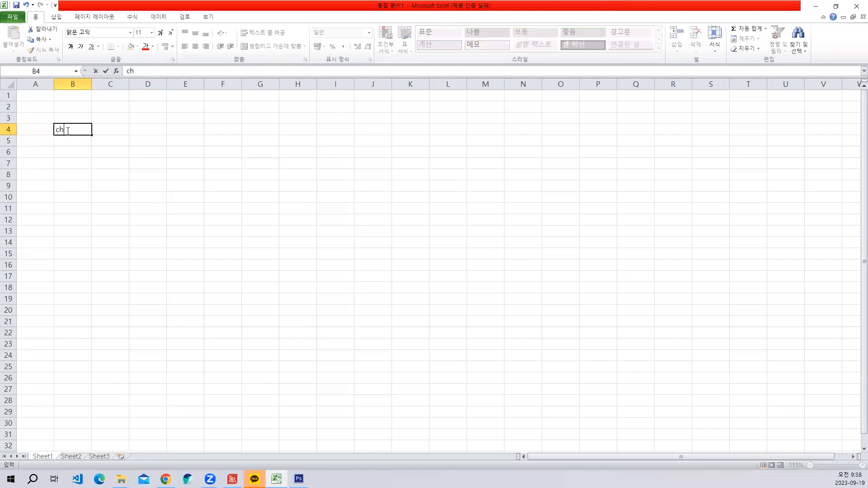
pyautogui.press('BackSpace')
pyautogui.press('BackSpace')
pyautogui.press('Hangul')
pyautogui.write('조순')
# - Enter the headings 중순 in cell C4 and 하순 in cell D4
pyautogui.click(103, 132)
pyautogui.write('중수')
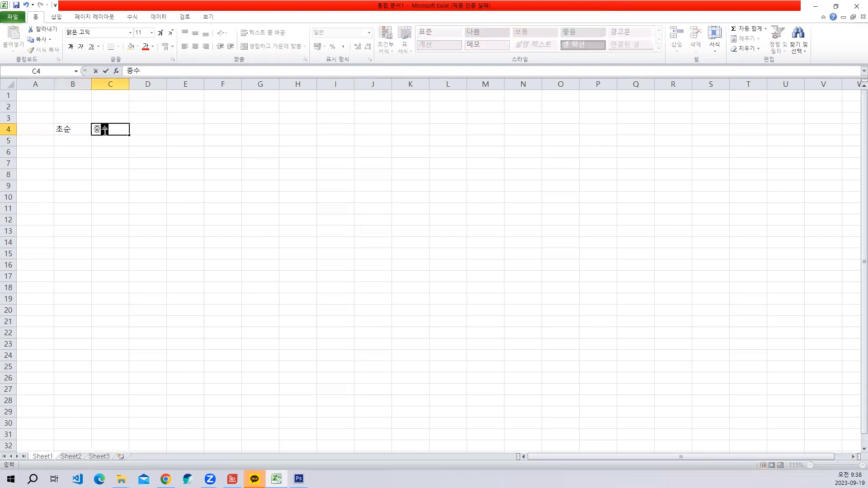
pyautogui.press('Tab')
pyautogui.write('하순')
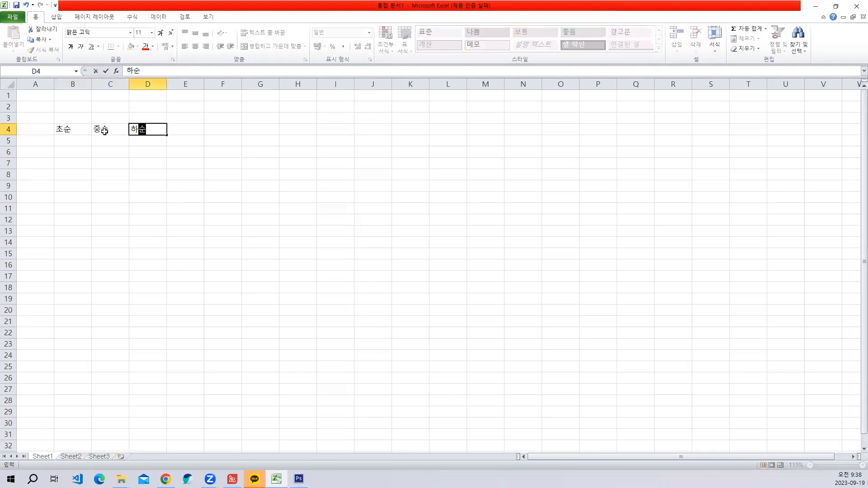
pyautogui.press('Return')
# - Check the annotated reference table in Photoshop and enter the first row number, 1, in cell A5 of the Excel sheet
pyautogui.click(299, 479)
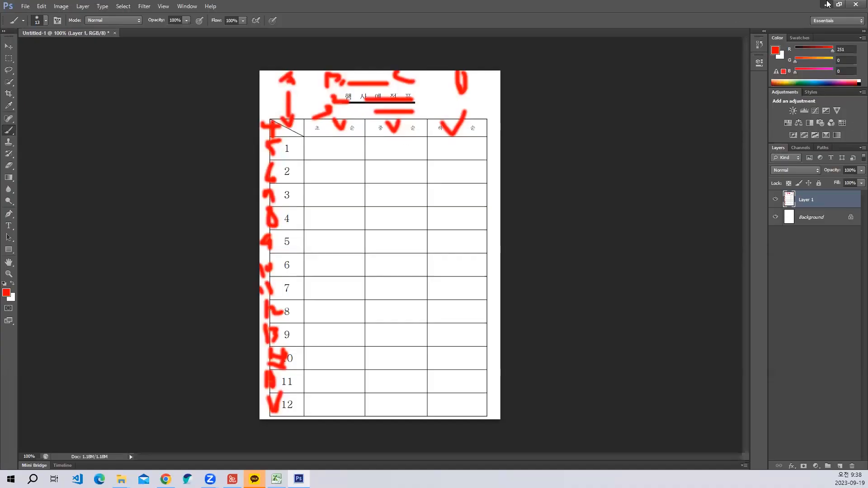
pyautogui.click(828, 4)
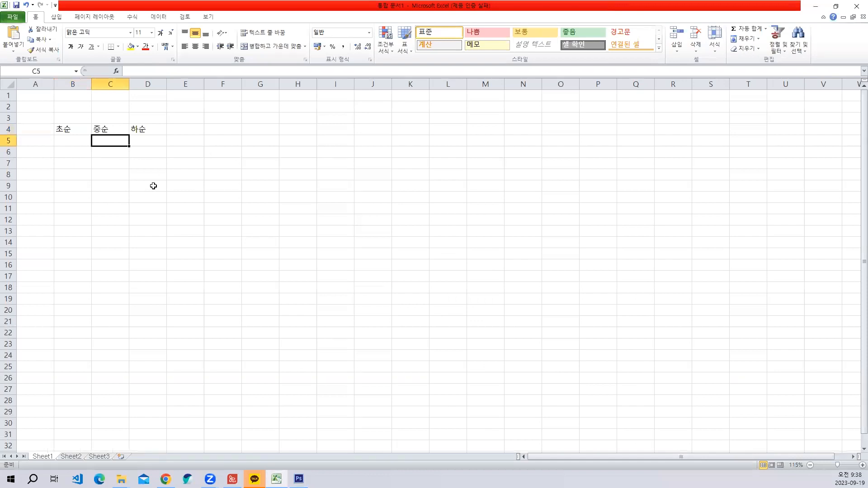
pyautogui.keyDown('ctrl'); pyautogui.scroll(1, 149, 186); pyautogui.keyUp('ctrl')
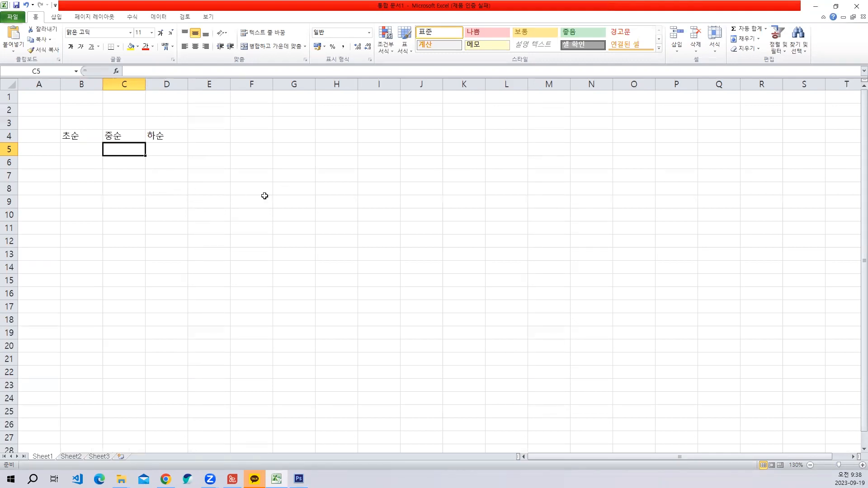
pyautogui.click(299, 479)
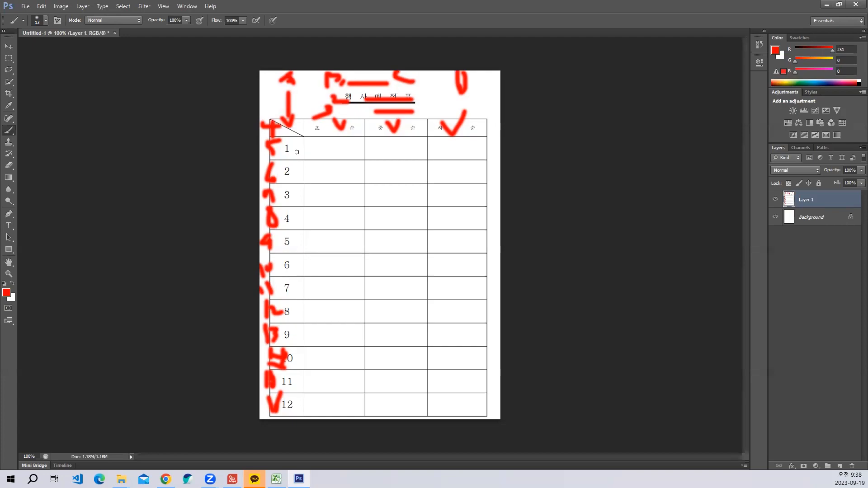
pyautogui.click(826, 4)
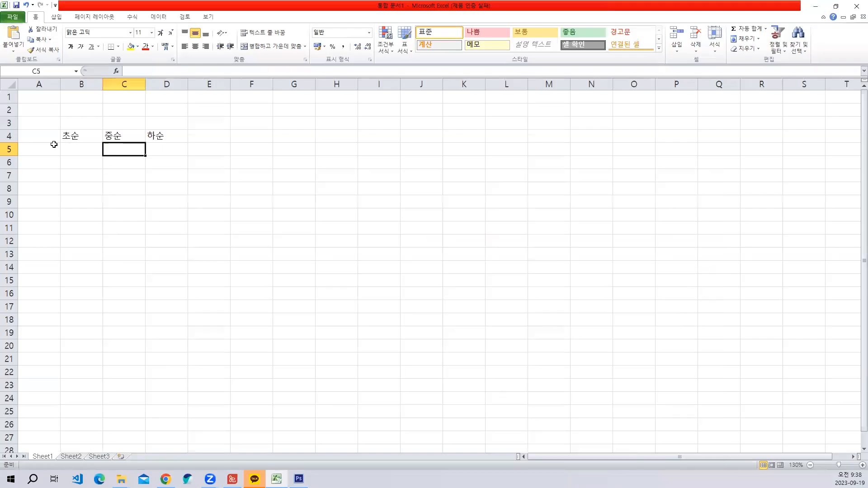
pyautogui.click(36, 152)
pyautogui.write('1')
pyautogui.click(186, 207)
pyautogui.moveTo(59, 163); pyautogui.dragTo(48, 155)
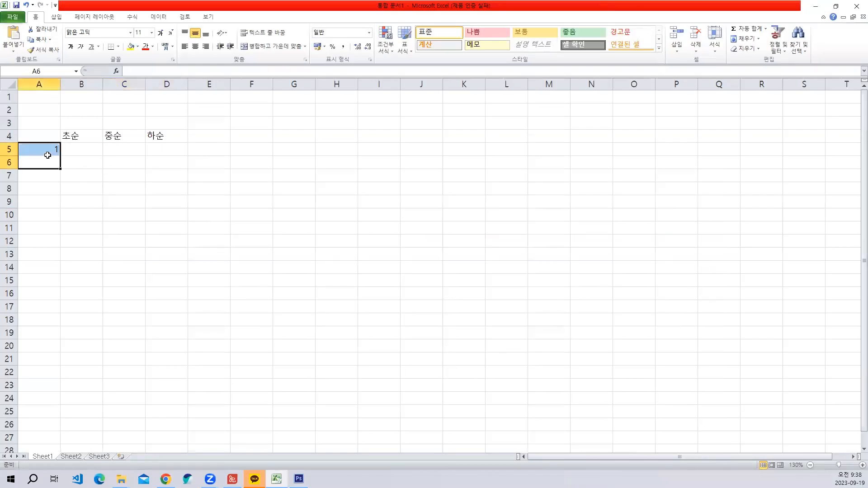
pyautogui.click(47, 154)
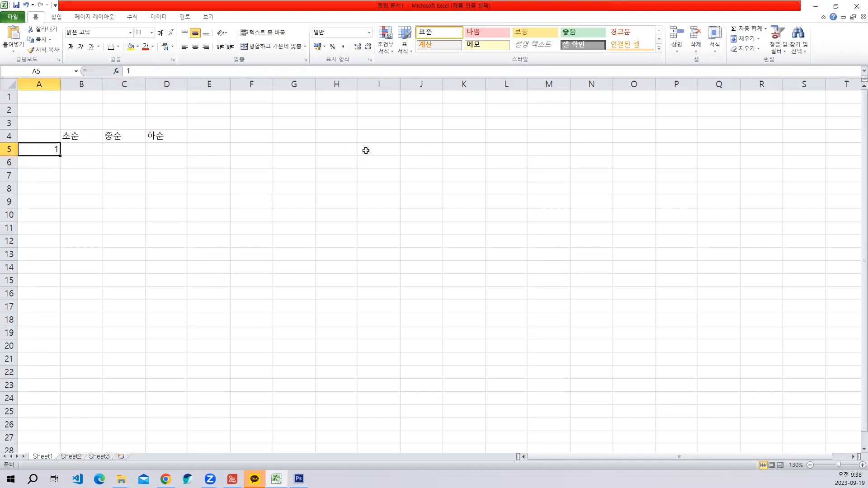
# - Enter 1 in cell I4, try filling it down to I16 and undo the fill
pyautogui.click(386, 138)
pyautogui.write('1')
pyautogui.press('Return')
pyautogui.click(397, 138)
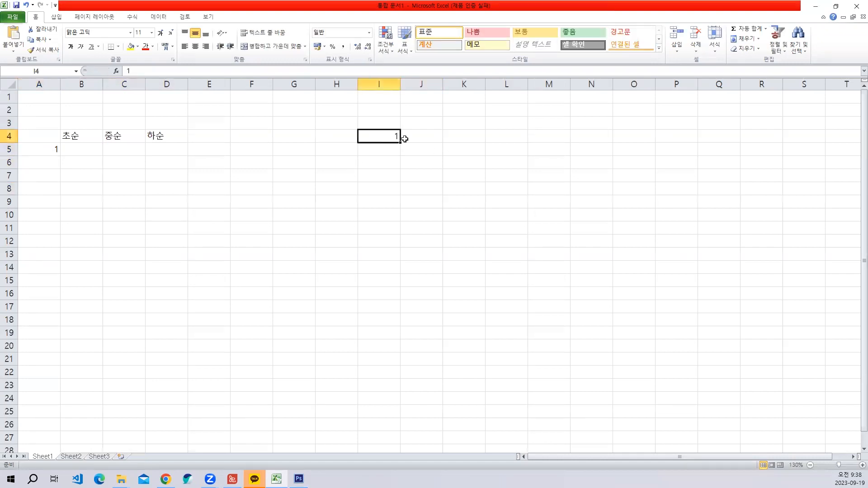
pyautogui.moveTo(400, 142); pyautogui.dragTo(402, 300)
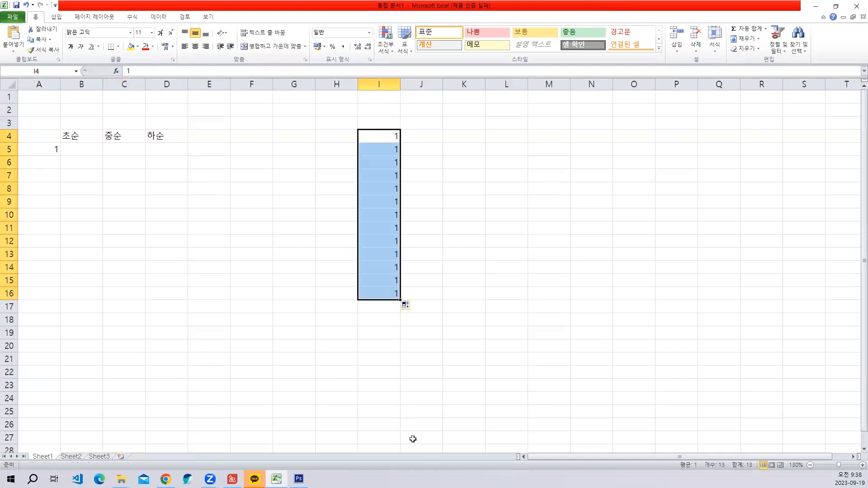
pyautogui.click(414, 306)
pyautogui.click(422, 326)
pyautogui.hotkey('ctrl', 'z')
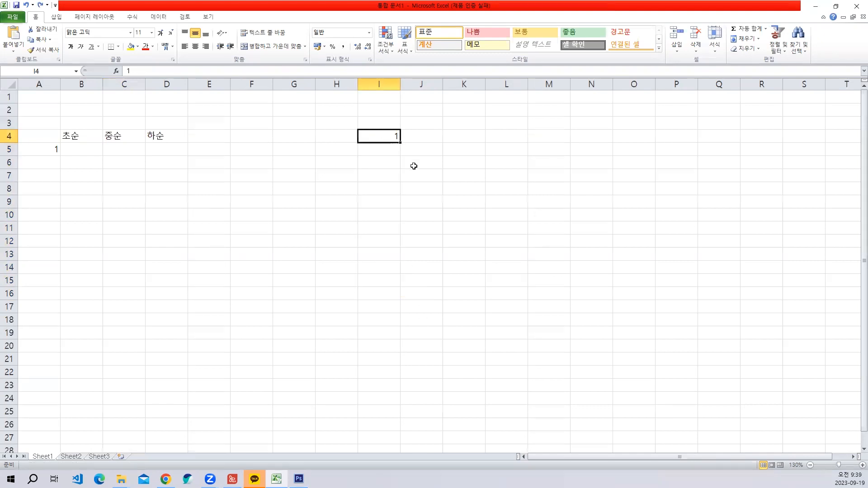
# - Enter 2, 3, 4 and 5 one by one in cells I5 to I8 and clear all the numbers in column I
pyautogui.press('Return')
pyautogui.write('2')
pyautogui.press('Return')
pyautogui.write('3')
pyautogui.press('Return')
pyautogui.write('4')
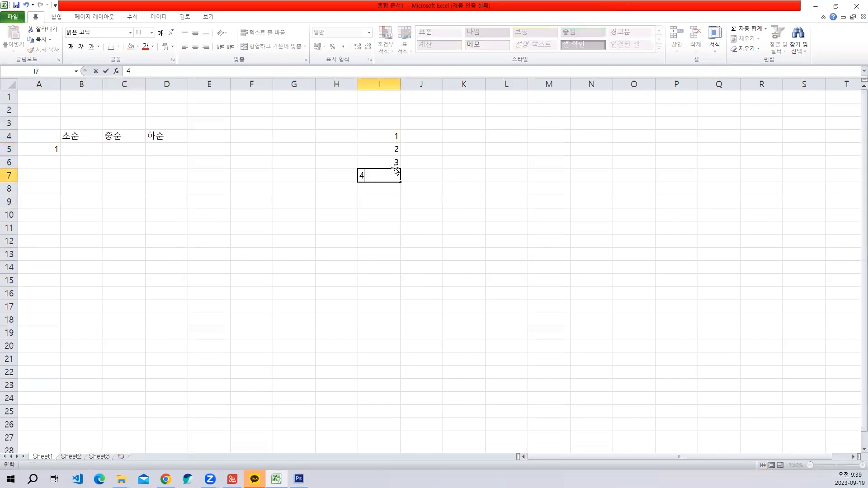
pyautogui.press('Return')
pyautogui.write('5')
pyautogui.press('Return')
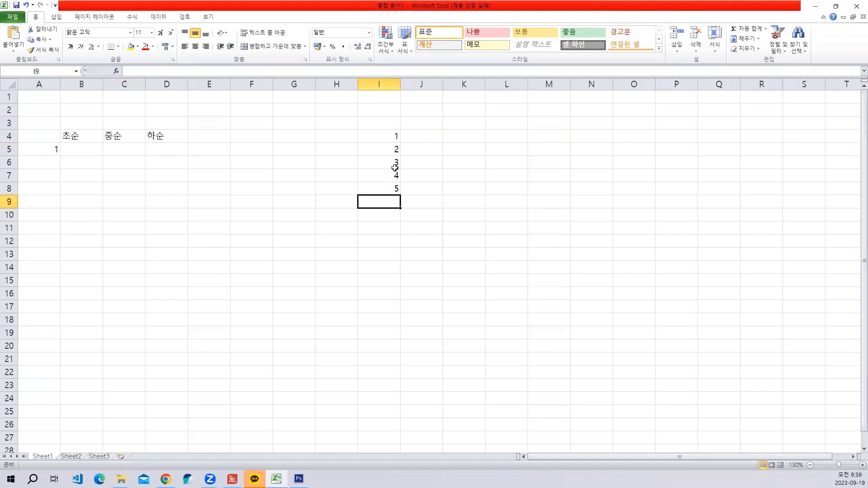
pyautogui.moveTo(391, 131); pyautogui.dragTo(391, 208)
pyautogui.press('Delete')
# - Enter 1 in cell I4, fill it down to I17 as a number series and delete the whole series
pyautogui.click(385, 132)
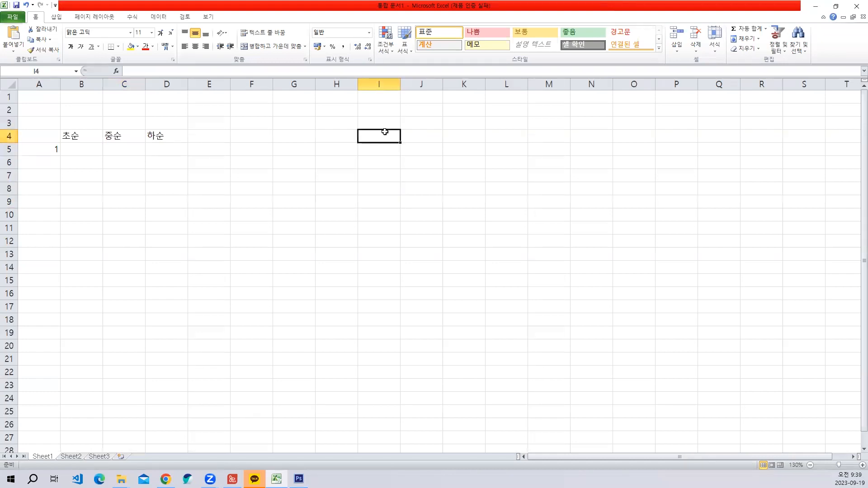
pyautogui.write('1')
pyautogui.click(402, 176)
pyautogui.click(394, 138)
pyautogui.moveTo(400, 158); pyautogui.dragTo(401, 310)
pyautogui.click(406, 319)
pyautogui.click(438, 339)
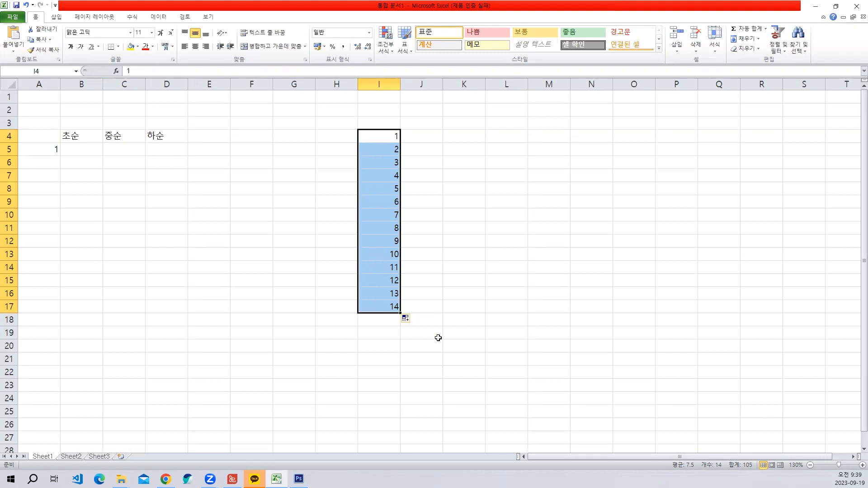
pyautogui.press('Delete')
pyautogui.click(225, 255)
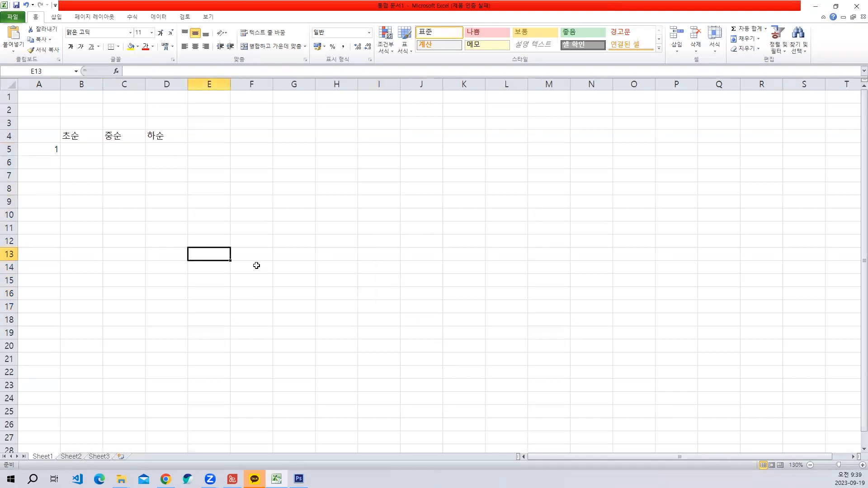
# - Capture a screenshot of the area around selected cell A5 and paste it as a picture at cell L11
pyautogui.click(49, 148)
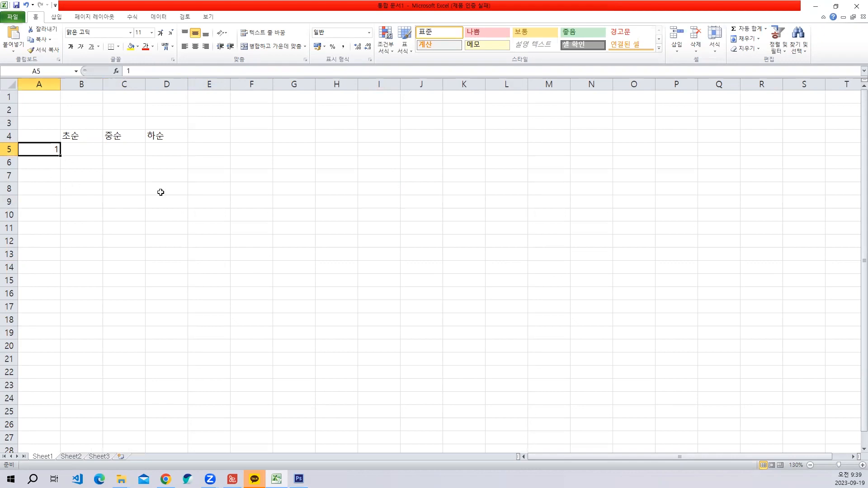
pyautogui.press('shift+Print')
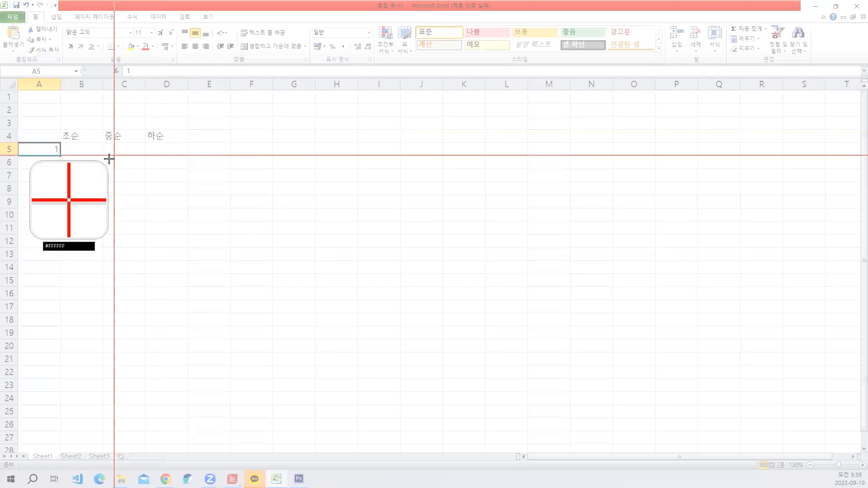
pyautogui.moveTo(105, 166); pyautogui.dragTo(18, 136)
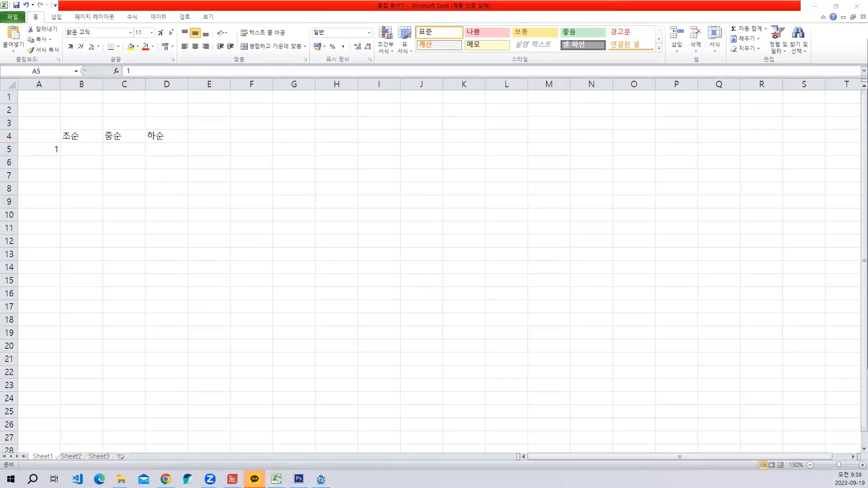
pyautogui.click(501, 178)
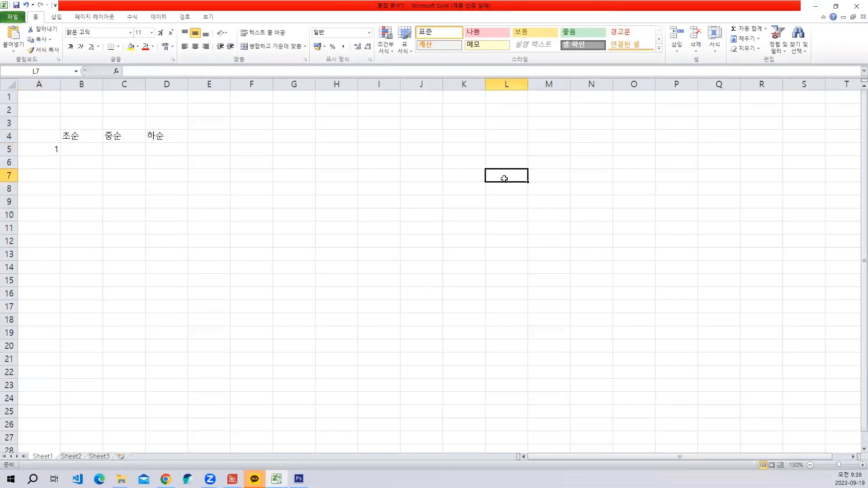
pyautogui.click(511, 222)
pyautogui.hotkey('ctrl', 'v')
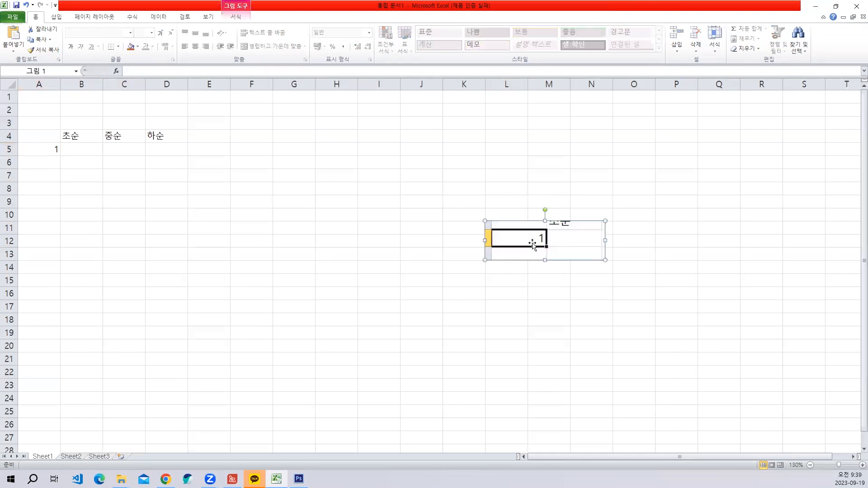
# - Move the pasted picture up beside the table and enlarge it to span about columns I to S and rows 5 to 15
pyautogui.moveTo(533, 245); pyautogui.dragTo(424, 169)
pyautogui.moveTo(497, 184); pyautogui.dragTo(812, 285)
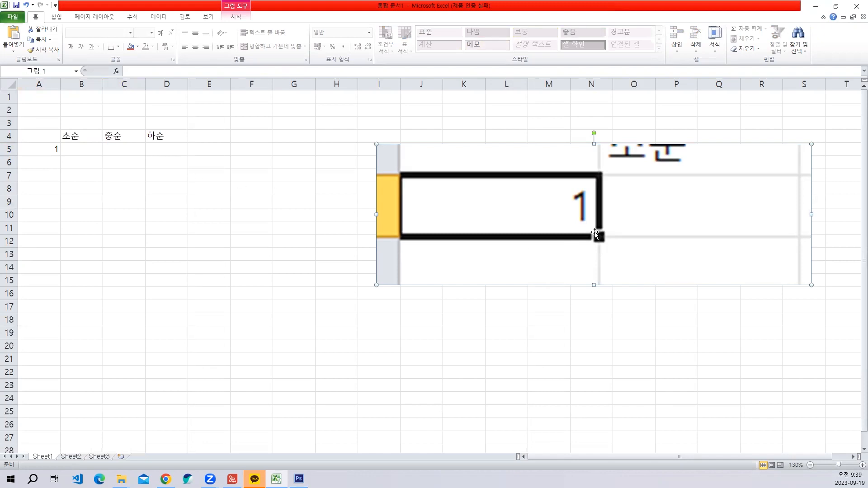
# - Draw a straight horizontal line 2.54 cm wide across the fill handle in the enlarged picture of cell A5
pyautogui.click(57, 17)
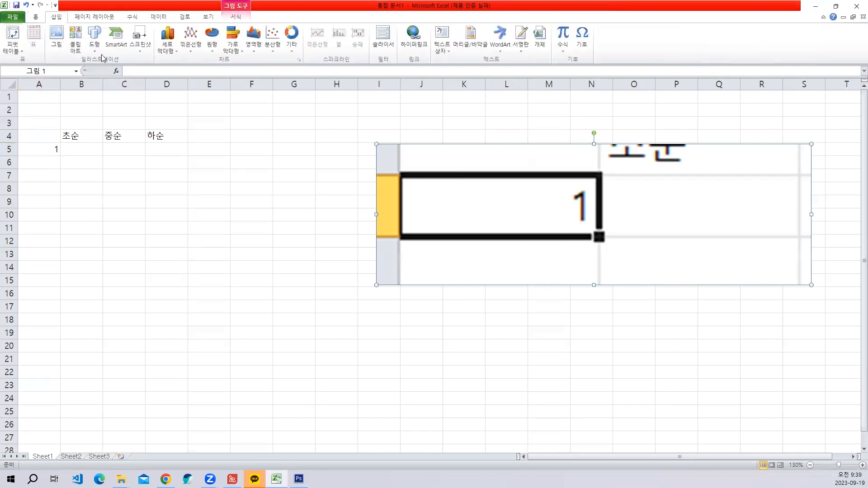
pyautogui.click(94, 37)
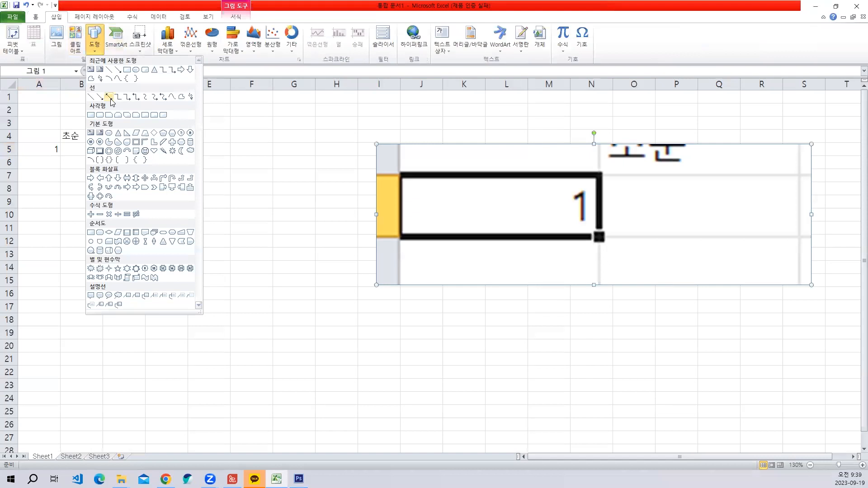
pyautogui.click(91, 97)
pyautogui.click(631, 235)
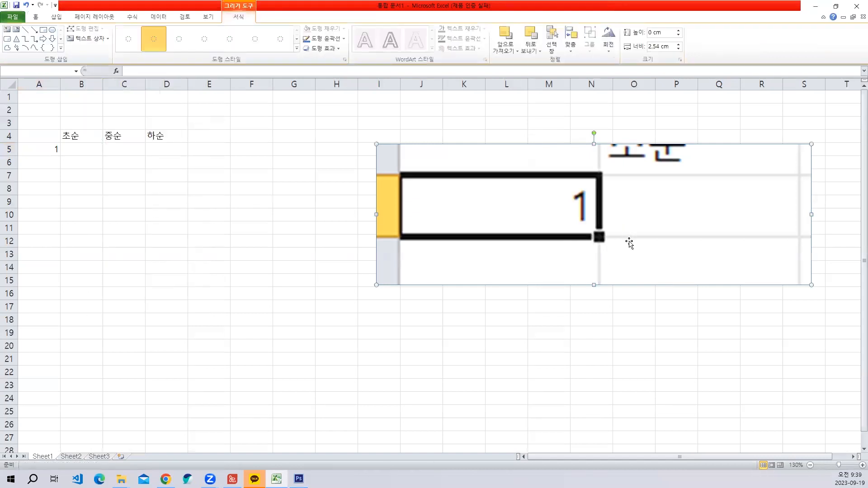
# - Make the horizontal line black and thick, and align it with the lower cell border in the picture
pyautogui.click(319, 42)
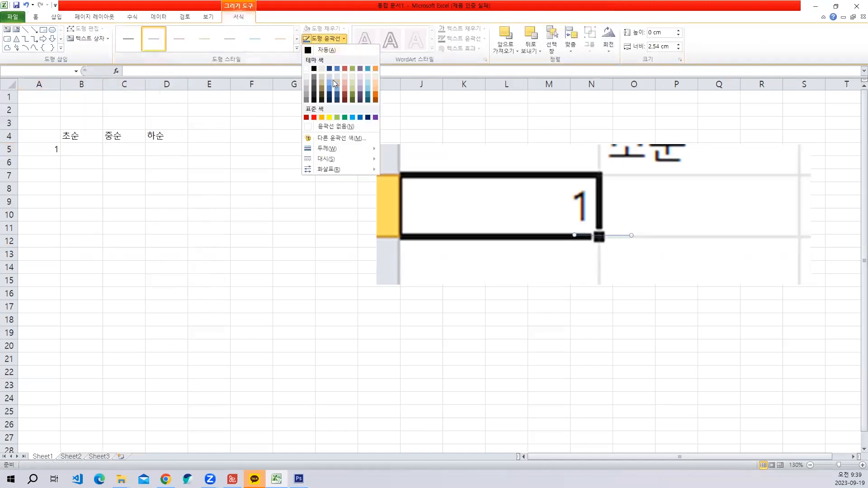
pyautogui.click(314, 69)
pyautogui.click(325, 40)
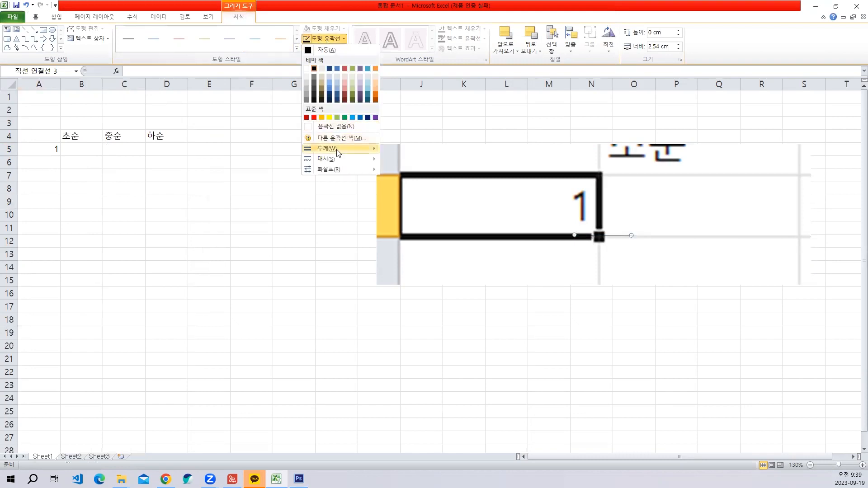
pyautogui.moveTo(340, 151)
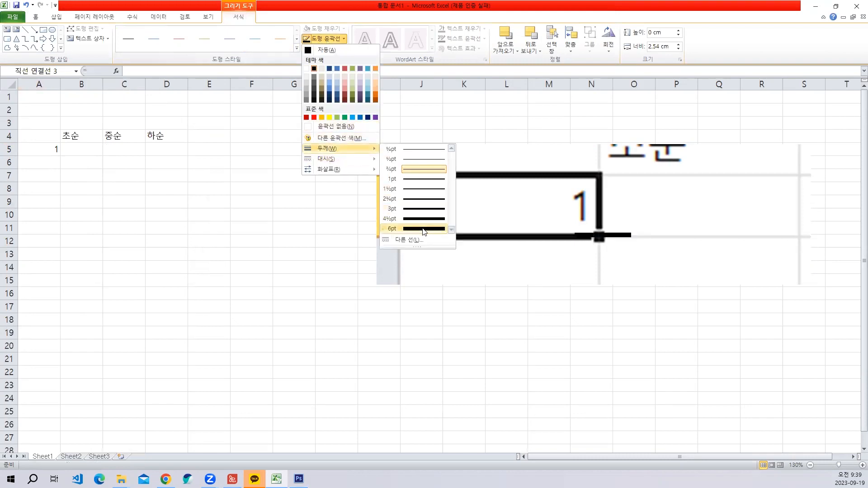
pyautogui.click(424, 228)
pyautogui.click(733, 229)
pyautogui.click(606, 239)
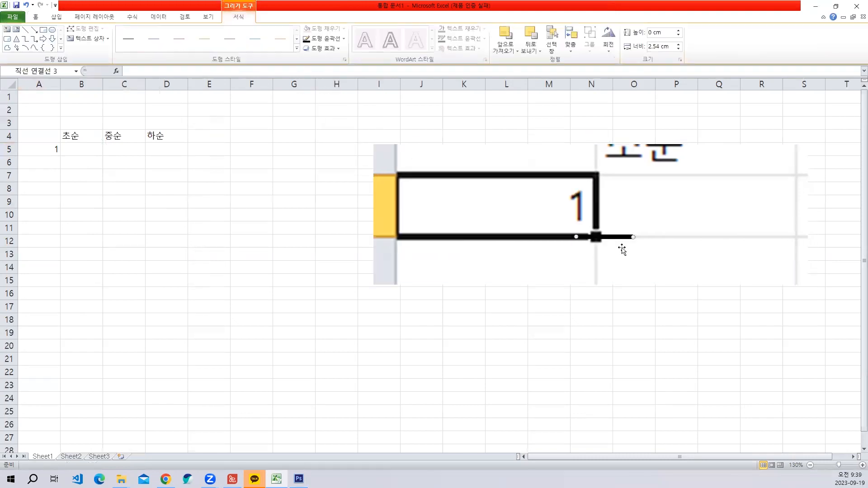
pyautogui.moveTo(619, 235); pyautogui.dragTo(619, 209)
pyautogui.hotkey('ctrl', 'z')
# - Draw a vertical line about 1.95 cm high through the fill handle, crossing the horizontal line
pyautogui.click(56, 16)
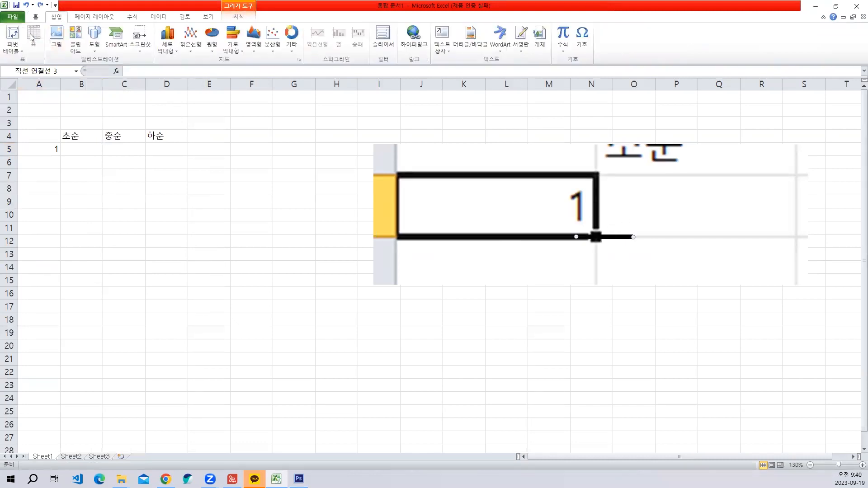
pyautogui.click(94, 44)
pyautogui.click(108, 70)
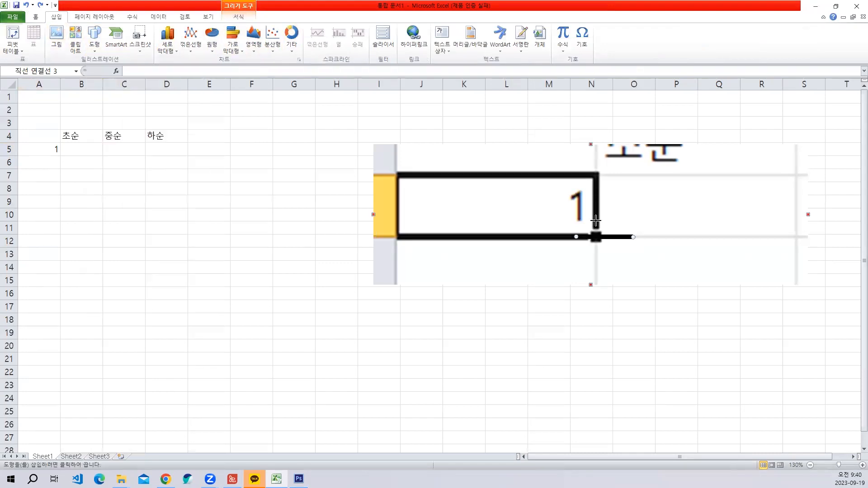
pyautogui.moveTo(596, 221); pyautogui.dragTo(596, 265)
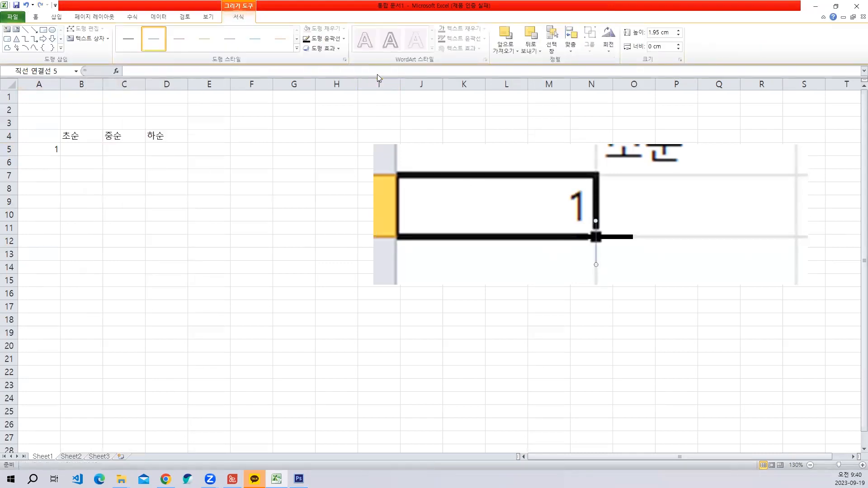
# - Make the vertical line black with a weight of 4½ pt
pyautogui.click(322, 38)
pyautogui.click(315, 72)
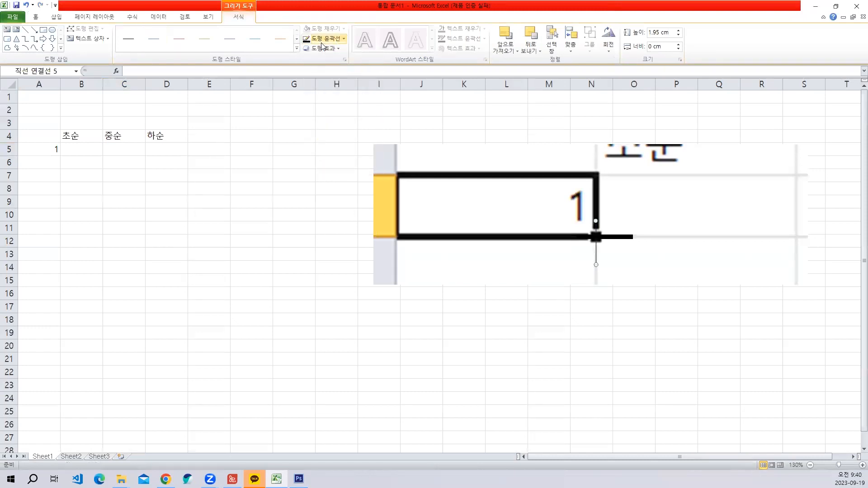
pyautogui.click(322, 38)
pyautogui.moveTo(337, 156)
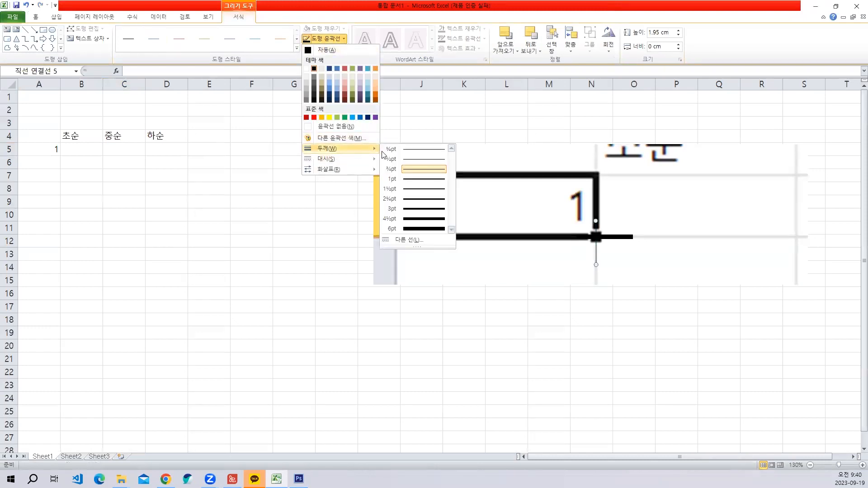
pyautogui.click(412, 223)
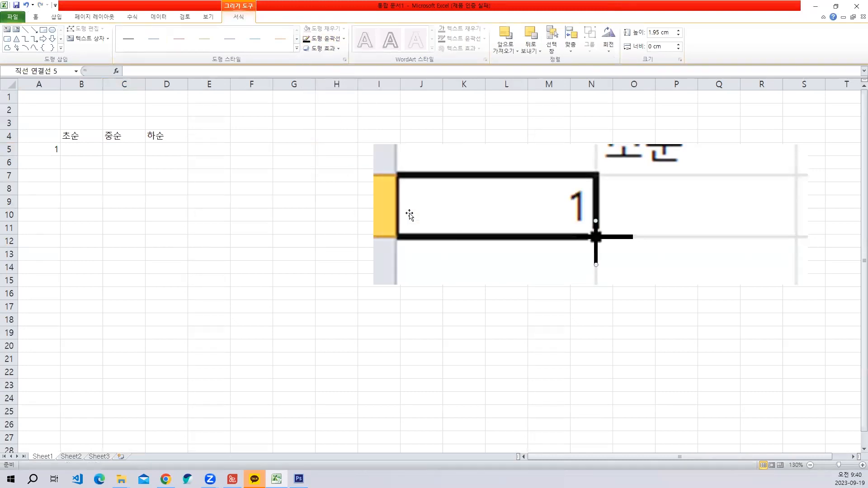
pyautogui.click(326, 39)
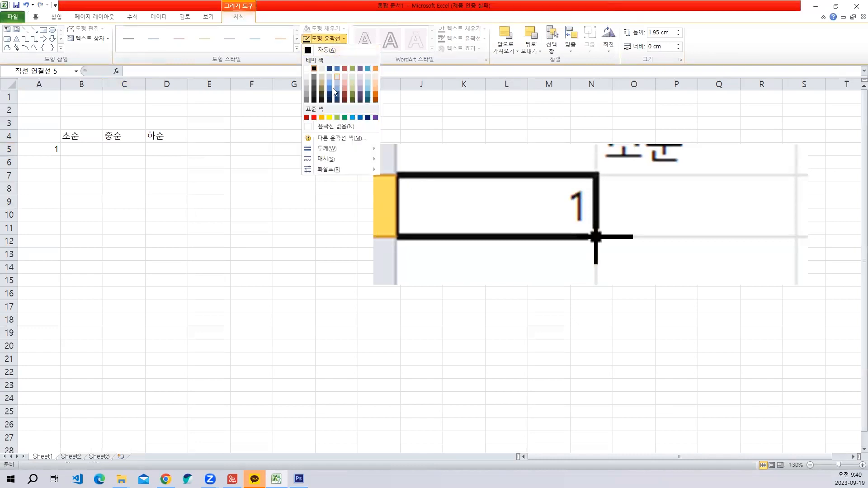
pyautogui.moveTo(364, 156)
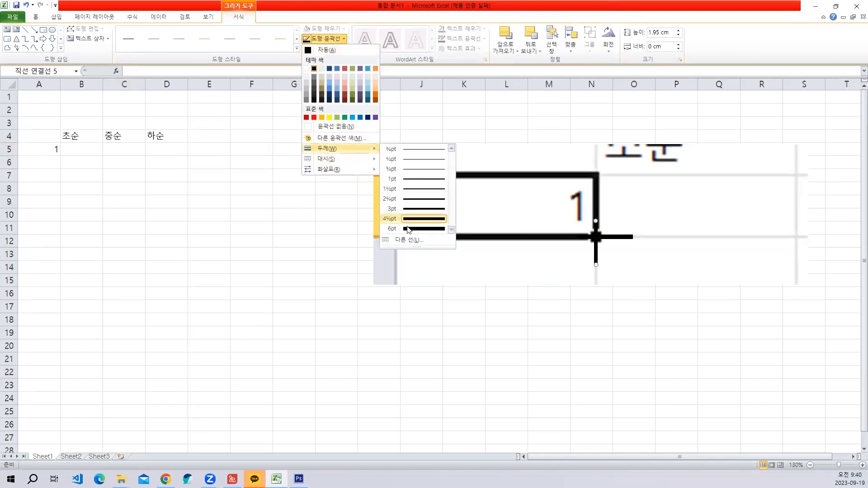
pyautogui.click(434, 265)
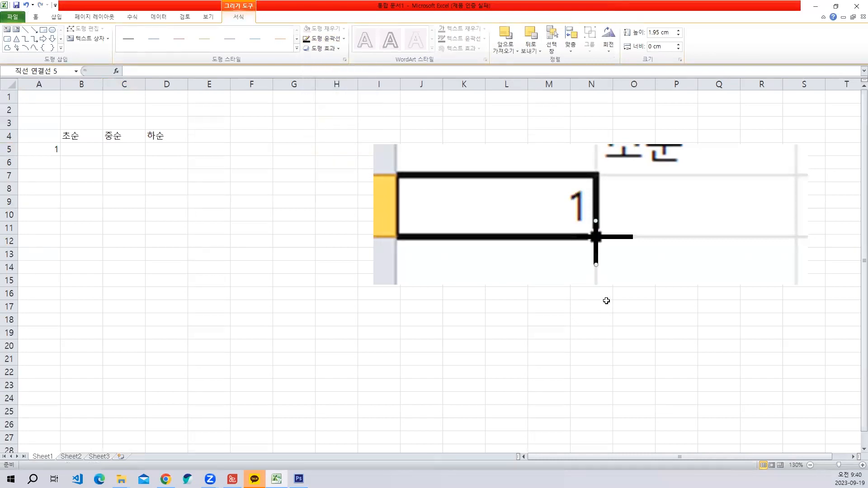
# - Select both lines and move the black cross away from the fill handle to around columns O and P in the picture
pyautogui.click(596, 237)
pyautogui.moveTo(606, 237); pyautogui.dragTo(684, 240)
pyautogui.click(680, 273)
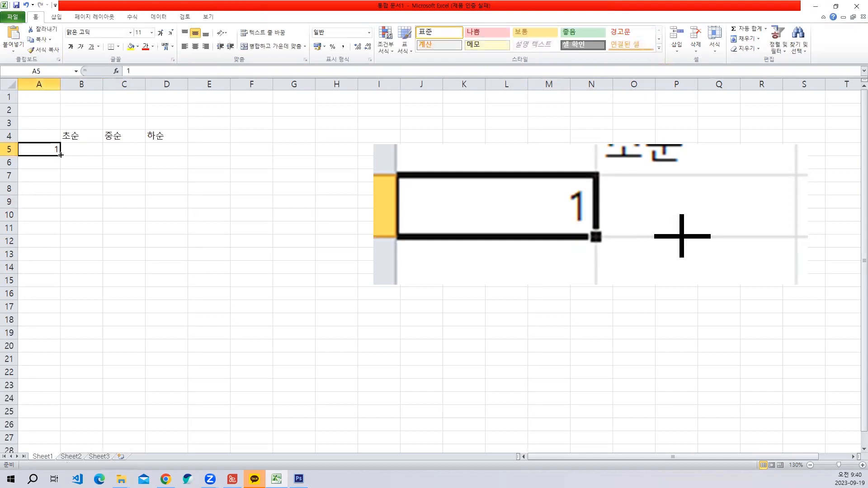
# - Fill the 1 in cell A5 down to A16 with the fill handle
pyautogui.moveTo(62, 156); pyautogui.dragTo(61, 295)
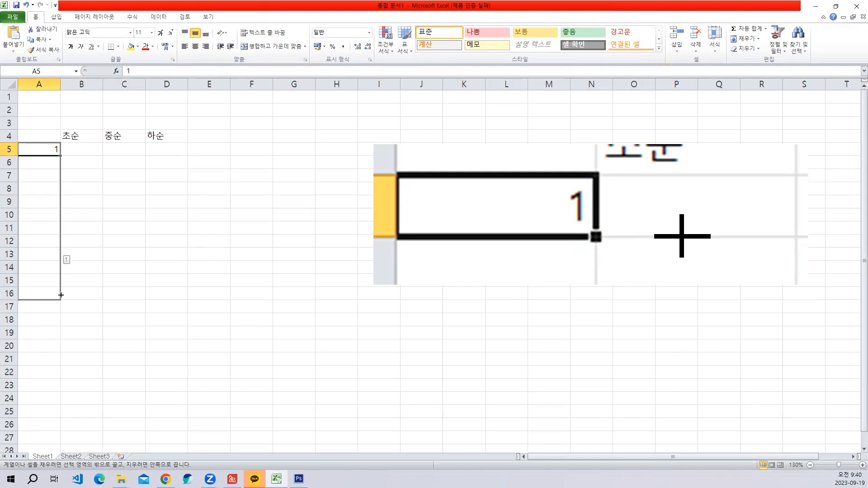
pyautogui.moveTo(61, 295); pyautogui.dragTo(60, 296)
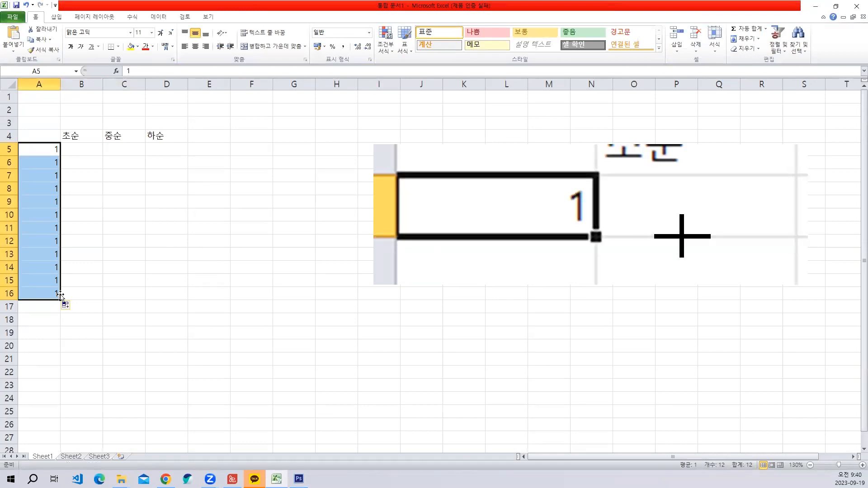
# - Capture the auto fill options icon below A16, paste it as a picture and enlarge it over about columns G to K, rows 5 to 19
pyautogui.hotkey('ctrl', 'shift', 'c')
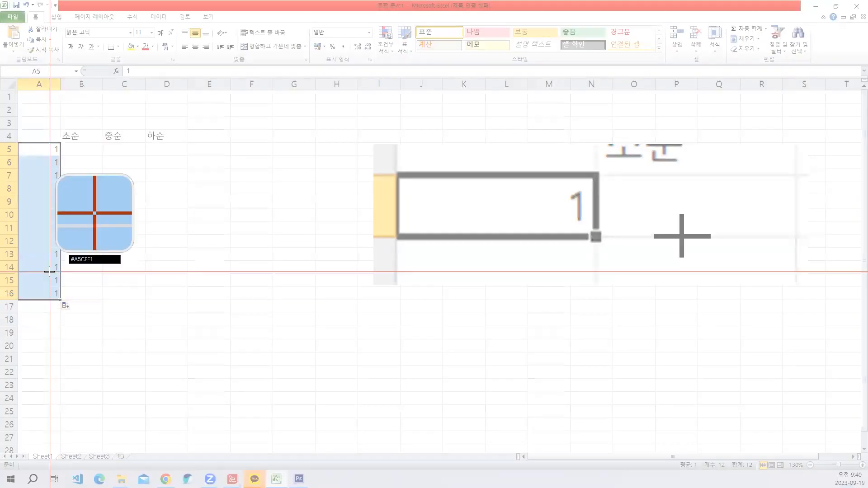
pyautogui.moveTo(50, 272); pyautogui.dragTo(95, 324)
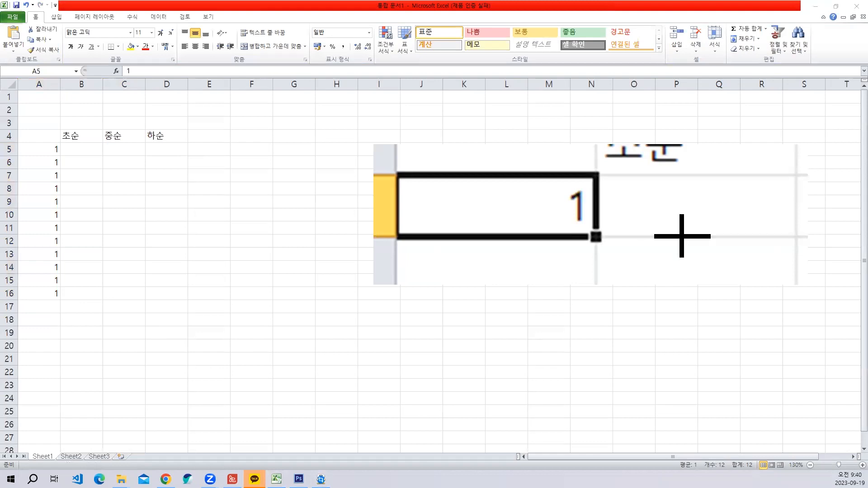
pyautogui.hotkey('ctrl', 'v')
pyautogui.click(8, 162)
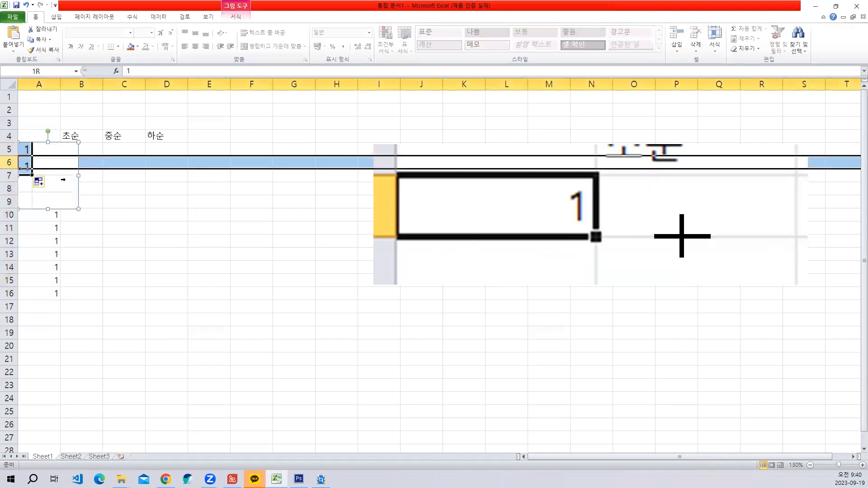
pyautogui.doubleClick(38, 182)
pyautogui.moveTo(36, 173); pyautogui.dragTo(315, 172)
pyautogui.moveTo(357, 207); pyautogui.dragTo(481, 342)
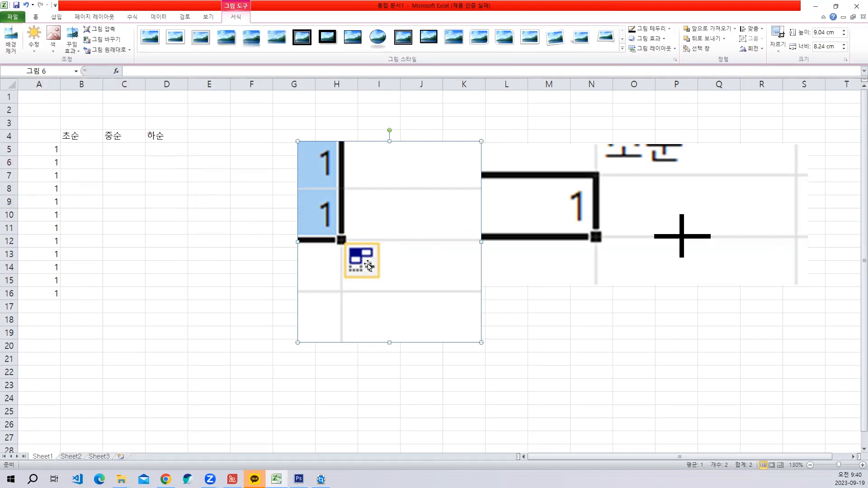
# - Clear the copied numbers below cell A5, from A6 to A16
pyautogui.click(48, 152)
pyautogui.click(51, 164)
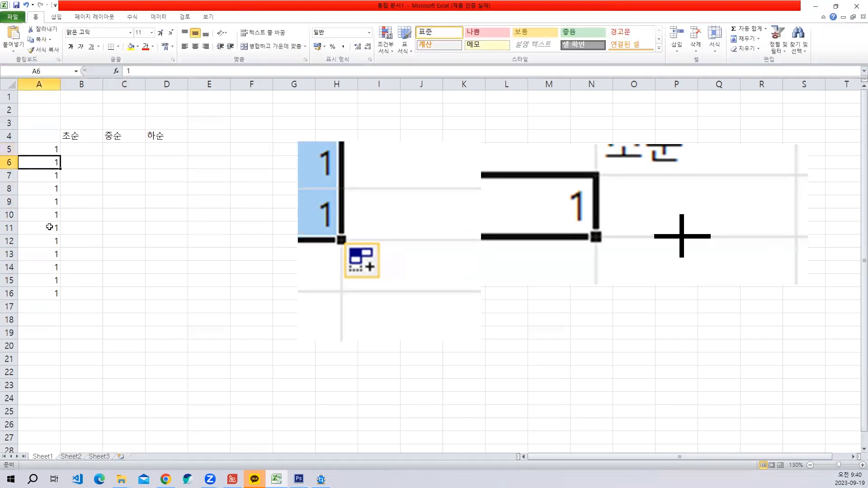
pyautogui.moveTo(50, 228); pyautogui.dragTo(52, 294)
pyautogui.press('Delete')
# - Fill the 1 in A5 down to A16 again and display the auto fill options
pyautogui.click(51, 150)
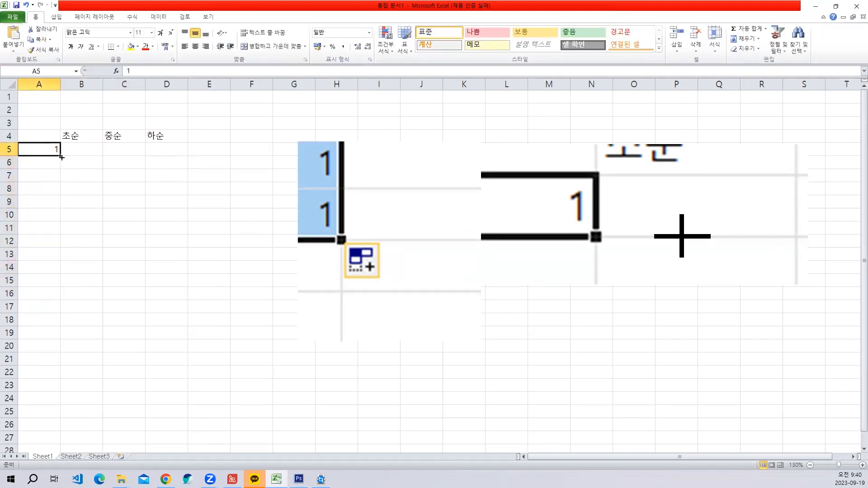
pyautogui.moveTo(61, 157); pyautogui.dragTo(64, 294)
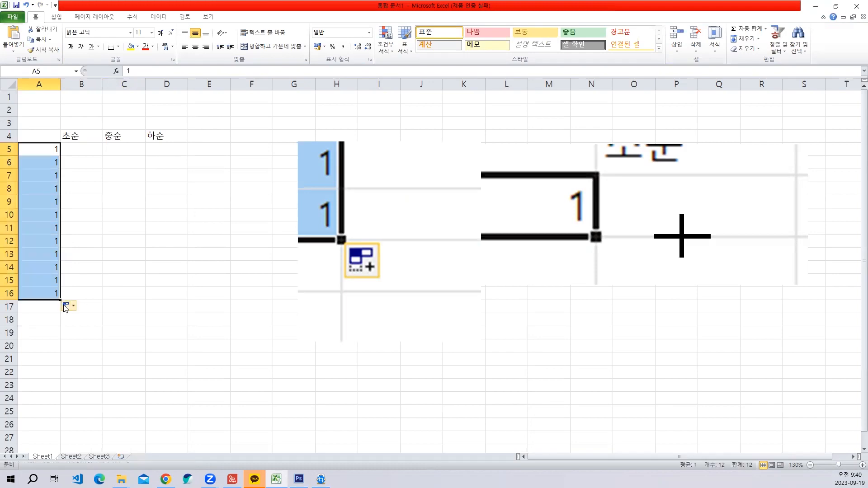
pyautogui.click(73, 307)
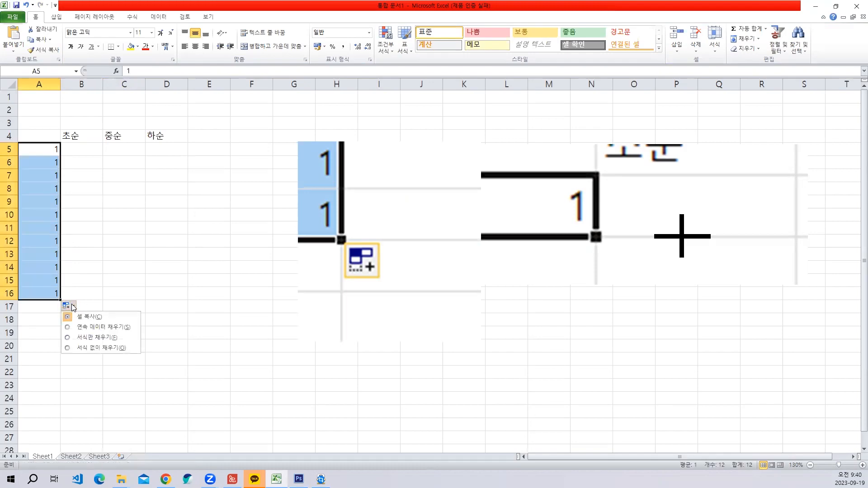
# - Capture the expanded auto fill options list, paste it as a picture and enlarge it over about columns K to P, rows 5 to 19
pyautogui.hotkey('ctrl', 'shift', 'c')
pyautogui.moveTo(54, 291); pyautogui.dragTo(167, 383)
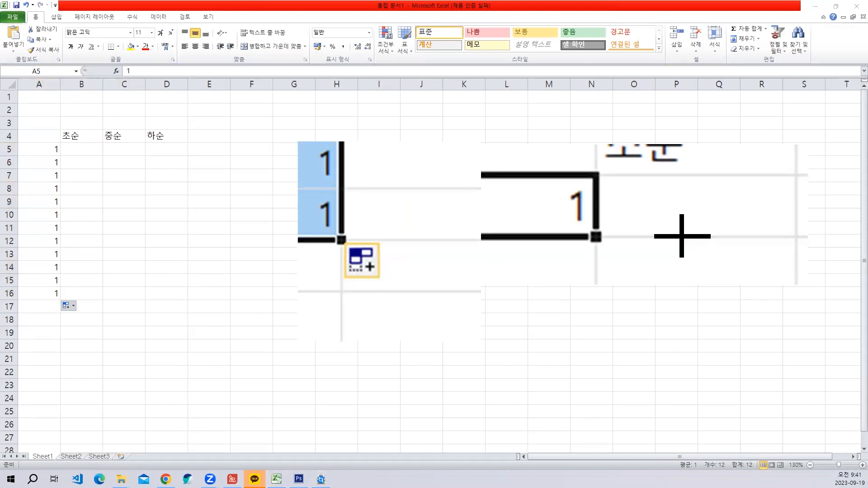
pyautogui.hotkey('ctrl', 'v')
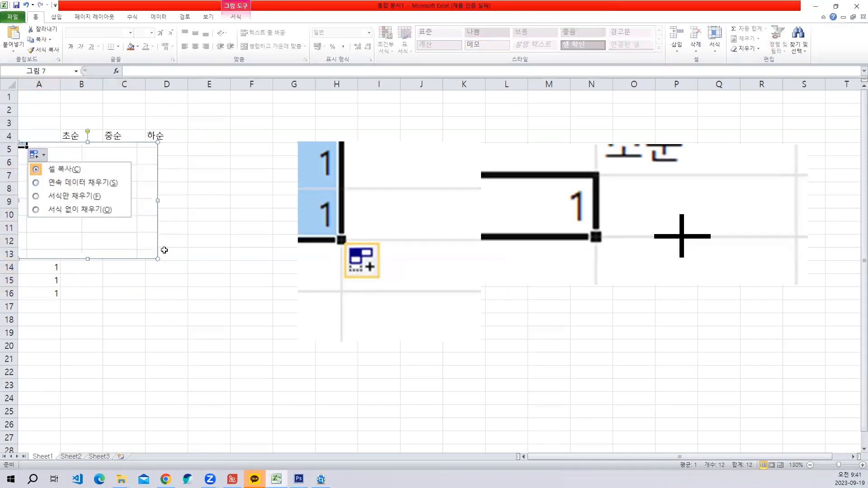
pyautogui.moveTo(476, 197); pyautogui.dragTo(476, 200)
pyautogui.moveTo(589, 265); pyautogui.dragTo(681, 341)
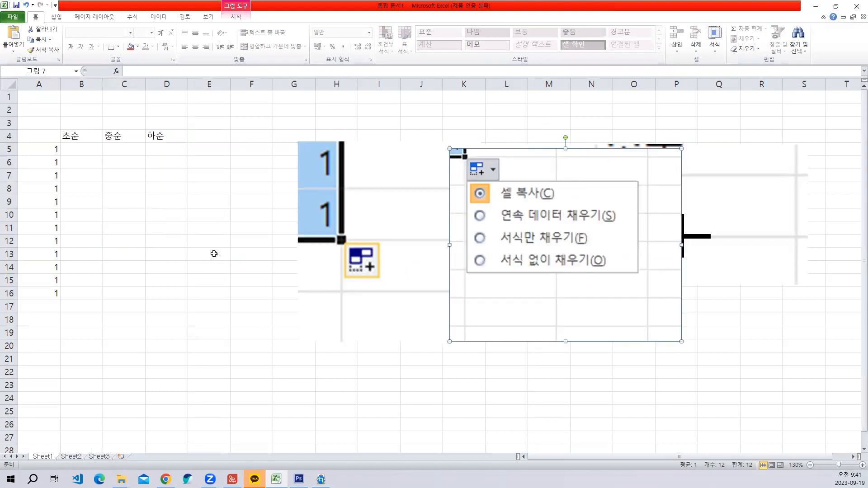
# - Clear cells A6 to A17 and move the auto fill options picture down so it starts around row 14
pyautogui.moveTo(48, 168); pyautogui.dragTo(52, 304)
pyautogui.press('Delete')
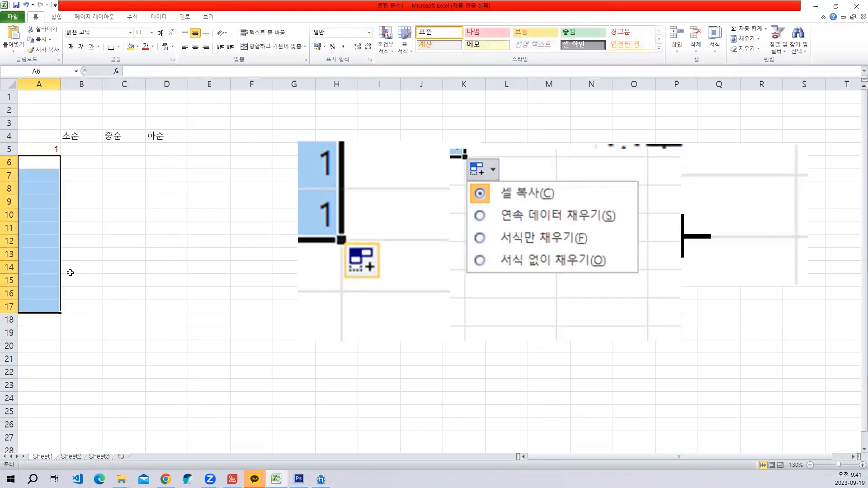
pyautogui.click(69, 269)
pyautogui.click(52, 150)
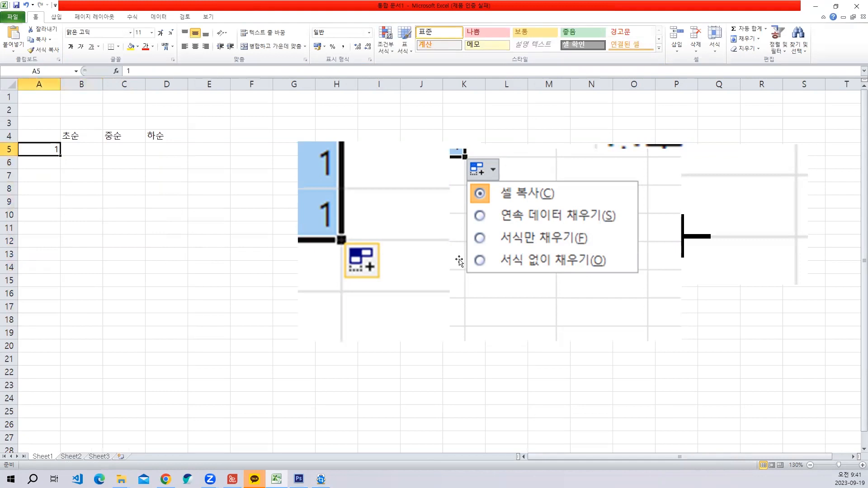
pyautogui.moveTo(491, 264); pyautogui.dragTo(476, 382)
# - Fill the 1 in A5 down to A16 and switch the fill to a series (연속 데이터 채우기)
pyautogui.click(59, 153)
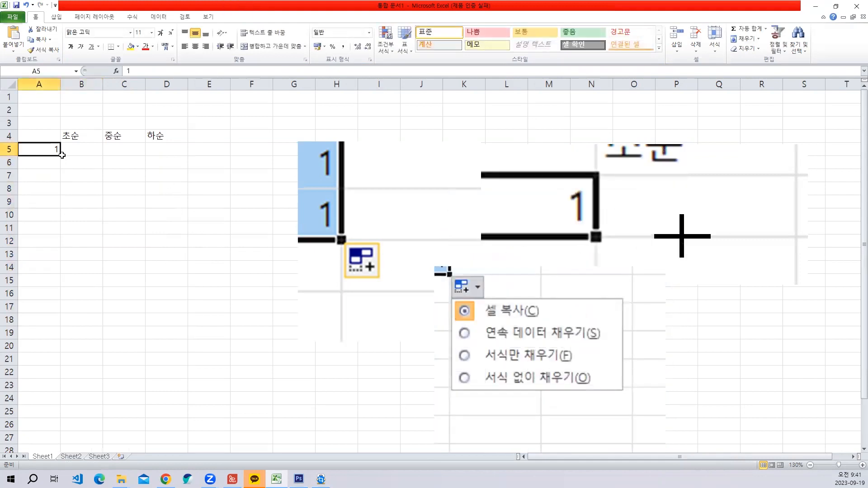
pyautogui.moveTo(61, 156); pyautogui.dragTo(61, 297)
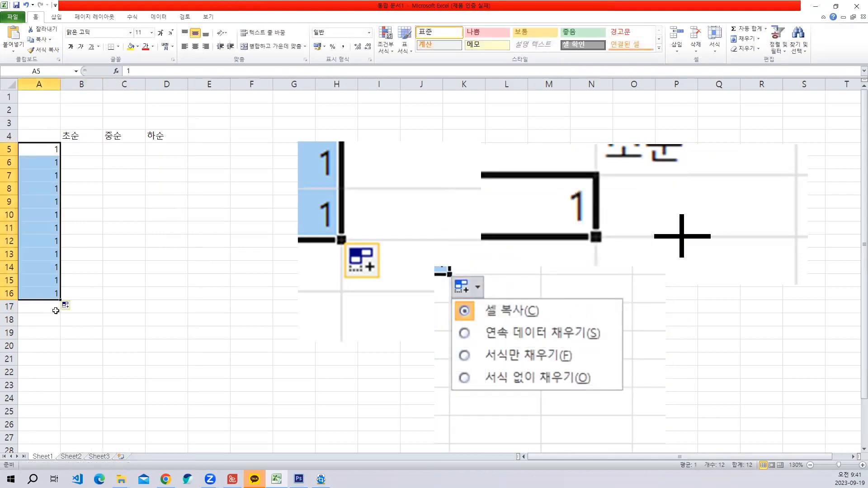
pyautogui.click(73, 308)
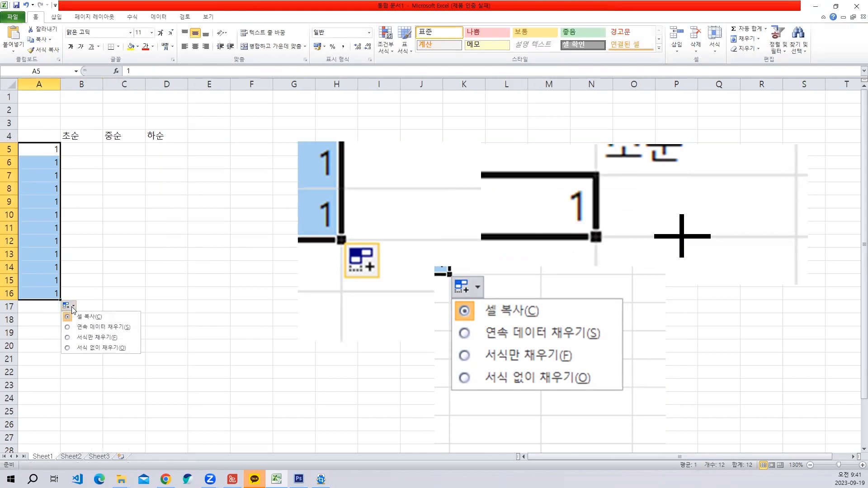
pyautogui.click(90, 327)
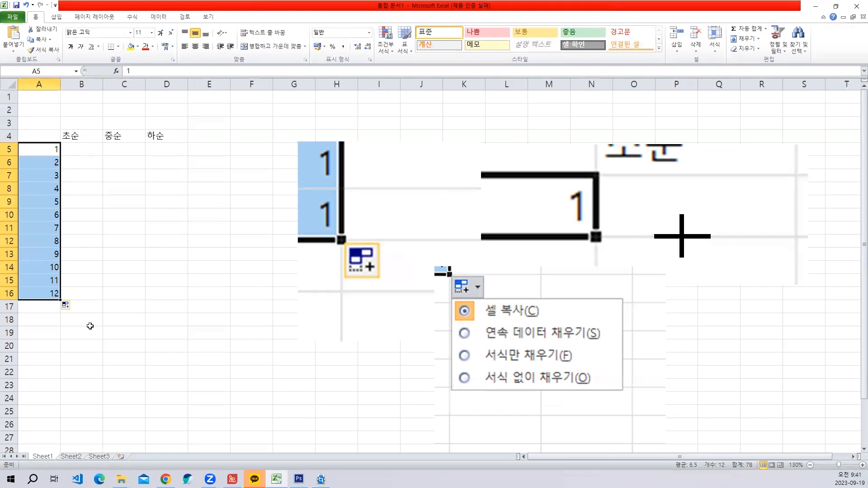
# - Enter the numbers 1 to 6 by hand in cells F5 to F10 and clear them again
pyautogui.click(260, 148)
pyautogui.write('1')
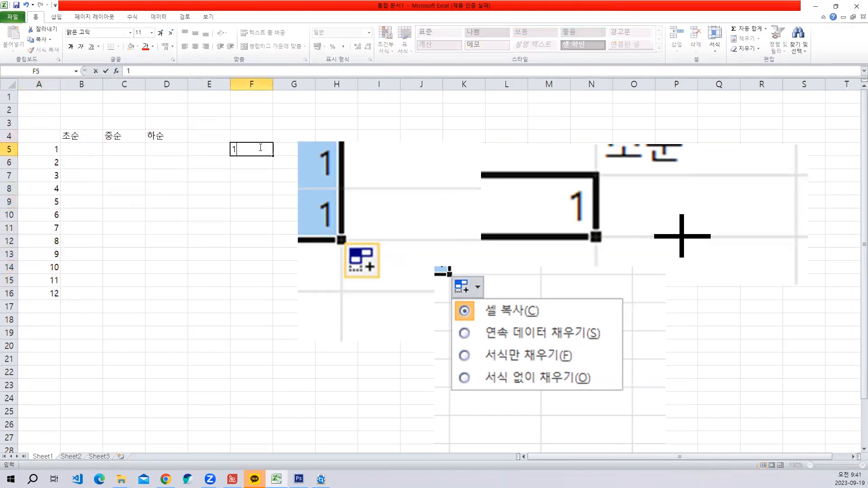
pyautogui.press('Return')
pyautogui.write('2')
pyautogui.press('Return')
pyautogui.write('3')
pyautogui.press('Return')
pyautogui.write('4')
pyautogui.press('Return')
pyautogui.write('5')
pyautogui.press('Return')
pyautogui.write('6')
pyautogui.press('Return')
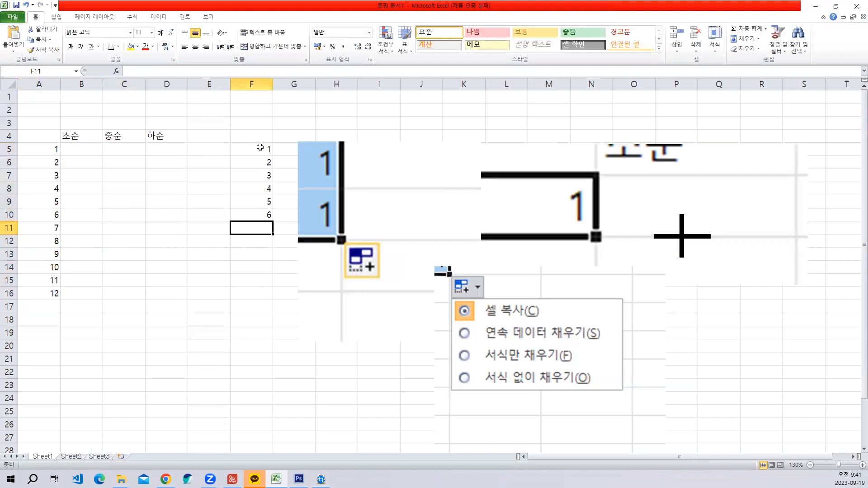
pyautogui.moveTo(260, 138); pyautogui.dragTo(259, 238)
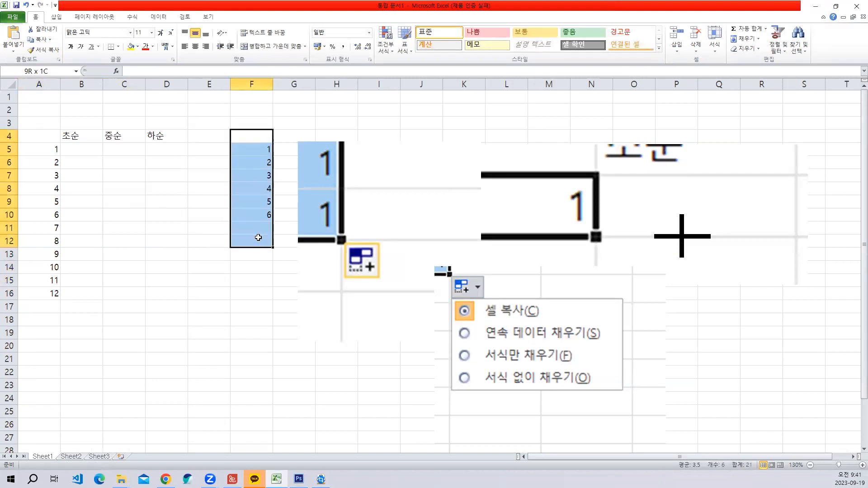
pyautogui.press('Delete')
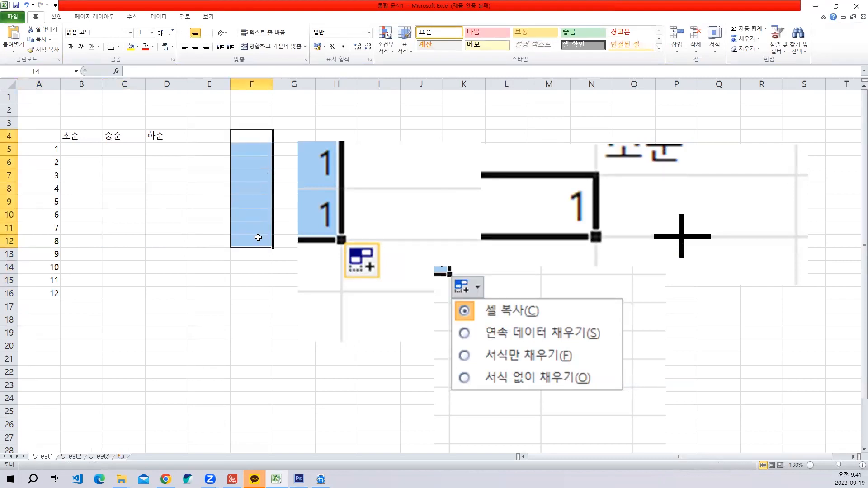
pyautogui.click(100, 224)
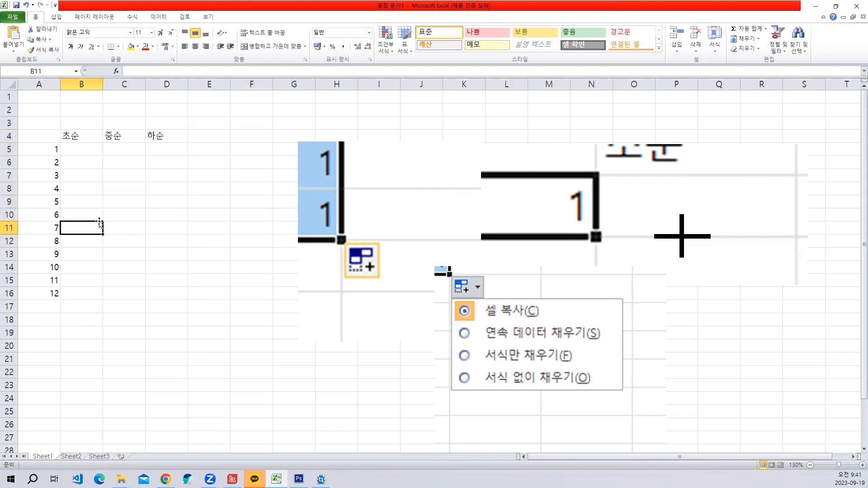
pyautogui.click(137, 217)
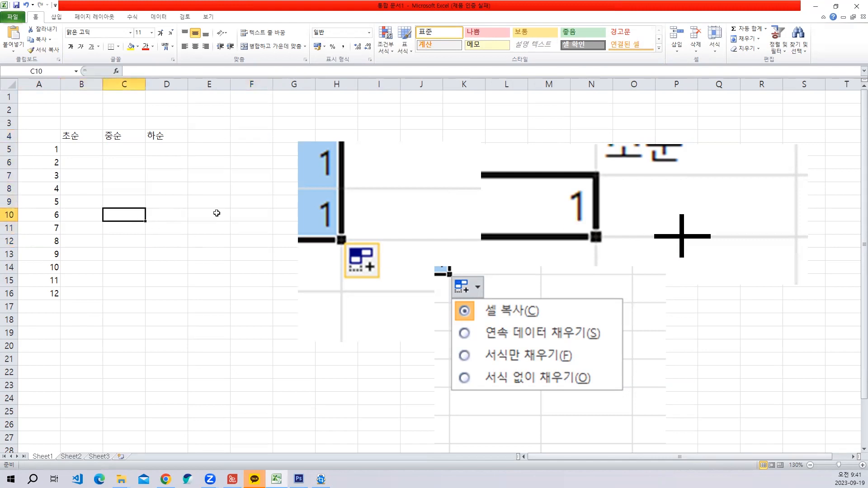
pyautogui.click(201, 202)
pyautogui.click(199, 213)
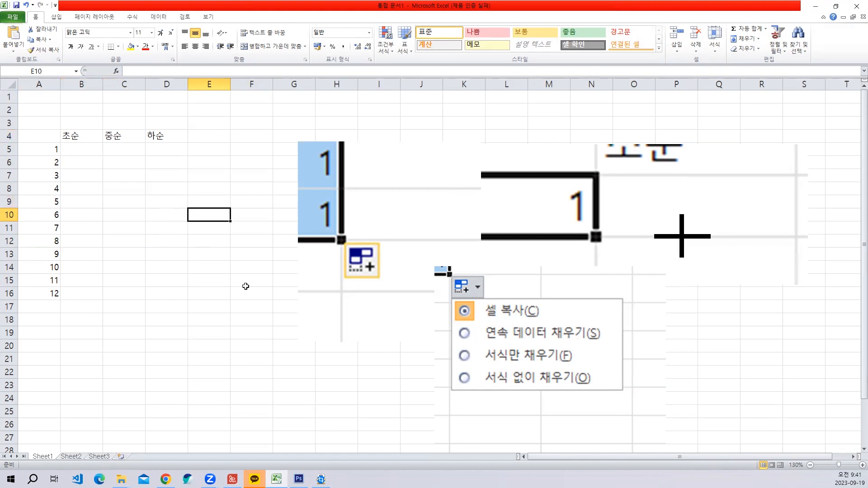
# - Check the sheet's layout in the print preview and return to the worksheet
pyautogui.click(10, 18)
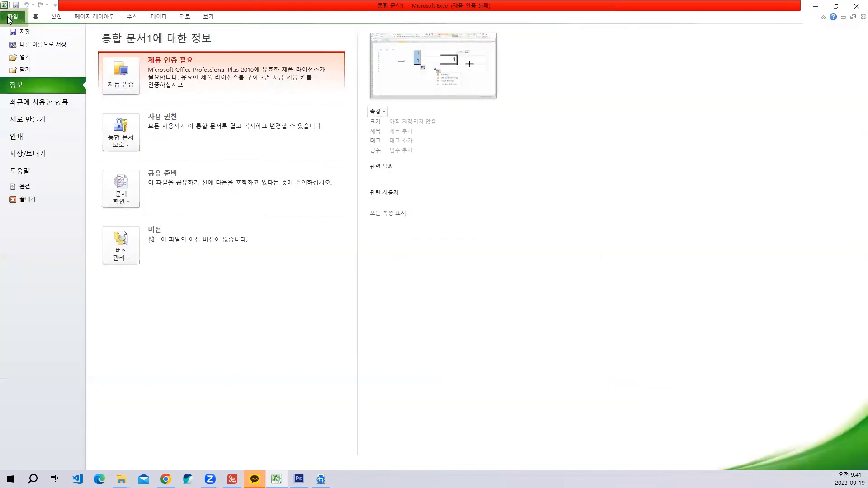
pyautogui.click(15, 135)
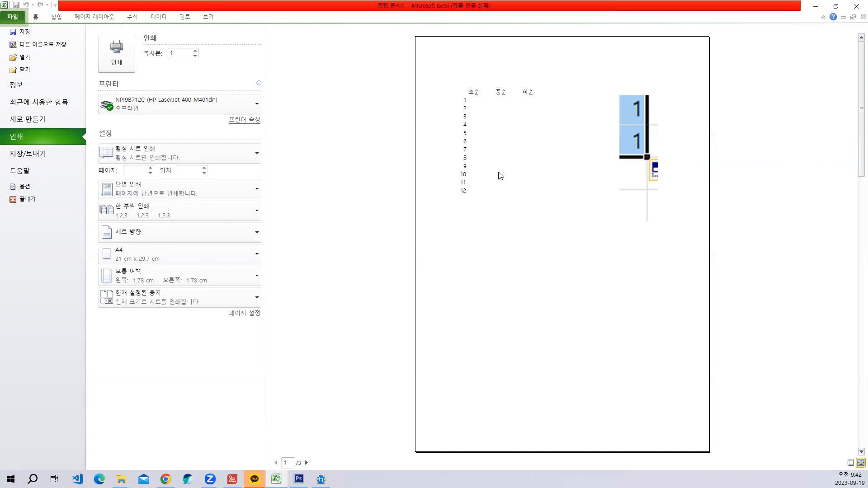
pyautogui.press('Escape')
# - Move the picture of the copied 1s over to about columns J to N and the auto fill options picture to about columns M to R
pyautogui.click(167, 189)
pyautogui.moveTo(366, 191); pyautogui.dragTo(484, 184)
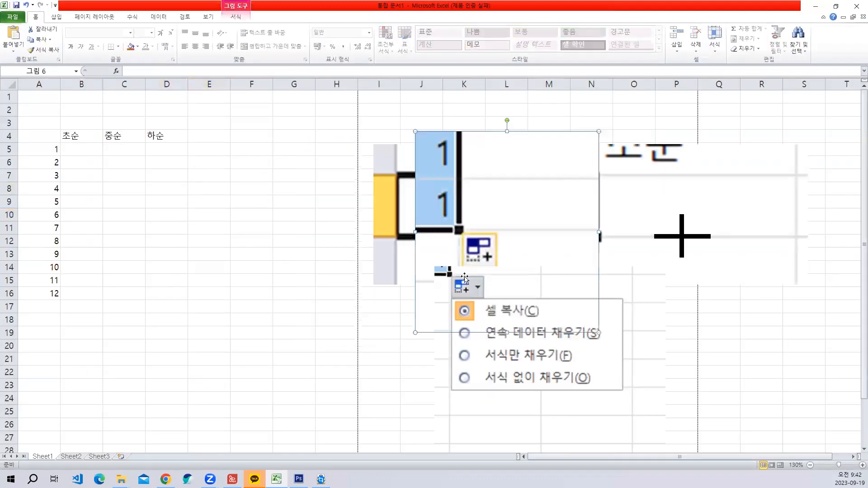
pyautogui.moveTo(536, 340); pyautogui.dragTo(633, 356)
pyautogui.click(248, 215)
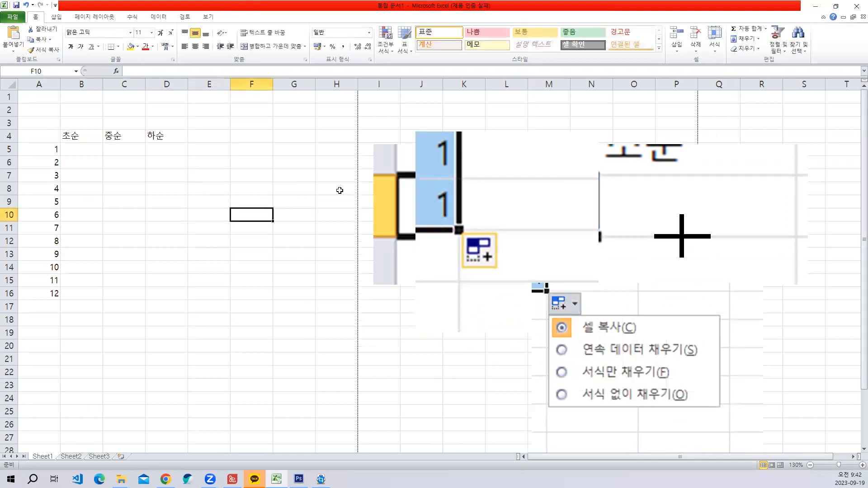
# - Apply all borders (모든 테두리) to the table range A4 to D16
pyautogui.click(127, 186)
pyautogui.click(50, 128)
pyautogui.click(33, 139)
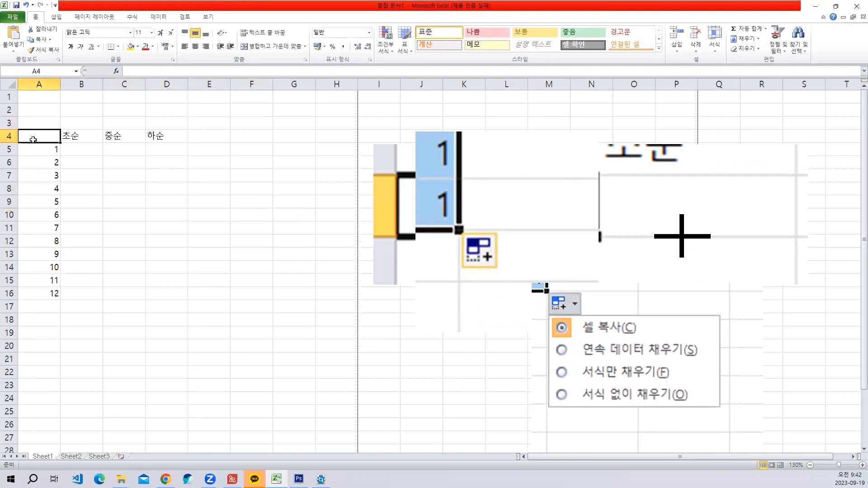
pyautogui.moveTo(31, 141); pyautogui.dragTo(149, 156)
pyautogui.click(148, 156)
pyautogui.moveTo(42, 135); pyautogui.dragTo(167, 291)
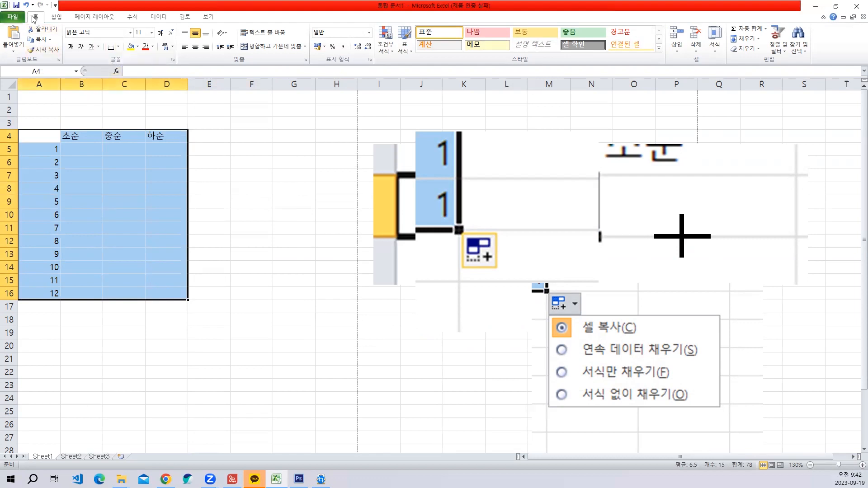
pyautogui.click(118, 47)
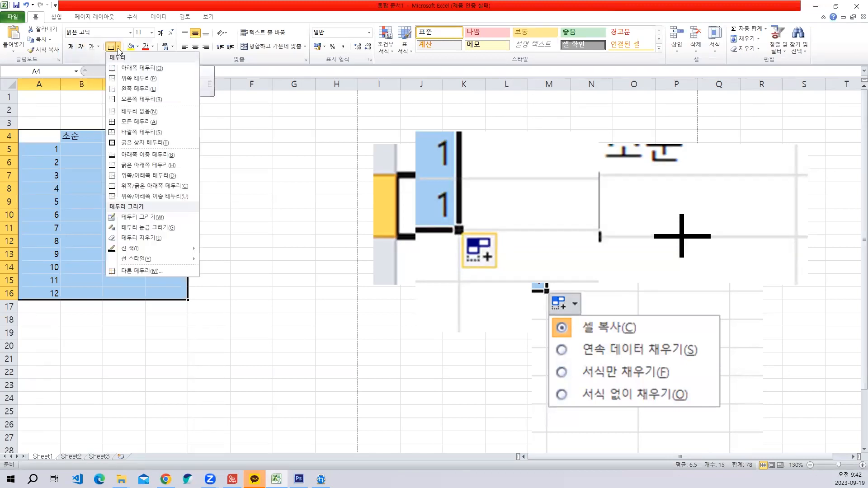
pyautogui.click(141, 122)
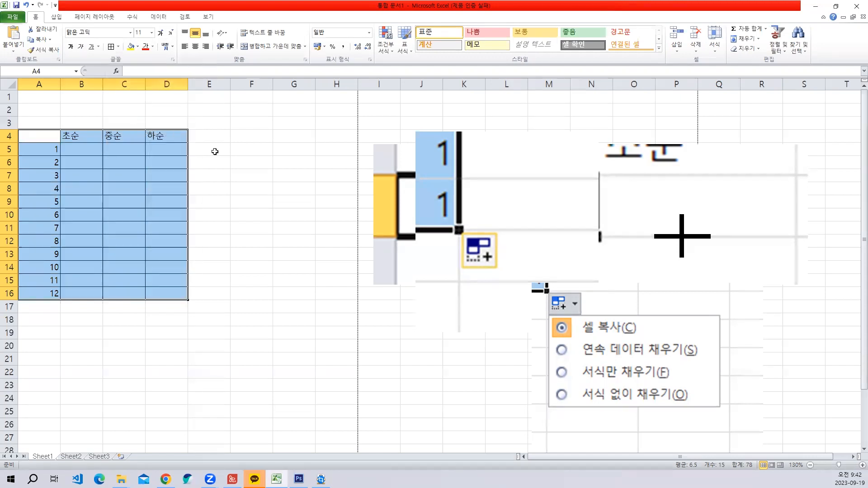
pyautogui.click(217, 172)
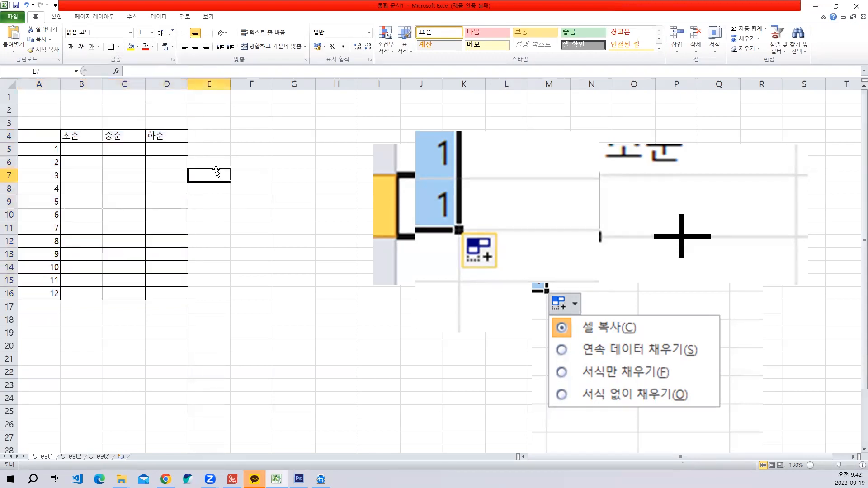
# - Repeat the all borders formatting on the same table from A4 to D16
pyautogui.moveTo(42, 135); pyautogui.dragTo(163, 294)
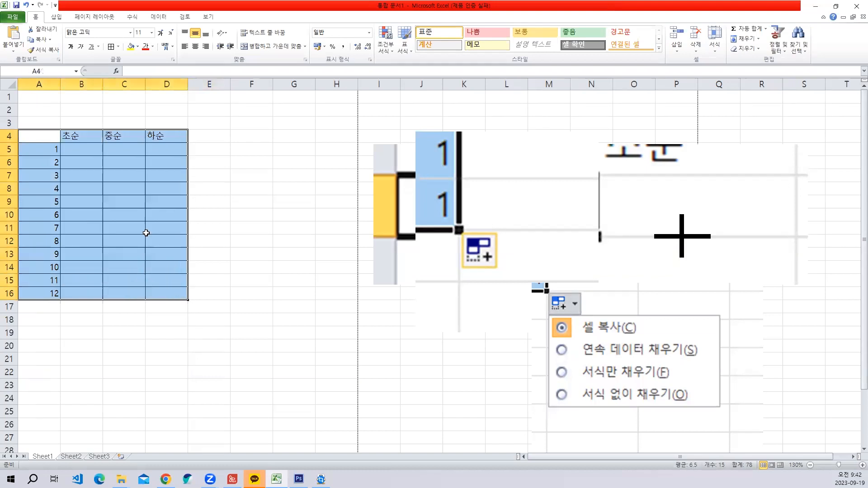
pyautogui.click(118, 47)
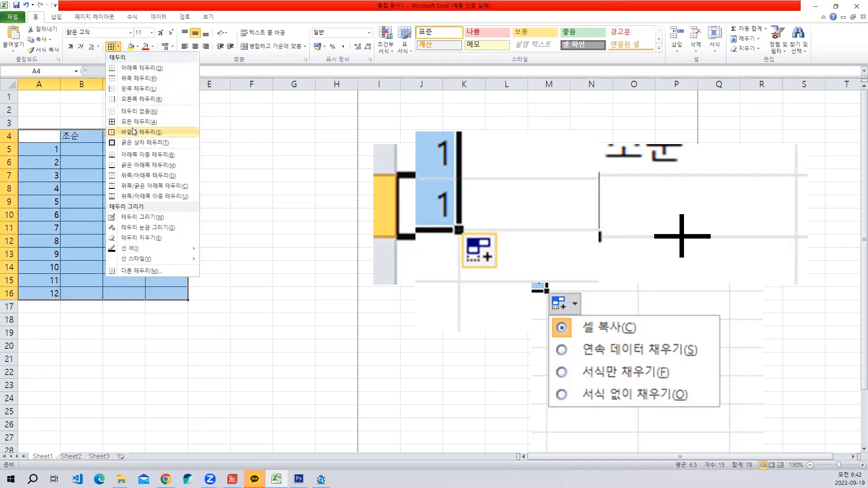
pyautogui.click(136, 121)
pyautogui.click(236, 199)
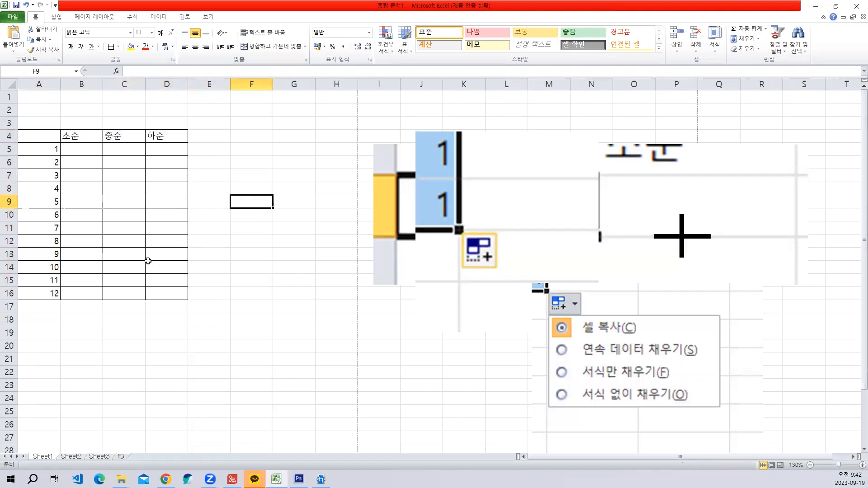
# - Check the bordered table in the print preview and return to the worksheet
pyautogui.click(14, 17)
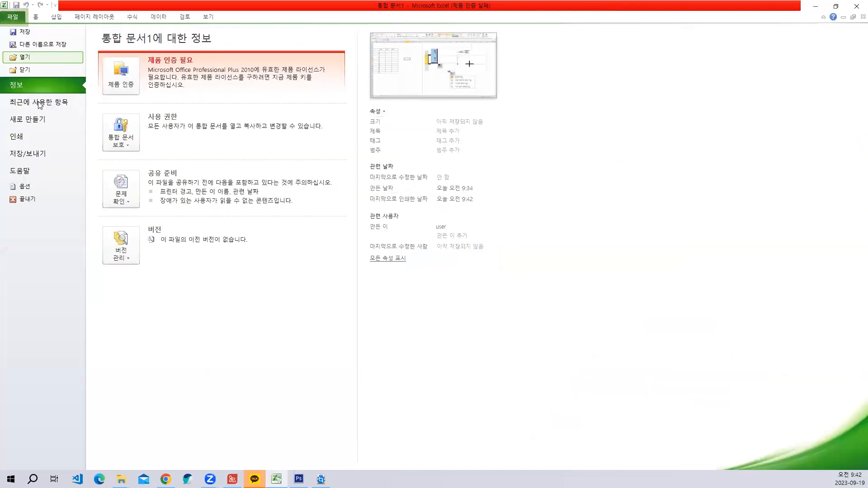
pyautogui.click(38, 133)
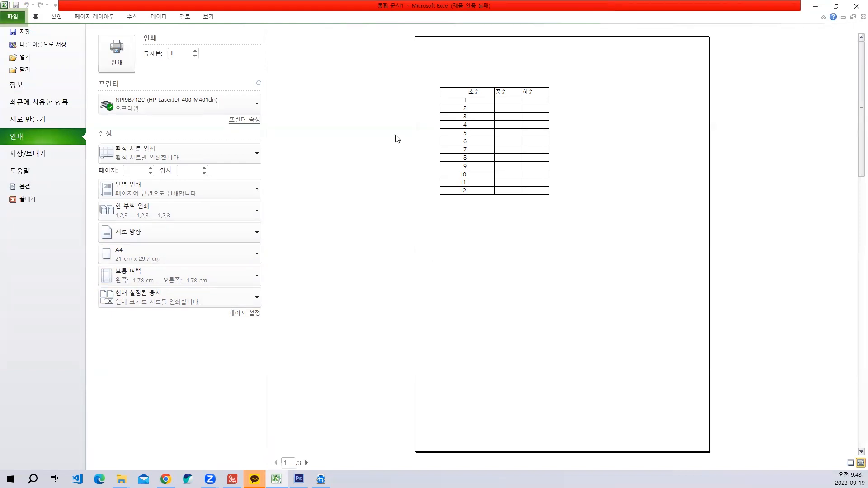
pyautogui.press('Escape')
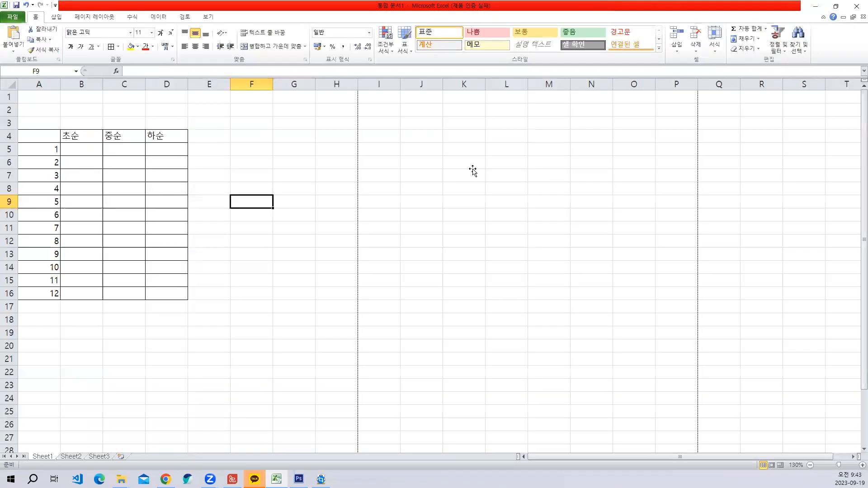
# - Examine the dotted page-break lines between columns and rows on the sheet, comparing them with the print preview
pyautogui.scroll(-10, 246, 250)
pyautogui.scroll(3, 250, 266)
pyautogui.scroll(7, 314, 144)
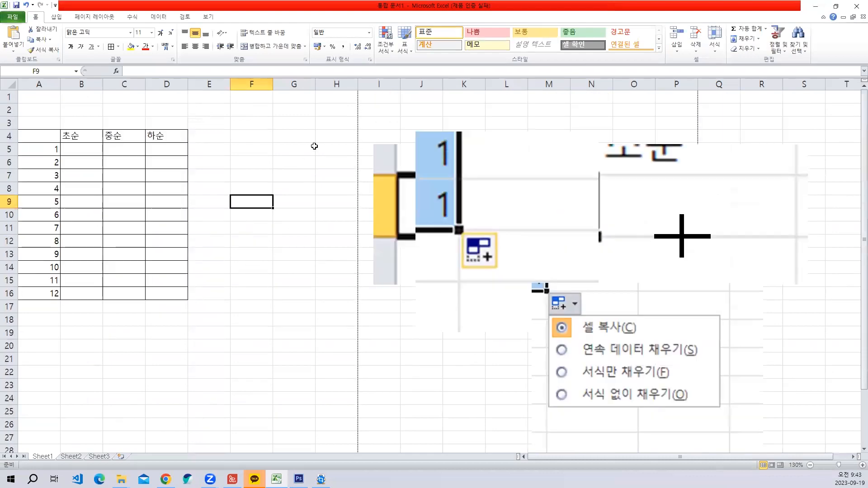
pyautogui.scroll(-3, 338, 118)
pyautogui.scroll(3, 338, 122)
pyautogui.click(13, 16)
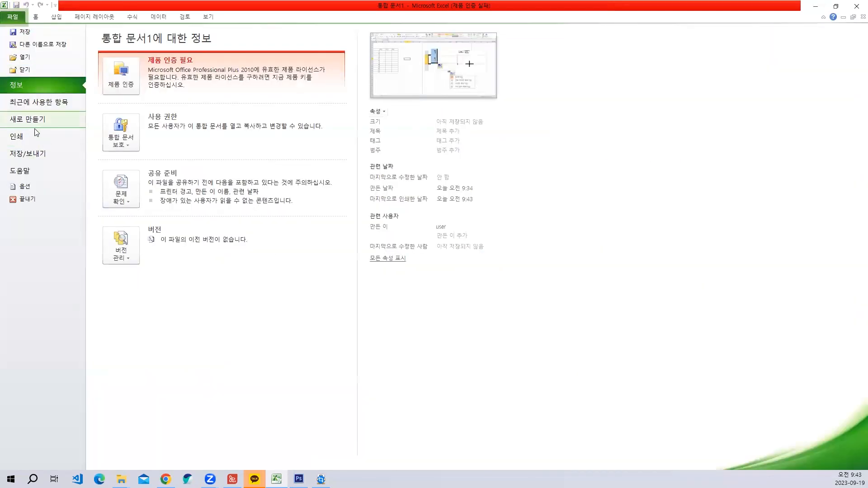
pyautogui.click(59, 137)
pyautogui.press('Escape')
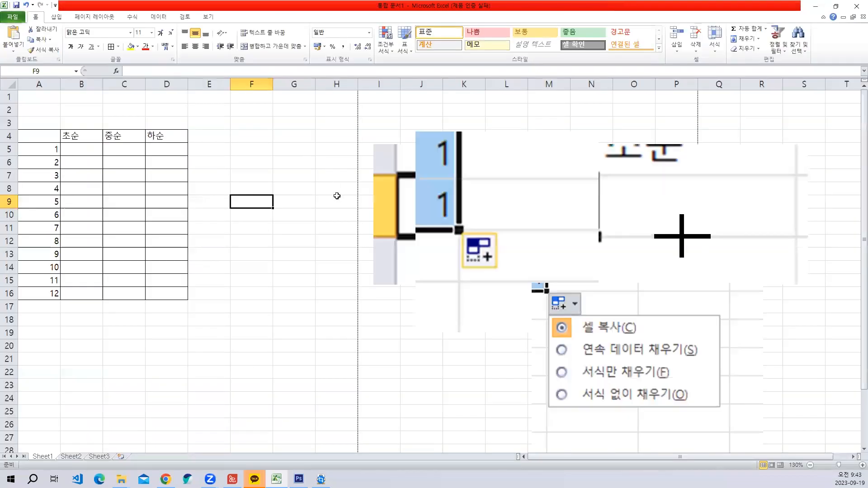
pyautogui.scroll(-12, 338, 194)
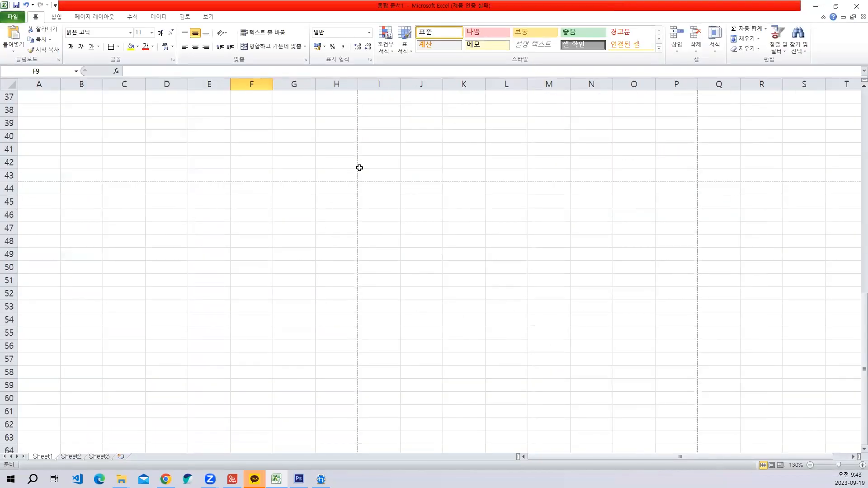
pyautogui.scroll(12, 360, 168)
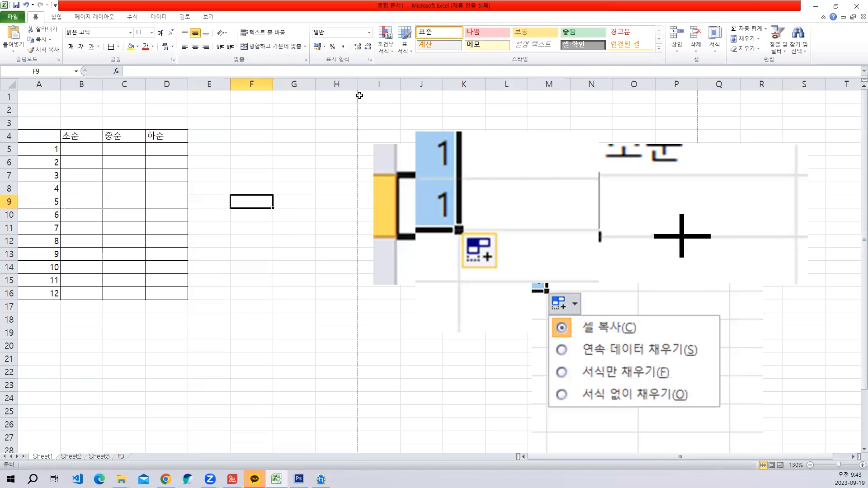
pyautogui.scroll(-6, 359, 118)
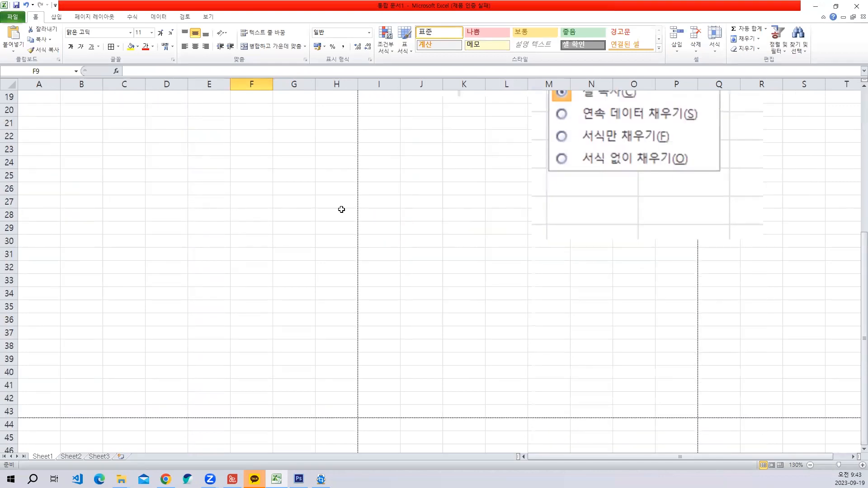
pyautogui.scroll(-4, 342, 209)
pyautogui.scroll(10, 356, 147)
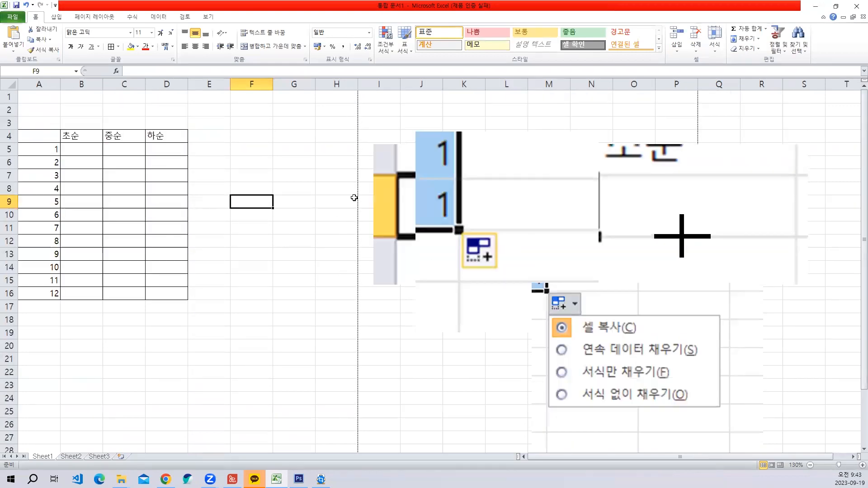
# - Capture the dotted page-break line beside column H and paste it onto the sheet as an enlarged picture over the earlier screenshots
pyautogui.hotkey('ctrl', 'shift', 'c')
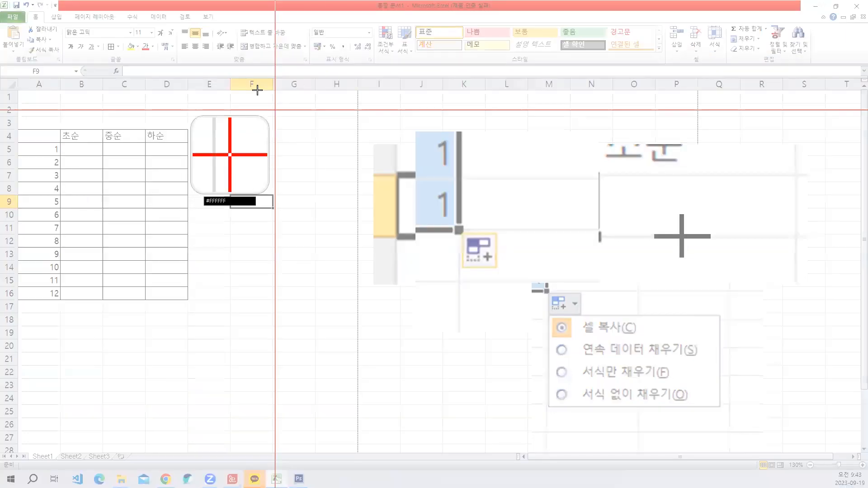
pyautogui.moveTo(288, 70); pyautogui.dragTo(405, 191)
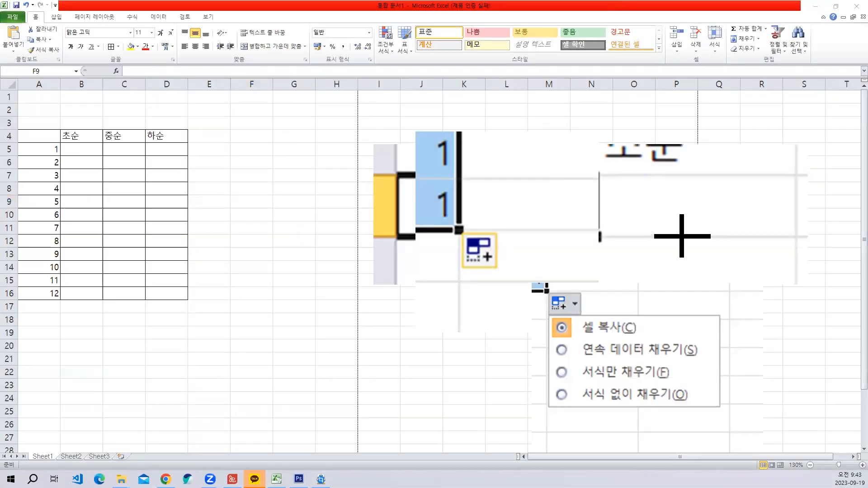
pyautogui.hotkey('ctrl', 'v')
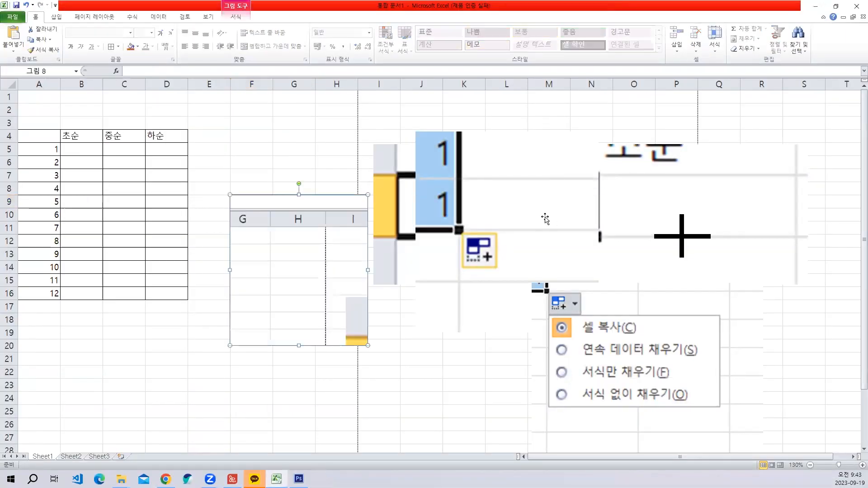
pyautogui.moveTo(341, 253); pyautogui.dragTo(567, 192)
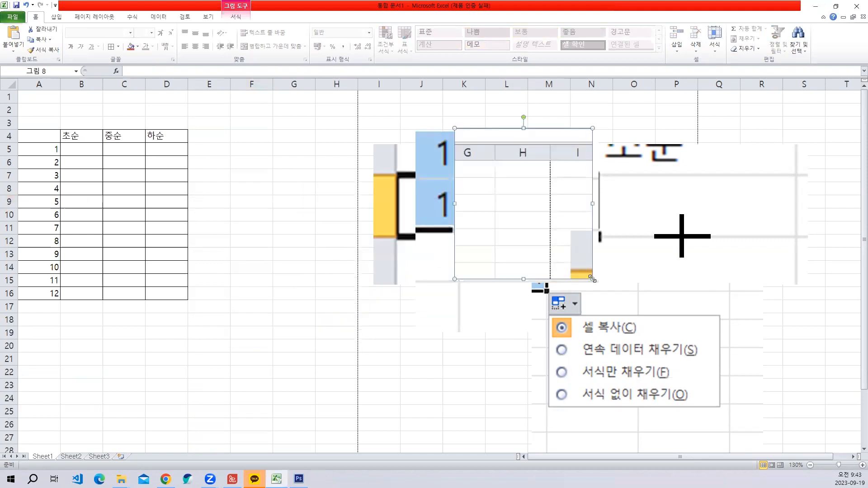
pyautogui.moveTo(593, 279); pyautogui.dragTo(690, 386)
pyautogui.moveTo(611, 224); pyautogui.dragTo(598, 195)
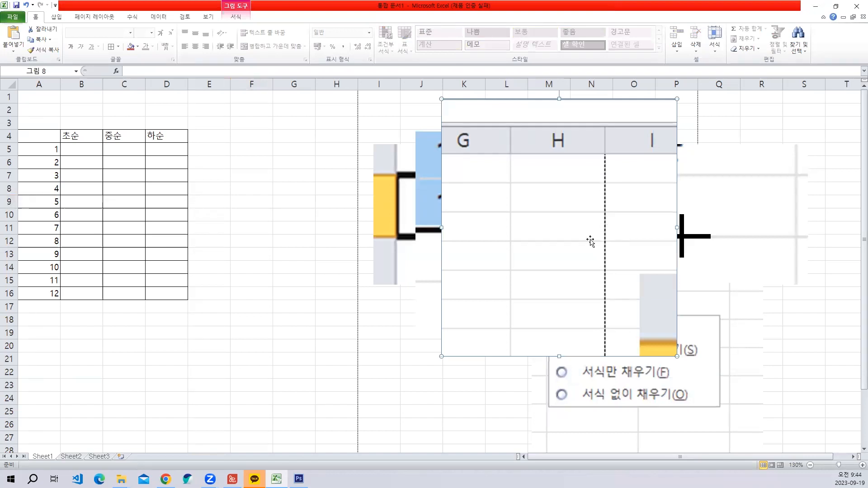
pyautogui.click(215, 175)
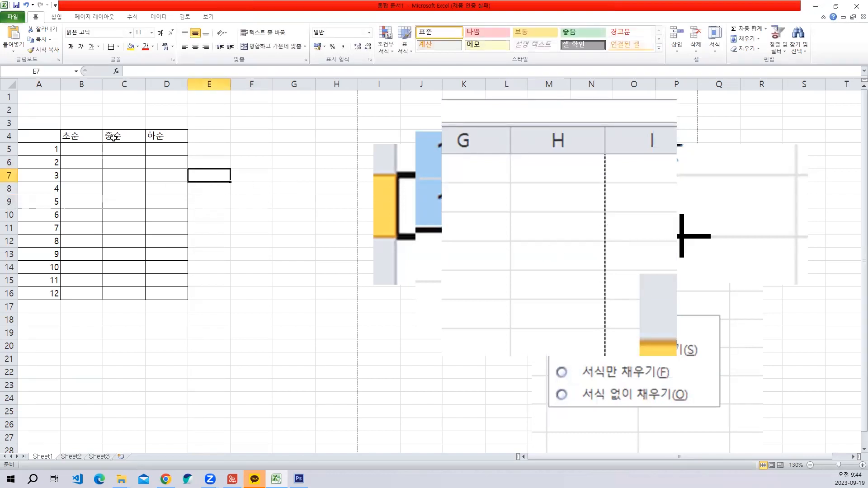
# - Widen table columns B, C and D to roughly double their width, extending the table toward the vertical page-break line
pyautogui.click(152, 176)
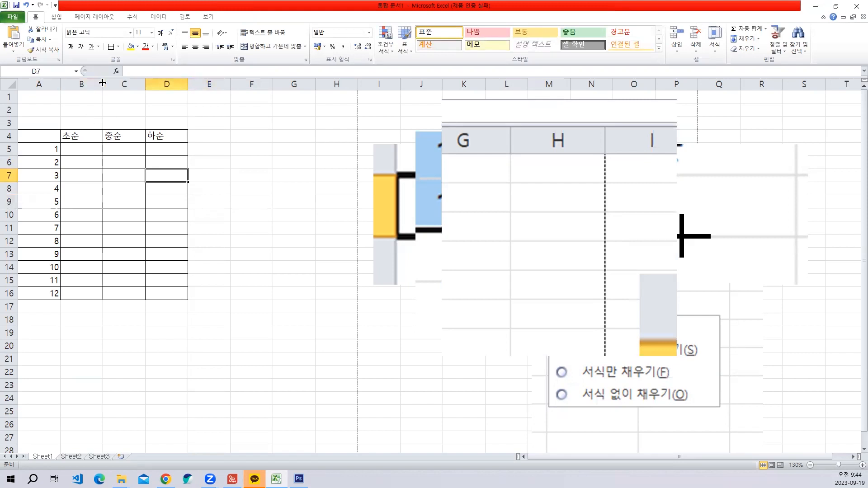
pyautogui.moveTo(103, 82); pyautogui.dragTo(234, 84)
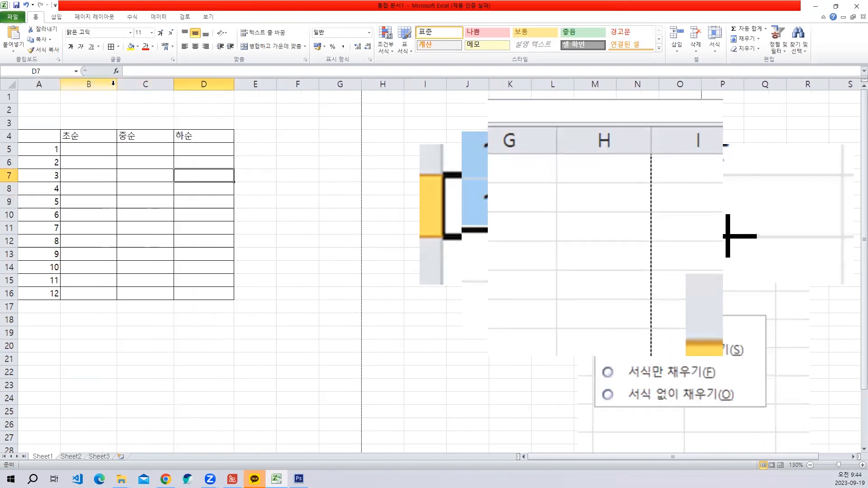
pyautogui.moveTo(117, 83); pyautogui.dragTo(128, 83)
pyautogui.moveTo(185, 83); pyautogui.dragTo(194, 84)
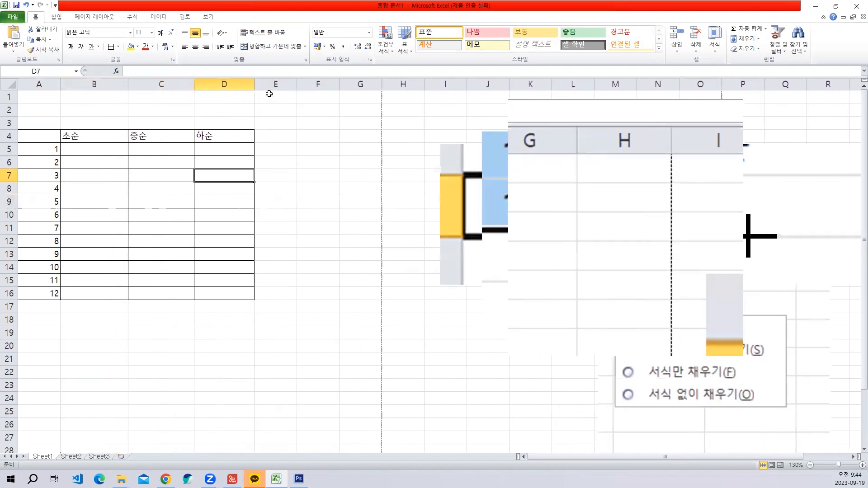
pyautogui.moveTo(254, 84); pyautogui.dragTo(271, 83)
pyautogui.moveTo(128, 83); pyautogui.dragTo(151, 84)
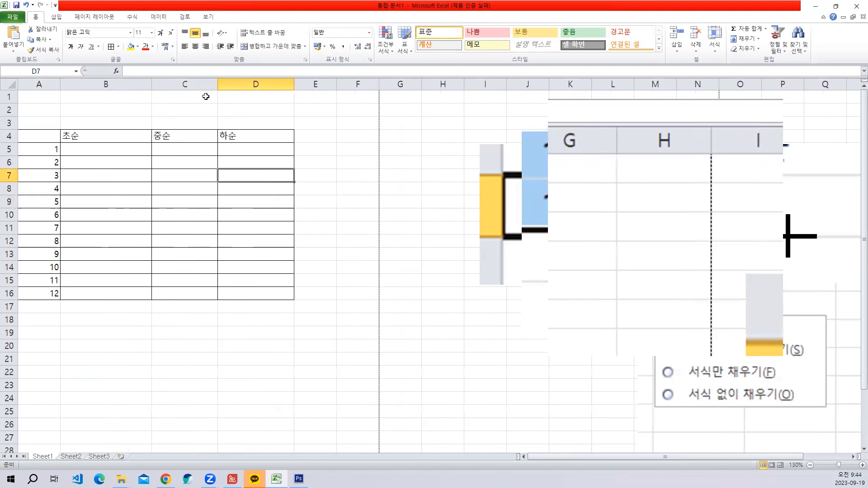
pyautogui.moveTo(218, 83); pyautogui.dragTo(232, 84)
pyautogui.moveTo(309, 84); pyautogui.dragTo(327, 83)
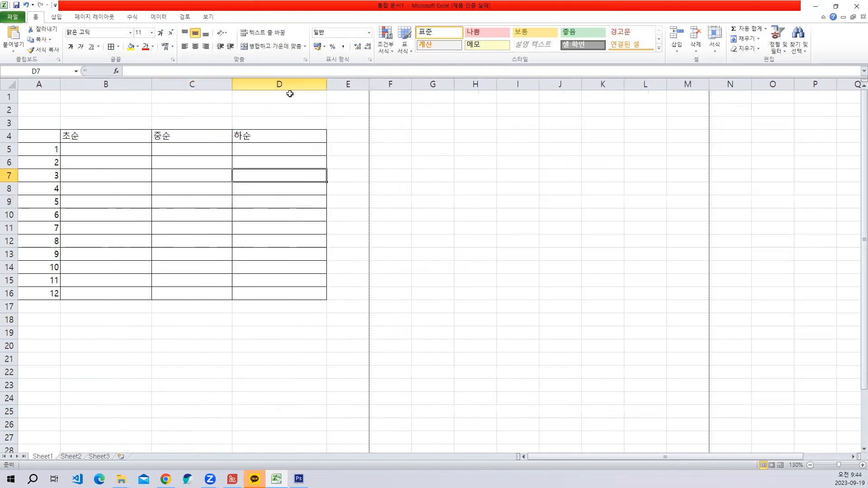
# - Fine-tune the widths of columns B and C so that column D ends exactly at the vertical page-break line
pyautogui.moveTo(152, 84); pyautogui.dragTo(163, 84)
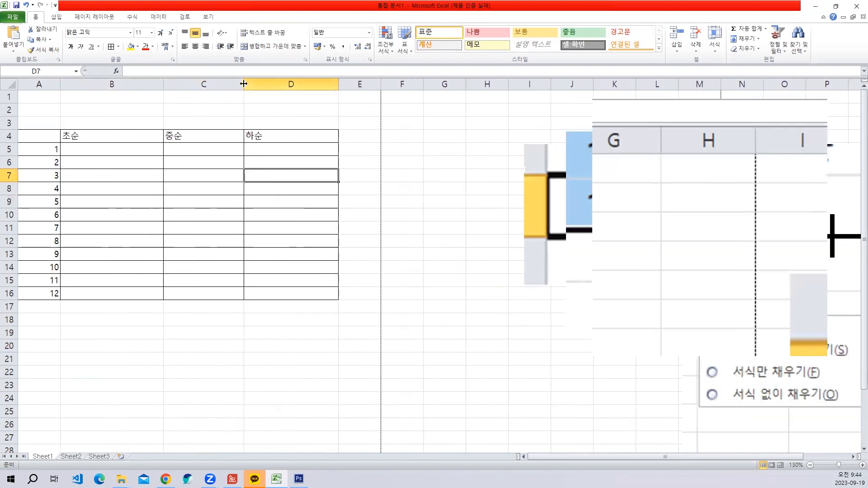
pyautogui.moveTo(243, 84); pyautogui.dragTo(247, 83)
pyautogui.moveTo(341, 83); pyautogui.dragTo(348, 83)
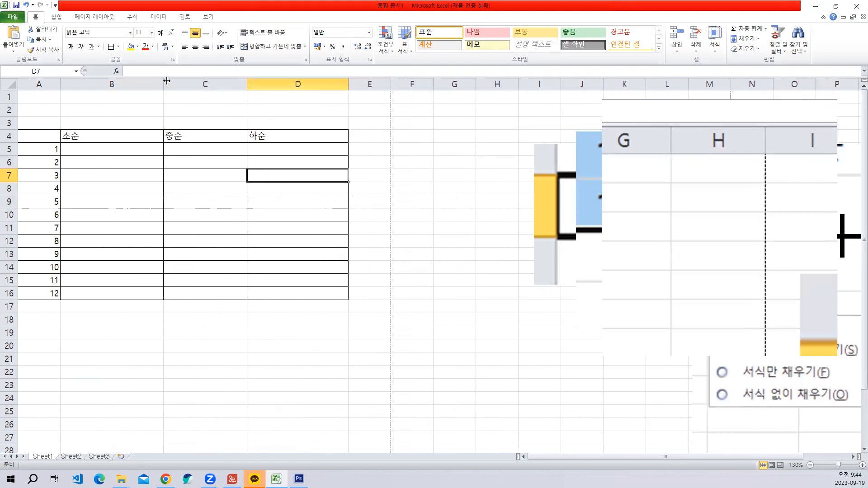
pyautogui.moveTo(167, 81); pyautogui.dragTo(178, 83)
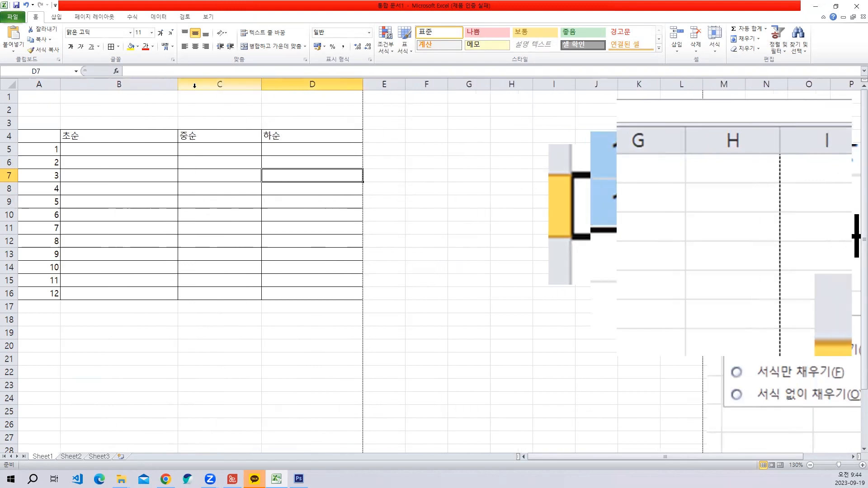
pyautogui.hotkey('ctrl', 'z')
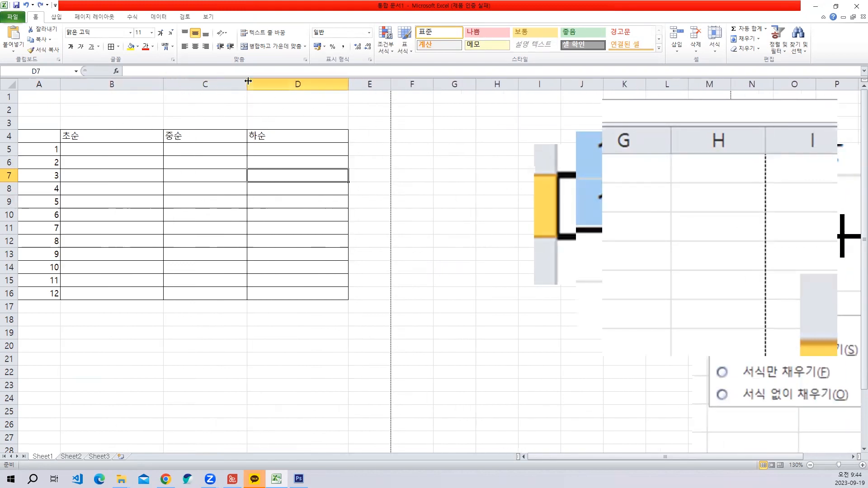
pyautogui.moveTo(248, 84); pyautogui.dragTo(255, 84)
pyautogui.moveTo(161, 86); pyautogui.dragTo(161, 85)
pyautogui.moveTo(255, 84); pyautogui.dragTo(260, 84)
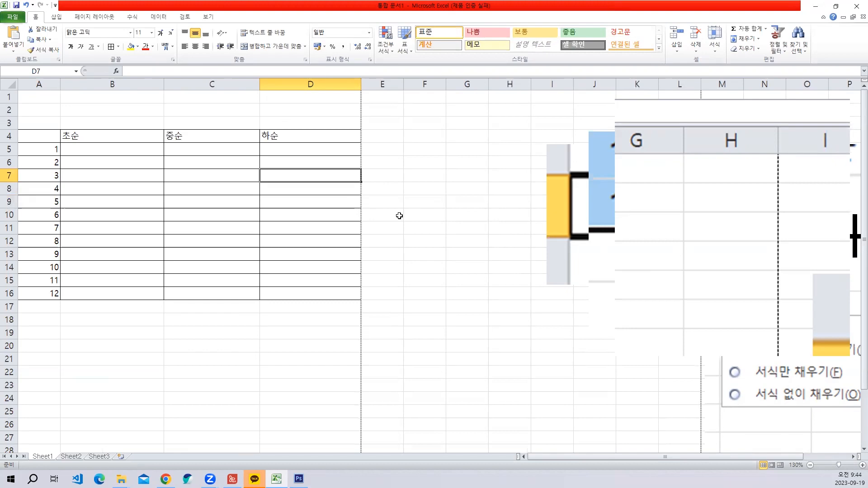
# - Paste a capture of column D's page-break edge and delete it, and try narrowing column C before undoing the change
pyautogui.moveTo(181, 80); pyautogui.dragTo(437, 236)
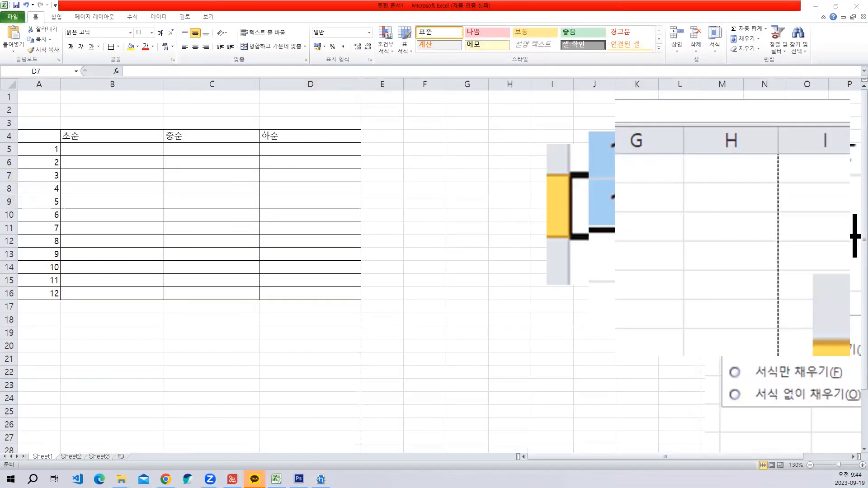
pyautogui.hotkey('ctrl', 'v')
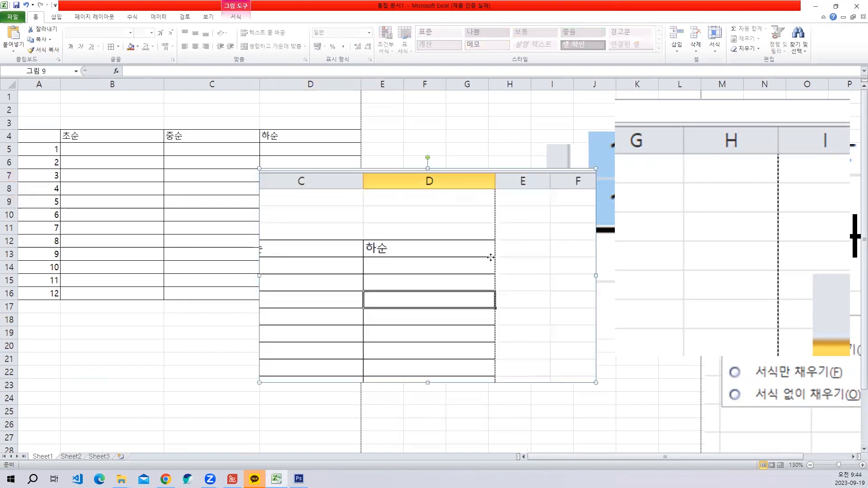
pyautogui.moveTo(482, 277); pyautogui.dragTo(651, 208)
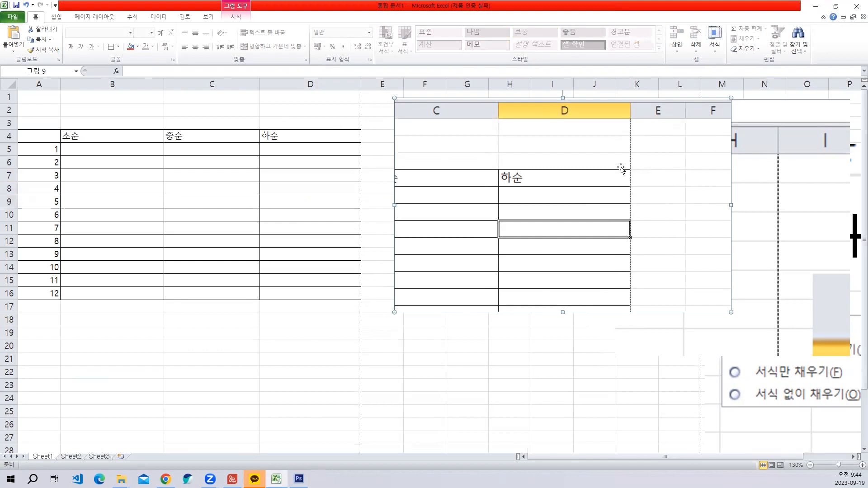
pyautogui.press('Delete')
pyautogui.moveTo(260, 84); pyautogui.dragTo(228, 84)
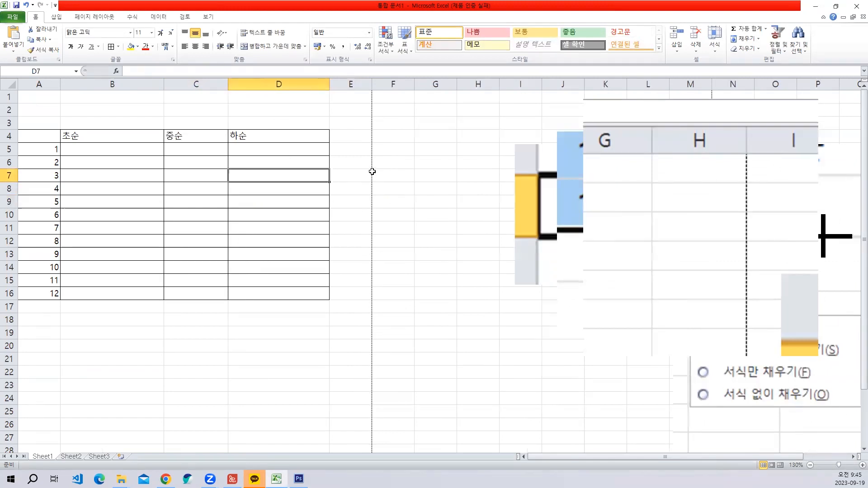
pyautogui.hotkey('ctrl', 'z')
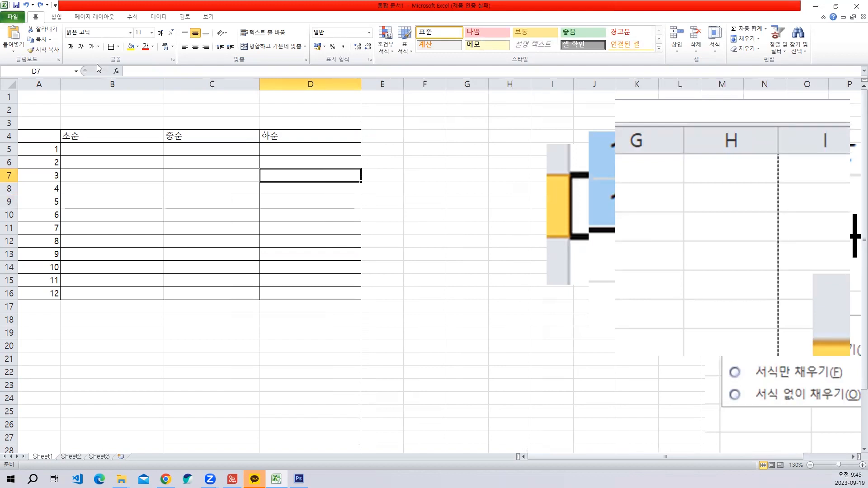
# - Check in the print preview how the widened table fits the page width and return to the worksheet
pyautogui.click(13, 19)
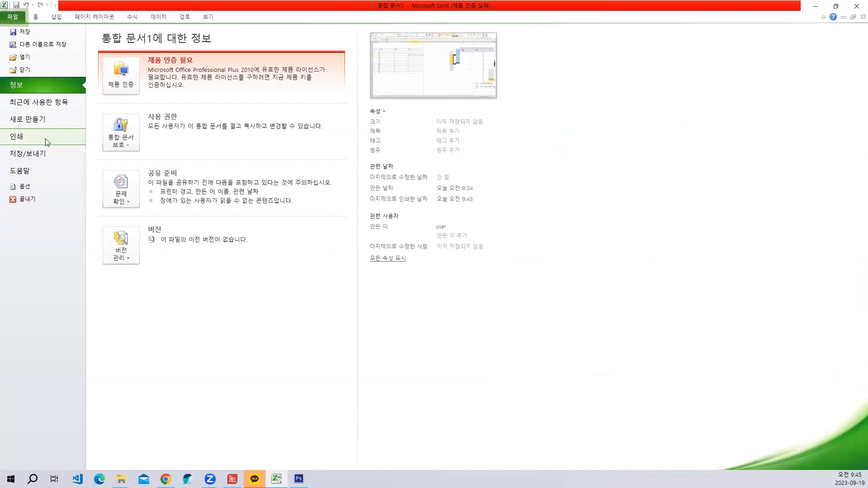
pyautogui.click(47, 142)
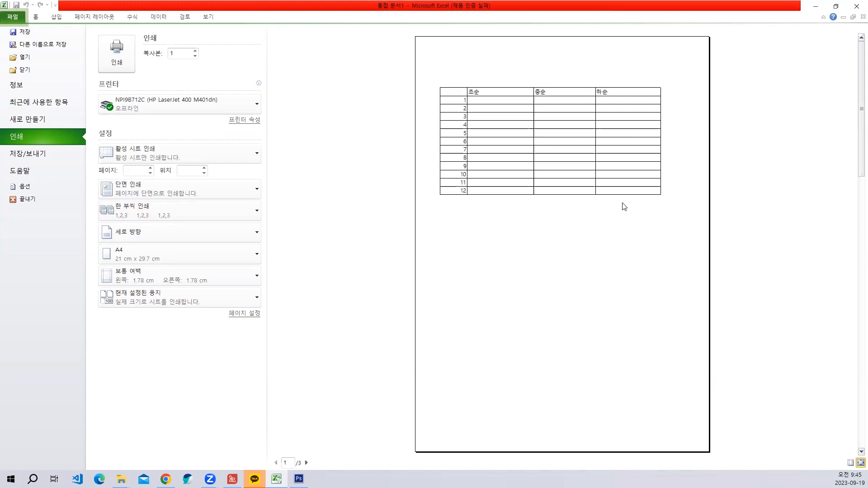
pyautogui.press('Escape')
pyautogui.click(433, 224)
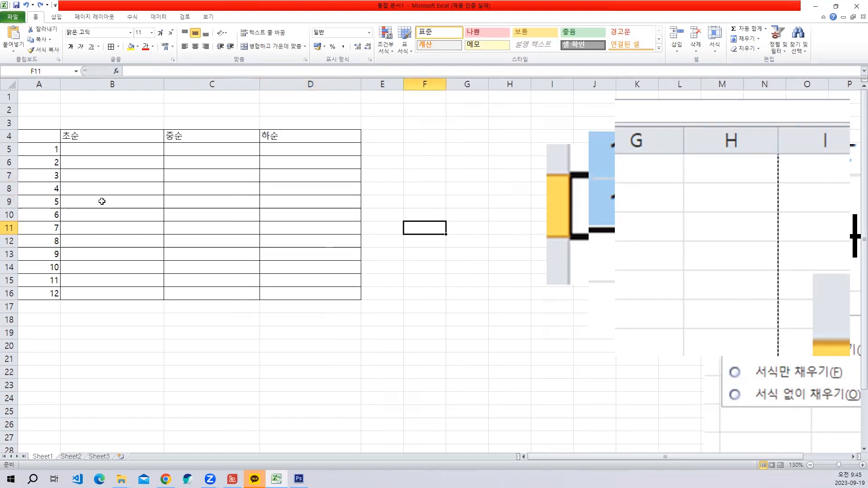
# - Select the range A1 to D16 and check where the horizontal page-break line lies below the table
pyautogui.click(28, 134)
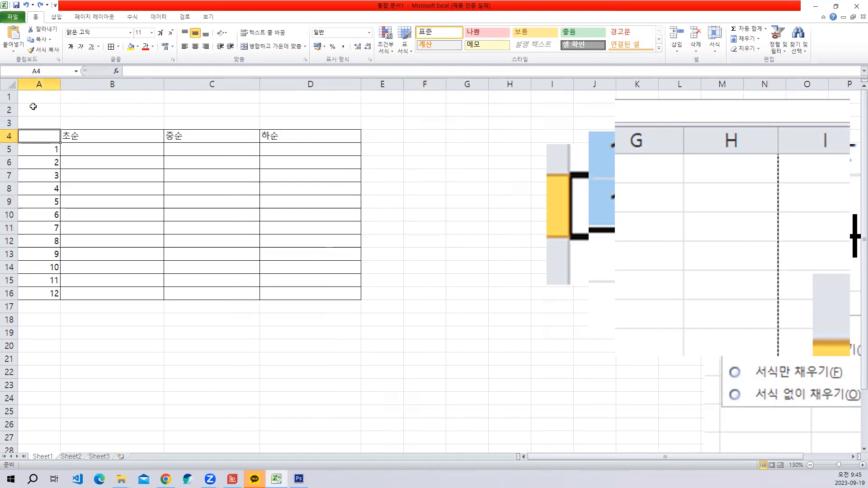
pyautogui.moveTo(34, 97); pyautogui.dragTo(93, 140)
pyautogui.click(94, 139)
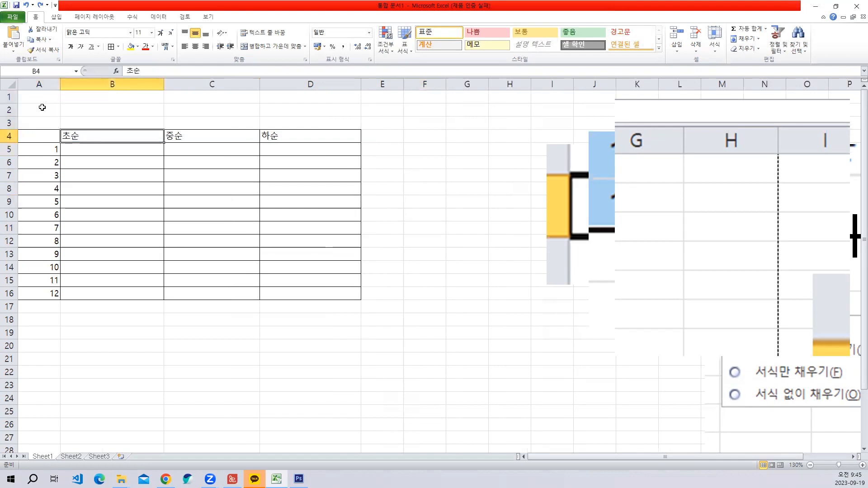
pyautogui.moveTo(30, 98); pyautogui.dragTo(307, 292)
pyautogui.click(102, 177)
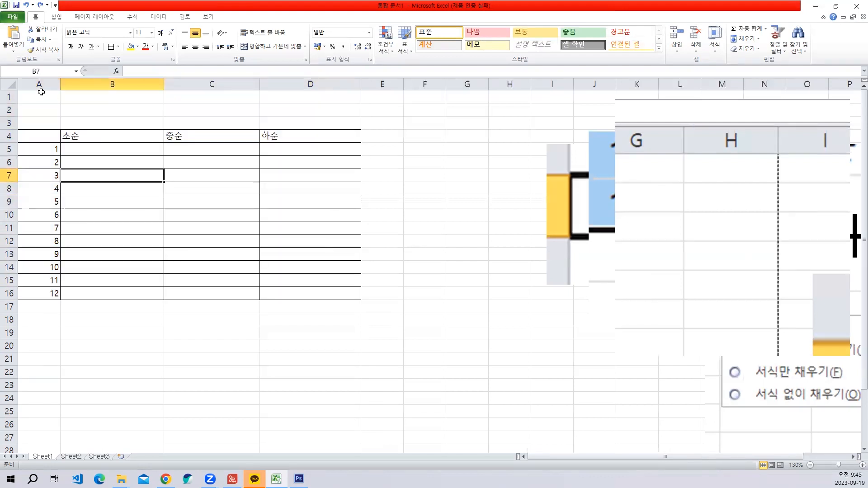
pyautogui.moveTo(32, 94); pyautogui.dragTo(294, 293)
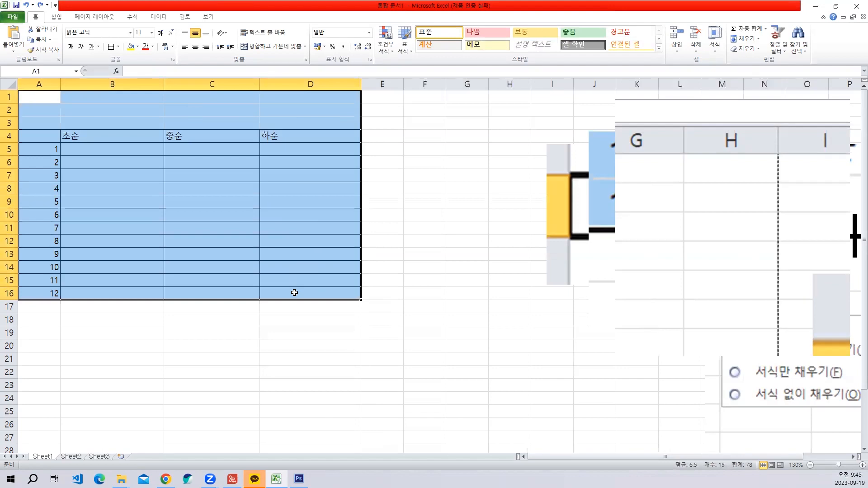
pyautogui.scroll(-9, 292, 262)
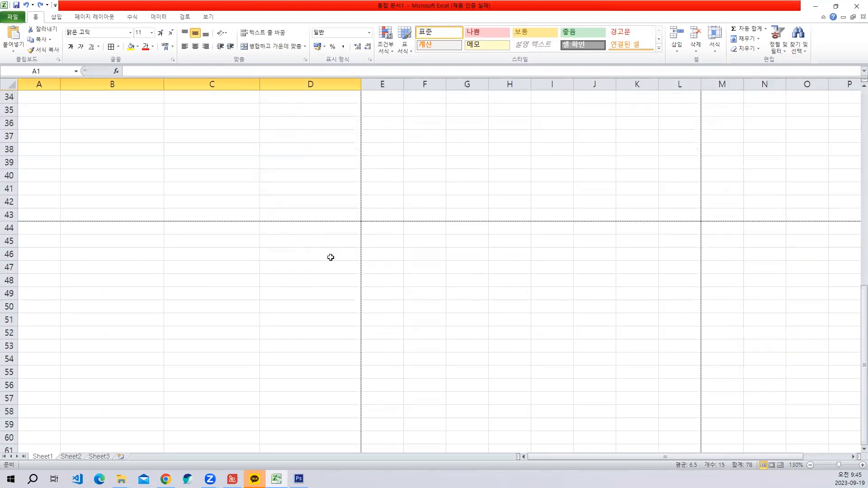
pyautogui.scroll(9, 331, 257)
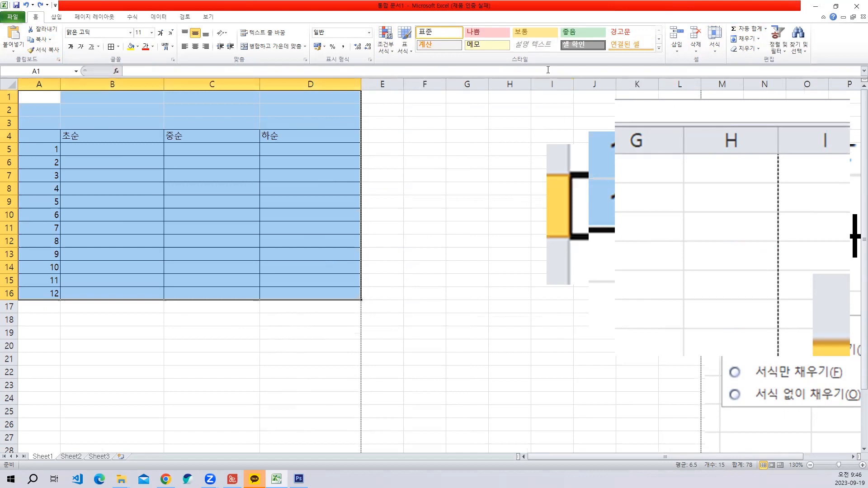
# - Set the height of rows 1 to 16 to 22 and check the table against the horizontal page-break line
pyautogui.click(714, 49)
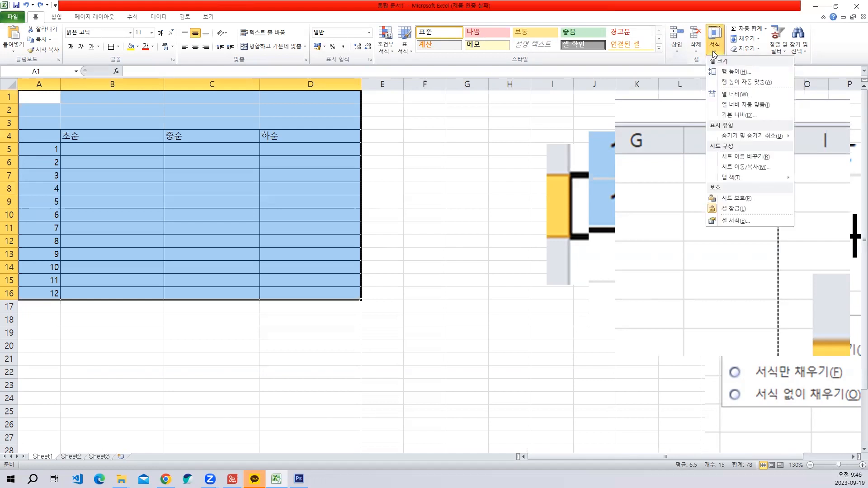
pyautogui.click(725, 72)
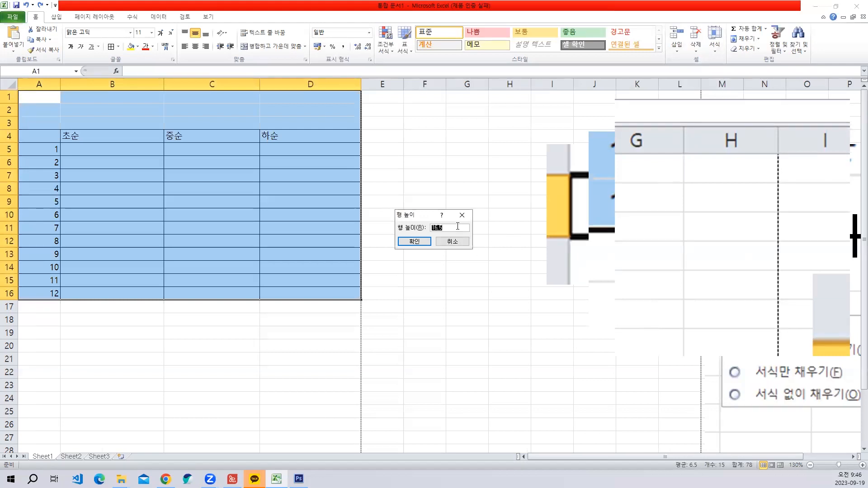
pyautogui.write('22')
pyautogui.press('Return')
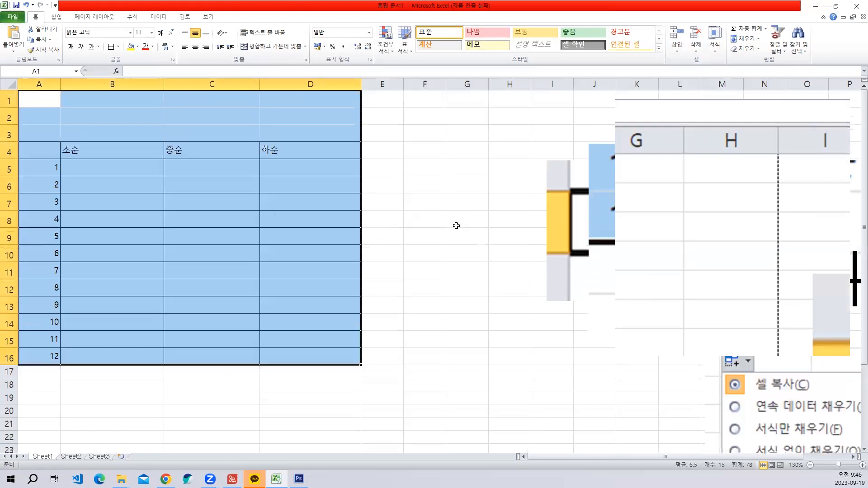
pyautogui.scroll(-3, 372, 248)
pyautogui.scroll(3, 372, 244)
# - Set the height of rows 1 to 16 to 30
pyautogui.click(713, 54)
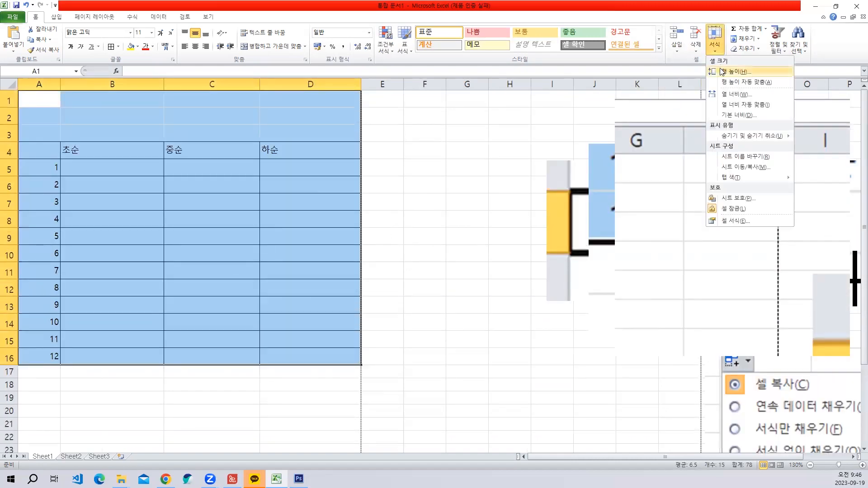
pyautogui.click(721, 71)
pyautogui.write('30')
pyautogui.press('Return')
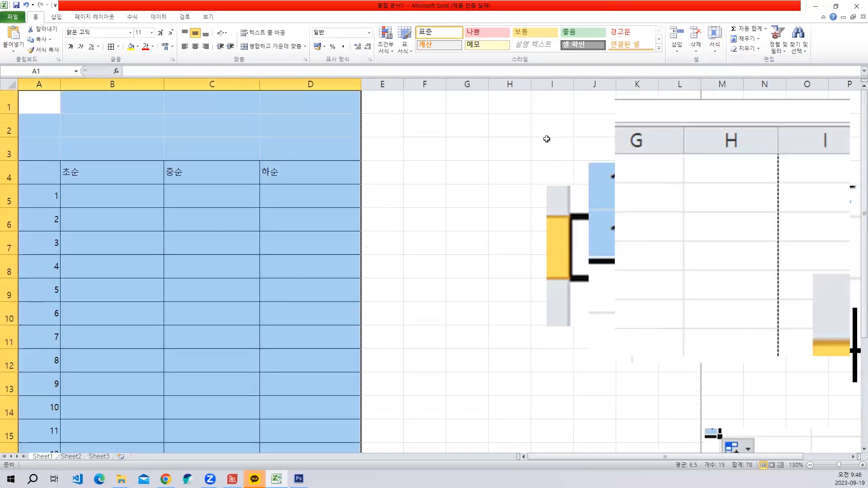
# - Set the height of rows 1 to 16 to 40 and check the table against the horizontal page-break line
pyautogui.click(713, 51)
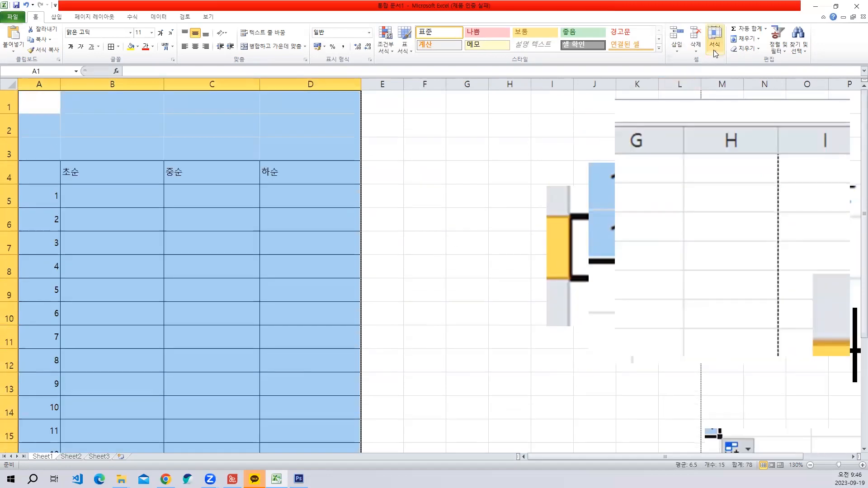
pyautogui.click(719, 72)
pyautogui.write('40')
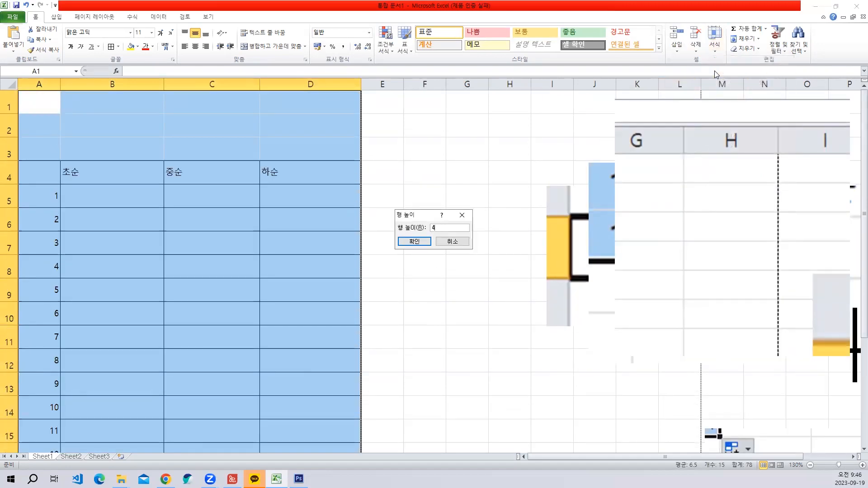
pyautogui.press('Return')
pyautogui.scroll(-1, 712, 65)
pyautogui.scroll(-1, 288, 219)
pyautogui.scroll(-3, 294, 240)
pyautogui.scroll(4, 306, 262)
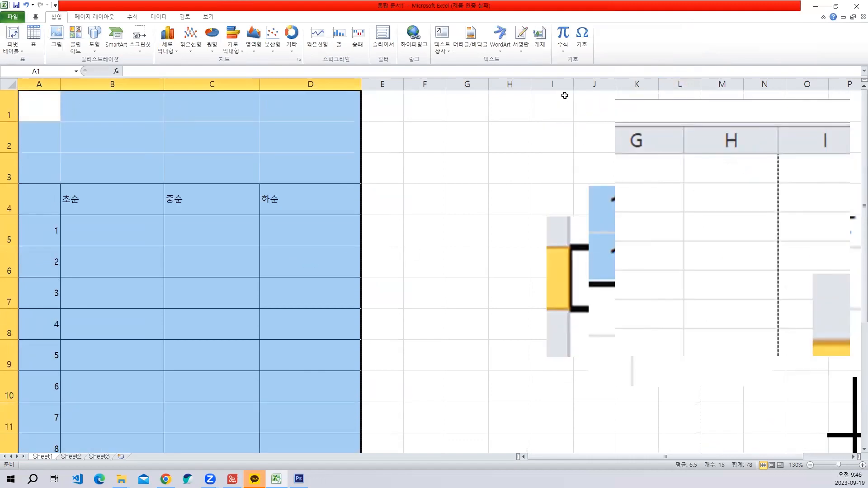
pyautogui.click(35, 17)
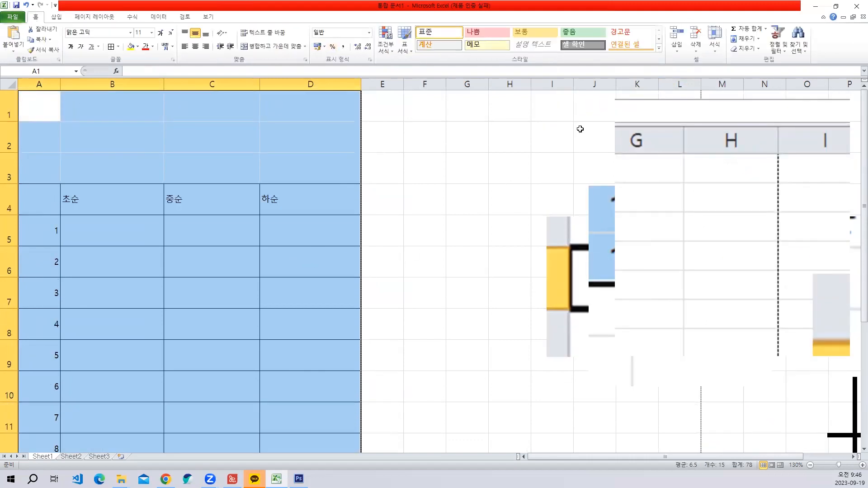
pyautogui.click(715, 40)
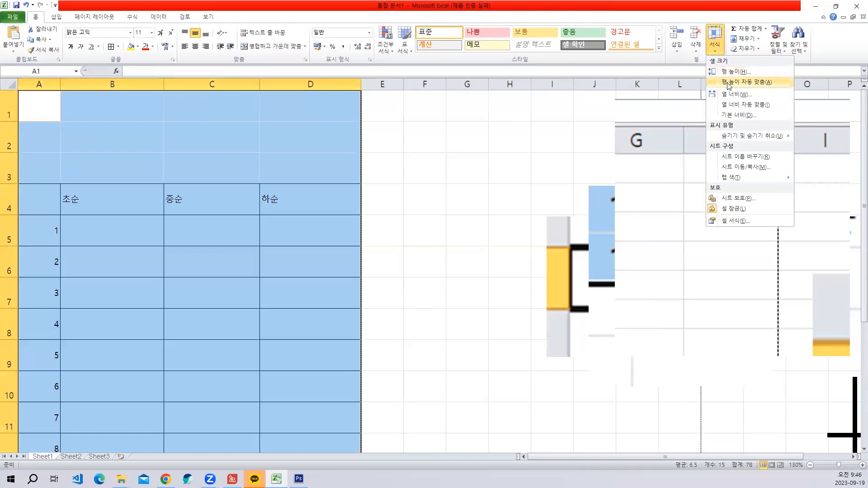
pyautogui.click(426, 205)
pyautogui.click(425, 202)
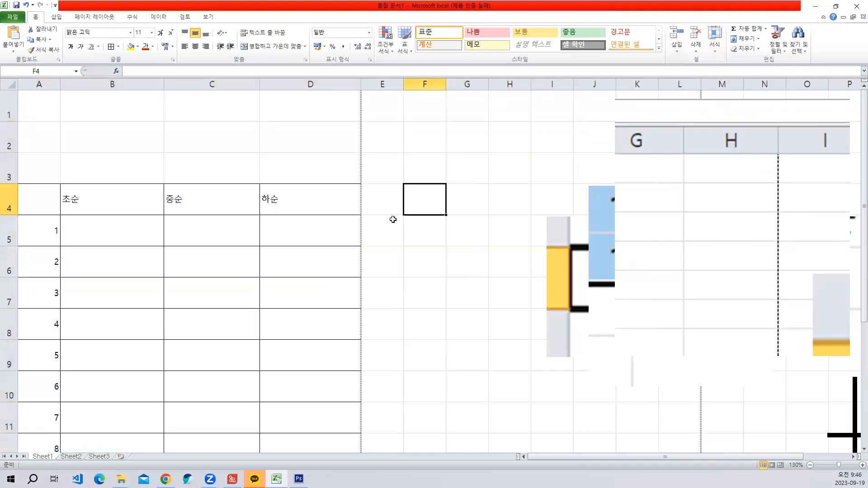
pyautogui.scroll(-3, 164, 229)
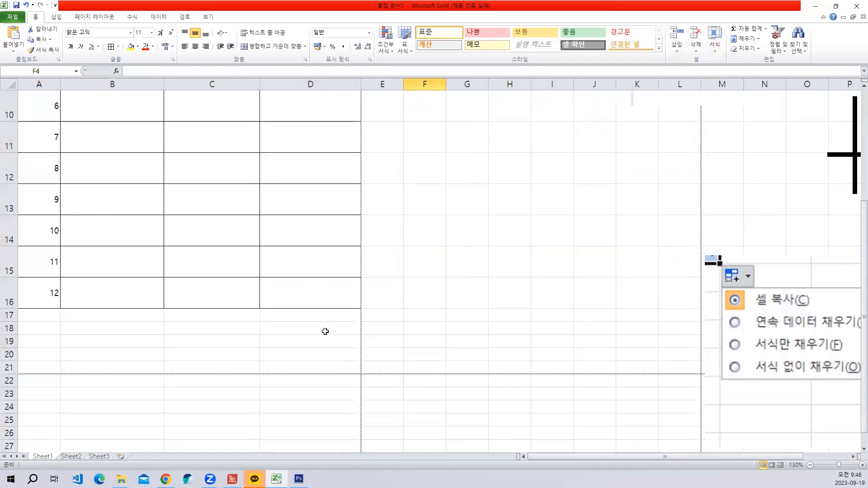
pyautogui.click(315, 302)
pyautogui.hotkey('ctrl', 'shift', 'Home')
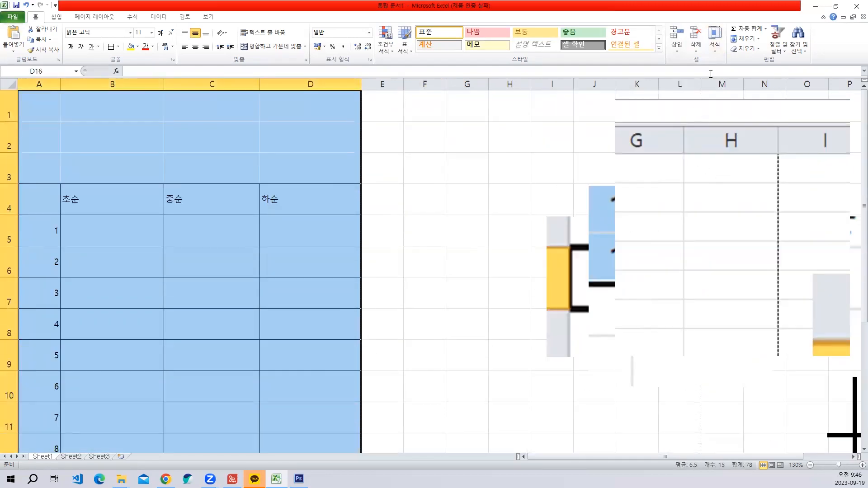
pyautogui.click(391, 238)
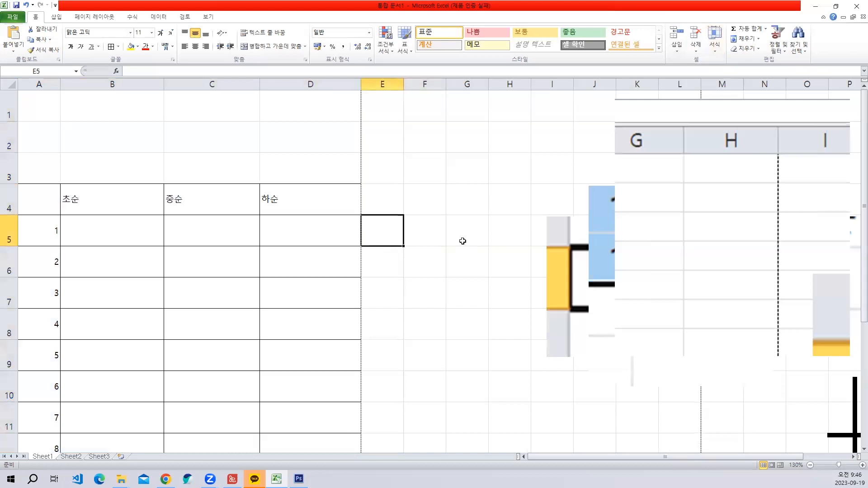
pyautogui.click(715, 43)
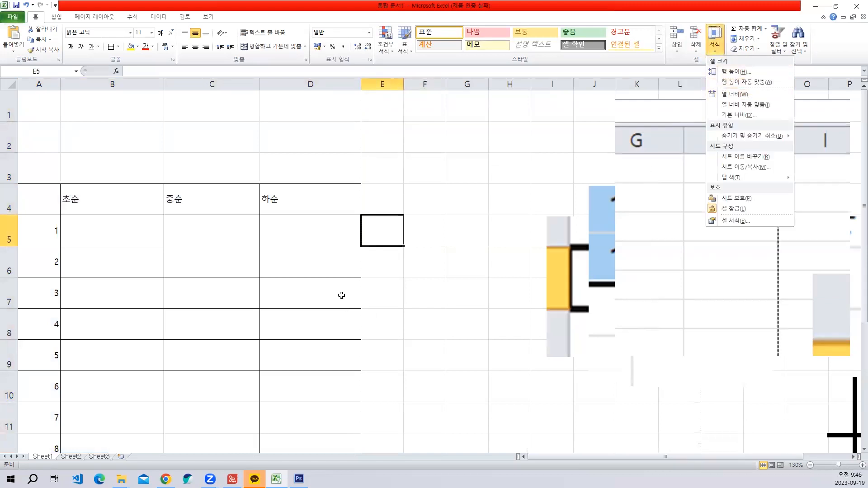
pyautogui.scroll(-4, 335, 302)
pyautogui.scroll(4, 321, 217)
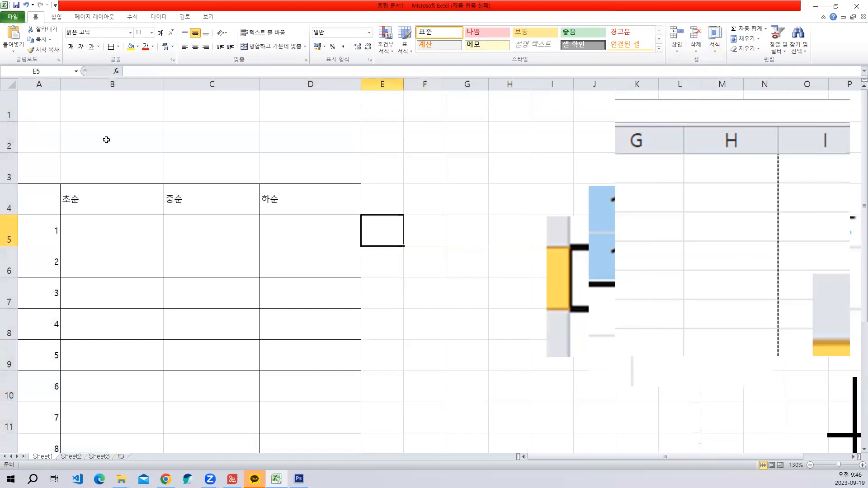
# - Shrink rows 1, 2 and 3 above the table to about half their height
pyautogui.moveTo(16, 154)
pyautogui.mouseDown()
pyautogui.moveTo(15, 137)
pyautogui.moveTo(12, 153)
pyautogui.mouseUp()
pyautogui.scroll(-1, 229, 163)
pyautogui.scroll(1, 60, 135)
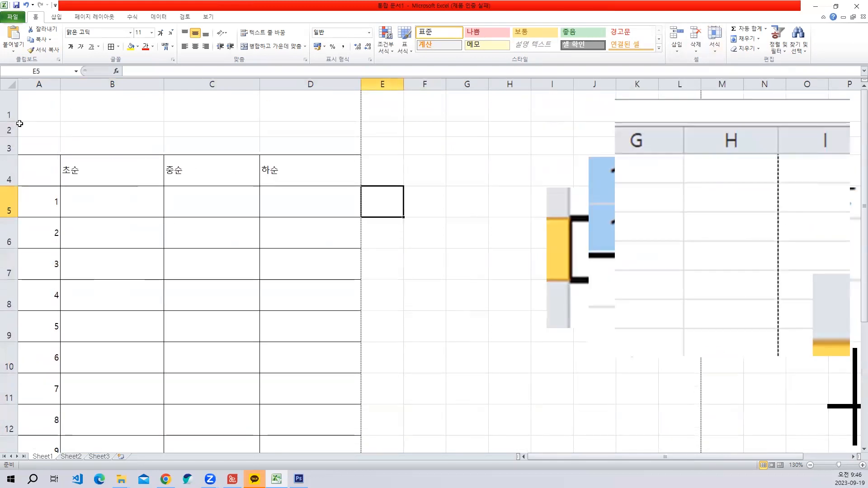
pyautogui.moveTo(18, 122); pyautogui.dragTo(18, 106)
# - Select the table range A4 to D16 and set its row height to 42
pyautogui.moveTo(36, 152); pyautogui.dragTo(361, 345)
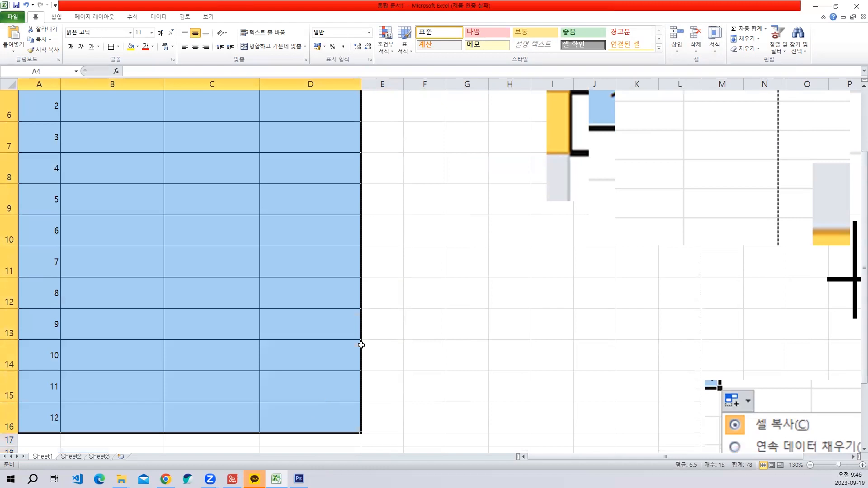
pyautogui.scroll(-1, 369, 328)
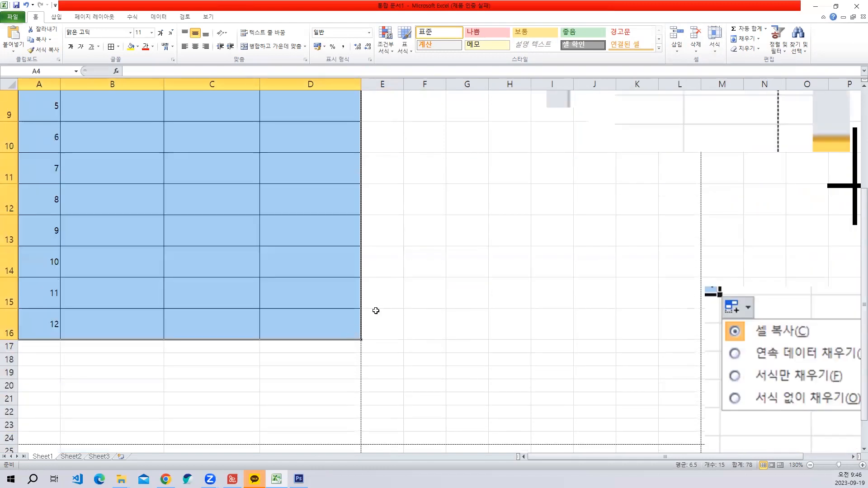
pyautogui.click(716, 47)
pyautogui.click(724, 72)
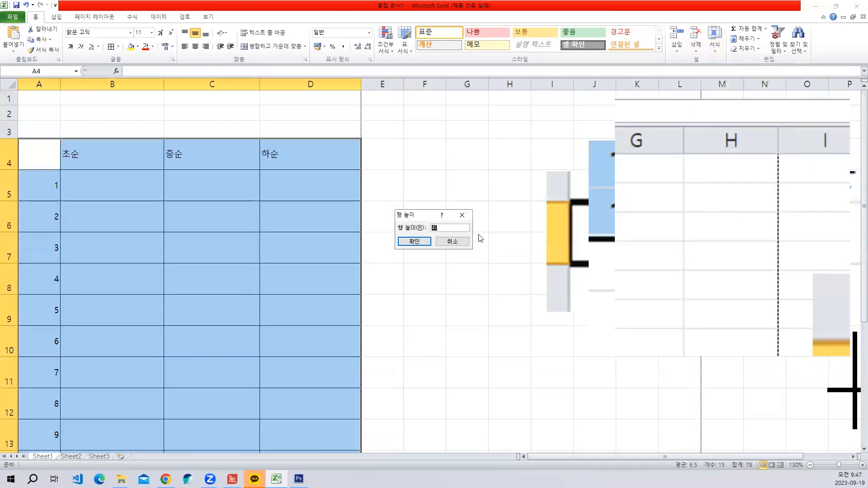
pyautogui.press('Return')
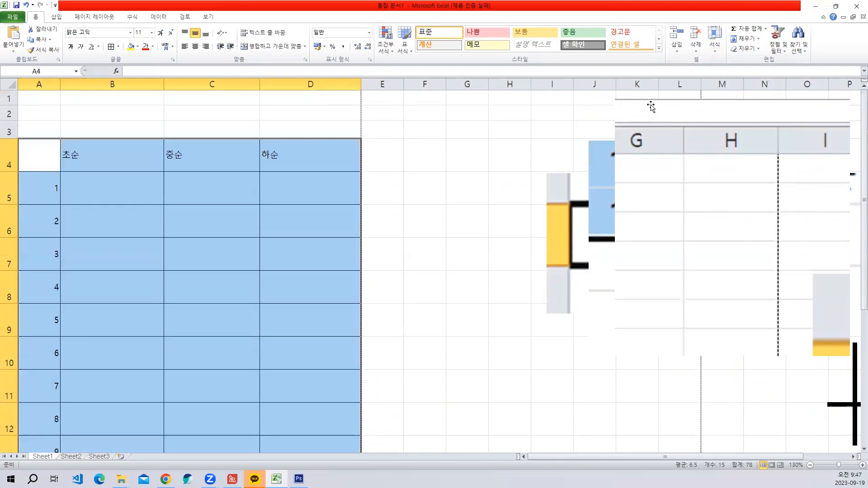
# - Set the row height of rows 4 to 16 to 45
pyautogui.click(714, 45)
pyautogui.click(735, 72)
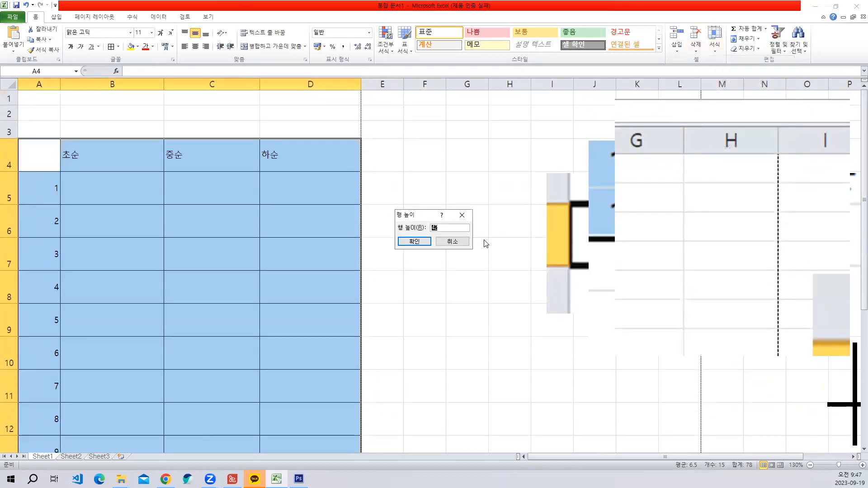
pyautogui.write('45')
pyautogui.press('Return')
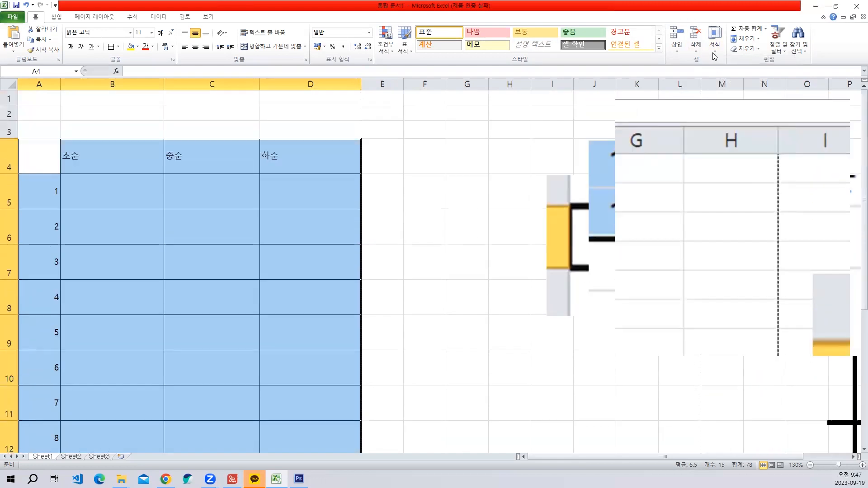
# - Set the row height of rows 4 to 16 to 50 and check the table against the horizontal page-break line
pyautogui.click(715, 45)
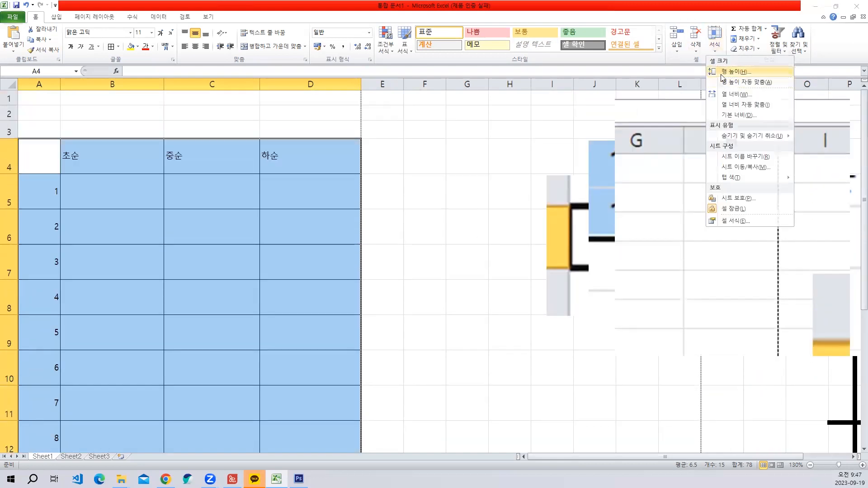
pyautogui.click(734, 71)
pyautogui.press('Return')
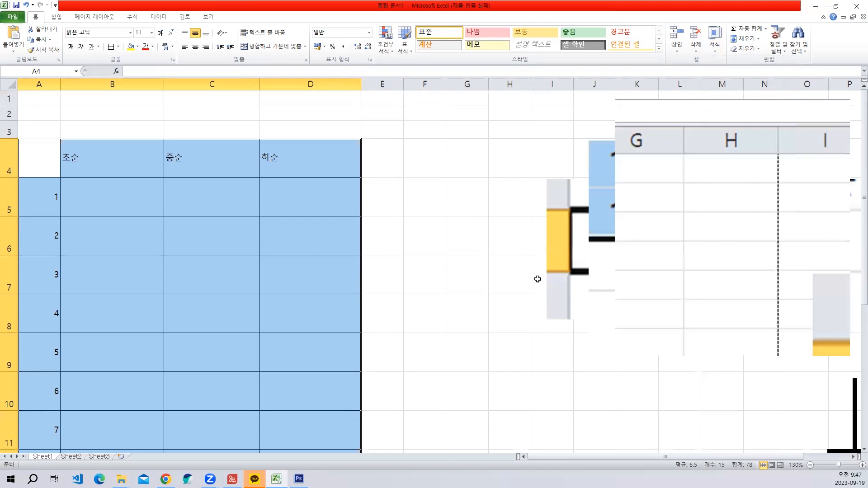
pyautogui.scroll(-5, 409, 321)
pyautogui.scroll(1, 411, 323)
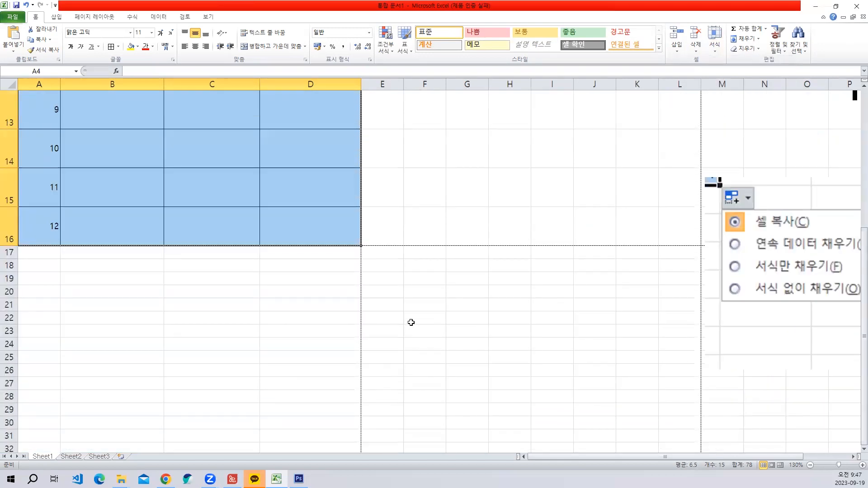
# - Compare the table's lower edge at row 16 with the horizontal page-break line
pyautogui.click(434, 283)
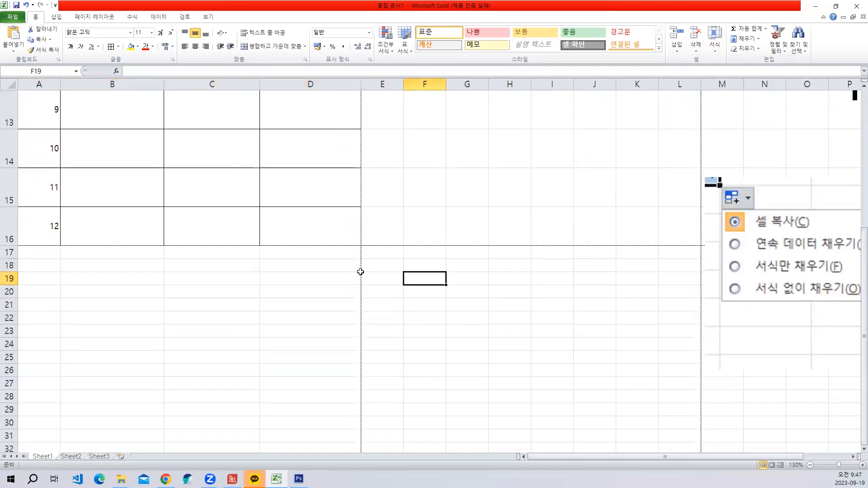
pyautogui.scroll(1, 357, 247)
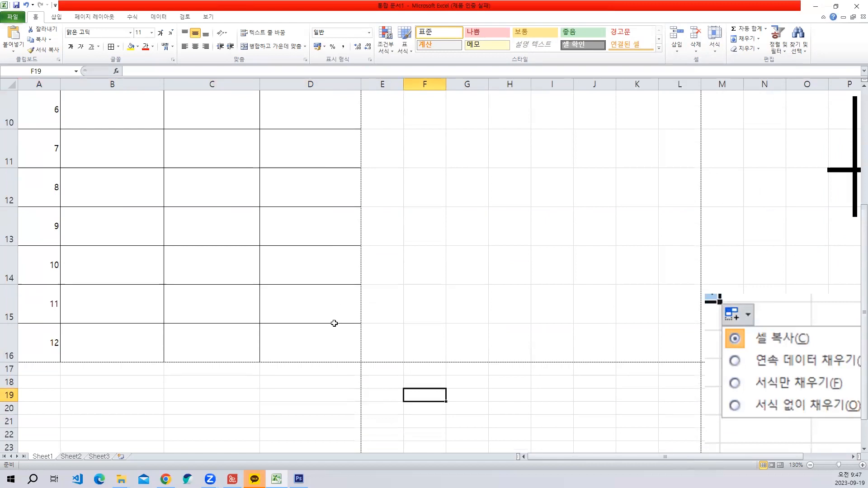
pyautogui.scroll(-3, 334, 317)
pyautogui.scroll(4, 350, 310)
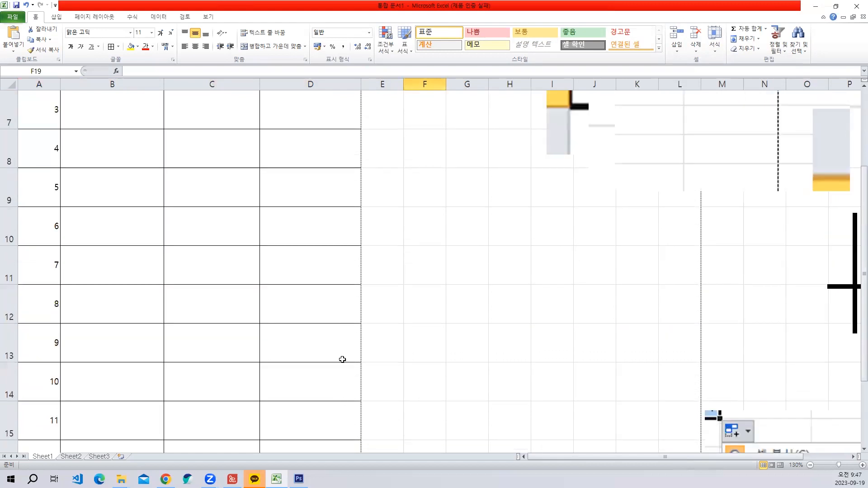
pyautogui.scroll(-2, 344, 344)
pyautogui.click(326, 239)
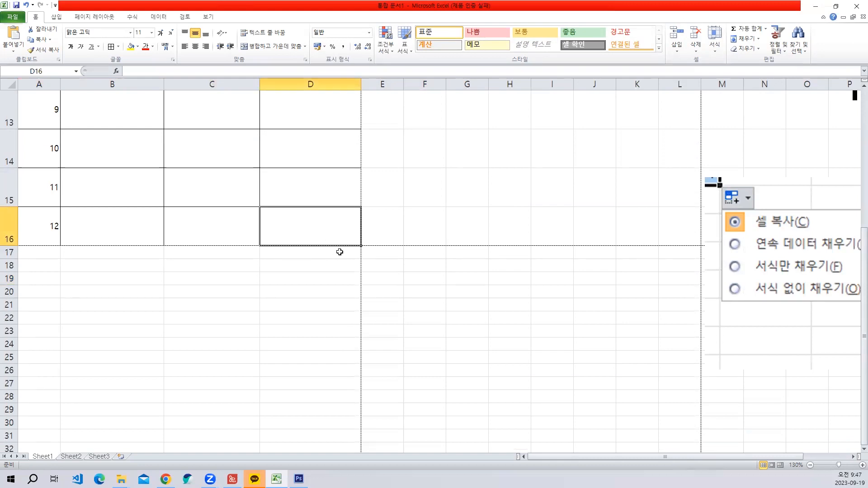
pyautogui.scroll(4, 317, 230)
# - Select the range A4 to D16 and view its row height setting without changing it
pyautogui.moveTo(53, 159); pyautogui.dragTo(311, 401)
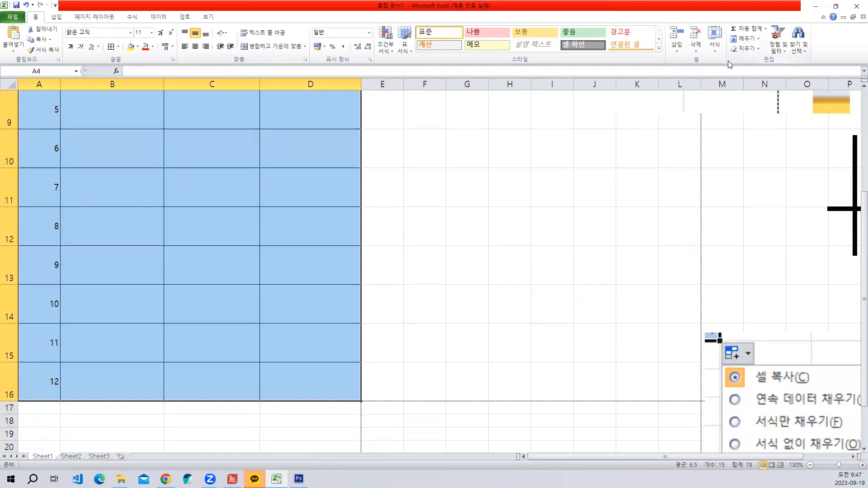
pyautogui.scroll(2, 668, 141)
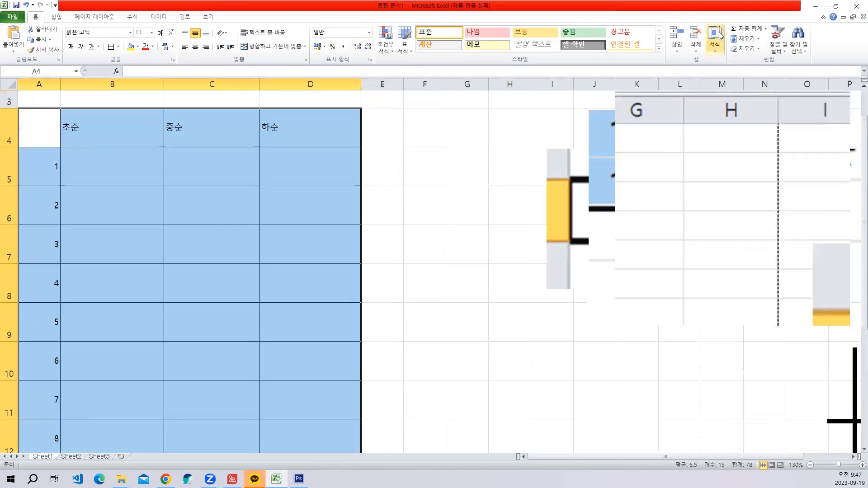
pyautogui.click(715, 39)
pyautogui.click(733, 72)
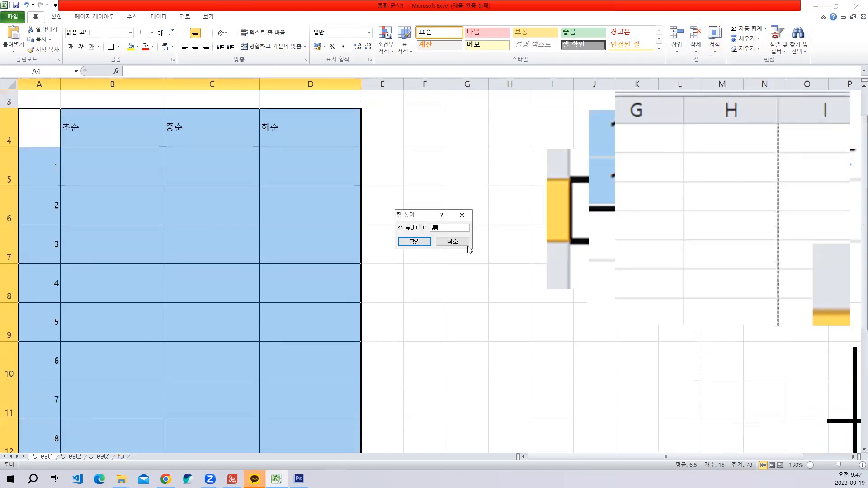
pyautogui.click(453, 242)
# - Examine the last table row, A16 to D16, where it meets the page-break lines
pyautogui.scroll(-3, 425, 264)
pyautogui.click(336, 281)
pyautogui.click(467, 313)
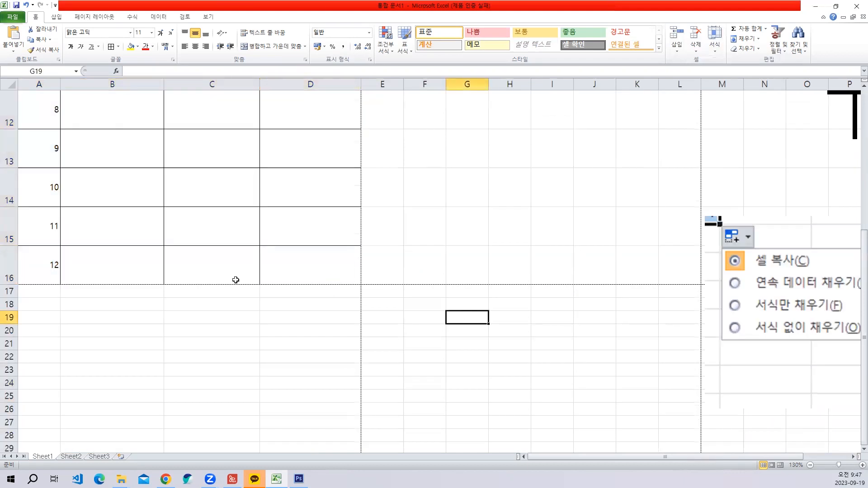
pyautogui.moveTo(40, 261); pyautogui.dragTo(337, 261)
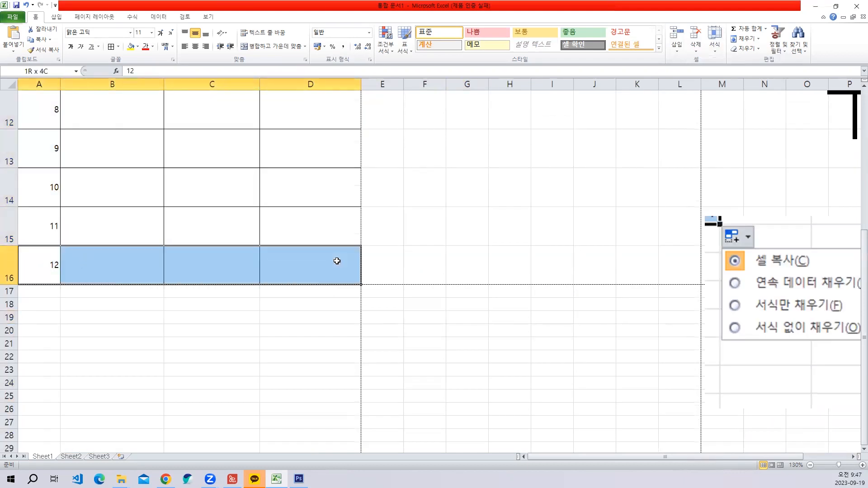
pyautogui.click(423, 251)
pyautogui.scroll(4, 429, 249)
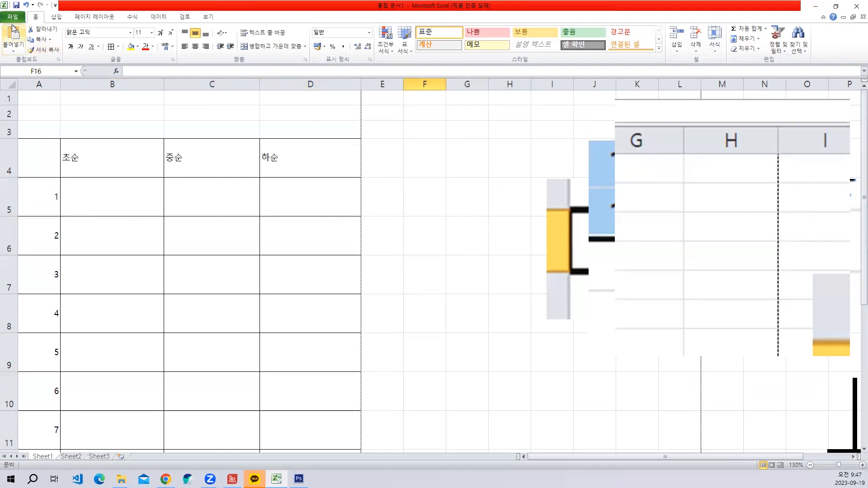
# - Check the resized table in the print preview, compare it with the reference 행사예정표 PDF and return to the worksheet
pyautogui.click(13, 18)
pyautogui.click(19, 136)
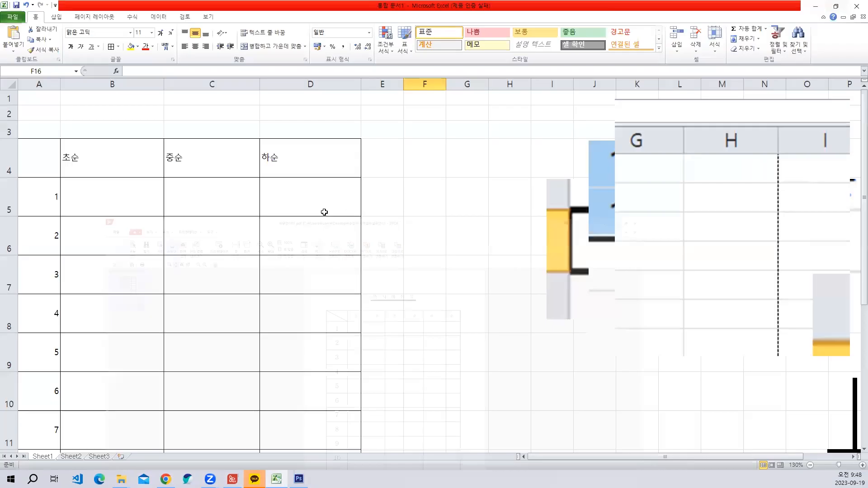
pyautogui.click(324, 212)
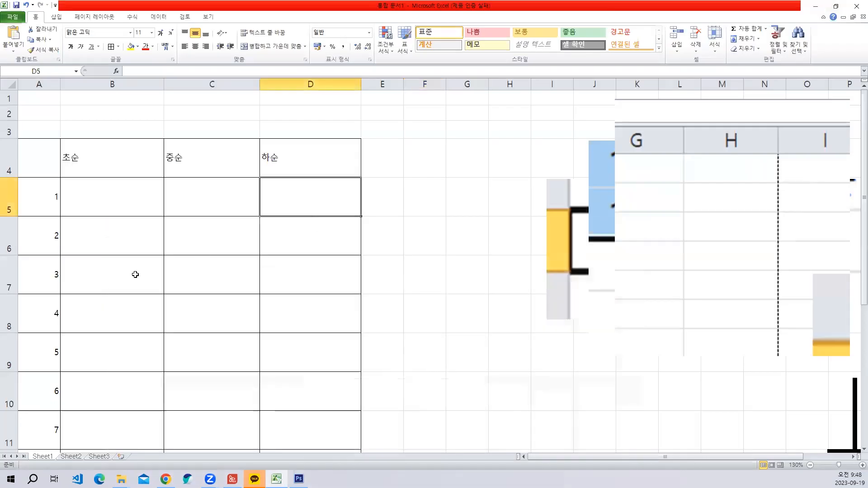
# - Zoom the worksheet out to 100% and look over the table
pyautogui.scroll(-1, 259, 227)
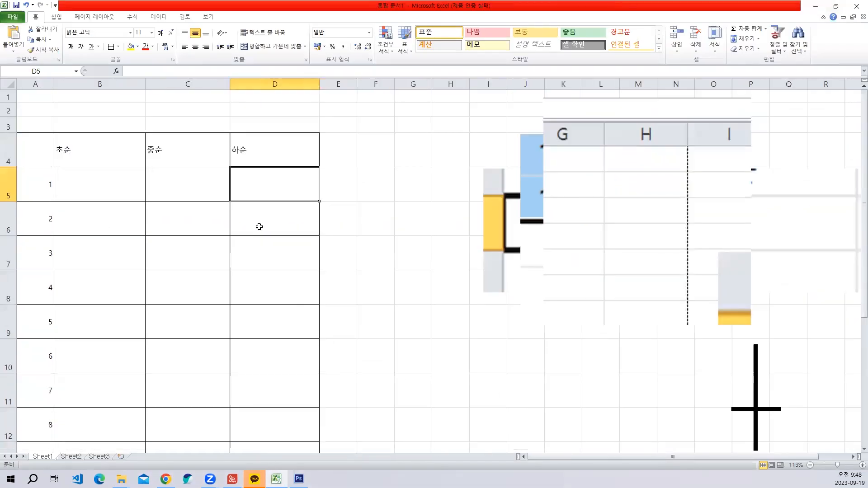
pyautogui.keyDown('ctrl'); pyautogui.scroll(-2, 253, 228); pyautogui.keyUp('ctrl')
pyautogui.scroll(2, 54, 286)
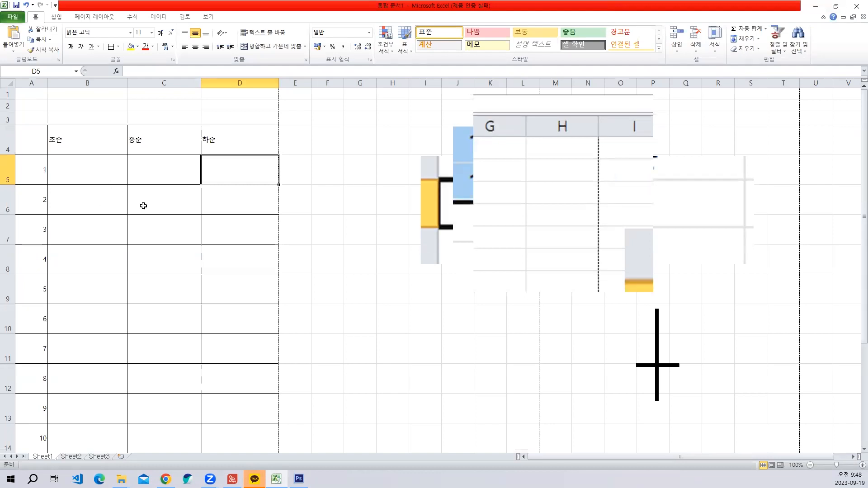
# - Centre the month numbers in A5 to A16 horizontally, as in the reference PDF, and set their font size to 16
pyautogui.keyDown('ctrl'); pyautogui.scroll(-1, 141, 204); pyautogui.keyUp('ctrl')
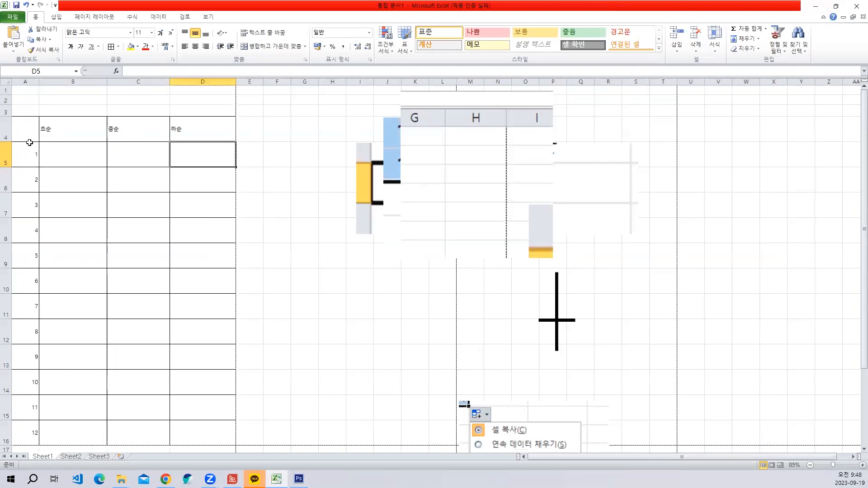
pyautogui.moveTo(29, 143); pyautogui.dragTo(29, 431)
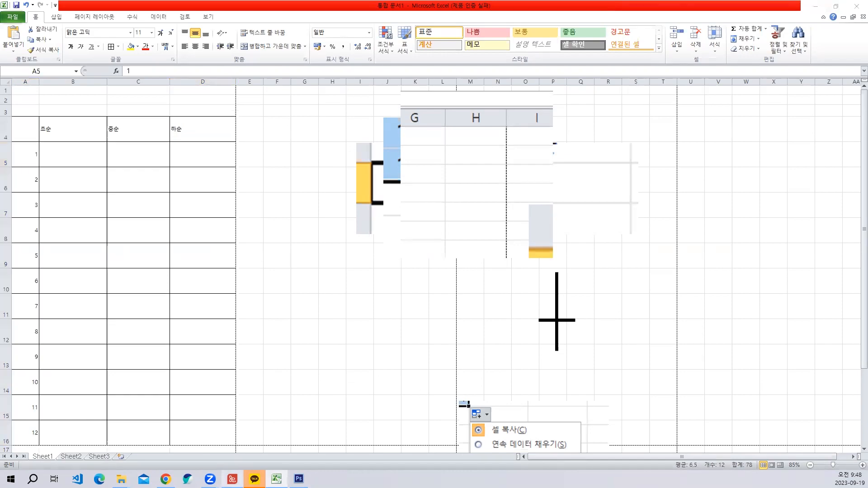
pyautogui.click(230, 476)
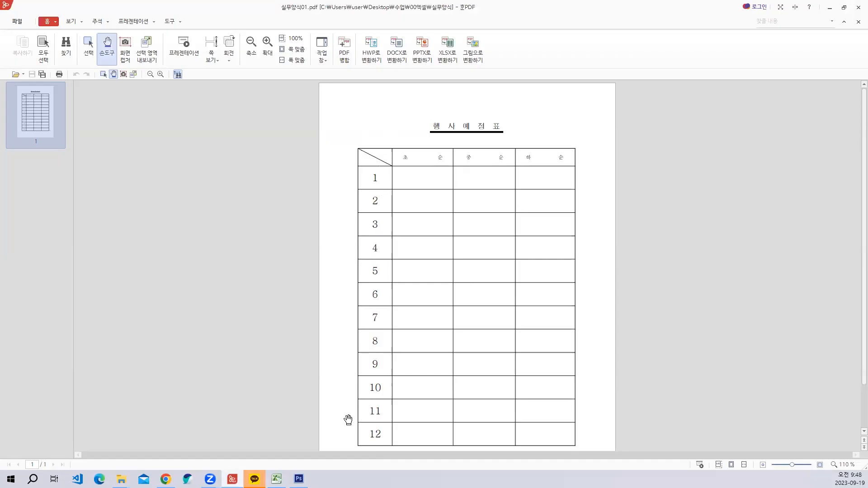
pyautogui.click(824, 11)
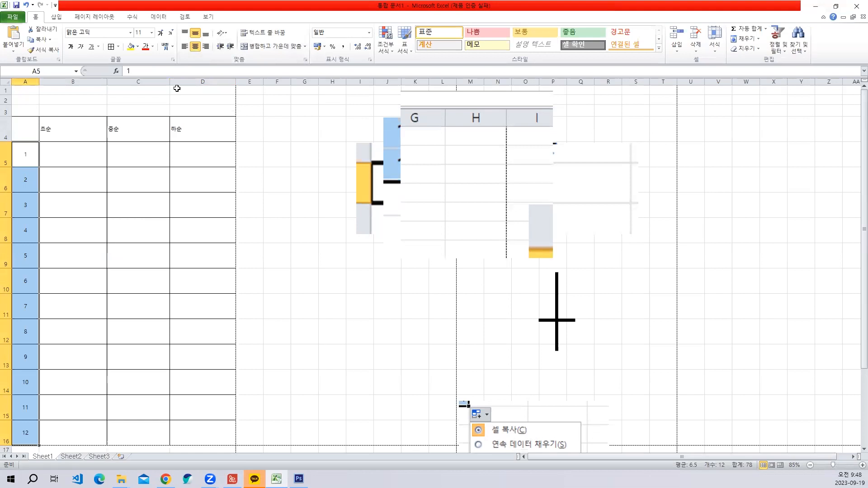
pyautogui.click(152, 33)
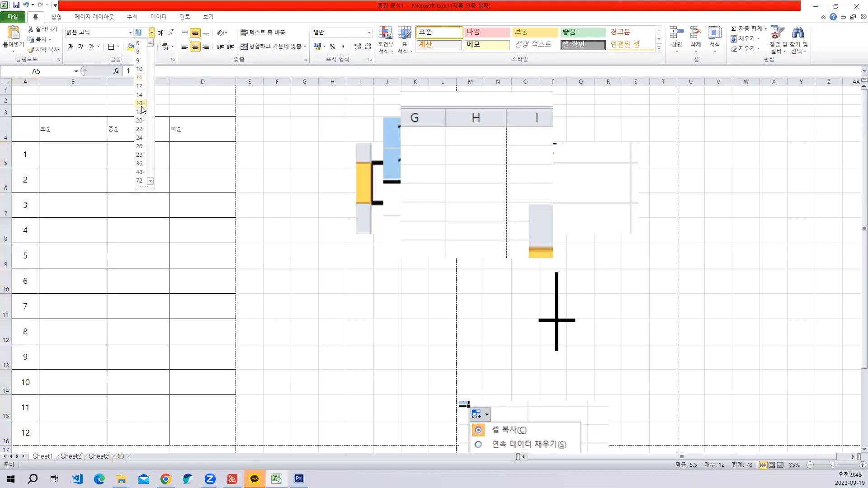
pyautogui.click(139, 104)
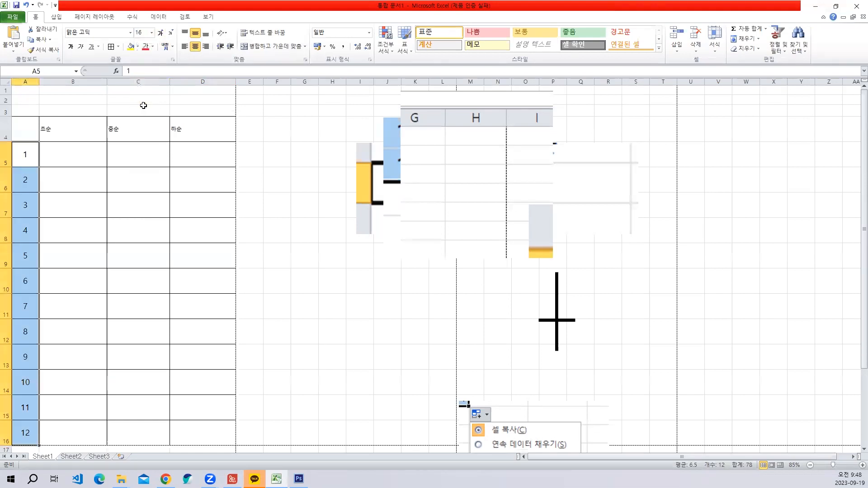
# - Check the header row in the reference PDF and try to spread out 초순 in B4 with spaces between its characters
pyautogui.click(58, 134)
pyautogui.moveTo(49, 132); pyautogui.dragTo(209, 132)
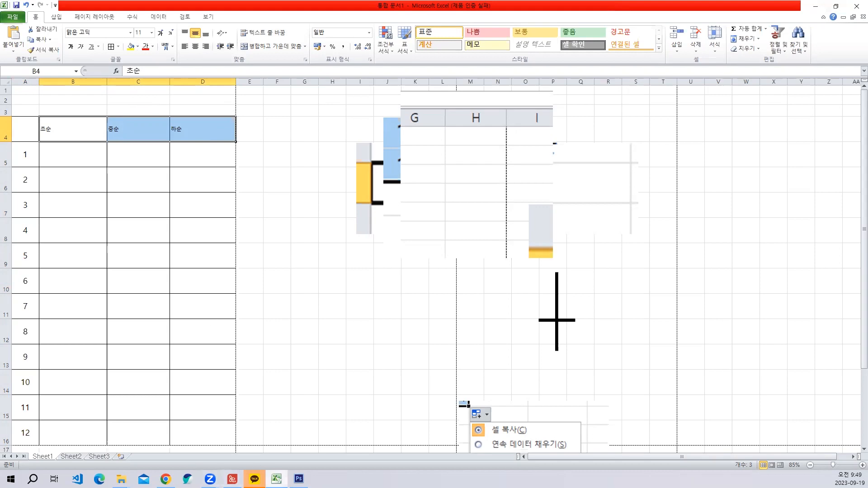
pyautogui.click(232, 479)
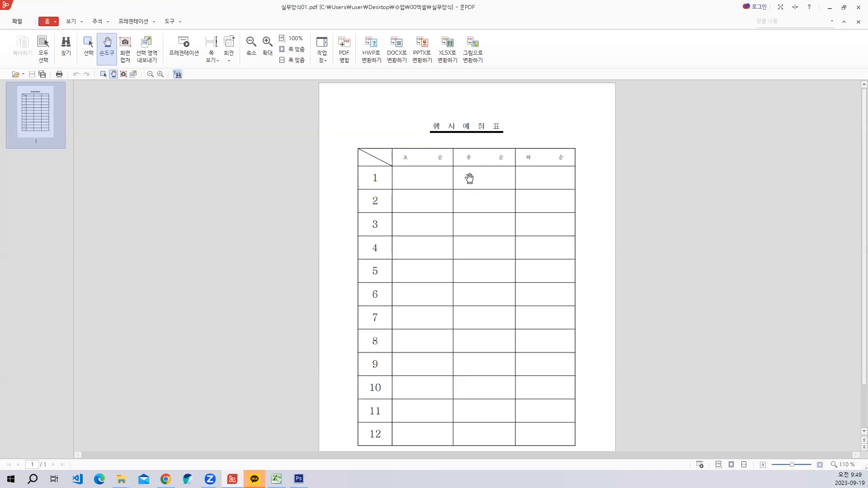
pyautogui.click(830, 7)
pyautogui.click(130, 138)
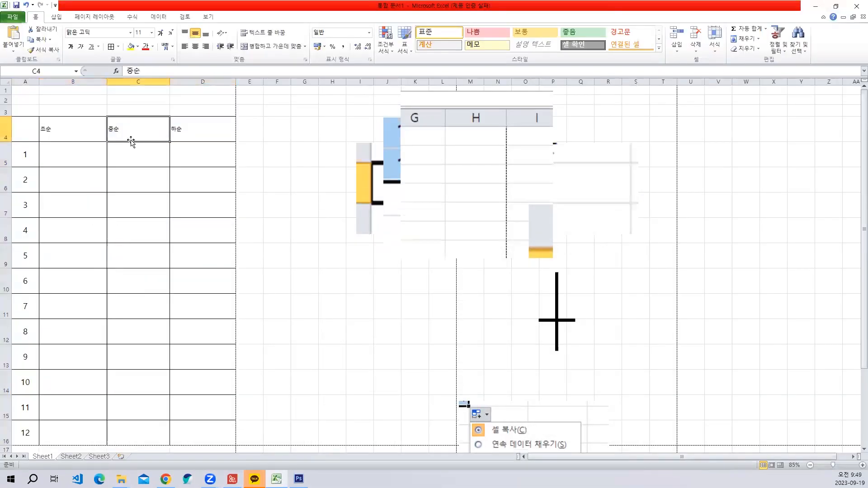
pyautogui.click(47, 132)
pyautogui.doubleClick(45, 129)
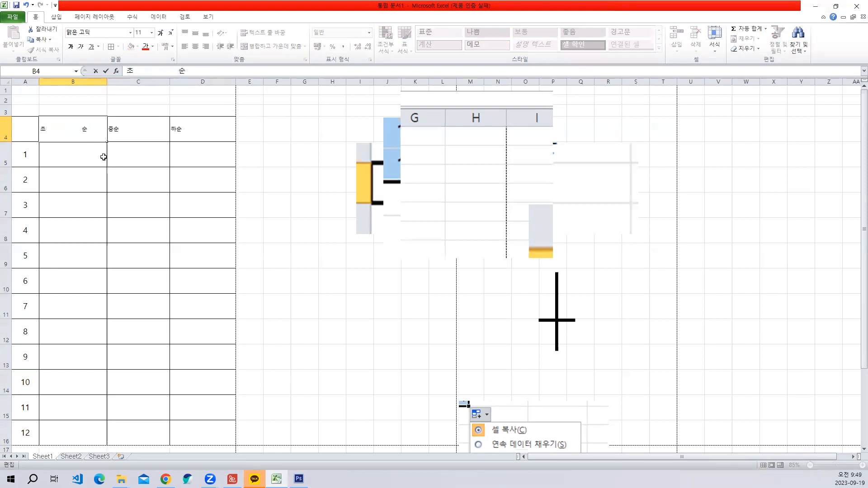
pyautogui.press('Escape')
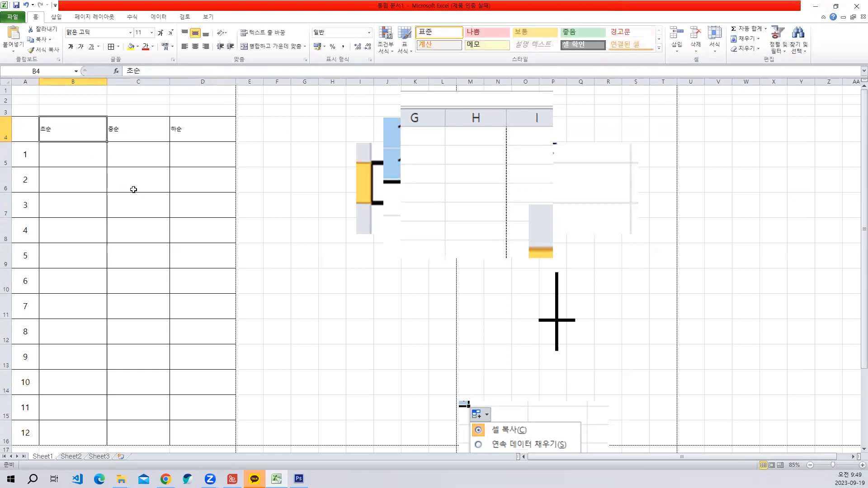
# - Set the font size of the header cells B4 to D4 to 12
pyautogui.moveTo(70, 132); pyautogui.dragTo(219, 130)
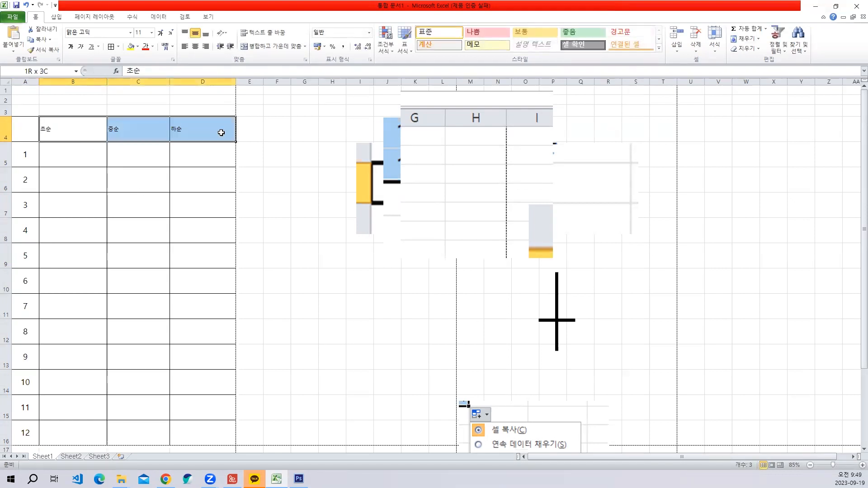
pyautogui.click(152, 33)
pyautogui.click(141, 86)
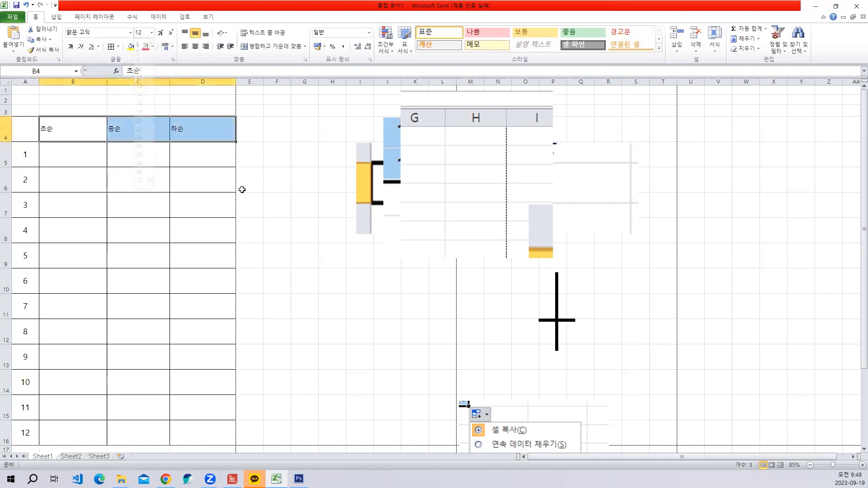
pyautogui.click(240, 188)
pyautogui.moveTo(76, 140); pyautogui.dragTo(192, 144)
pyautogui.click(269, 128)
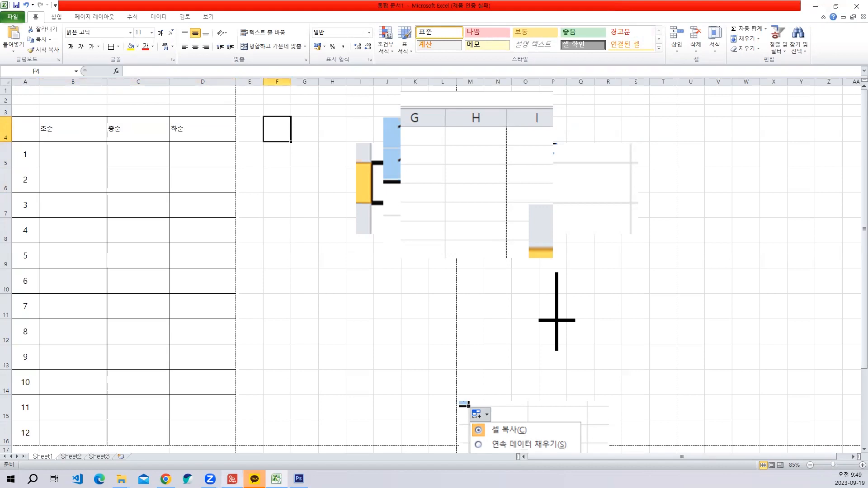
# - Try to match the PDF's spread-out headers by centring B4 to D4 and spacing out 초순, and undo the centring
pyautogui.click(232, 479)
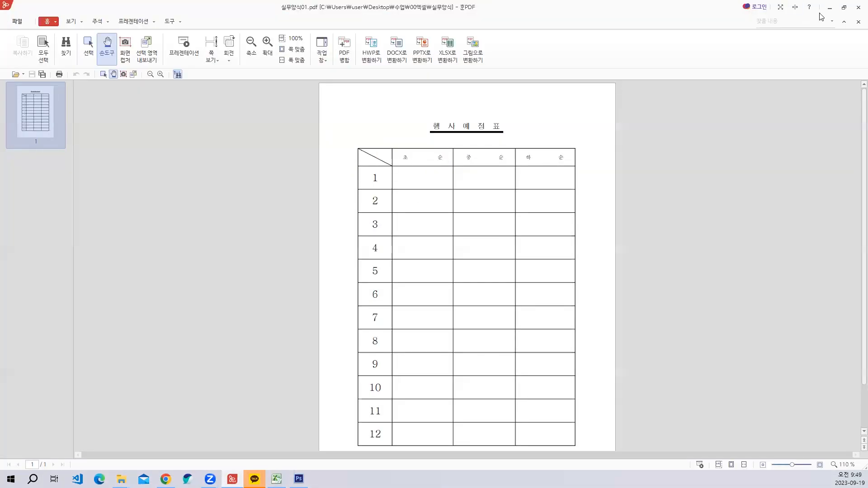
pyautogui.click(830, 8)
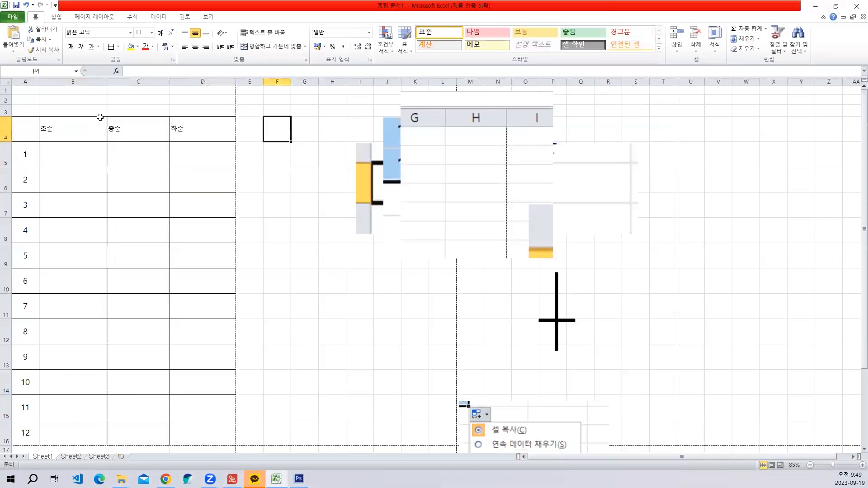
pyautogui.moveTo(100, 117); pyautogui.dragTo(203, 129)
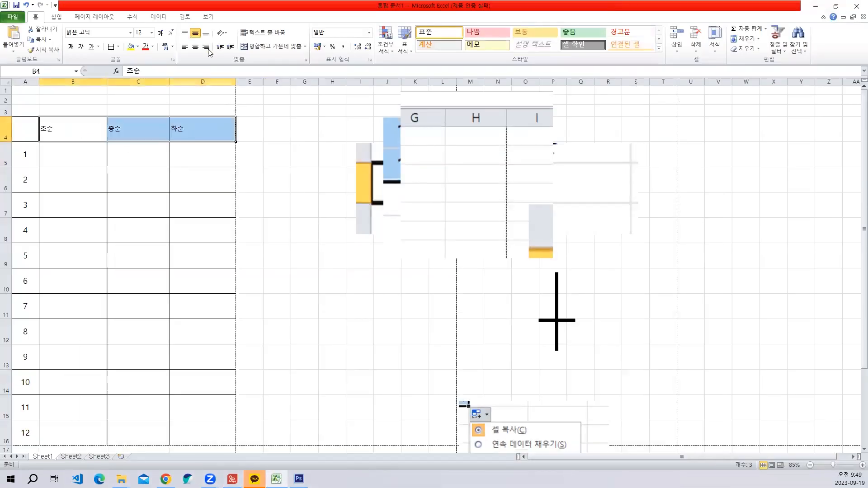
pyautogui.click(195, 46)
pyautogui.doubleClick(70, 129)
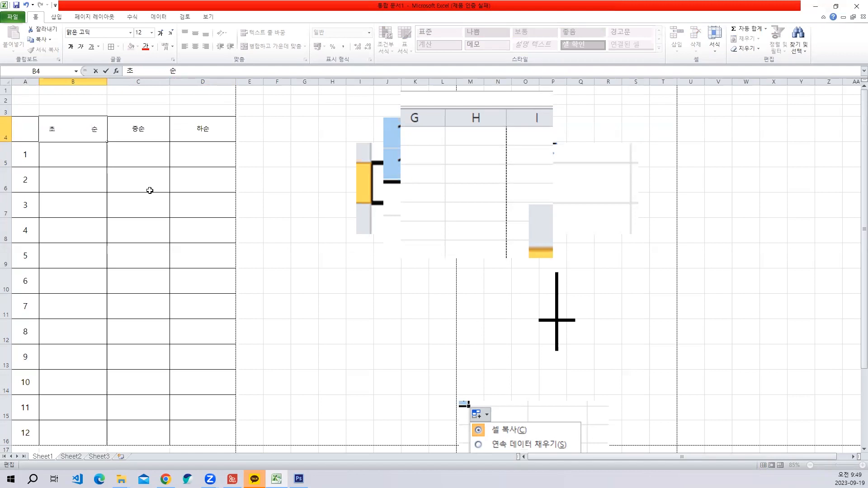
pyautogui.press('Escape')
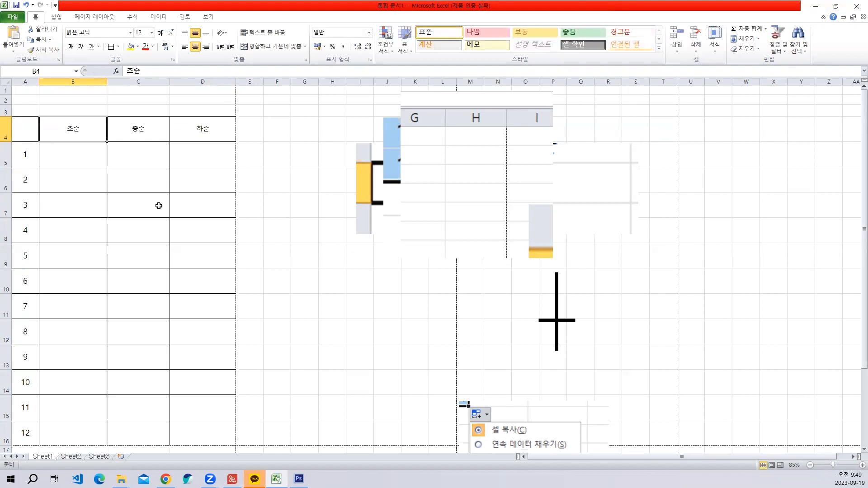
pyautogui.hotkey('ctrl', 'z')
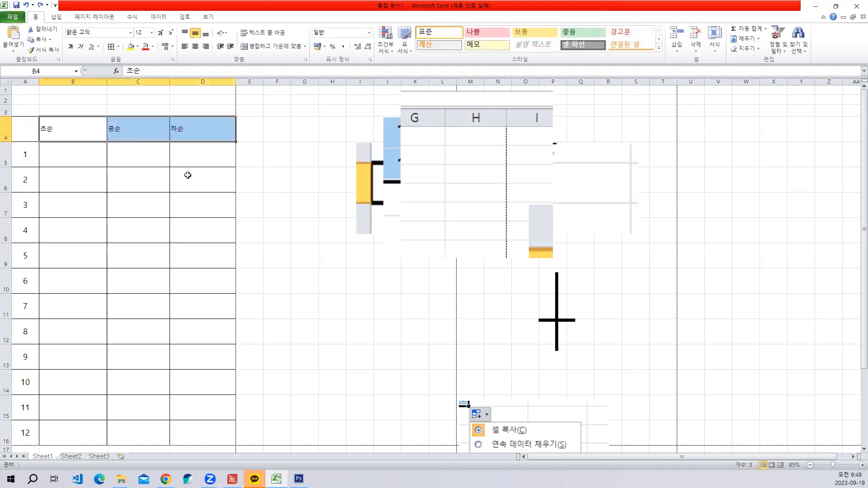
pyautogui.click(207, 215)
pyautogui.moveTo(56, 127); pyautogui.dragTo(182, 128)
pyautogui.click(296, 188)
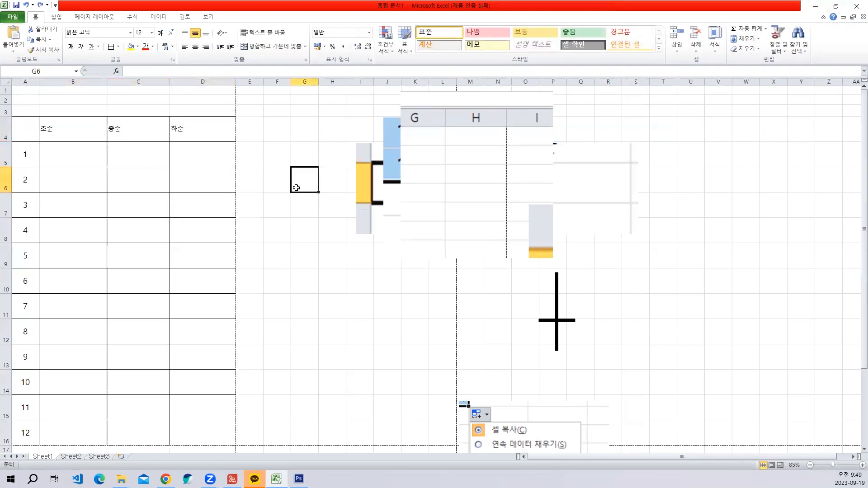
# - Insert a text box beside the table, around column H in row 5, with the text 셀서식
pyautogui.click(292, 125)
pyautogui.click(56, 17)
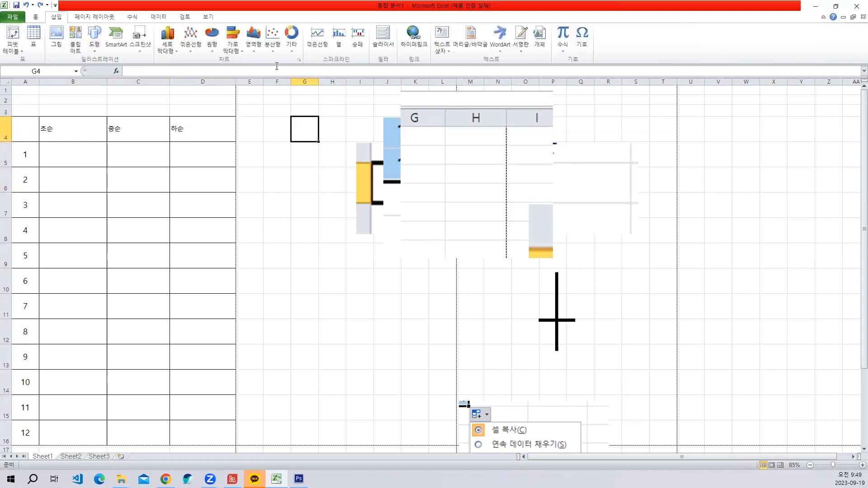
pyautogui.click(443, 31)
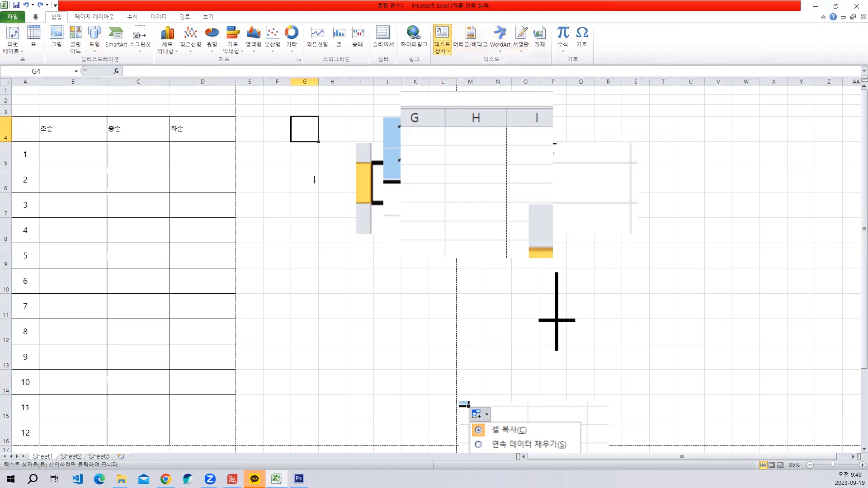
pyautogui.click(315, 162)
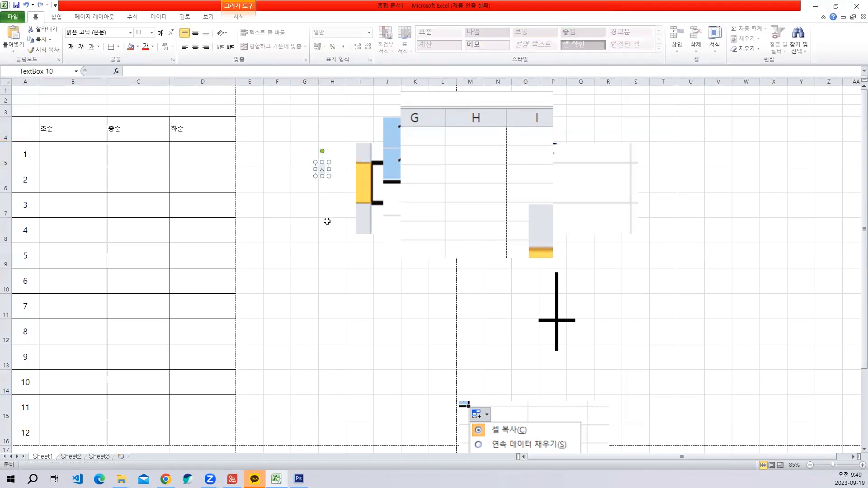
pyautogui.write('세')
pyautogui.write('서식')
# - Enlarge the 셀서식 text to size 60 and move its text box down so that it starts in row 8
pyautogui.moveTo(320, 169); pyautogui.dragTo(340, 170)
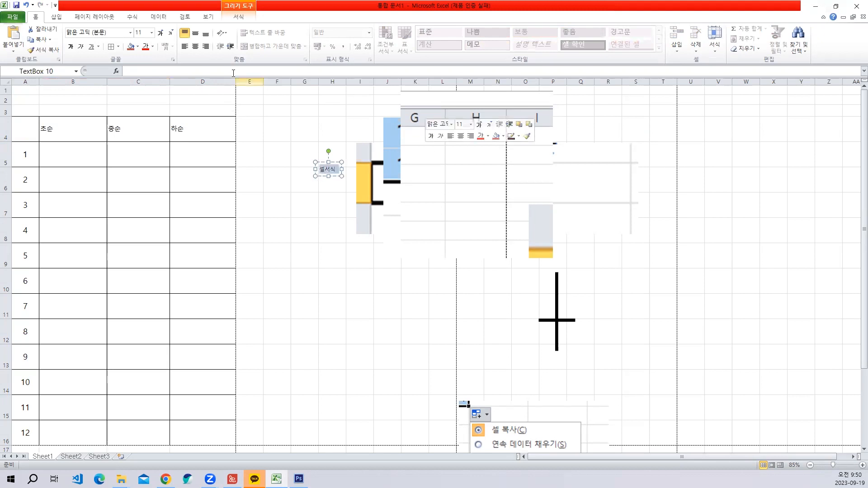
pyautogui.click(161, 33)
pyautogui.click(161, 33)
pyautogui.click(161, 33)
pyautogui.click(160, 33)
pyautogui.click(160, 33)
pyautogui.click(160, 32)
pyautogui.click(161, 32)
pyautogui.click(161, 32)
pyautogui.click(161, 32)
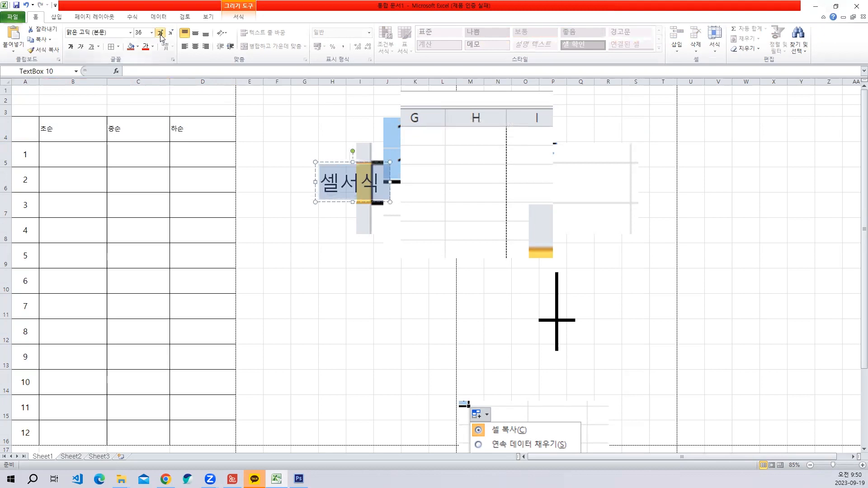
pyautogui.click(161, 32)
pyautogui.click(160, 32)
pyautogui.click(160, 33)
pyautogui.click(161, 32)
pyautogui.click(377, 162)
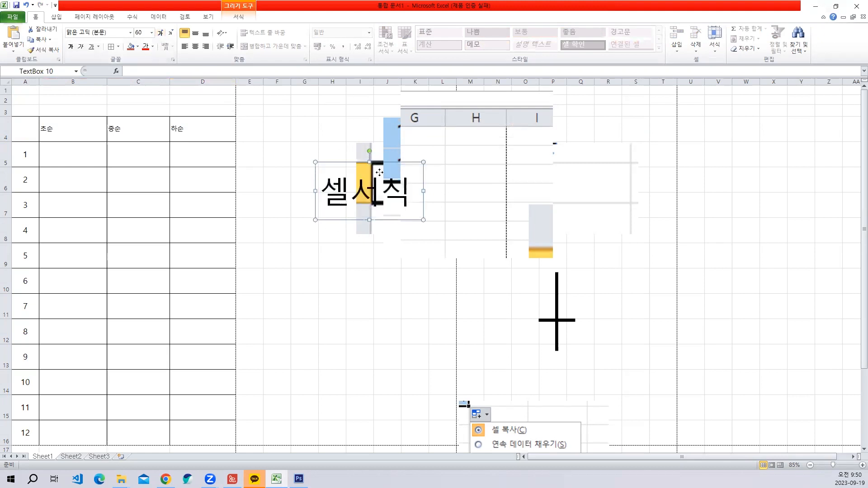
pyautogui.moveTo(405, 220); pyautogui.dragTo(392, 293)
# - Add a second line reading "Ctrl + 1" below 셀서식 in the text box
pyautogui.click(397, 270)
pyautogui.press('Return')
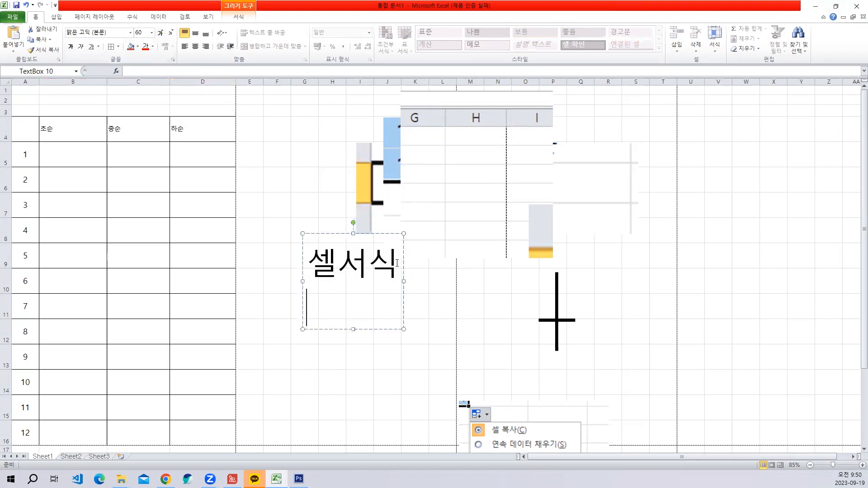
pyautogui.write('Ctrl ')
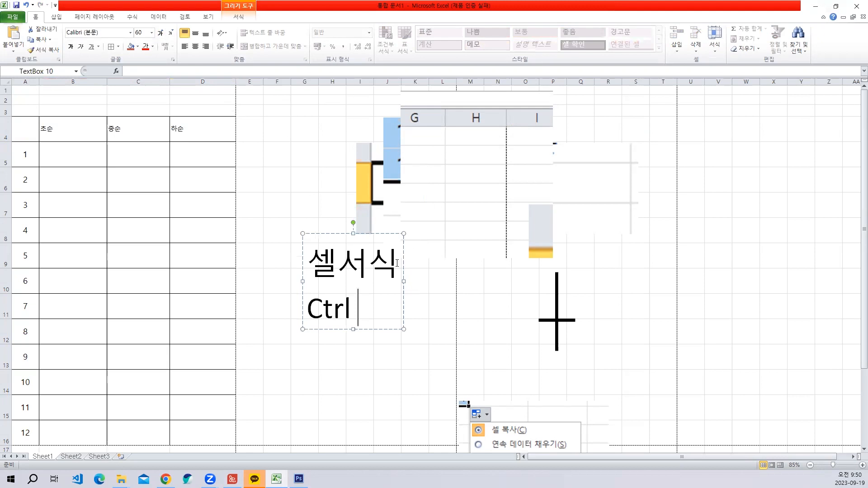
pyautogui.write('+ 1')
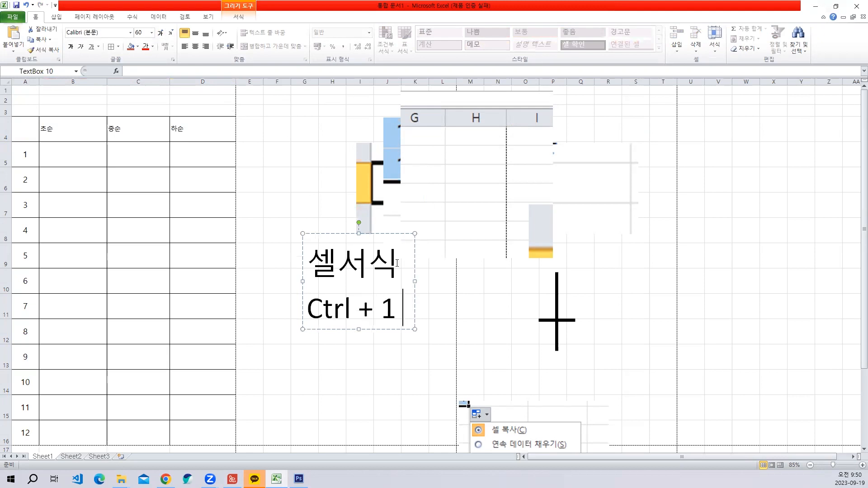
# - Add a third line reading "오른쪽 버튼 > 셀서식" to the text box
pyautogui.press('Return')
pyautogui.write('오')
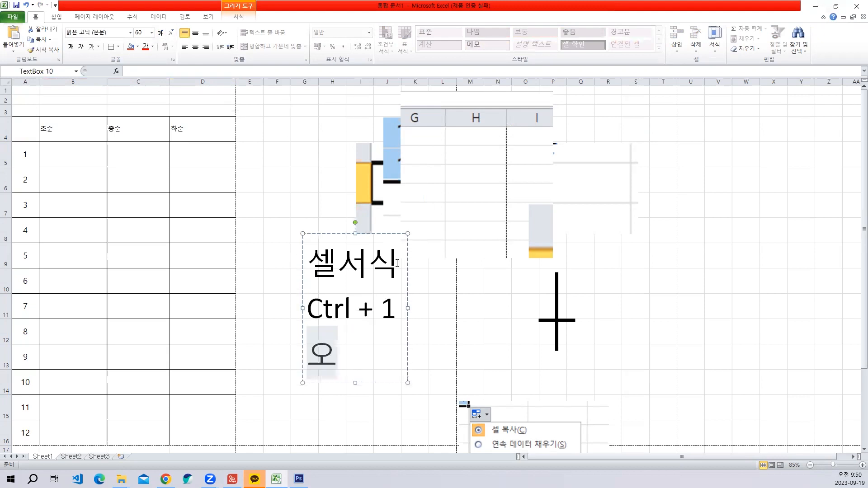
pyautogui.write('른쪽 버튼')
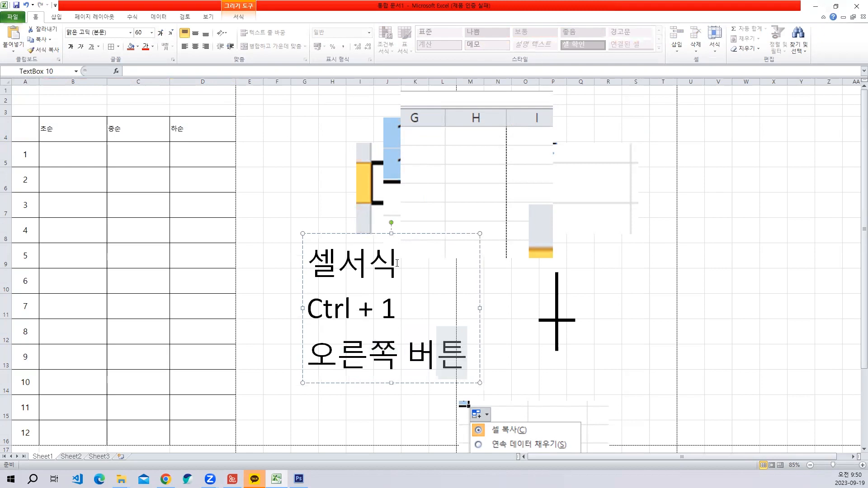
pyautogui.write(' 셀서식')
pyautogui.press('Left')
pyautogui.press('Left')
pyautogui.press('Left')
pyautogui.press('Left')
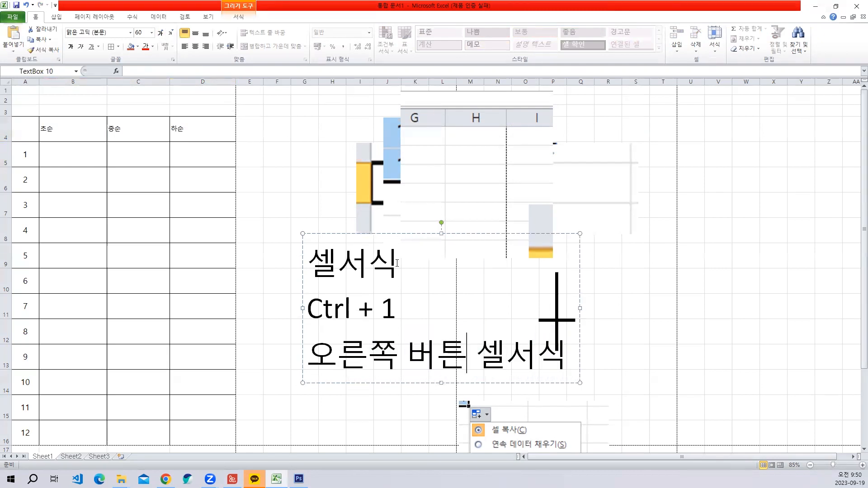
pyautogui.write('>')
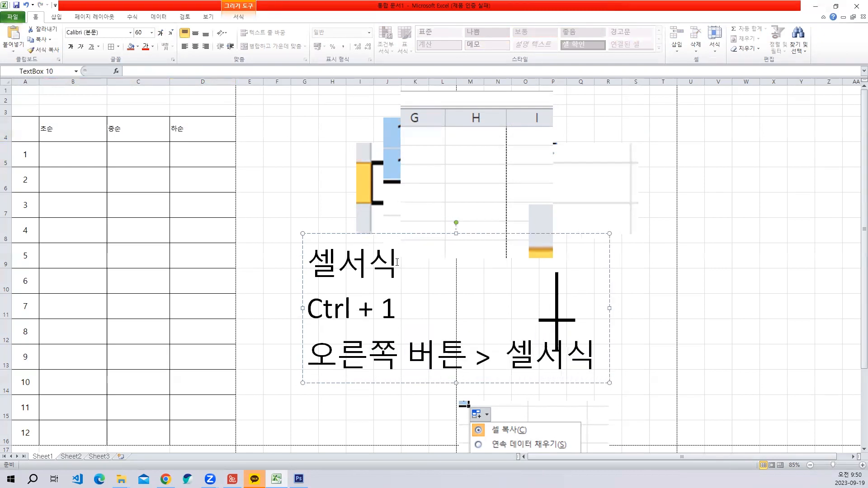
# - Add "(왼쪽 숫자판)" after "Ctrl + 1" on the second line of the text box
pyautogui.click(404, 322)
pyautogui.press('BackSpace')
pyautogui.write('(오')
pyautogui.write('쪽')
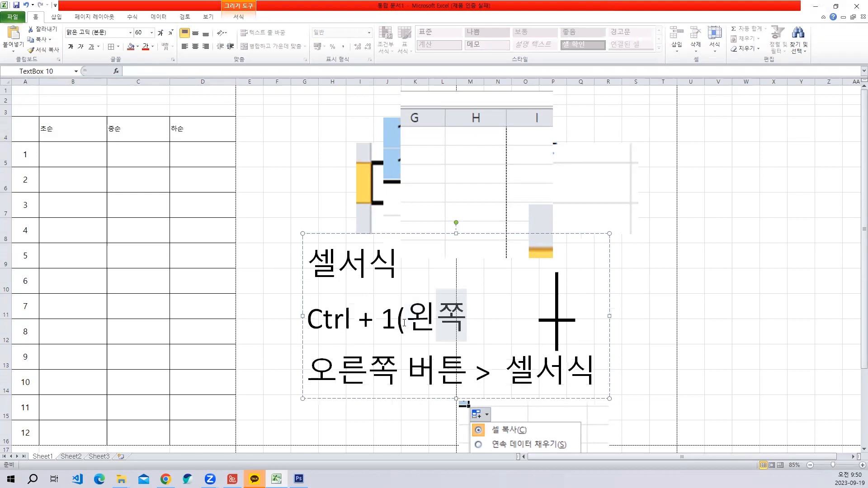
pyautogui.write(' 숫ㅈ자판')
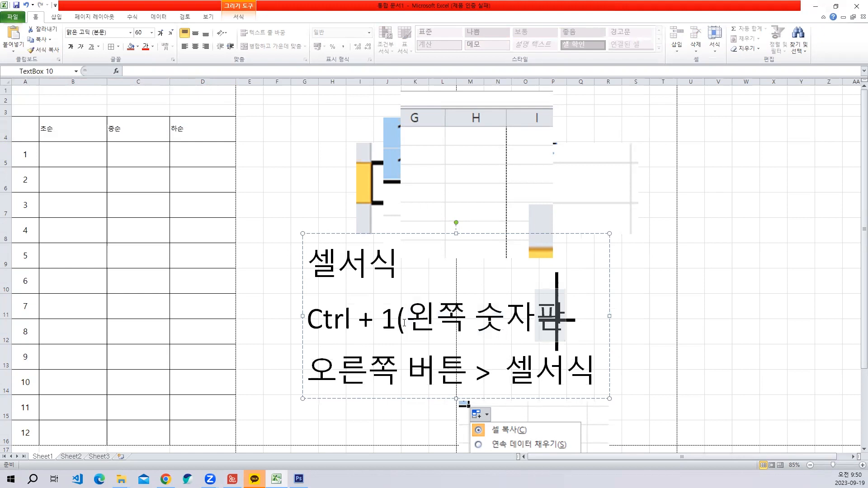
pyautogui.write(')')
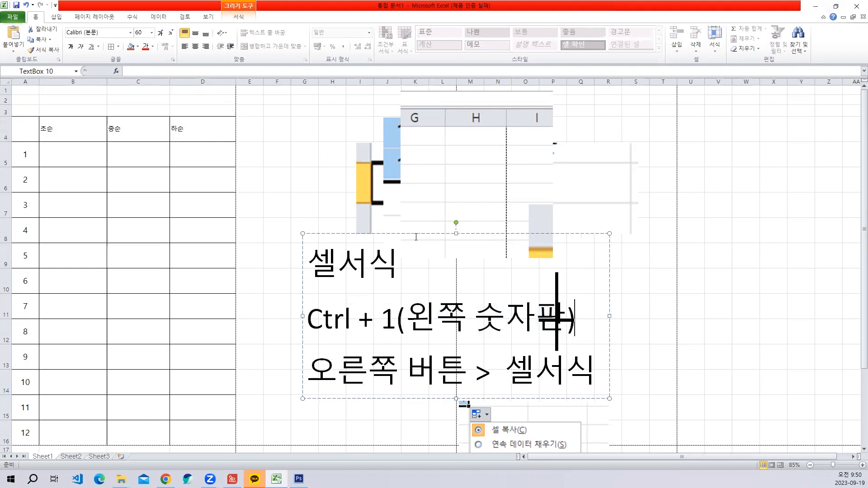
# - Move the 셀서식 text box closer to the table so that it starts around cell F8, and deselect it
pyautogui.moveTo(415, 233); pyautogui.dragTo(375, 220)
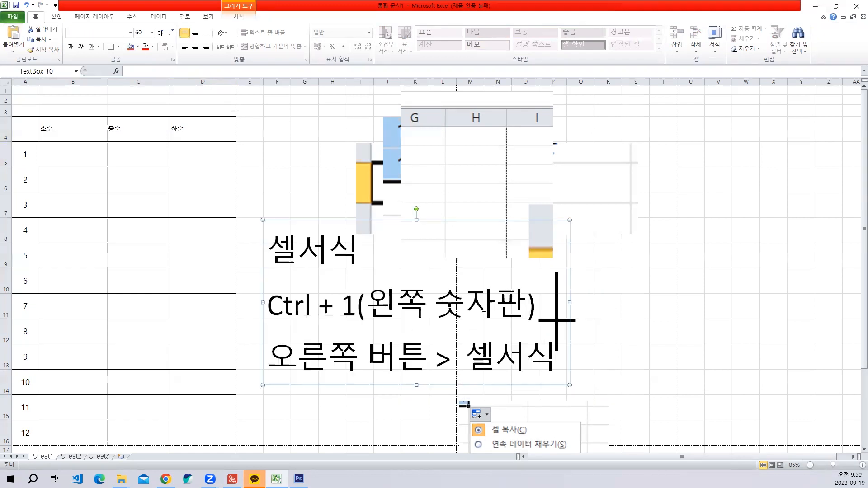
pyautogui.moveTo(467, 222); pyautogui.dragTo(466, 225)
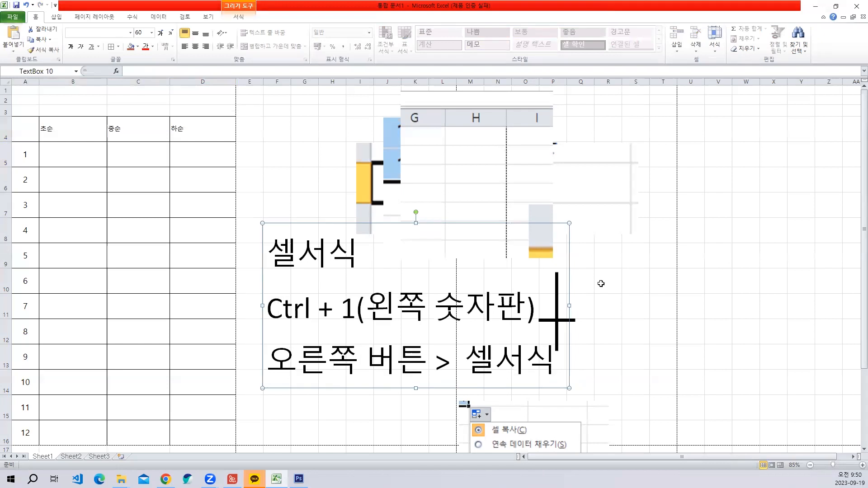
pyautogui.click(668, 278)
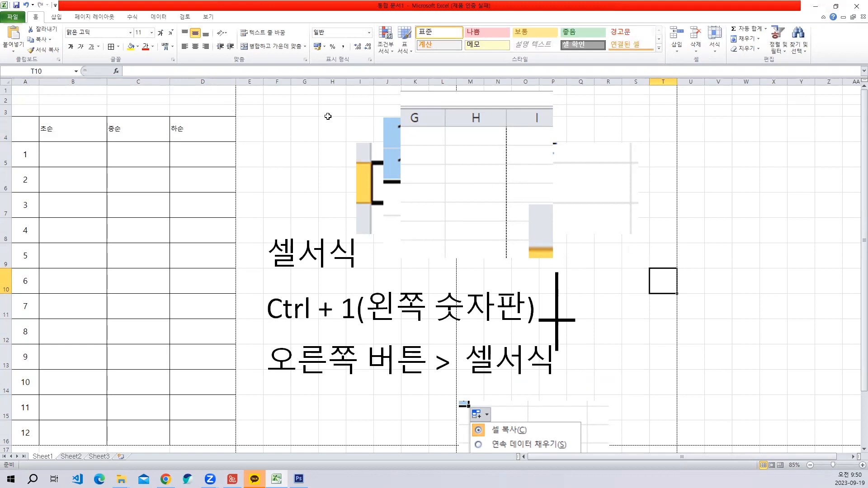
# - Enter the numbers 1, 2, 3 and 4 across cells F2 to I2
pyautogui.click(285, 97)
pyautogui.write('1\t2\t3\t4\t5')
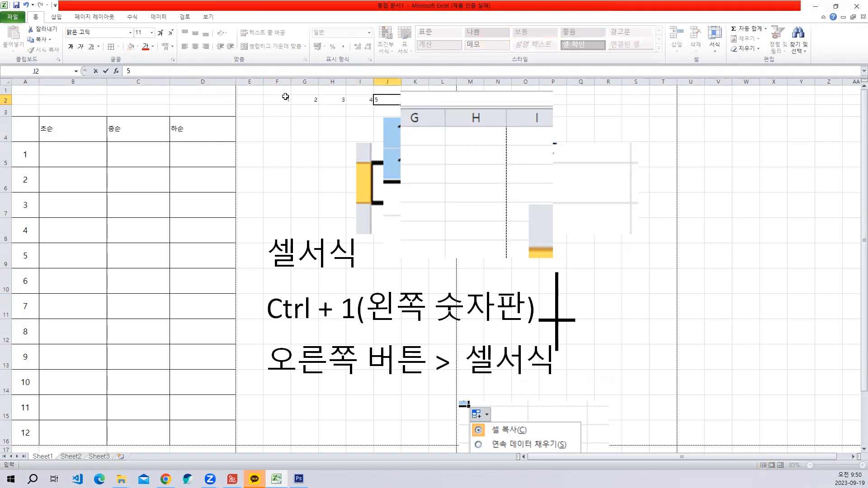
pyautogui.press('Escape')
# - Enter the numbers 1, 2 and 3 across cells V6 to X6
pyautogui.click(714, 180)
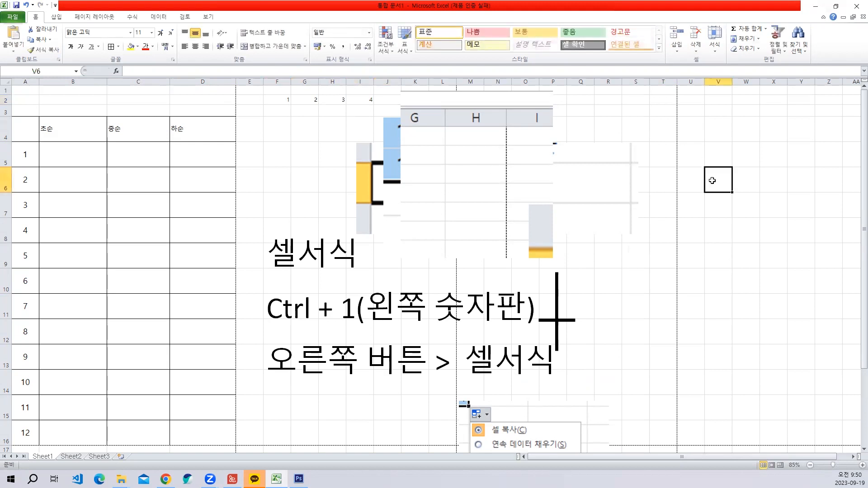
pyautogui.write('1')
pyautogui.press('Right')
pyautogui.write('23')
pyautogui.press('Right')
pyautogui.press('Up')
pyautogui.press('Down')
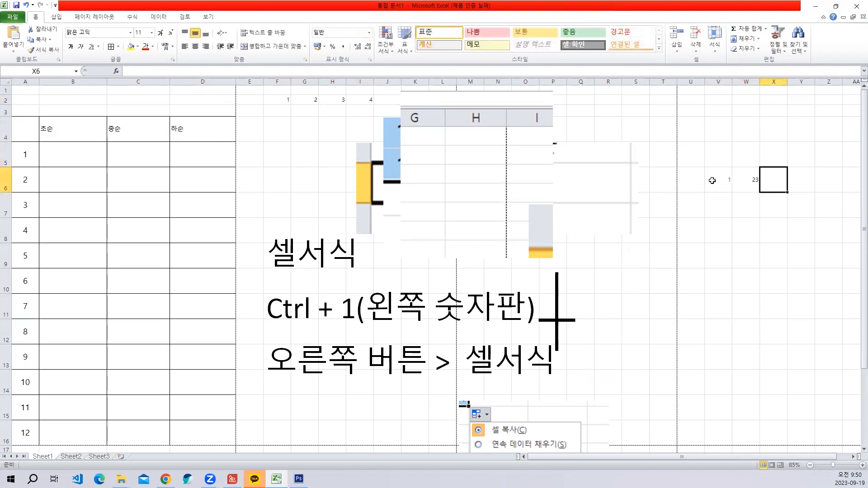
pyautogui.press('Left')
pyautogui.press('Right')
pyautogui.write('3')
# - Enter the numbers 4, 5 and 6 across cells V5 to X5, above the 1, 2, 3 row
pyautogui.press('Up')
pyautogui.press('Left')
pyautogui.press('Left')
pyautogui.write('4')
pyautogui.press('Right')
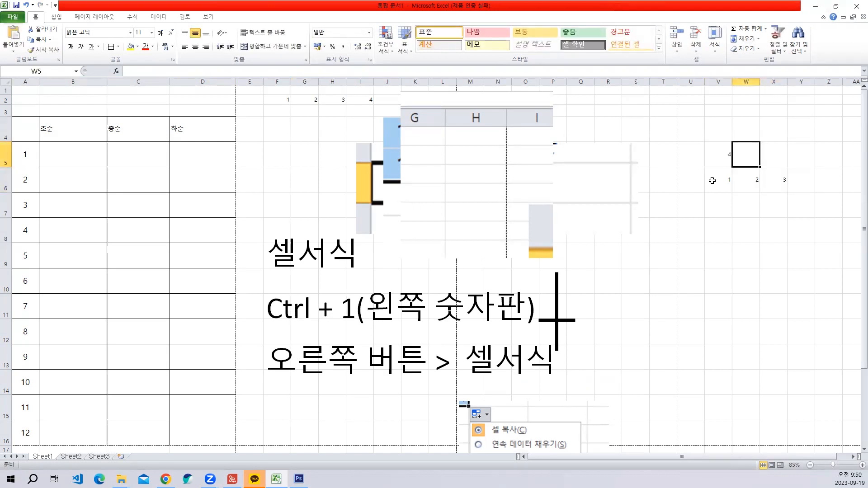
pyautogui.write('5')
pyautogui.press('Right')
pyautogui.write('66')
pyautogui.press('BackSpace')
pyautogui.press('Return')
pyautogui.press('Up')
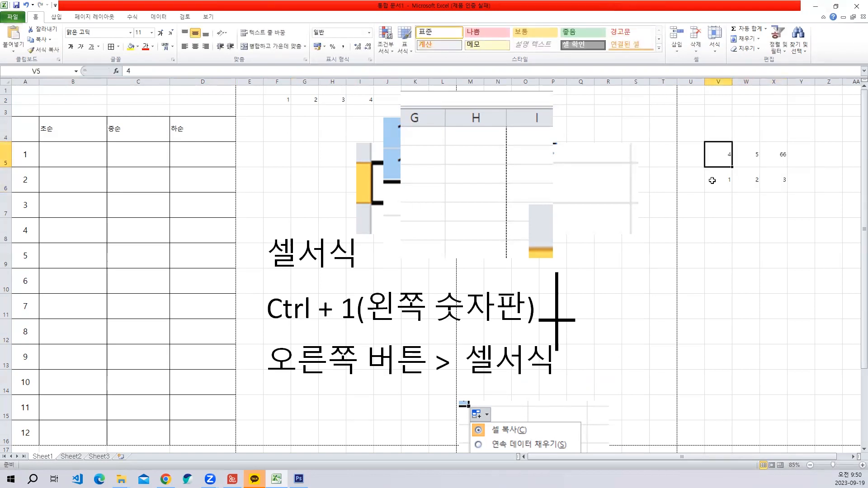
pyautogui.press('Right')
pyautogui.press('Right')
pyautogui.press('Return')
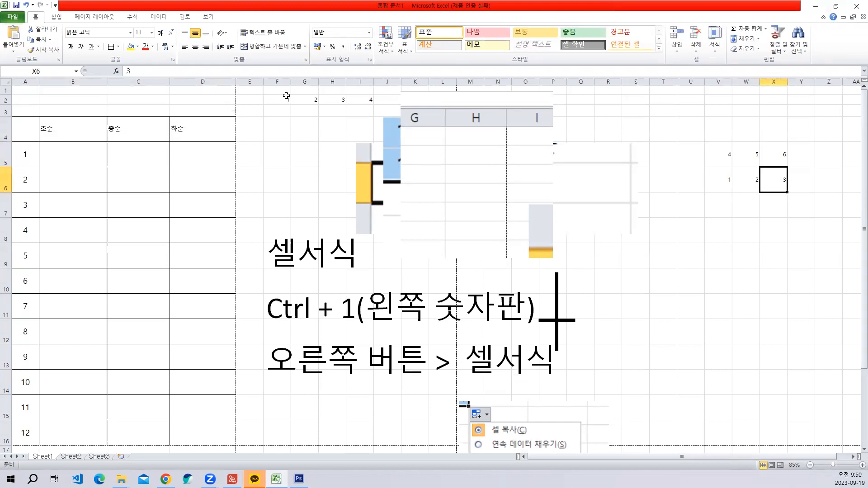
pyautogui.moveTo(286, 96); pyautogui.dragTo(371, 100)
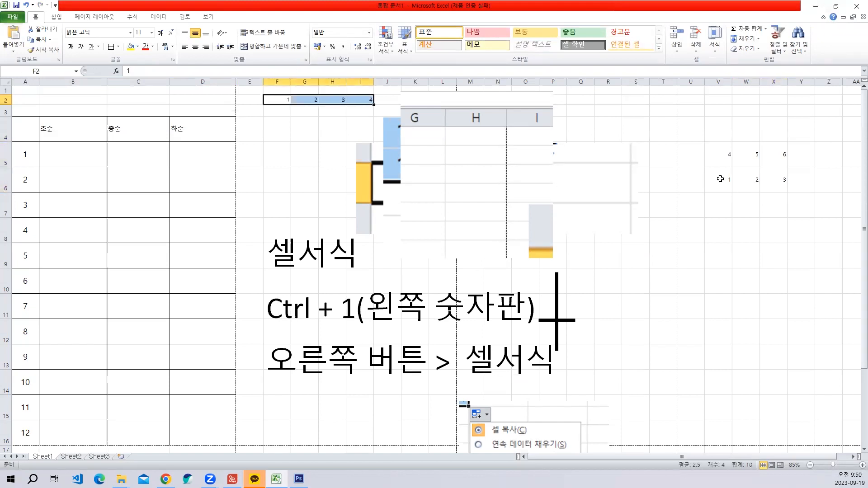
pyautogui.click(274, 98)
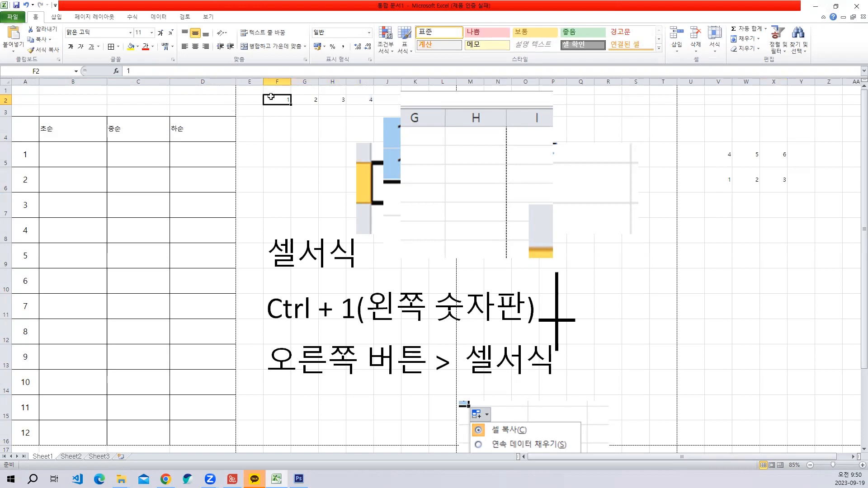
pyautogui.moveTo(278, 99); pyautogui.dragTo(364, 102)
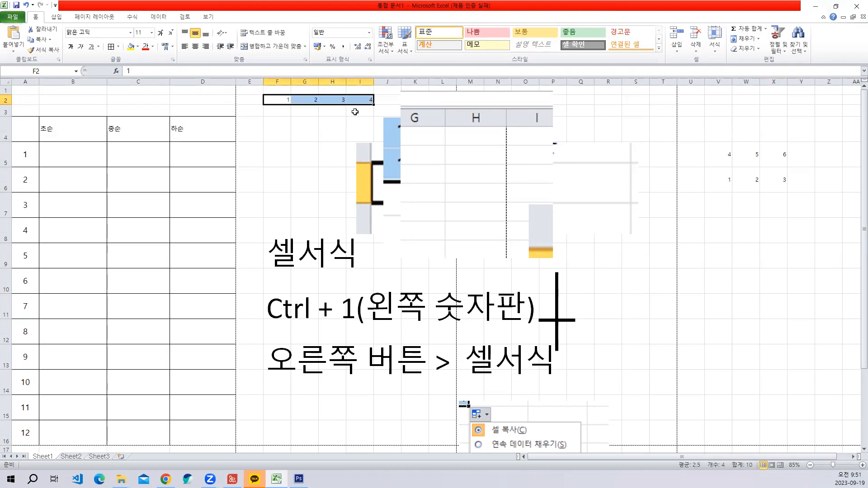
pyautogui.click(723, 180)
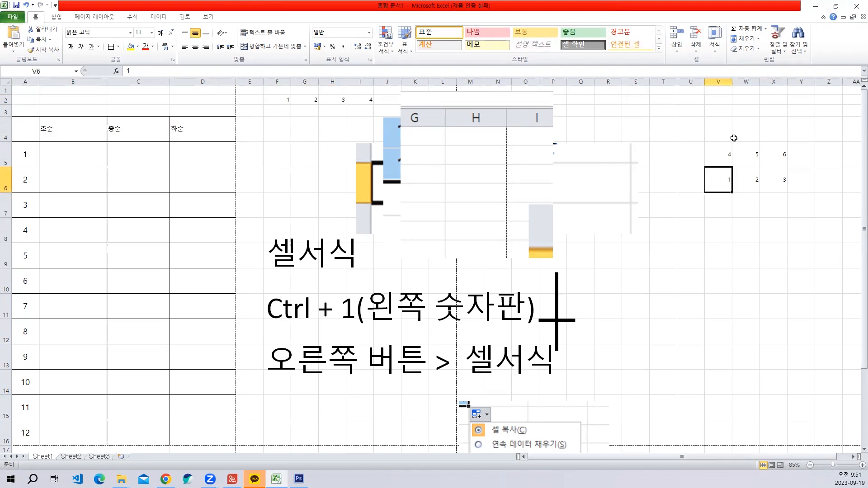
pyautogui.click(283, 101)
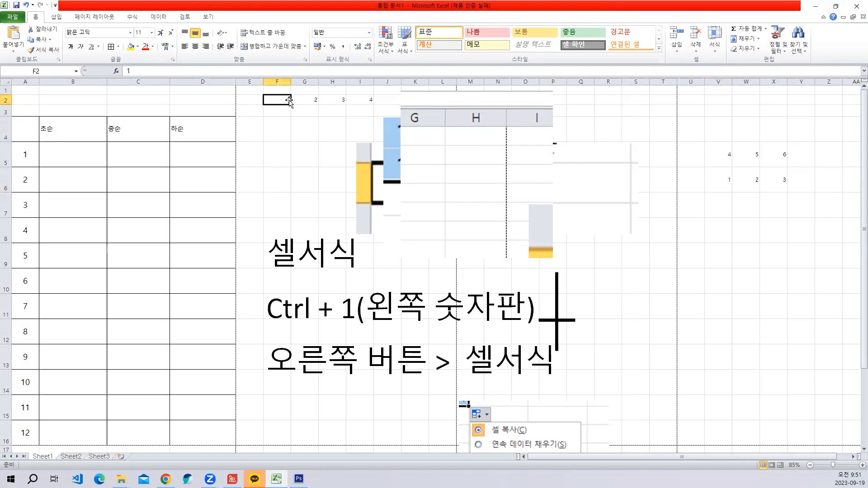
pyautogui.click(304, 129)
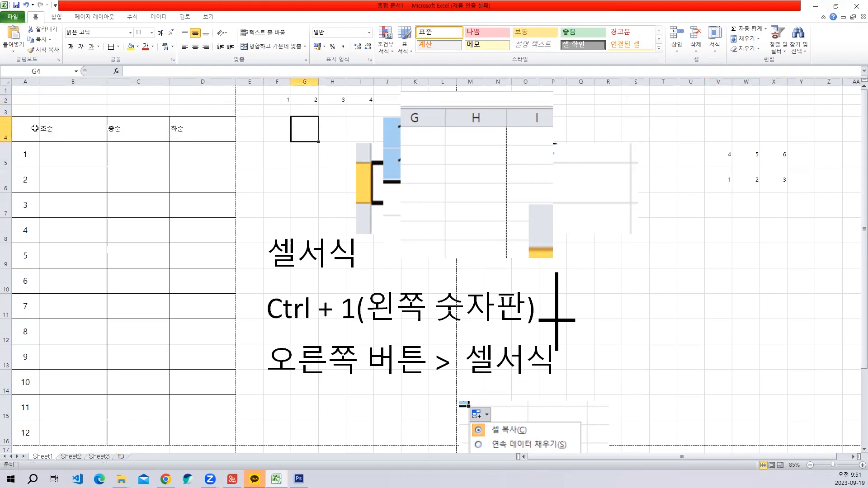
# - Open the alignment (맞춤) settings of the cell formatting for the headers in B4:D4
pyautogui.moveTo(45, 129); pyautogui.dragTo(209, 132)
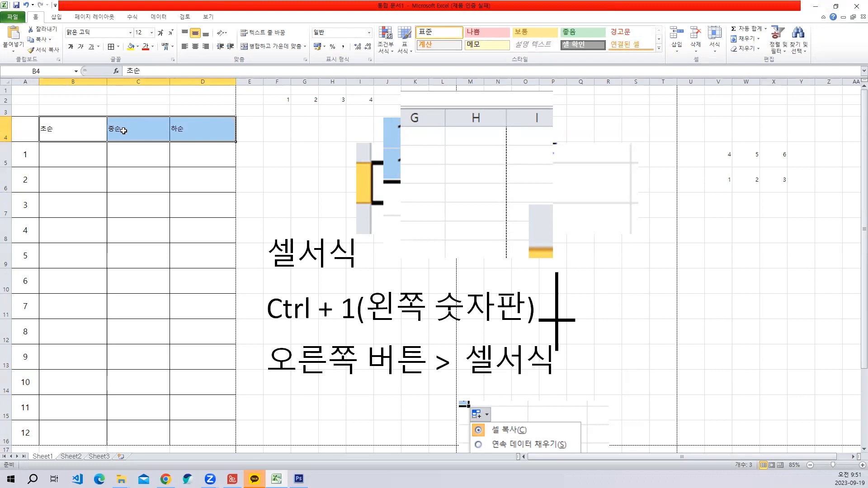
pyautogui.hotkey('ctrl', '1')
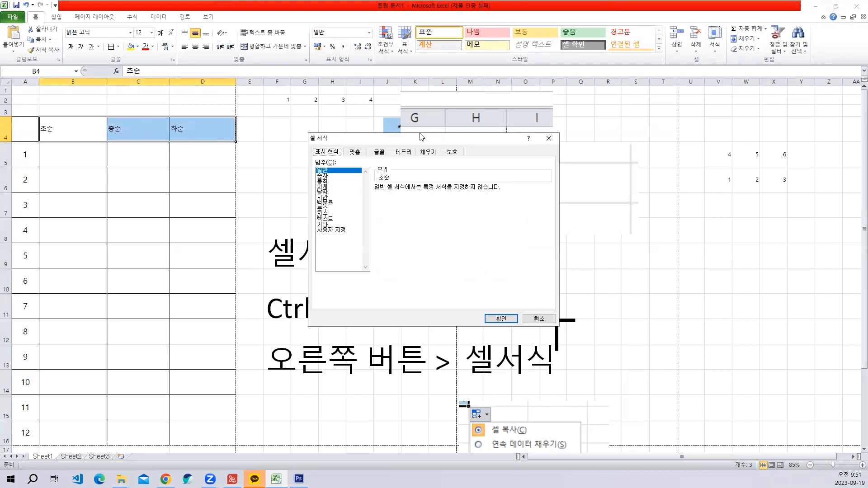
pyautogui.moveTo(420, 139); pyautogui.dragTo(417, 108)
pyautogui.click(400, 121)
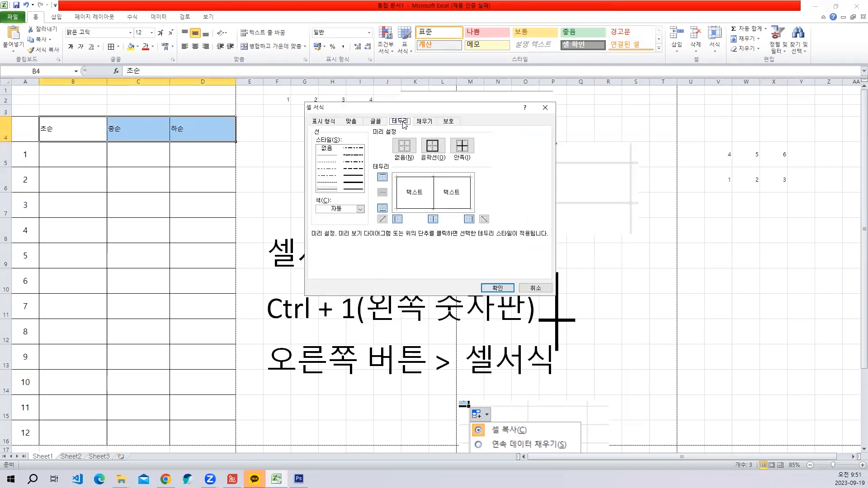
pyautogui.click(355, 122)
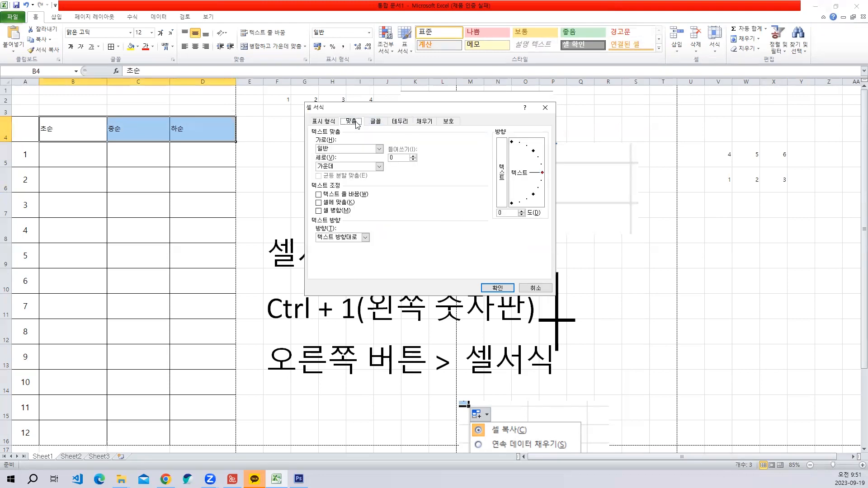
pyautogui.hotkey('ctrl', 'shift', 'c')
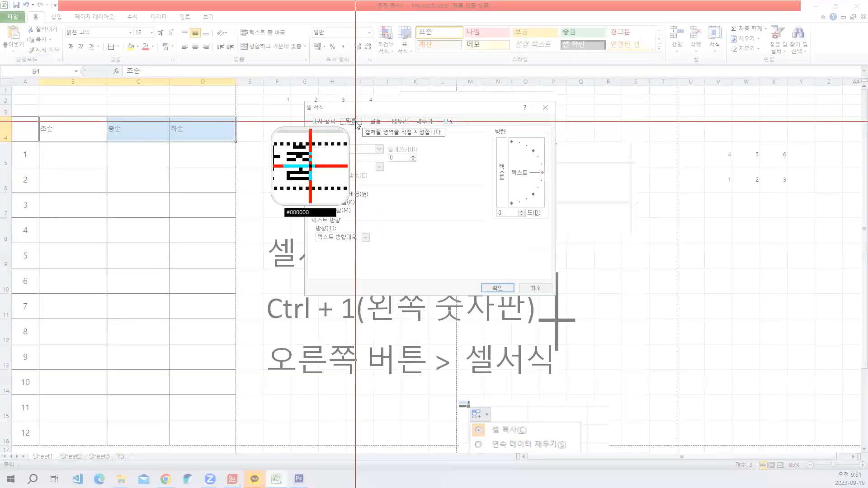
pyautogui.press('Escape')
# - Capture the alignment settings with the horizontal options expanded, mark 맞춤 and 균등 분할 (들여쓰기) with red boxes, and cancel the dialog
pyautogui.click(381, 150)
pyautogui.click(380, 150)
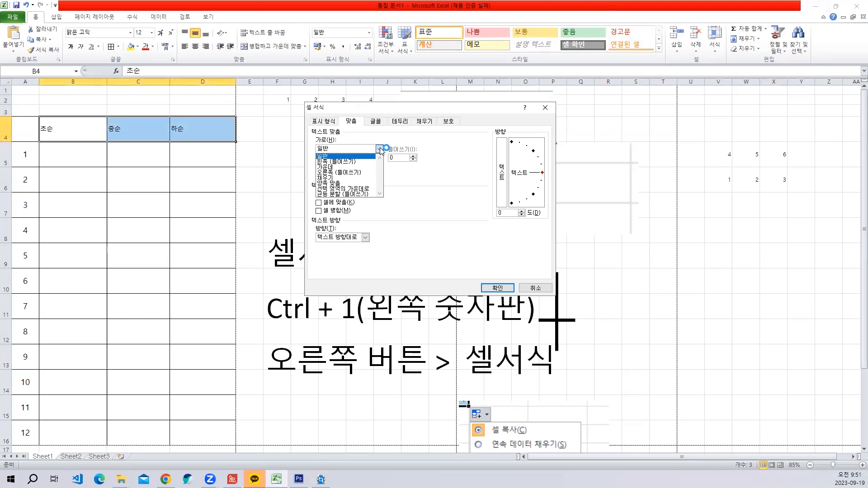
pyautogui.hotkey('ctrl', 'shift', 'c')
pyautogui.moveTo(292, 90); pyautogui.dragTo(560, 284)
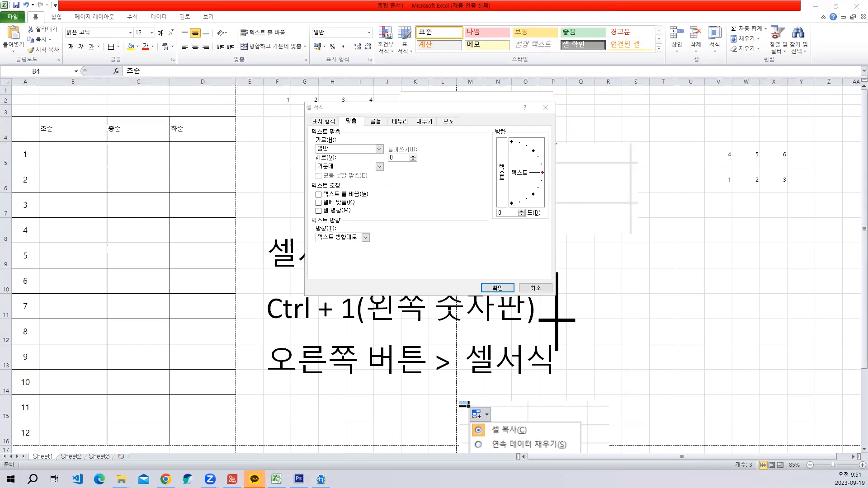
pyautogui.click(535, 288)
# - Paste the captured dialog picture into the sheet, enlarged to span roughly columns L to Z and rows 1 to 14
pyautogui.hotkey('ctrl', 'v')
pyautogui.moveTo(208, 224); pyautogui.dragTo(532, 217)
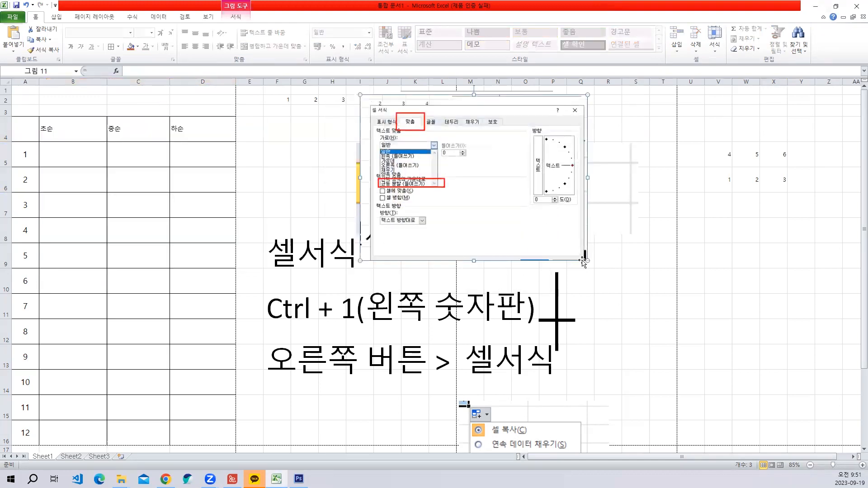
pyautogui.moveTo(587, 261); pyautogui.dragTo(722, 390)
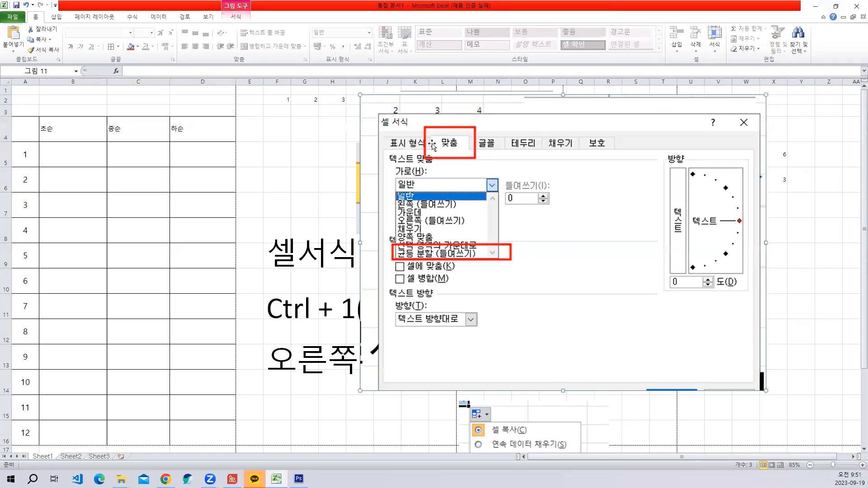
pyautogui.moveTo(501, 167); pyautogui.dragTo(591, 191)
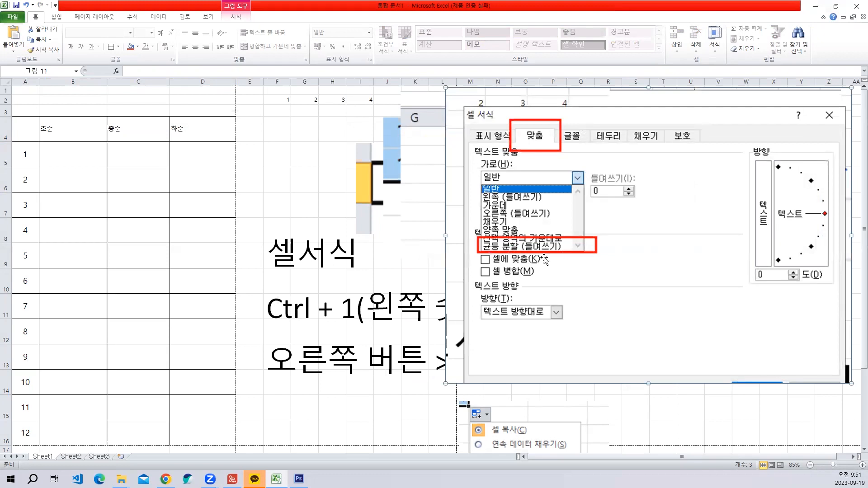
pyautogui.click(276, 155)
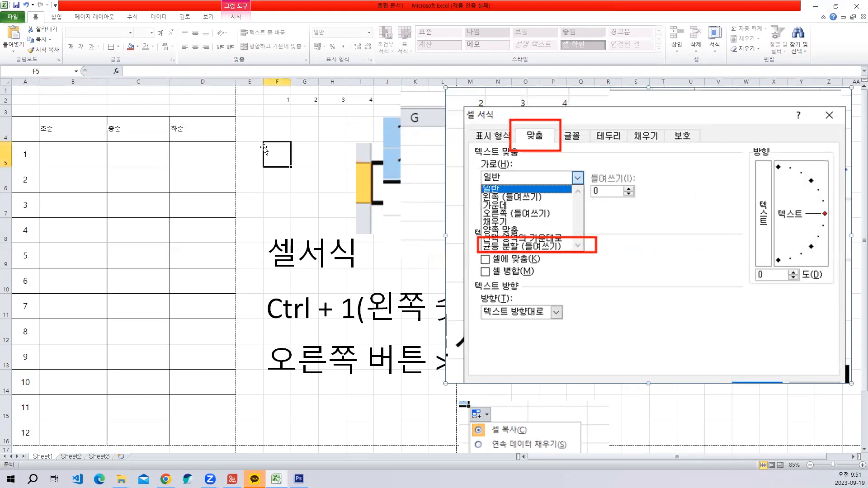
# - Set the horizontal alignment of the headers in B4:D4 to 균등 분할 (들여쓰기)
pyautogui.moveTo(54, 120); pyautogui.dragTo(224, 134)
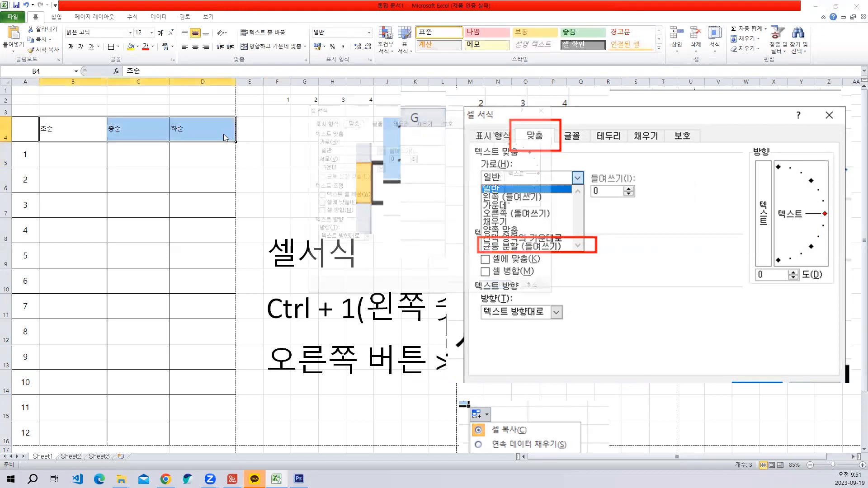
pyautogui.hotkey('ctrl', '1')
pyautogui.click(379, 149)
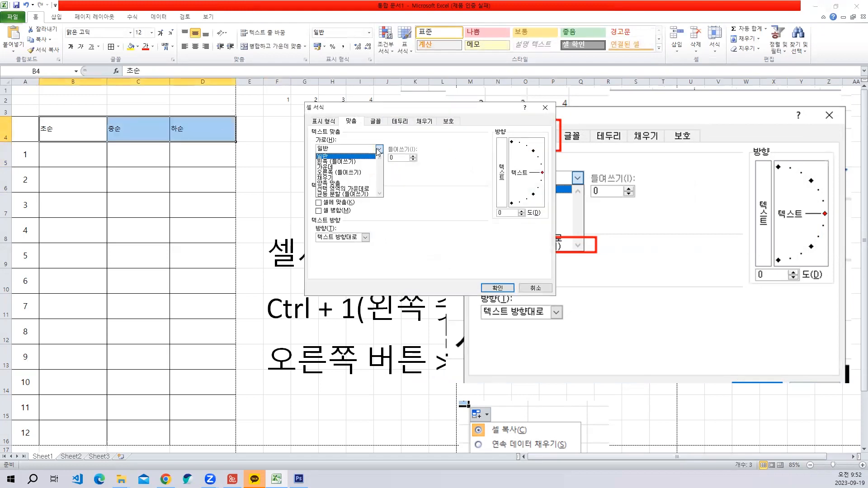
pyautogui.click(345, 195)
pyautogui.click(498, 288)
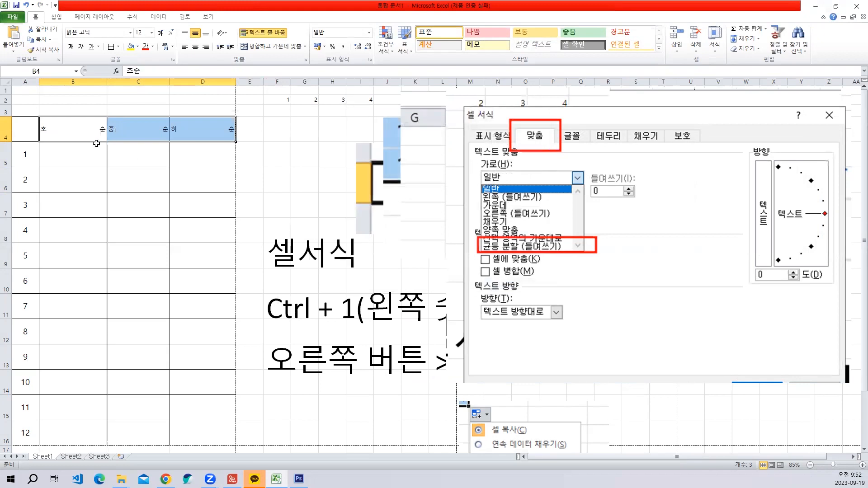
pyautogui.click(231, 197)
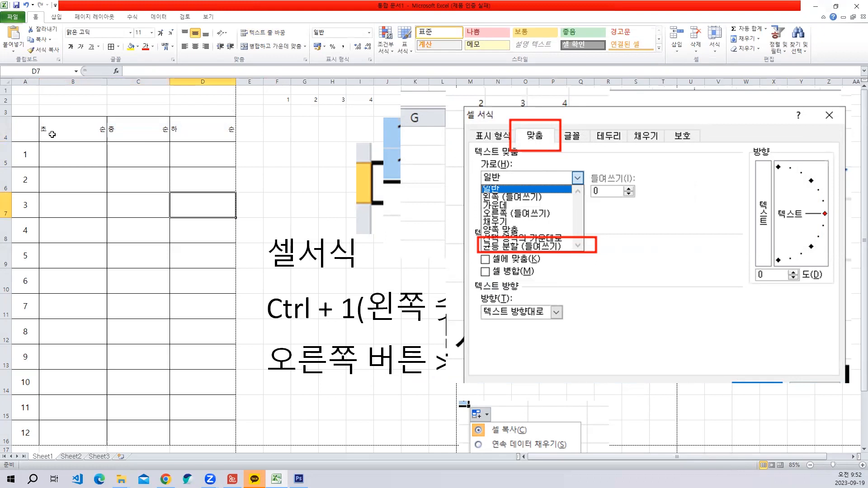
pyautogui.click(52, 134)
pyautogui.click(207, 136)
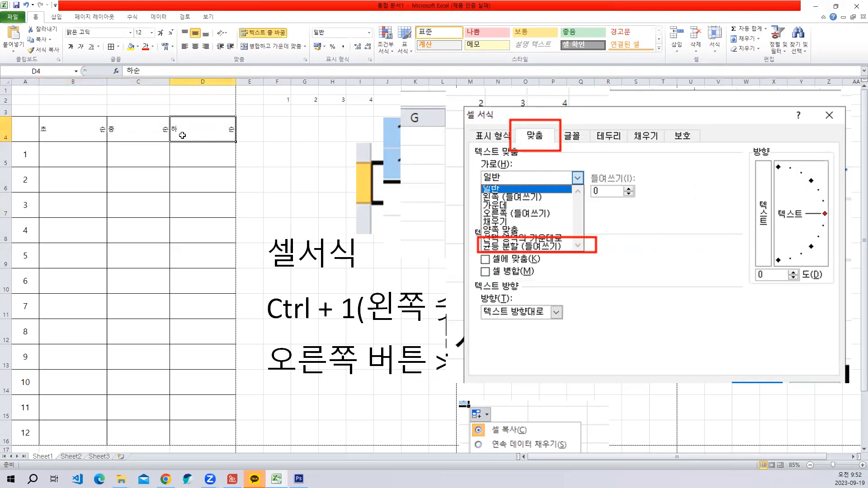
pyautogui.click(122, 136)
pyautogui.moveTo(93, 134); pyautogui.dragTo(213, 132)
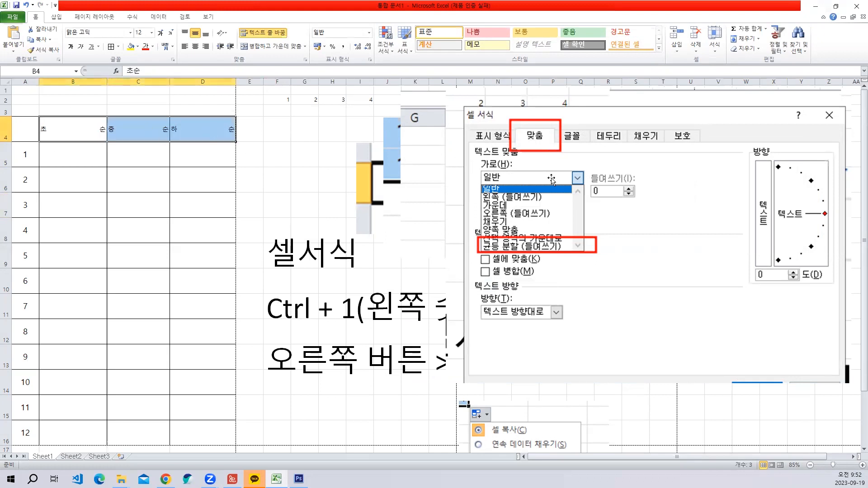
pyautogui.click(613, 194)
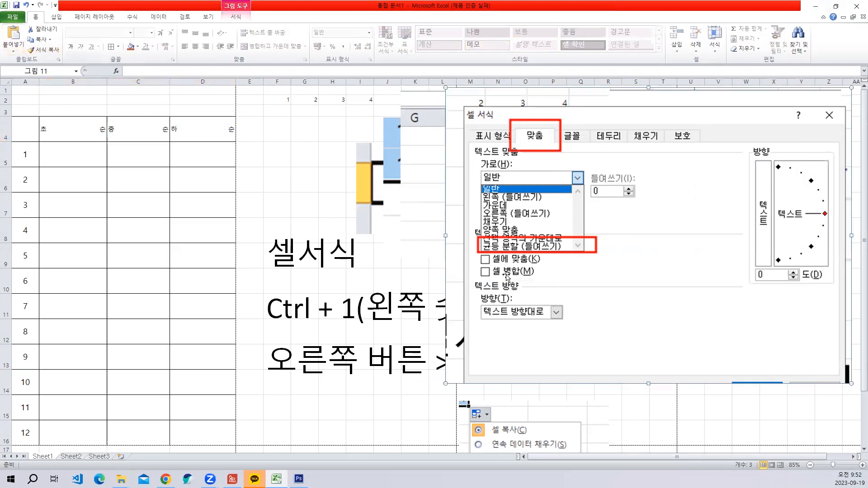
# - Set the indent (들여쓰기) of the distributed headers in B4:D4 to 2 in the cell formatting
pyautogui.moveTo(72, 131); pyautogui.dragTo(232, 131)
pyautogui.hotkey('ctrl', '1')
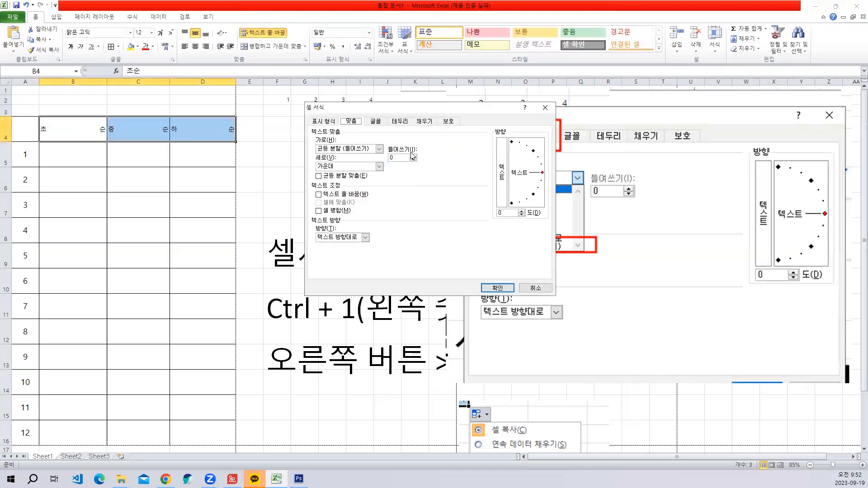
pyautogui.click(497, 288)
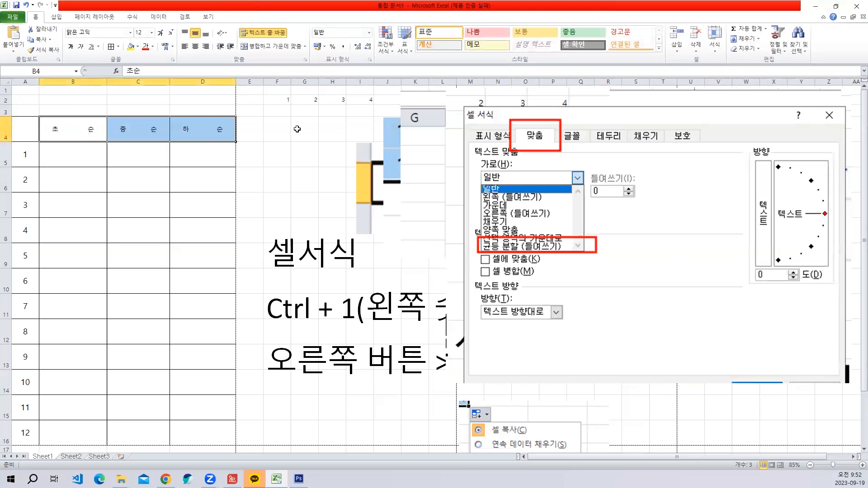
# - Set the indent (들여쓰기) of the distributed headers in B4:D4 to 1
pyautogui.hotkey('ctrl', '1')
pyautogui.moveTo(399, 158); pyautogui.dragTo(367, 158)
pyautogui.write('1')
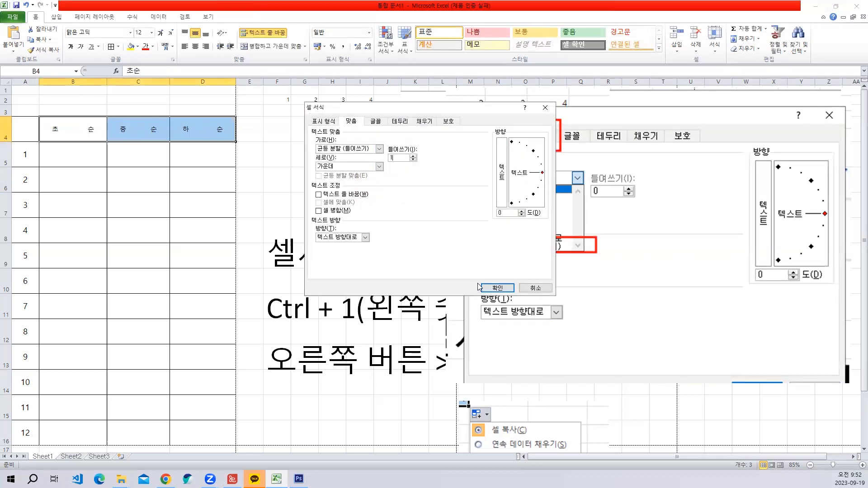
pyautogui.click(497, 288)
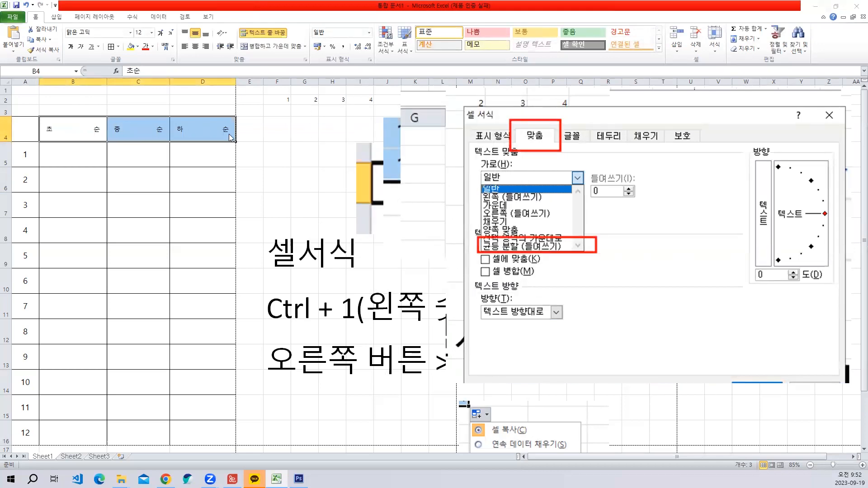
# - Capture the alignment settings of the headers in B4:D4 as a screen image and close the cell formatting dialog
pyautogui.hotkey('ctrl', '1')
pyautogui.hotkey('ctrl', 'shift', 'c')
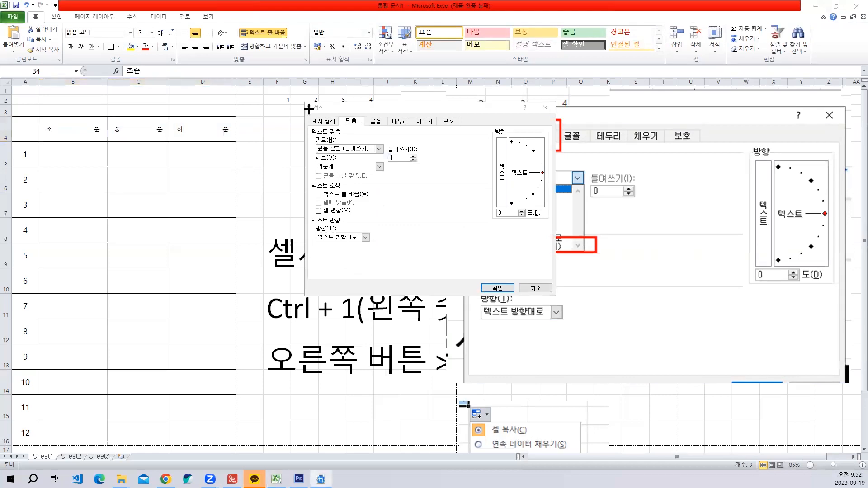
pyautogui.moveTo(290, 92); pyautogui.dragTo(562, 298)
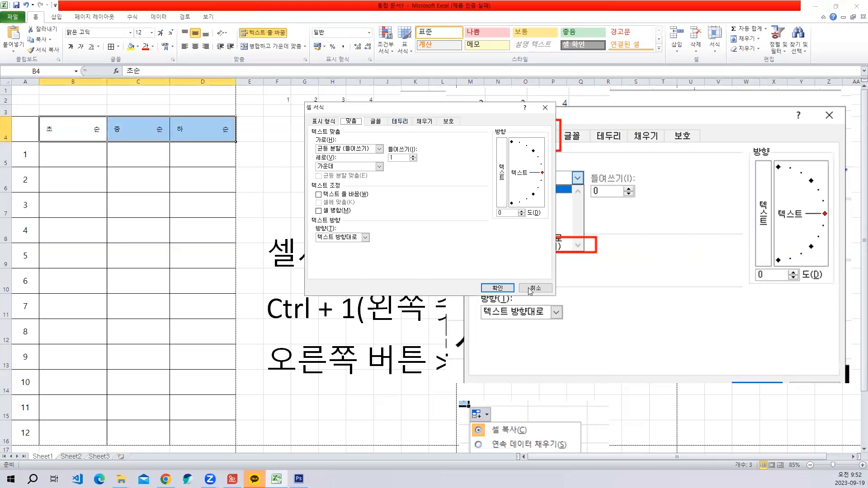
pyautogui.click(496, 288)
# - Paste the captured dialog picture beside the table, enlarged and placed over roughly columns G to V and rows 1 to 15
pyautogui.hotkey('ctrl', 'v')
pyautogui.moveTo(188, 185); pyautogui.dragTo(440, 191)
pyautogui.moveTo(519, 298); pyautogui.dragTo(713, 445)
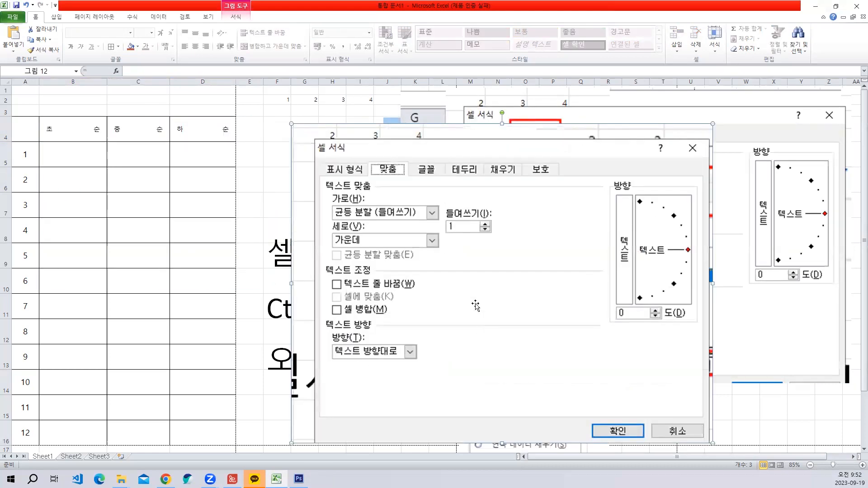
pyautogui.moveTo(475, 304); pyautogui.dragTo(490, 235)
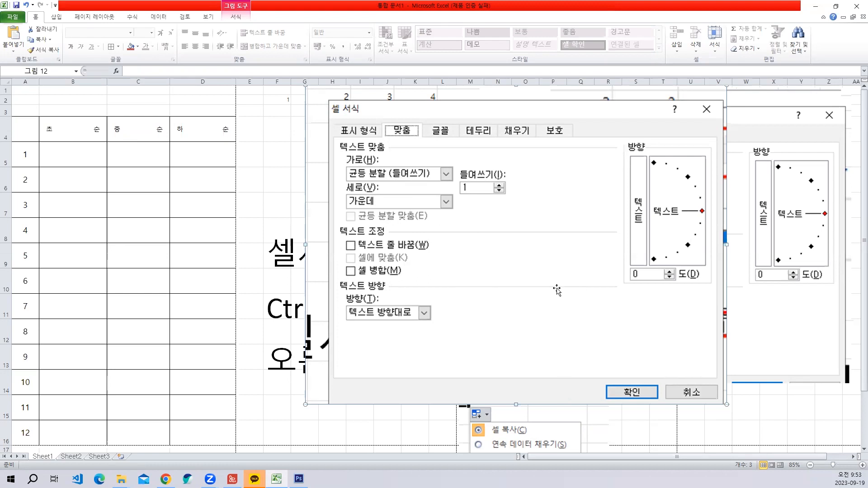
# - Compare the title and header row of the reference PDF 실무양식01.pdf with the worksheet table
pyautogui.click(122, 254)
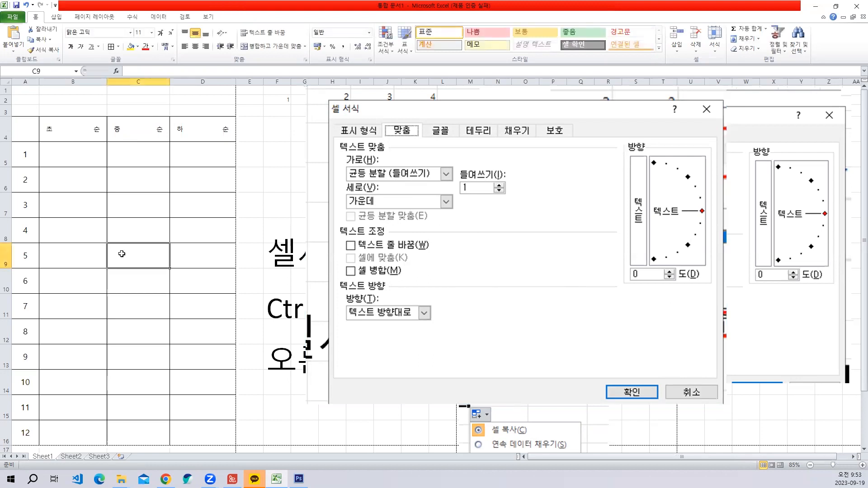
pyautogui.click(94, 237)
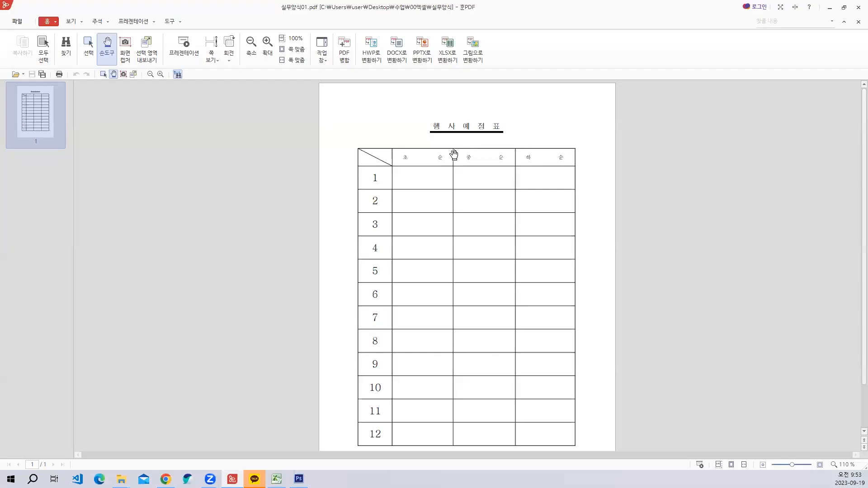
pyautogui.scroll(5, 455, 156)
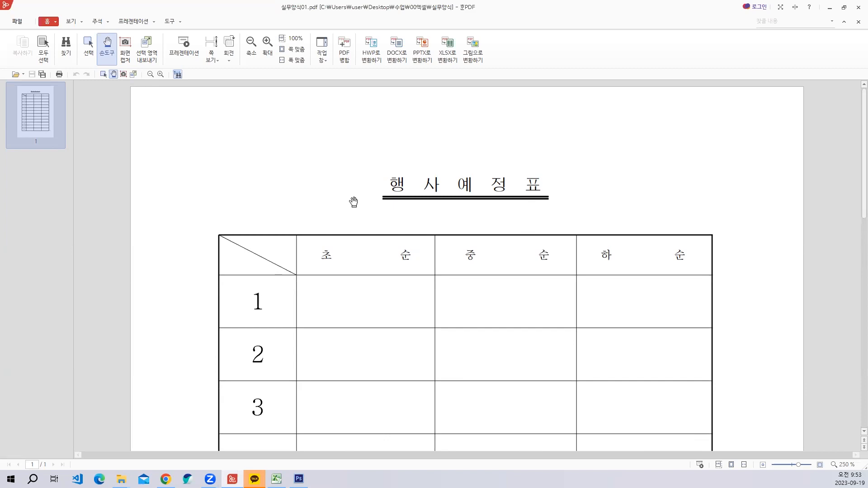
pyautogui.scroll(-1, 461, 268)
pyautogui.scroll(1, 463, 270)
pyautogui.click(827, 8)
pyautogui.click(153, 135)
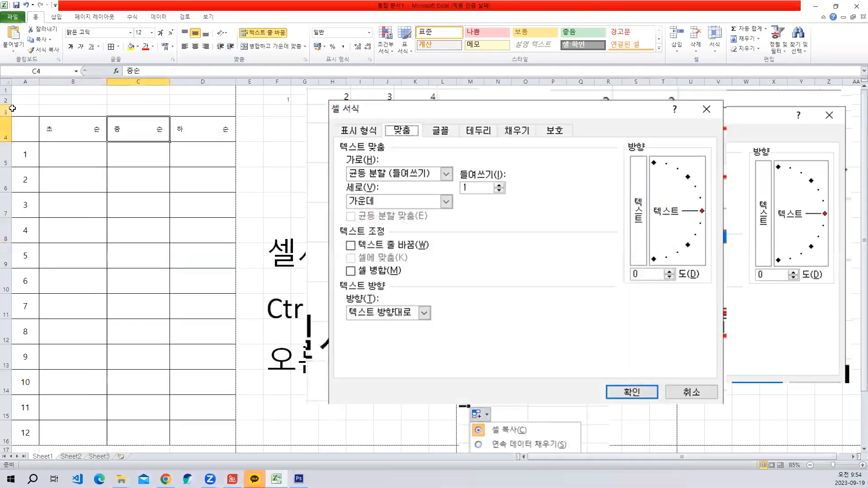
# - Merge and center cells A2:D2 above the table for the title
pyautogui.click(15, 100)
pyautogui.moveTo(15, 100); pyautogui.dragTo(199, 100)
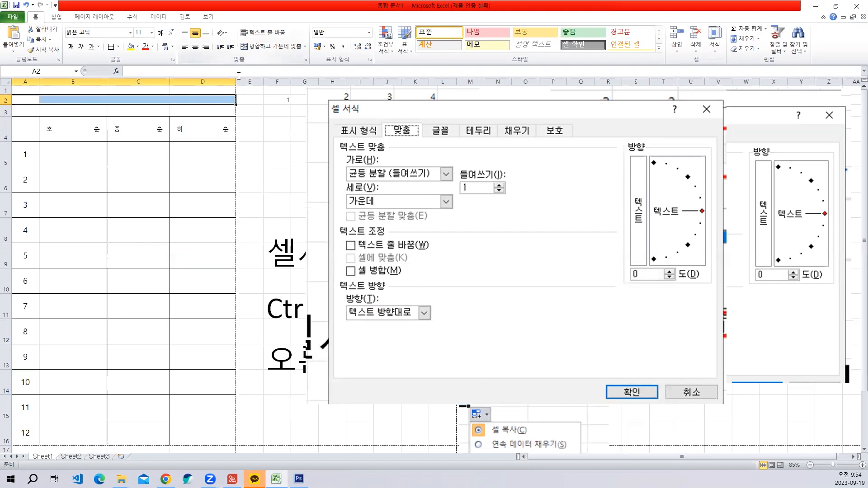
pyautogui.click(261, 48)
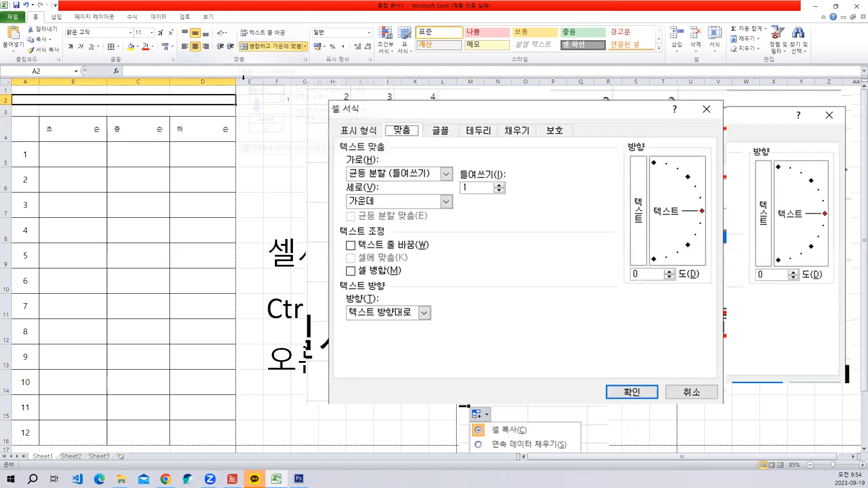
# - Shift the pasted dialog picture down to start near row 4 and enter the title 행사예정표 in merged cell A2
pyautogui.moveTo(473, 147); pyautogui.dragTo(472, 179)
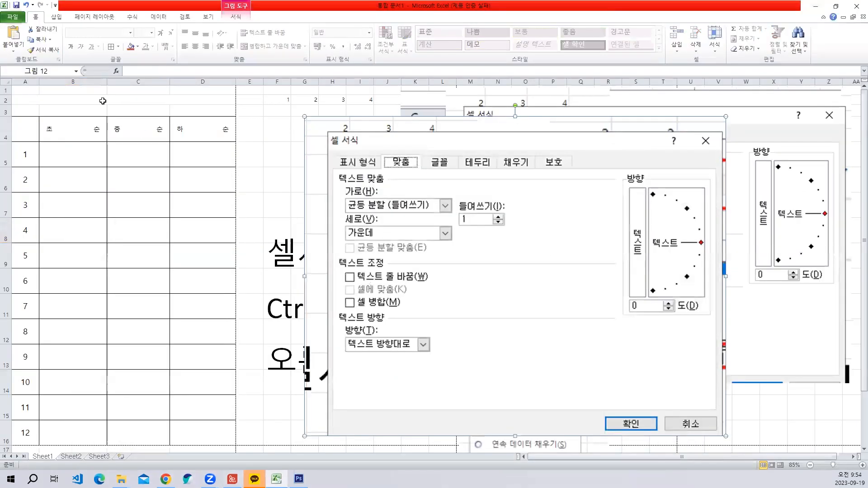
pyautogui.click(104, 101)
pyautogui.write('ㅎㅐㅇ사예정ㅍ')
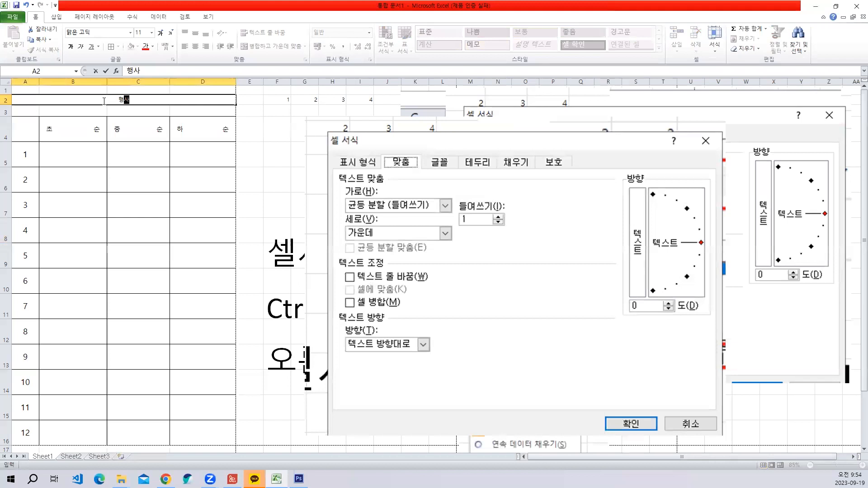
pyautogui.write('ㅛ')
pyautogui.press('Return')
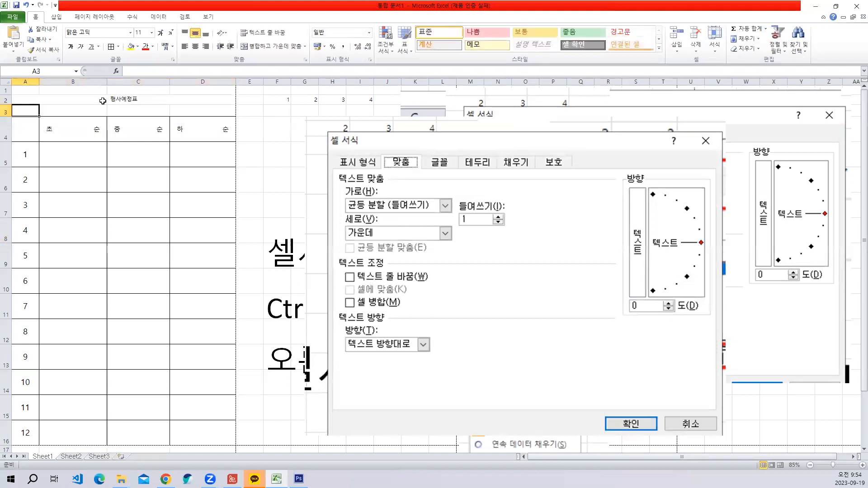
# - Format the title in A2 with font size 18 and bold
pyautogui.click(102, 100)
pyautogui.click(151, 33)
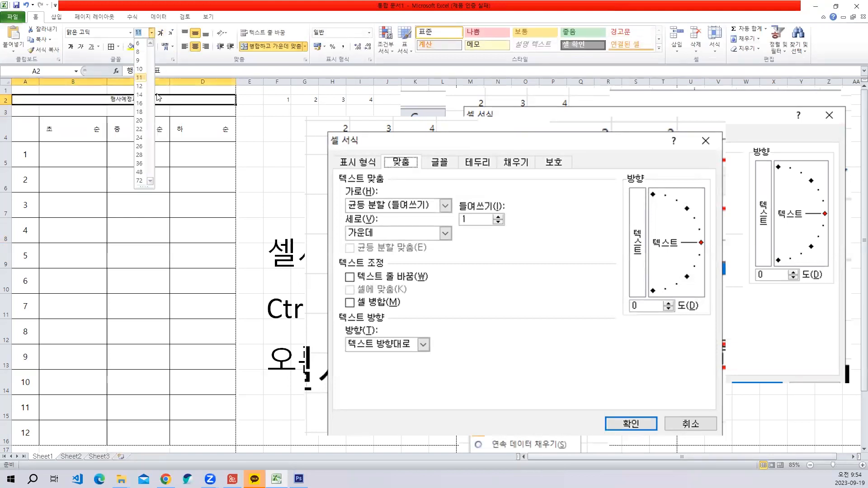
pyautogui.click(140, 112)
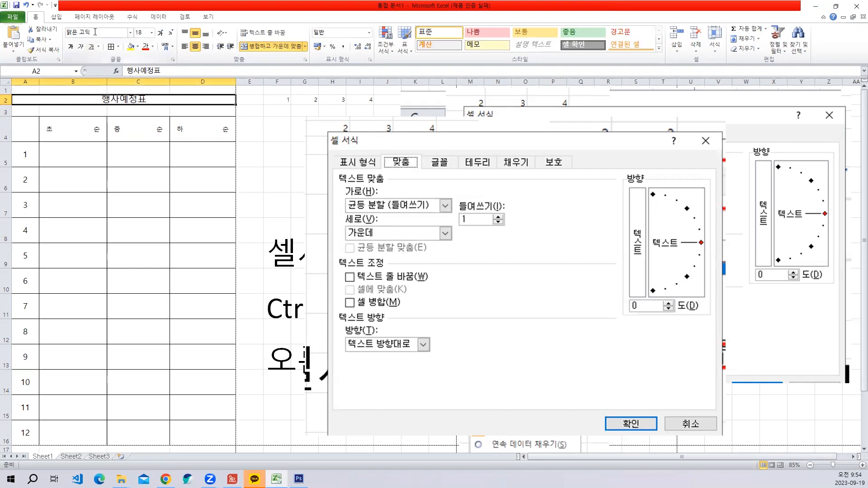
pyautogui.click(72, 47)
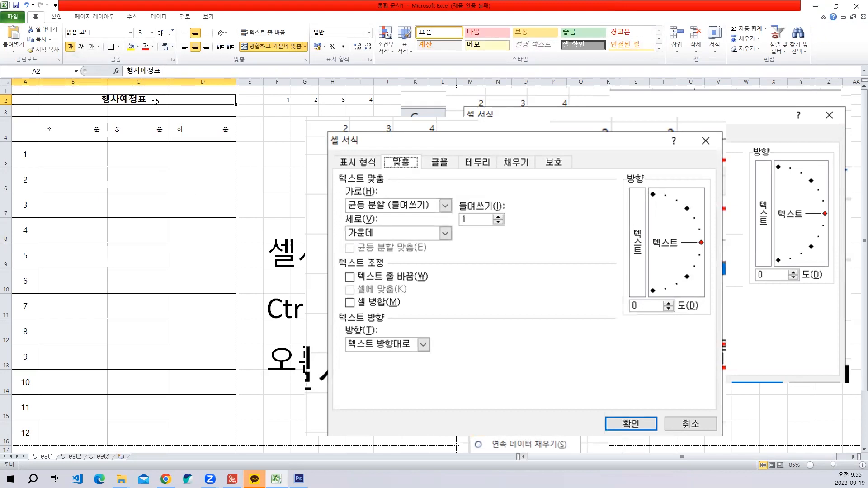
# - Check the title's spacing in the PDF and set A2's horizontal alignment to 균등 분할 (들여쓰기) with an indent of 10
pyautogui.click(232, 479)
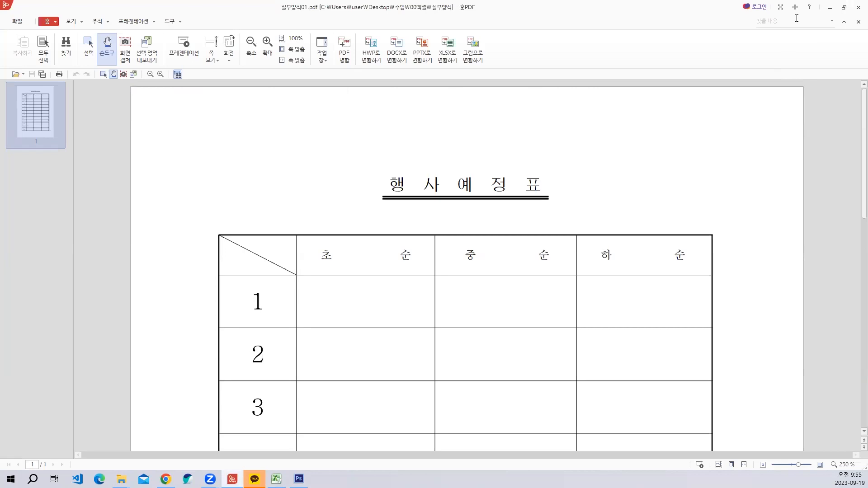
pyautogui.click(829, 8)
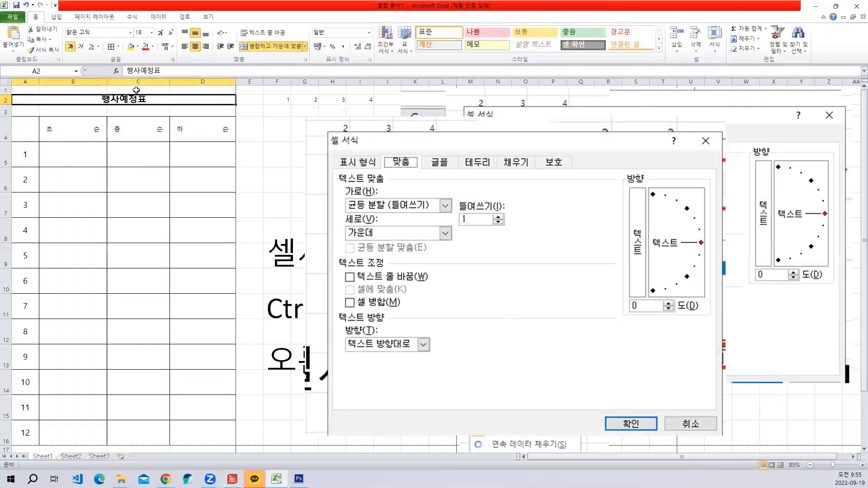
pyautogui.rightClick(132, 97)
pyautogui.click(171, 227)
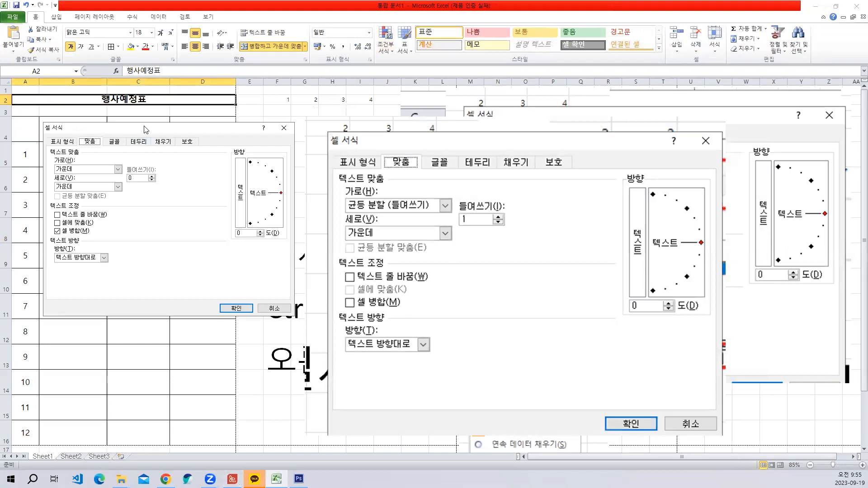
pyautogui.moveTo(146, 130); pyautogui.dragTo(386, 84)
pyautogui.click(356, 123)
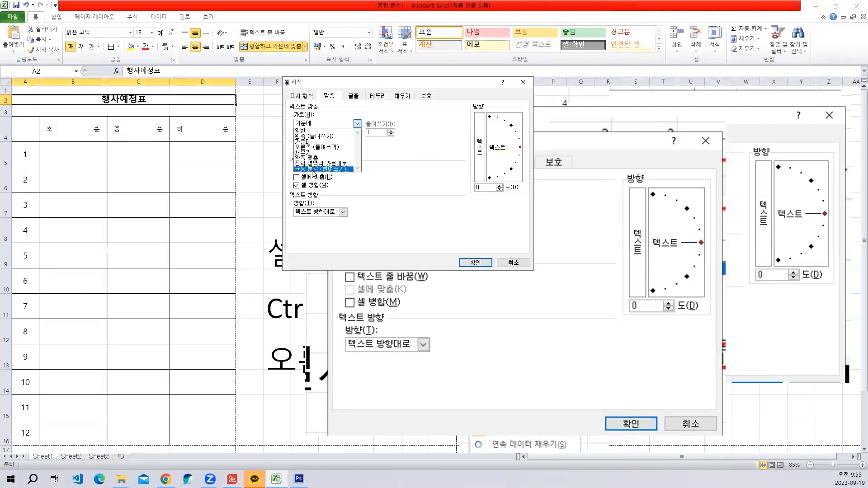
pyautogui.click(313, 169)
pyautogui.click(375, 133)
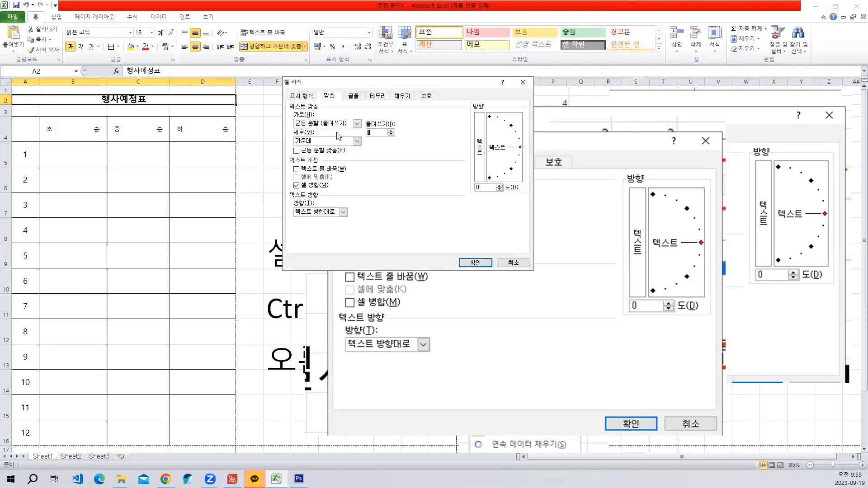
pyautogui.write('1')
pyautogui.click(475, 263)
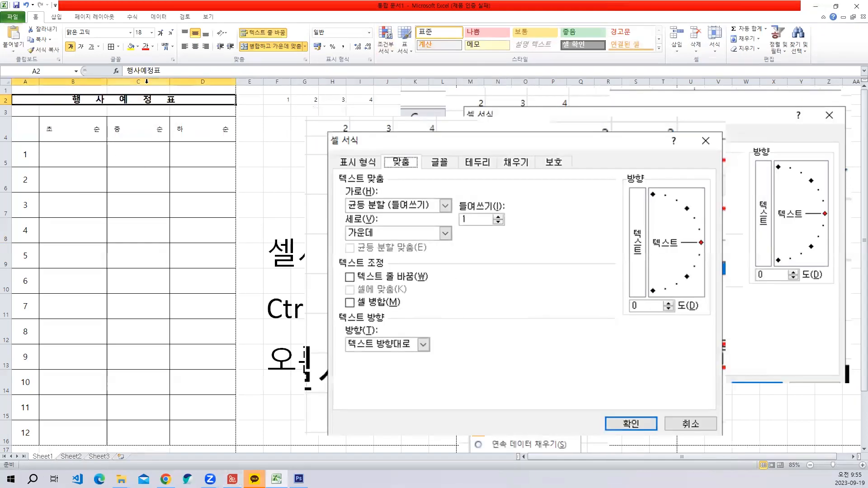
# - Set the indent (들여쓰기) of the distributed title in A2 to 12
pyautogui.hotkey('ctrl', '1')
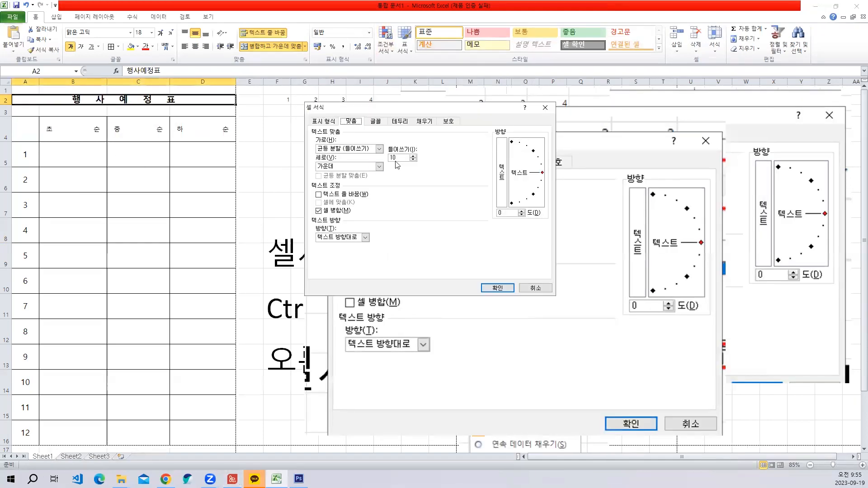
pyautogui.press('Return')
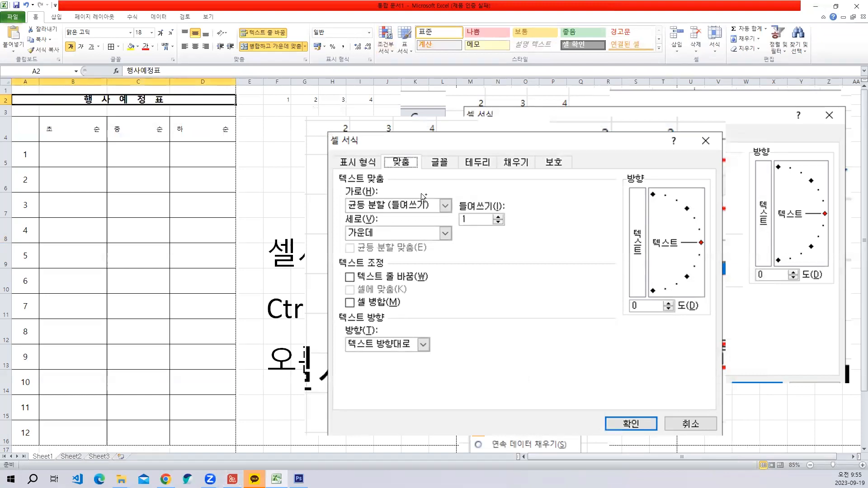
pyautogui.hotkey('ctrl', '1')
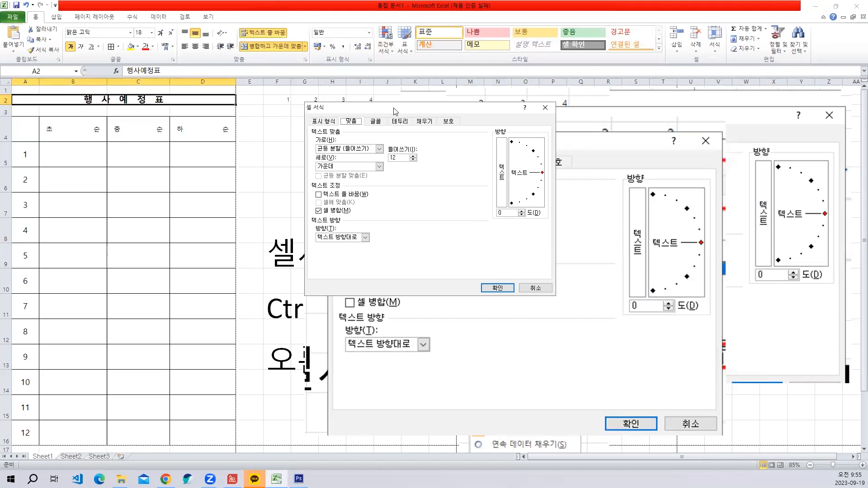
pyautogui.click(538, 287)
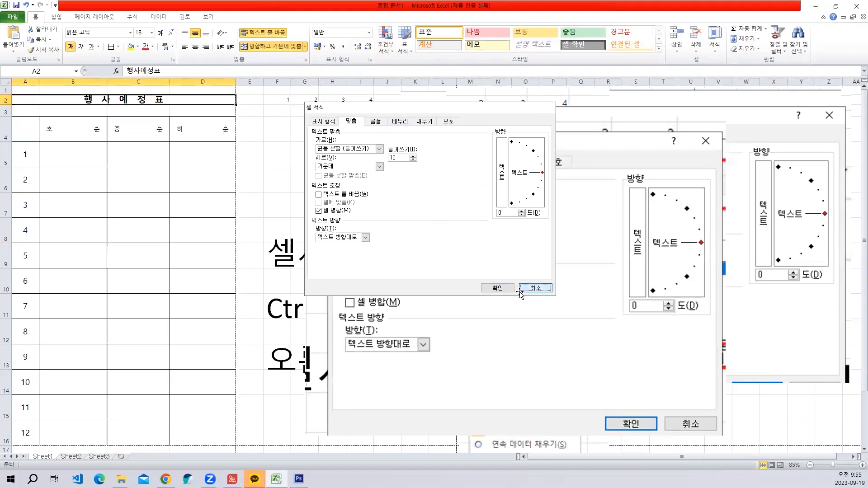
# - Examine the reference PDF's title, diagonal corner cell and numbered rows for formatting still missing in the worksheet
pyautogui.click(156, 187)
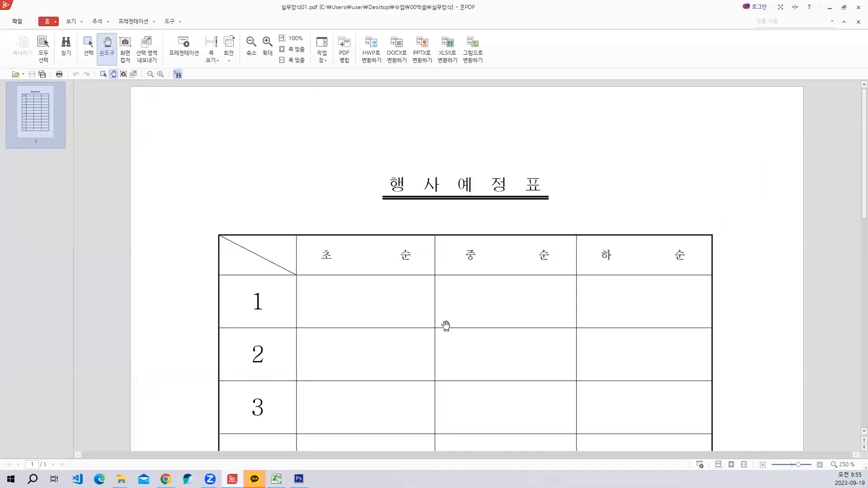
pyautogui.scroll(-2, 443, 308)
pyautogui.scroll(2, 442, 307)
pyautogui.scroll(-2, 437, 307)
pyautogui.scroll(2, 440, 306)
pyautogui.scroll(-1, 461, 305)
pyautogui.scroll(1, 462, 302)
pyautogui.scroll(-1, 486, 288)
pyautogui.scroll(1, 435, 212)
pyautogui.scroll(-5, 439, 219)
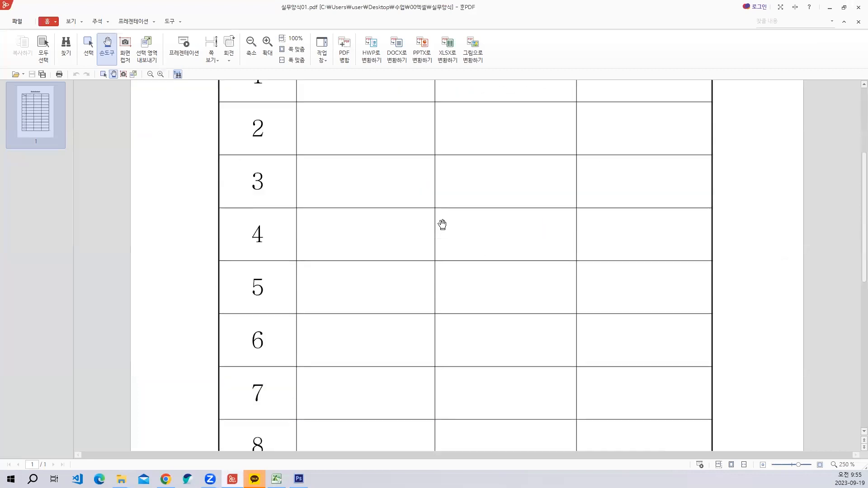
pyautogui.scroll(-5, 442, 224)
pyautogui.scroll(5, 484, 279)
pyautogui.scroll(5, 436, 270)
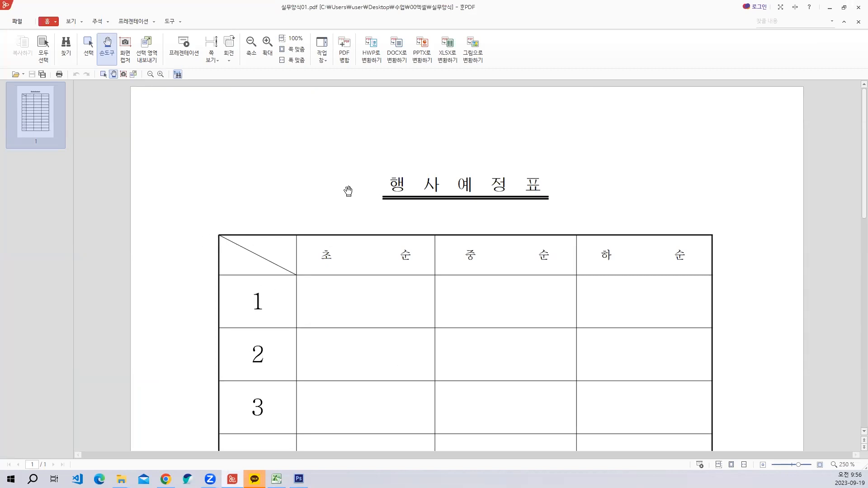
pyautogui.click(835, 8)
# - Choose a diagonal border from upper left to lower right for cell A4 in the cell formatting
pyautogui.click(29, 131)
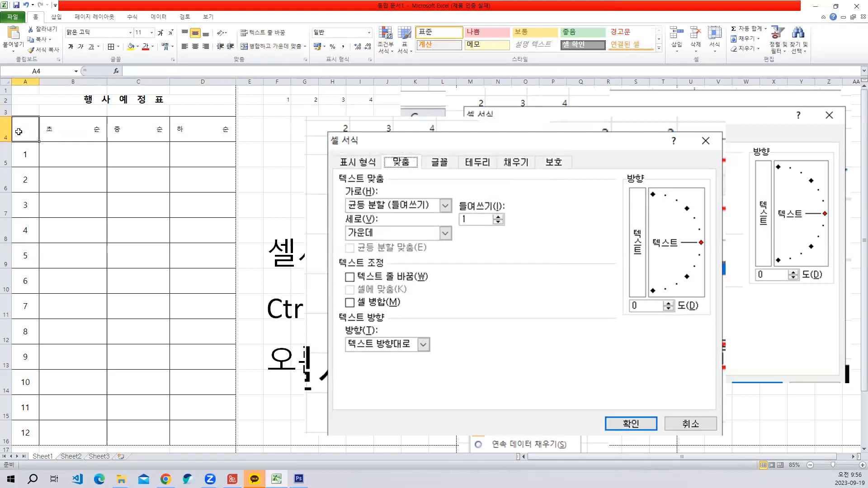
pyautogui.rightClick(19, 131)
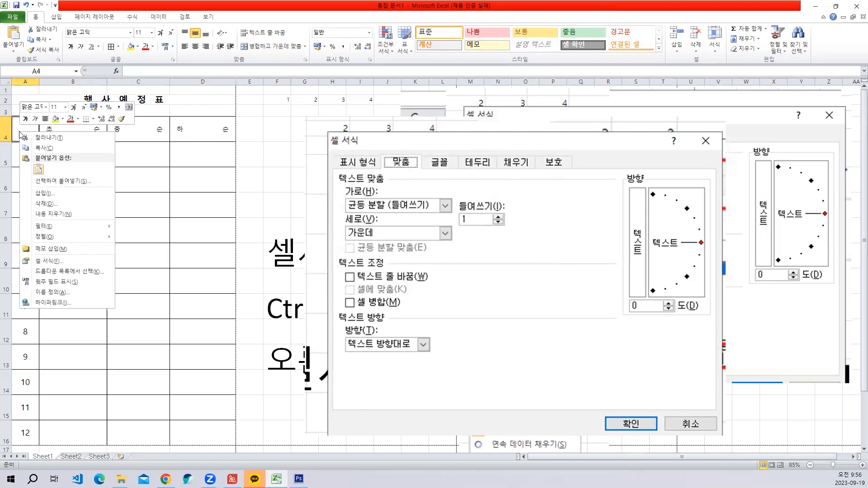
pyautogui.click(59, 261)
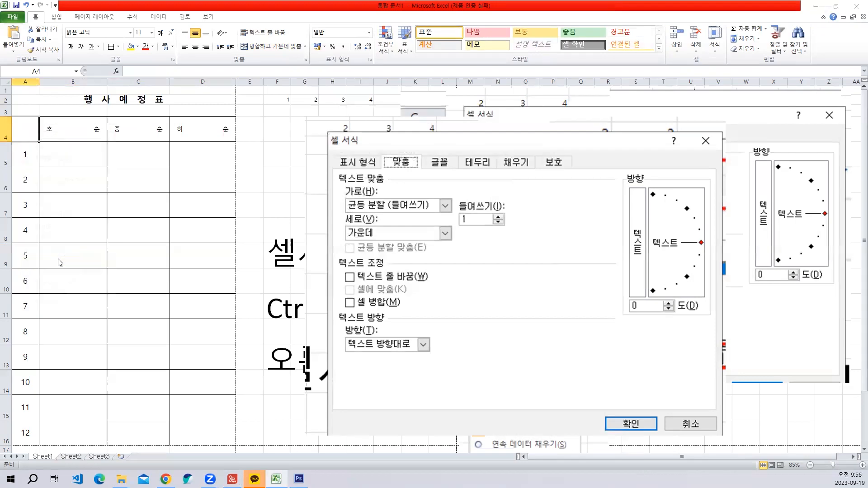
pyautogui.moveTo(119, 169); pyautogui.dragTo(330, 81)
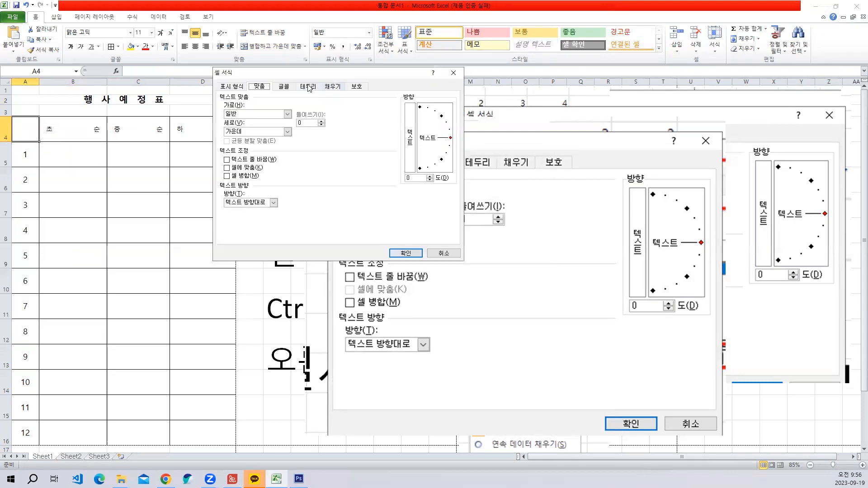
pyautogui.click(307, 86)
pyautogui.click(392, 184)
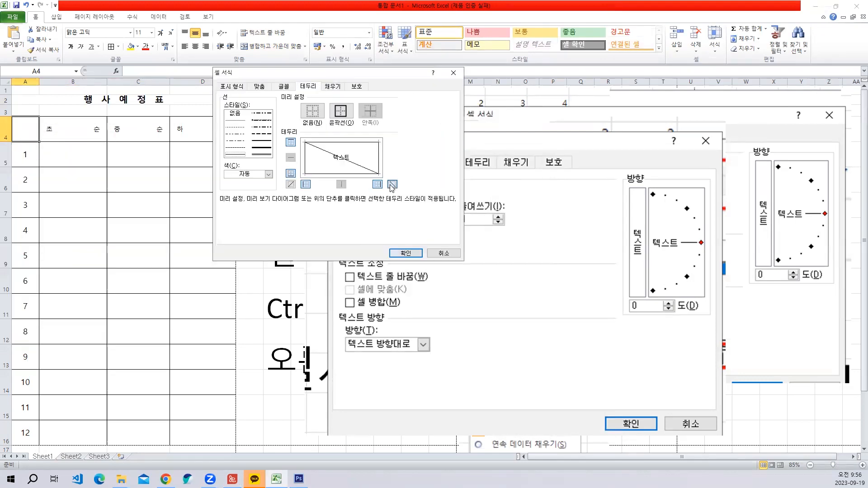
# - Capture the border settings as an image with red boxes around 테두리 and the diagonal option, and apply the border to A4
pyautogui.hotkey('ctrl', 'shift', 'c')
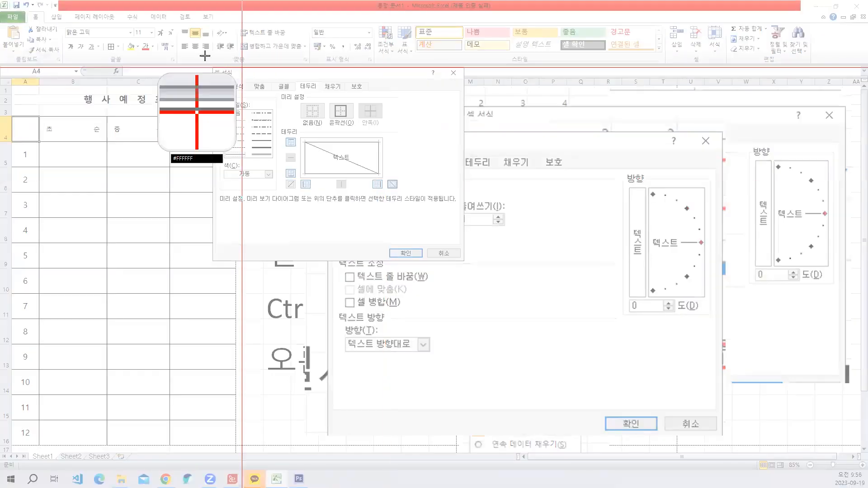
pyautogui.moveTo(194, 61); pyautogui.dragTo(466, 263)
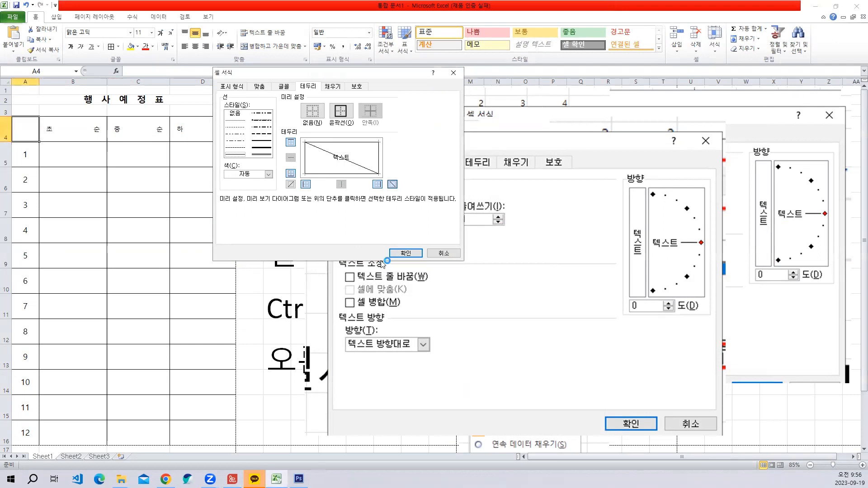
pyautogui.click(409, 256)
# - Paste the captured border settings picture beside the table, enlarged over roughly columns G to X and rows 1 to 16, and select title cell A2
pyautogui.hotkey('ctrl', 'v')
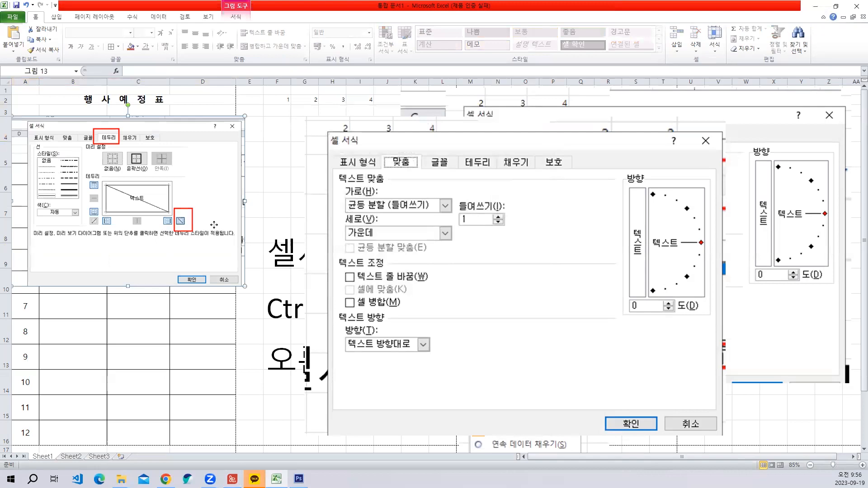
pyautogui.moveTo(214, 225); pyautogui.dragTo(502, 209)
pyautogui.moveTo(534, 259); pyautogui.dragTo(790, 444)
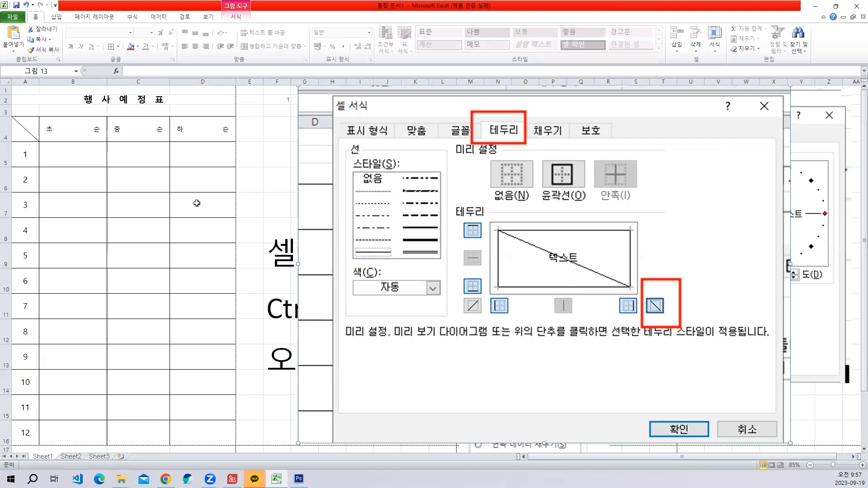
pyautogui.click(145, 100)
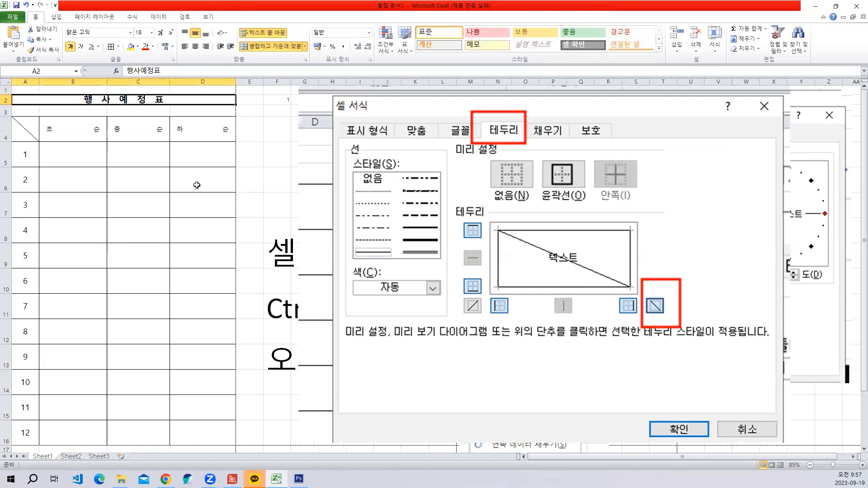
# - Examine the double underline beneath the 행사예정표 title in the reference PDF, and return to the worksheet
pyautogui.click(153, 187)
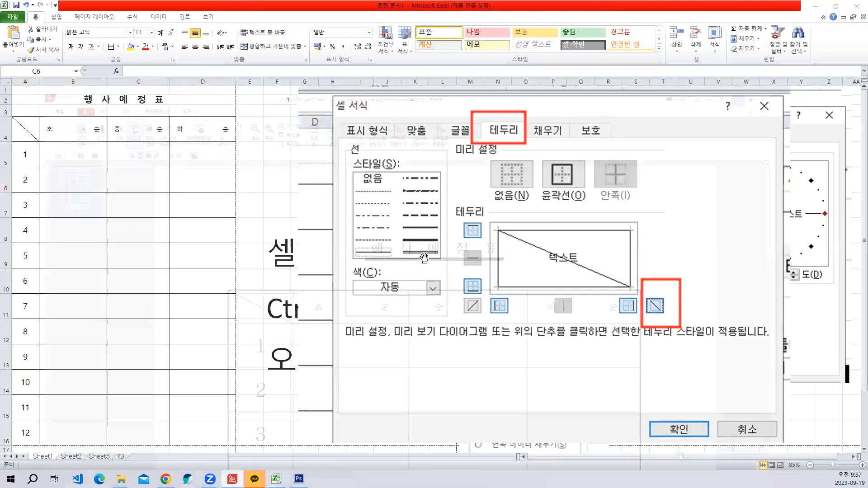
pyautogui.hotkey('alt', 'Tab')
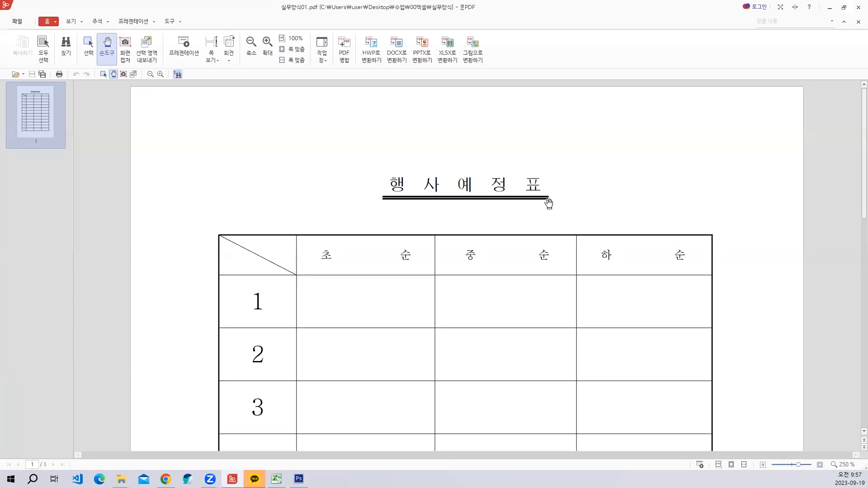
pyautogui.click(829, 9)
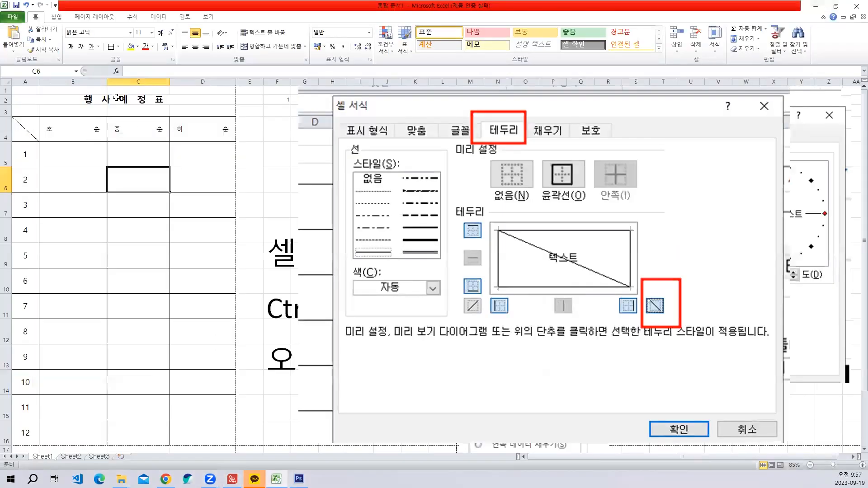
# - Capture the font settings for title cell A2 with red boxes around 홈, 글꼴 and the underline options, and paste the picture enlarged beside the table
pyautogui.click(117, 97)
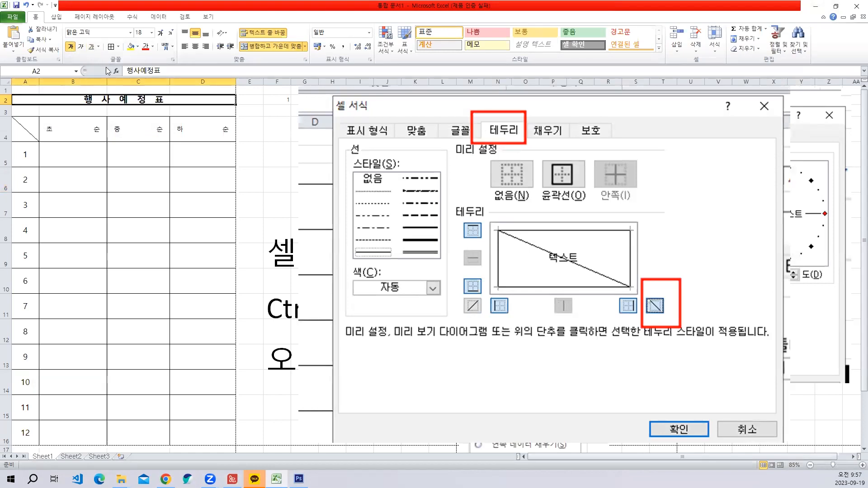
pyautogui.hotkey('ctrl', 'shift', 'c')
pyautogui.moveTo(22, 3); pyautogui.dragTo(297, 164)
pyautogui.hotkey('ctrl', 'v')
pyautogui.moveTo(112, 148); pyautogui.dragTo(657, 265)
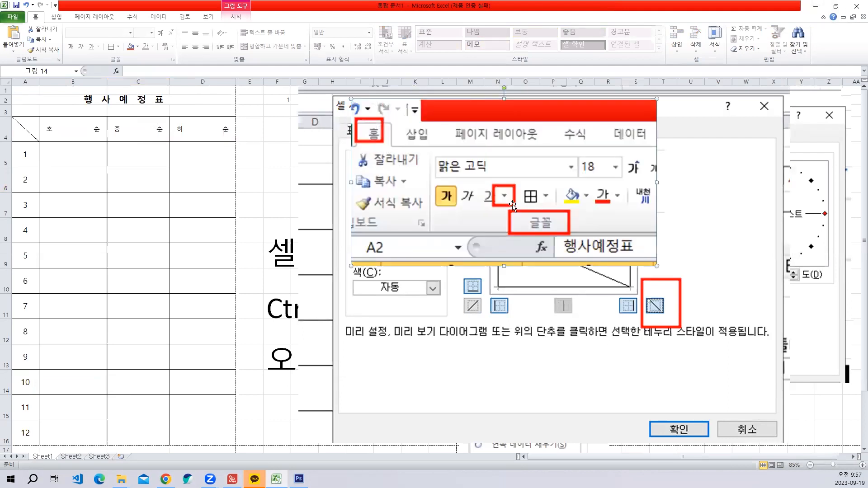
# - Capture the 이중 밑줄 choice with a red box around it, and paste the picture enlarged below the font settings picture
pyautogui.click(112, 98)
pyautogui.click(98, 46)
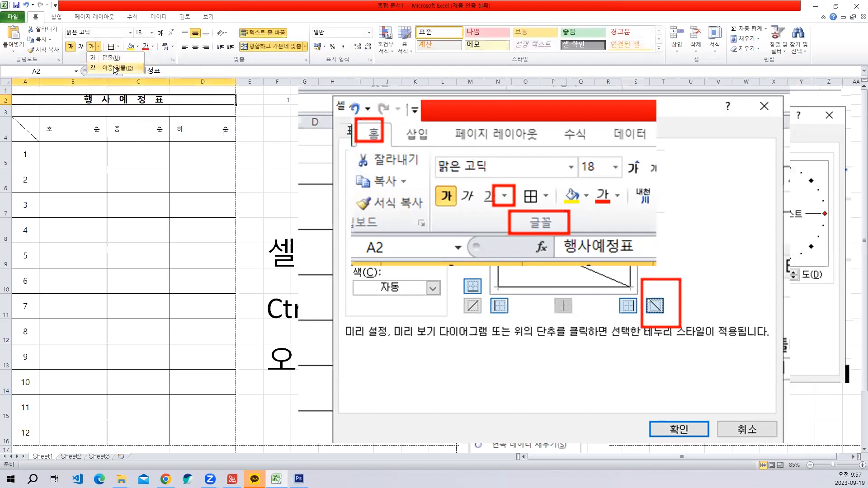
pyautogui.hotkey('ctrl', 'shift', 'c')
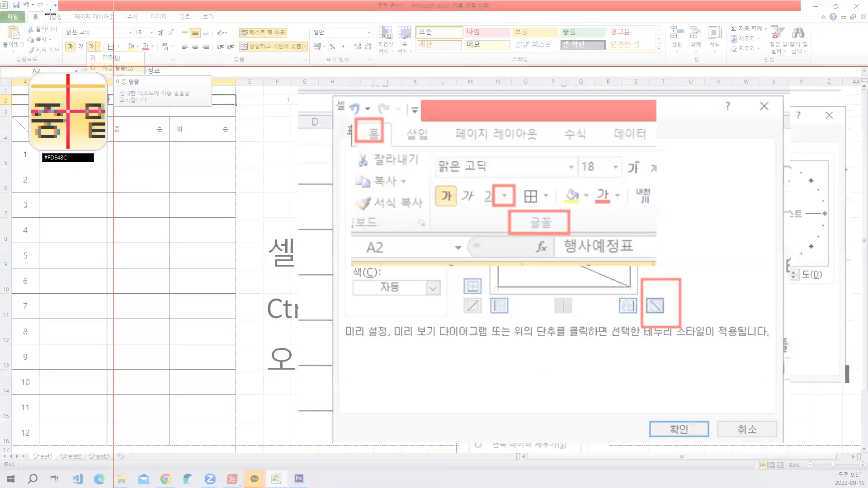
pyautogui.moveTo(29, 2); pyautogui.dragTo(163, 79)
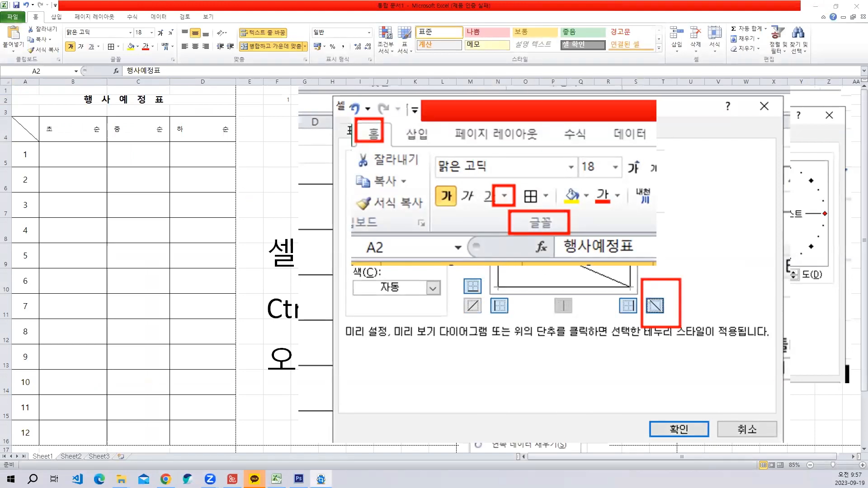
pyautogui.hotkey('ctrl', 'v')
pyautogui.moveTo(114, 150); pyautogui.dragTo(622, 404)
pyautogui.moveTo(499, 333); pyautogui.dragTo(523, 335)
# - Try a double underline on the title in A2, and undo it
pyautogui.click(151, 98)
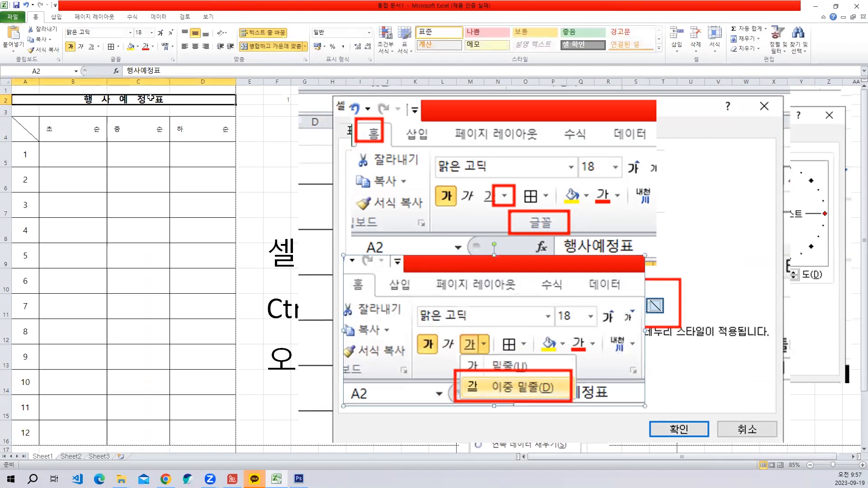
pyautogui.click(98, 47)
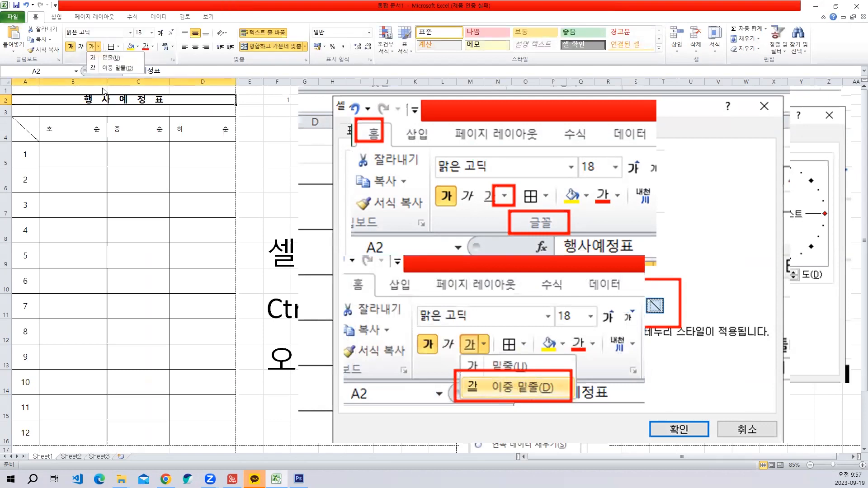
pyautogui.click(108, 69)
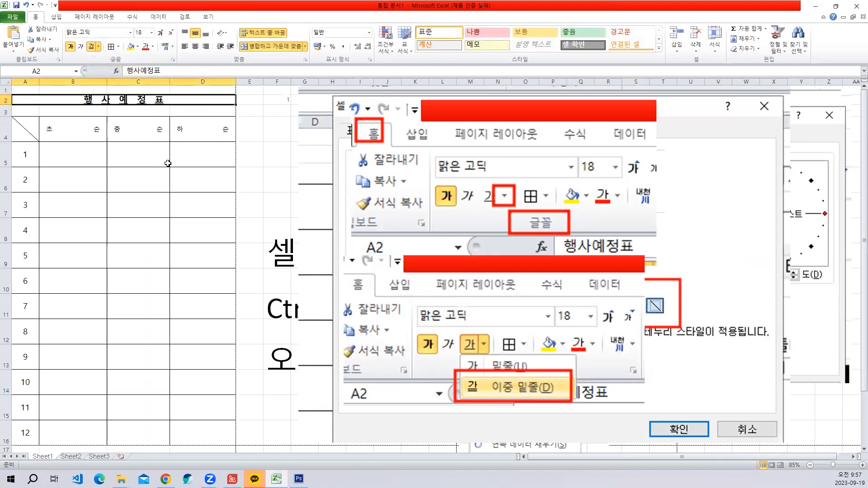
pyautogui.click(316, 218)
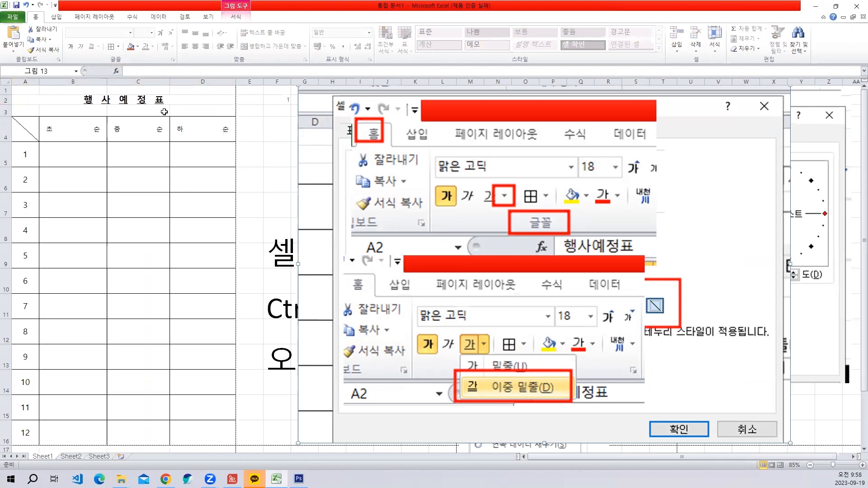
pyautogui.click(249, 128)
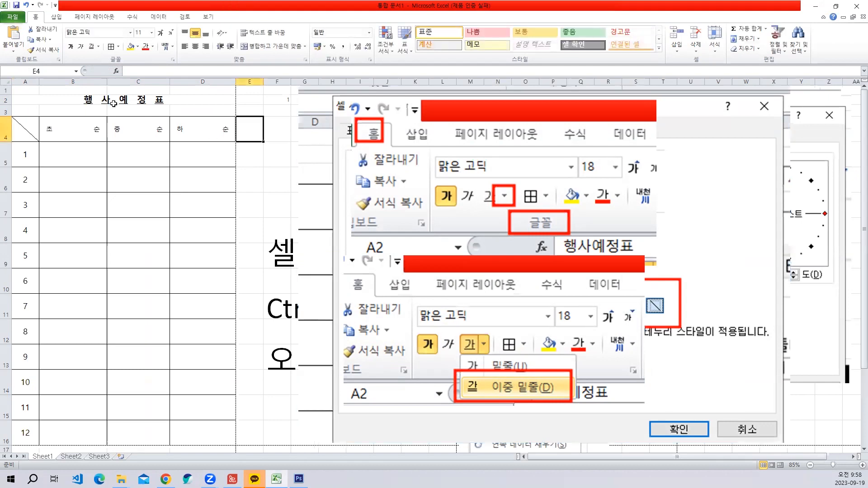
pyautogui.click(25, 5)
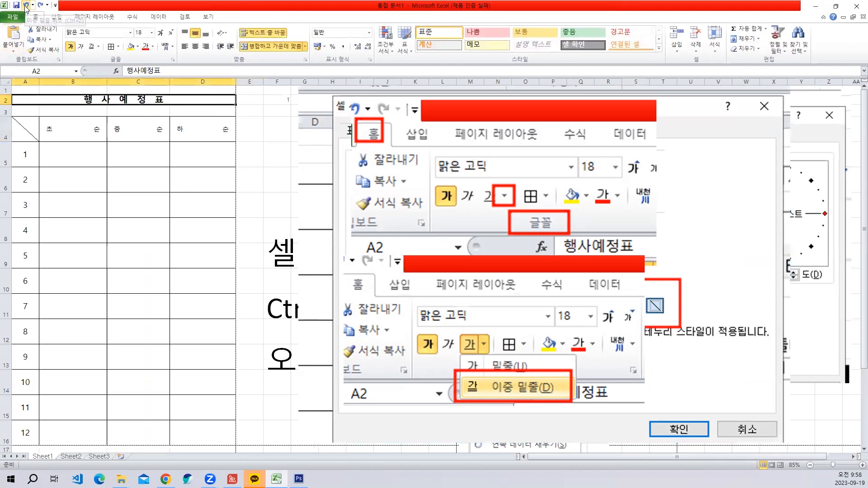
# - Try the double underline on the 행사예정표 title once more
pyautogui.click(99, 47)
pyautogui.click(109, 69)
pyautogui.click(206, 222)
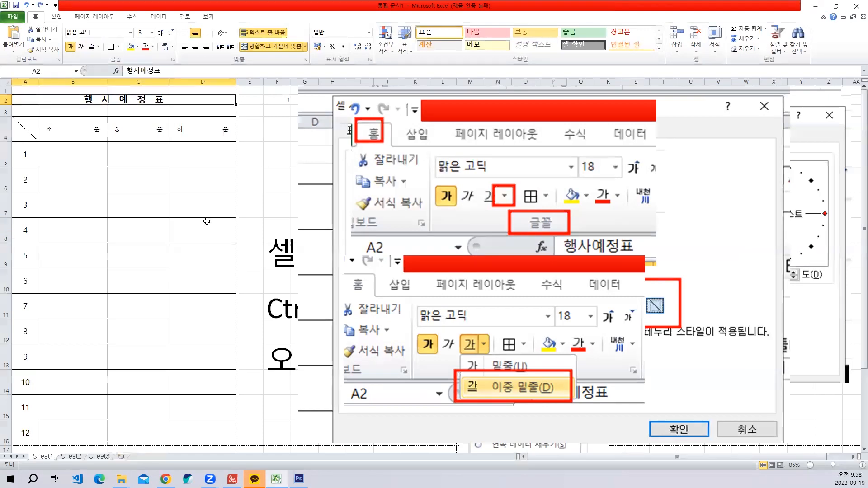
# - Delete the two pasted underline pictures lying over the border settings picture
pyautogui.click(526, 313)
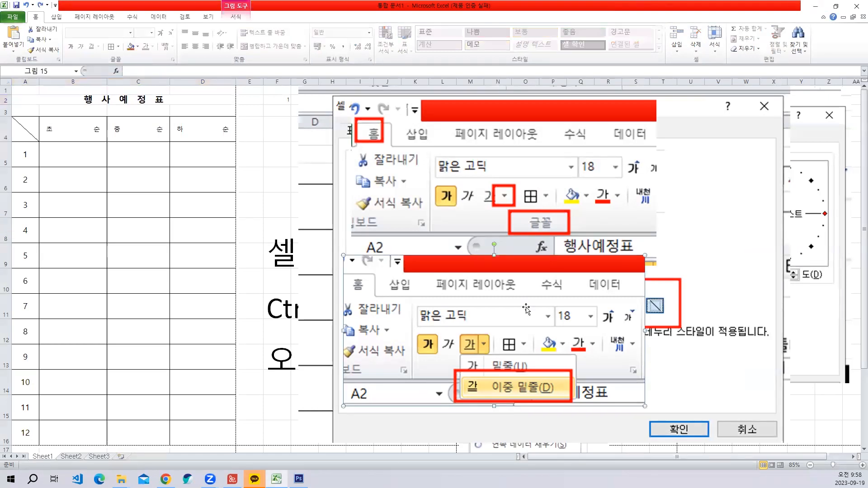
pyautogui.press('Delete')
pyautogui.click(514, 229)
pyautogui.press('Delete')
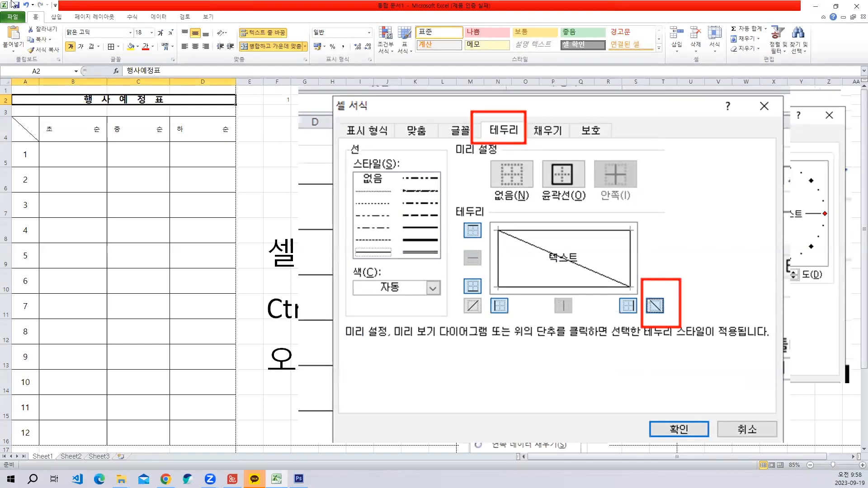
# - Capture the shape choices with red boxes around 삽입, 도형 and the straight line, and paste the picture enlarged over the border settings picture
pyautogui.click(57, 17)
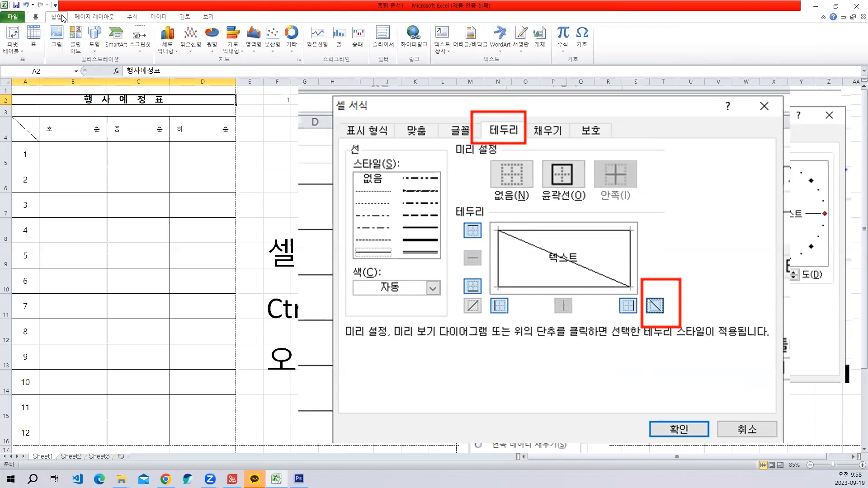
pyautogui.click(99, 48)
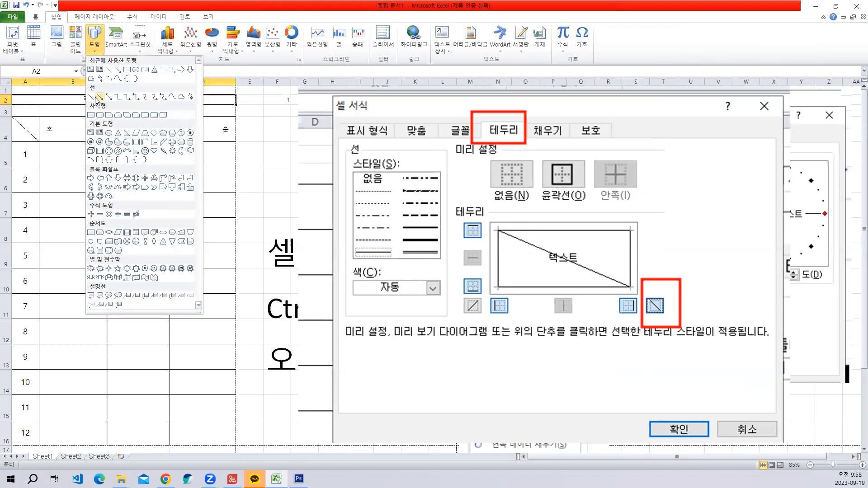
pyautogui.press('shift+Print')
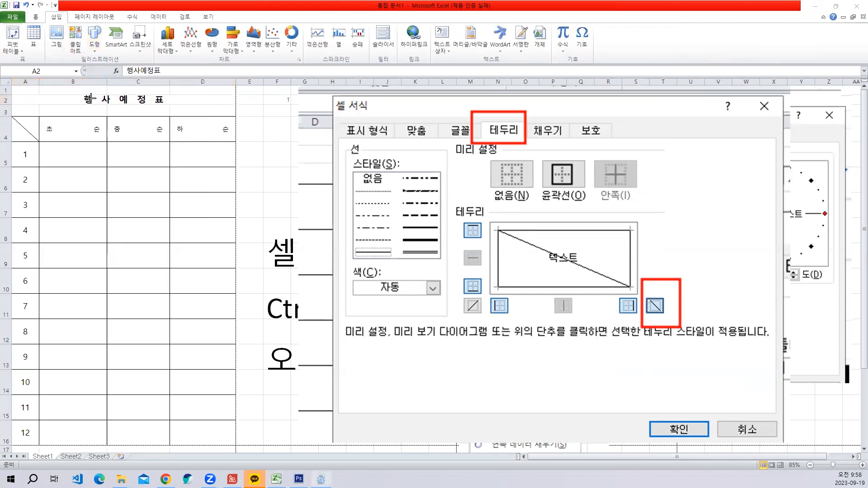
pyautogui.moveTo(233, 135); pyautogui.dragTo(18, 5)
pyautogui.hotkey('ctrl', 'v')
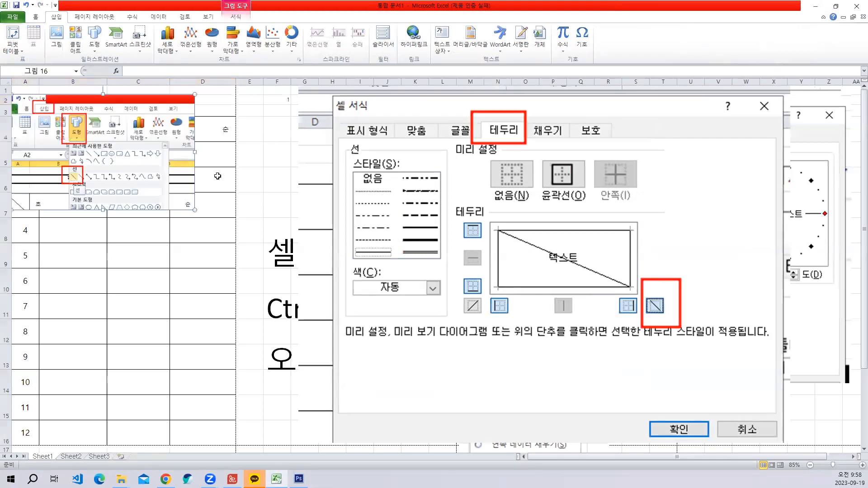
pyautogui.moveTo(135, 162); pyautogui.dragTo(484, 195)
pyautogui.moveTo(701, 374); pyautogui.dragTo(784, 393)
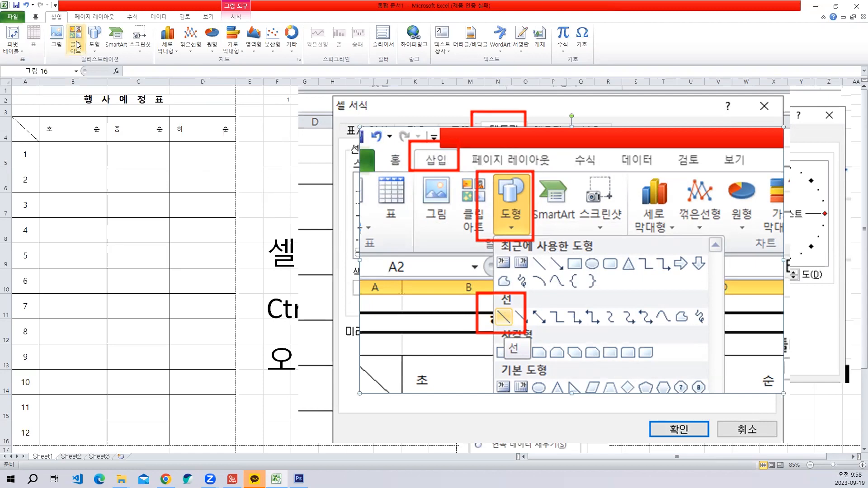
# - Add a horizontal text box on the shapes picture reading "선그릴 때 Shift 키 누르고 그린다."
pyautogui.click(437, 51)
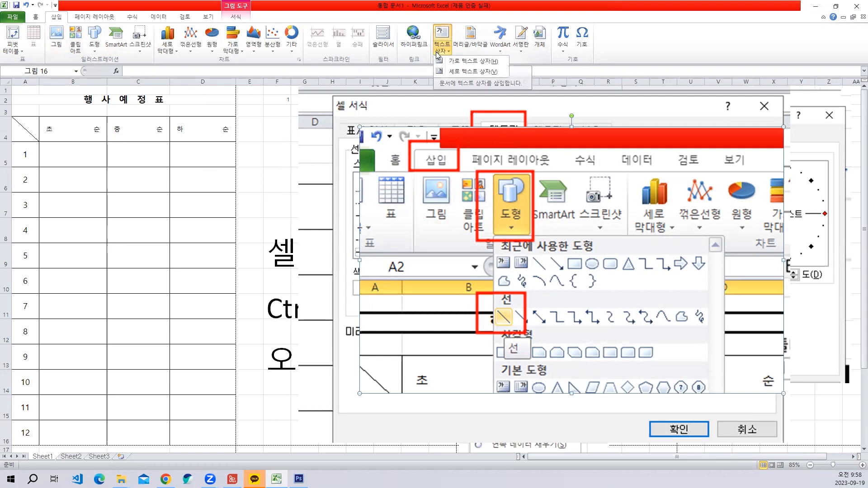
pyautogui.click(475, 60)
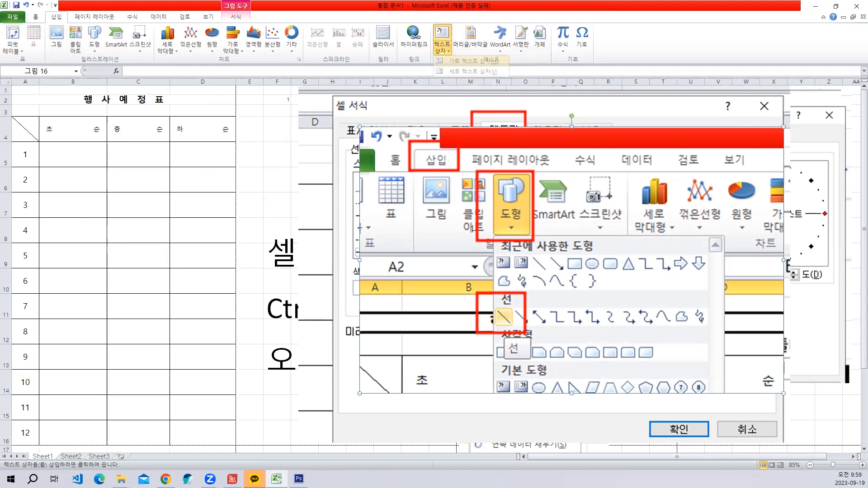
pyautogui.click(437, 273)
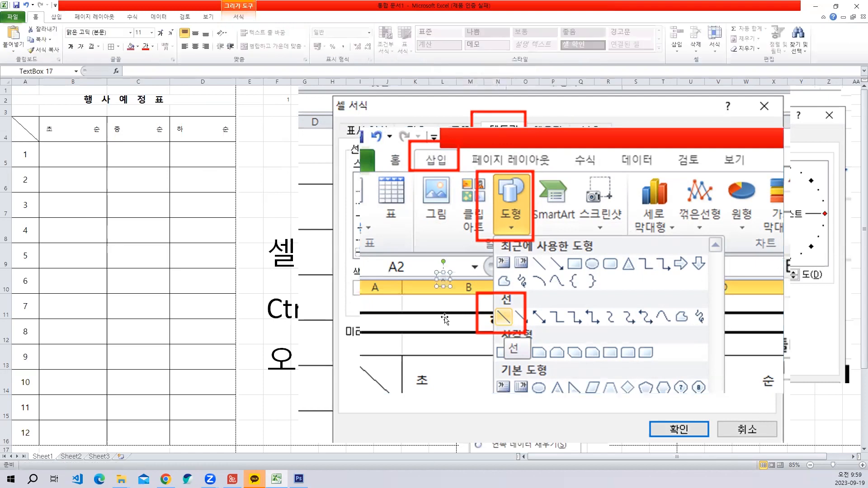
pyautogui.write('선그릴 때 shift')
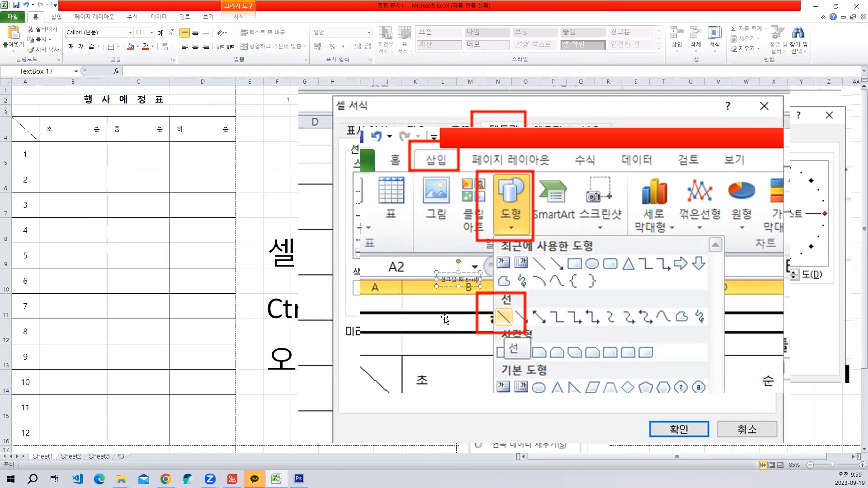
pyautogui.write('키 ㄴ누르')
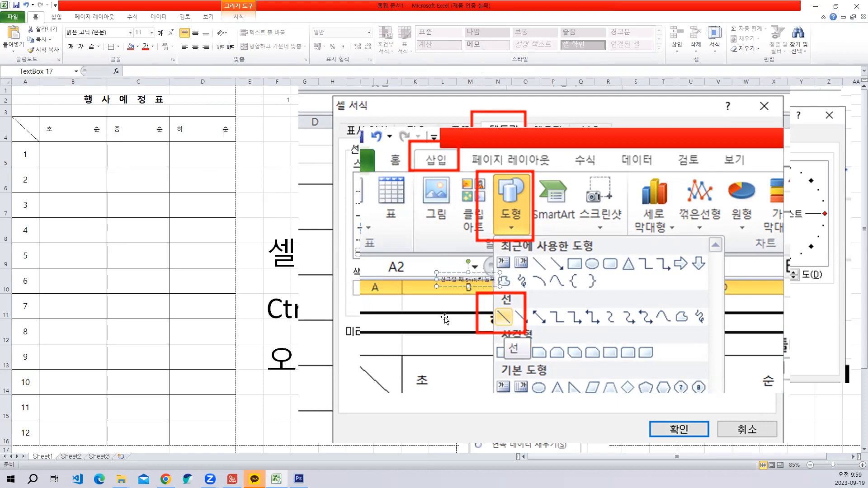
pyautogui.press('BackSpace')
pyautogui.press('BackSpace')
pyautogui.write('르고 그린다')
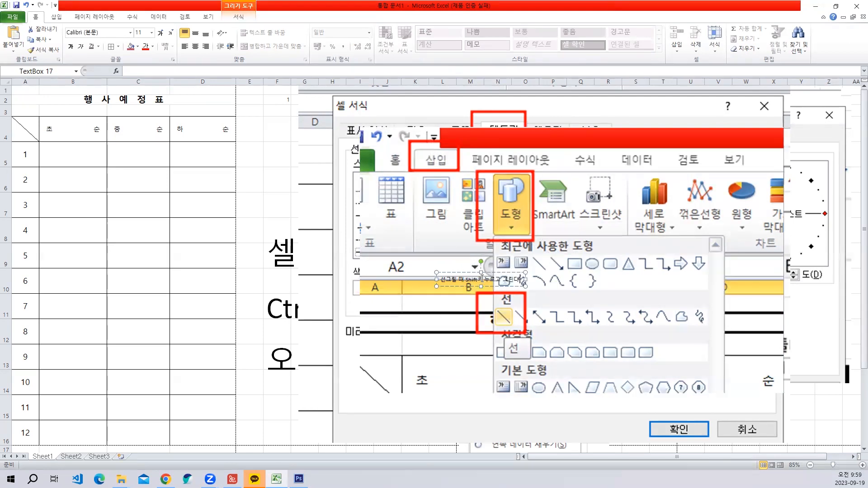
# - Make the text box note red at font size 40 and move it to the lower part of the shapes picture
pyautogui.click(474, 272)
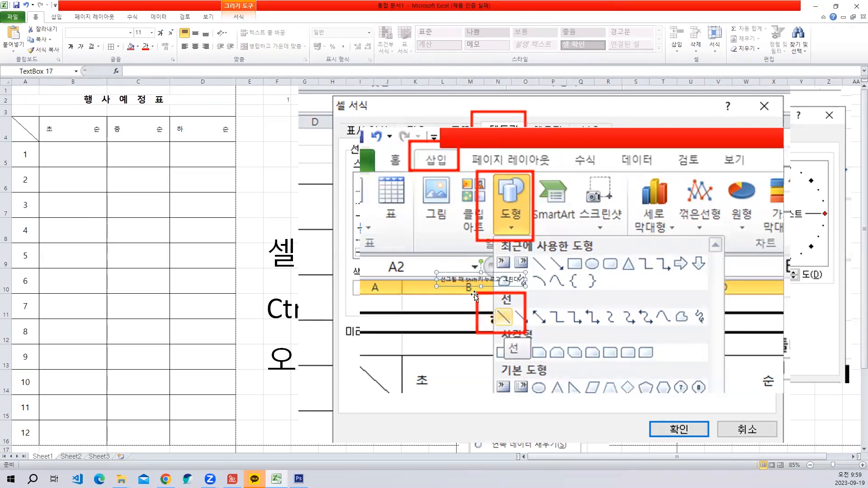
pyautogui.click(146, 46)
pyautogui.click(160, 33)
pyautogui.click(161, 33)
pyautogui.click(160, 33)
pyautogui.click(161, 33)
pyautogui.click(161, 34)
pyautogui.click(161, 33)
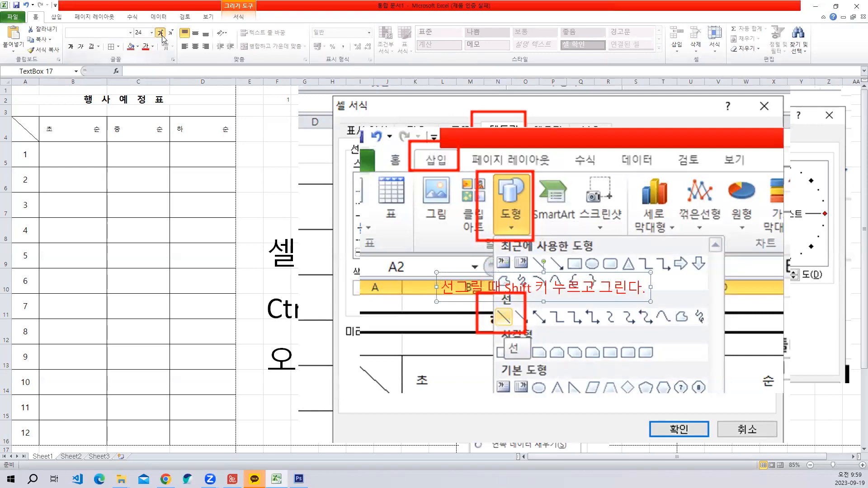
pyautogui.click(161, 33)
pyautogui.click(161, 33)
pyautogui.click(161, 33)
pyautogui.click(161, 34)
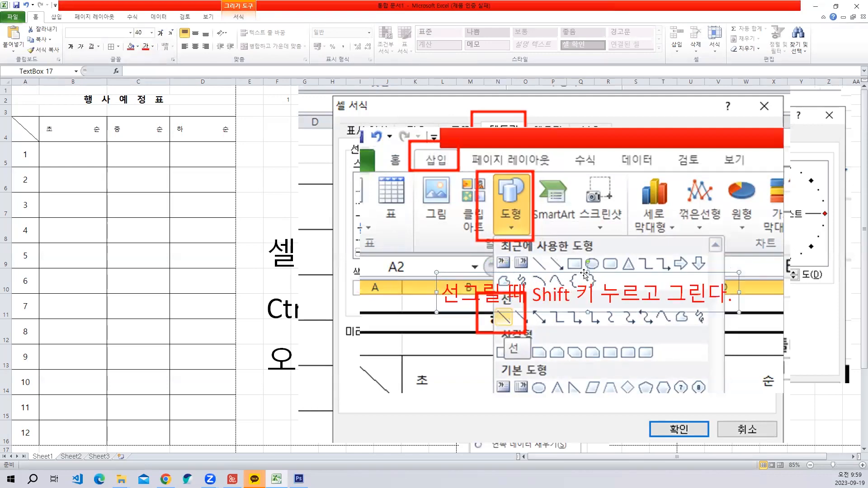
pyautogui.moveTo(587, 274); pyautogui.dragTo(581, 341)
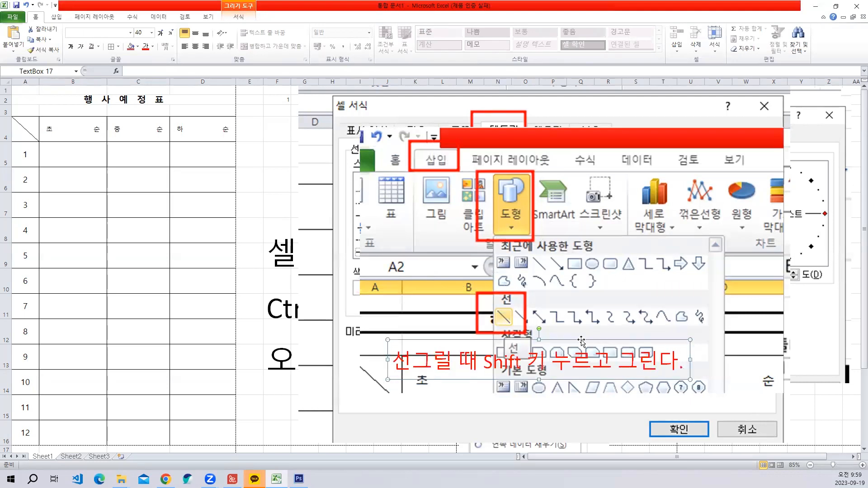
pyautogui.click(590, 313)
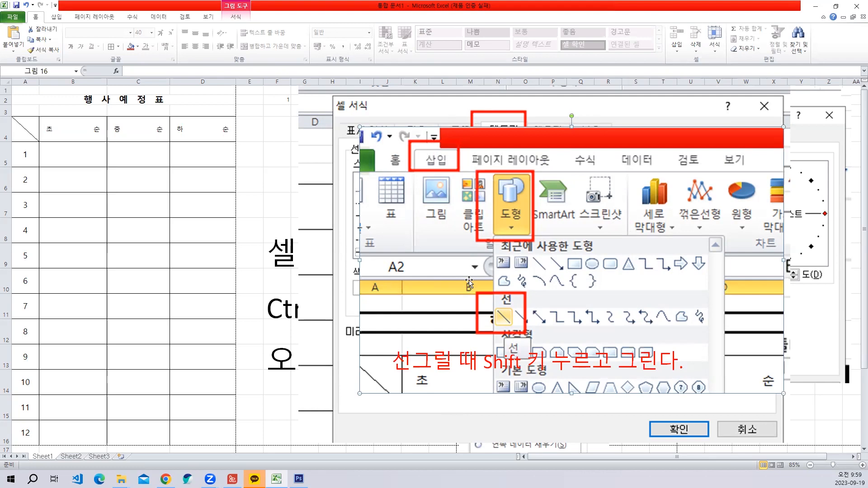
# - Draw a straight horizontal line about 6.19 cm long directly beneath the 행사예정표 title
pyautogui.click(56, 17)
pyautogui.click(94, 38)
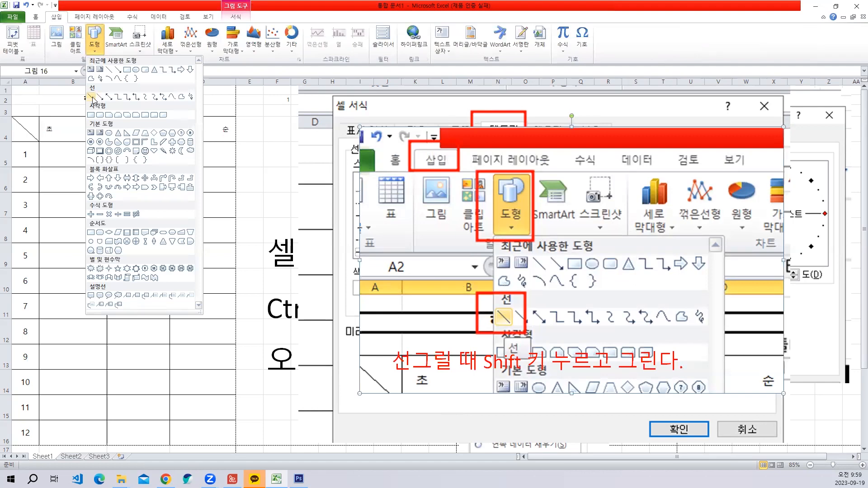
pyautogui.click(96, 97)
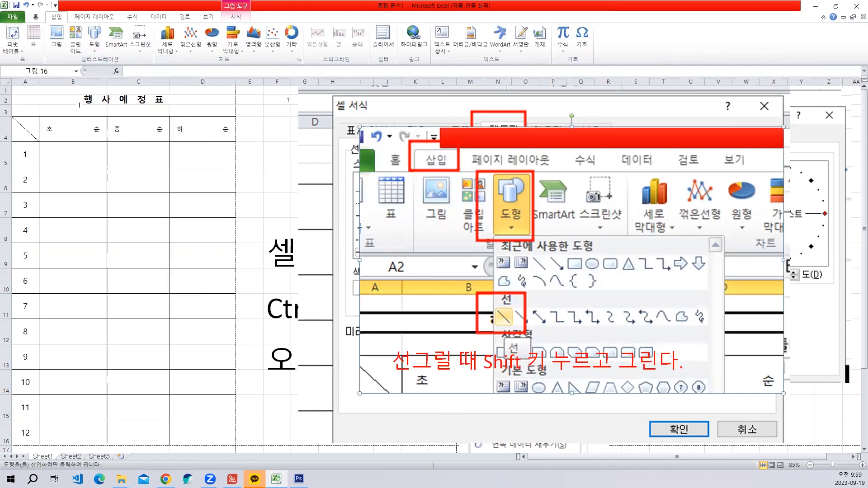
pyautogui.moveTo(79, 104); pyautogui.dragTo(169, 104)
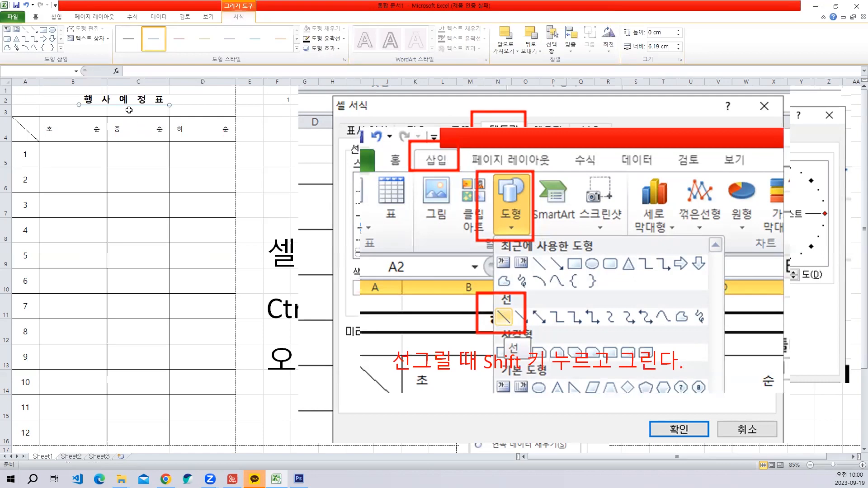
# - Capture the line weight choices with red boxes around 서식, 도형 윤곽선, 두께 and 4½pt, and paste the picture enlarged over the shapes picture
pyautogui.click(343, 39)
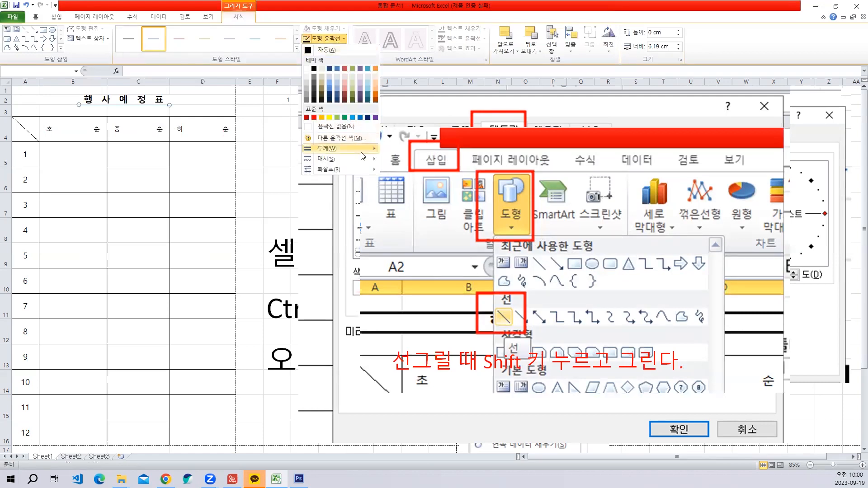
pyautogui.moveTo(362, 151)
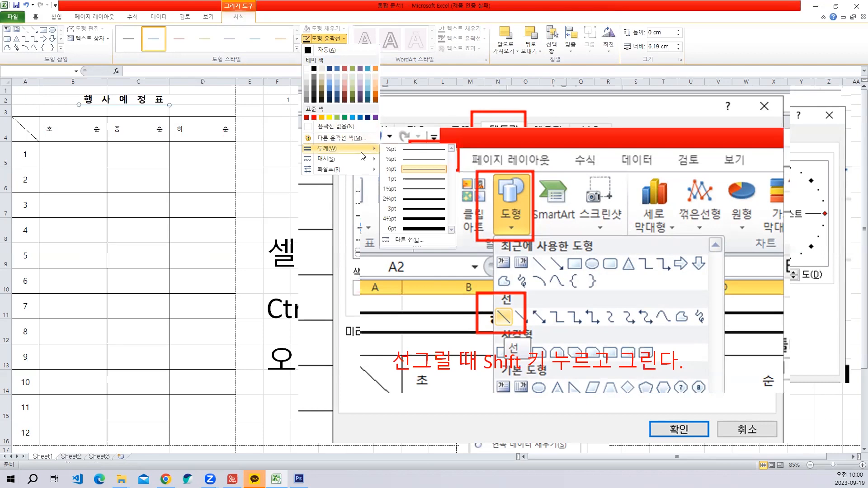
pyautogui.press('Print')
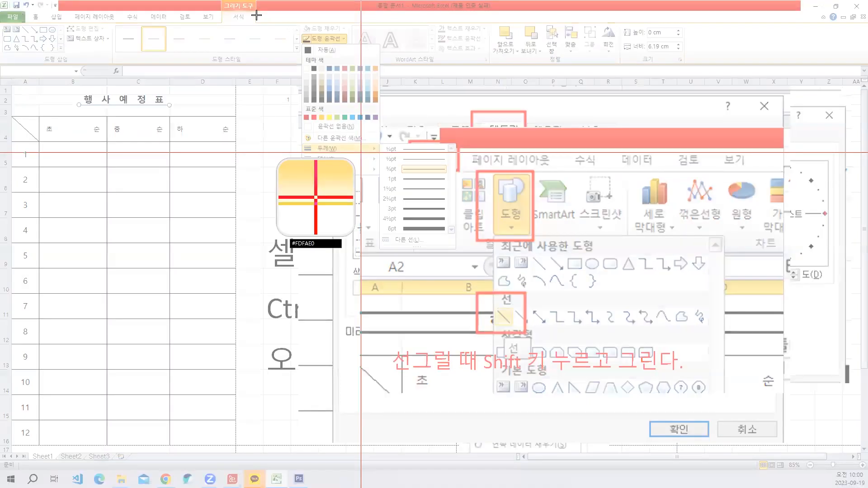
pyautogui.moveTo(192, 1); pyautogui.dragTo(473, 253)
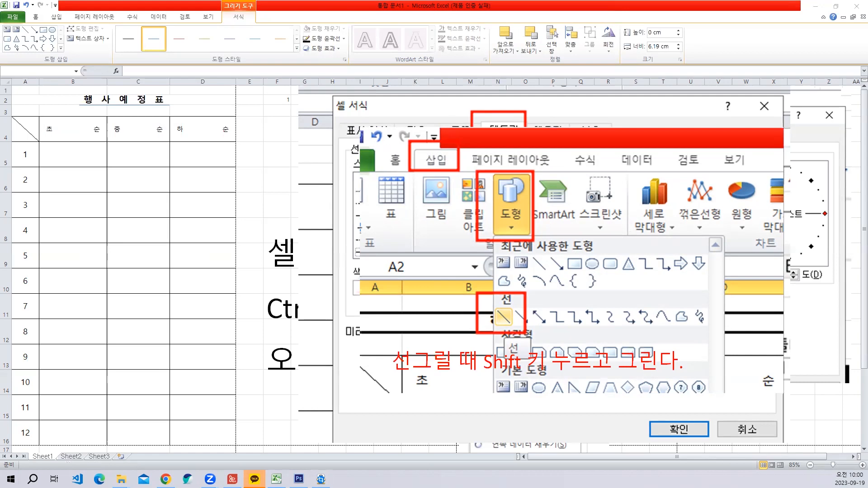
pyautogui.hotkey('ctrl', 'v')
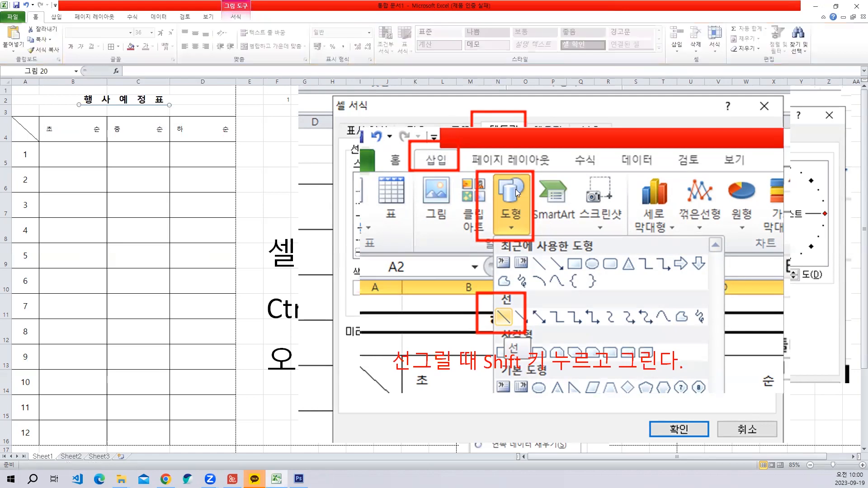
pyautogui.moveTo(242, 207); pyautogui.dragTo(445, 186)
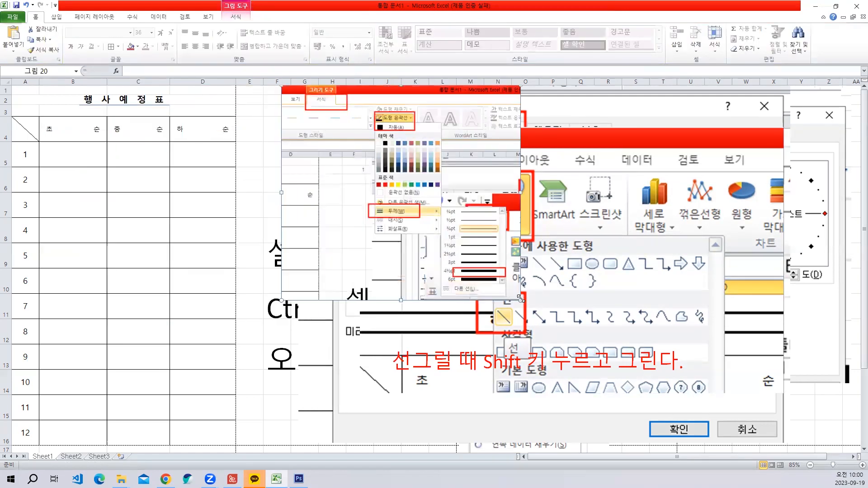
pyautogui.moveTo(674, 442); pyautogui.dragTo(678, 443)
pyautogui.moveTo(442, 236); pyautogui.dragTo(475, 228)
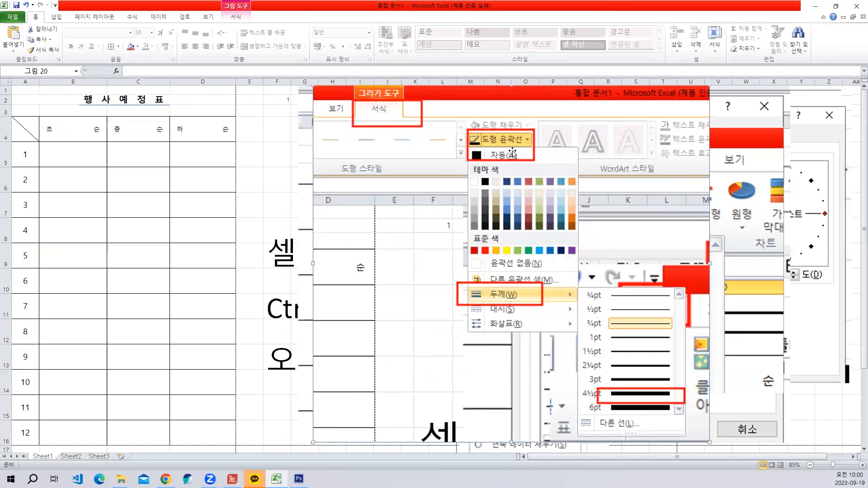
# - Set the outline weight of the line beneath the 행사예정표 title to 4½ pt
pyautogui.click(154, 105)
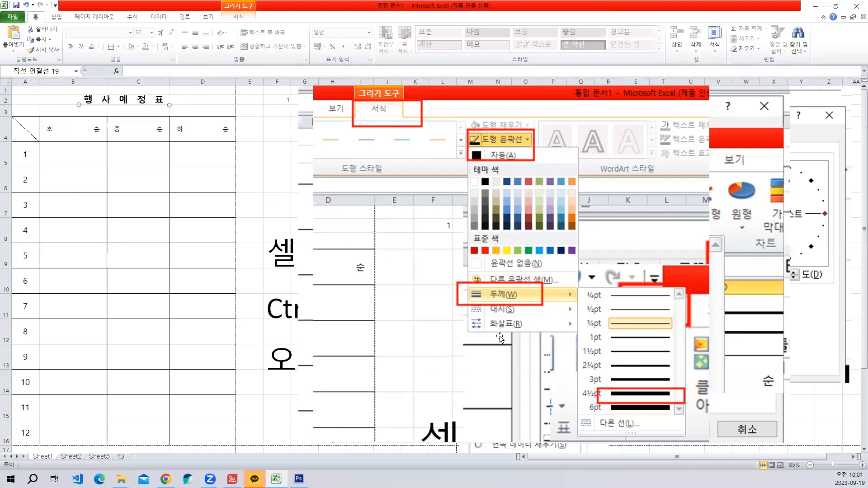
pyautogui.click(237, 17)
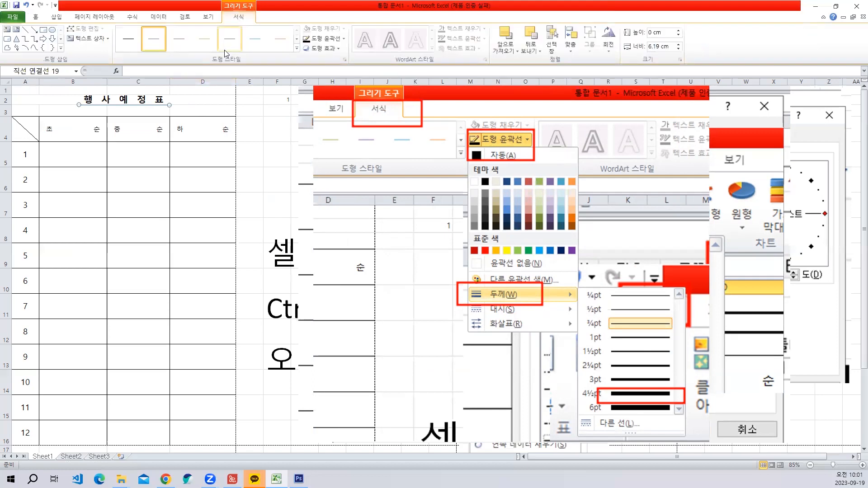
pyautogui.click(342, 39)
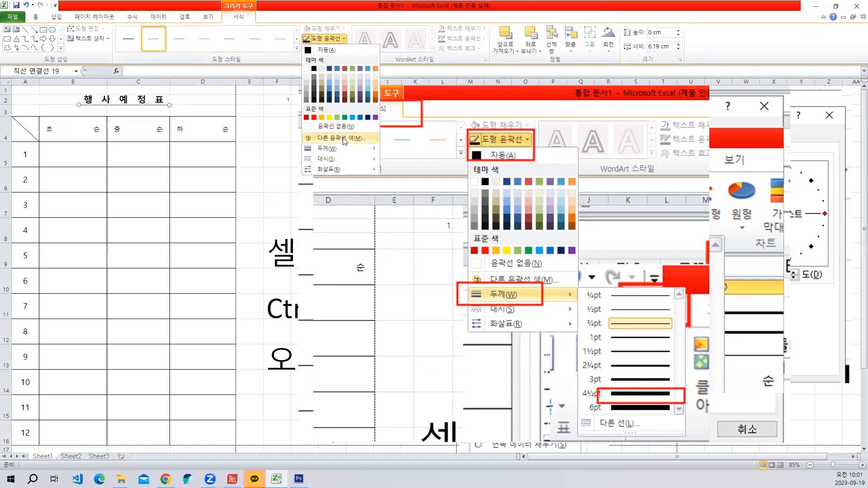
pyautogui.moveTo(340, 148)
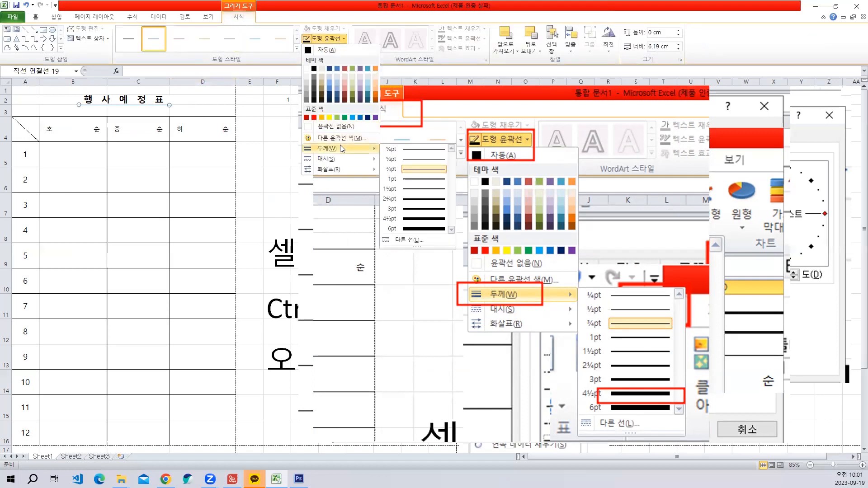
pyautogui.click(425, 220)
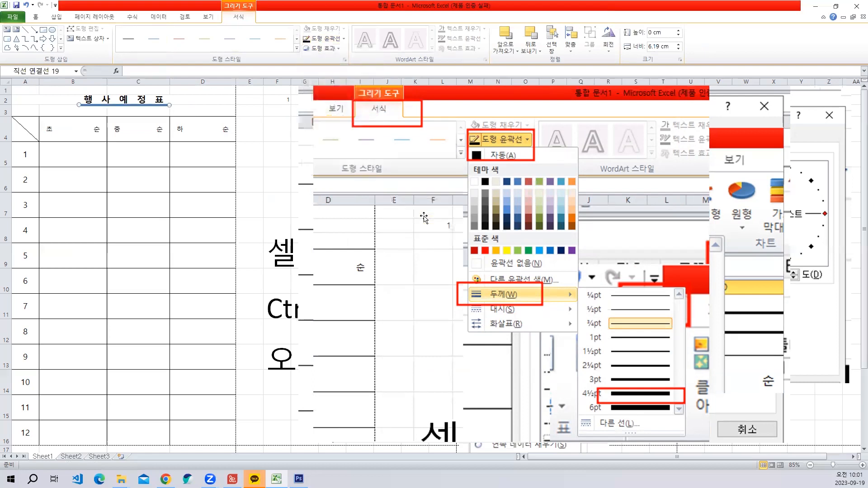
pyautogui.click(199, 134)
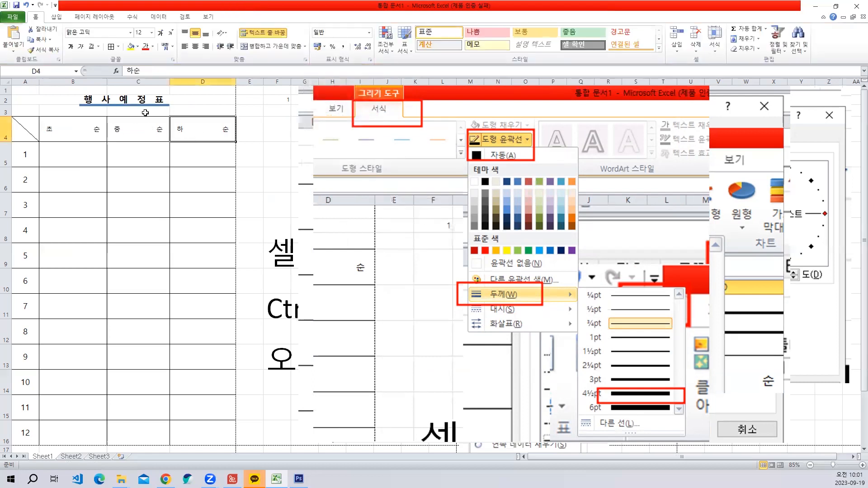
# - Capture the outline colour choices with red boxes around 서식, 도형 윤곽선 and 자동, and paste the picture beside the line weight settings, overlapping its upper right part
pyautogui.click(147, 105)
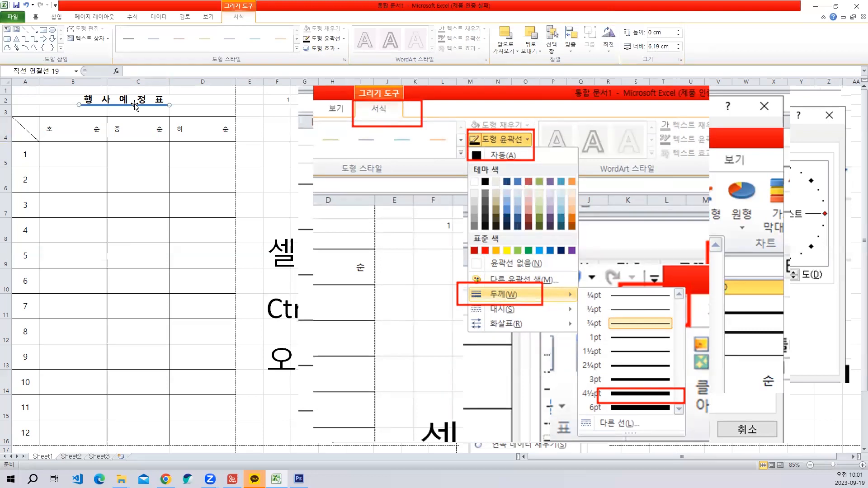
pyautogui.click(327, 38)
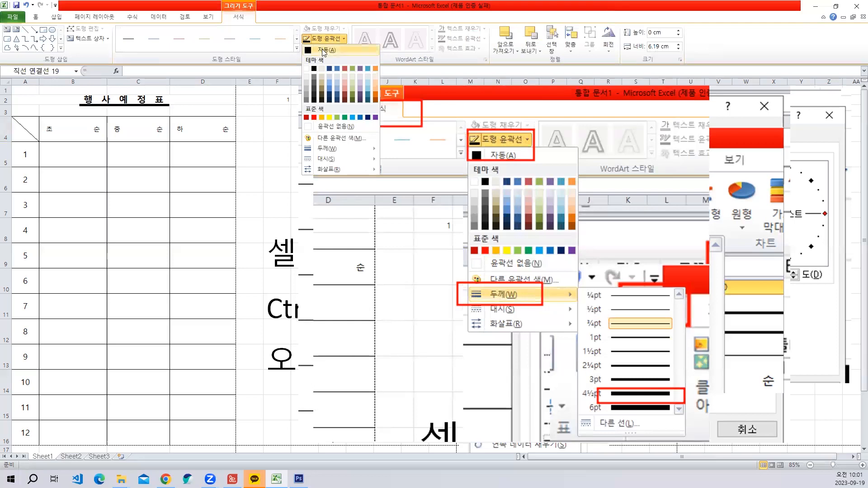
pyautogui.press('shift+Print')
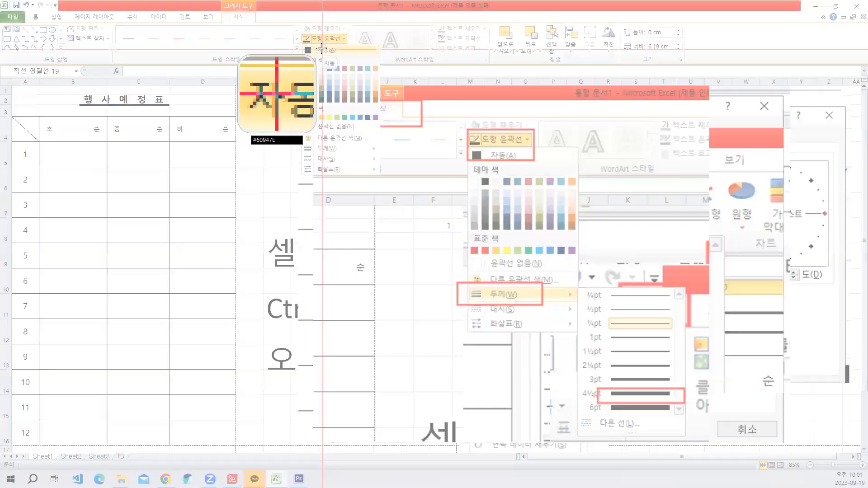
pyautogui.moveTo(183, 0); pyautogui.dragTo(392, 83)
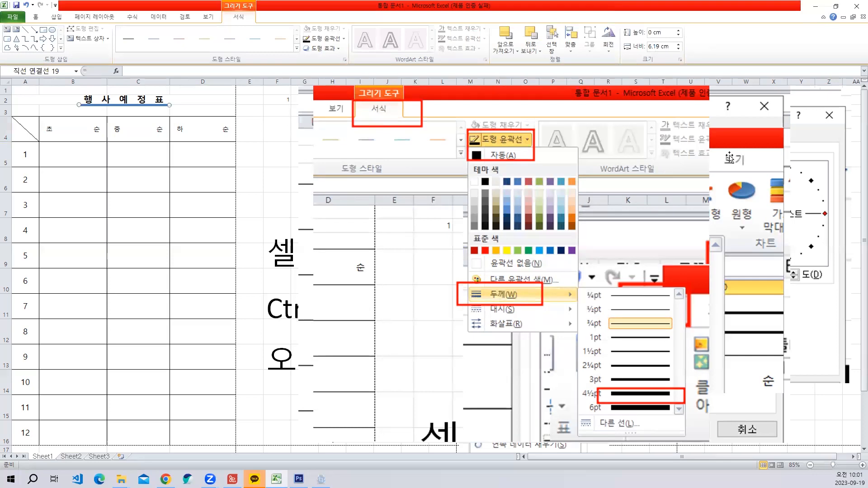
pyautogui.hotkey('ctrl', 'v')
pyautogui.moveTo(188, 138); pyautogui.dragTo(638, 117)
pyautogui.moveTo(637, 152); pyautogui.dragTo(664, 155)
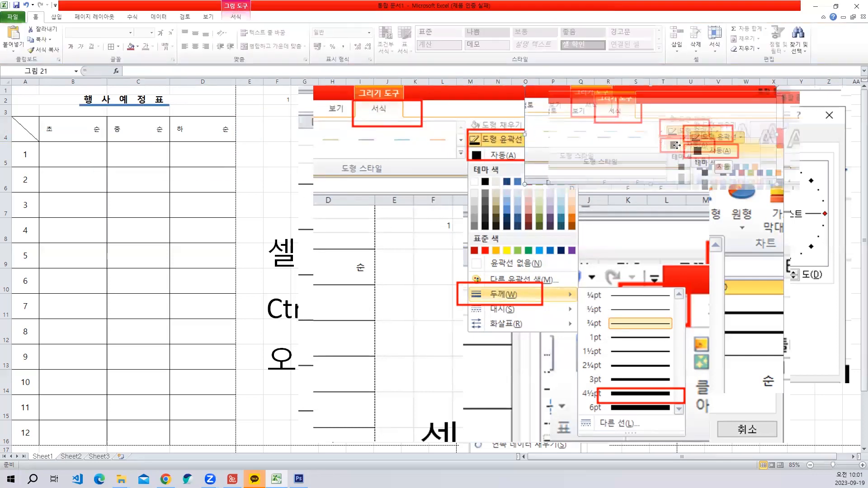
# - Set the title underline's outline colour to 자동 and compare it with the title underline in the reference PDF
pyautogui.click(135, 105)
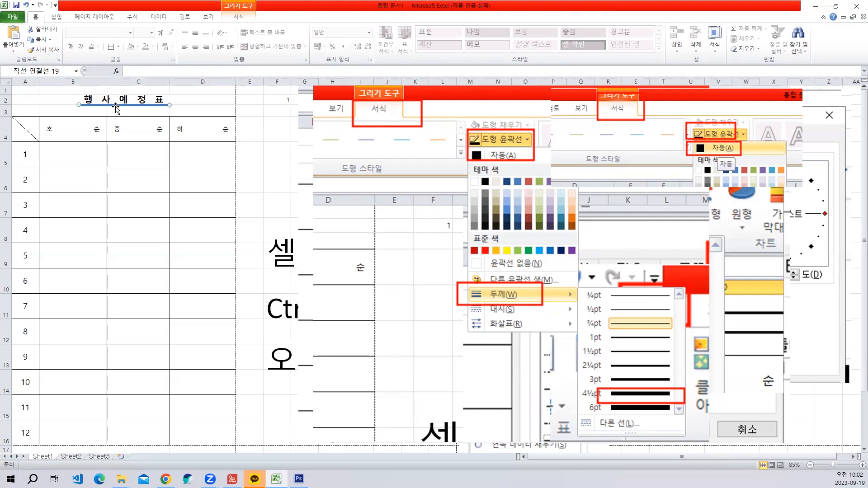
pyautogui.click(238, 16)
pyautogui.click(325, 38)
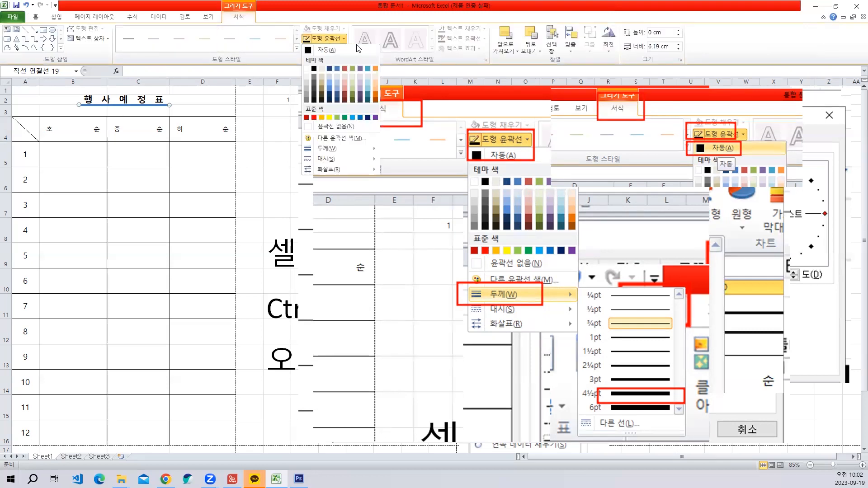
pyautogui.click(330, 51)
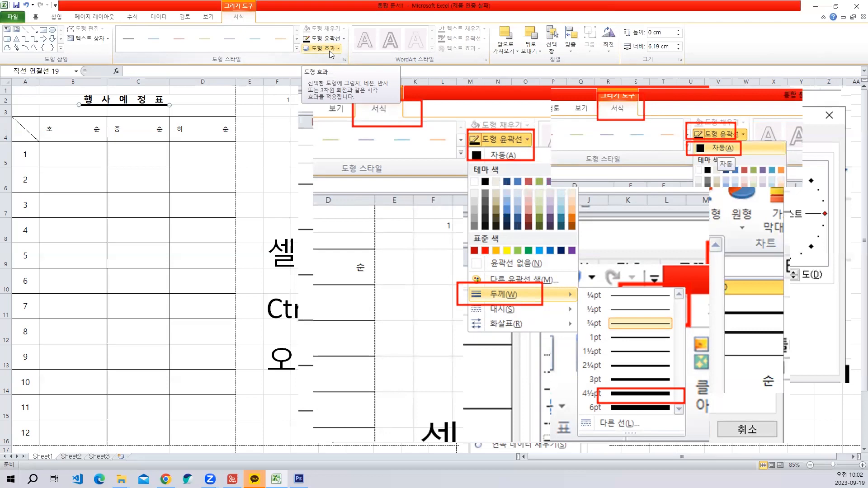
pyautogui.click(165, 112)
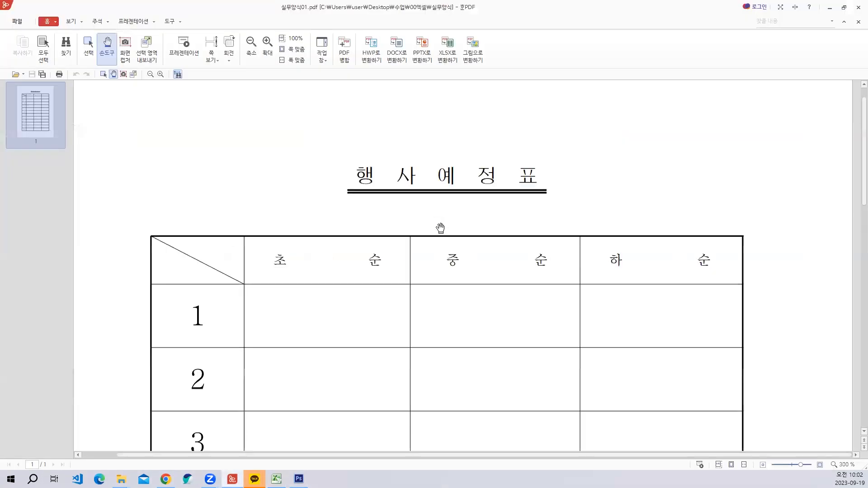
pyautogui.scroll(2, 438, 228)
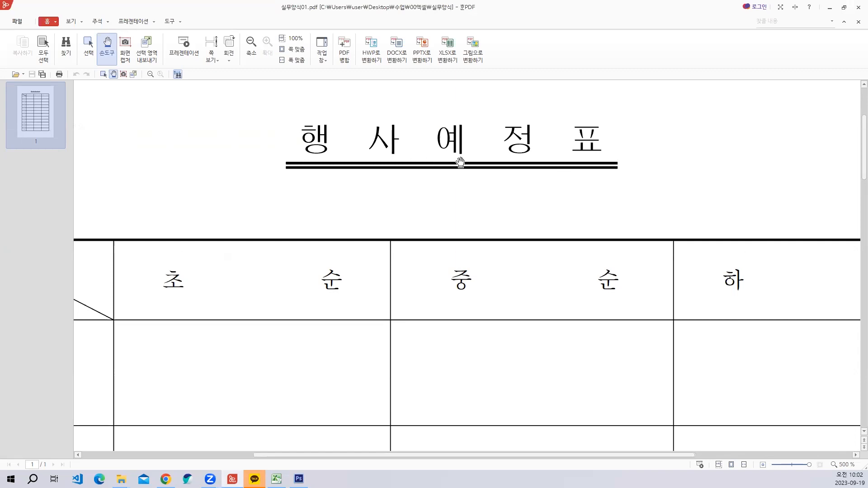
pyautogui.click(830, 7)
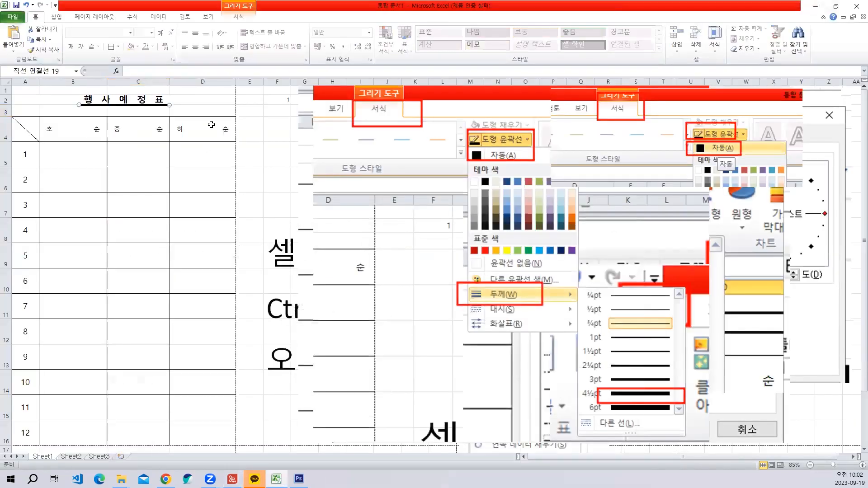
pyautogui.click(175, 155)
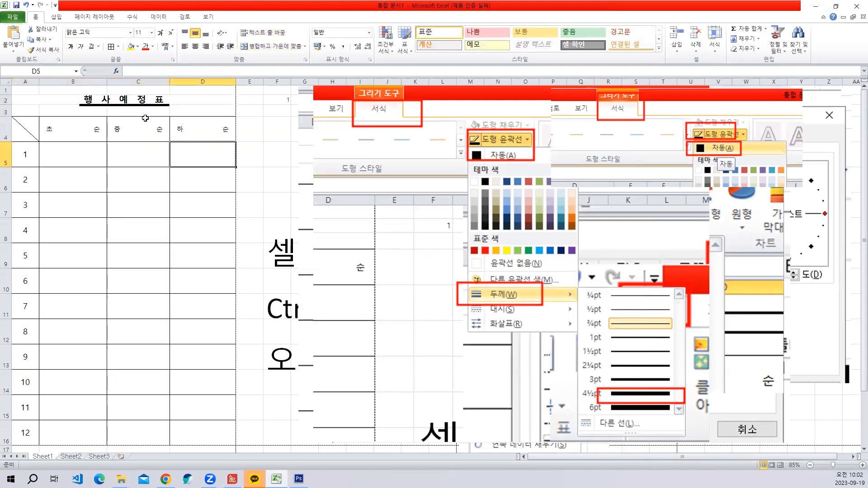
pyautogui.click(133, 105)
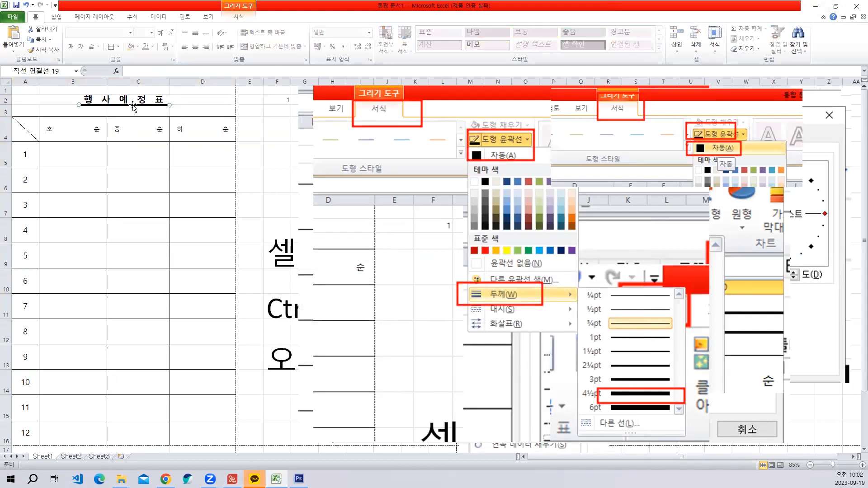
pyautogui.rightClick(133, 106)
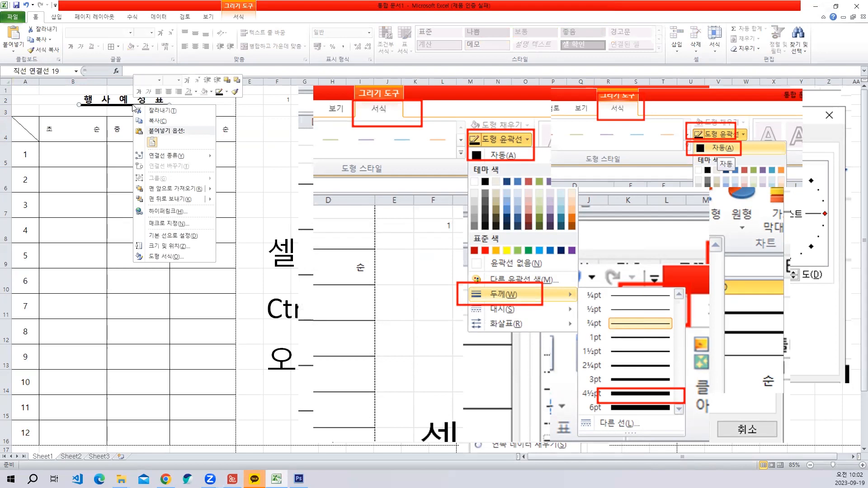
pyautogui.hotkey('ctrl', 'shift', 'c')
pyautogui.moveTo(54, 77); pyautogui.dragTo(213, 292)
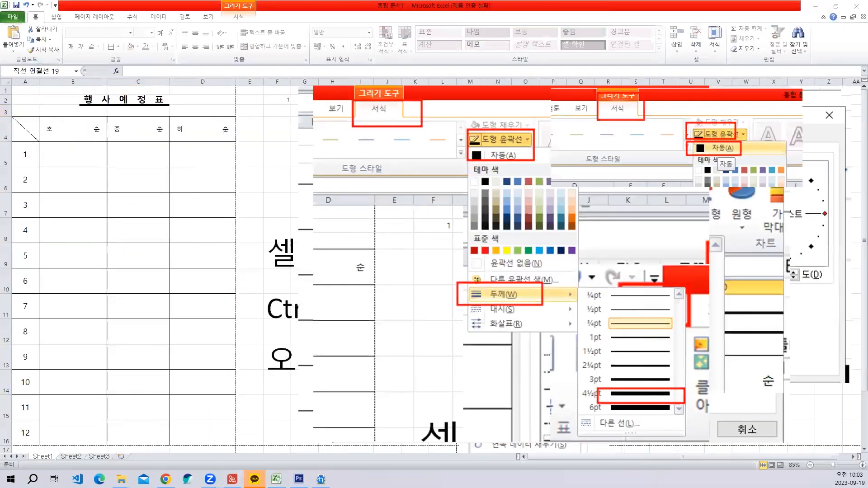
pyautogui.hotkey('ctrl', 'v')
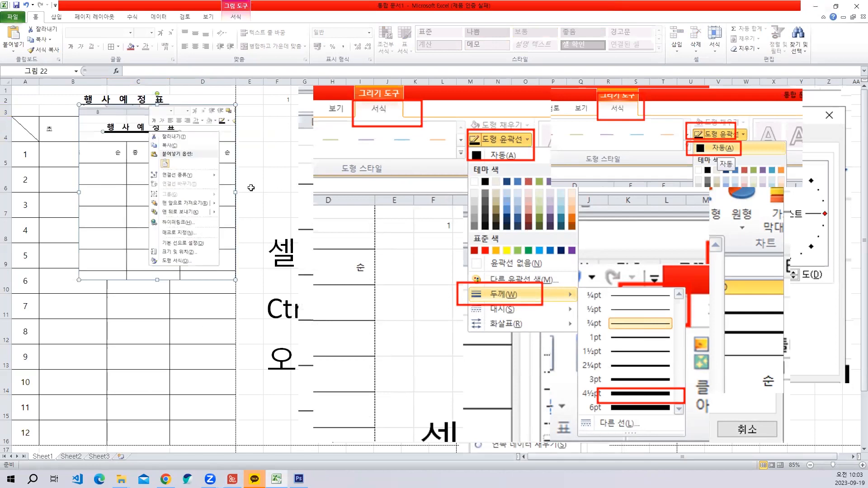
pyautogui.moveTo(231, 188); pyautogui.dragTo(478, 188)
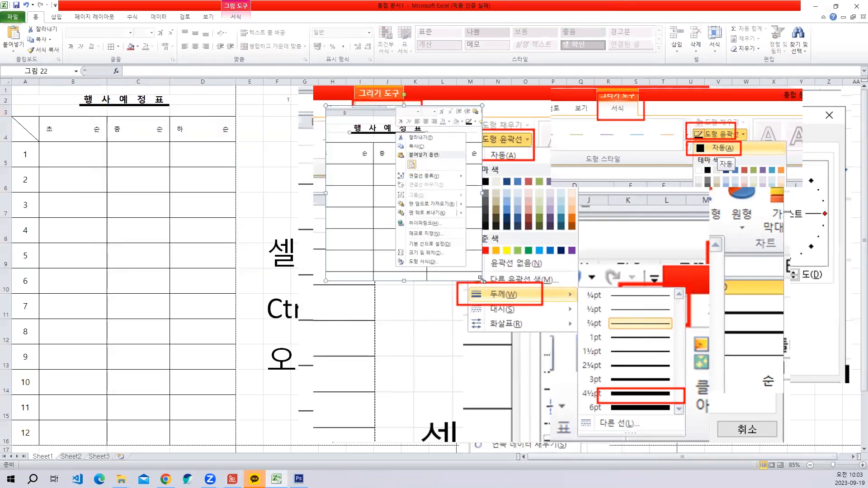
pyautogui.moveTo(483, 281); pyautogui.dragTo(623, 438)
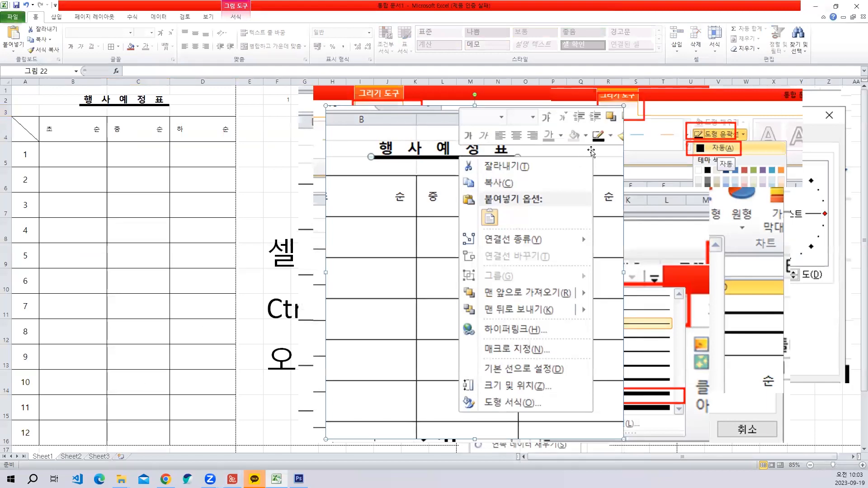
pyautogui.press('Delete')
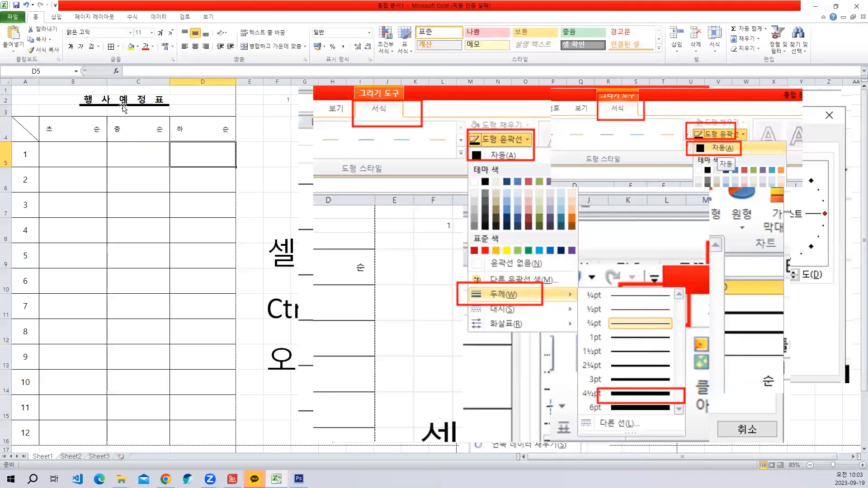
# - Capture the title underline's context menu, labelled 마우스 오른쪽 버튼 with a red box around 도형 서식, and paste it enlarged beside the table
pyautogui.click(123, 105)
pyautogui.rightClick(122, 106)
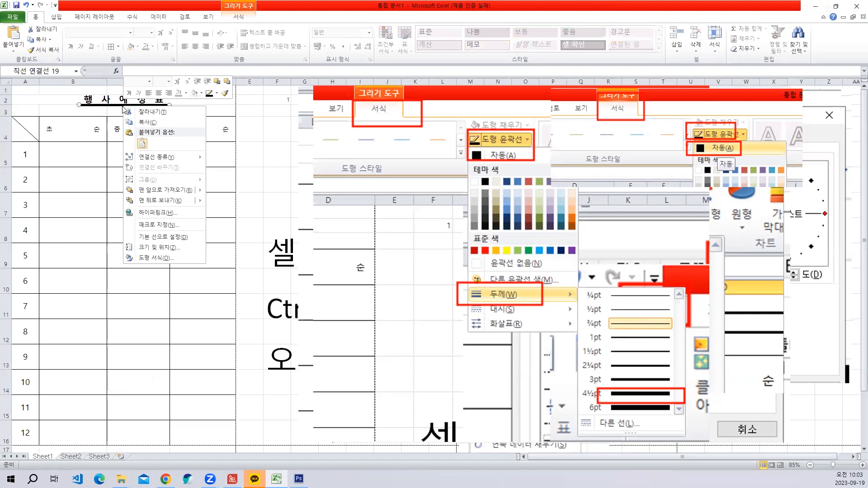
pyautogui.press('Print')
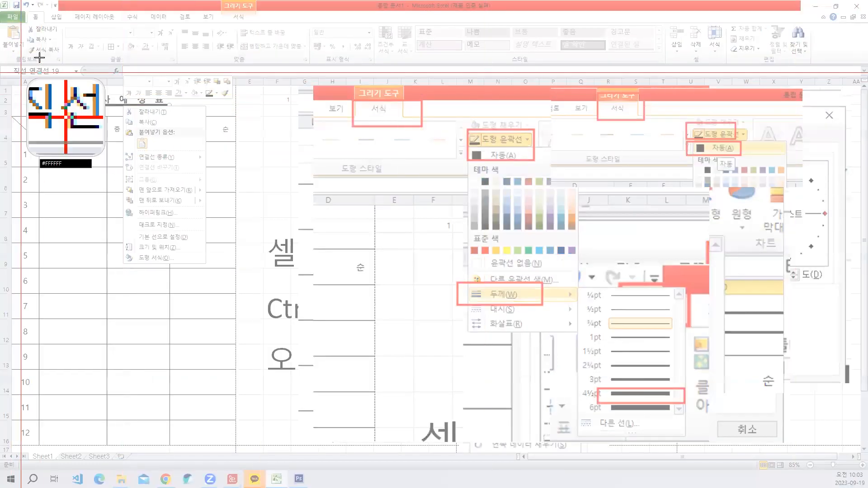
pyautogui.moveTo(79, 63); pyautogui.dragTo(98, 91)
pyautogui.moveTo(193, 235); pyautogui.dragTo(232, 254)
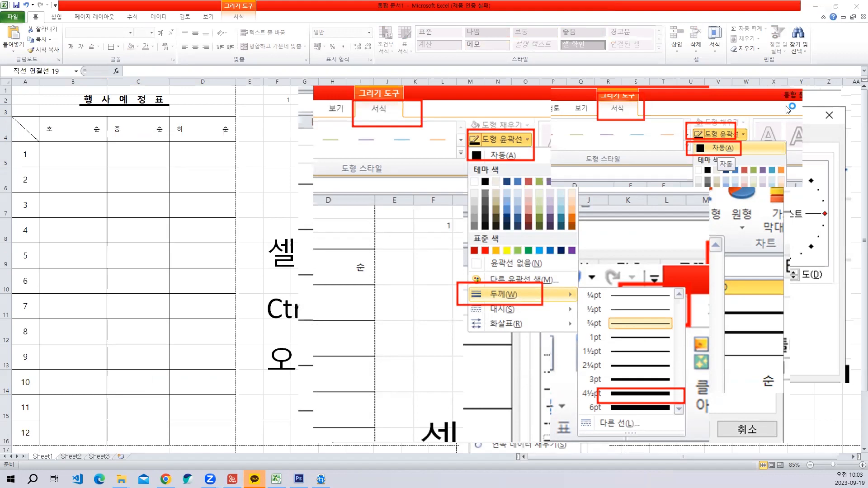
pyautogui.hotkey('ctrl', 'v')
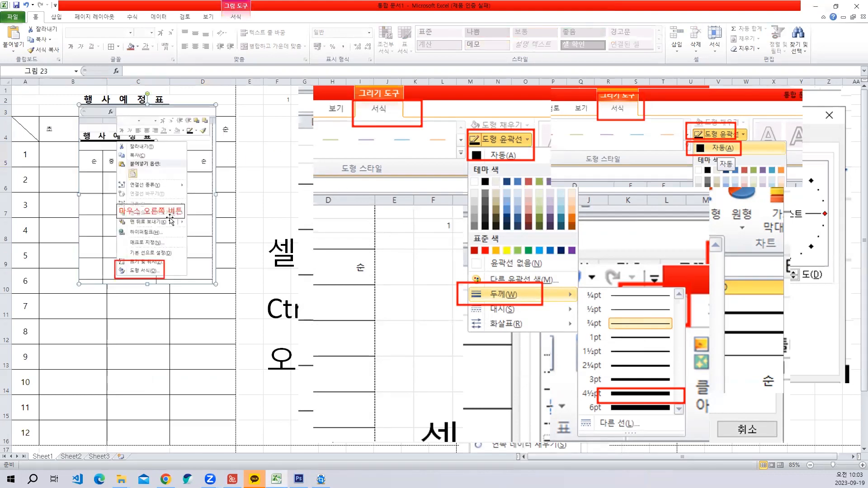
pyautogui.moveTo(167, 217); pyautogui.dragTo(360, 213)
pyautogui.moveTo(409, 280); pyautogui.dragTo(505, 406)
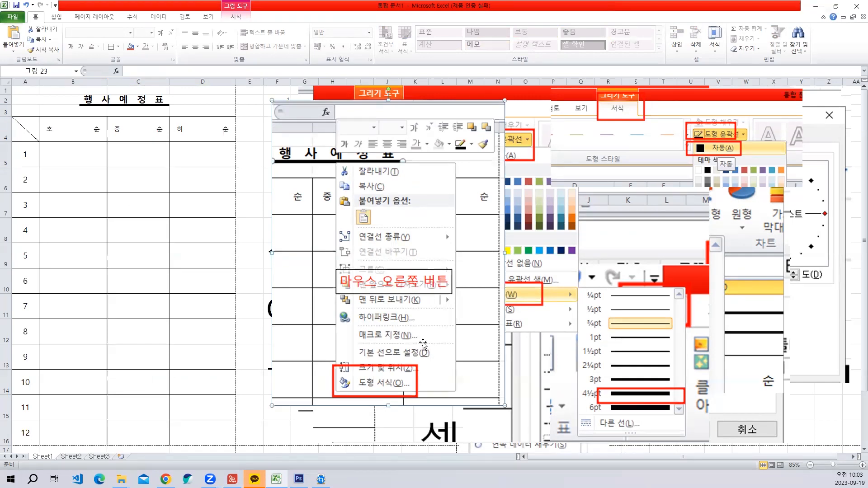
# - Open the title underline's 선 스타일 settings and capture the 겹선 종류 choices with red boxes around 선 스타일, 겹선 종류 and 이중
pyautogui.click(127, 108)
pyautogui.rightClick(126, 108)
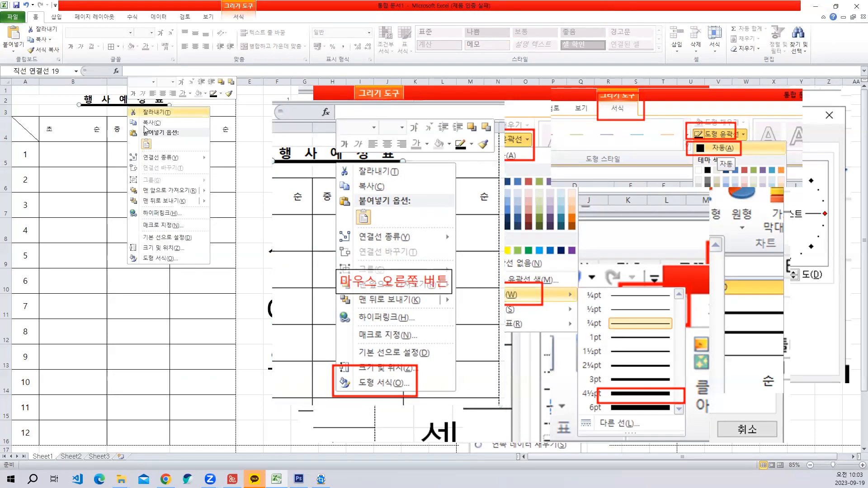
pyautogui.click(162, 259)
pyautogui.click(337, 174)
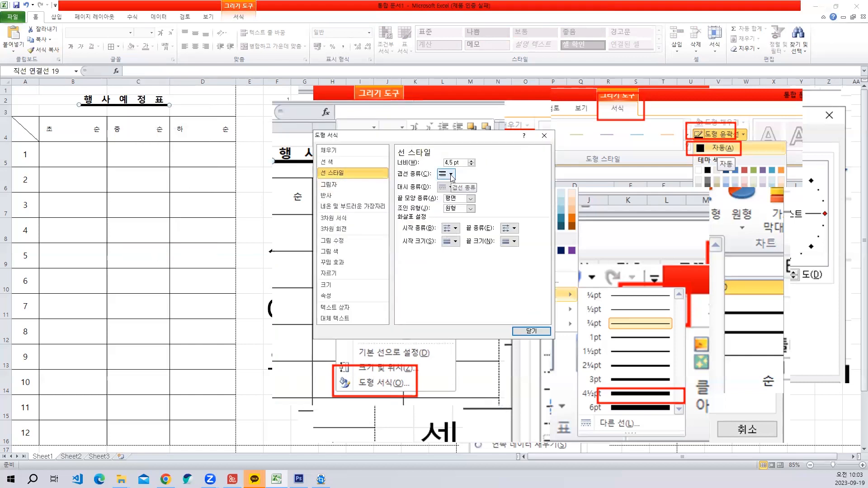
pyautogui.click(446, 173)
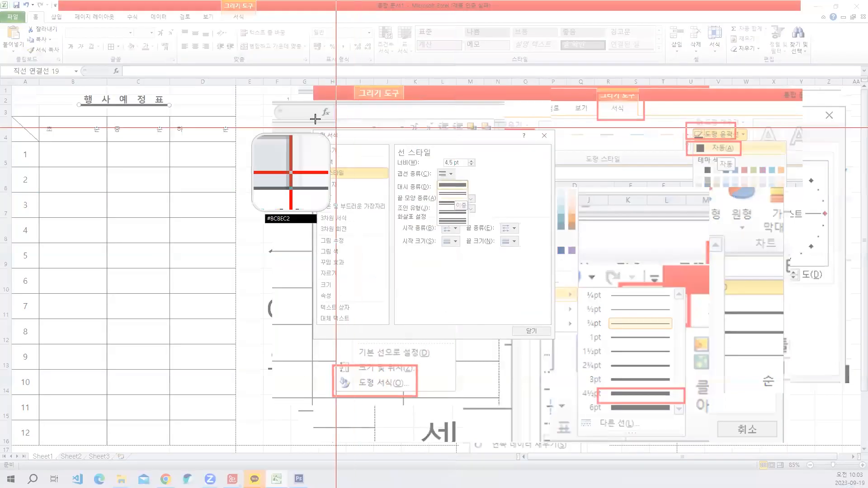
pyautogui.moveTo(313, 118); pyautogui.dragTo(415, 208)
pyautogui.moveTo(346, 160); pyautogui.dragTo(460, 237)
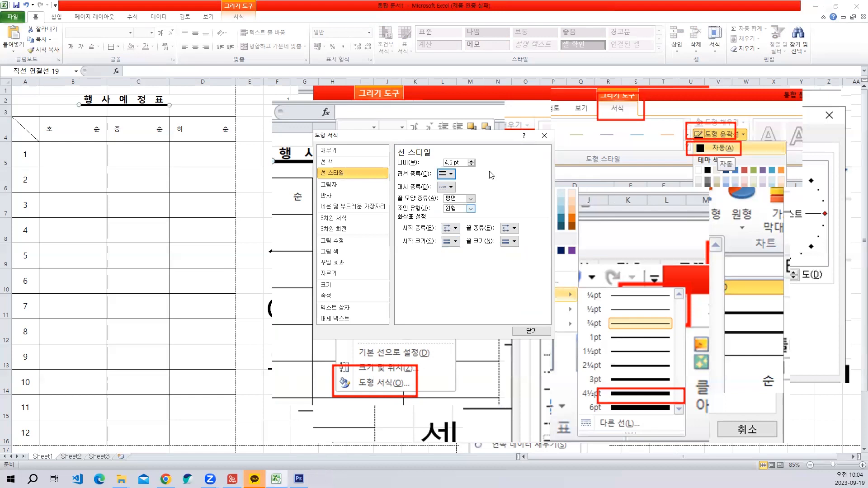
# - Set the compound type (겹선 종류) of the title underline to 이중 and close its format settings
pyautogui.click(449, 173)
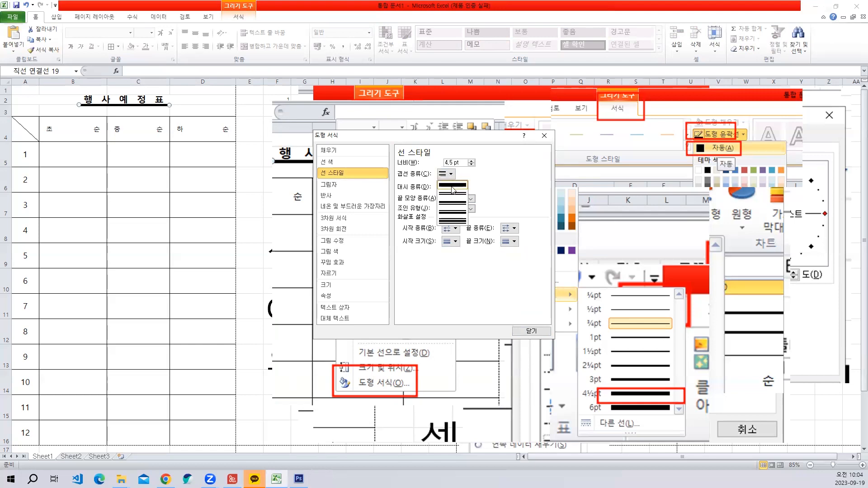
pyautogui.click(452, 193)
pyautogui.click(537, 331)
# - Paste the captured 선 스타일 picture and place it enlarged beside the context menu picture
pyautogui.hotkey('ctrl', 'v')
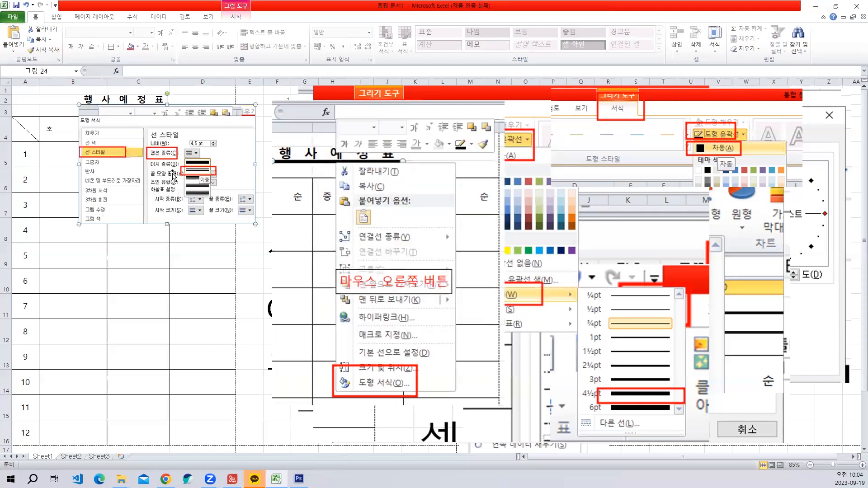
pyautogui.moveTo(173, 176); pyautogui.dragTo(526, 176)
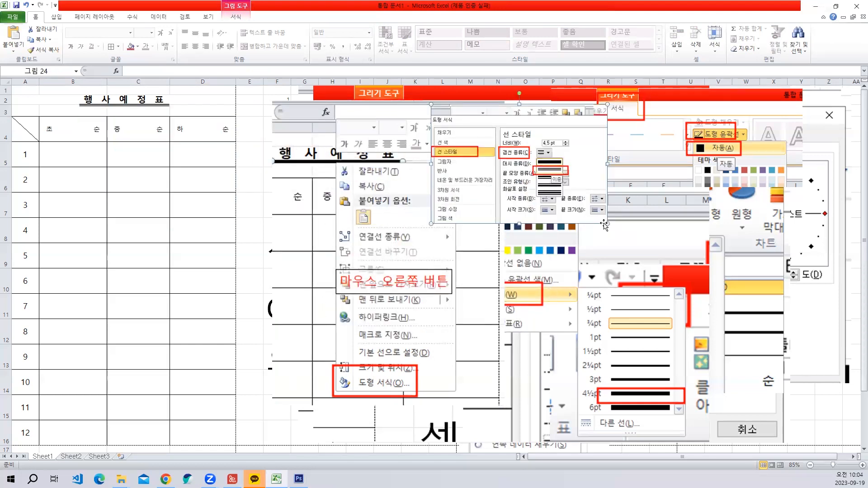
pyautogui.moveTo(649, 254); pyautogui.dragTo(781, 341)
pyautogui.moveTo(484, 256); pyautogui.dragTo(516, 245)
pyautogui.moveTo(436, 264); pyautogui.dragTo(436, 263)
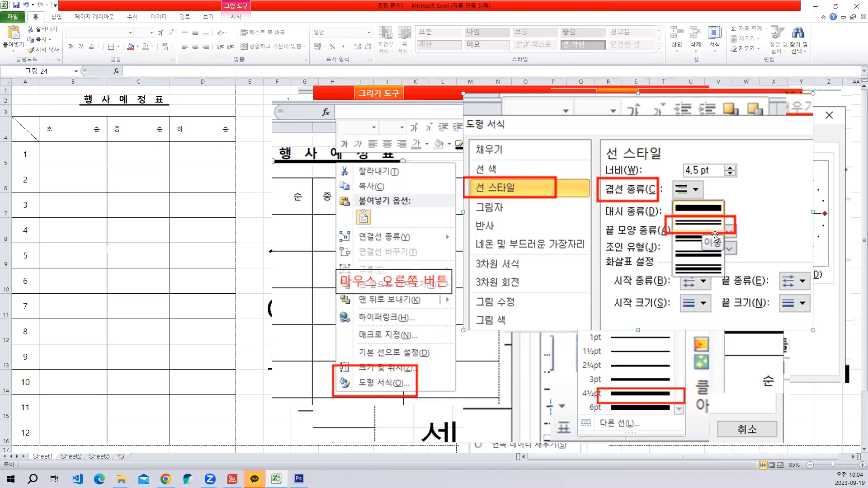
# - Open the sheet's print preview, capture the previewed page, and paste the picture over the middle of the documentation pictures
pyautogui.click(158, 260)
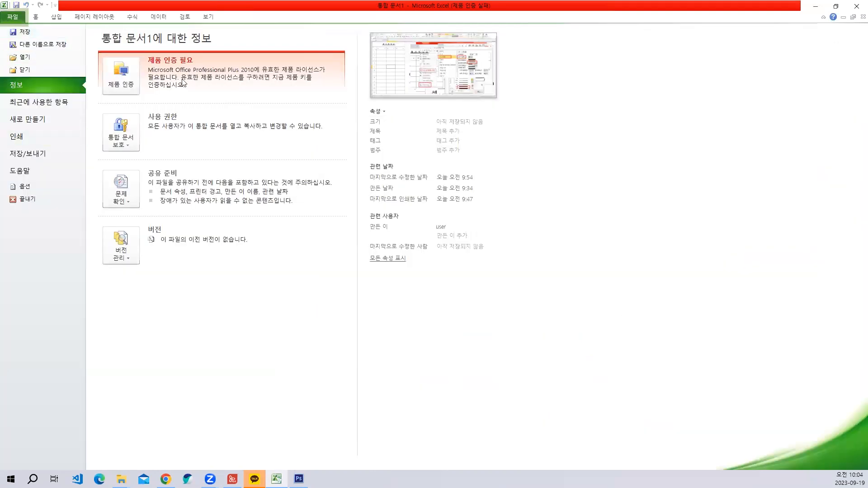
pyautogui.click(19, 136)
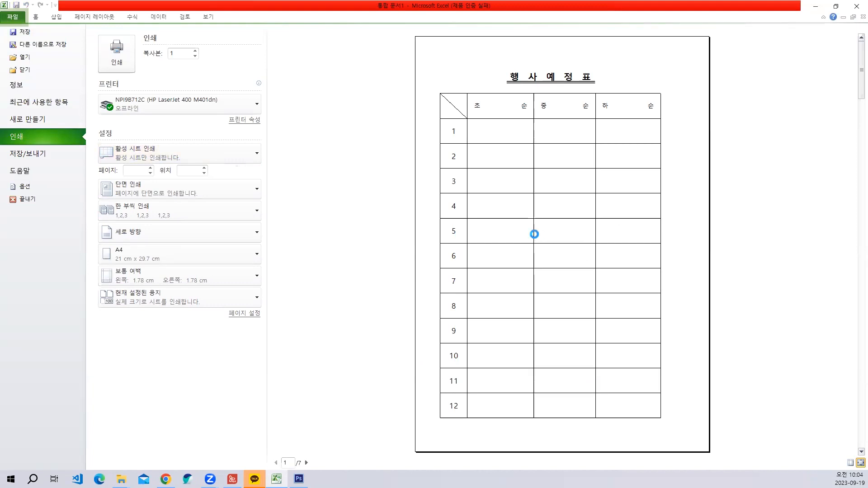
pyautogui.press('Print')
pyautogui.moveTo(414, 33); pyautogui.dragTo(712, 451)
pyautogui.click(277, 479)
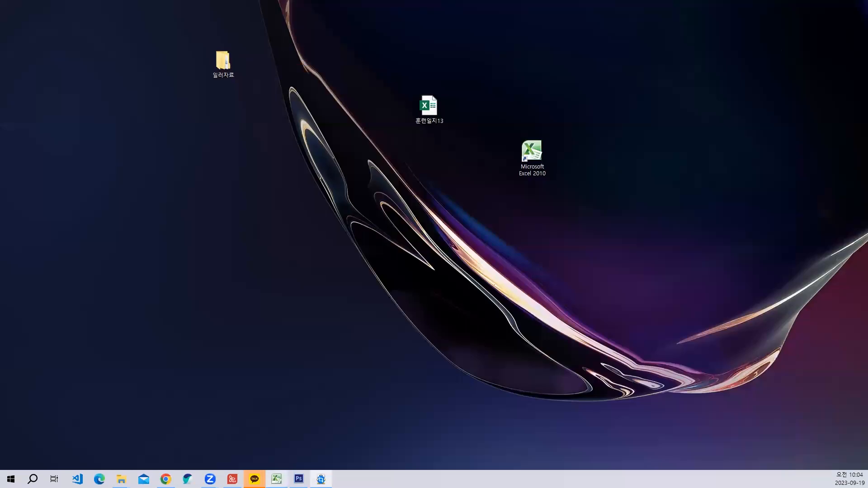
pyautogui.click(277, 479)
pyautogui.press('Escape')
pyautogui.hotkey('ctrl', 'v')
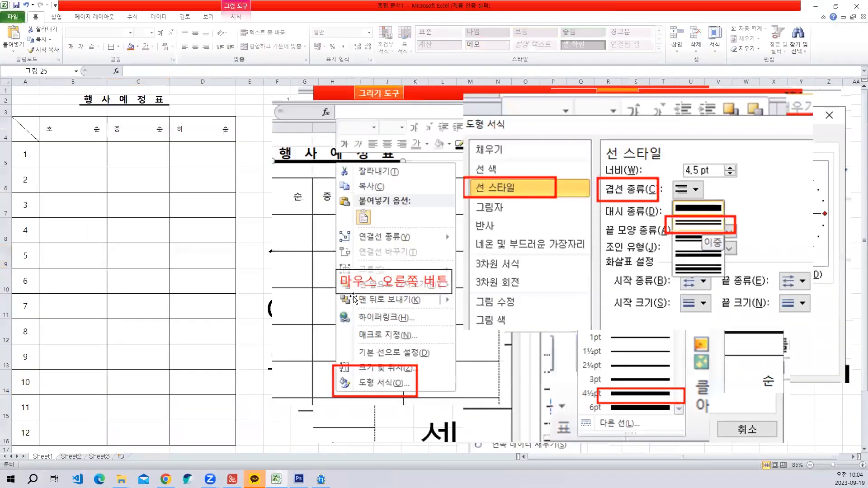
pyautogui.moveTo(480, 227); pyautogui.dragTo(531, 215)
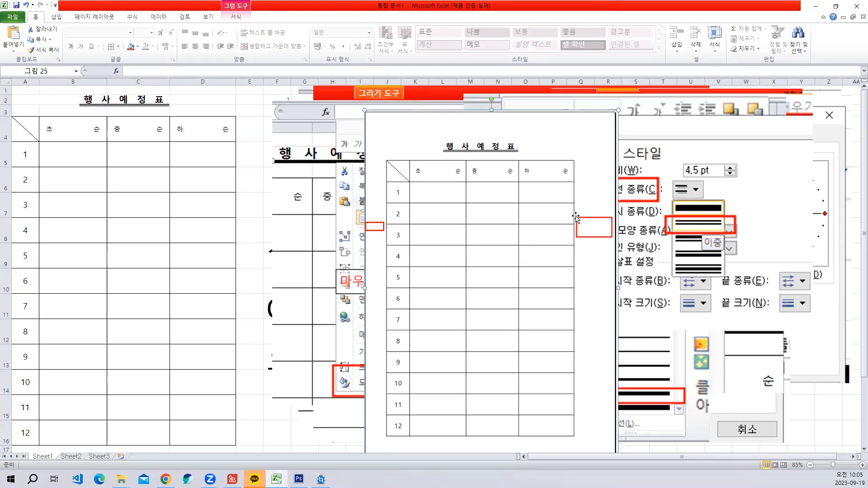
# - Deselect the pasted page picture and display the 페이지 레이아웃 commands
pyautogui.click(149, 189)
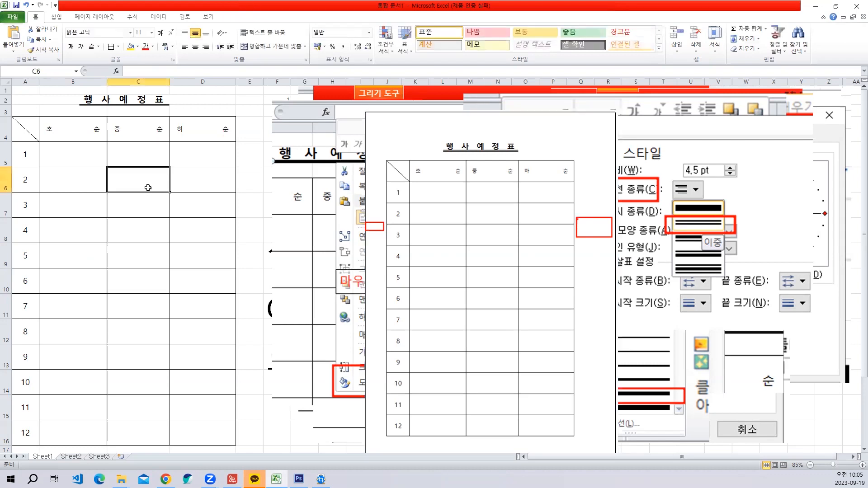
pyautogui.click(109, 21)
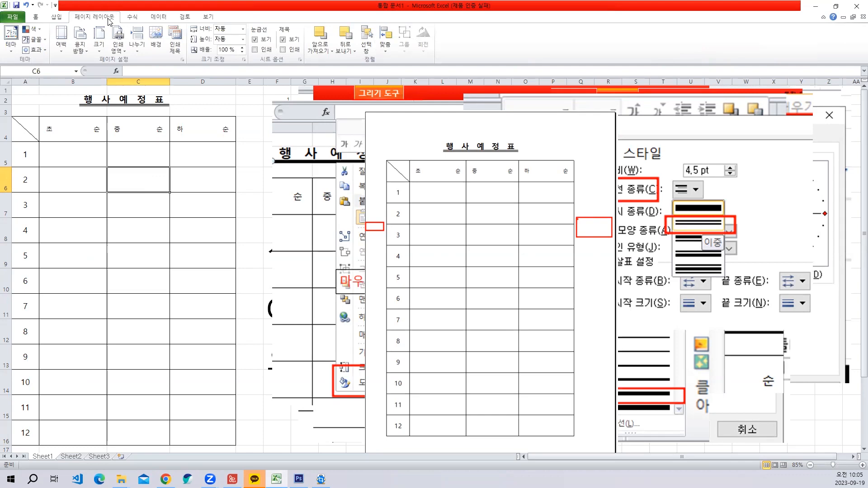
pyautogui.hotkey('ctrl', 'shift', 'c')
pyautogui.moveTo(0, 0); pyautogui.dragTo(203, 74)
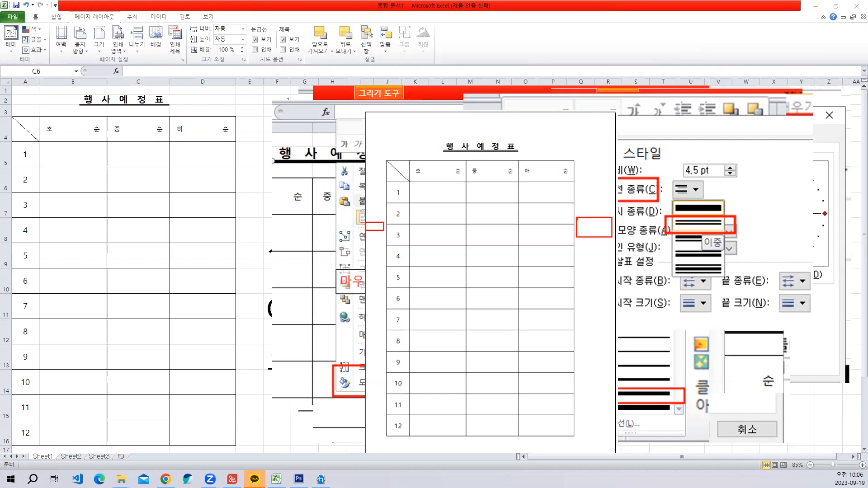
pyautogui.hotkey('ctrl', 'v')
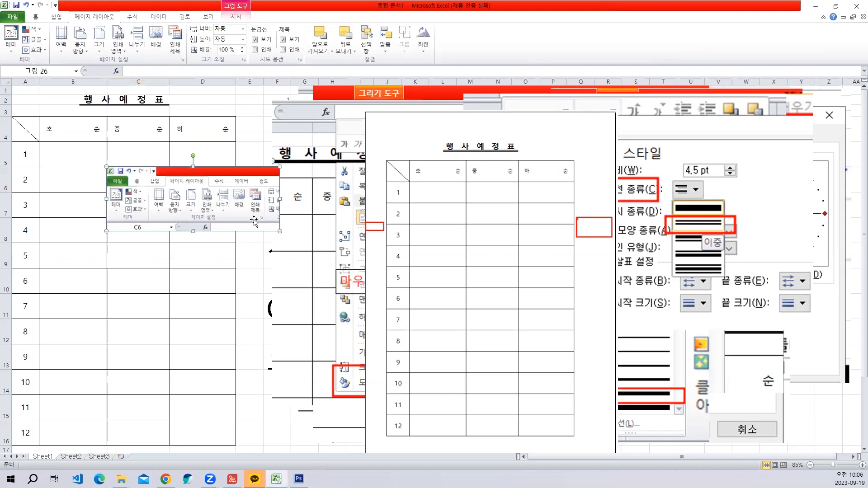
pyautogui.moveTo(251, 214); pyautogui.dragTo(510, 225)
pyautogui.press('Delete')
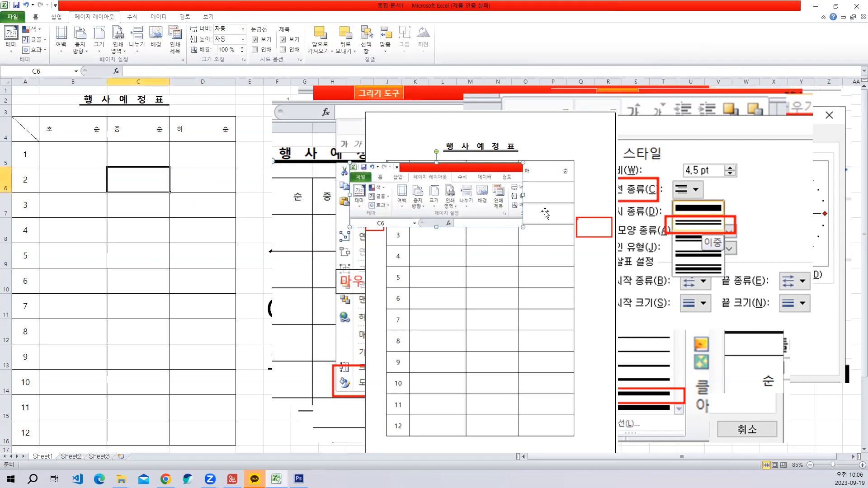
# - Capture the page layout commands with red boxes around 페이지 레이아웃 and the 페이지 설정 launcher, and paste the picture enlarged over the page picture
pyautogui.press('Print')
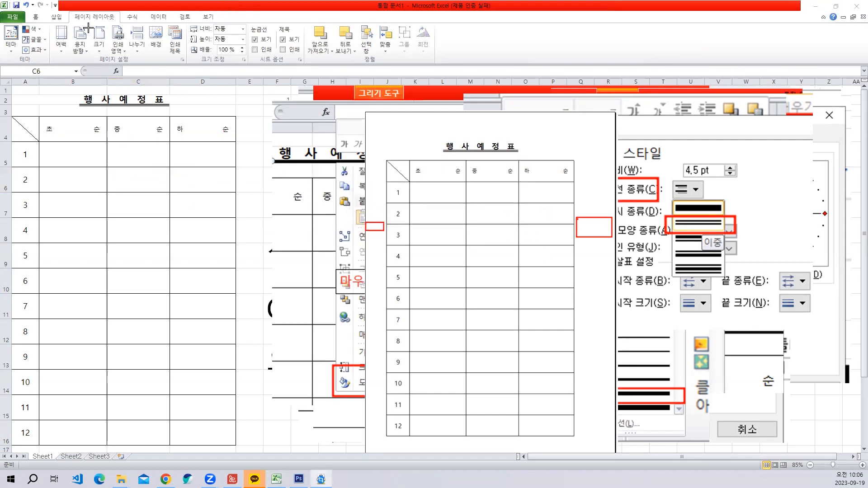
pyautogui.moveTo(47, 6); pyautogui.dragTo(248, 84)
pyautogui.hotkey('ctrl', 'v')
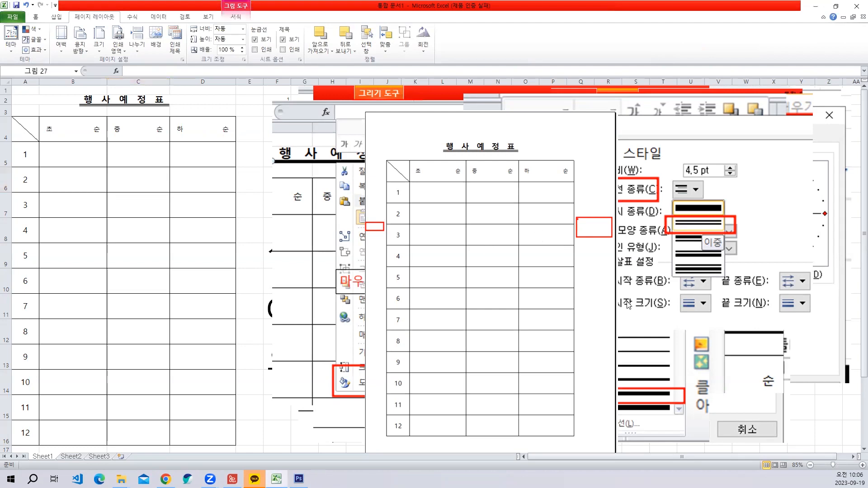
pyautogui.moveTo(239, 216); pyautogui.dragTo(428, 160)
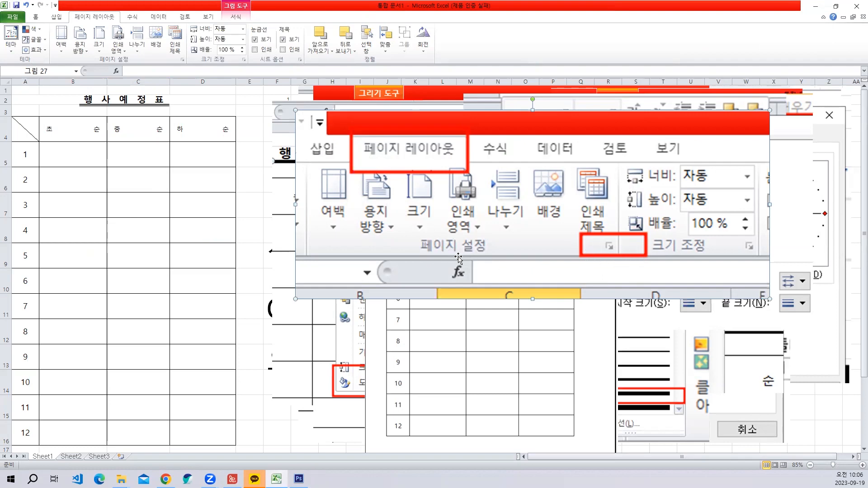
# - Open the page setup's 여백 settings and turn on 가로 under 페이지 가운데 맞춤
pyautogui.click(136, 138)
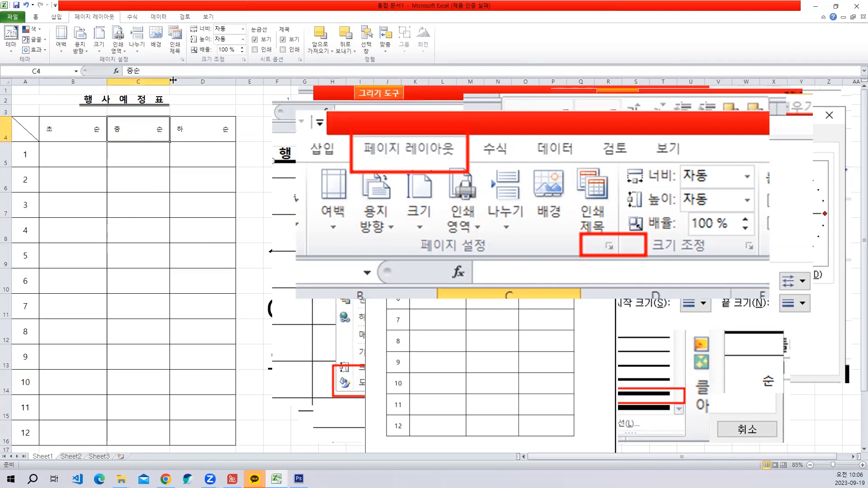
pyautogui.click(183, 59)
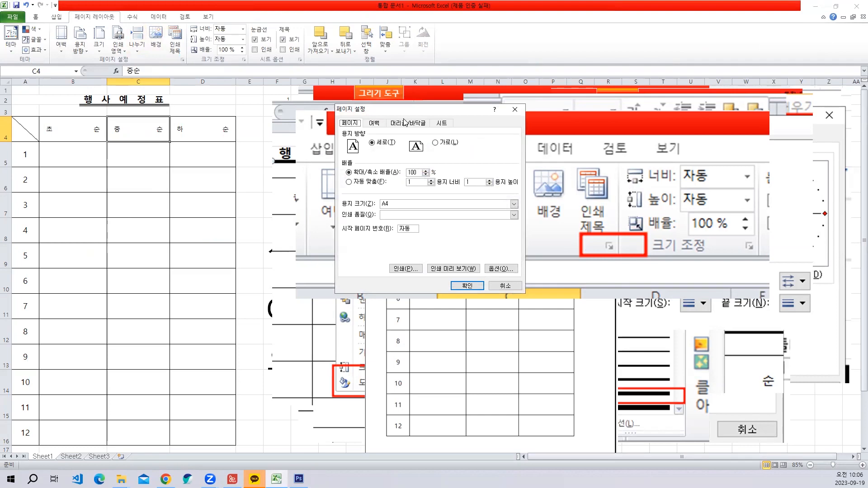
pyautogui.moveTo(405, 109); pyautogui.dragTo(273, 58)
pyautogui.click(242, 72)
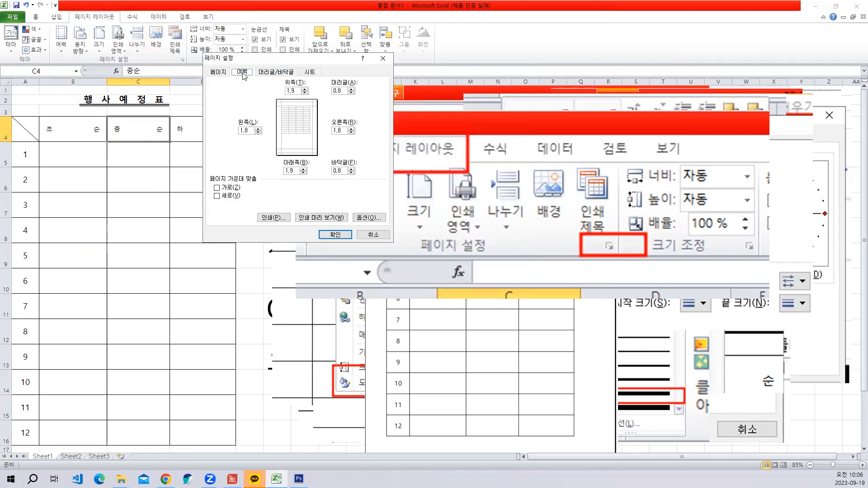
pyautogui.click(235, 188)
# - Capture the page setup with red boxes around 여백 and 가로, apply the settings, and paste the picture enlarged below the page layout picture
pyautogui.hotkey('ctrl', 'shift', 'c')
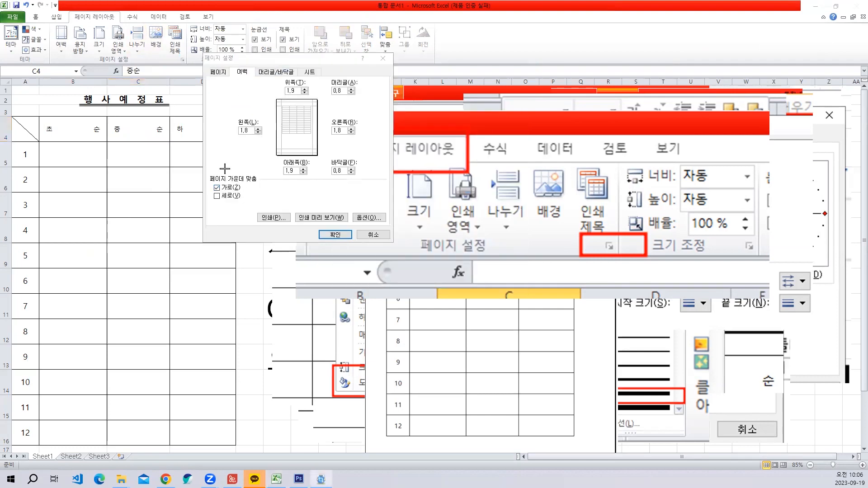
pyautogui.moveTo(187, 42); pyautogui.dragTo(401, 245)
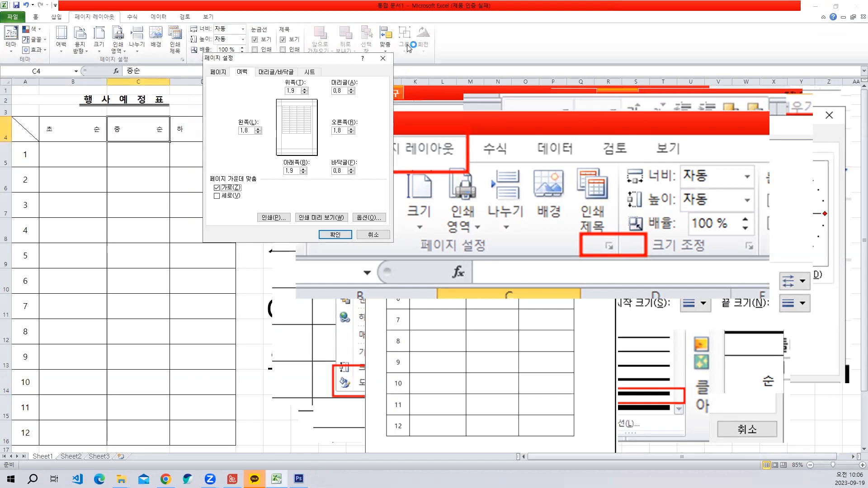
pyautogui.click(333, 235)
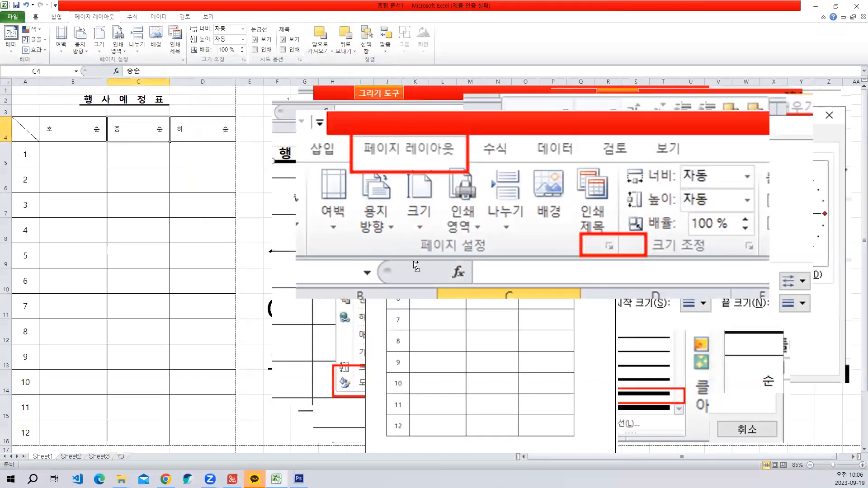
pyautogui.hotkey('ctrl', 'v')
pyautogui.moveTo(282, 287); pyautogui.dragTo(555, 440)
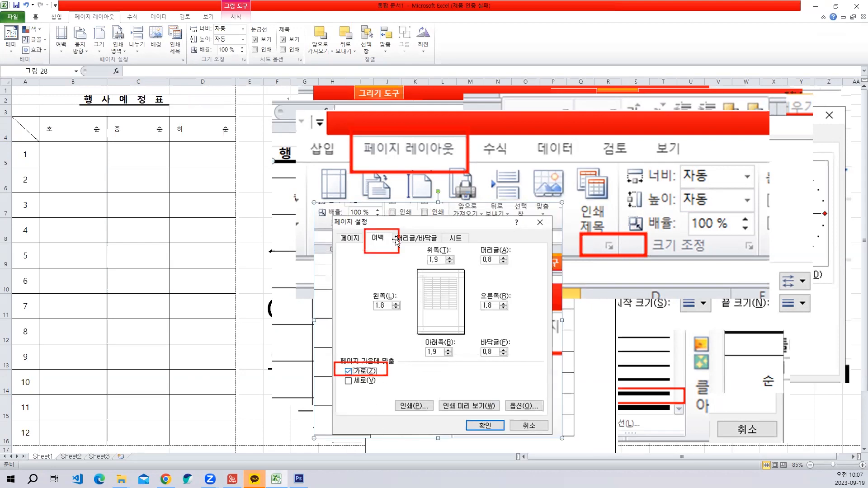
pyautogui.moveTo(455, 253); pyautogui.dragTo(456, 274)
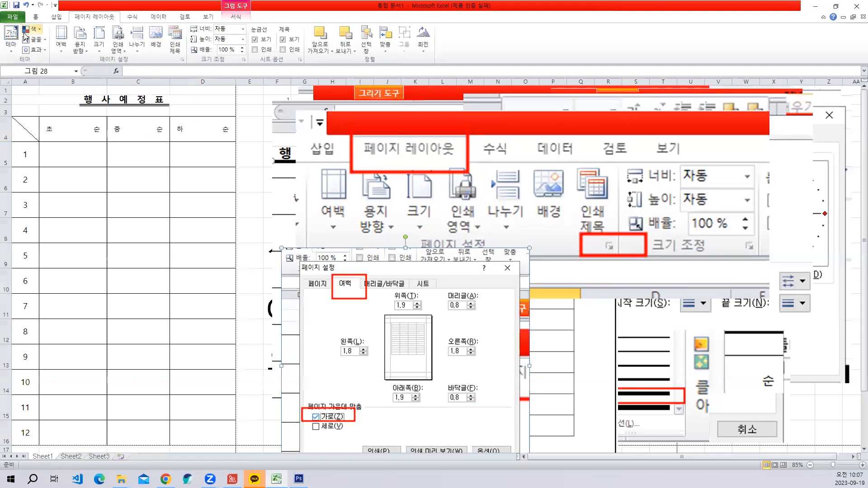
# - Open the print preview of the 행사예정표 sheet and capture the whole preview page
pyautogui.click(18, 20)
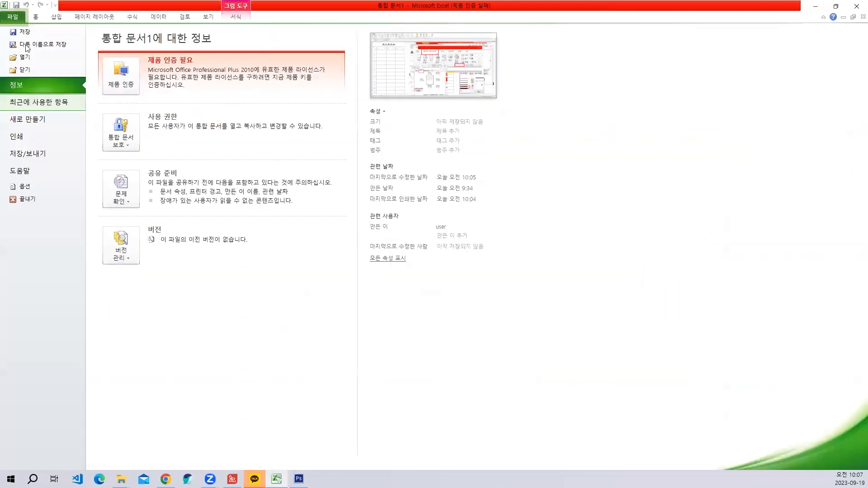
pyautogui.click(25, 139)
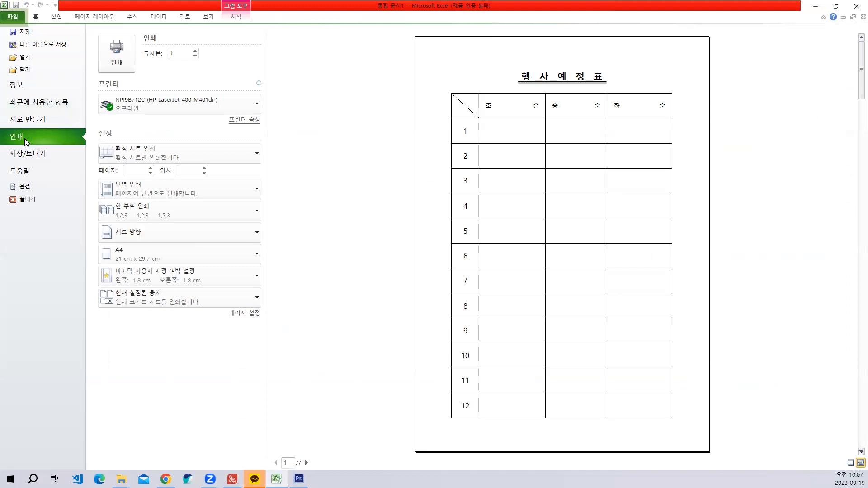
pyautogui.hotkey('ctrl', 'shift', 'c')
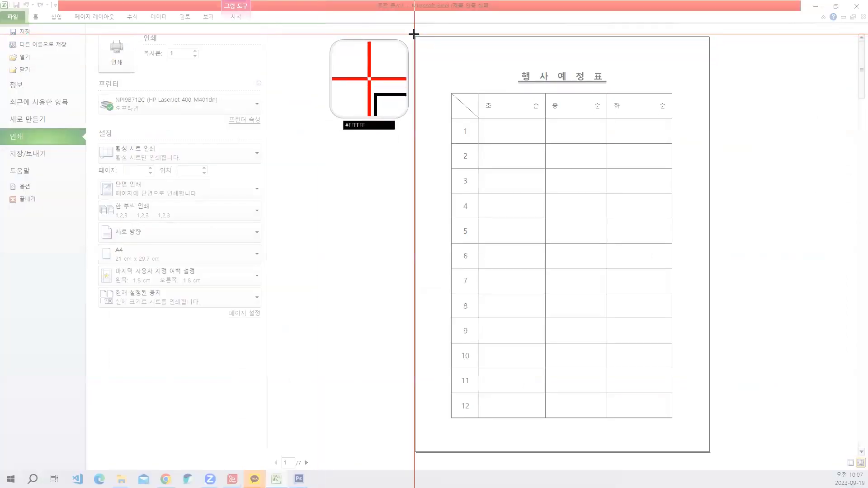
pyautogui.moveTo(414, 35); pyautogui.dragTo(711, 450)
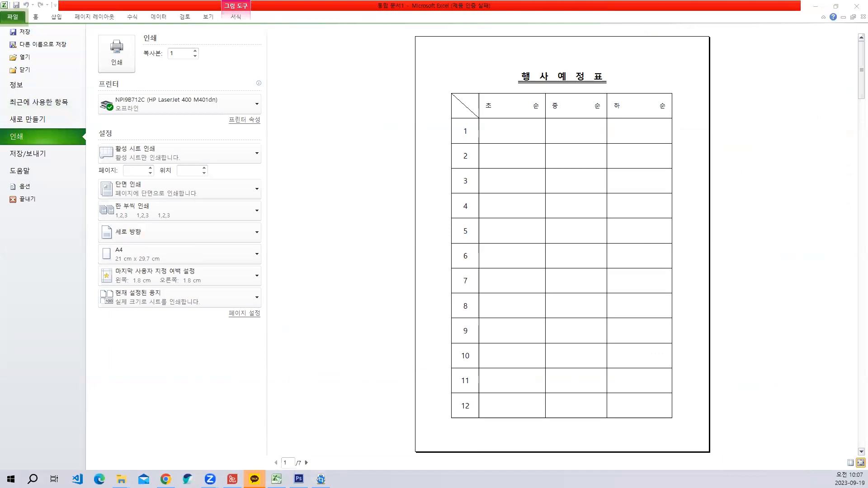
# - Return to the sheet, paste the print preview capture and place it over the page layout and page setup pictures
pyautogui.press('Escape')
pyautogui.hotkey('ctrl', 'v')
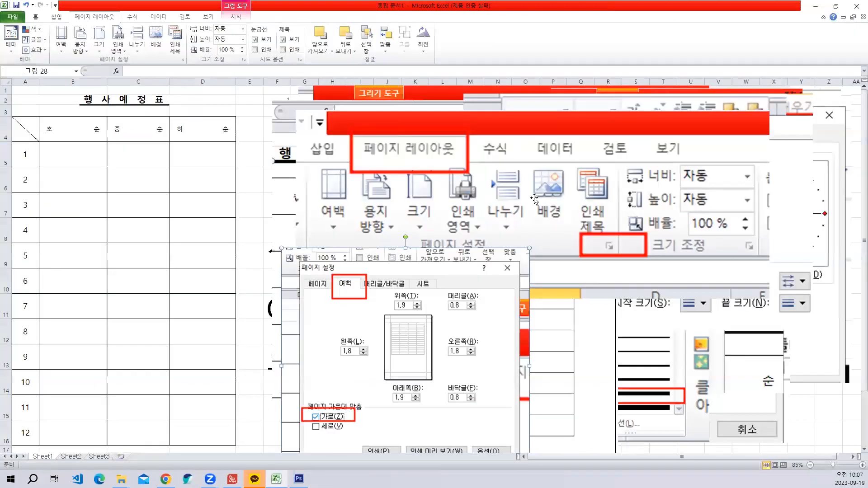
pyautogui.hotkey('ctrl', 'v')
pyautogui.moveTo(463, 364); pyautogui.dragTo(550, 238)
pyautogui.moveTo(429, 216); pyautogui.dragTo(444, 205)
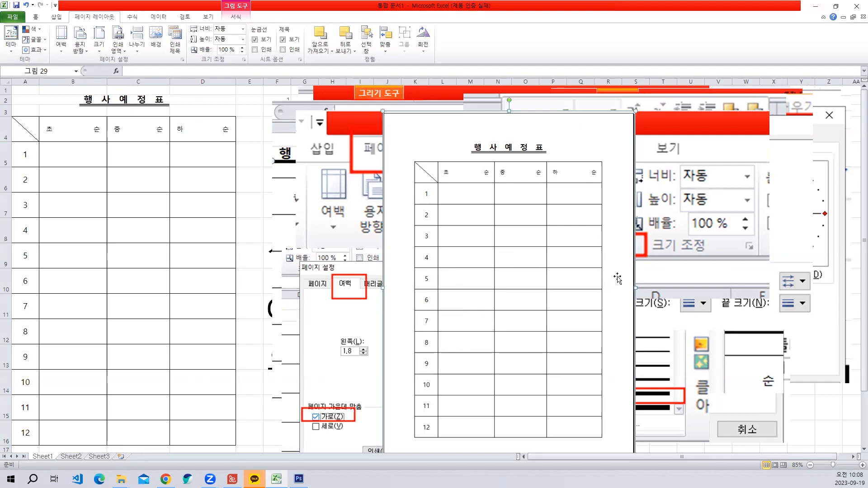
# - Review the 행사예정표 page in the print preview again and close the preview
pyautogui.click(164, 253)
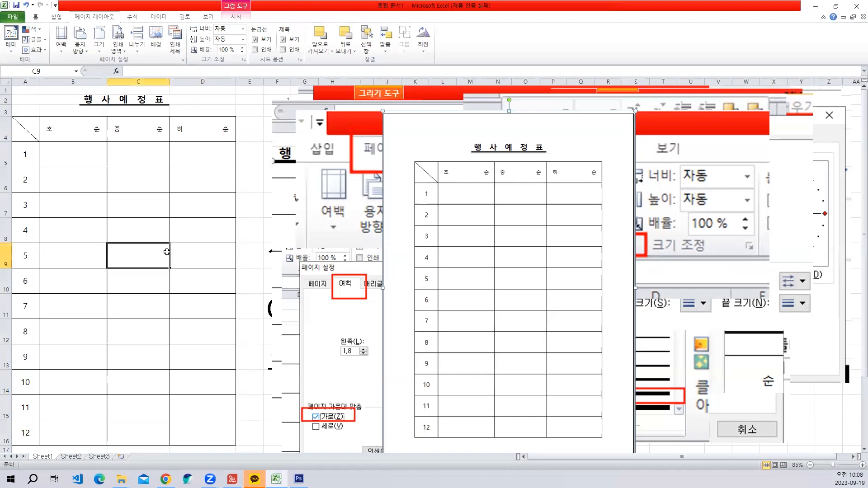
pyautogui.click(13, 17)
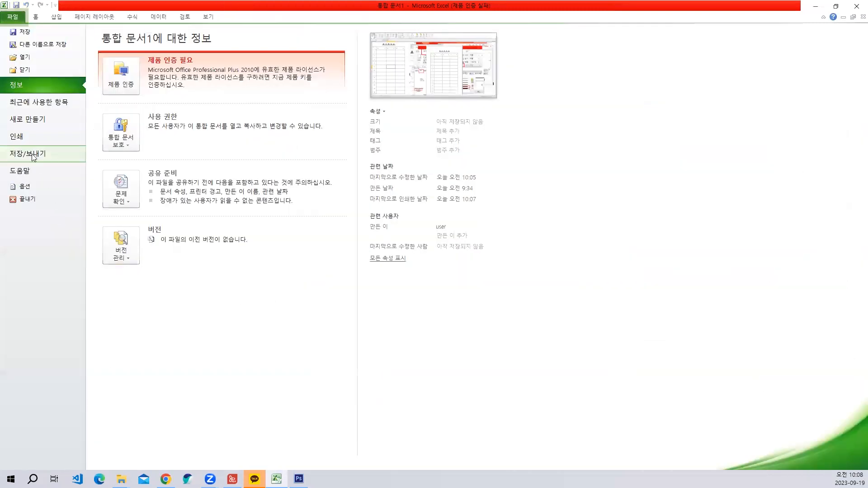
pyautogui.click(23, 138)
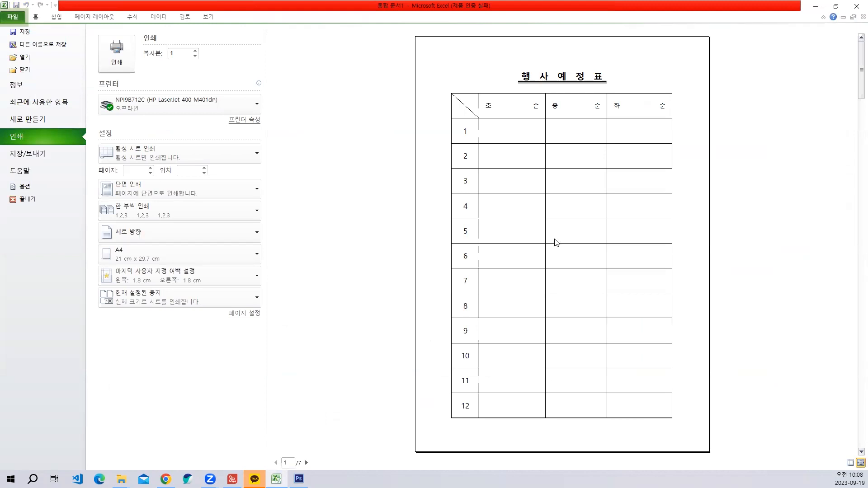
pyautogui.press('Escape')
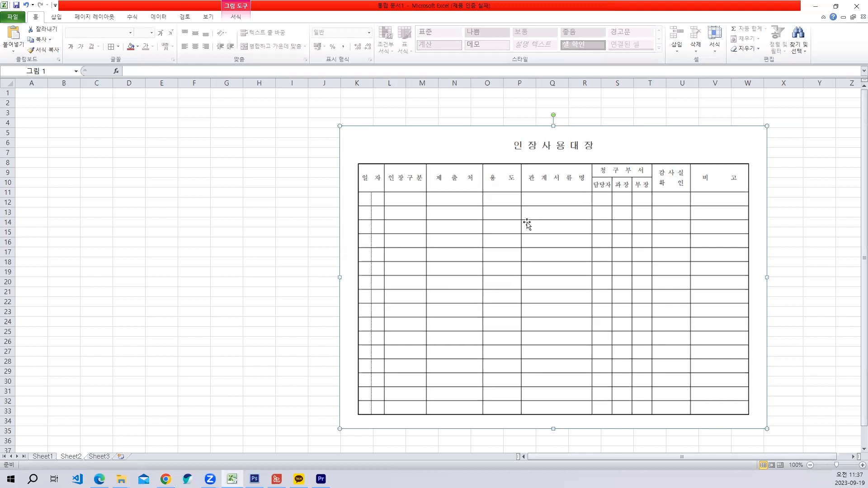
# - Draw a portrait rectangle about 6.11 cm wide and 9.23 cm high beside the 인장사용대장 picture on Sheet2
pyautogui.click(56, 17)
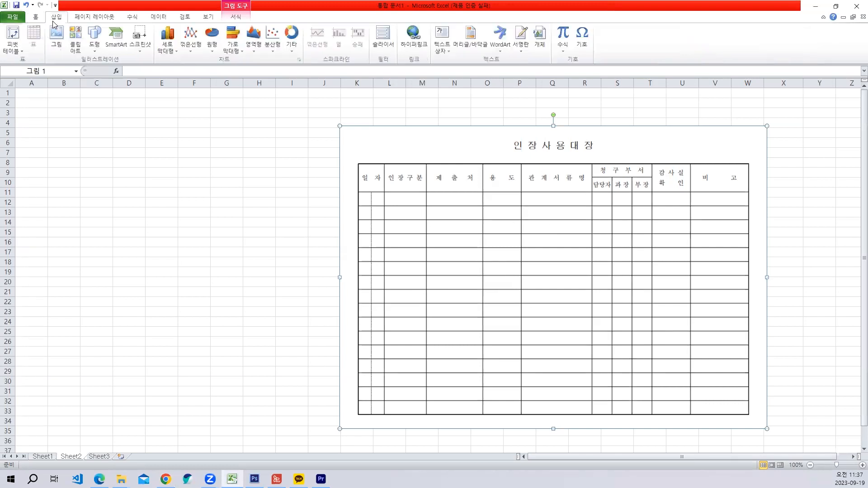
pyautogui.click(93, 36)
pyautogui.click(117, 73)
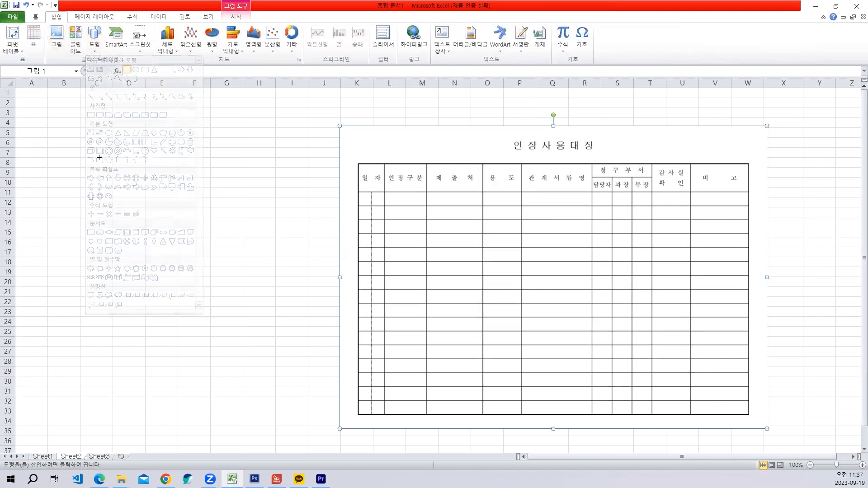
pyautogui.moveTo(102, 130); pyautogui.dragTo(207, 288)
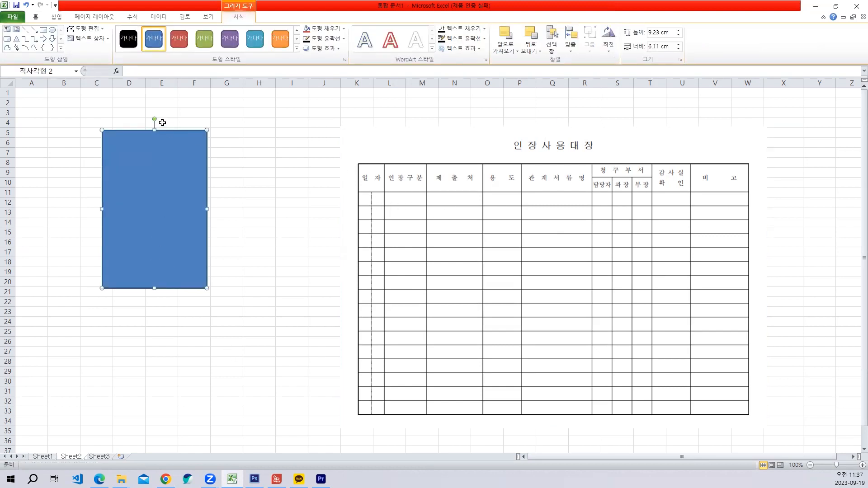
# - Demonstrate landscape orientation by rotating the rectangle 90 degrees, undoing it and rotating it 90 degrees again
pyautogui.moveTo(153, 119); pyautogui.dragTo(277, 224)
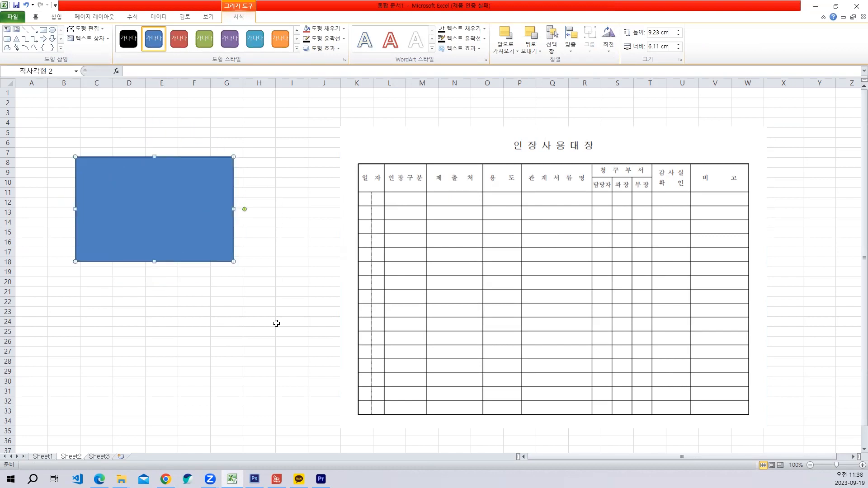
pyautogui.hotkey('ctrl', 'z')
pyautogui.click(225, 312)
pyautogui.click(167, 240)
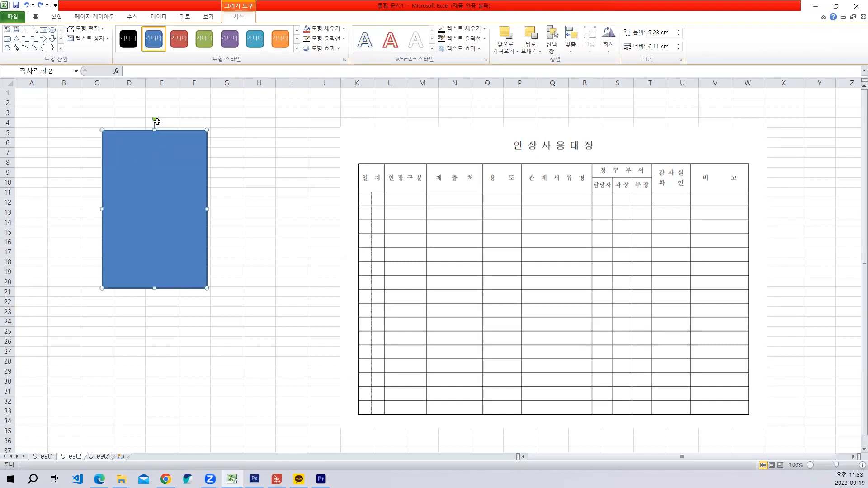
pyautogui.moveTo(154, 119); pyautogui.dragTo(268, 271)
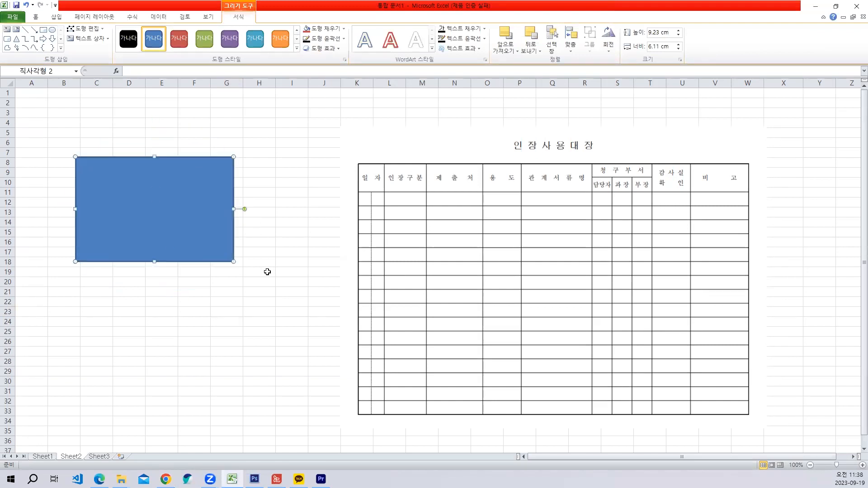
pyautogui.click(268, 313)
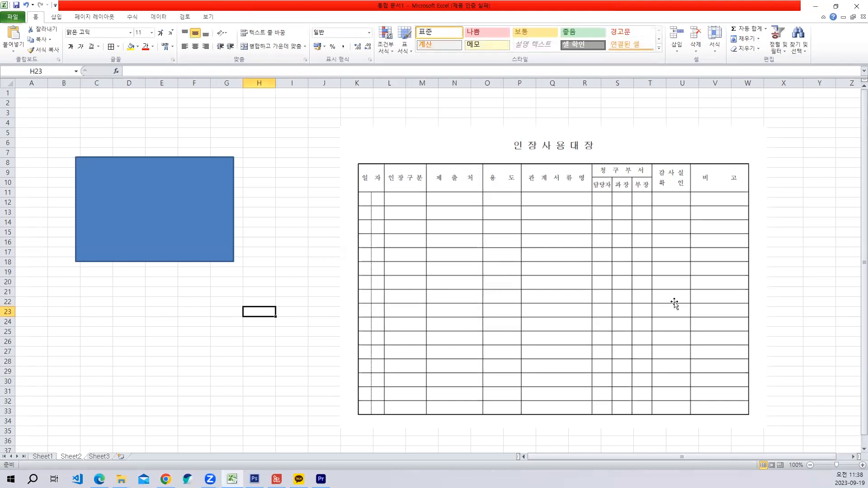
# - Move the 인장사용대장 picture up to the first rows of the sheet and delete the blue rectangle
pyautogui.moveTo(674, 303); pyautogui.dragTo(677, 264)
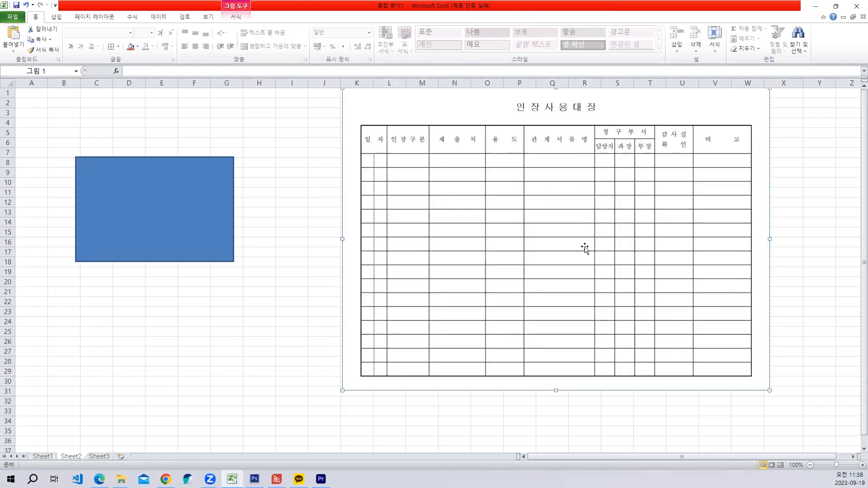
pyautogui.click(219, 221)
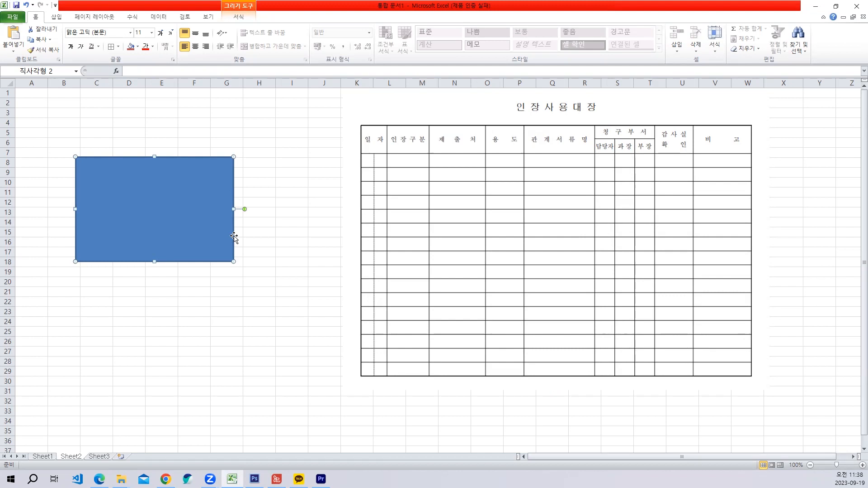
pyautogui.press('Escape')
pyautogui.press('Delete')
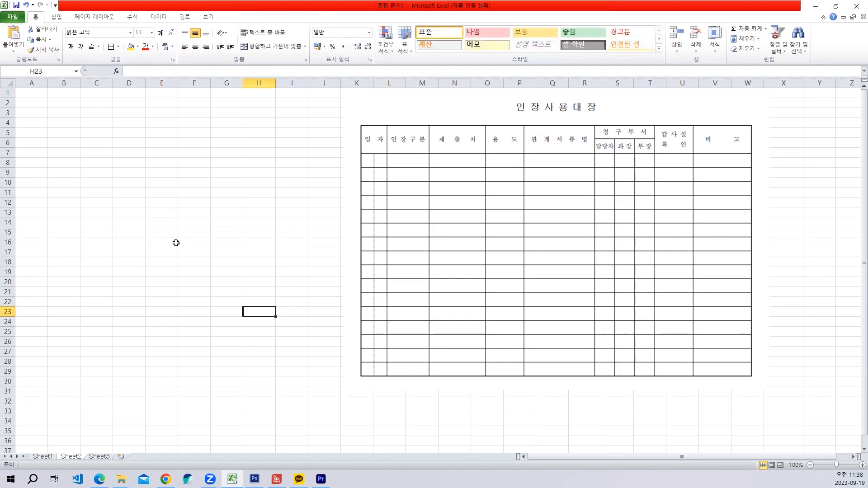
# - Choose 가로 as the 용지 방향 and capture the commands with red boxes around 페이지 레이아웃, 용지 방향 and 가로
pyautogui.click(109, 19)
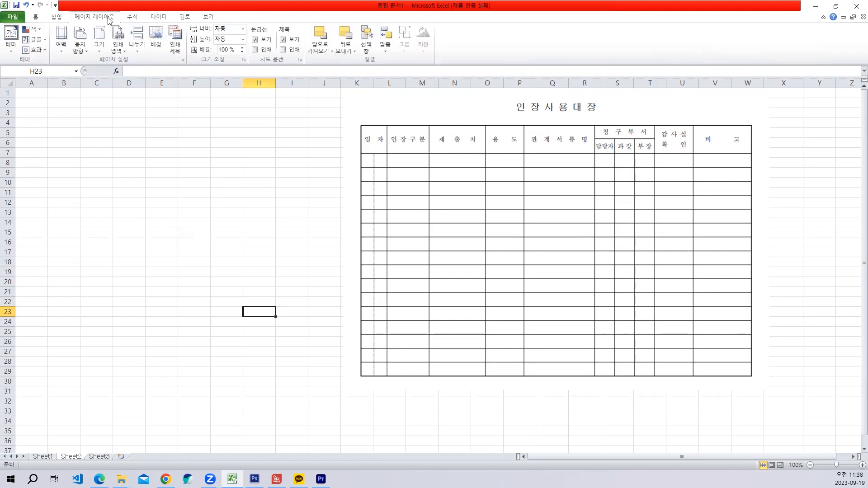
pyautogui.click(85, 51)
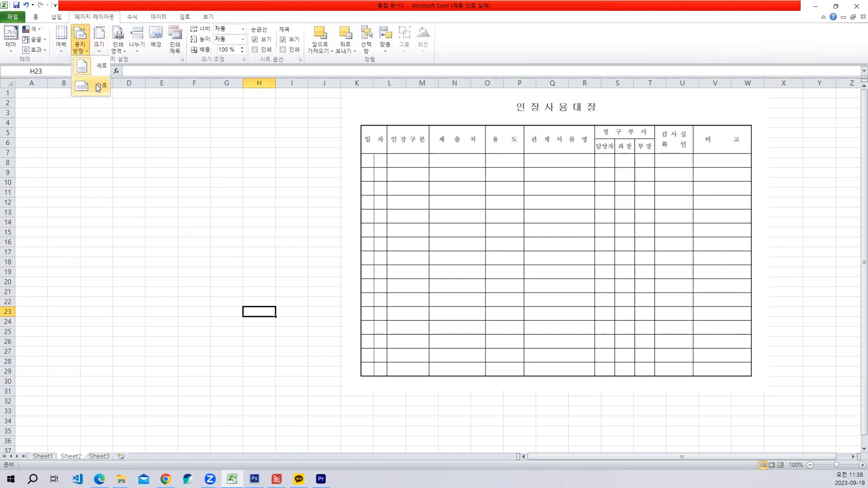
pyautogui.click(96, 84)
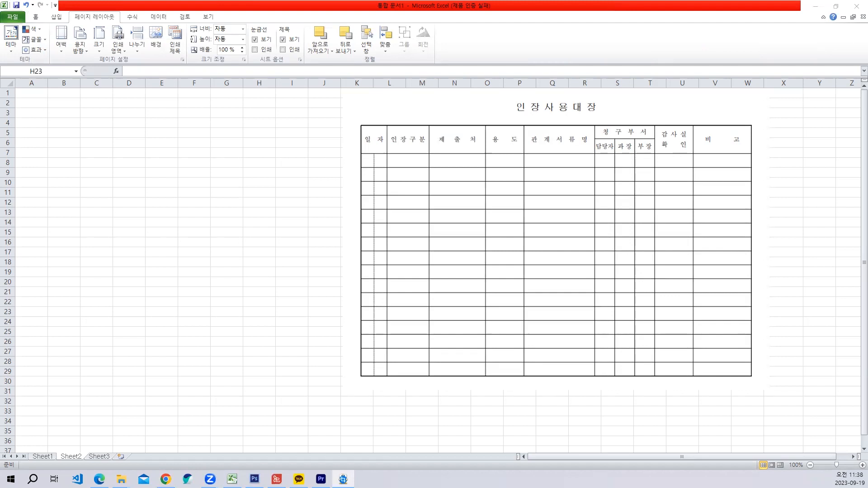
# - Paste the 용지 방향 capture and enlarge it over the lower part of the 인장사용대장 picture
pyautogui.hotkey('ctrl', 'v')
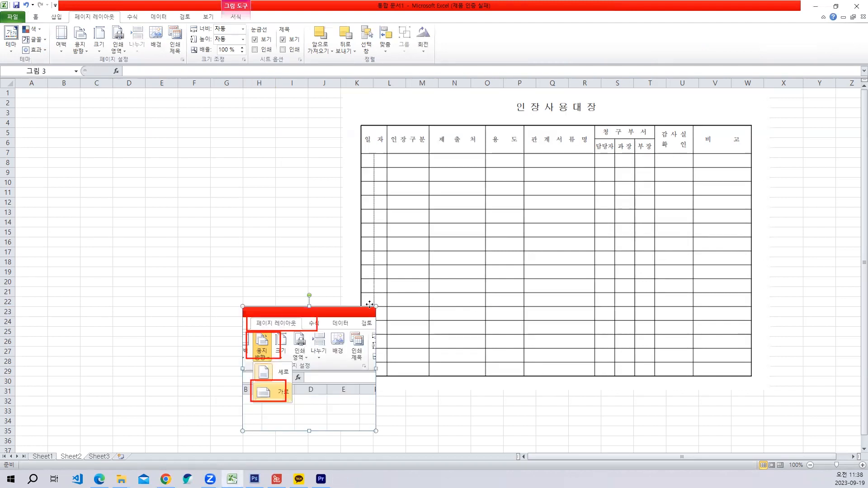
pyautogui.moveTo(368, 406); pyautogui.dragTo(715, 307)
pyautogui.moveTo(624, 247); pyautogui.dragTo(610, 297)
pyautogui.moveTo(699, 363); pyautogui.dragTo(741, 402)
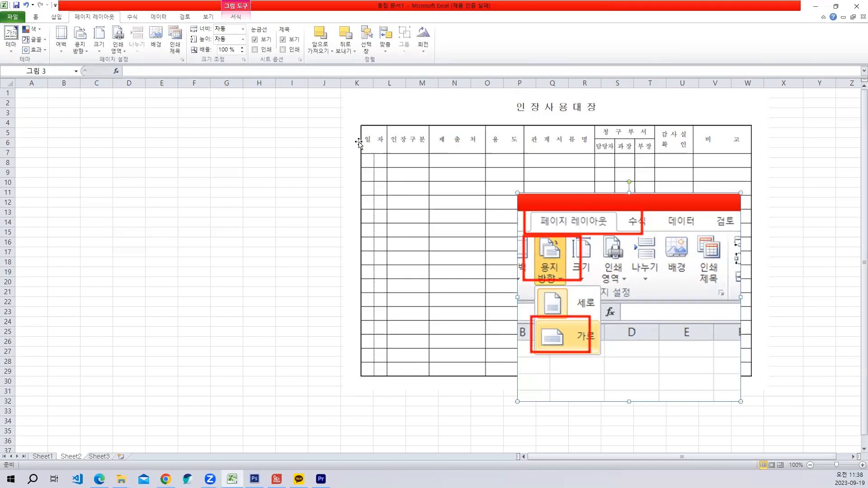
# - Adjust the 인장사용대장 picture slightly and move the 용지 방향 picture closer to the table's centre
pyautogui.click(438, 206)
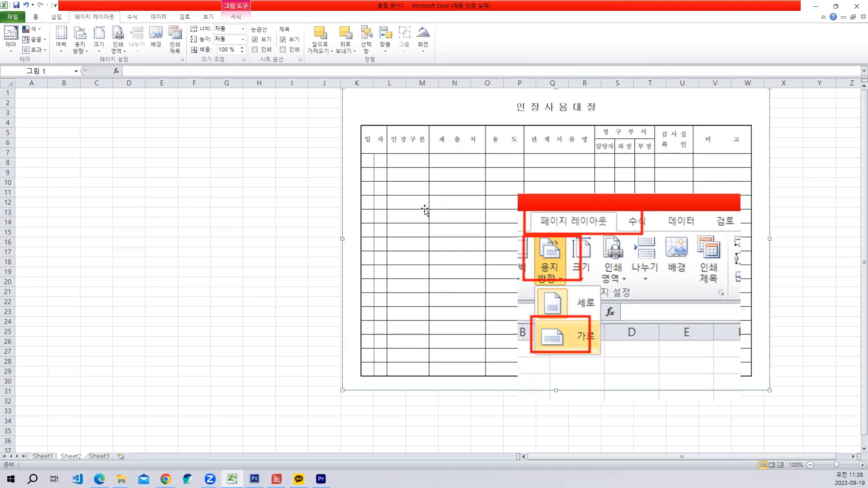
pyautogui.click(592, 231)
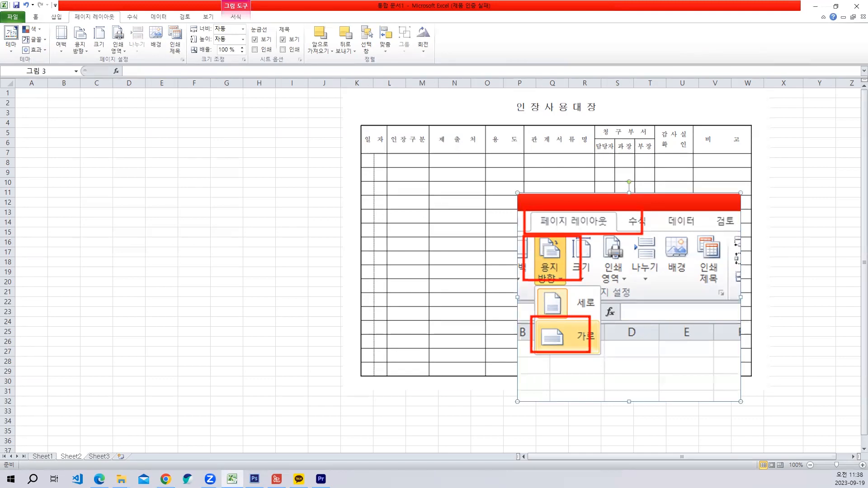
pyautogui.moveTo(397, 262); pyautogui.dragTo(398, 264)
pyautogui.moveTo(625, 261); pyautogui.dragTo(591, 269)
# - Switch to Photoshop, create a new document and paste the copied 인장사용대장 table picture into it
pyautogui.click(255, 478)
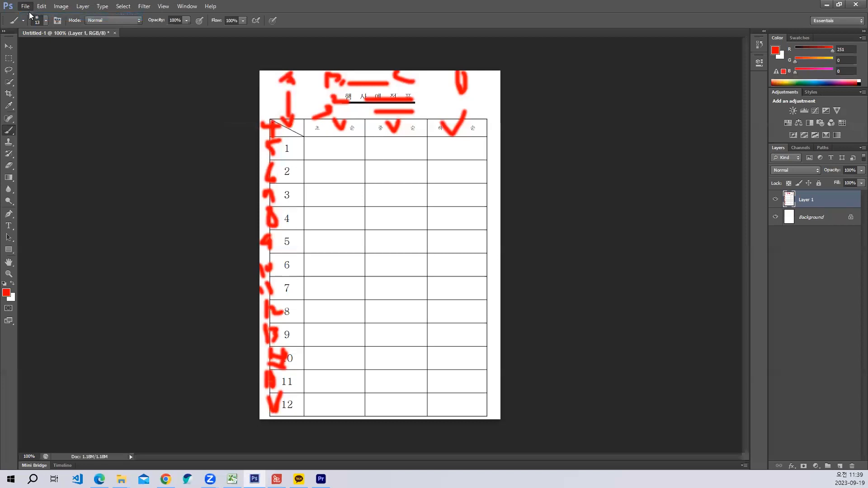
pyautogui.hotkey('ctrl', 'n')
pyautogui.click(638, 124)
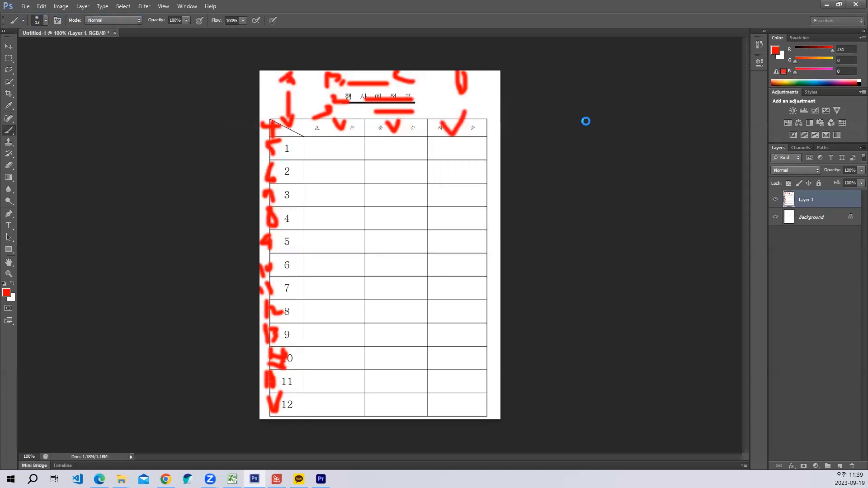
pyautogui.hotkey('ctrl', 'v')
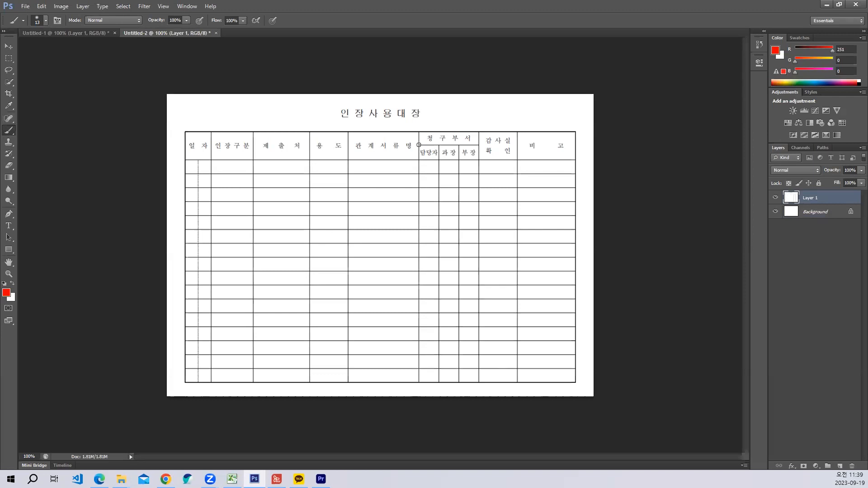
# - Brush red lines horizontally through the undivided header cells on both sides of 청구부서 and vertically through 일자
pyautogui.moveTo(419, 145); pyautogui.dragTo(261, 145)
pyautogui.moveTo(202, 145)
pyautogui.mouseDown()
pyautogui.moveTo(181, 145)
pyautogui.moveTo(197, 146)
pyautogui.moveTo(197, 133)
pyautogui.mouseUp()
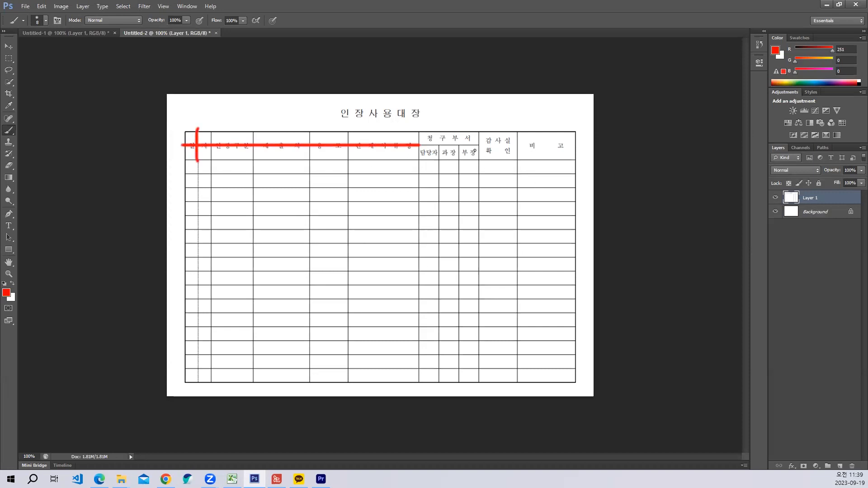
pyautogui.moveTo(511, 144); pyautogui.dragTo(585, 144)
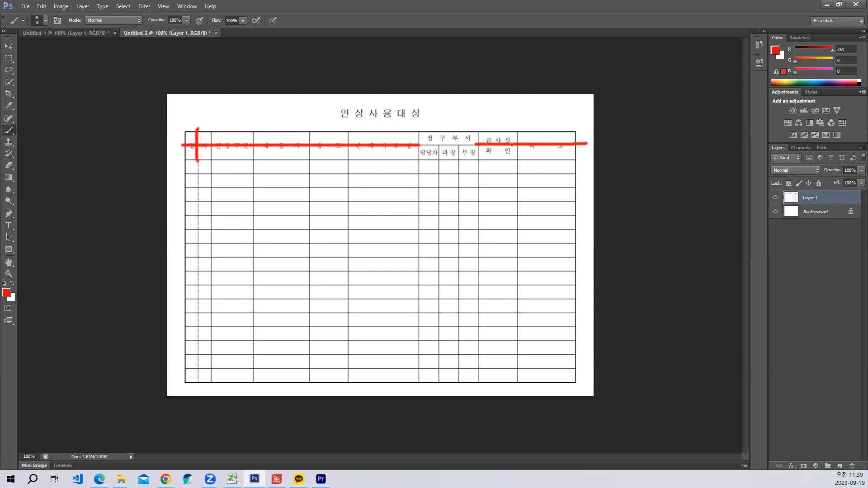
# - Write red column letters A to K above the table and row numbers 4 and 5 beside the two header rows
pyautogui.moveTo(187, 121)
pyautogui.mouseDown()
pyautogui.moveTo(193, 112)
pyautogui.moveTo(202, 132)
pyautogui.mouseUp()
pyautogui.moveTo(280, 114)
pyautogui.mouseDown()
pyautogui.moveTo(292, 129)
pyautogui.moveTo(328, 113)
pyautogui.mouseUp()
pyautogui.moveTo(319, 114)
pyautogui.mouseDown()
pyautogui.moveTo(322, 125)
pyautogui.moveTo(383, 120)
pyautogui.mouseUp()
pyautogui.moveTo(369, 121)
pyautogui.mouseDown()
pyautogui.moveTo(371, 131)
pyautogui.moveTo(390, 125)
pyautogui.moveTo(449, 138)
pyautogui.mouseUp()
pyautogui.moveTo(497, 114)
pyautogui.mouseDown()
pyautogui.moveTo(498, 130)
pyautogui.moveTo(490, 127)
pyautogui.mouseUp()
pyautogui.moveTo(538, 115); pyautogui.dragTo(542, 131)
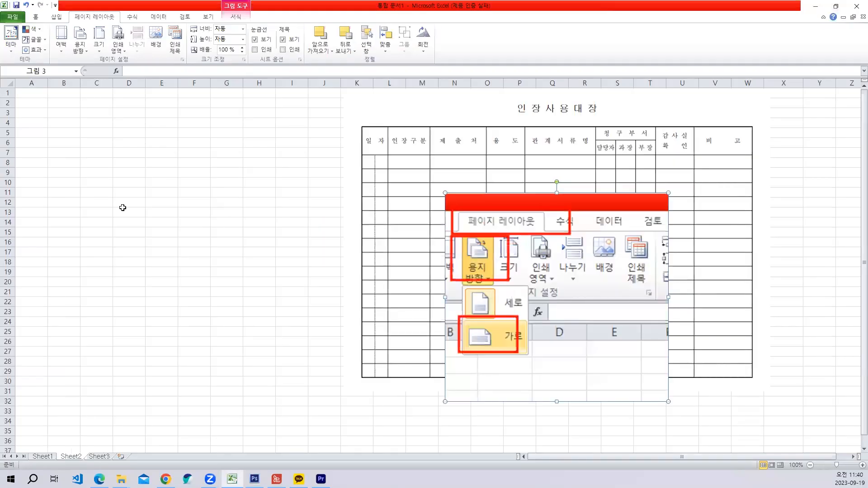
# - Switch to Excel, merge and centre A4:B5 with the heading 일자, and narrow columns A and B
pyautogui.click(123, 207)
pyautogui.click(29, 125)
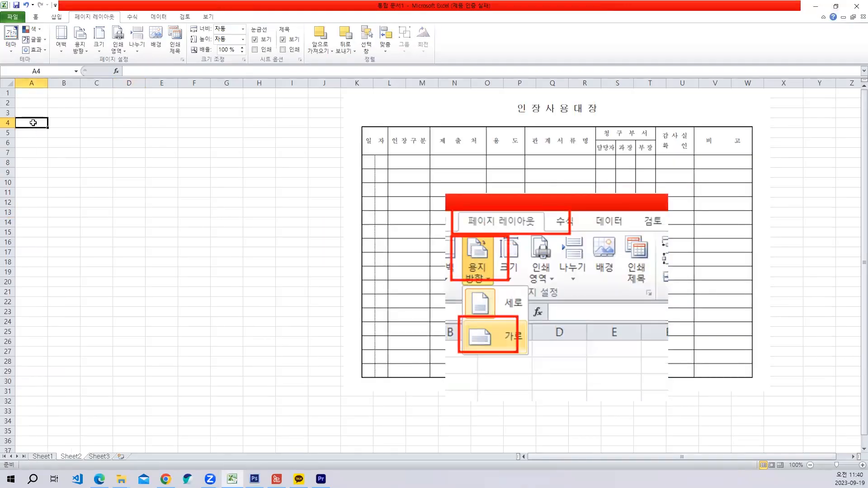
pyautogui.moveTo(34, 123); pyautogui.dragTo(57, 130)
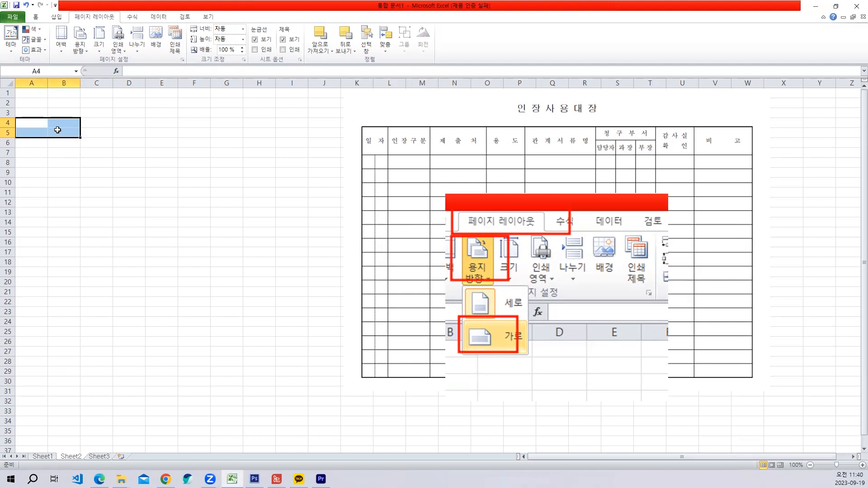
pyautogui.click(35, 17)
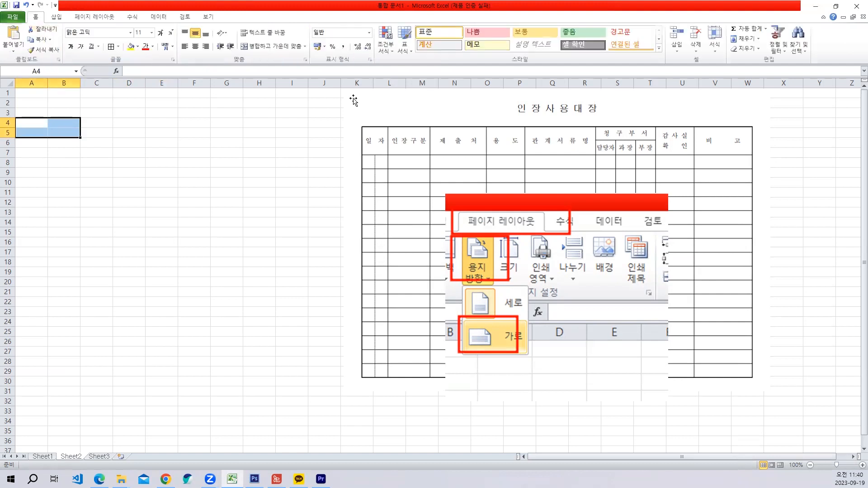
pyautogui.click(263, 46)
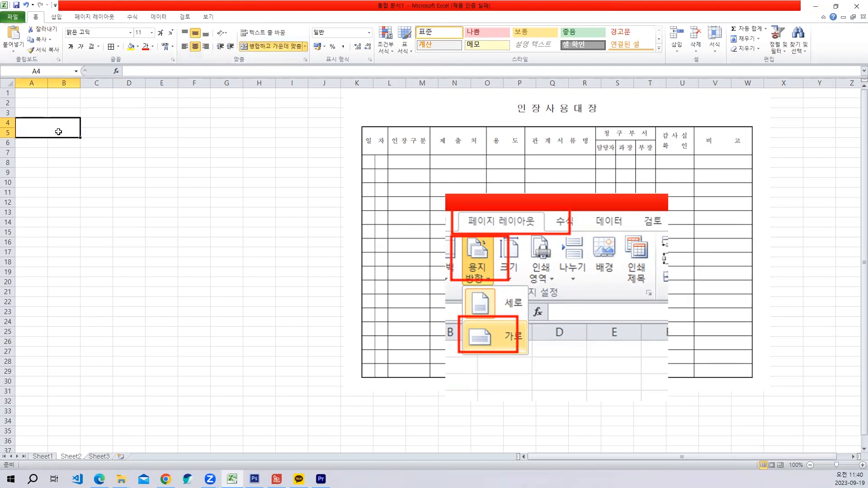
pyautogui.write('일자')
pyautogui.press('Return')
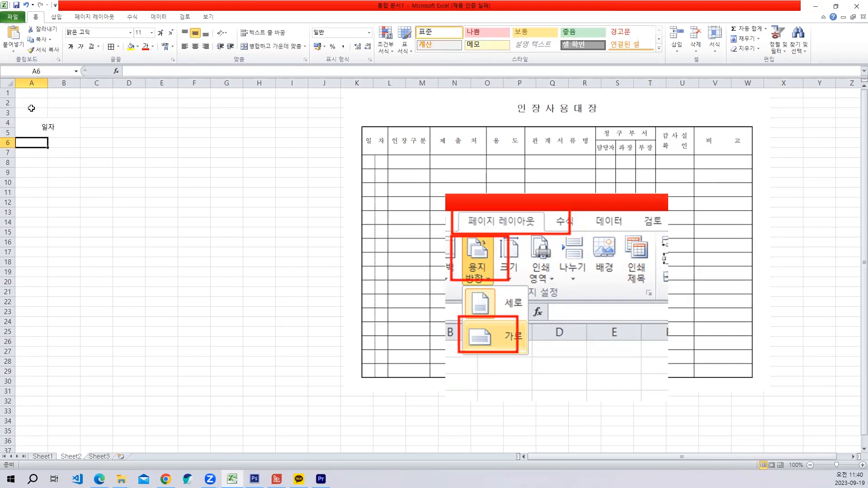
pyautogui.moveTo(47, 80)
pyautogui.mouseDown()
pyautogui.moveTo(39, 80)
pyautogui.moveTo(56, 83)
pyautogui.moveTo(35, 83)
pyautogui.mouseUp()
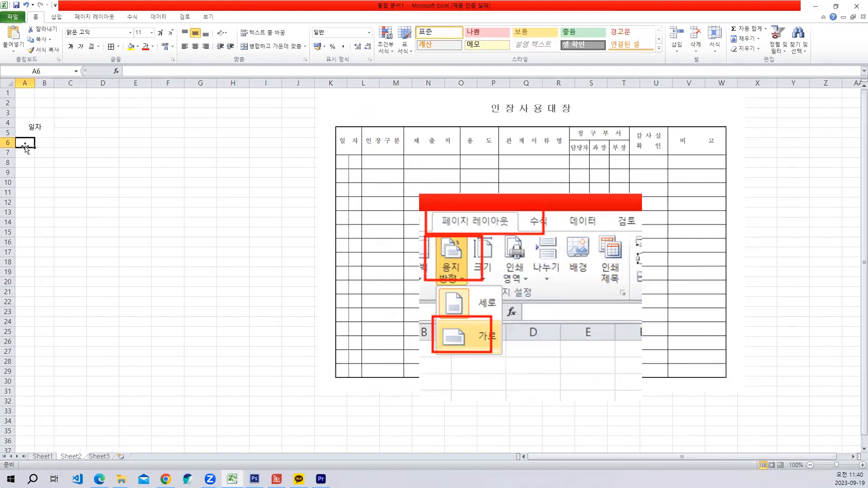
# - Enter the trial values 3 and 8 in A6 and B6 below 일자 and clear both cells
pyautogui.write('3')
pyautogui.press('Right')
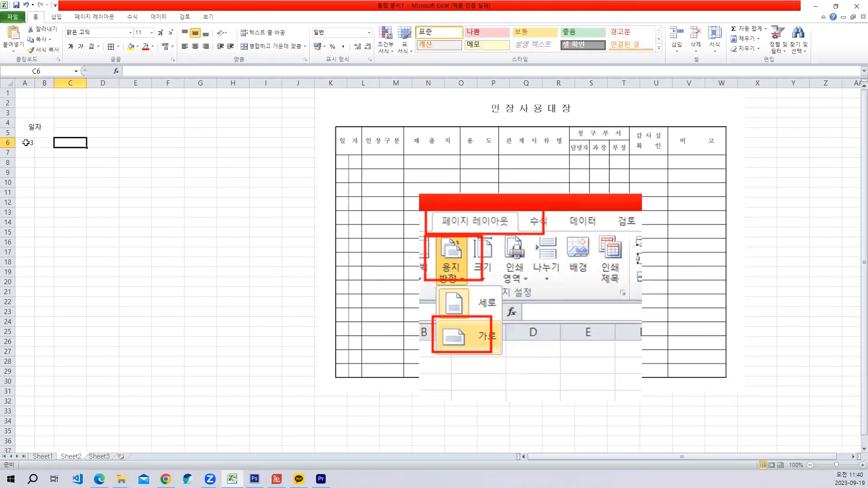
pyautogui.write('8')
pyautogui.press('Return')
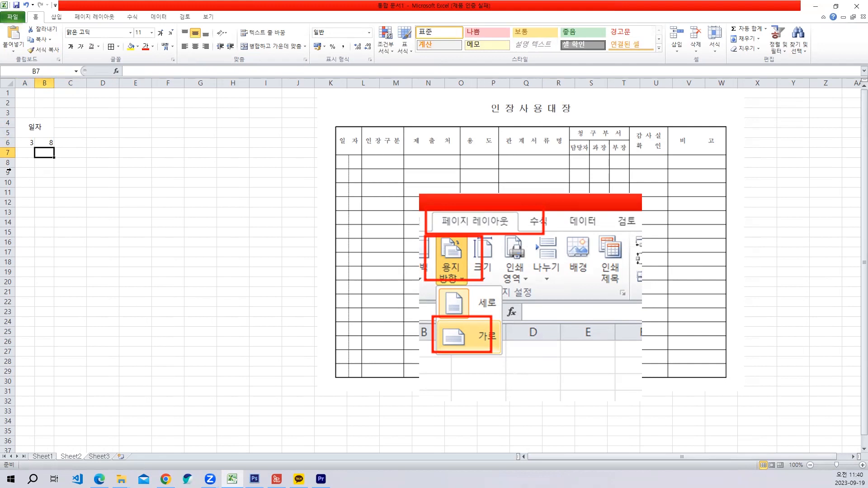
pyautogui.click(28, 143)
pyautogui.click(45, 144)
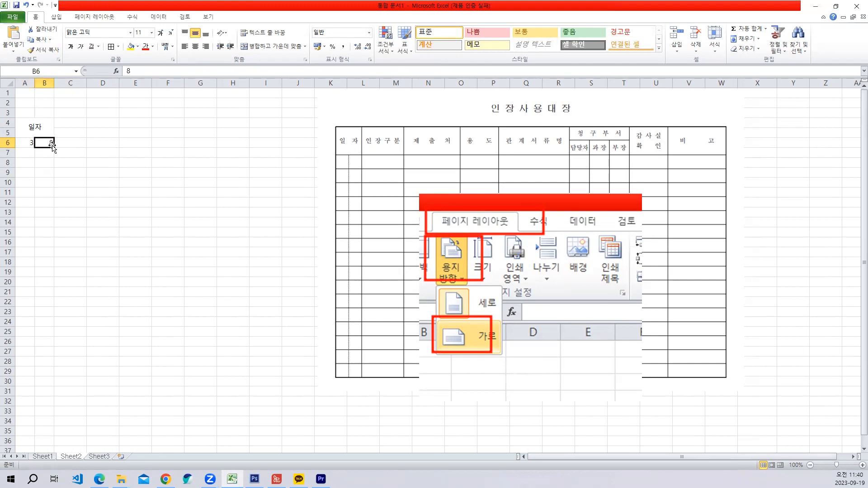
pyautogui.moveTo(24, 143); pyautogui.dragTo(48, 142)
pyautogui.press('Delete')
pyautogui.click(61, 163)
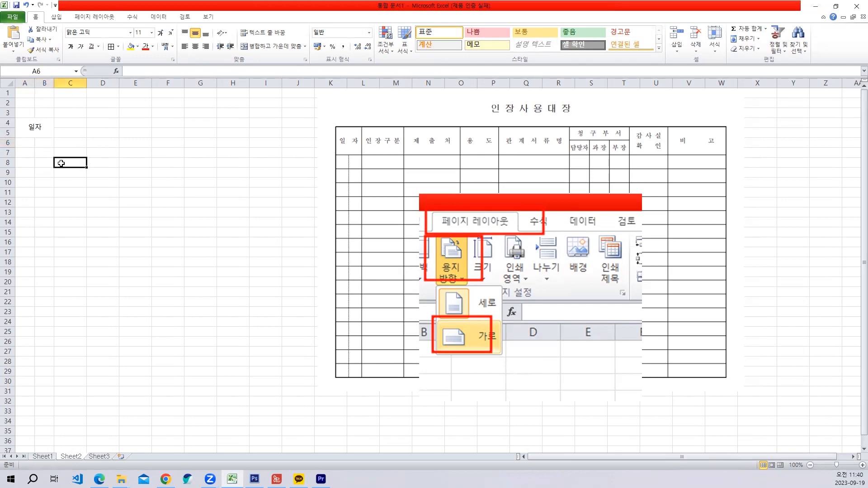
# - Narrow columns A and B further, and merge and centre C4:C5 with the heading 인장구분 in a slightly widened column C
pyautogui.moveTo(35, 82); pyautogui.dragTo(43, 86)
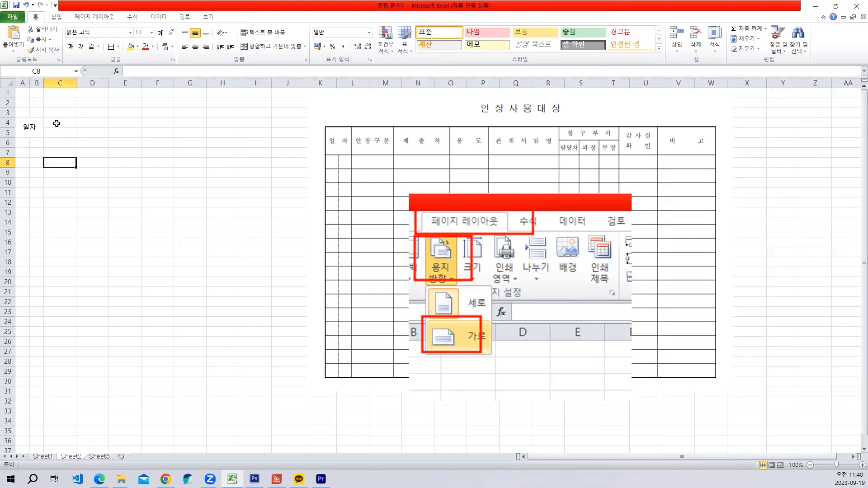
pyautogui.moveTo(56, 123); pyautogui.dragTo(70, 137)
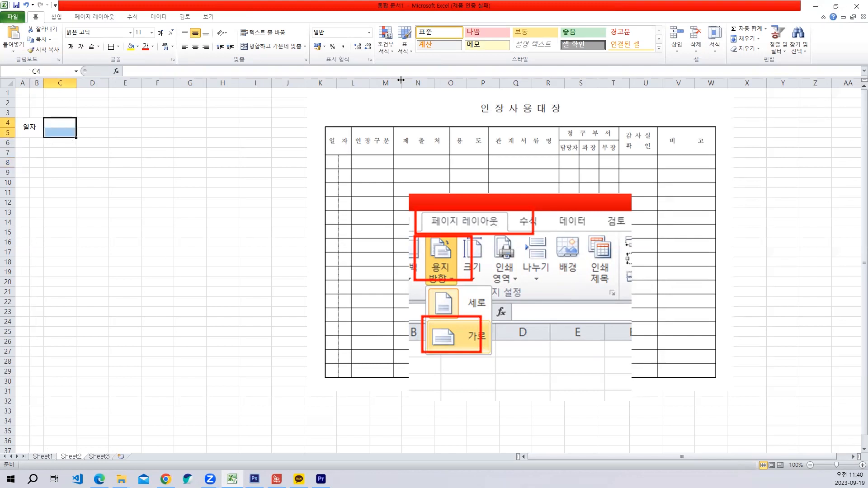
pyautogui.click(272, 47)
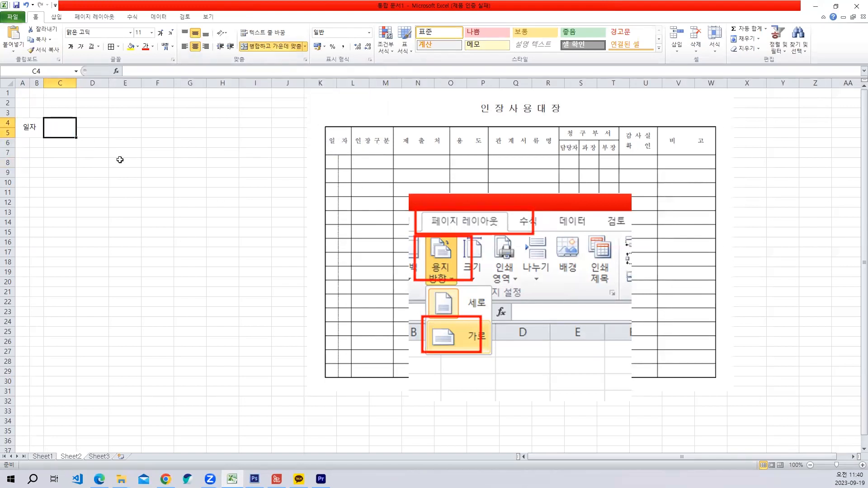
pyautogui.moveTo(76, 85); pyautogui.dragTo(84, 85)
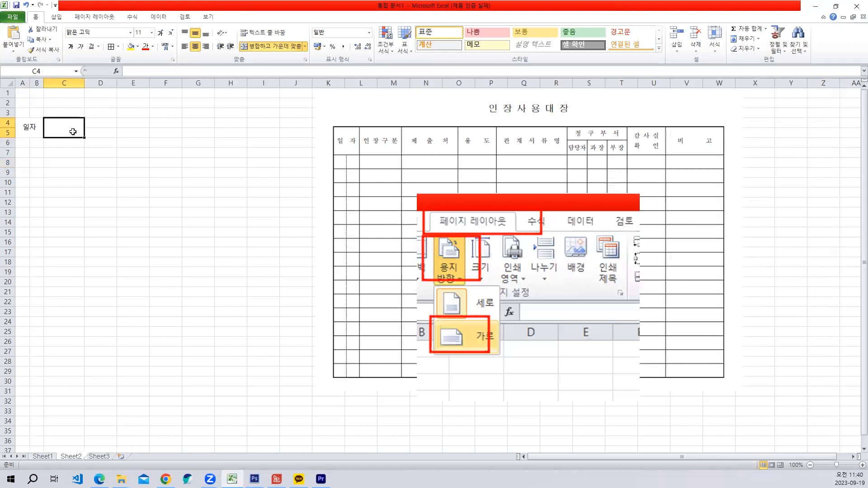
pyautogui.write('인장구분')
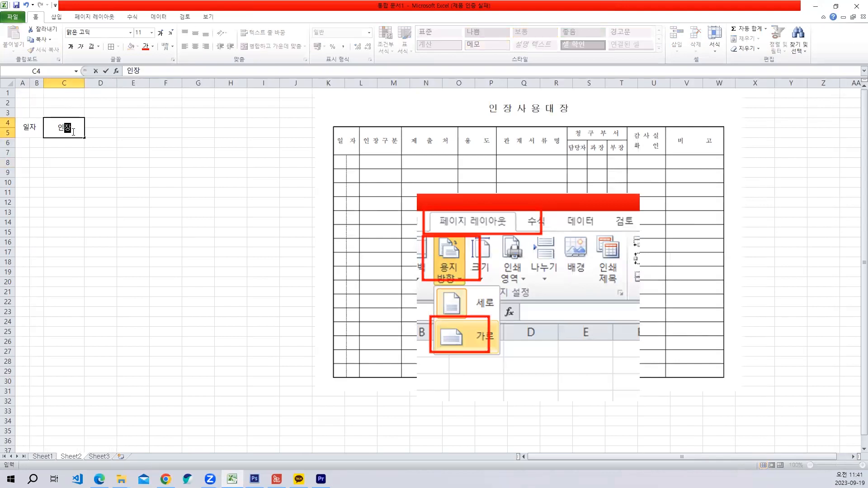
pyautogui.press('Return')
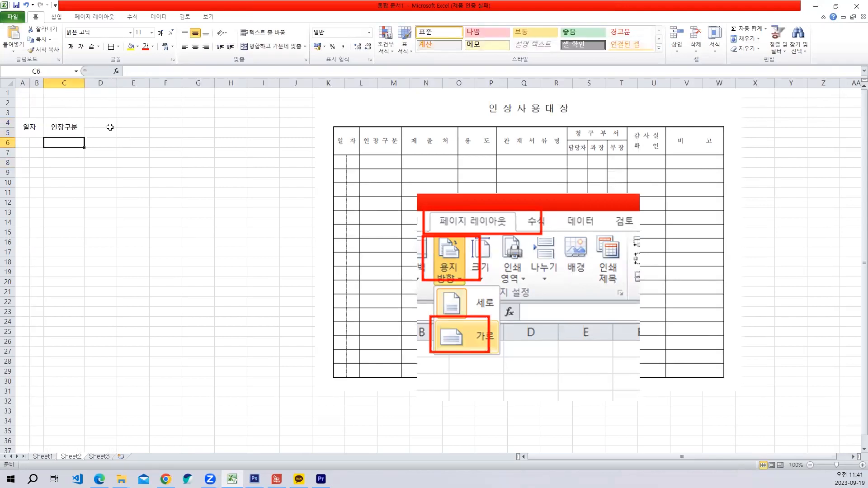
# - Merge and centre D4:D5 and enter the heading 제출처
pyautogui.moveTo(107, 123); pyautogui.dragTo(106, 130)
pyautogui.click(254, 47)
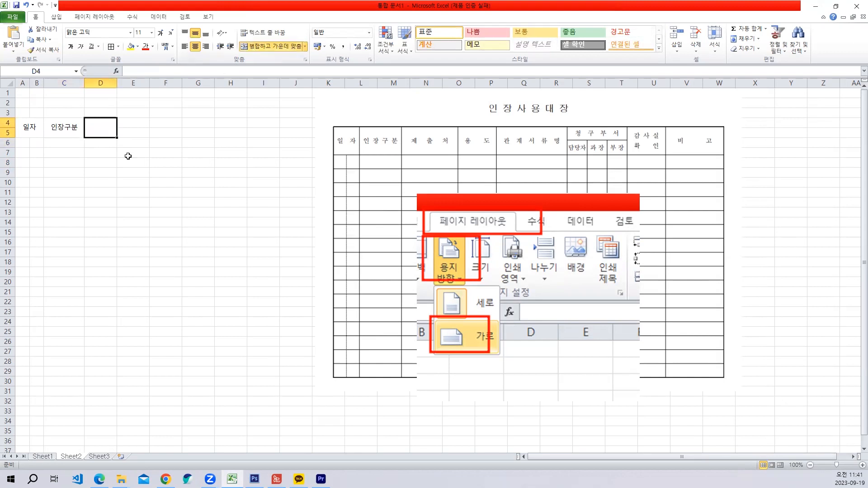
pyautogui.write('제출')
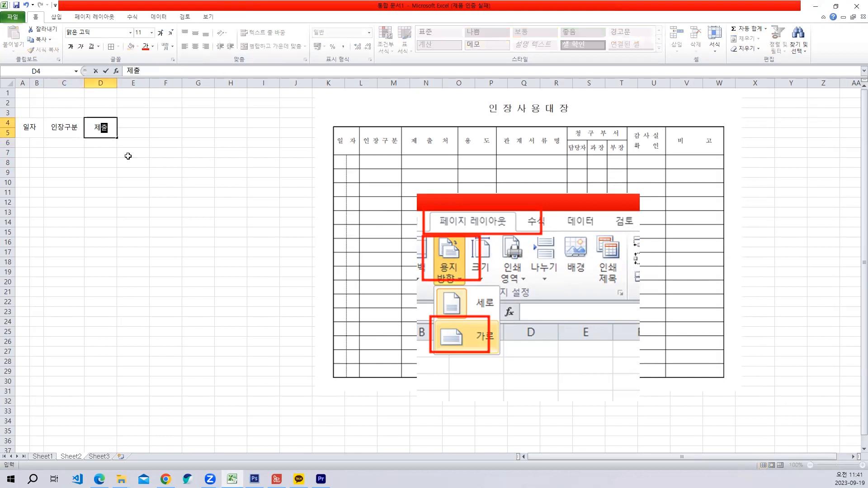
pyautogui.write('처')
pyautogui.press('Return')
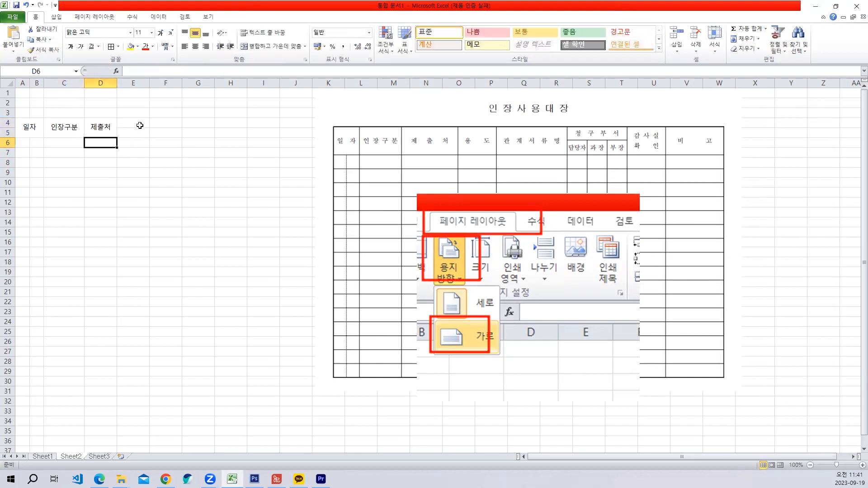
# - Merge and centre E4:E5 and enter the heading 용도
pyautogui.moveTo(140, 125); pyautogui.dragTo(140, 132)
pyautogui.click(285, 47)
pyautogui.write('ㅇ')
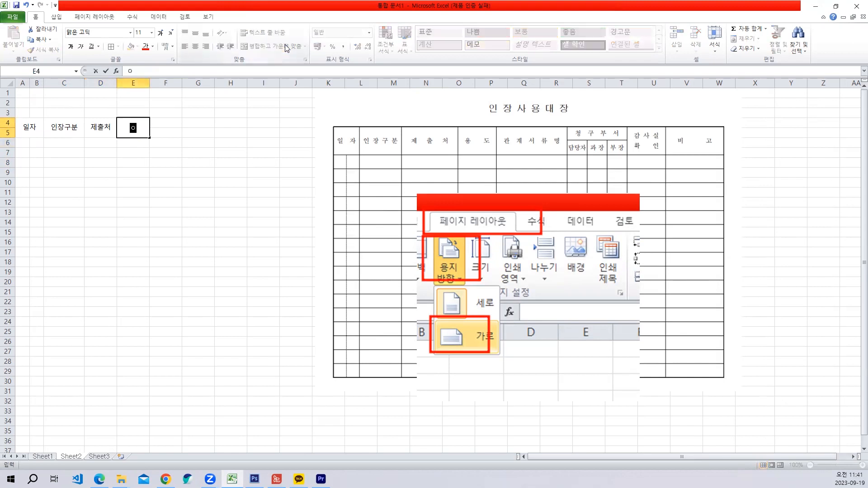
pyautogui.write('도')
pyautogui.press('Return')
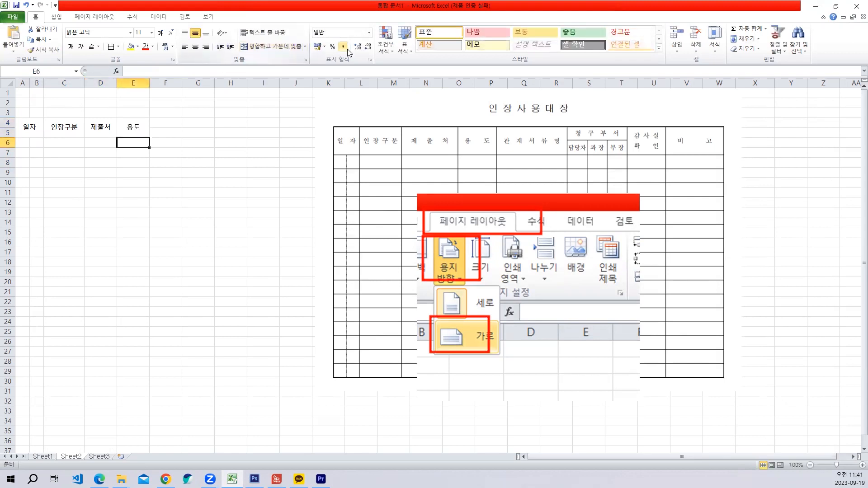
# - Merge and centre F4:F5 with the heading 관계서류명 and widen column F to fit it comfortably
pyautogui.moveTo(168, 128); pyautogui.dragTo(169, 133)
pyautogui.click(273, 48)
pyautogui.write('관ㄱ')
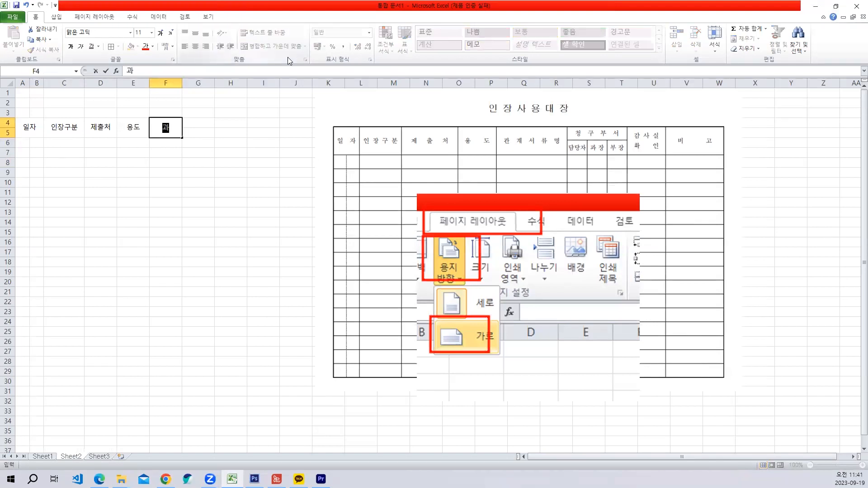
pyautogui.write('계설류명')
pyautogui.press('Return')
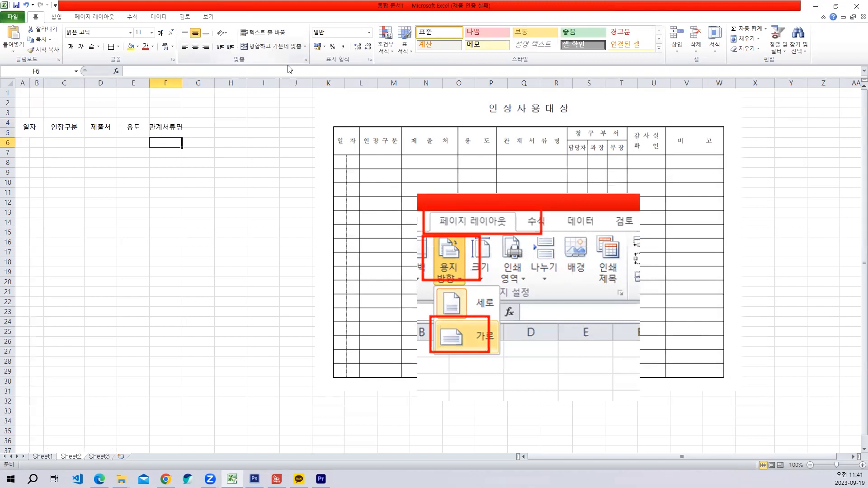
pyautogui.moveTo(182, 83); pyautogui.dragTo(197, 83)
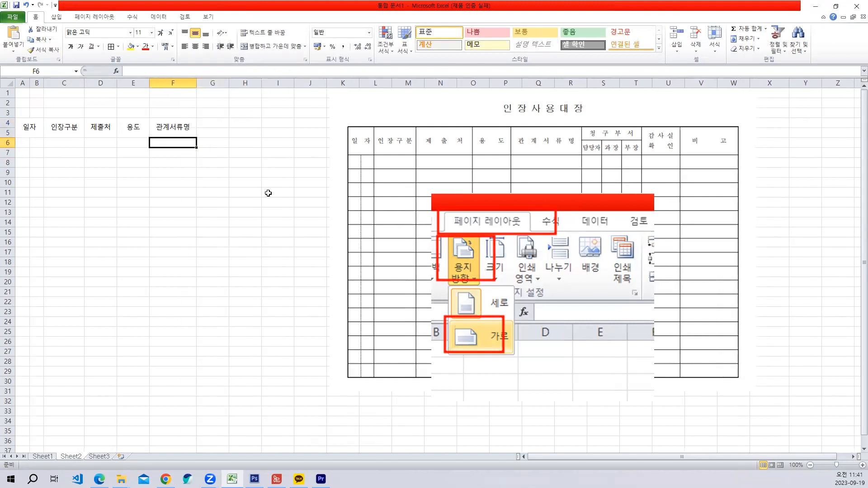
pyautogui.click(266, 204)
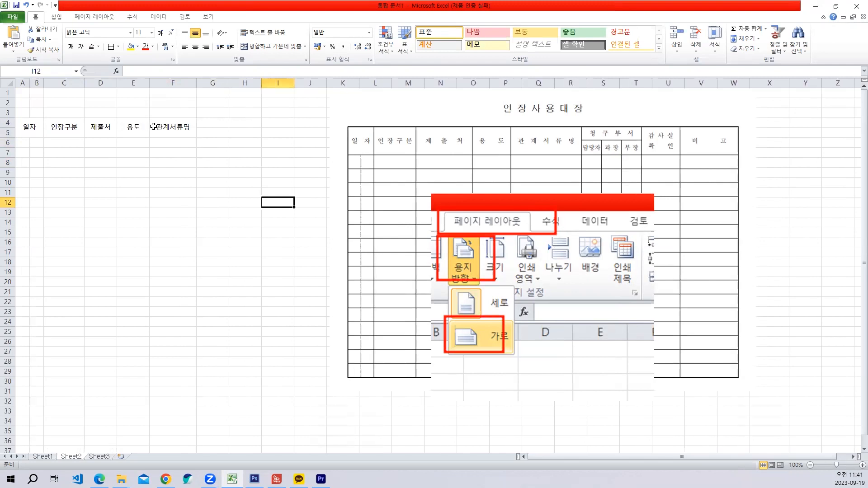
# - Merge and centre G4:I4 and enter the group heading 청구부서
pyautogui.click(209, 120)
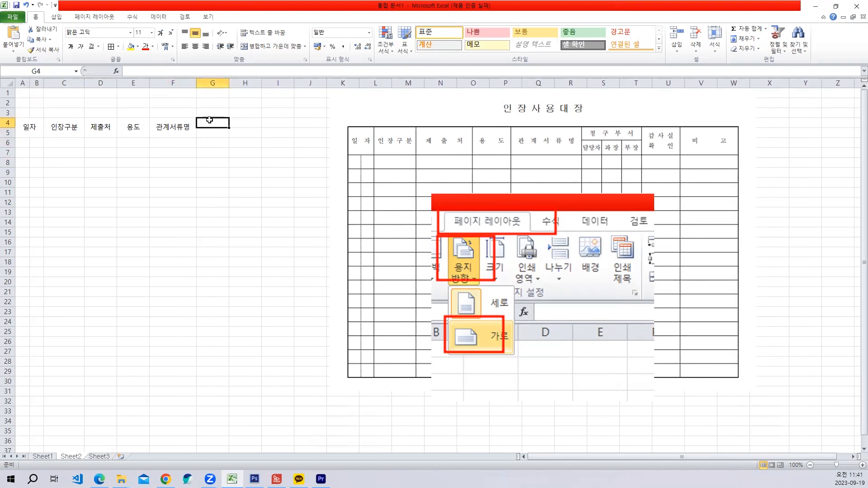
pyautogui.moveTo(215, 120); pyautogui.dragTo(269, 121)
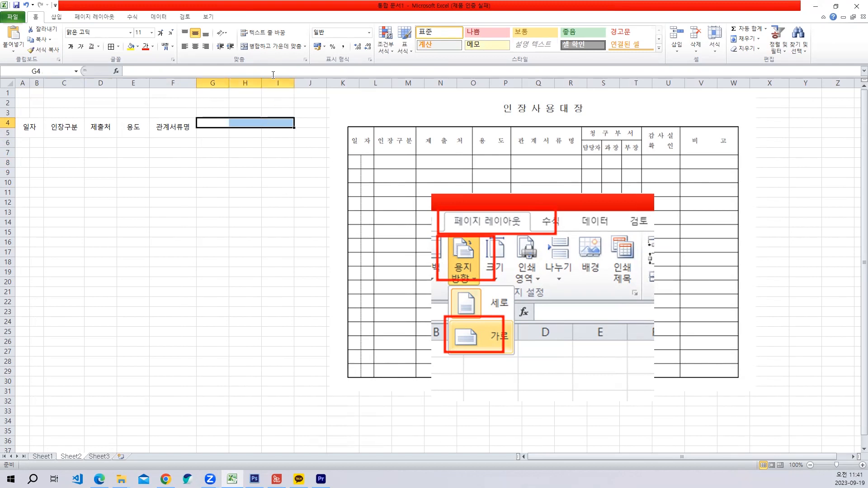
pyautogui.click(272, 46)
pyautogui.write('청구부서')
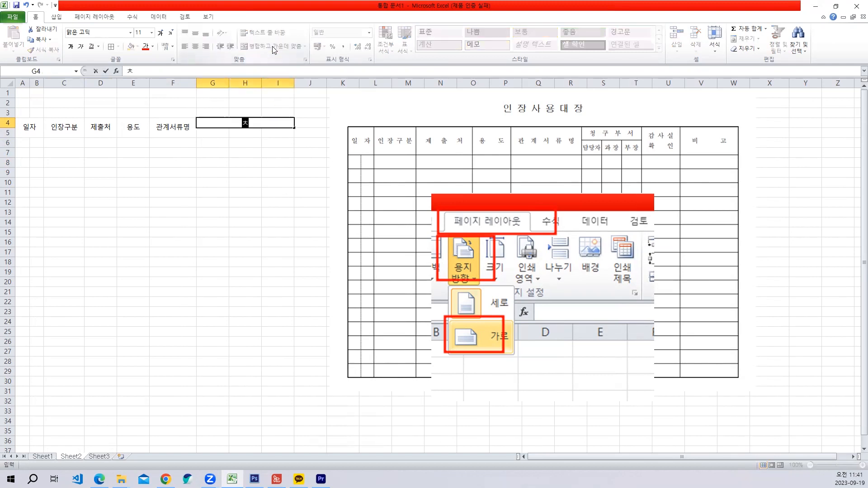
pyautogui.press('Return')
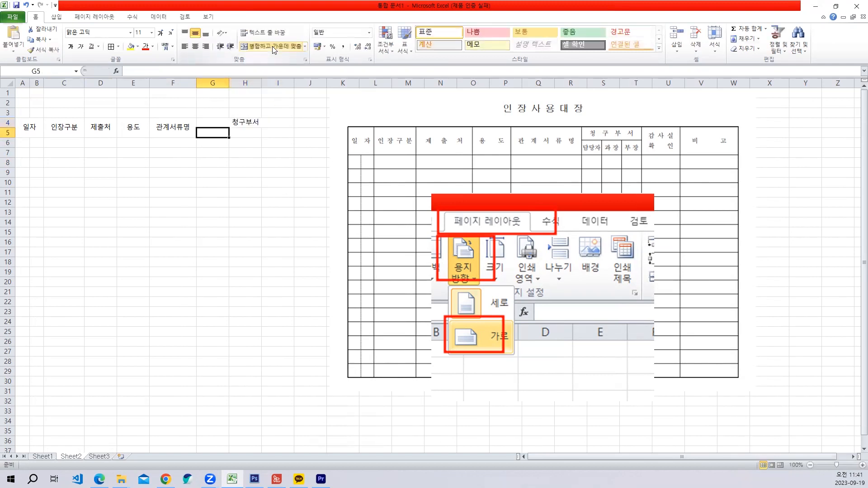
# - Enter the subheadings 담당자 in G5, 과장 in H5 and 봉 in I5 under 청구부서
pyautogui.write('담당자')
pyautogui.press('Tab')
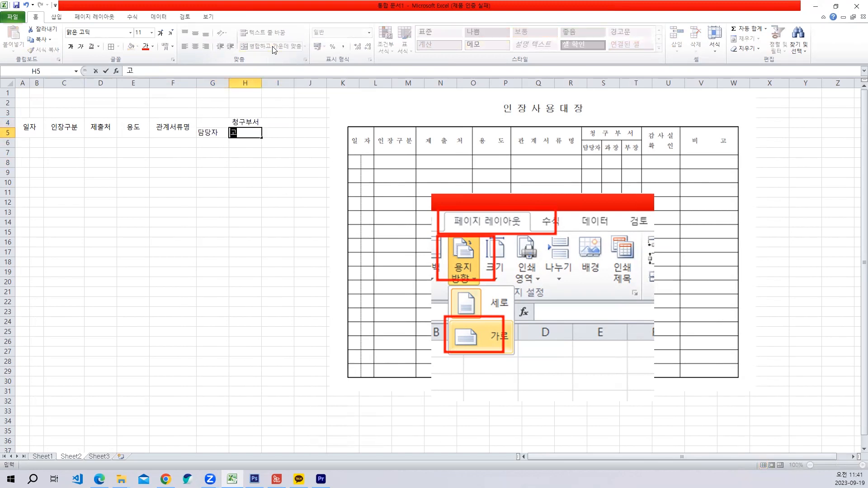
pyautogui.write('과장')
pyautogui.press('Tab')
pyautogui.write('붕')
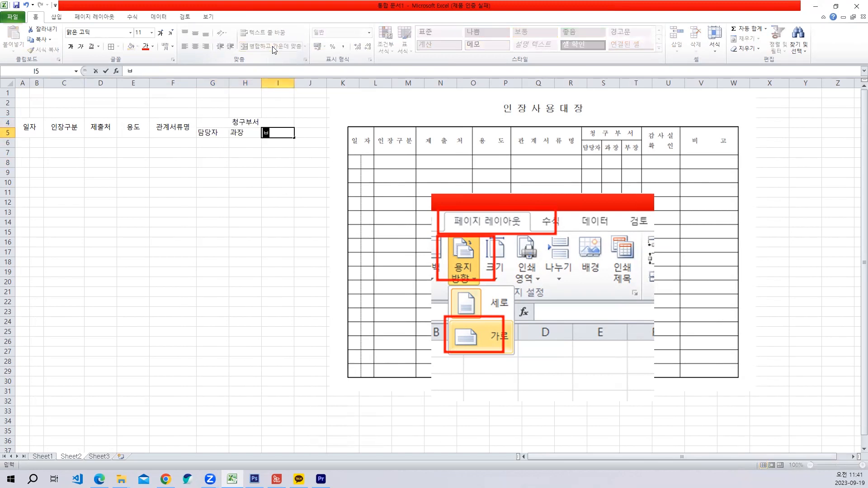
pyautogui.press('Return')
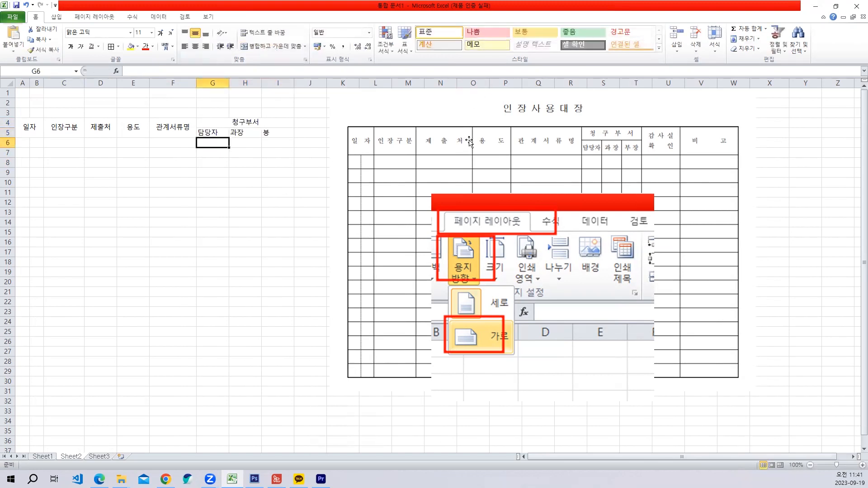
# - Shift the 인장사용대장 picture a little farther from the new headings and correct the subheading in I5 to 부장
pyautogui.moveTo(470, 141); pyautogui.dragTo(497, 141)
pyautogui.click(278, 142)
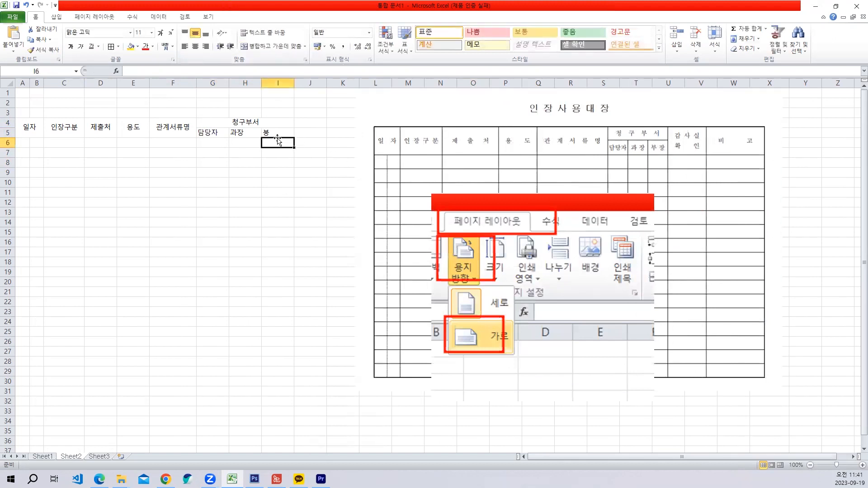
pyautogui.click(263, 134)
pyautogui.write('붕자')
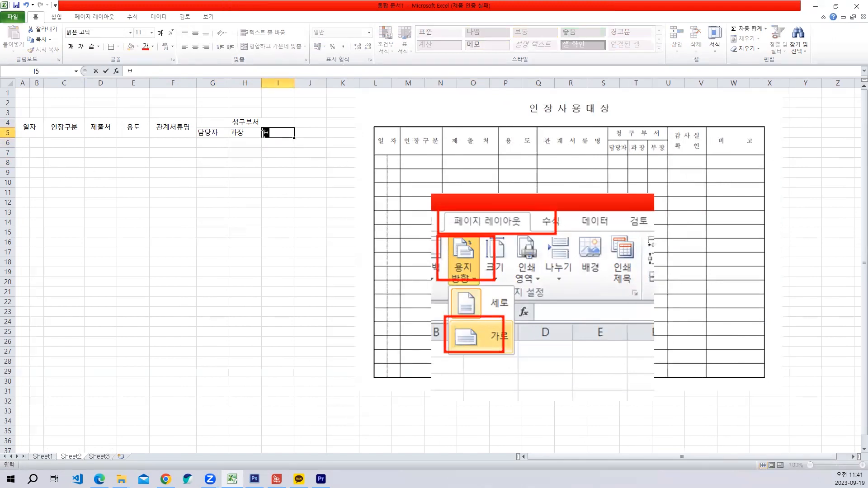
pyautogui.press('BackSpace')
pyautogui.press('BackSpace')
pyautogui.press('BackSpace')
pyautogui.write('부장')
pyautogui.press('Return')
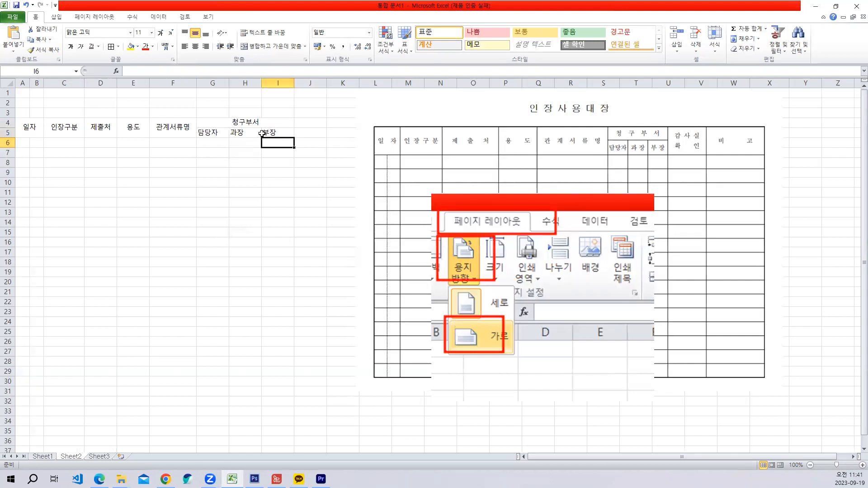
# - Enter the two-line heading 감사실 in J4 and 확인 in J5, leaving the two cells unmerged
pyautogui.click(309, 119)
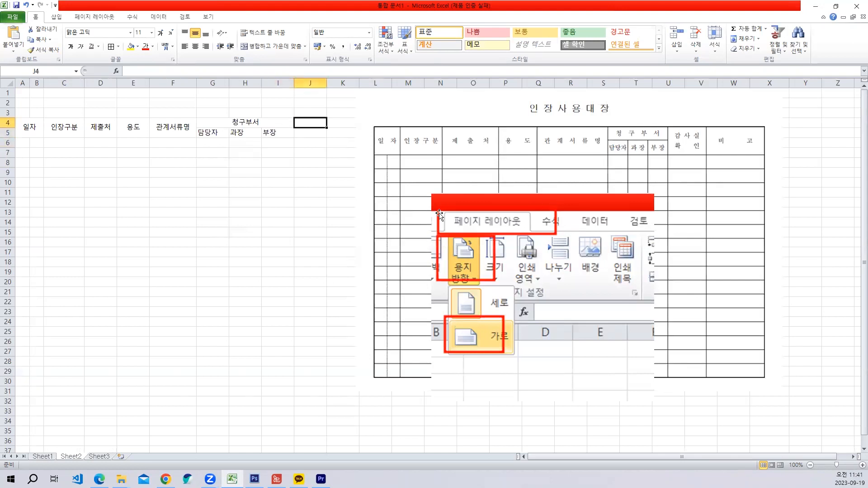
pyautogui.write('감')
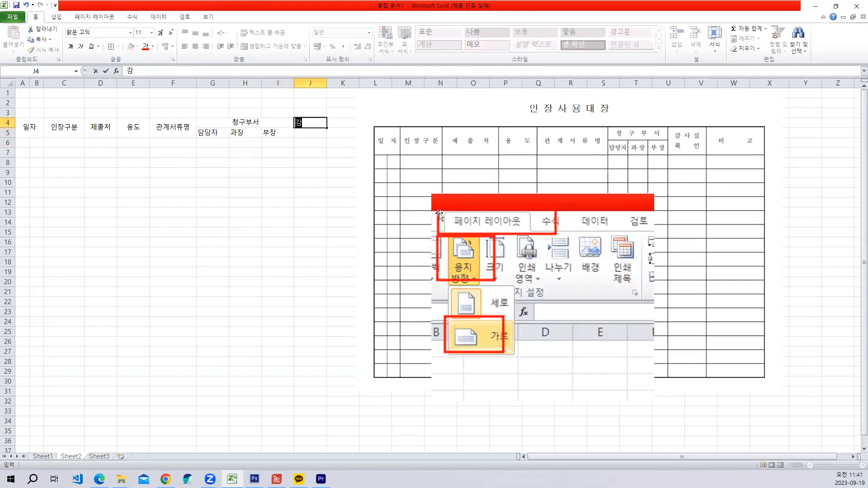
pyautogui.write('사실')
pyautogui.press('BackSpace')
pyautogui.press('BackSpace')
pyautogui.press('BackSpace')
pyautogui.press('BackSpace')
pyautogui.write('사실')
pyautogui.press('Return')
pyautogui.write('호')
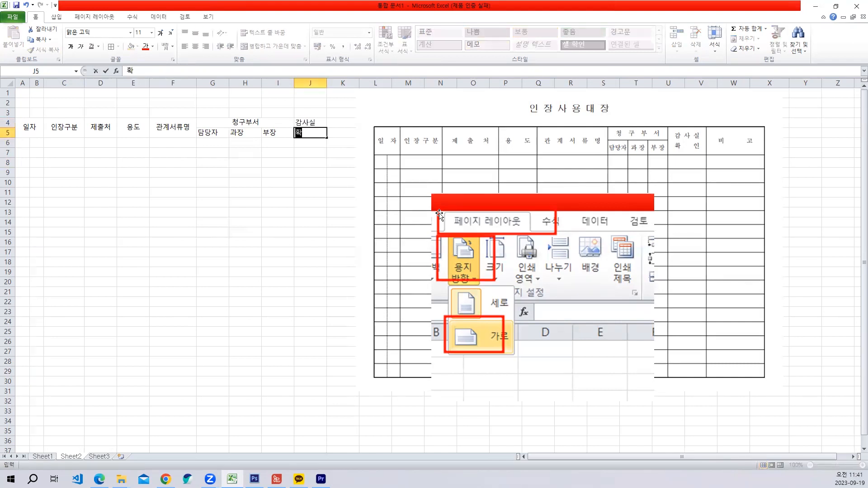
pyautogui.write('인')
pyautogui.press('Return')
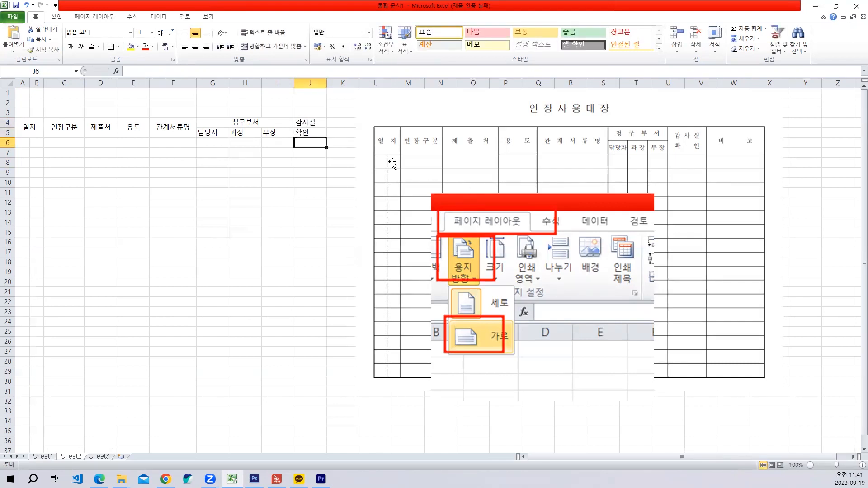
# - Merge and centre K4:K5 with the heading 비고, and shift the 인장사용대장 picture clear of column K
pyautogui.moveTo(348, 123); pyautogui.dragTo(346, 132)
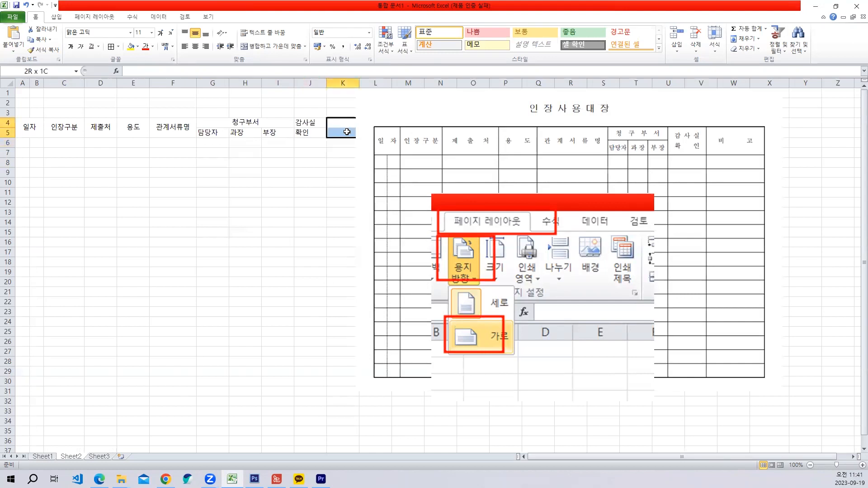
pyautogui.click(268, 45)
pyautogui.write('비고')
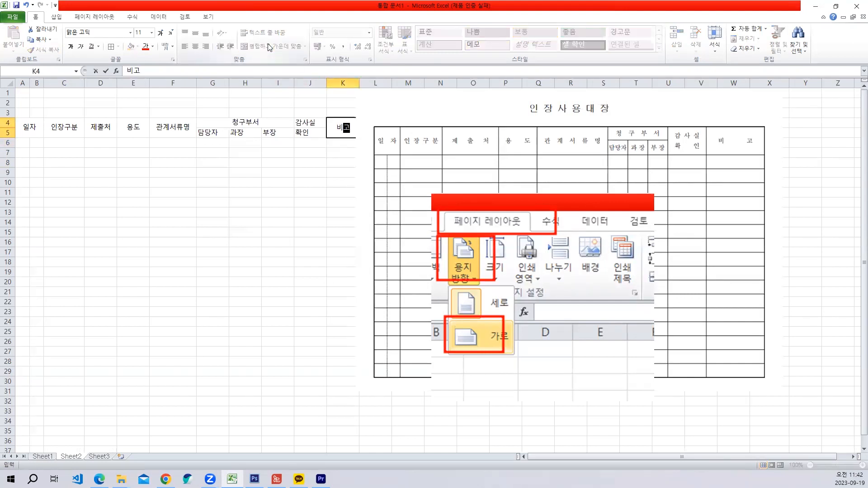
pyautogui.press('Return')
pyautogui.moveTo(643, 130); pyautogui.dragTo(652, 130)
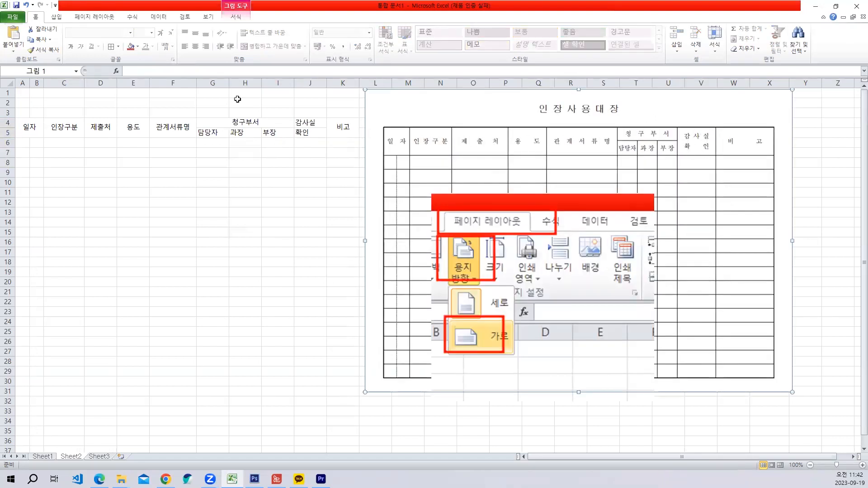
# - Review the merged header cells from 일자 to 비고 and compare them with the separate cells J4 and J5
pyautogui.click(330, 126)
pyautogui.click(19, 128)
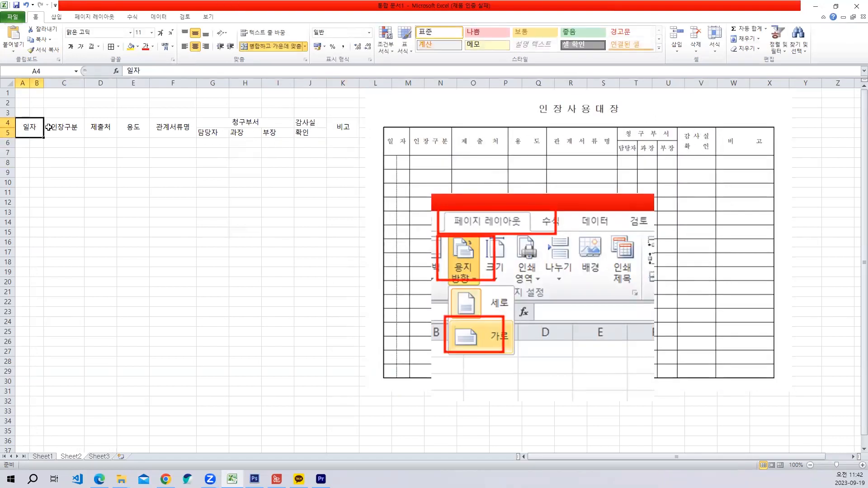
pyautogui.click(54, 127)
pyautogui.click(96, 127)
pyautogui.click(136, 127)
pyautogui.click(172, 128)
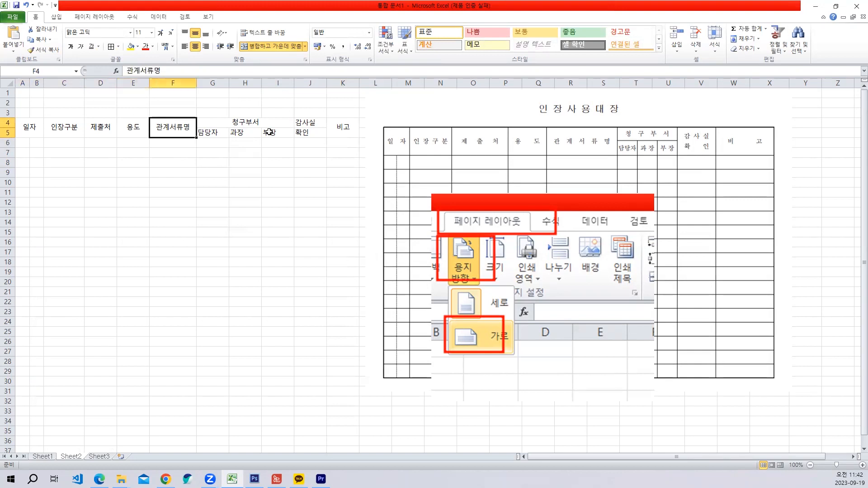
pyautogui.click(345, 127)
pyautogui.click(308, 123)
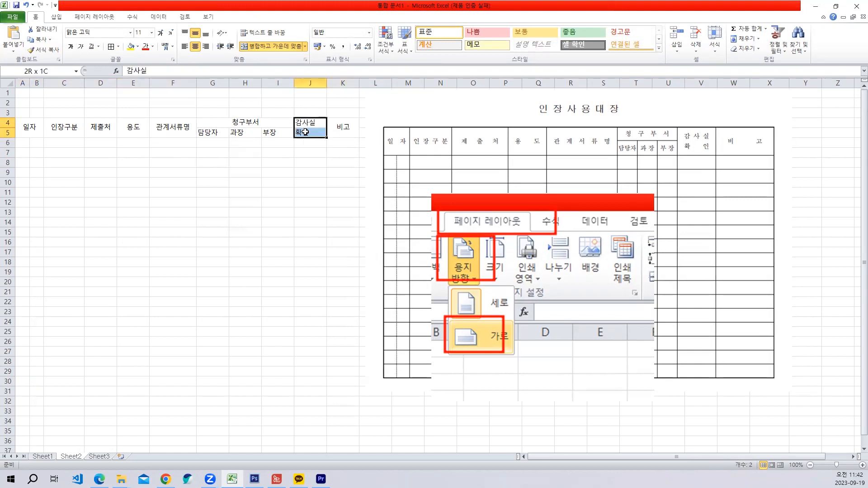
pyautogui.click(303, 134)
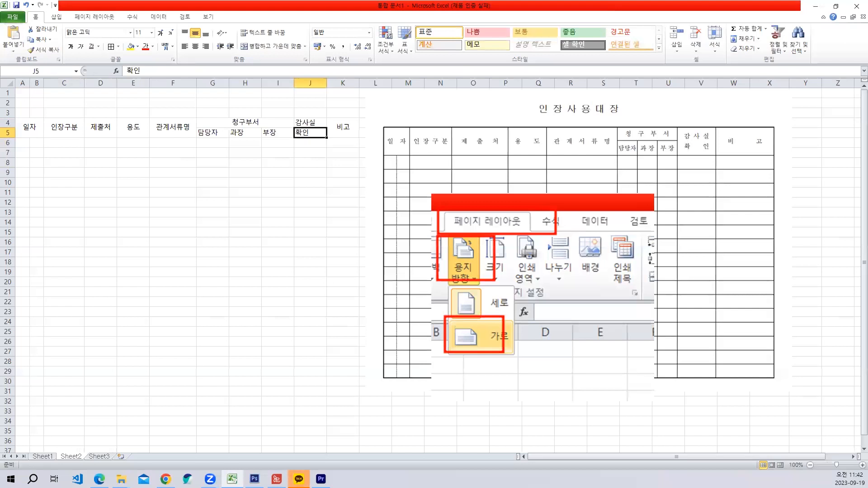
pyautogui.hotkey('alt', 'Tab')
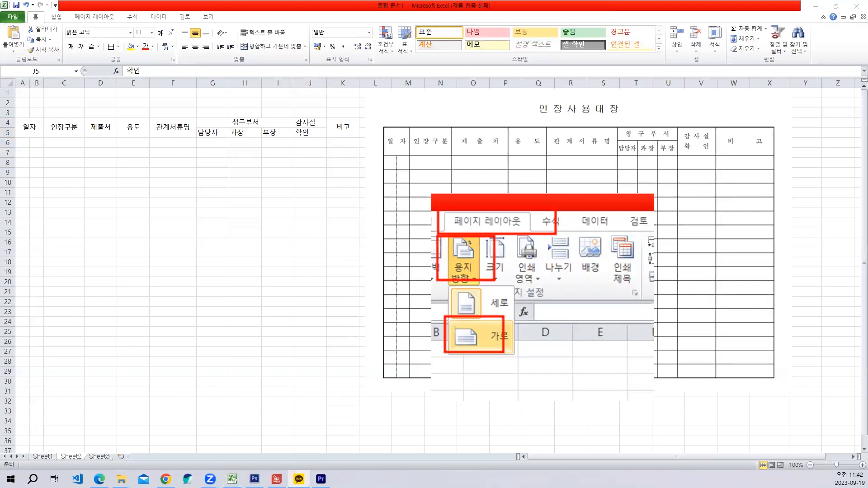
pyautogui.hotkey('alt', 'Tab')
# - Apply all borders (모든 테두리) to the table range A4:K16
pyautogui.moveTo(27, 130); pyautogui.dragTo(334, 243)
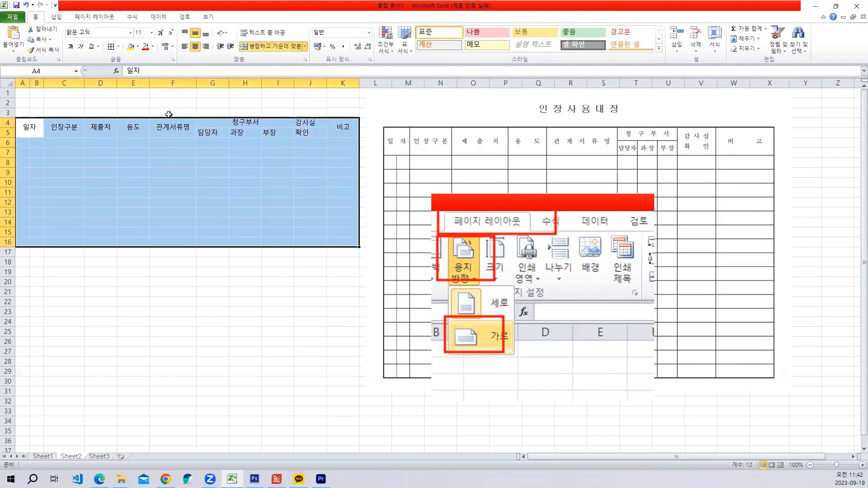
pyautogui.click(118, 47)
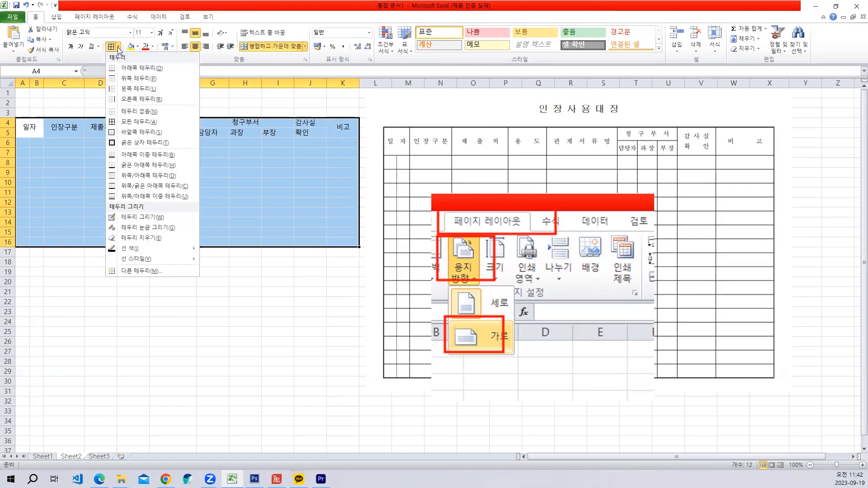
pyautogui.click(134, 123)
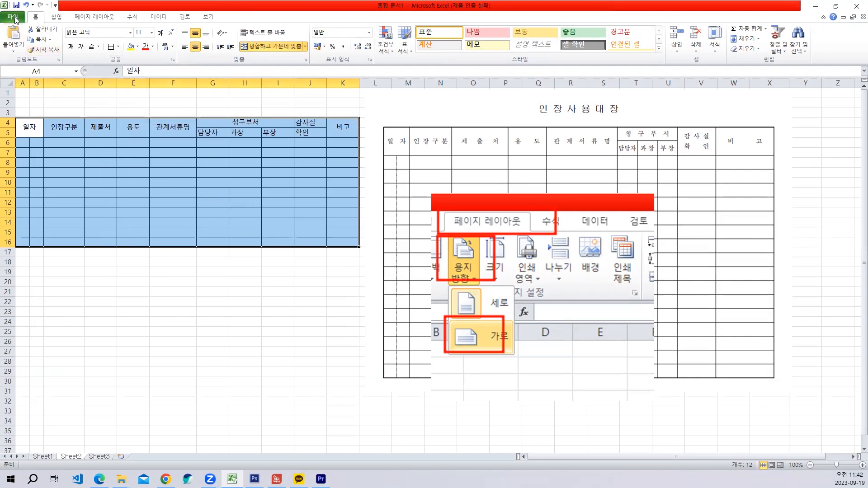
# - Check the table's page fit in the print preview, and set the page orientation to landscape (가로)
pyautogui.click(13, 17)
pyautogui.click(15, 136)
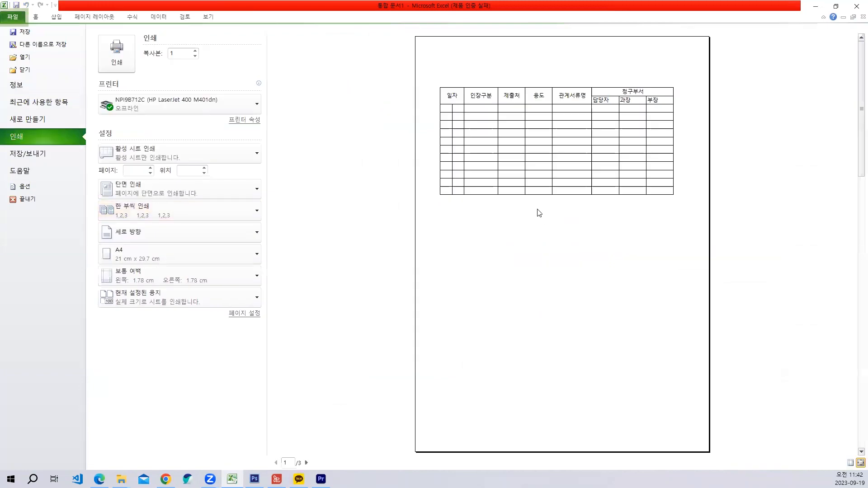
pyautogui.click(94, 17)
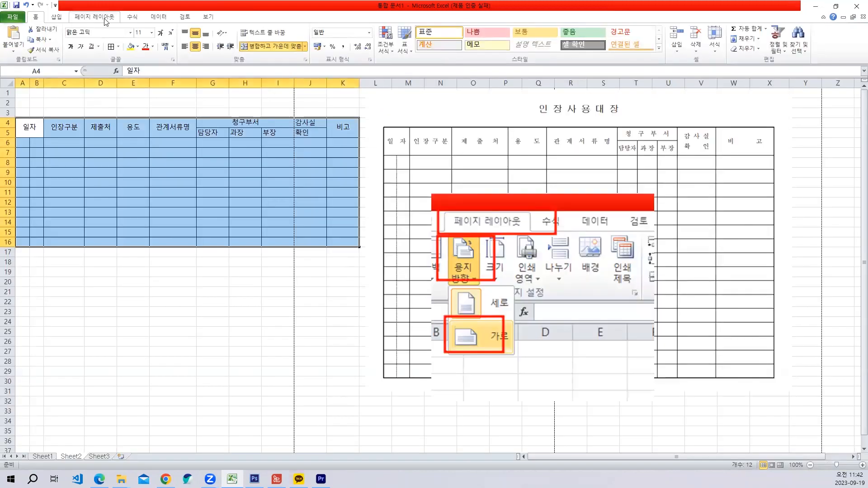
pyautogui.click(80, 45)
pyautogui.click(97, 92)
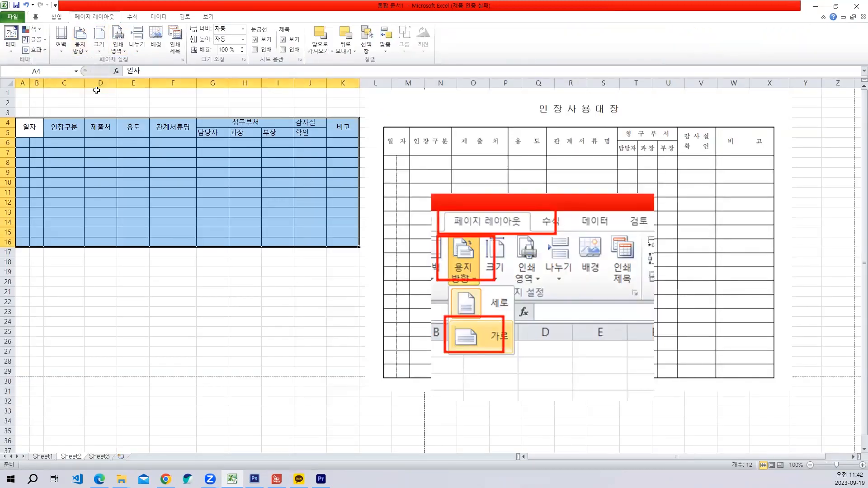
# - Move the 인장사용대장 picture and the page-orientation screenshot beyond the first page's vertical page break
pyautogui.moveTo(548, 123); pyautogui.dragTo(640, 160)
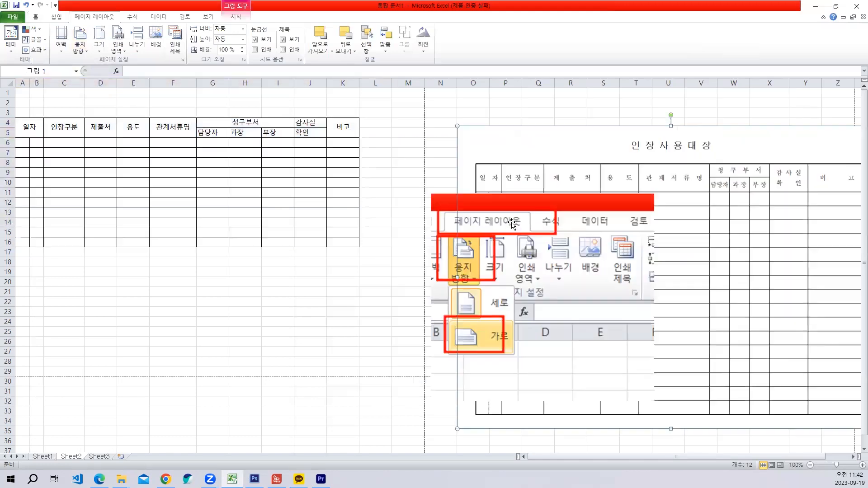
pyautogui.moveTo(521, 215); pyautogui.dragTo(523, 223)
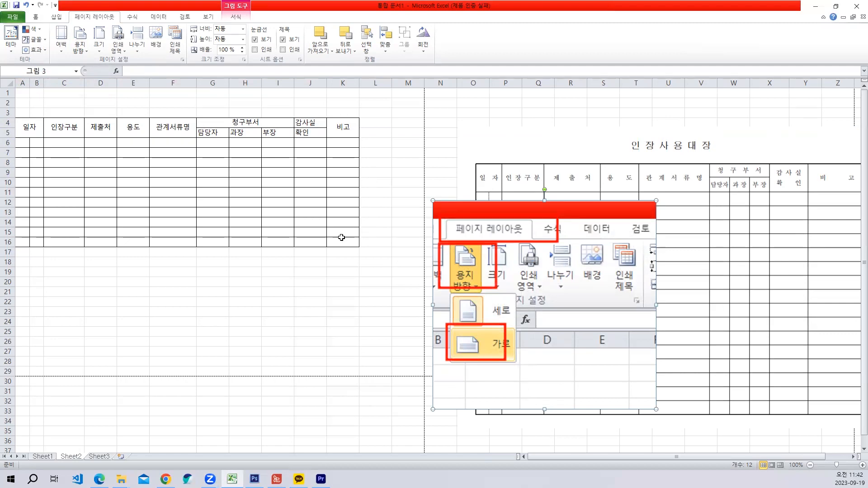
# - Widen the 제출처 column (D) and the 용도 column (E) of the table
pyautogui.click(106, 134)
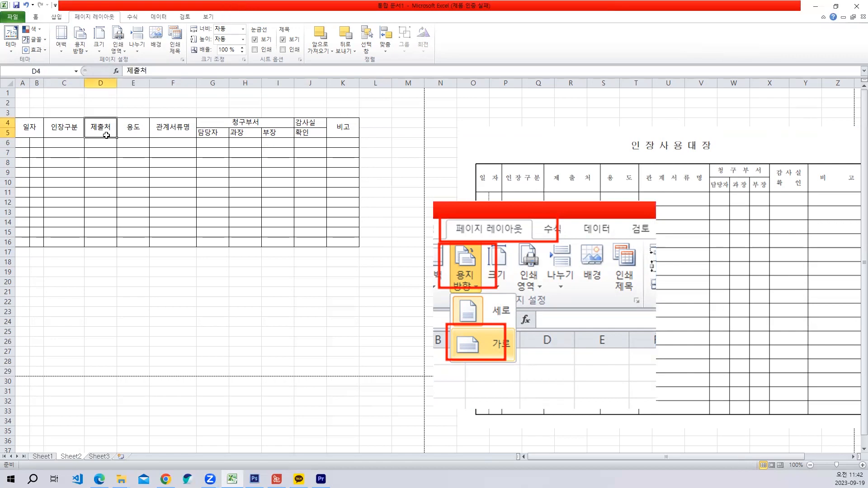
pyautogui.click(129, 134)
pyautogui.click(170, 132)
pyautogui.moveTo(107, 130); pyautogui.dragTo(154, 128)
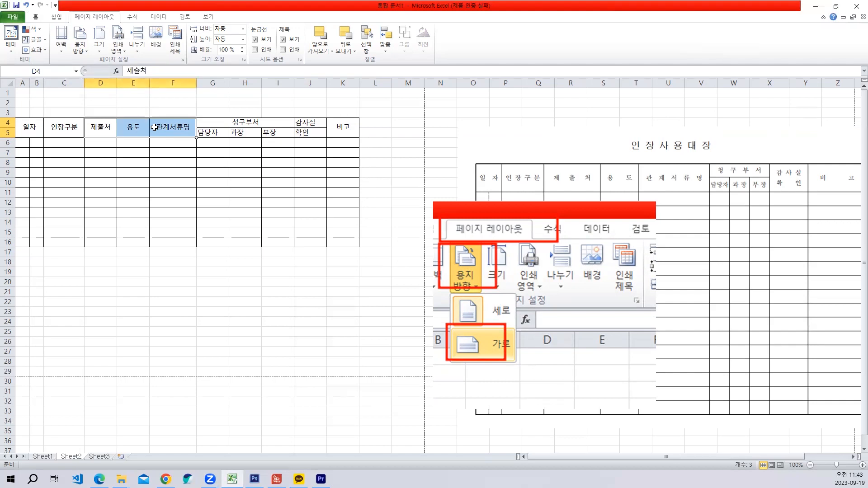
pyautogui.click(105, 112)
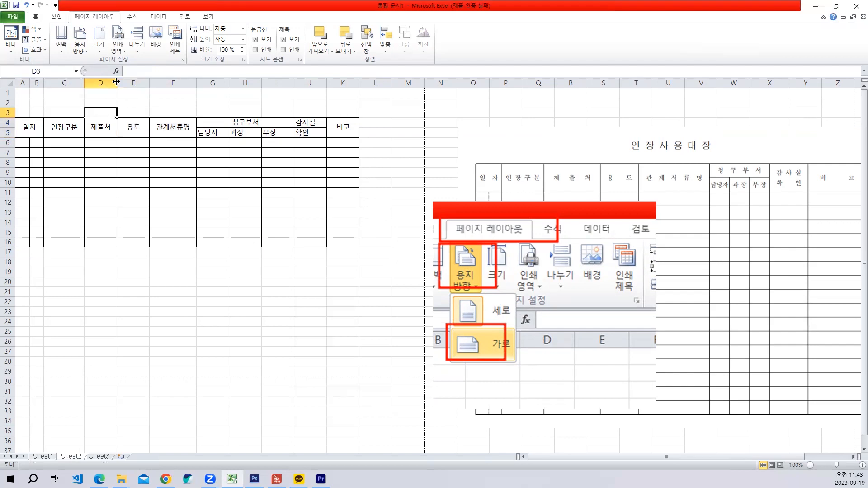
pyautogui.moveTo(117, 82); pyautogui.dragTo(237, 83)
pyautogui.moveTo(181, 84); pyautogui.dragTo(192, 84)
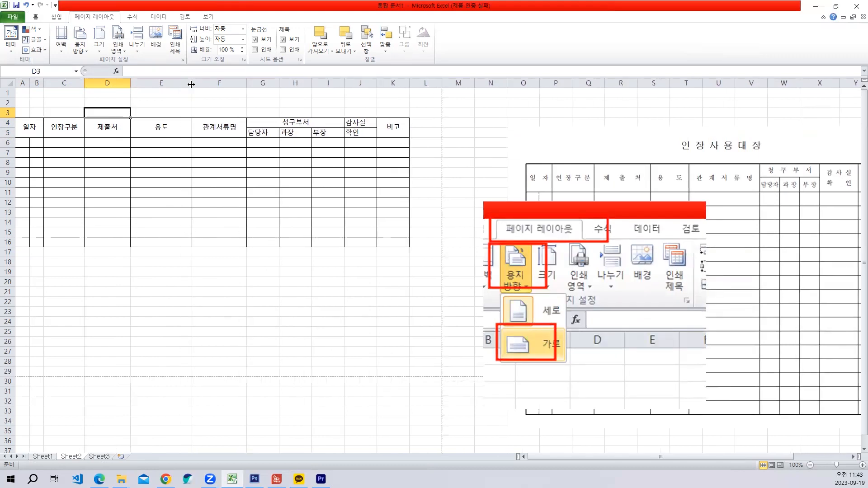
pyautogui.click(161, 140)
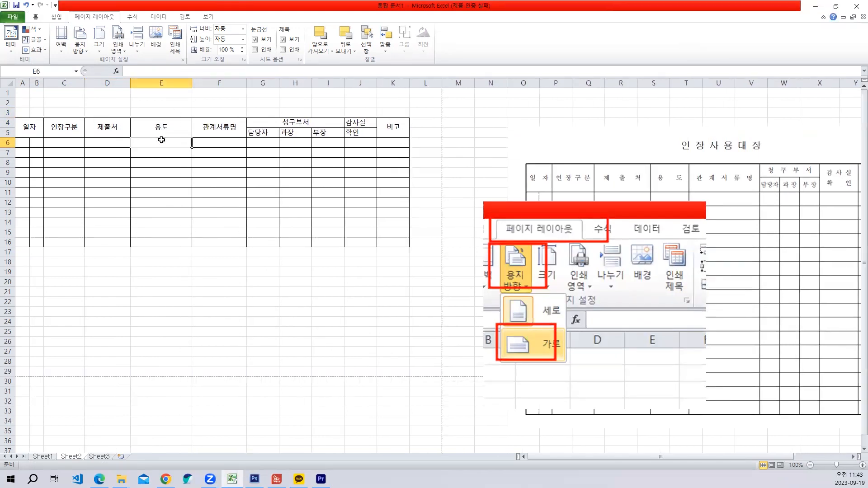
pyautogui.moveTo(131, 85); pyautogui.dragTo(136, 85)
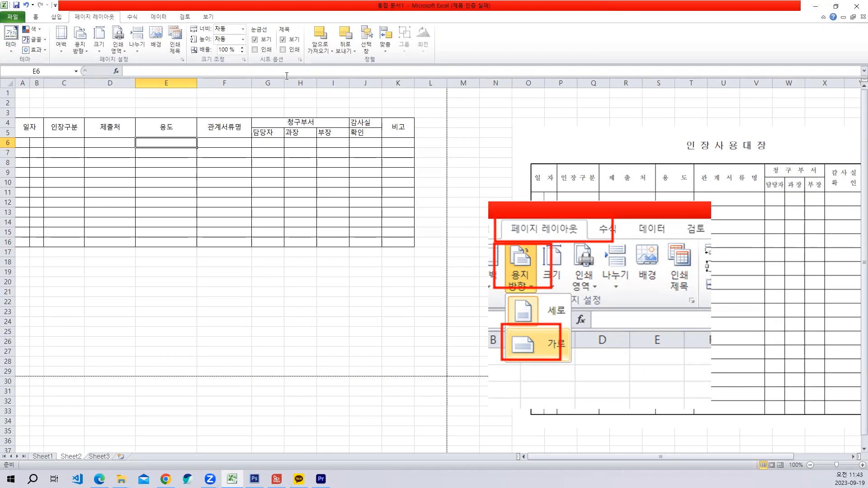
# - Narrow the 담당자, 과장 and 부장 columns (G to I) and slightly widen the 비고 column (K)
pyautogui.moveTo(286, 80); pyautogui.dragTo(320, 86)
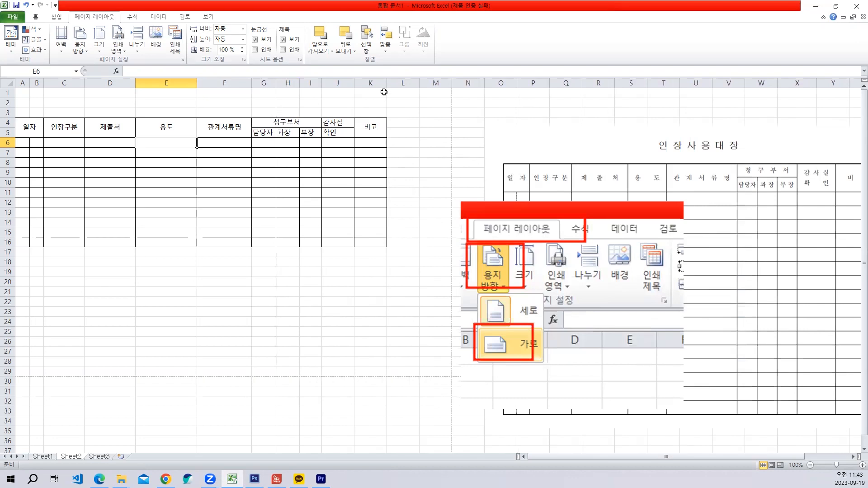
pyautogui.moveTo(385, 84); pyautogui.dragTo(394, 85)
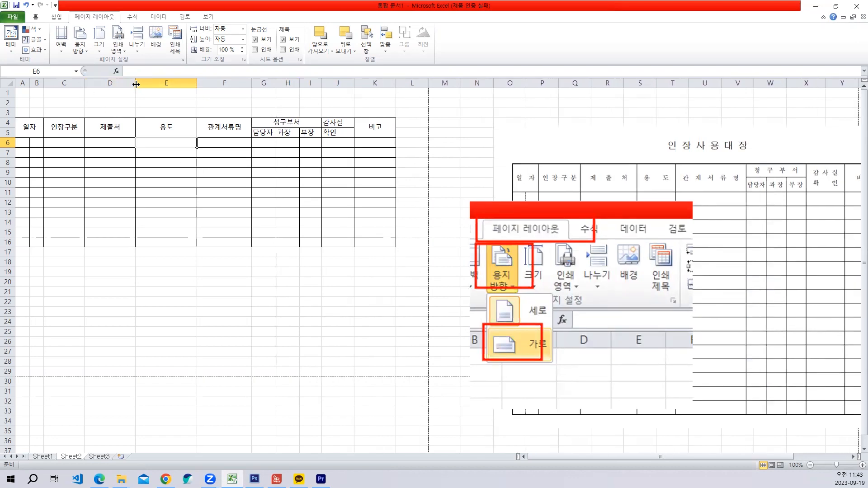
# - Widen the 제출처 and 용도 columns (D and E) further until the table reaches the first page's vertical page break
pyautogui.moveTo(135, 84); pyautogui.dragTo(141, 83)
pyautogui.moveTo(203, 84); pyautogui.dragTo(210, 83)
pyautogui.moveTo(139, 85); pyautogui.dragTo(148, 84)
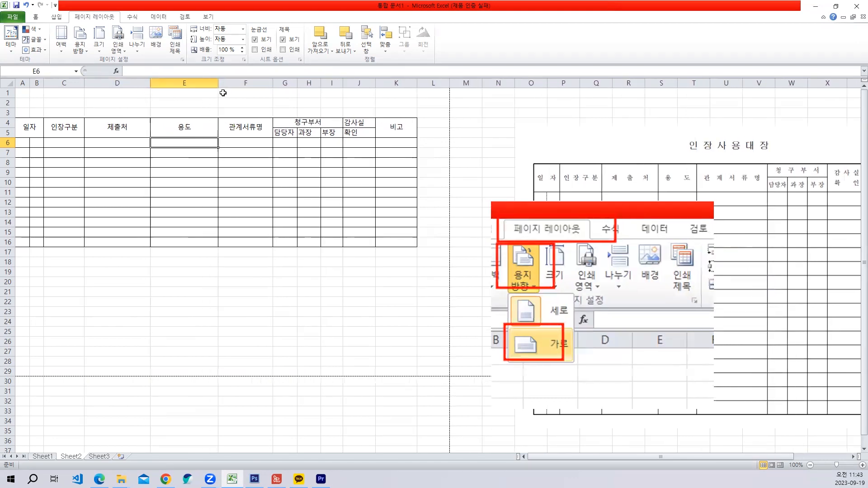
pyautogui.moveTo(217, 85); pyautogui.dragTo(223, 85)
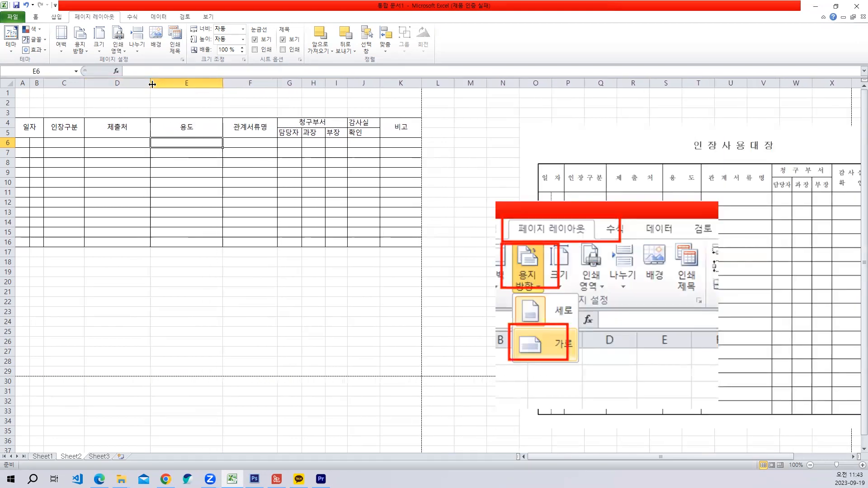
pyautogui.moveTo(150, 84); pyautogui.dragTo(169, 85)
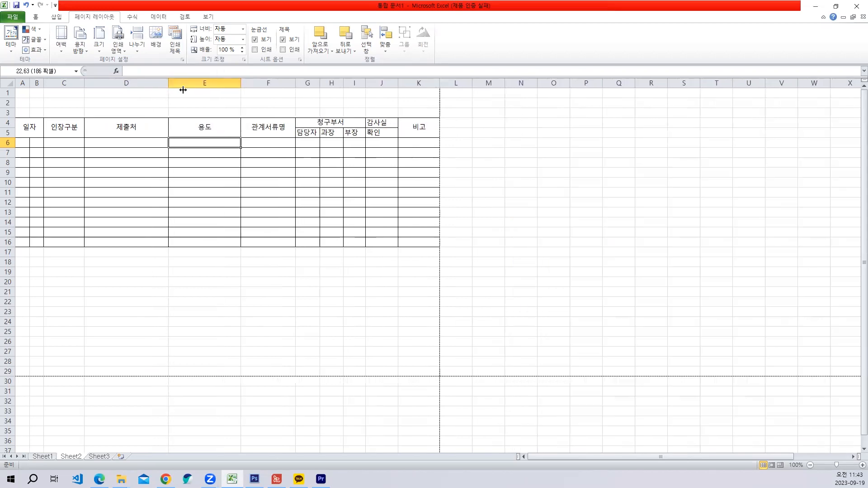
pyautogui.moveTo(240, 87); pyautogui.dragTo(244, 85)
pyautogui.click(107, 142)
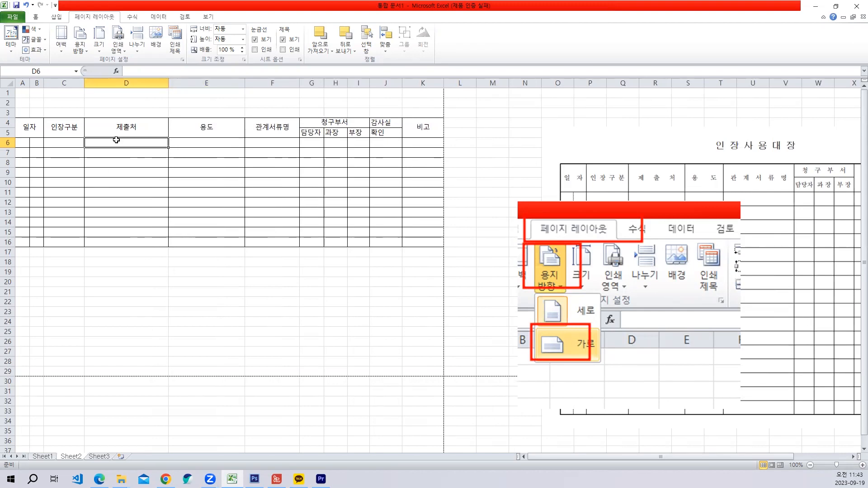
pyautogui.click(180, 140)
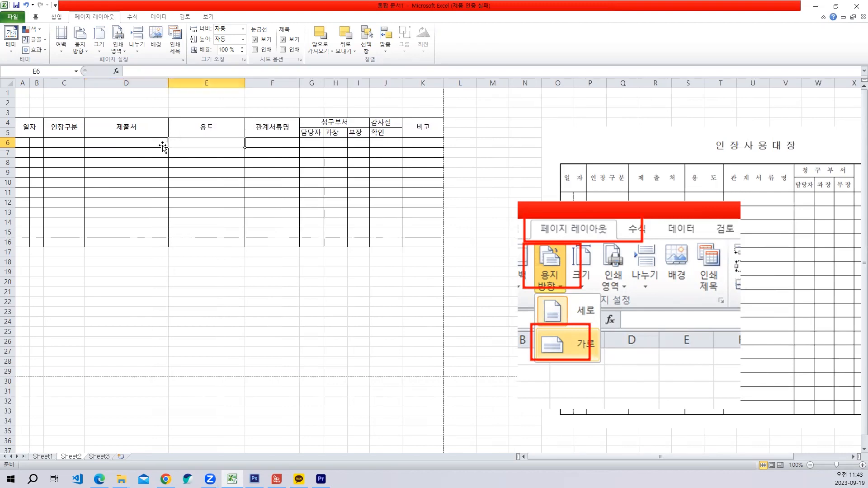
pyautogui.click(144, 145)
pyautogui.click(144, 130)
pyautogui.click(196, 129)
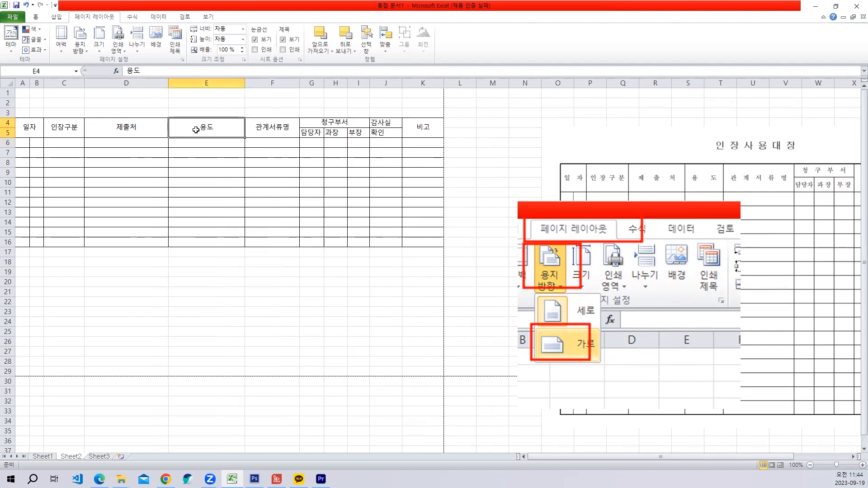
pyautogui.click(239, 171)
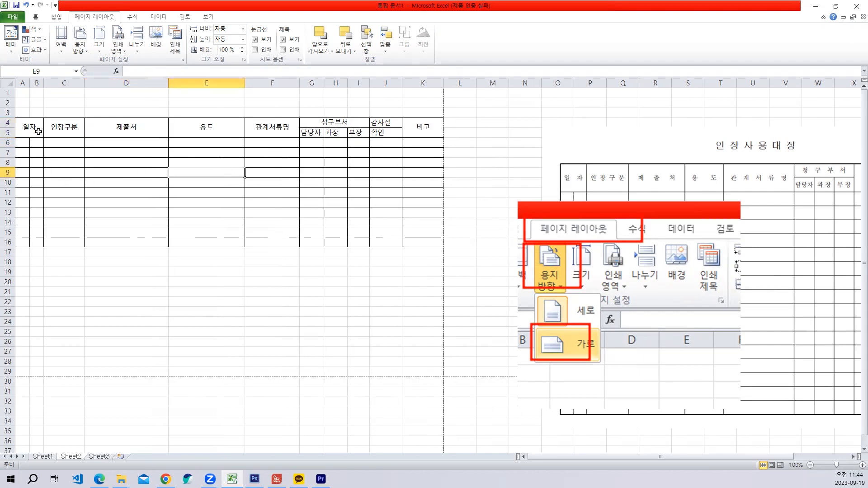
# - Set the row height of the table range A4:K16 to 20
pyautogui.moveTo(38, 132); pyautogui.dragTo(408, 244)
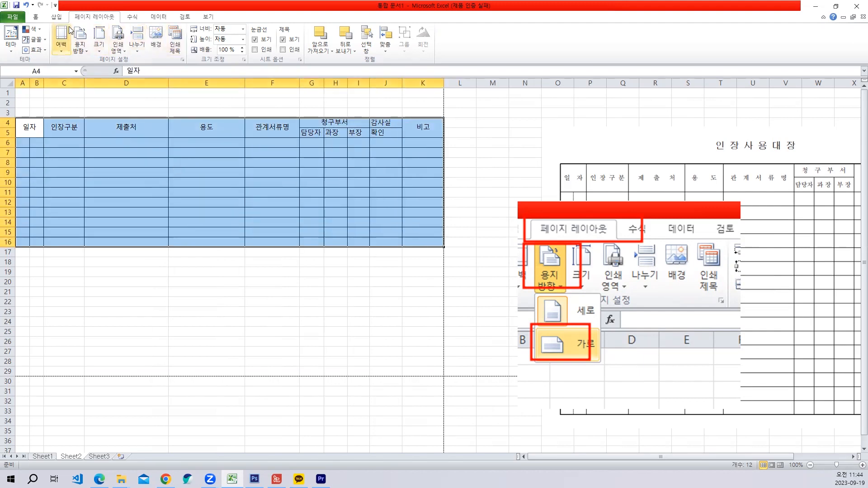
pyautogui.click(36, 17)
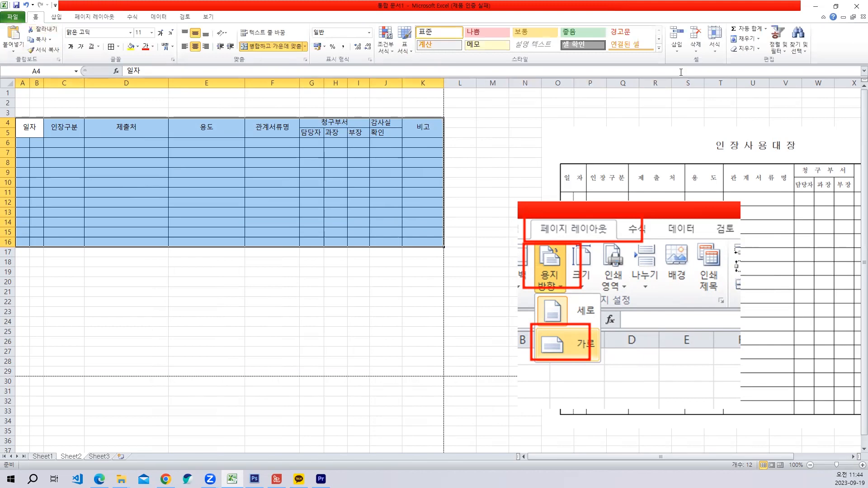
pyautogui.click(715, 47)
pyautogui.click(725, 73)
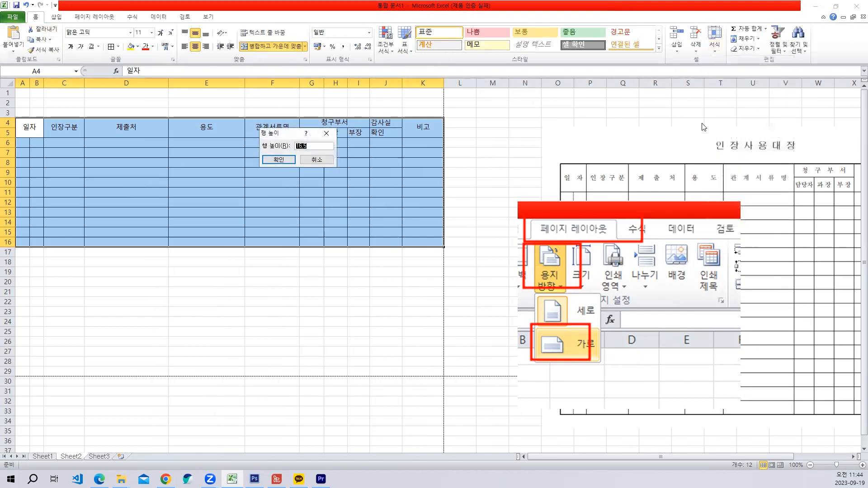
pyautogui.write('19.5')
pyautogui.press('Return')
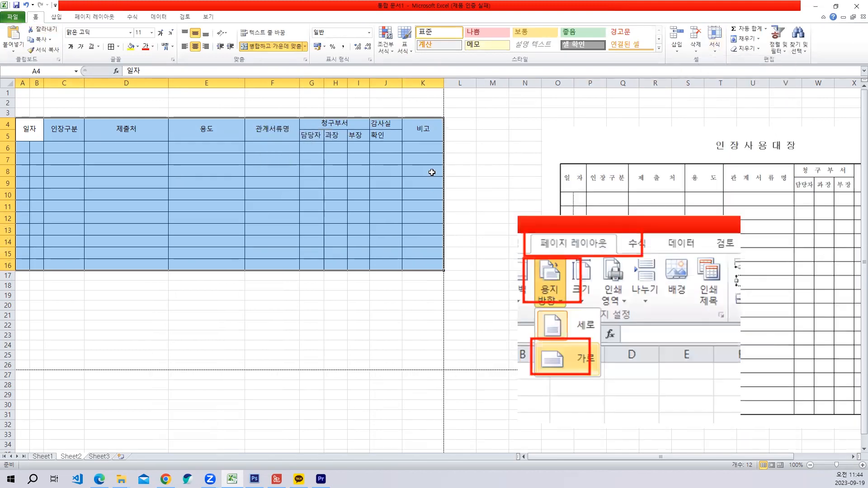
# - Increase the row height of the table rows 4 to 16 to 30
pyautogui.click(695, 51)
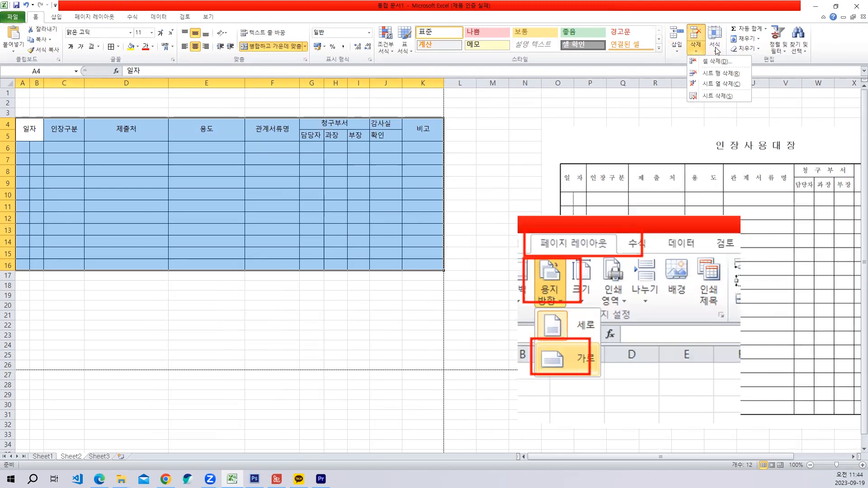
pyautogui.click(716, 49)
pyautogui.click(725, 73)
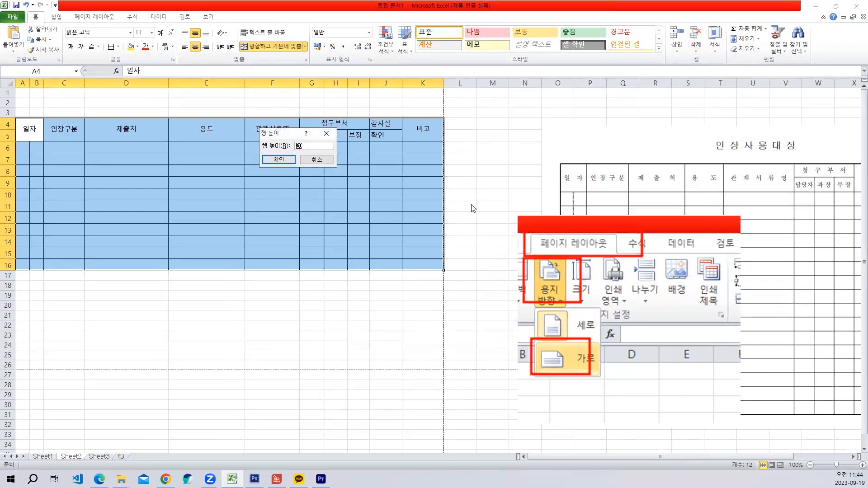
pyautogui.press('Return')
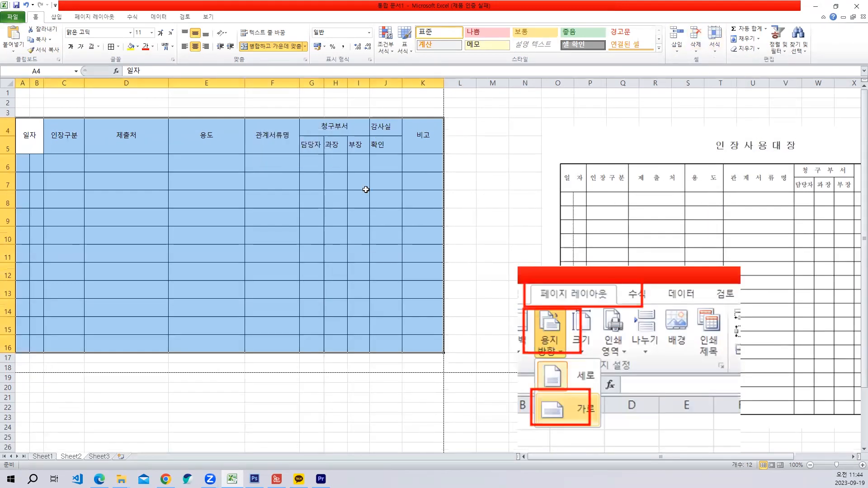
# - Set the row height of table rows 4 to 16 to 31 so the table nearly fills the landscape page
pyautogui.click(714, 48)
pyautogui.click(723, 71)
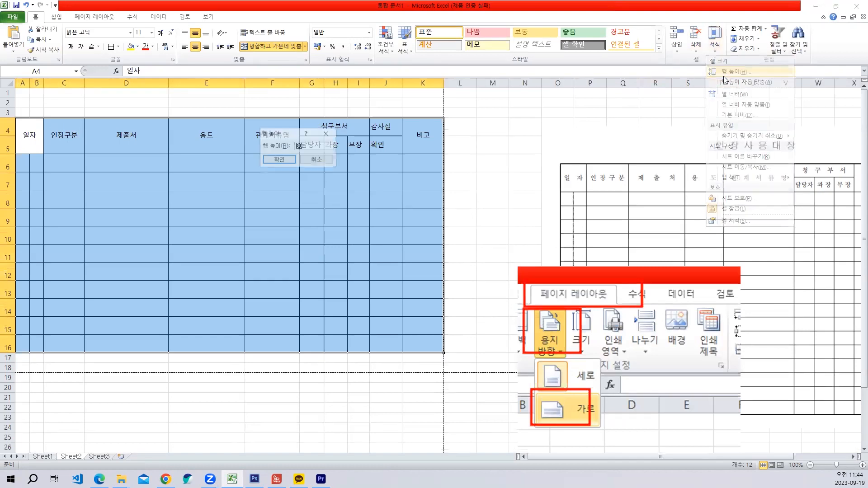
pyautogui.write('31')
pyautogui.press('Return')
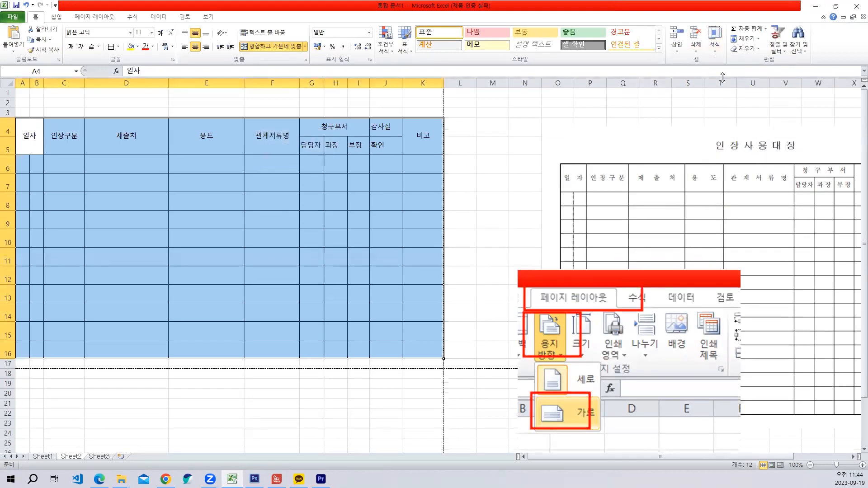
pyautogui.click(239, 238)
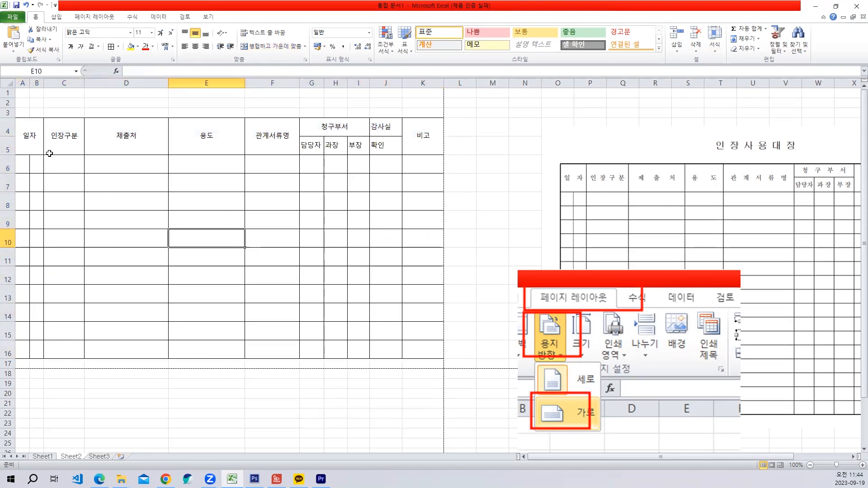
# - Apply the horizontal alignment 균등 분할 (들여쓰기) to the header cells from 일자 to 관계서류명
pyautogui.click(28, 136)
pyautogui.press('Right')
pyautogui.press('Right')
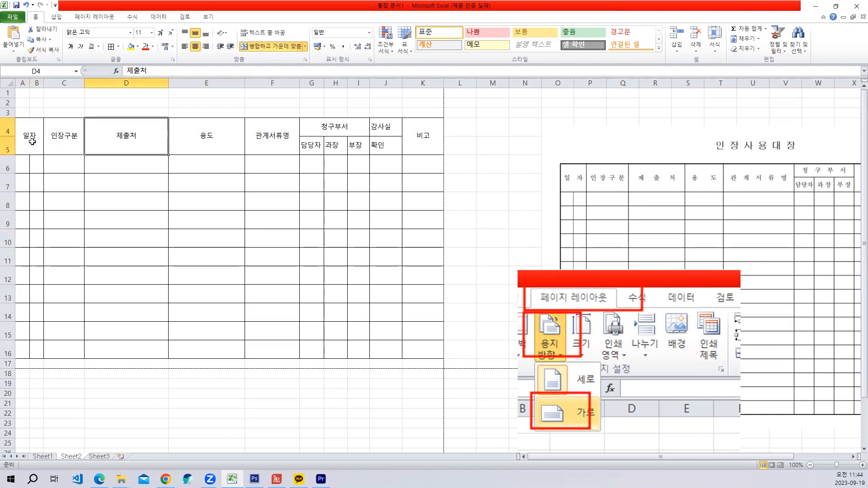
pyautogui.moveTo(17, 139); pyautogui.dragTo(248, 139)
pyautogui.rightClick(137, 138)
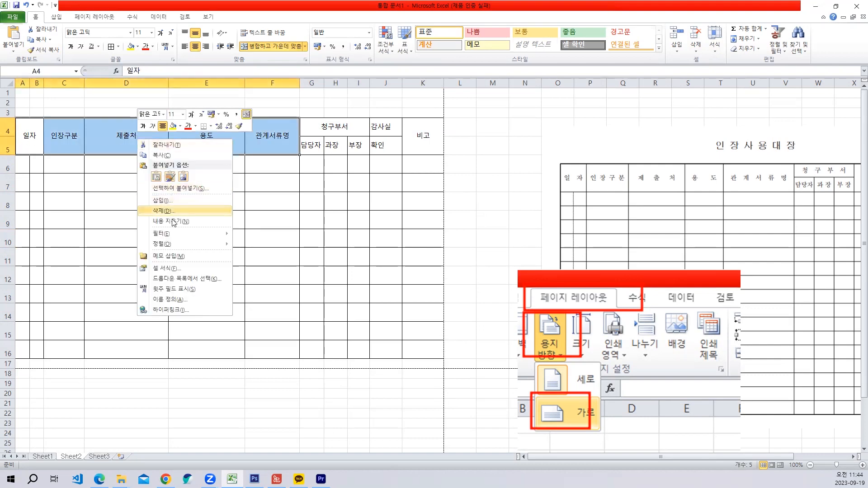
pyautogui.click(173, 270)
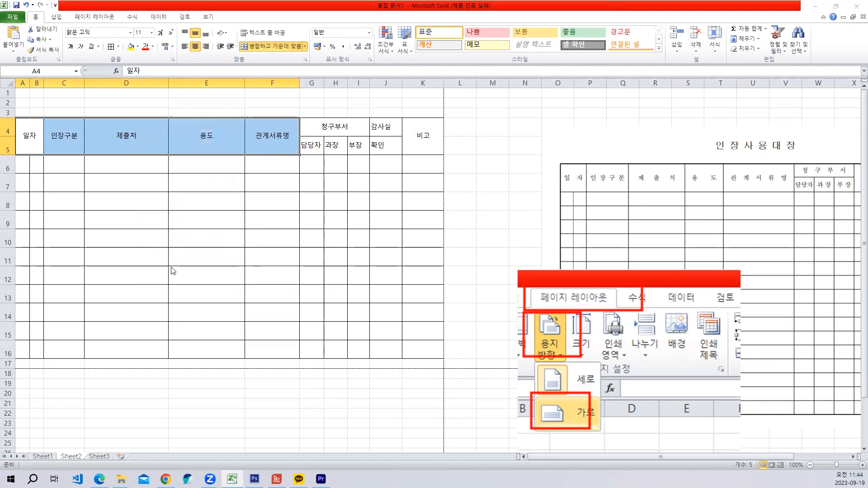
pyautogui.click(93, 184)
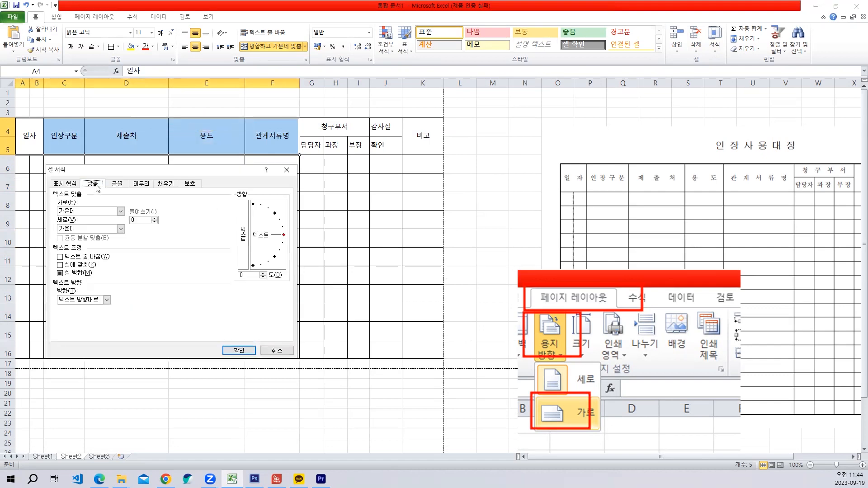
pyautogui.click(121, 211)
pyautogui.click(92, 256)
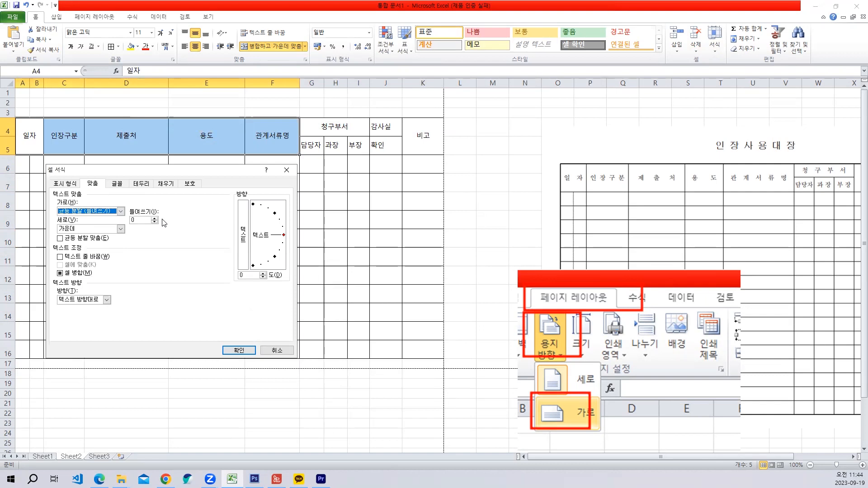
pyautogui.click(239, 350)
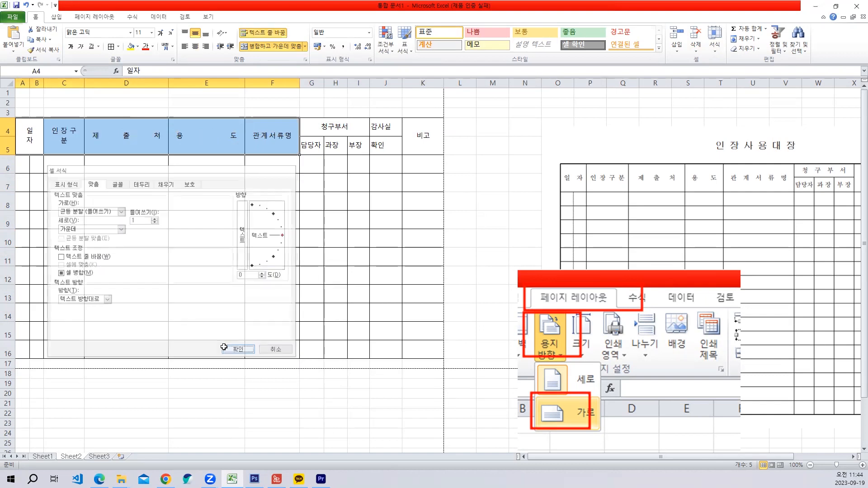
pyautogui.click(171, 245)
# - Widen column C slightly so the 인장구분 header fits on one line
pyautogui.click(75, 144)
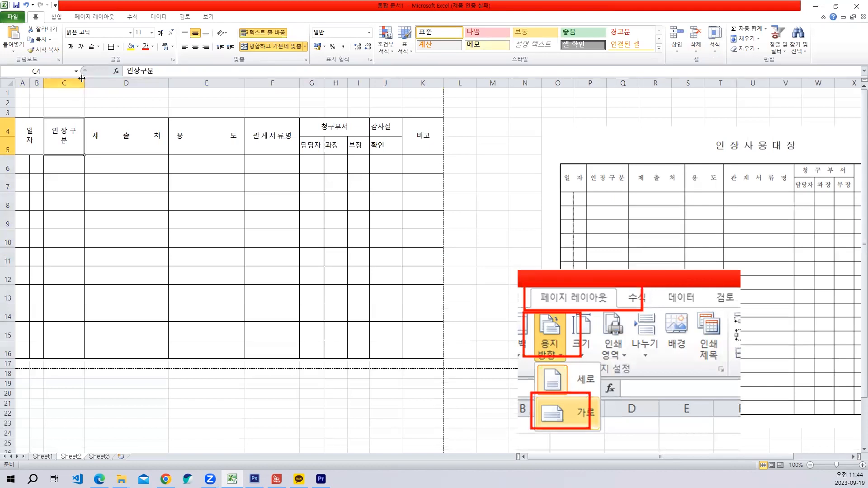
pyautogui.moveTo(84, 83); pyautogui.dragTo(88, 83)
pyautogui.click(133, 166)
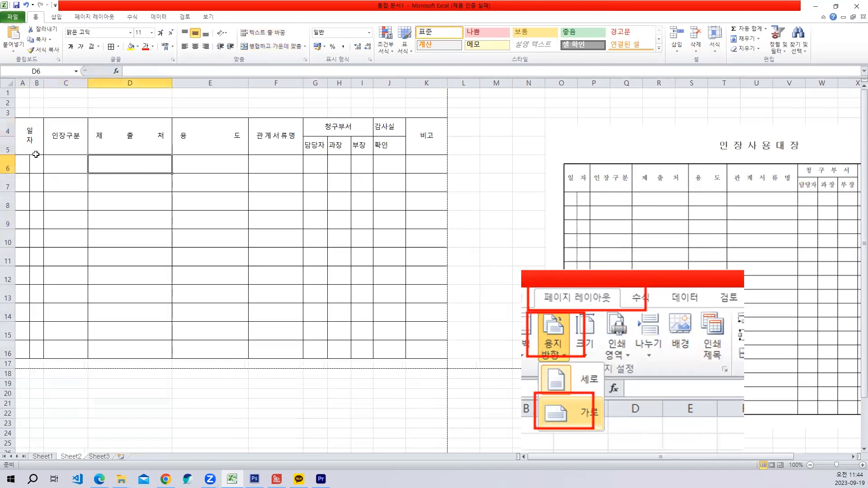
# - Center the text of the 일자 header cell horizontally
pyautogui.click(28, 137)
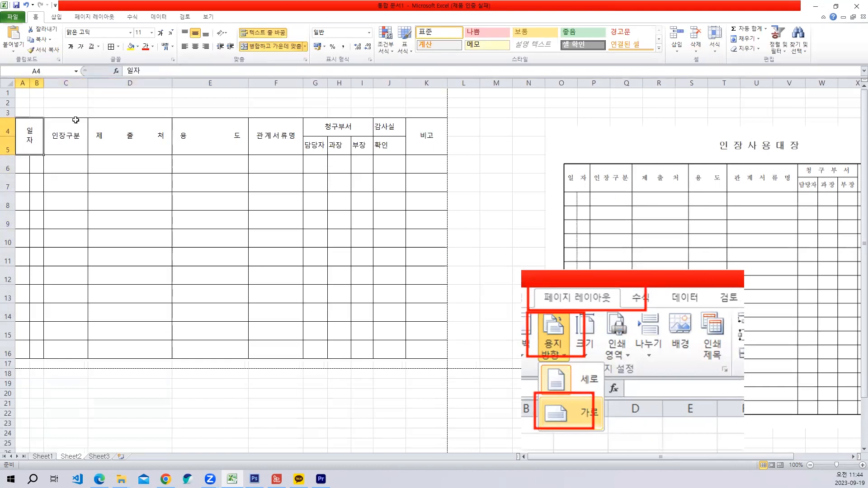
pyautogui.click(195, 46)
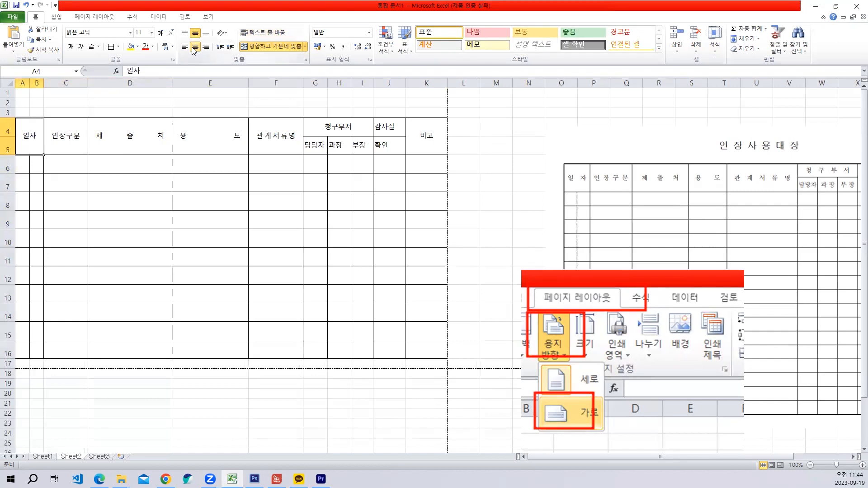
# - Insert a space between the two characters of the 일자 header and center the 담당자, 과장 and 부장 header cells horizontally
pyautogui.doubleClick(29, 134)
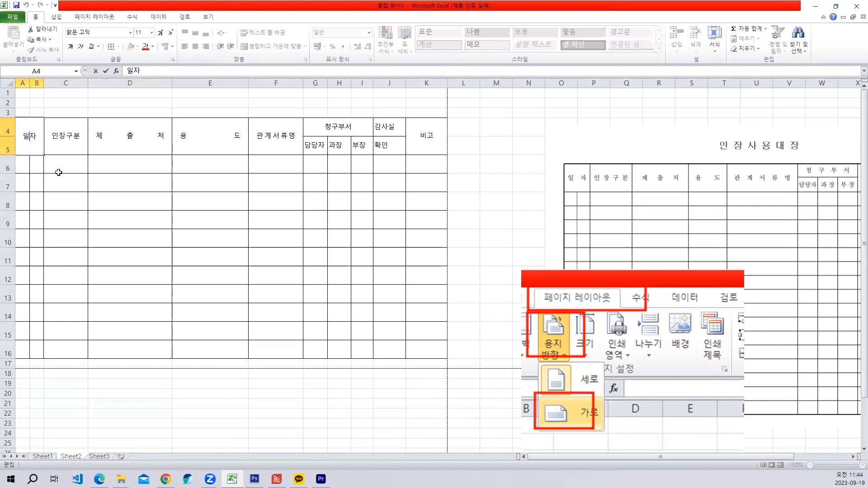
pyautogui.click(93, 199)
pyautogui.moveTo(319, 148); pyautogui.dragTo(362, 147)
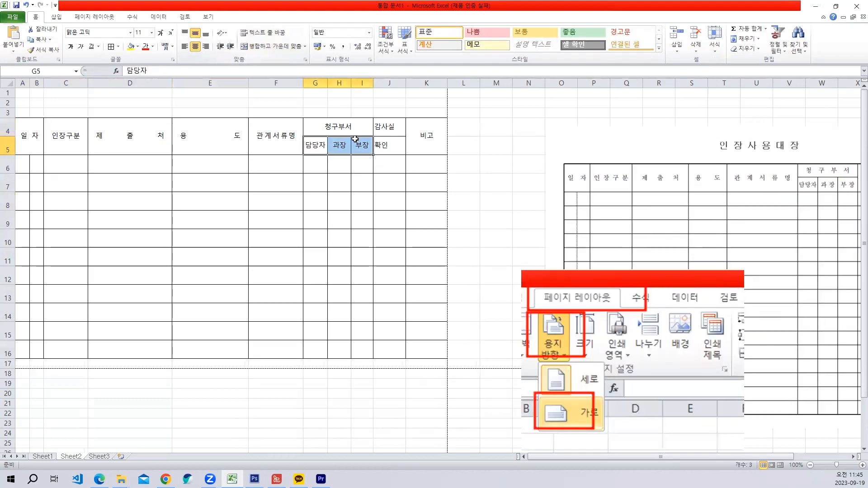
# - Check the alignment settings of the 관계서류명 header cell
pyautogui.click(332, 126)
pyautogui.rightClick(332, 128)
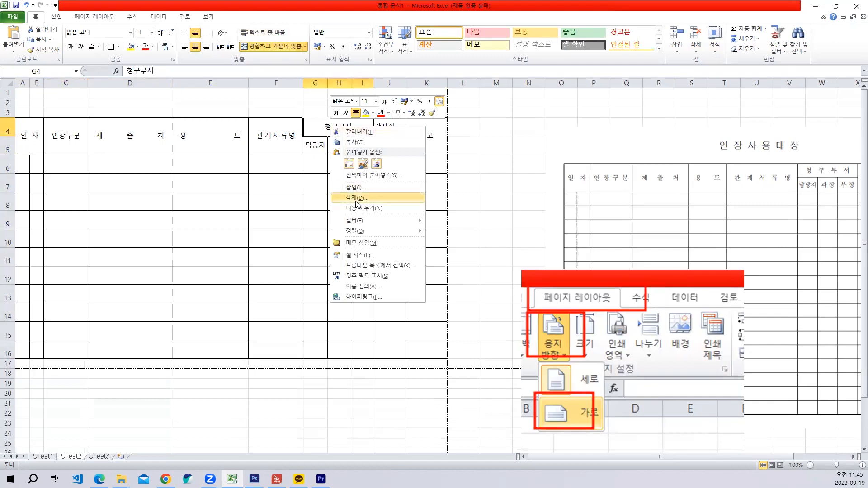
pyautogui.click(287, 147)
pyautogui.rightClick(278, 132)
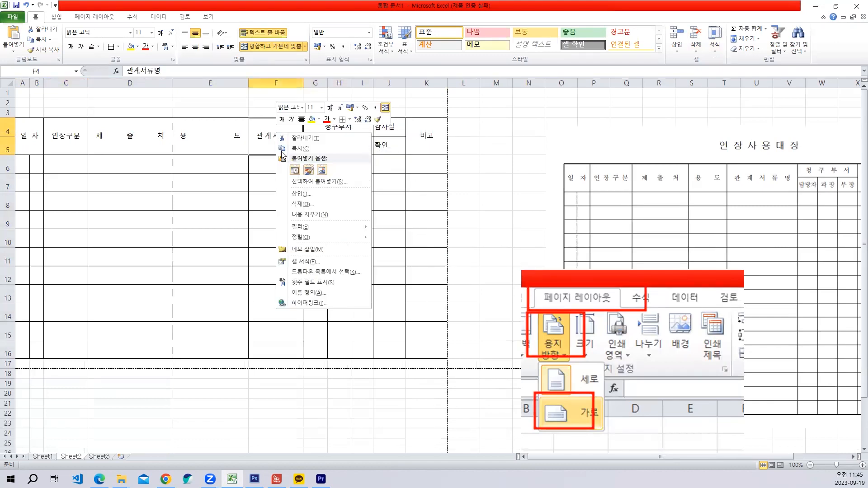
pyautogui.click(312, 263)
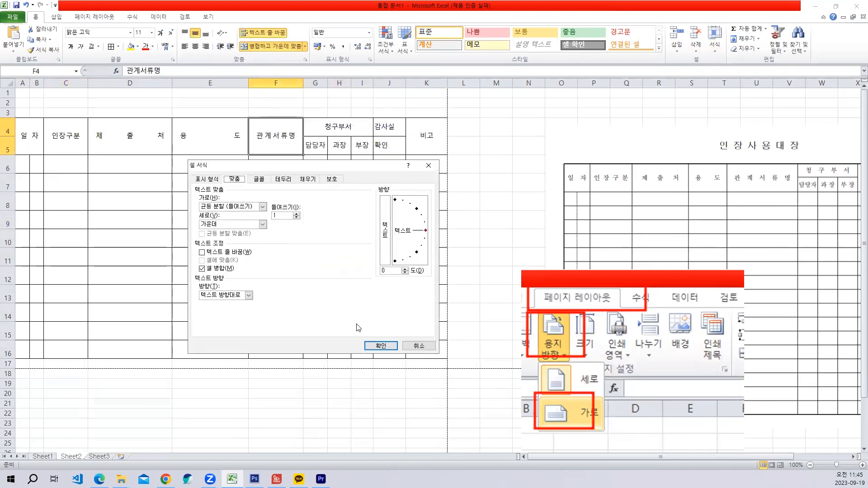
pyautogui.click(368, 345)
# - Apply the horizontal alignment 균등 분할 (들여쓰기) with a slight indent to the 청구부서 header cell
pyautogui.click(343, 128)
pyautogui.rightClick(343, 128)
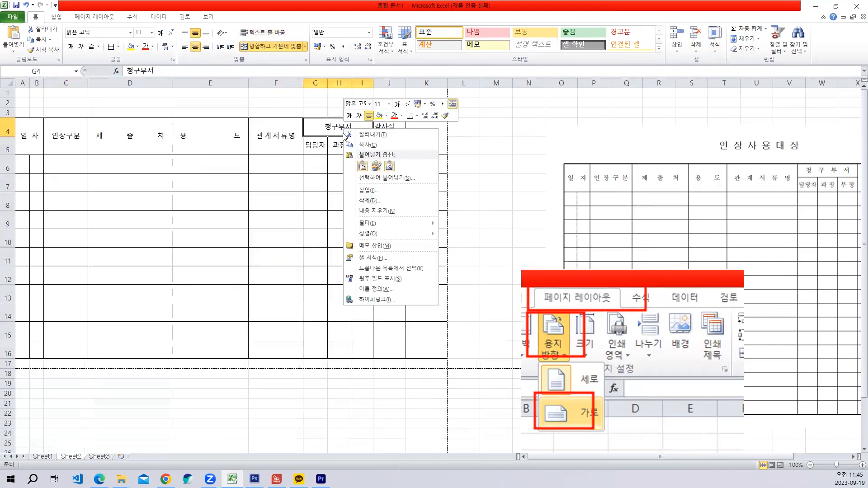
pyautogui.click(372, 254)
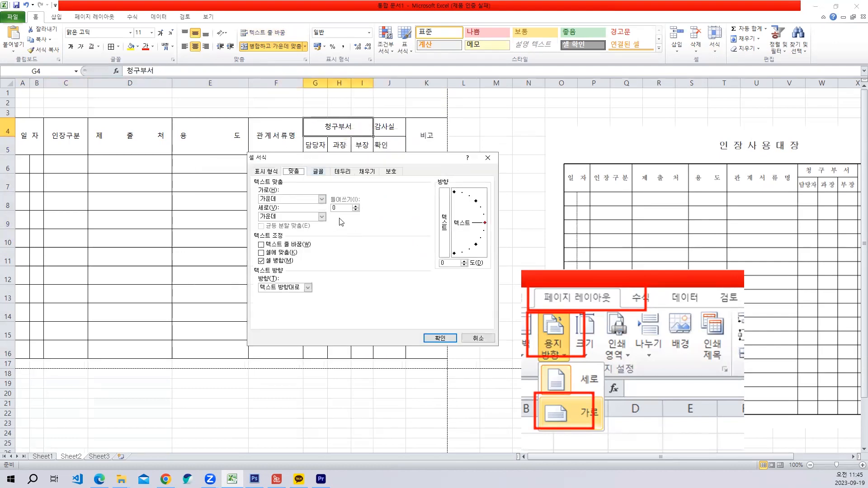
pyautogui.click(321, 199)
pyautogui.click(290, 252)
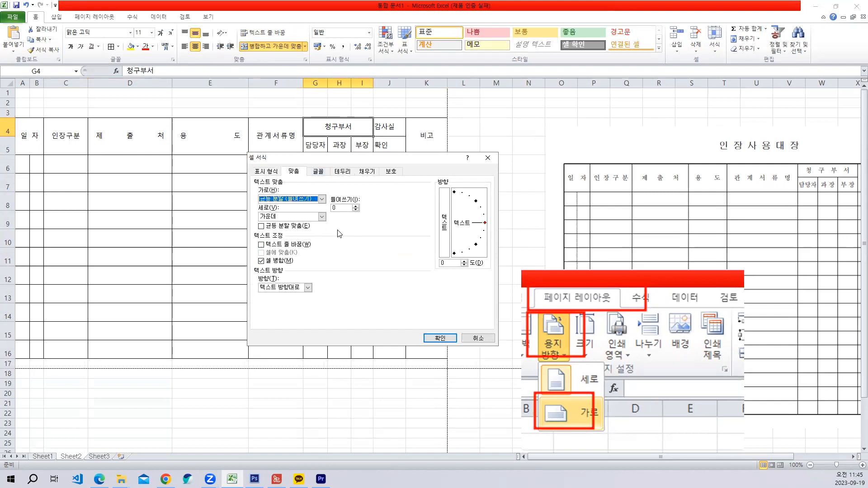
pyautogui.click(435, 335)
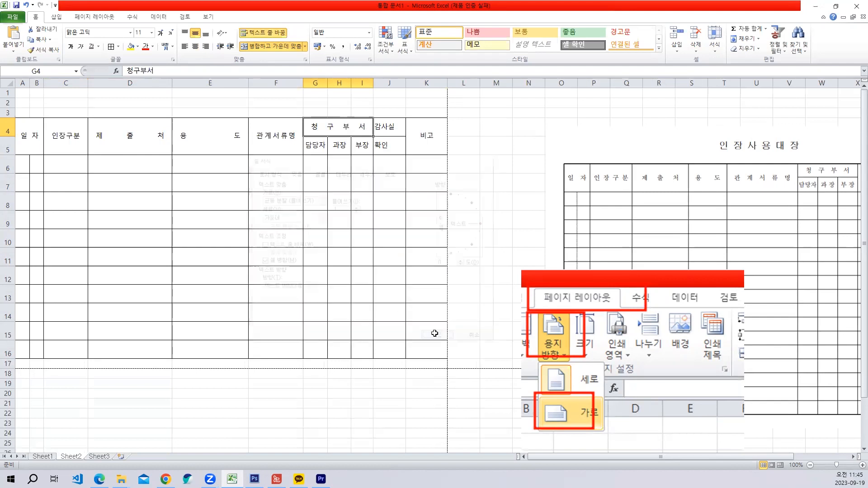
# - Apply the horizontal alignment 균등 분할 (들여쓰기) to the 감사실, 확인 and 비고 header cells
pyautogui.moveTo(387, 131); pyautogui.dragTo(425, 147)
pyautogui.rightClick(396, 140)
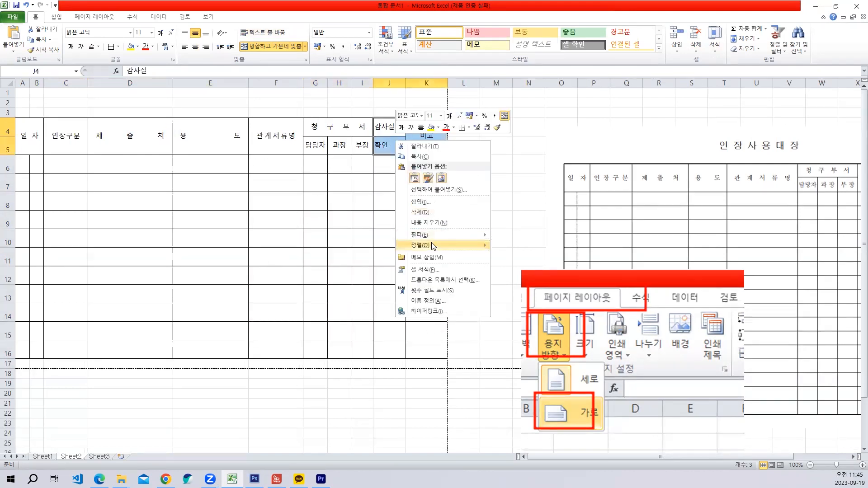
pyautogui.click(433, 270)
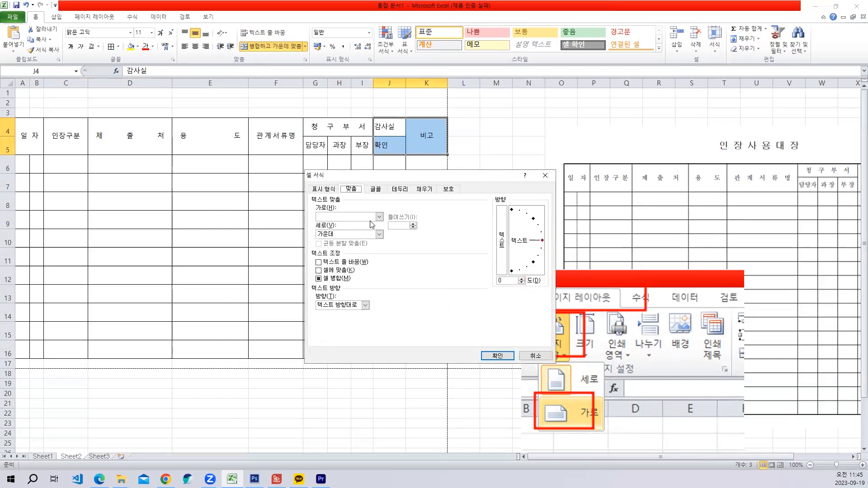
pyautogui.click(371, 217)
pyautogui.click(346, 265)
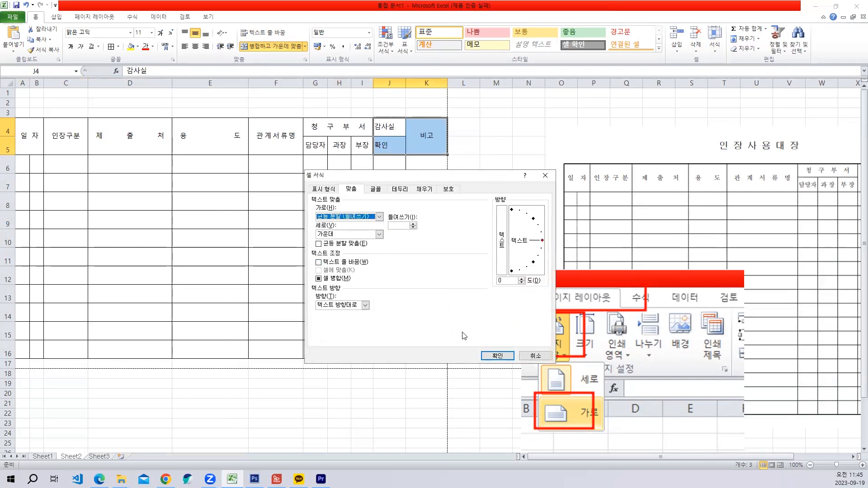
pyautogui.click(497, 355)
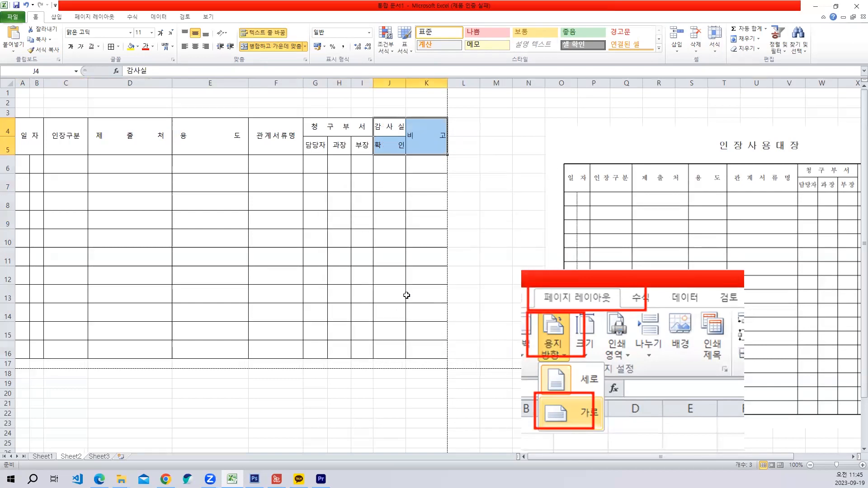
# - Set the alignment indent of the 감사실, 확인 and 비고 header cells to 1
pyautogui.rightClick(390, 145)
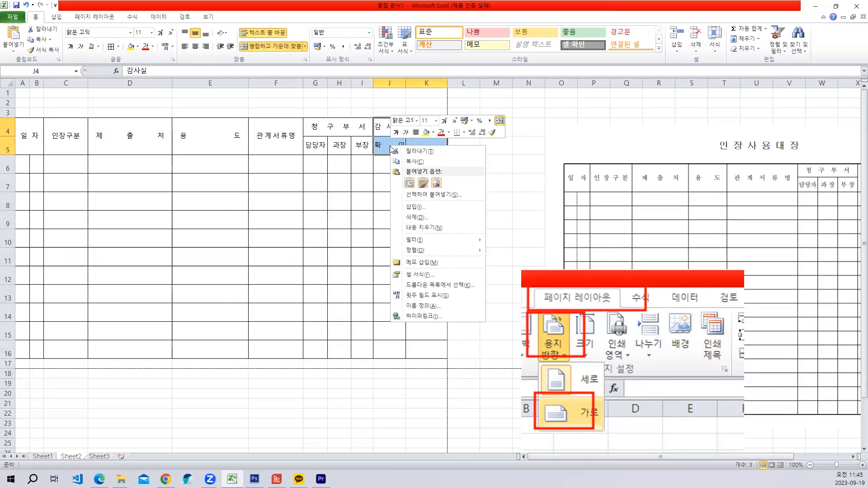
pyautogui.click(425, 275)
pyautogui.click(413, 230)
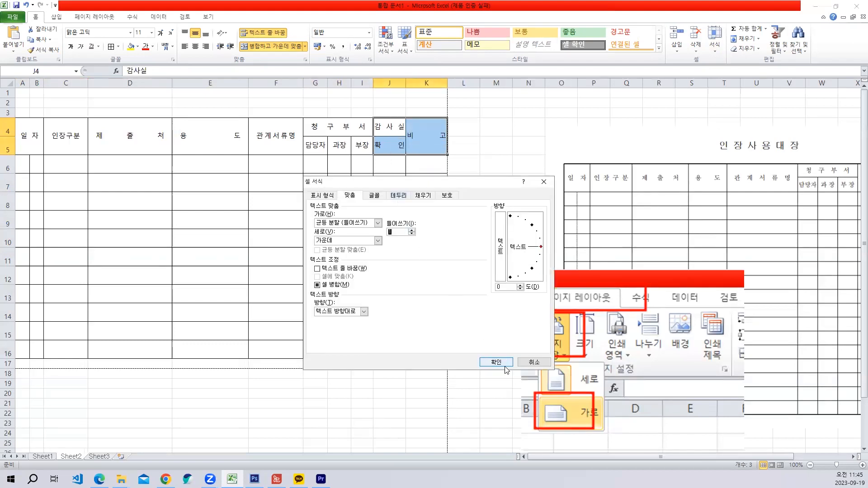
pyautogui.click(502, 363)
pyautogui.moveTo(411, 291); pyautogui.dragTo(392, 289)
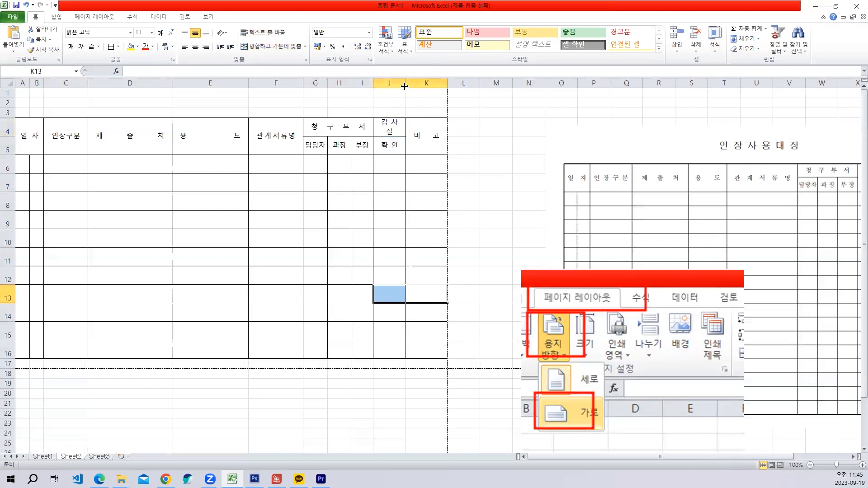
# - Widen column J until the 감사실 header fits on one line, and narrow column K to compensate
pyautogui.moveTo(405, 86); pyautogui.dragTo(407, 86)
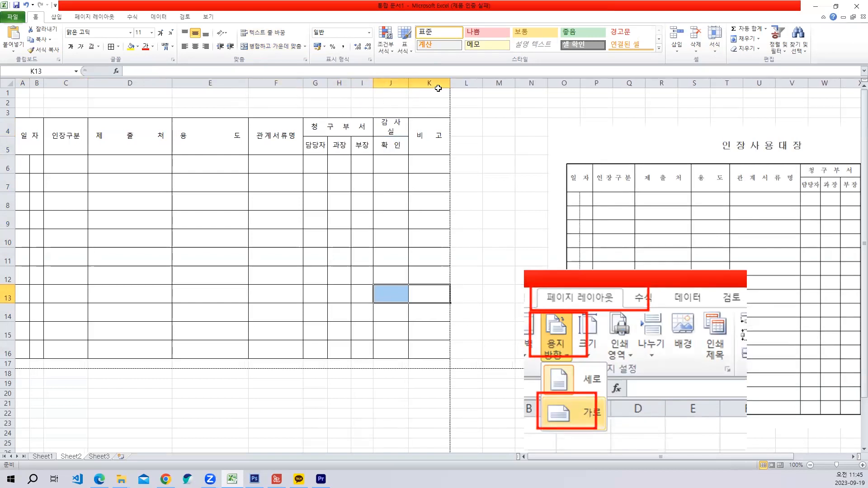
pyautogui.moveTo(450, 86); pyautogui.dragTo(411, 86)
pyautogui.click(409, 245)
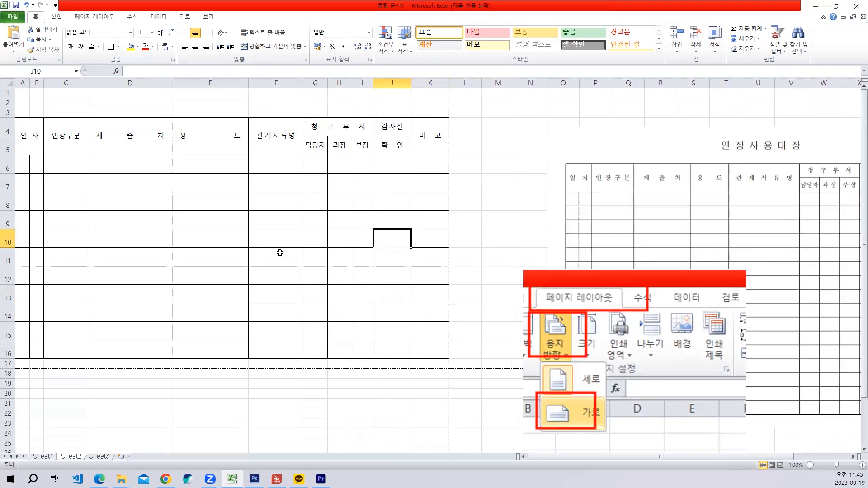
# - Move the 인장사용대장 reference picture closer to the table so its 감사실 확인 header can be compared
pyautogui.click(226, 233)
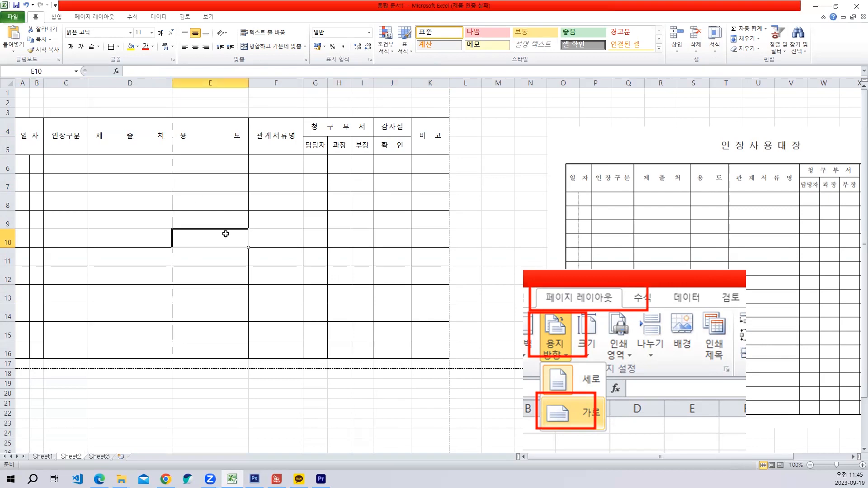
pyautogui.click(642, 218)
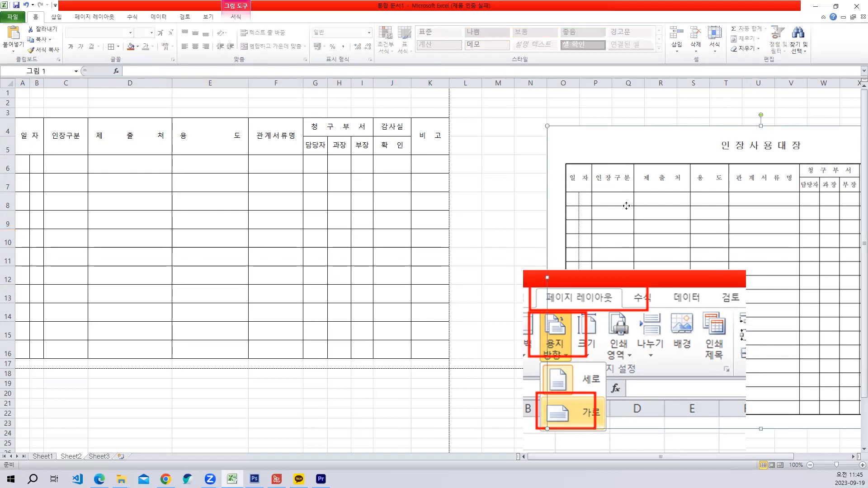
pyautogui.moveTo(624, 202); pyautogui.dragTo(544, 203)
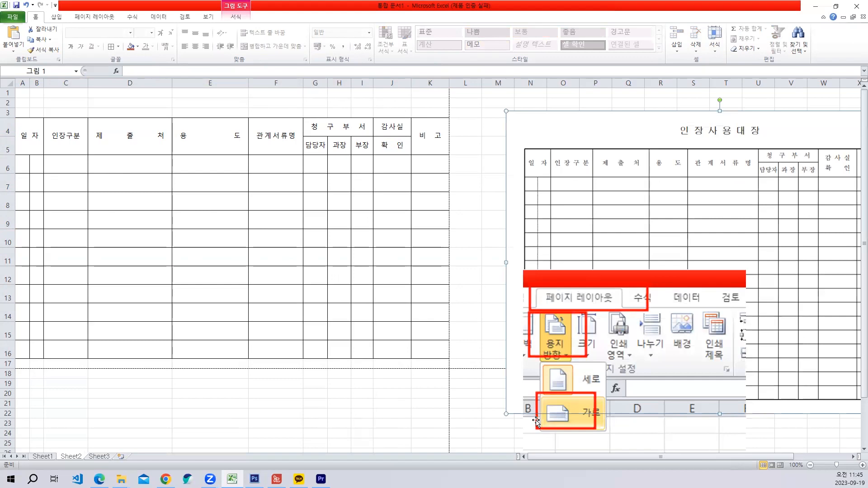
pyautogui.click(394, 148)
pyautogui.moveTo(393, 129); pyautogui.dragTo(394, 164)
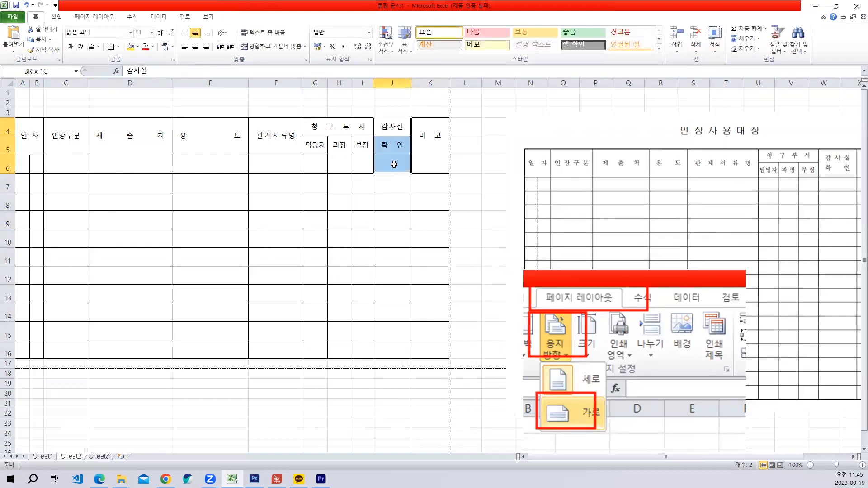
pyautogui.click(343, 225)
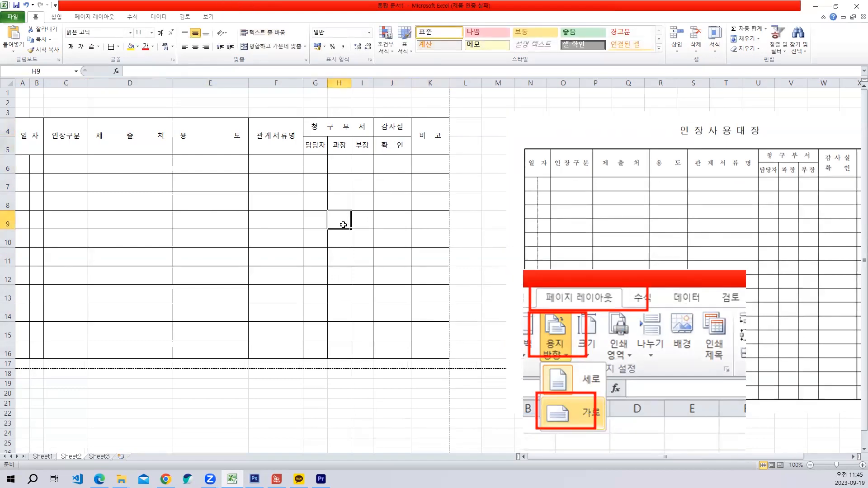
# - Change the vertical border between columns A and B in rows 6 to 16 to a dotted line
pyautogui.moveTo(18, 164); pyautogui.dragTo(39, 351)
pyautogui.rightClick(24, 165)
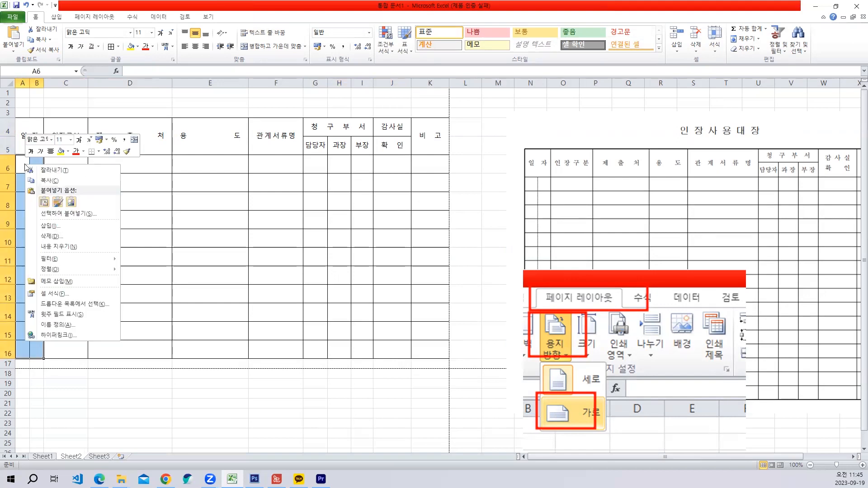
pyautogui.click(56, 295)
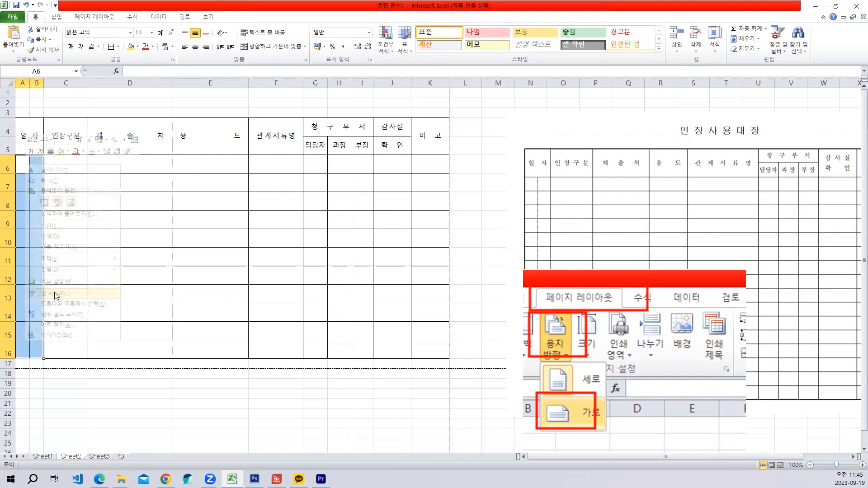
pyautogui.moveTo(134, 199); pyautogui.dragTo(395, 90)
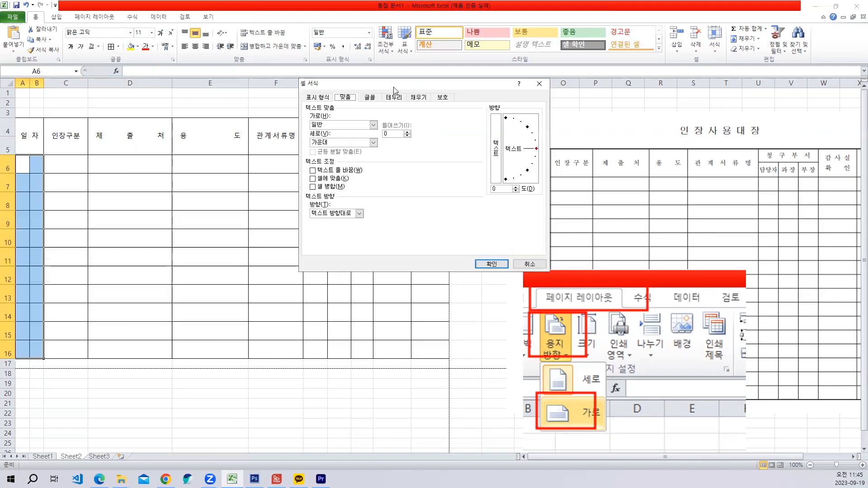
pyautogui.click(396, 100)
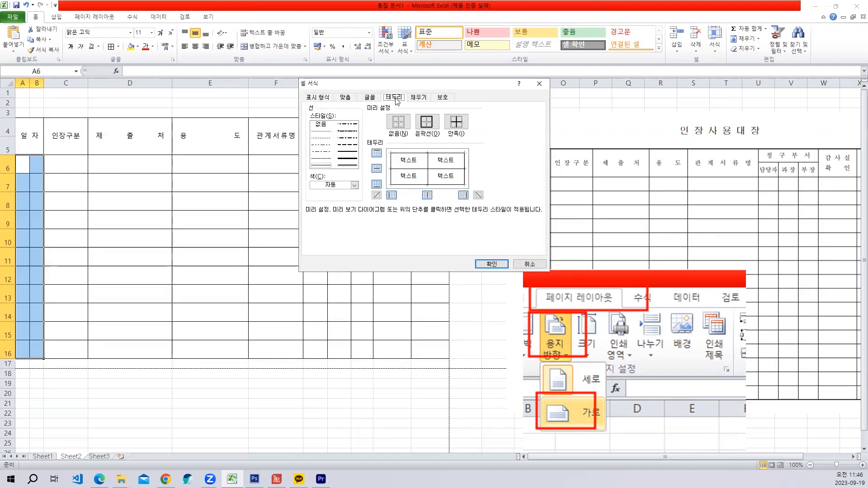
pyautogui.click(321, 159)
pyautogui.click(492, 264)
pyautogui.click(236, 292)
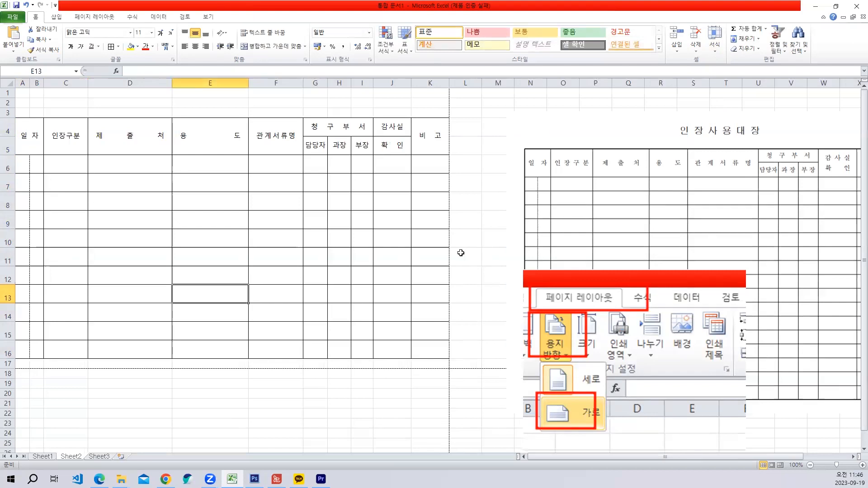
# - Remove the horizontal border between the 감사실 and 확인 header cells
pyautogui.moveTo(393, 130); pyautogui.dragTo(391, 142)
pyautogui.click(394, 188)
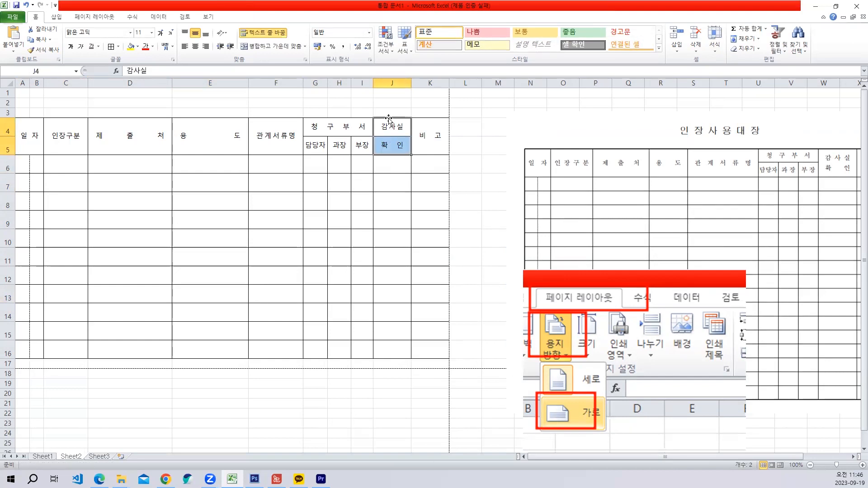
pyautogui.rightClick(390, 122)
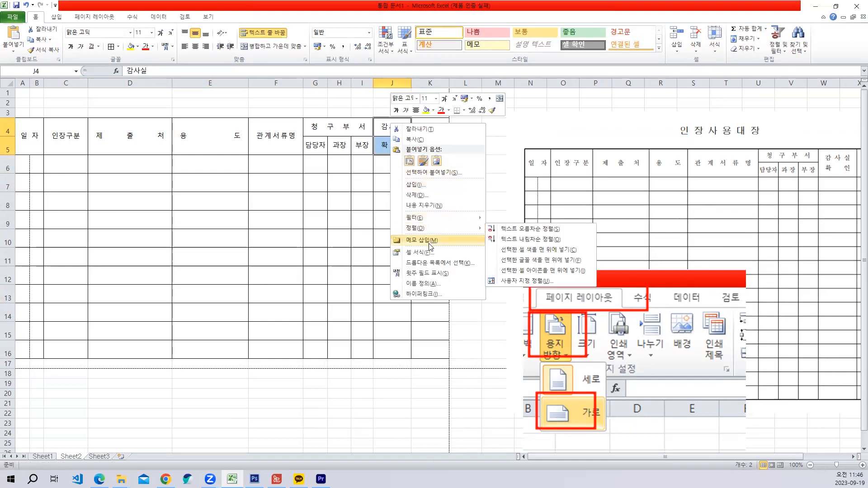
pyautogui.click(427, 252)
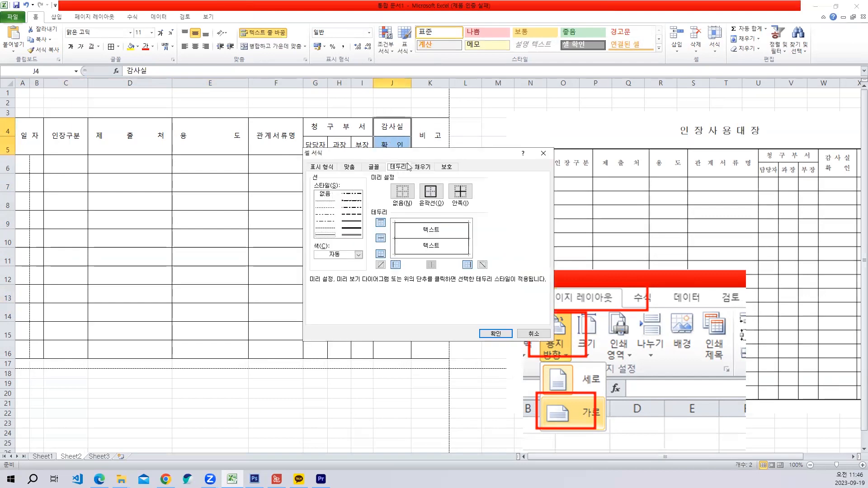
pyautogui.click(456, 240)
pyautogui.click(495, 334)
pyautogui.click(276, 262)
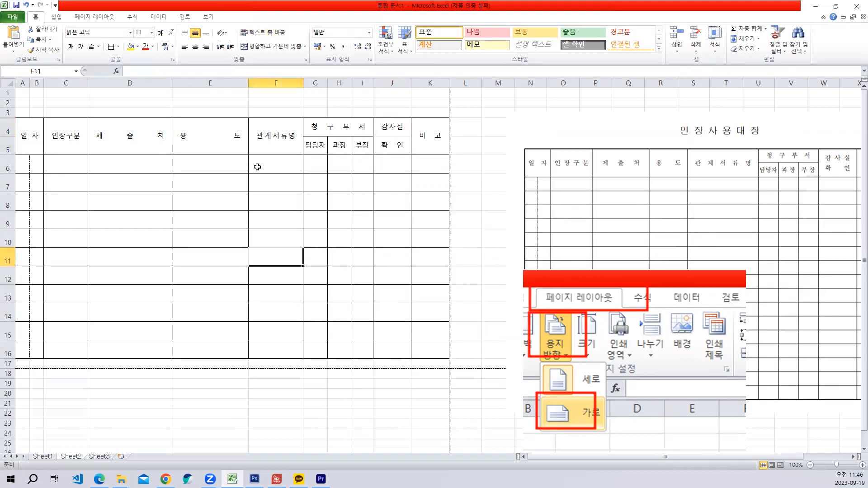
# - Examine the table's layout on the landscape page in the print preview
pyautogui.click(13, 17)
pyautogui.click(26, 139)
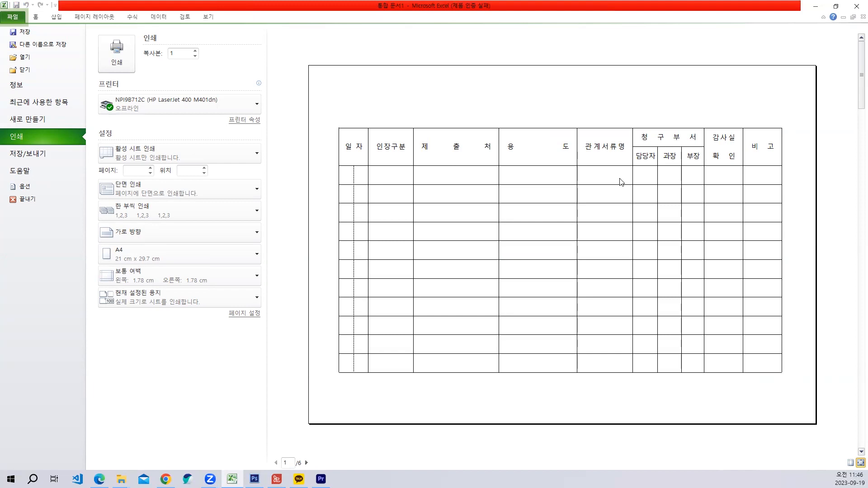
pyautogui.press('Escape')
# - Move the 인장사용대장 reference picture toward the table until its 비고 column shows
pyautogui.click(390, 225)
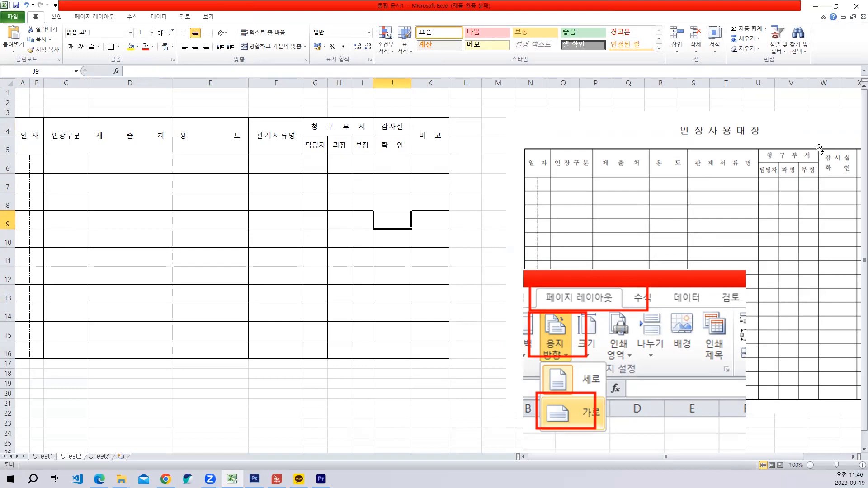
pyautogui.moveTo(820, 150); pyautogui.dragTo(764, 168)
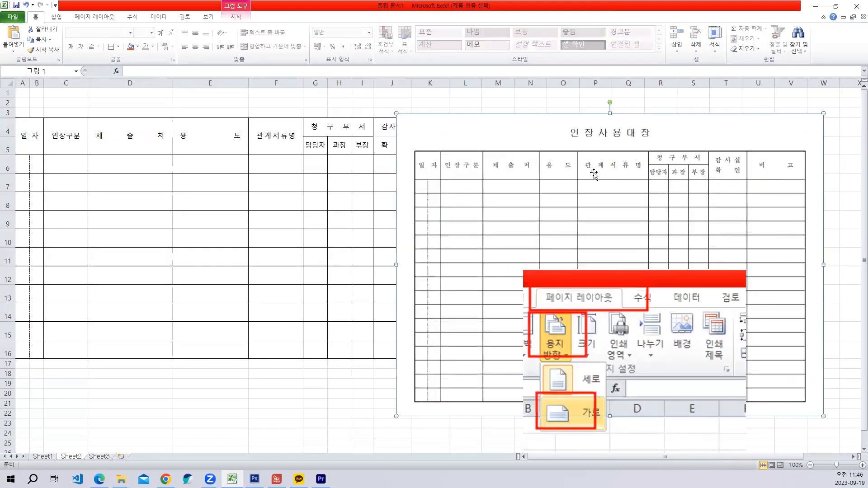
# - Move the reference picture clear of the 비고 column and apply a thick box border around the table A4:K16
pyautogui.moveTo(594, 175); pyautogui.dragTo(669, 175)
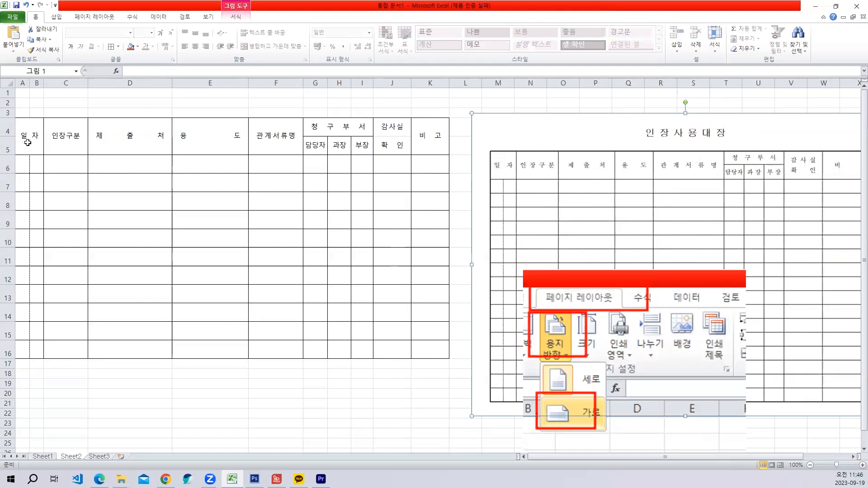
pyautogui.moveTo(28, 143); pyautogui.dragTo(415, 346)
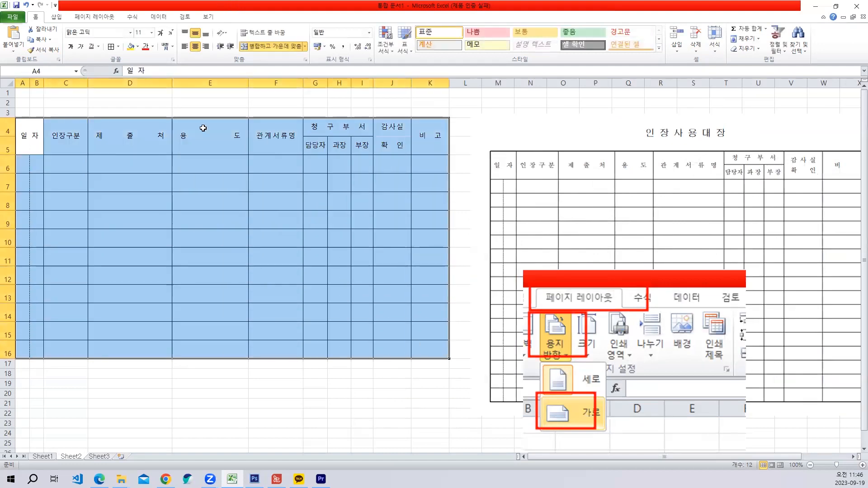
pyautogui.click(118, 47)
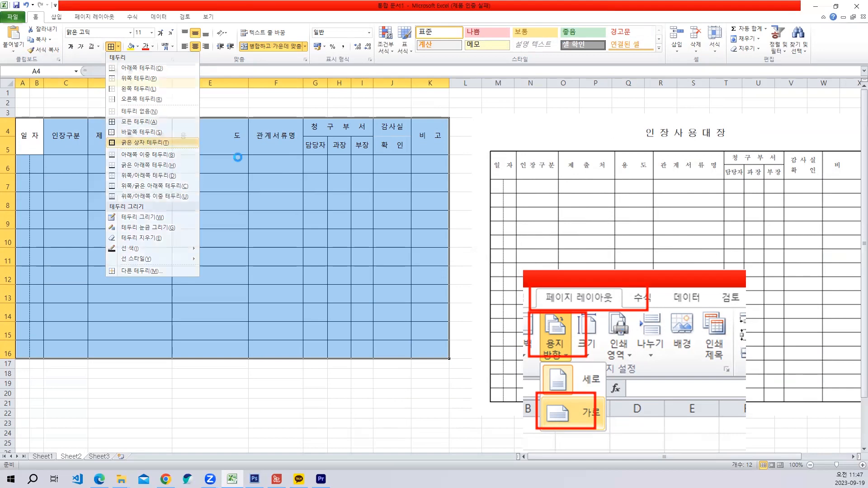
pyautogui.click(316, 165)
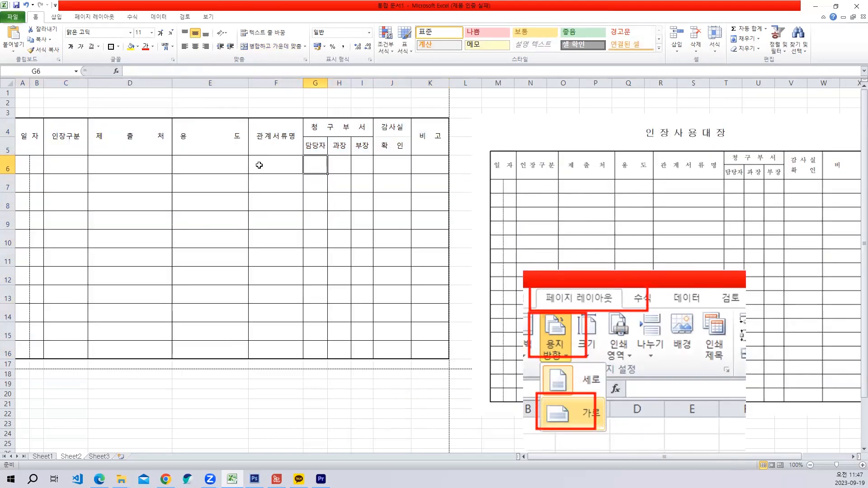
pyautogui.click(192, 193)
pyautogui.moveTo(37, 126)
pyautogui.mouseDown()
pyautogui.moveTo(110, 155)
pyautogui.moveTo(409, 330)
pyautogui.moveTo(427, 350)
pyautogui.mouseUp()
pyautogui.click(118, 47)
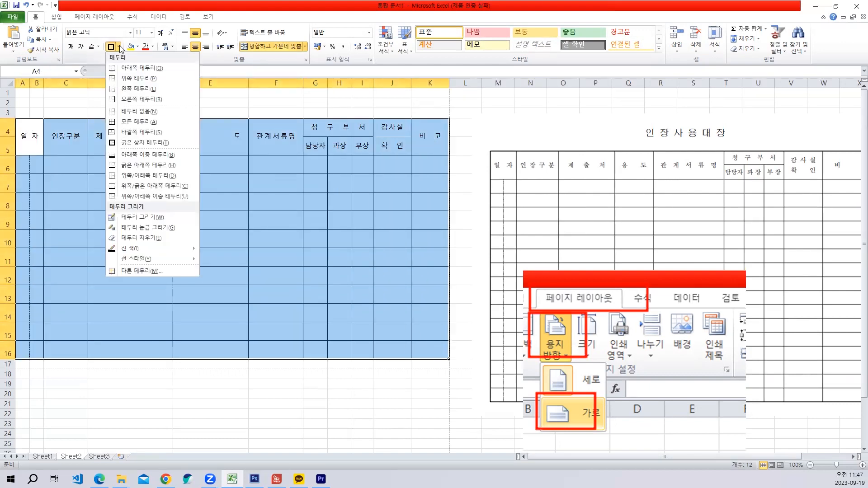
pyautogui.click(151, 143)
pyautogui.click(287, 217)
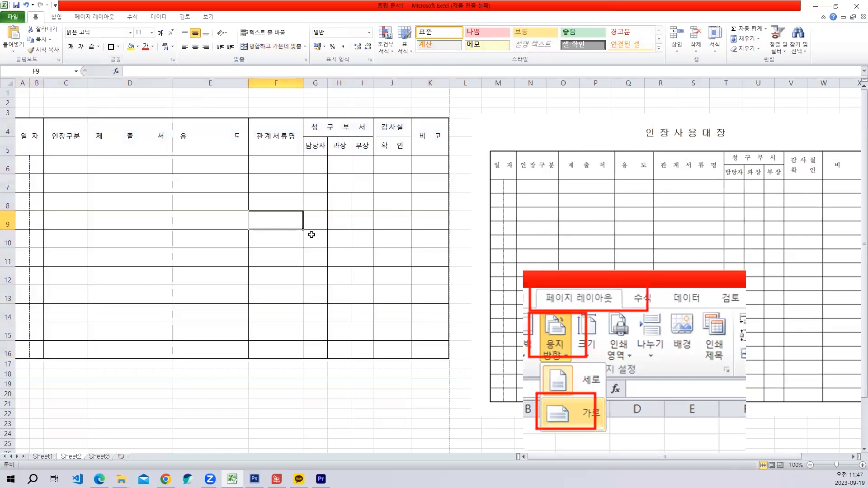
pyautogui.moveTo(705, 183); pyautogui.dragTo(703, 183)
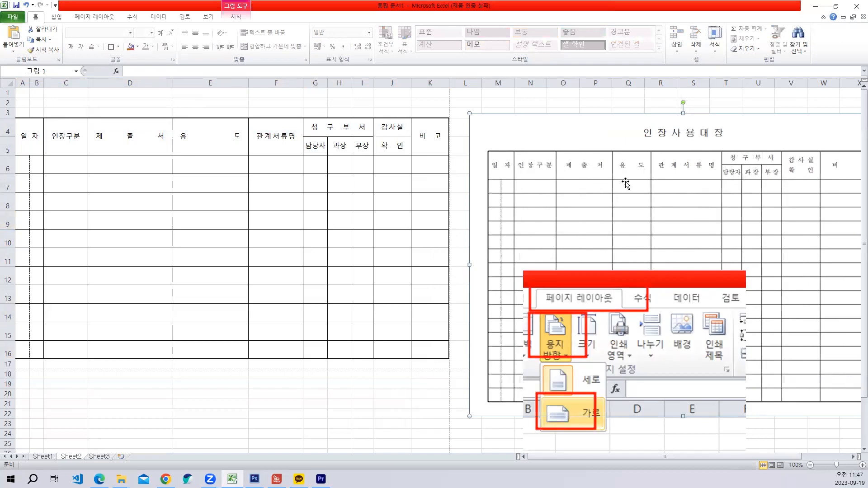
pyautogui.click(220, 211)
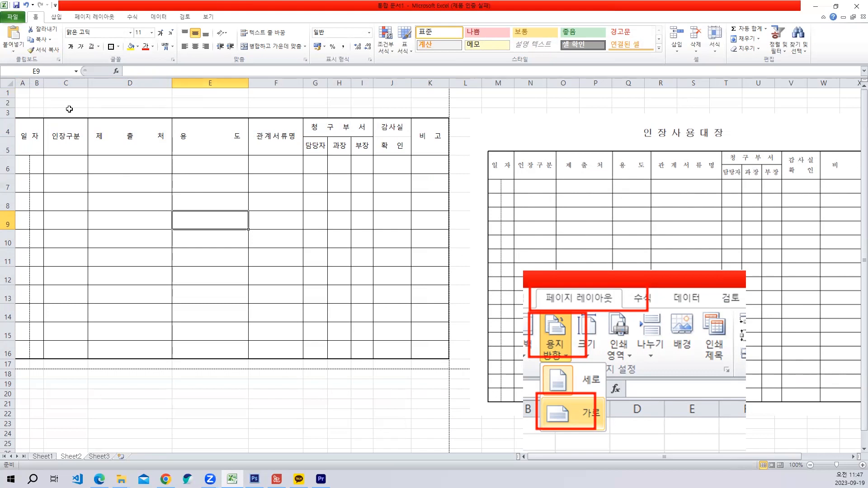
# - Merge and center A2:K2 above the table and set its font size to 18
pyautogui.click(19, 103)
pyautogui.moveTo(39, 103); pyautogui.dragTo(423, 103)
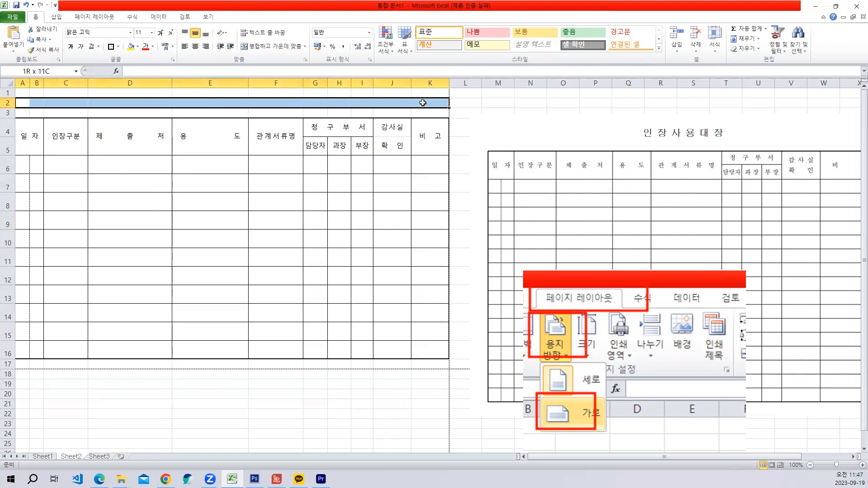
pyautogui.click(277, 47)
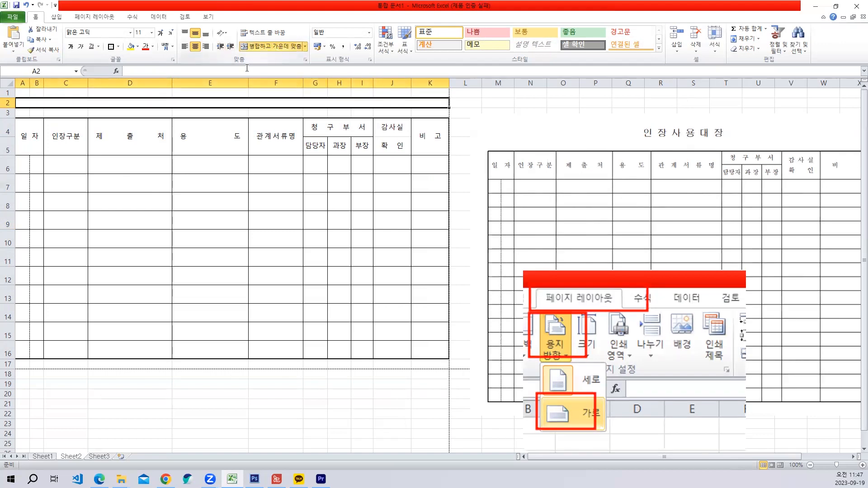
pyautogui.click(151, 33)
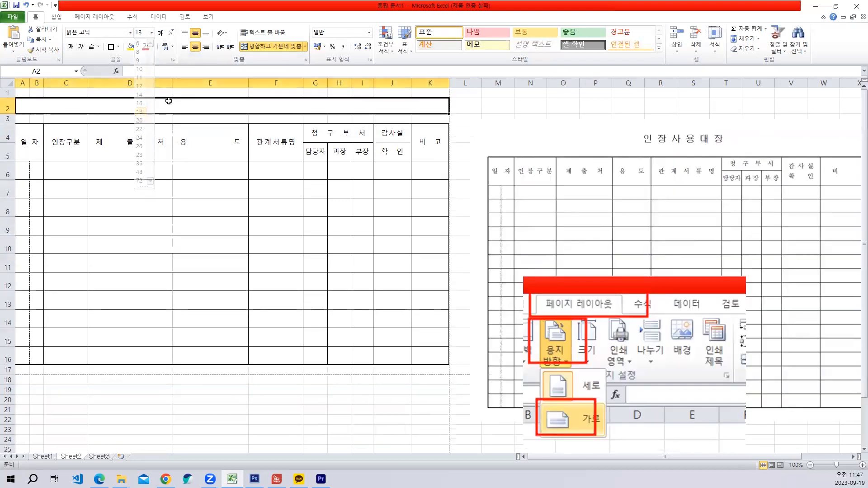
pyautogui.click(141, 112)
# - Enter the title 인장사용대장 in the merged cell A2
pyautogui.write('인장사용')
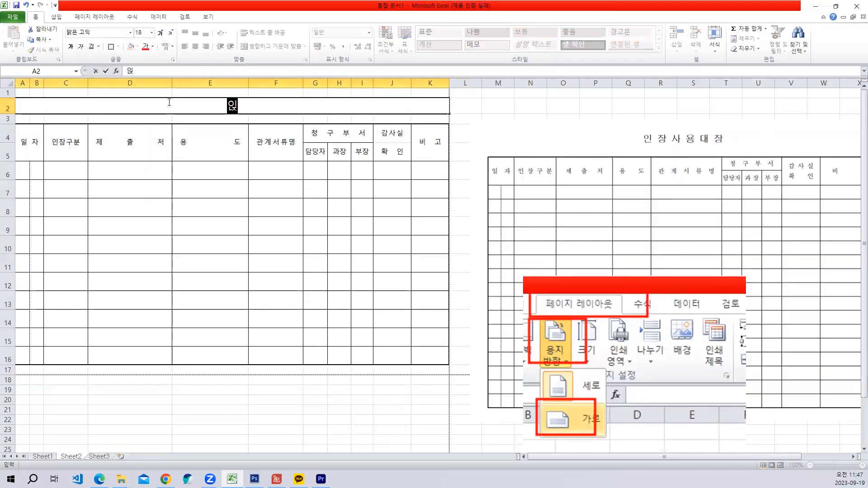
pyautogui.write('대장')
pyautogui.hotkey('ctrl', 'Return')
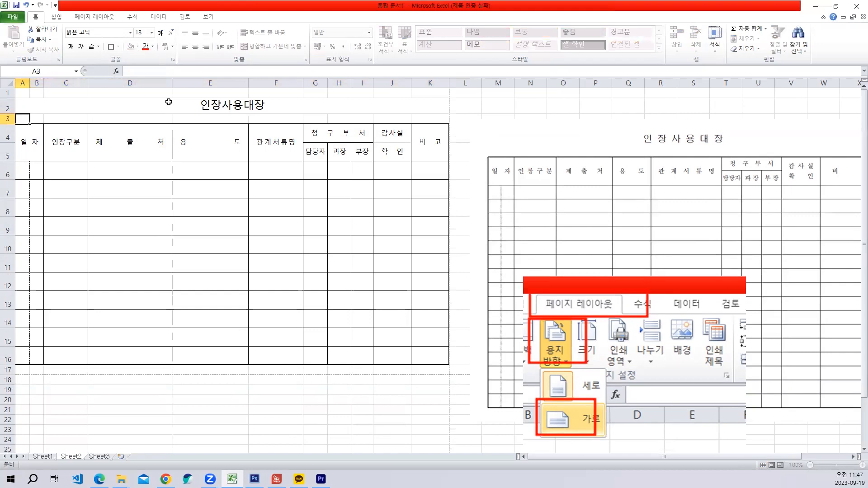
# - Set the title cell's horizontal alignment to 균등 분할 (들여쓰기)
pyautogui.rightClick(169, 103)
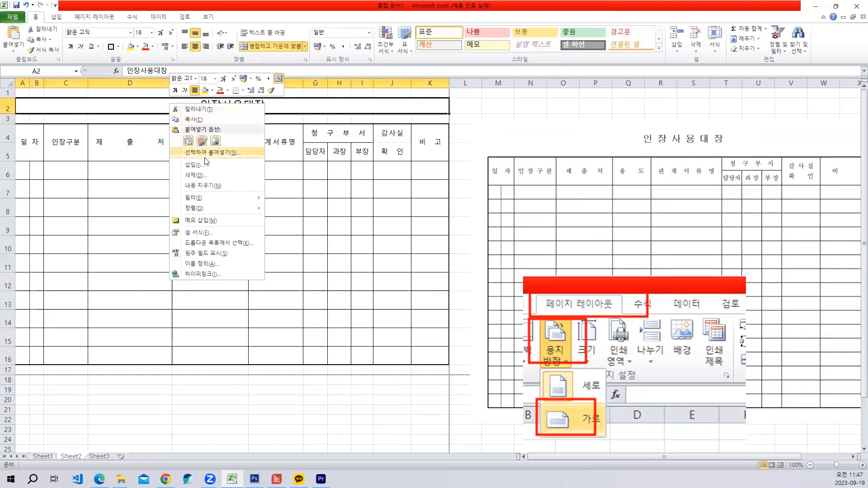
pyautogui.click(211, 234)
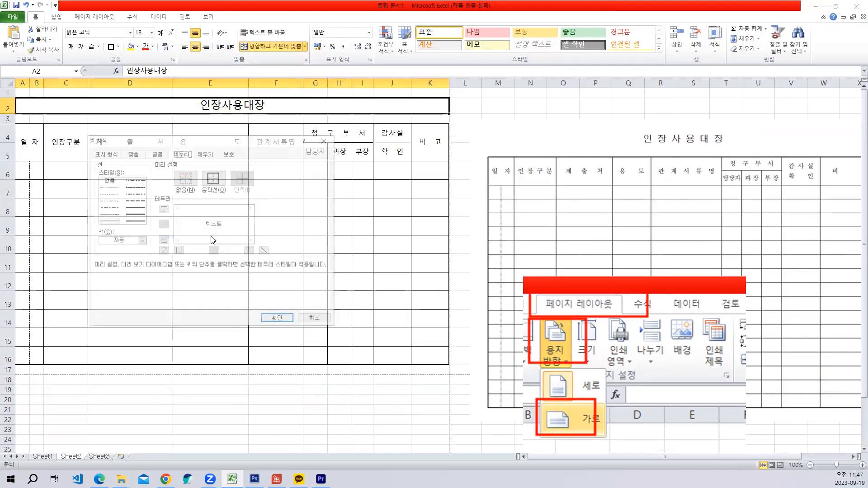
pyautogui.click(132, 153)
pyautogui.click(160, 180)
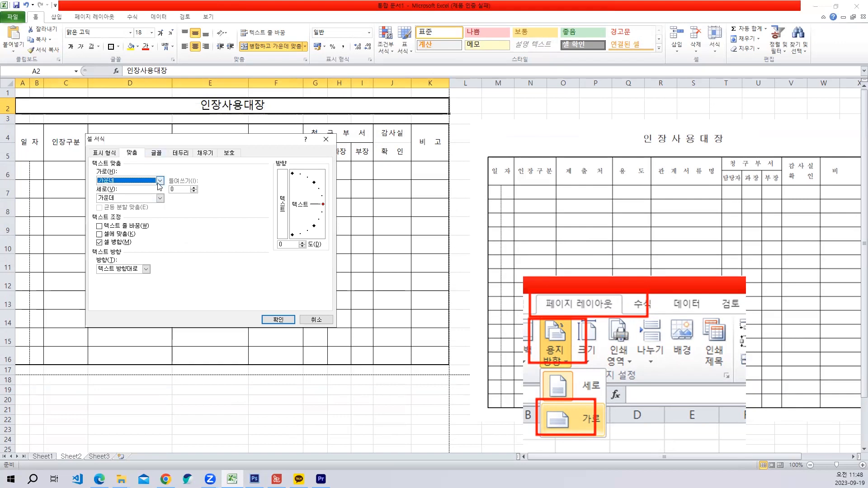
pyautogui.click(138, 226)
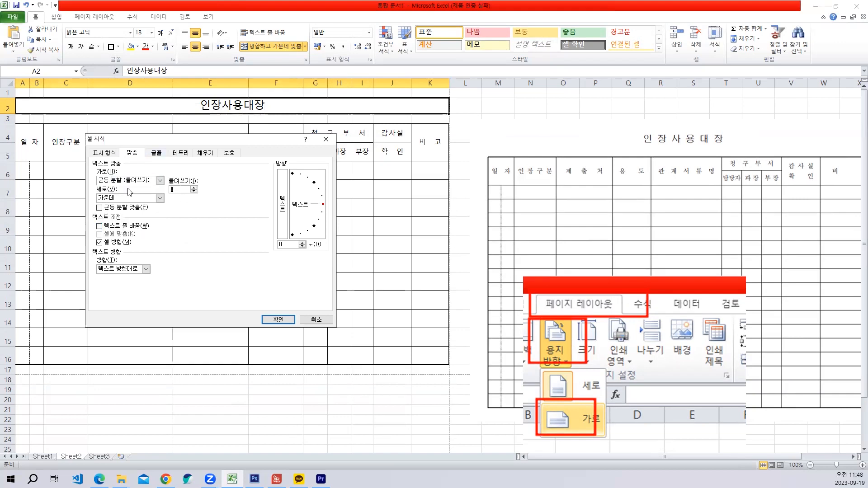
pyautogui.click(278, 320)
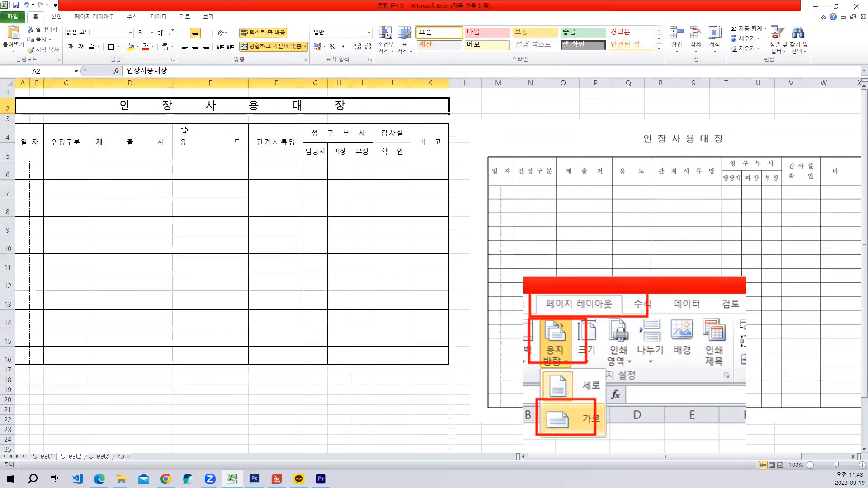
# - Increase the title's distributed-alignment indent until its letter spacing is closer to the reference title
pyautogui.hotkey('ctrl', '1')
pyautogui.doubleClick(266, 106)
pyautogui.write('15')
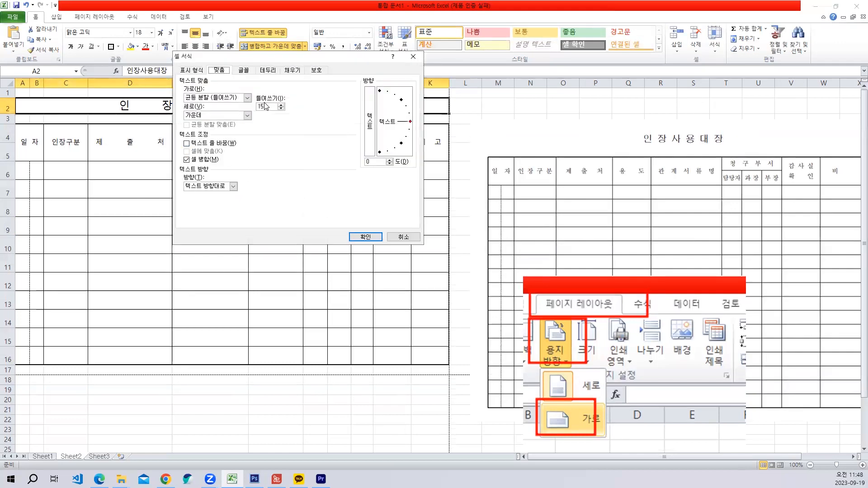
pyautogui.doubleClick(266, 106)
pyautogui.press('Return')
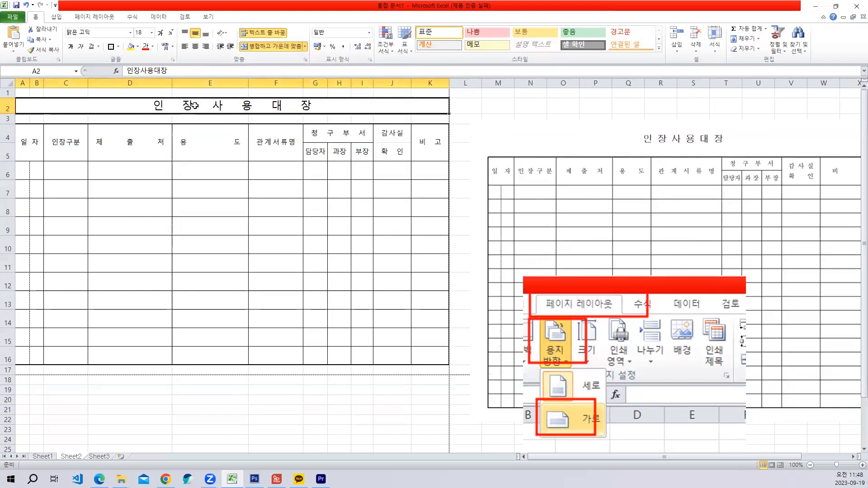
pyautogui.rightClick(196, 109)
pyautogui.click(224, 236)
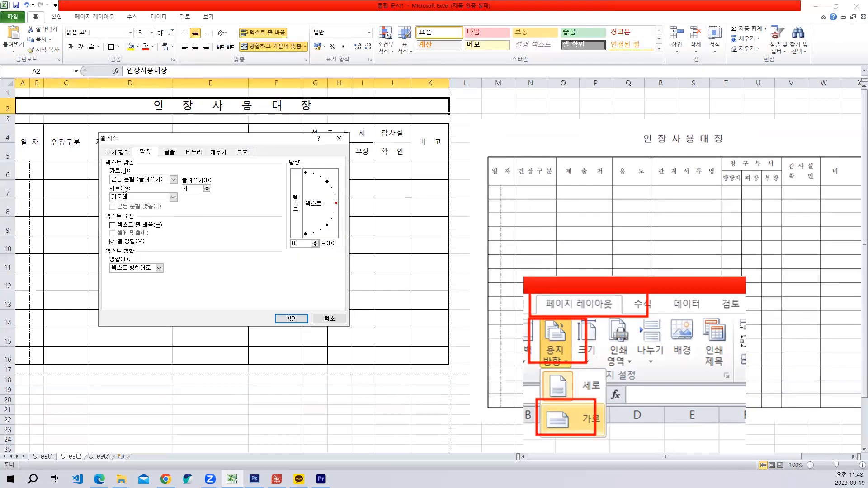
pyautogui.write('2')
pyautogui.press('Return')
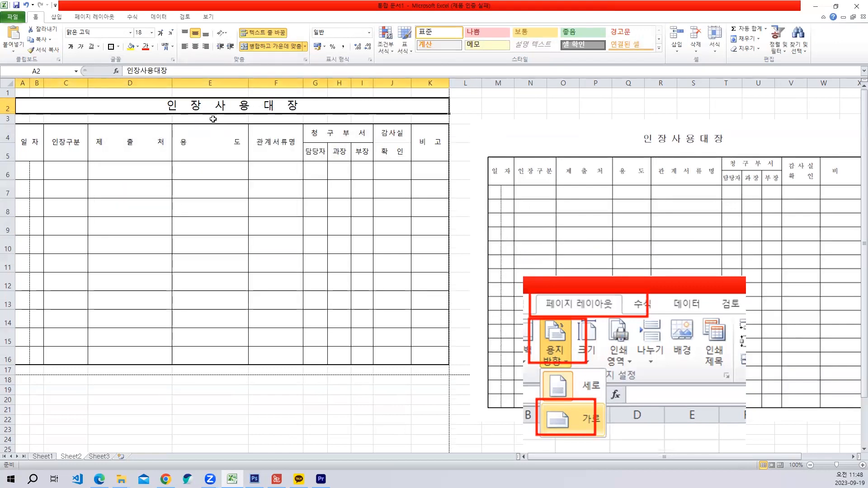
# - Check how the titled table sits on the landscape page in the print preview
pyautogui.click(263, 174)
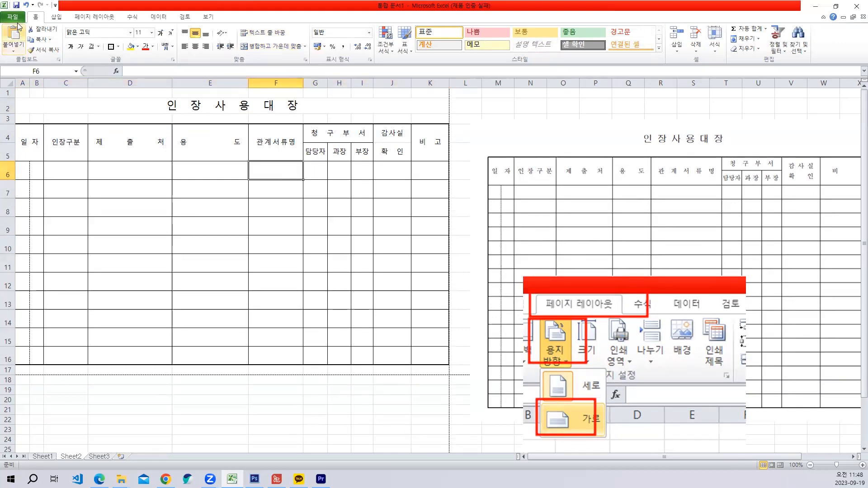
pyautogui.click(16, 20)
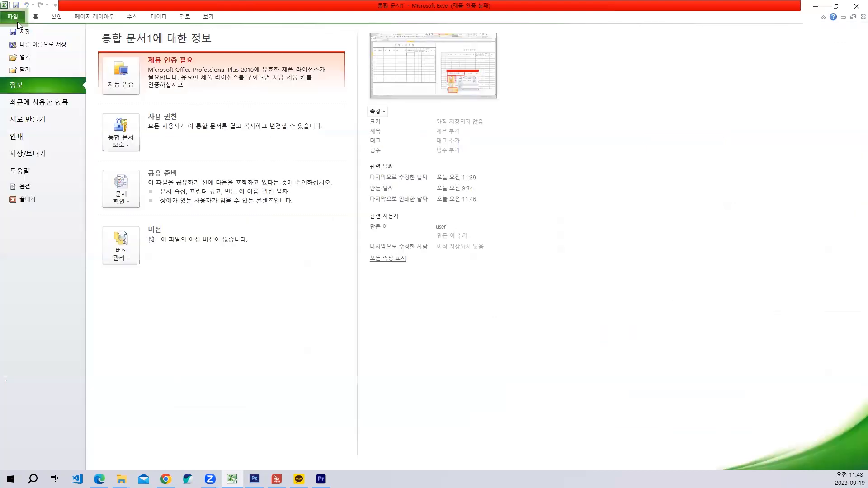
pyautogui.click(37, 143)
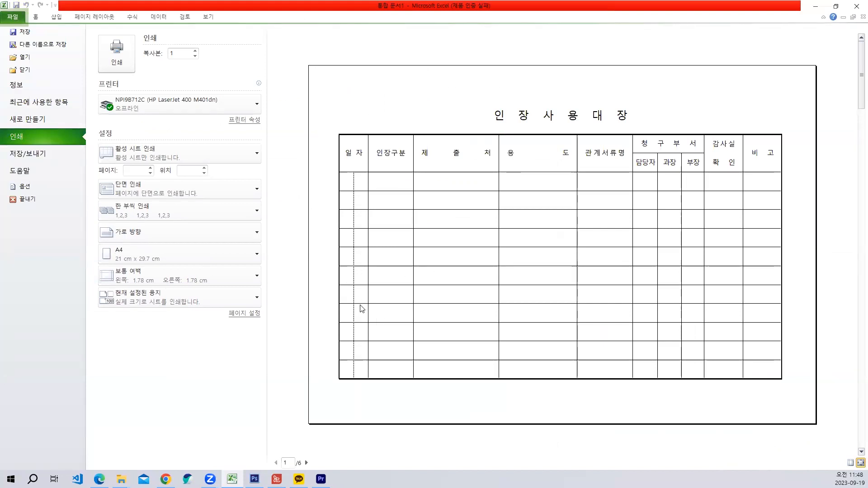
pyautogui.press('Escape')
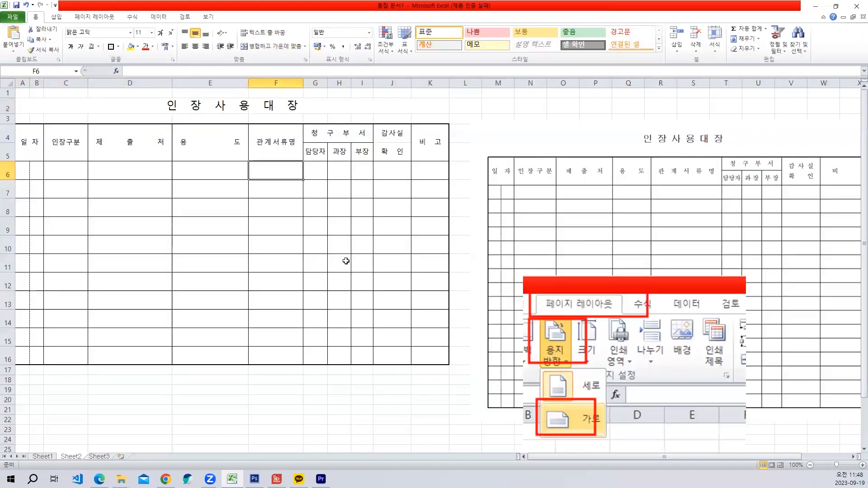
# - Center the sheet horizontally on the printed page in the page setup's margin settings
pyautogui.click(94, 17)
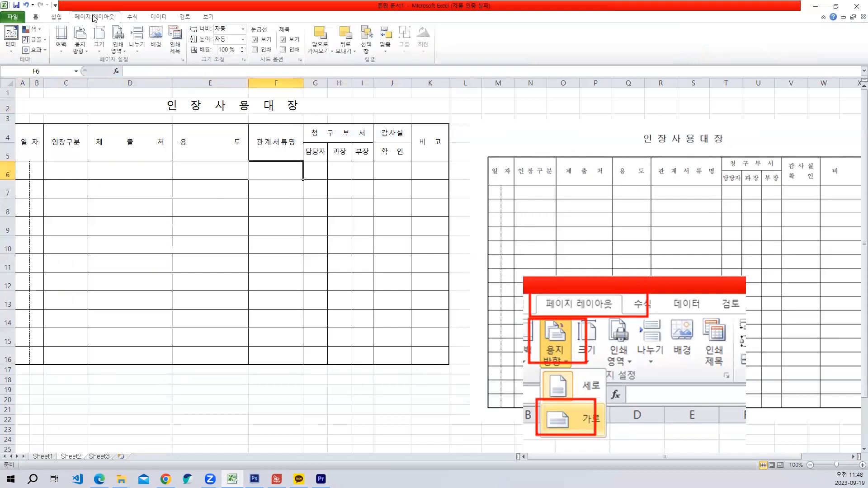
pyautogui.click(183, 60)
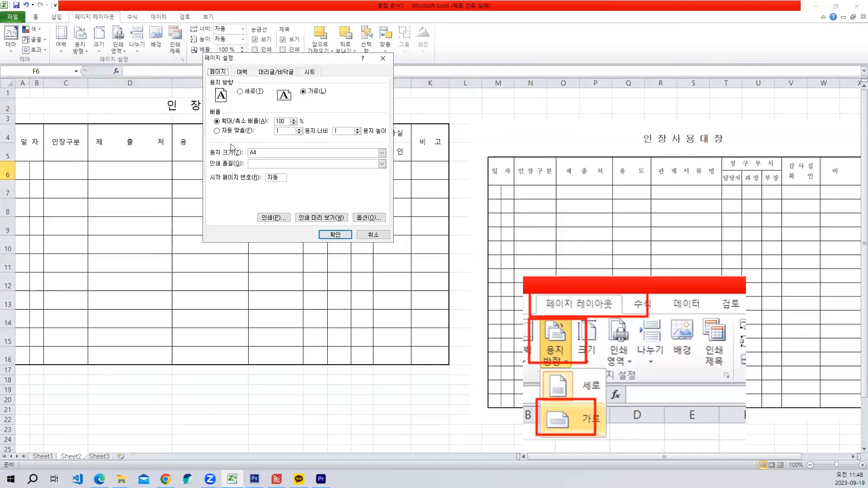
pyautogui.click(242, 72)
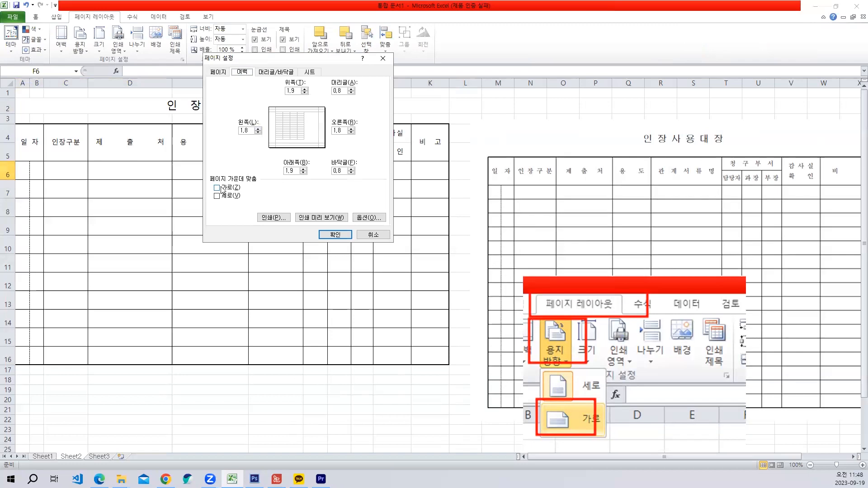
pyautogui.click(335, 234)
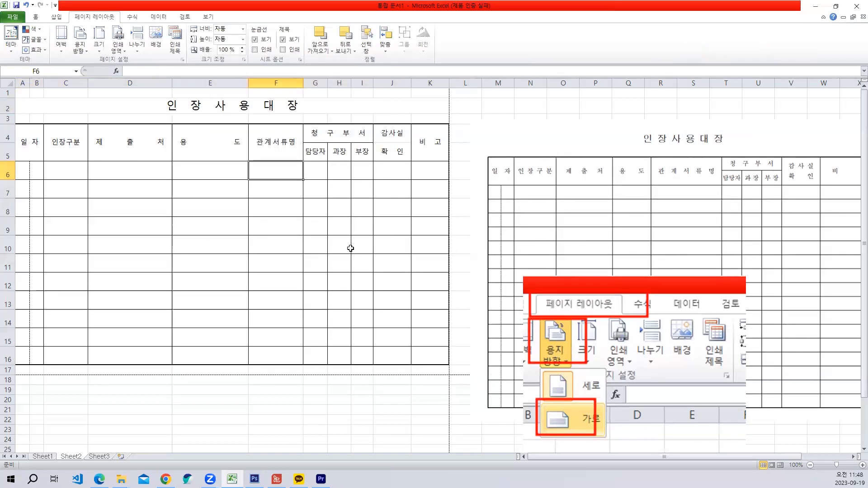
# - Review the table's horizontal centering in the print preview and return to the sheet
pyautogui.click(18, 18)
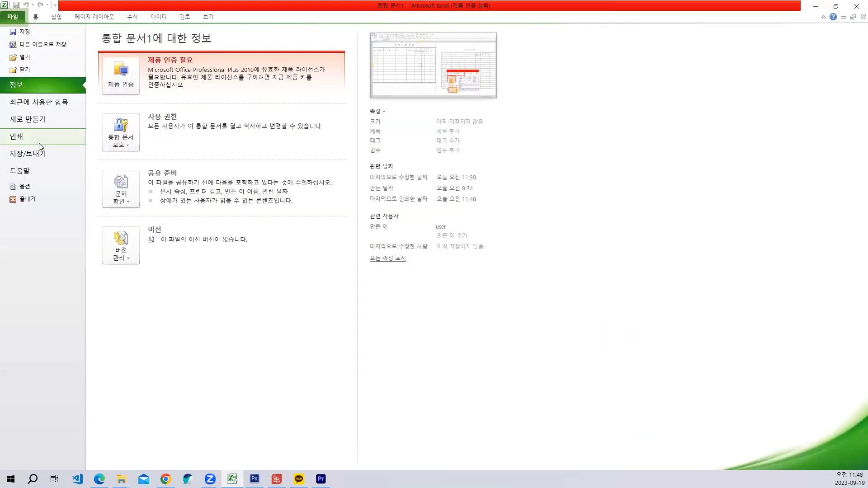
pyautogui.click(40, 146)
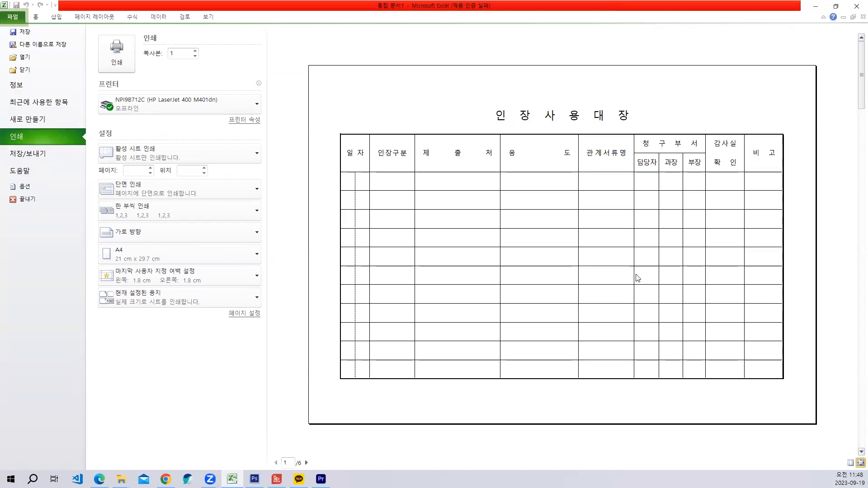
pyautogui.press('Escape')
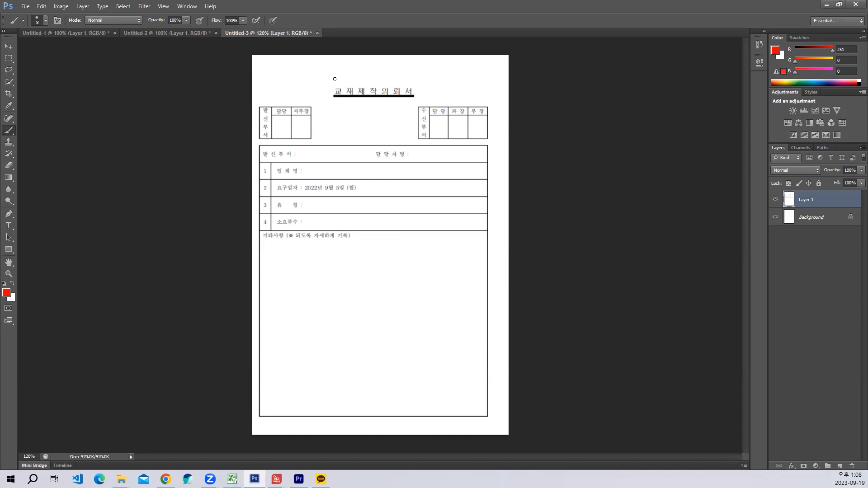
# - In Photoshop, brush red column letters A to I above the 교재제작의뢰서 form and a vertical red line down its middle
pyautogui.moveTo(332, 78); pyautogui.dragTo(329, 80)
pyautogui.moveTo(263, 102)
pyautogui.mouseDown()
pyautogui.moveTo(266, 92)
pyautogui.moveTo(277, 104)
pyautogui.moveTo(301, 102)
pyautogui.mouseUp()
pyautogui.moveTo(372, 96); pyautogui.dragTo(374, 427)
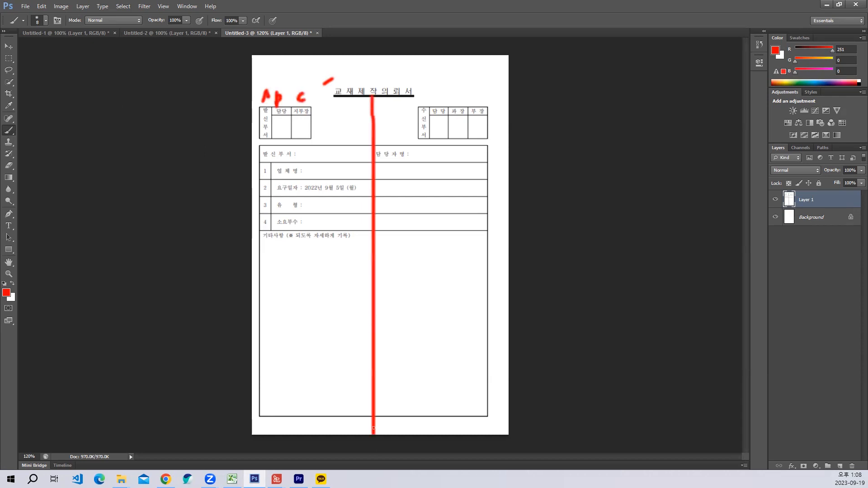
pyautogui.moveTo(335, 89); pyautogui.dragTo(340, 112)
pyautogui.moveTo(392, 98)
pyautogui.mouseDown()
pyautogui.moveTo(397, 116)
pyautogui.moveTo(458, 91)
pyautogui.moveTo(496, 104)
pyautogui.mouseUp()
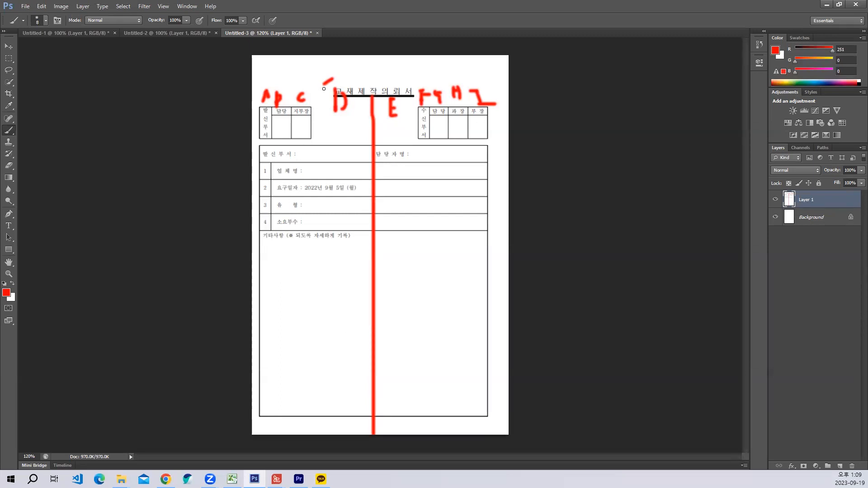
# - Brush red row numbers down the form's left half, a long vertical stroke through the 기타사항 area, and a handwritten note in its right half
pyautogui.moveTo(318, 88)
pyautogui.mouseDown()
pyautogui.moveTo(328, 85)
pyautogui.moveTo(335, 107)
pyautogui.mouseUp()
pyautogui.moveTo(321, 108)
pyautogui.mouseDown()
pyautogui.moveTo(312, 140)
pyautogui.moveTo(334, 118)
pyautogui.mouseUp()
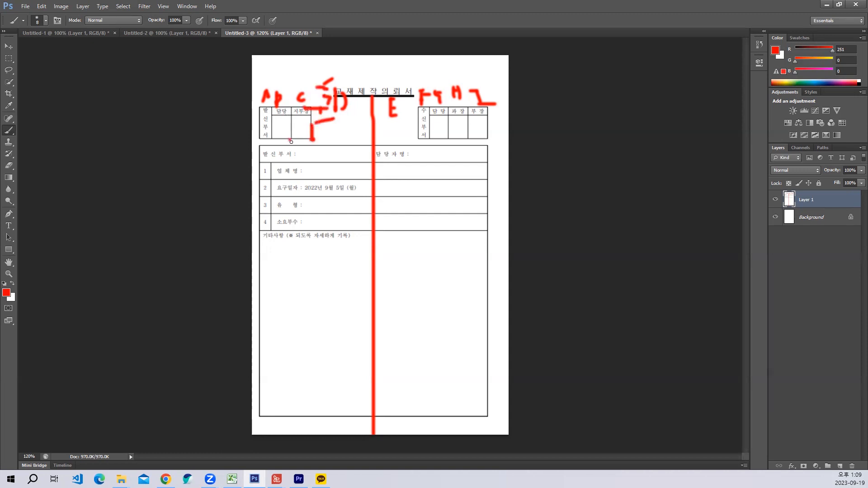
pyautogui.moveTo(302, 155)
pyautogui.mouseDown()
pyautogui.moveTo(312, 146)
pyautogui.moveTo(320, 156)
pyautogui.moveTo(312, 179)
pyautogui.moveTo(322, 170)
pyautogui.moveTo(322, 193)
pyautogui.mouseUp()
pyautogui.click(312, 191)
pyautogui.moveTo(304, 201)
pyautogui.mouseDown()
pyautogui.moveTo(301, 212)
pyautogui.moveTo(322, 204)
pyautogui.moveTo(302, 225)
pyautogui.moveTo(321, 241)
pyautogui.moveTo(338, 241)
pyautogui.mouseUp()
pyautogui.moveTo(323, 261); pyautogui.dragTo(323, 353)
pyautogui.moveTo(303, 396); pyautogui.dragTo(346, 387)
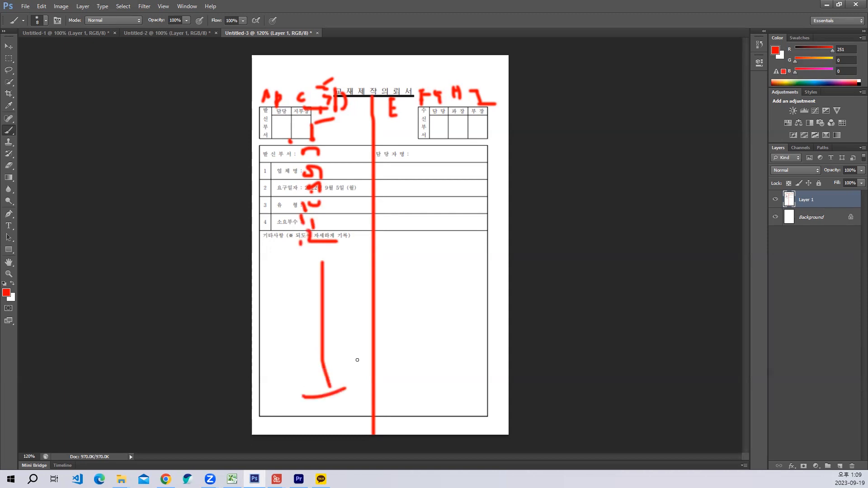
pyautogui.moveTo(394, 242)
pyautogui.mouseDown()
pyautogui.moveTo(395, 267)
pyautogui.moveTo(414, 265)
pyautogui.mouseUp()
pyautogui.moveTo(421, 258); pyautogui.dragTo(483, 250)
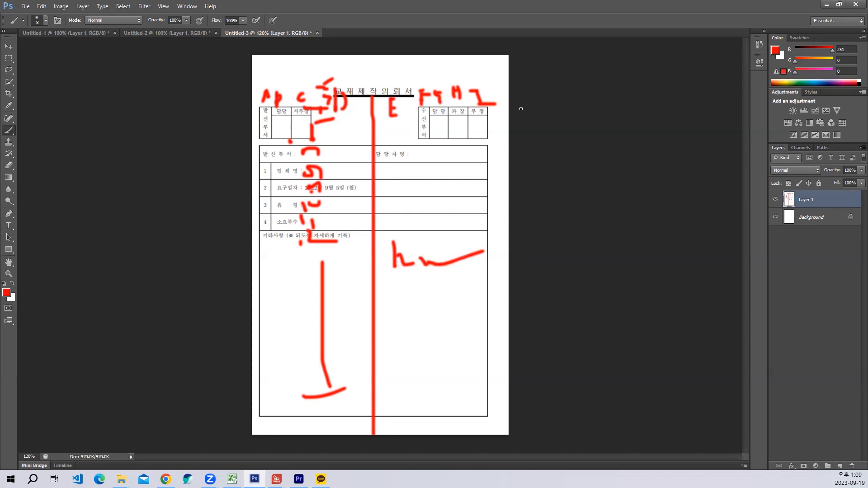
# - Copy the whole annotated form from Photoshop as a merged image and paste it onto Sheet3 in Excel
pyautogui.click(827, 4)
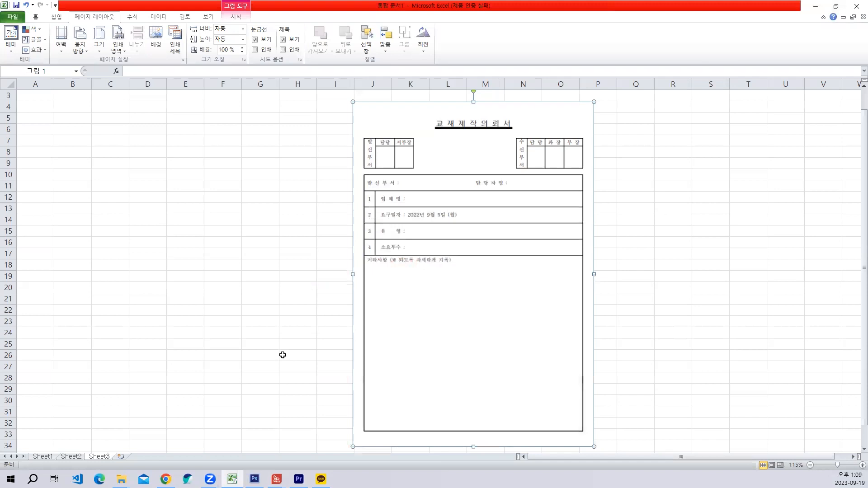
pyautogui.click(255, 479)
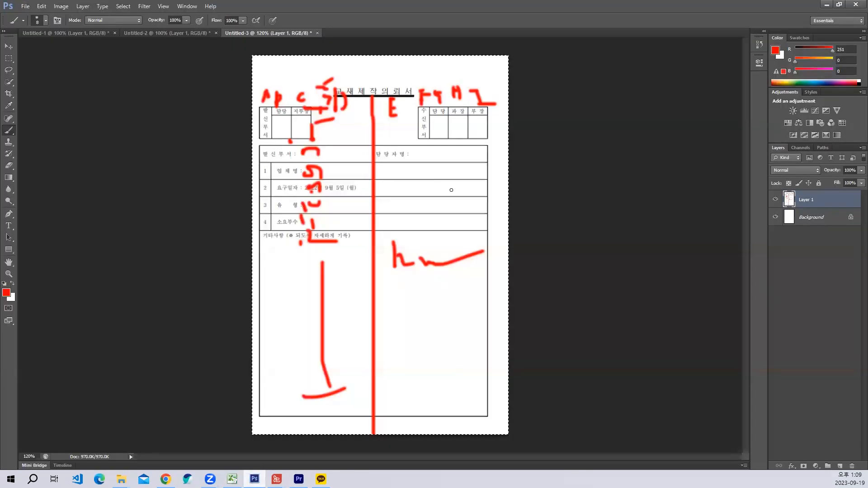
pyautogui.hotkey('ctrl', 'a')
pyautogui.hotkey('ctrl', 'shift', 'c')
pyautogui.moveTo(252, 55); pyautogui.dragTo(508, 435)
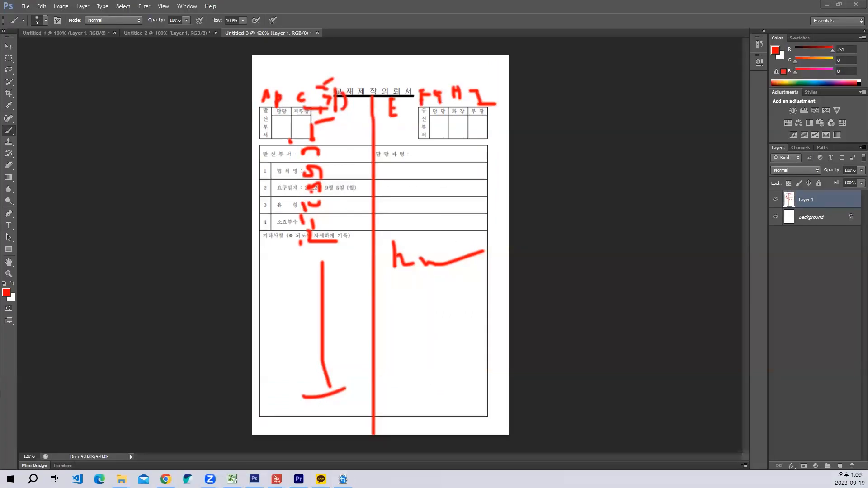
pyautogui.click(827, 4)
pyautogui.hotkey('ctrl', 'v')
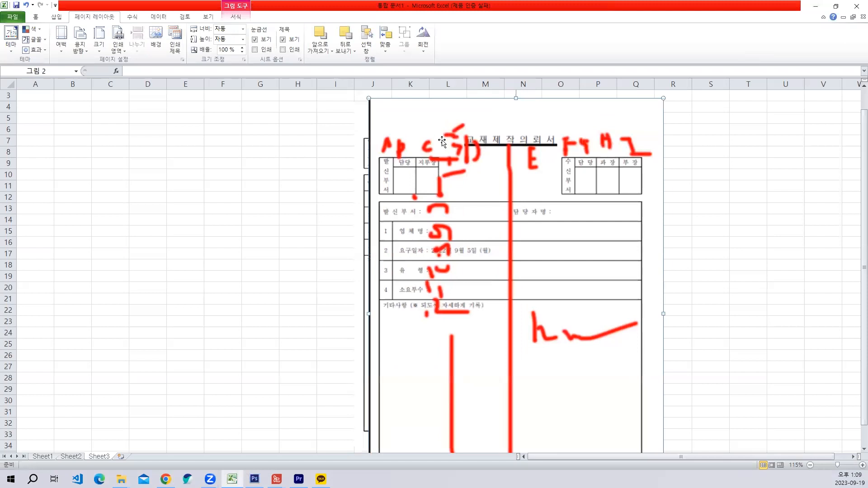
# - Shrink the pasted annotated picture and position it over the original form picture, across columns J to P starting at row 2
pyautogui.moveTo(368, 99); pyautogui.dragTo(396, 135)
pyautogui.moveTo(511, 231); pyautogui.dragTo(482, 199)
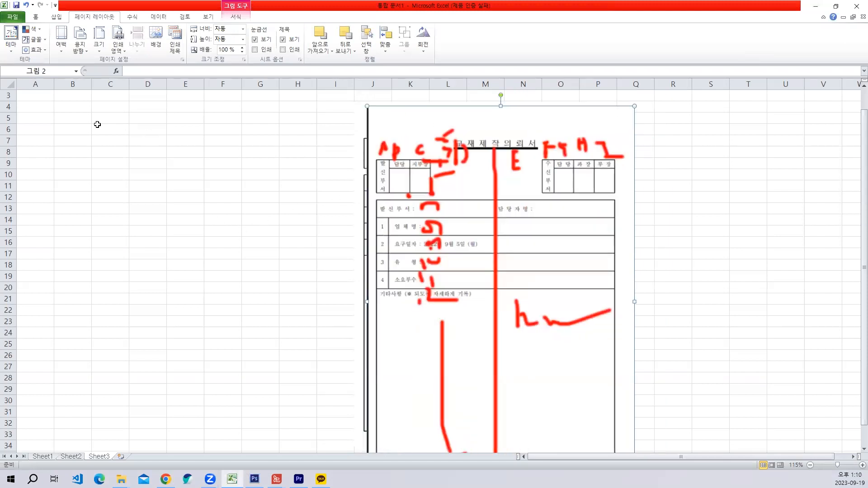
pyautogui.scroll(1, 50, 160)
pyautogui.moveTo(455, 291); pyautogui.dragTo(448, 268)
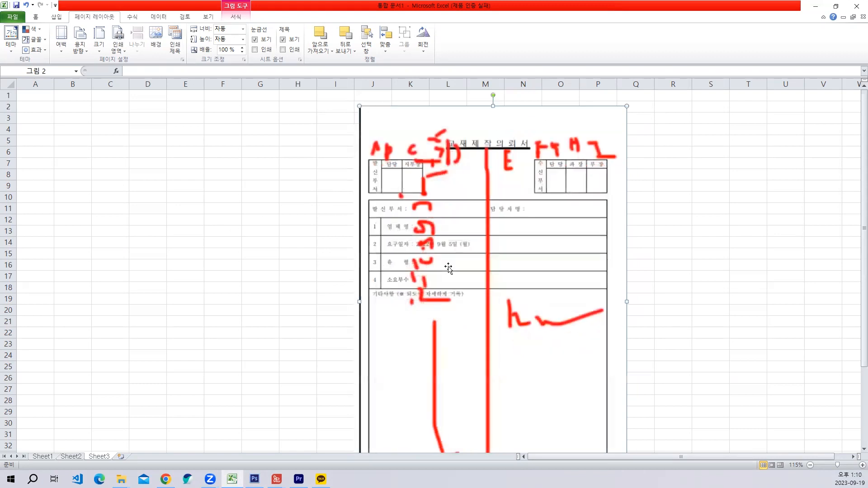
# - Enter the sender approval headings 발신부서, 담당 and 지부장 in cells A4 to C4
pyautogui.click(28, 131)
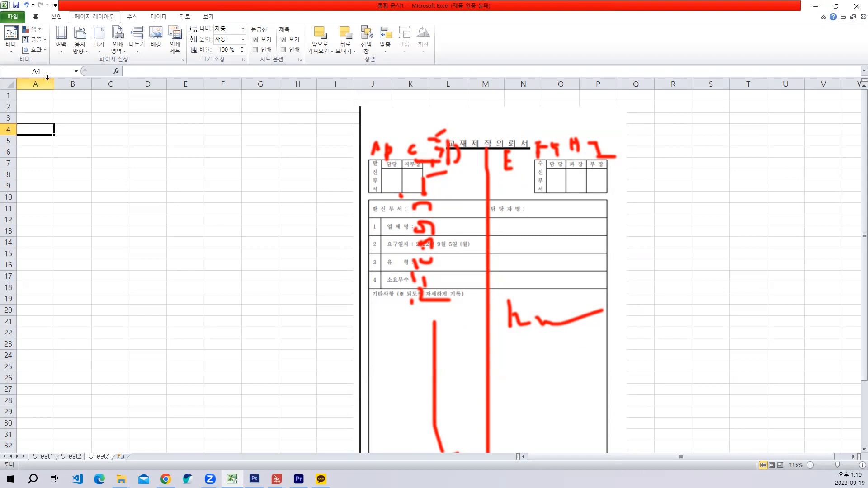
pyautogui.write('발시')
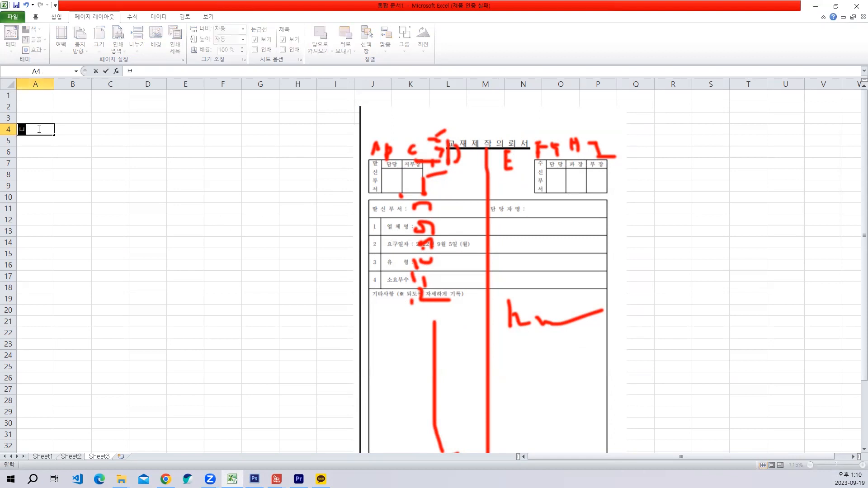
pyautogui.write('부서')
pyautogui.press('Return')
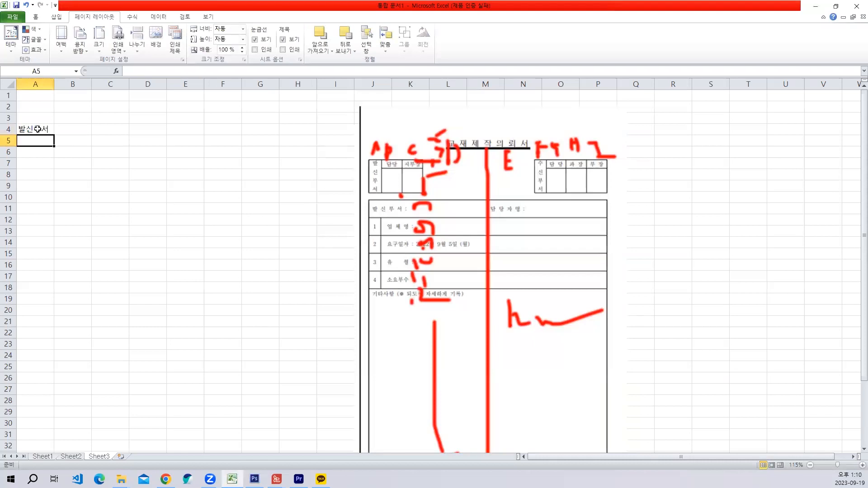
pyautogui.click(71, 129)
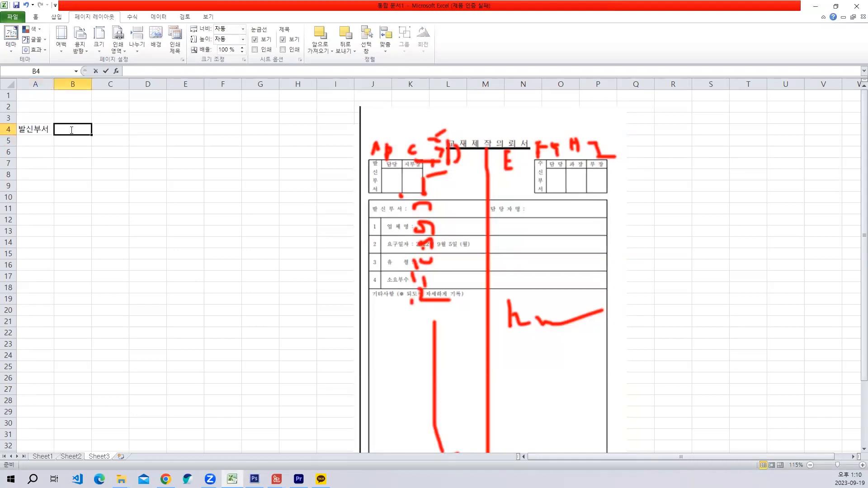
pyautogui.write('담당')
pyautogui.press('Tab')
pyautogui.write('지부지')
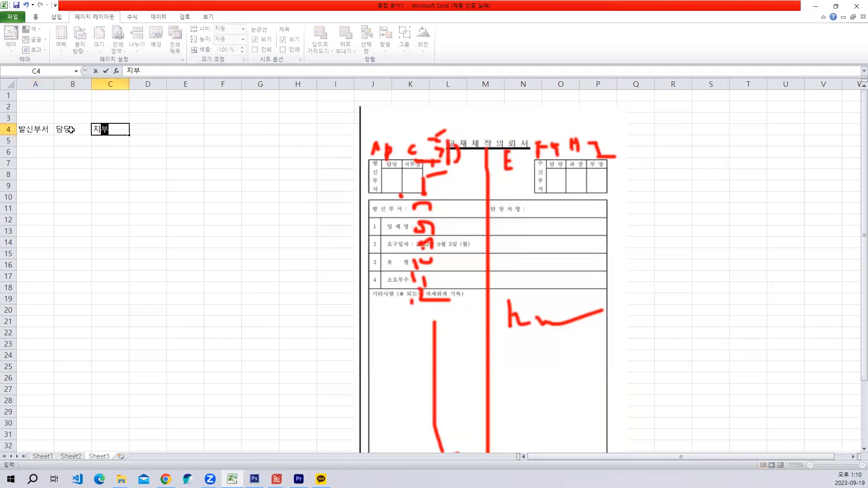
pyautogui.press('BackSpace')
pyautogui.press('BackSpace')
pyautogui.press('BackSpace')
pyautogui.write('부장')
pyautogui.press('Return')
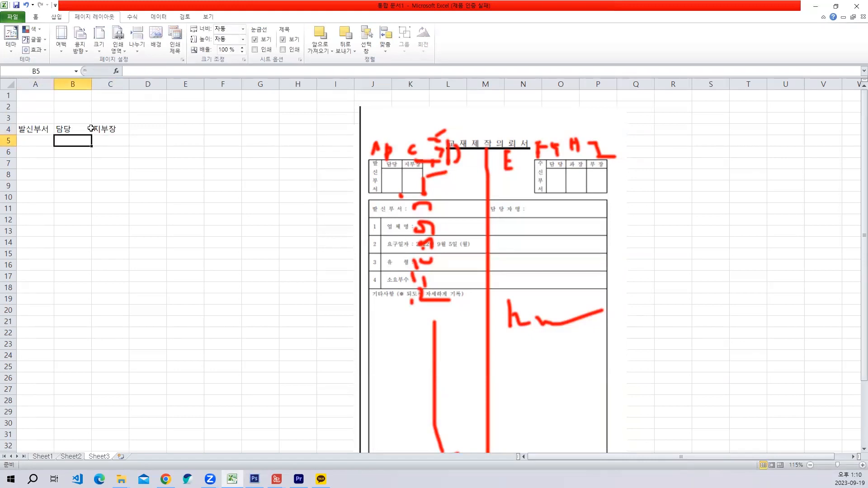
# - Enter the receiver approval headings 수신부서, 담당, 과장 and 부장 in cells F4 to I4
pyautogui.click(134, 132)
pyautogui.click(170, 132)
pyautogui.click(224, 133)
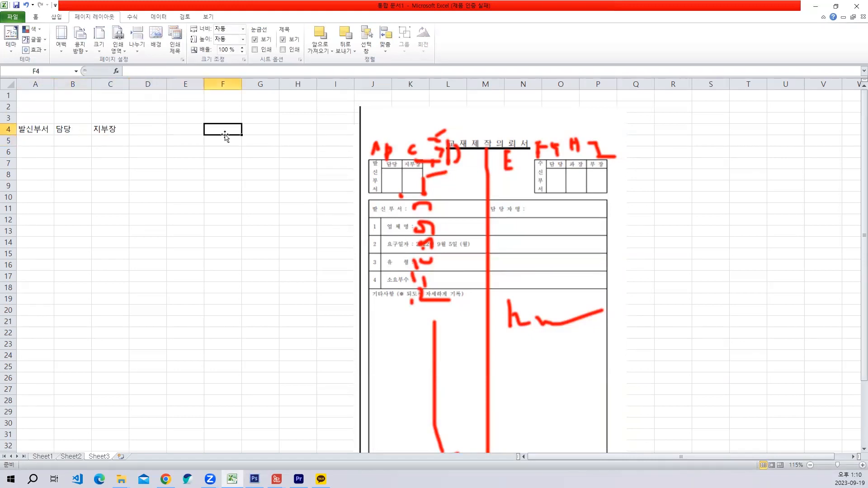
pyautogui.write('수')
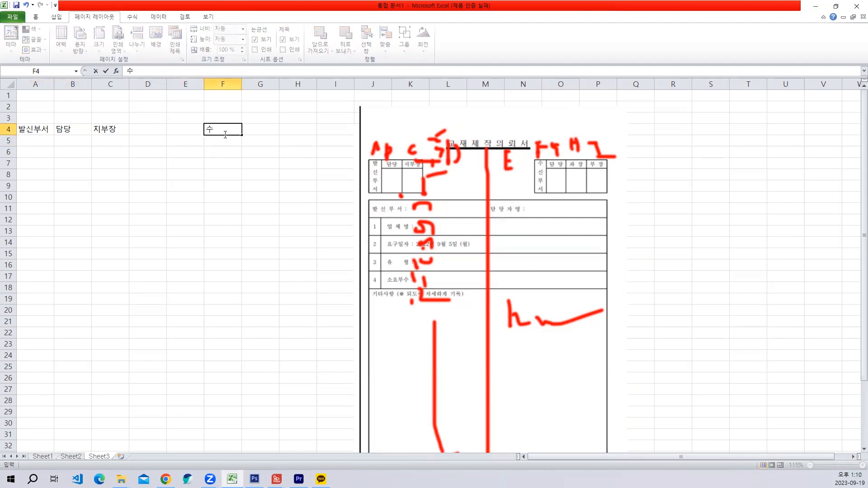
pyautogui.write('신ㅂㅜ서')
pyautogui.press('Tab')
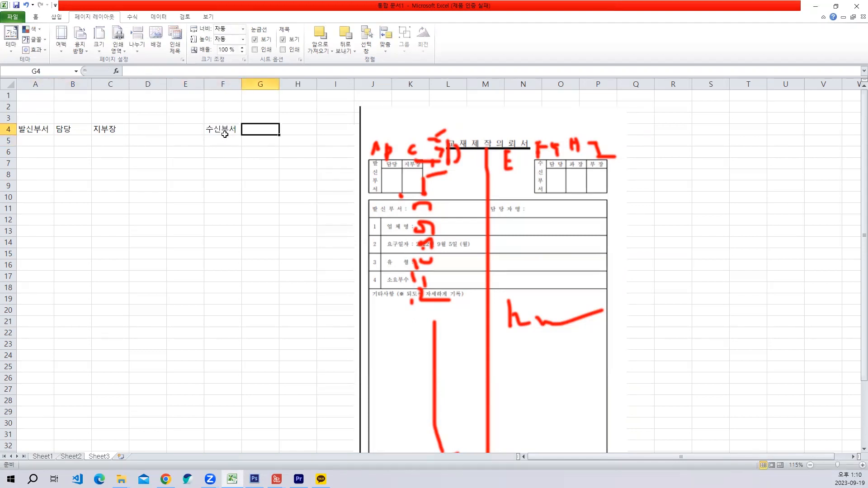
pyautogui.write('담당')
pyautogui.press('Tab')
pyautogui.write('과')
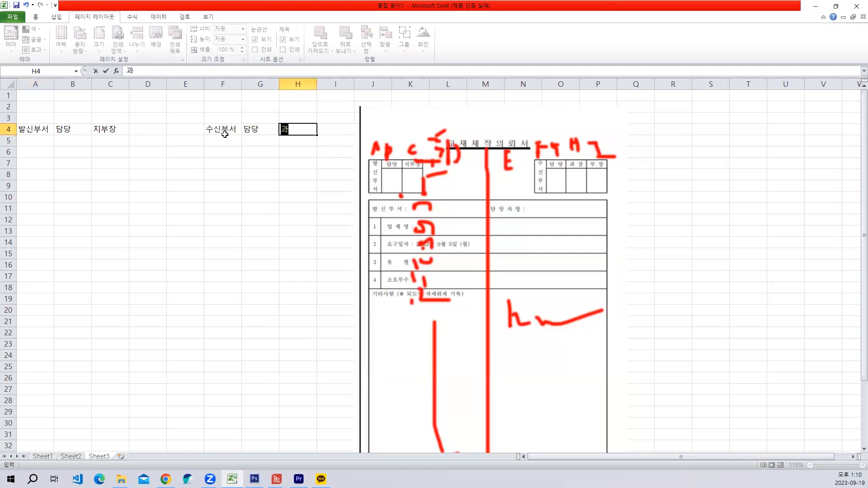
pyautogui.write('자ㅇ')
pyautogui.press('Tab')
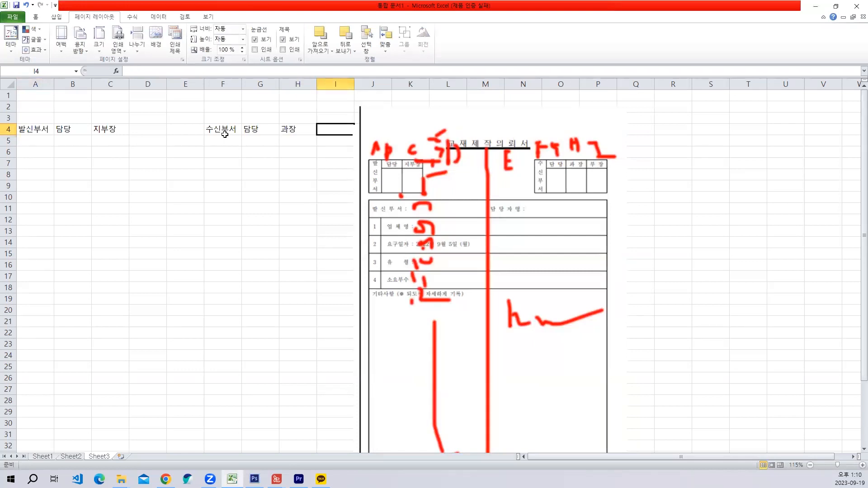
pyautogui.write('ㅂㅜ장')
pyautogui.press('Return')
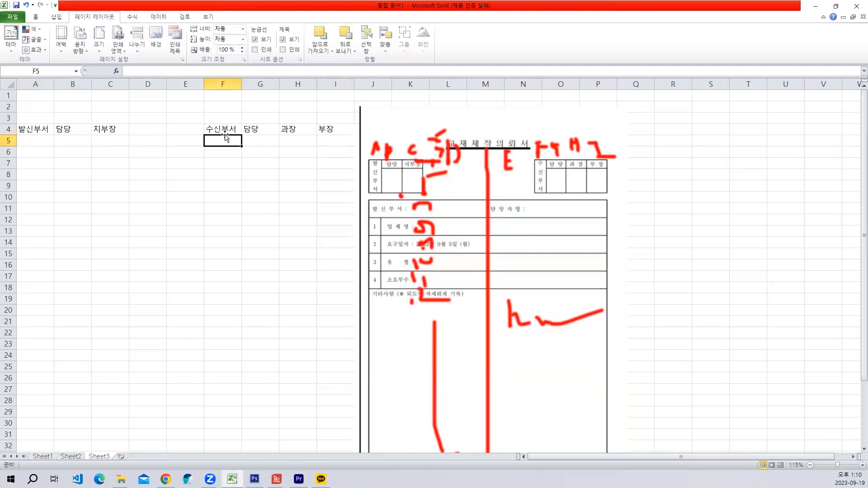
# - Merge and center A4:A5 for 발신부서 and F4:F5 for 수신부서
pyautogui.moveTo(47, 133); pyautogui.dragTo(37, 135)
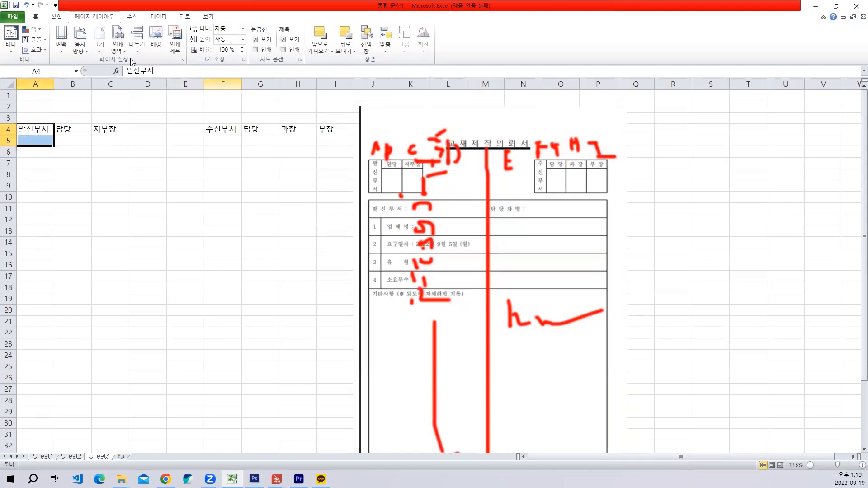
pyautogui.click(41, 20)
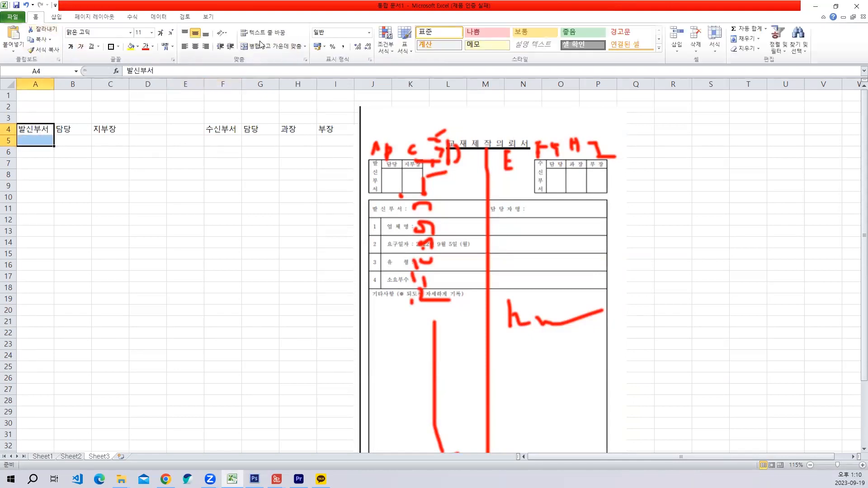
pyautogui.click(272, 46)
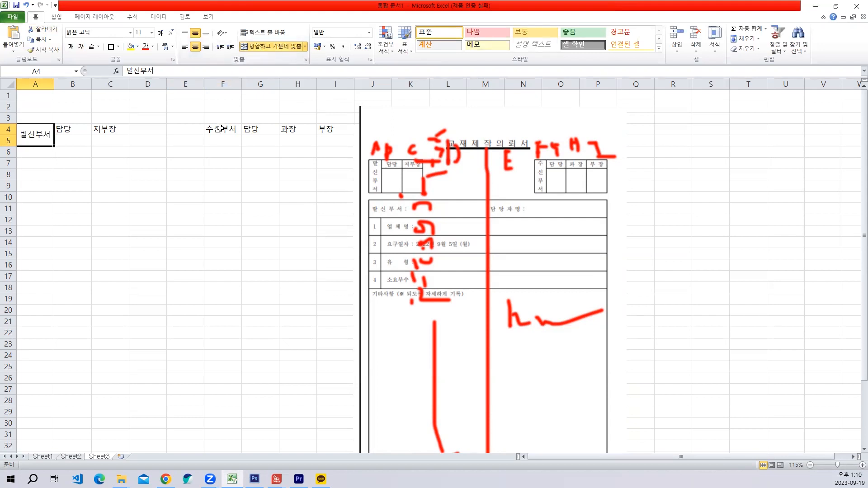
pyautogui.moveTo(220, 129); pyautogui.dragTo(222, 141)
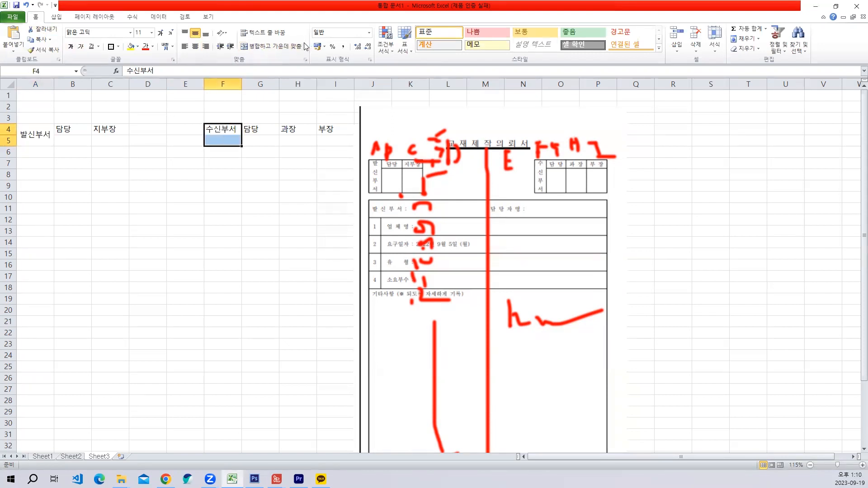
pyautogui.click(279, 47)
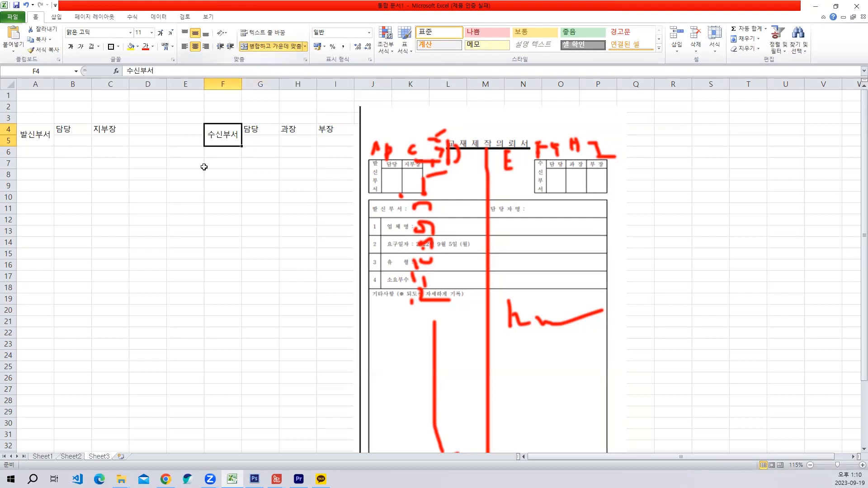
# - Increase the height of row 5 to about three times the other rows for the approval boxes below the headings
pyautogui.click(71, 142)
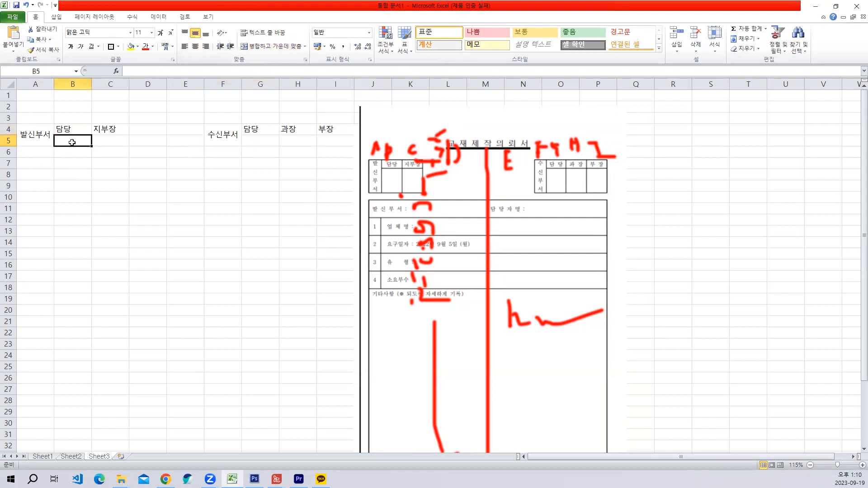
pyautogui.click(109, 141)
pyautogui.click(270, 142)
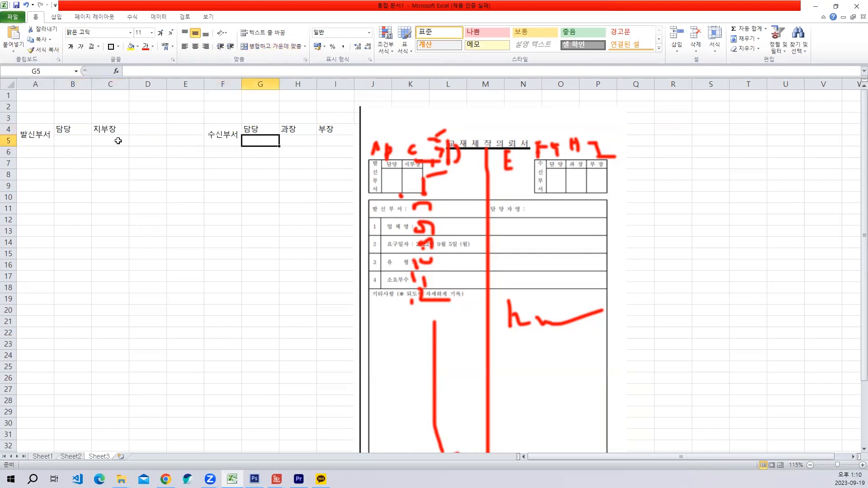
pyautogui.click(78, 140)
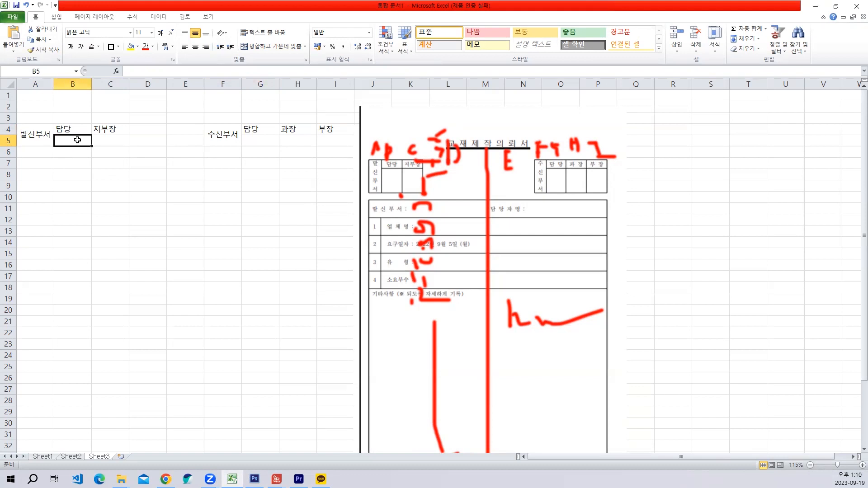
pyautogui.moveTo(77, 140); pyautogui.dragTo(77, 149)
pyautogui.click(78, 140)
pyautogui.click(143, 143)
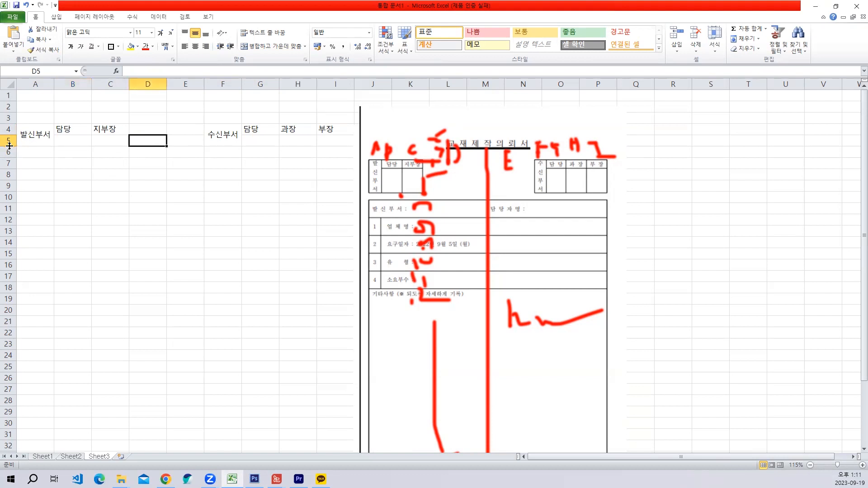
pyautogui.moveTo(9, 146); pyautogui.dragTo(14, 168)
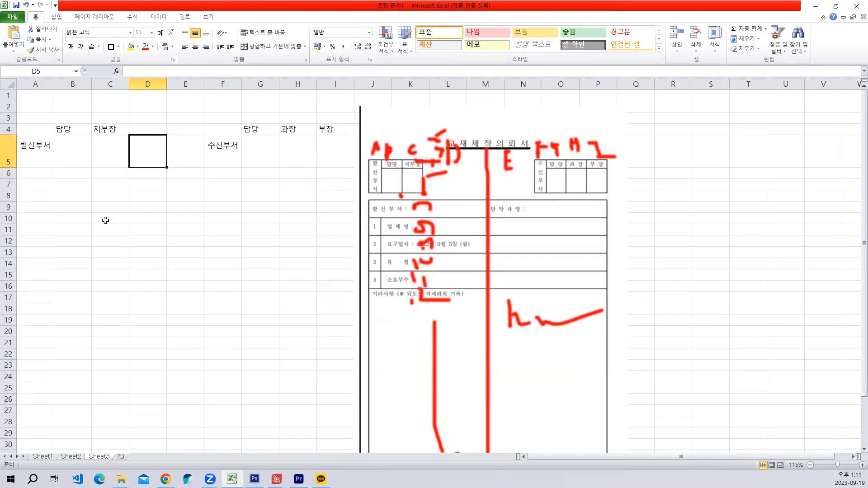
pyautogui.click(71, 156)
pyautogui.click(122, 153)
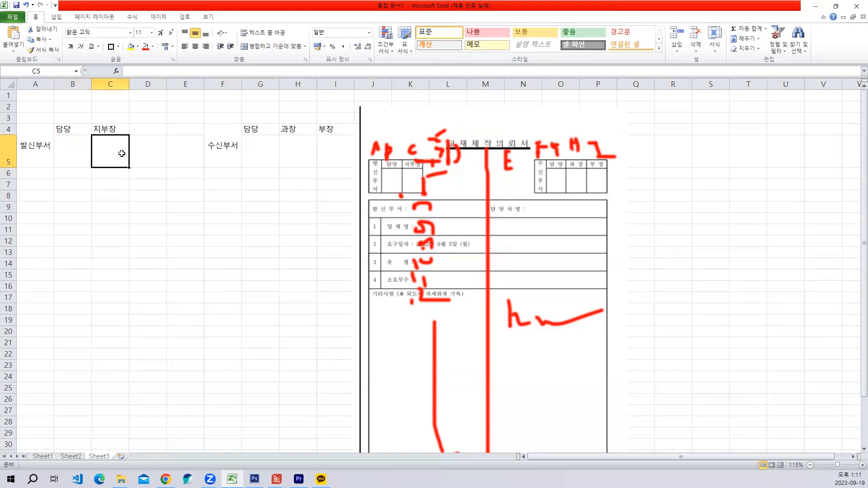
# - Select the merged 발신부서 cell and take a screen capture of the Home ribbon's font and alignment commands
pyautogui.click(44, 149)
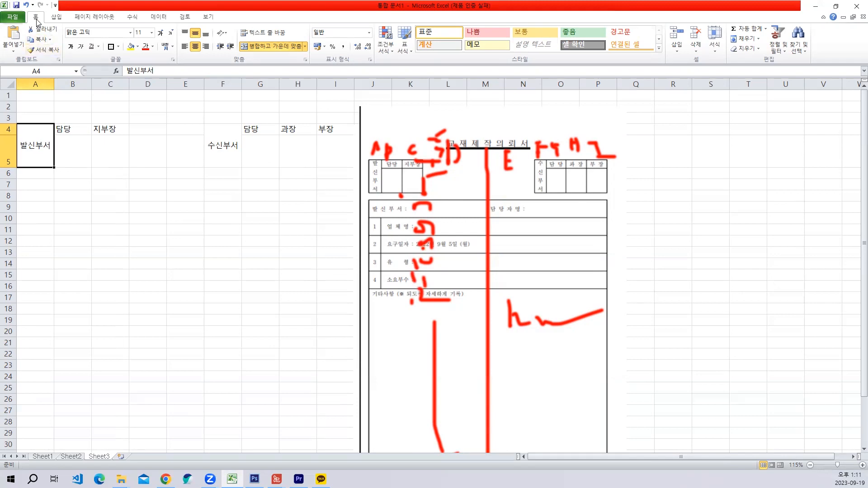
pyautogui.hotkey('ctrl', 'shift', 'c')
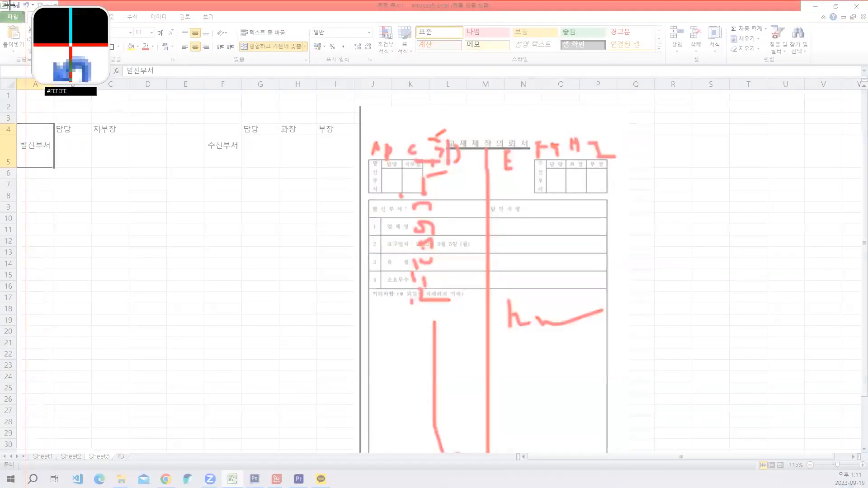
pyautogui.moveTo(5, 0); pyautogui.dragTo(288, 74)
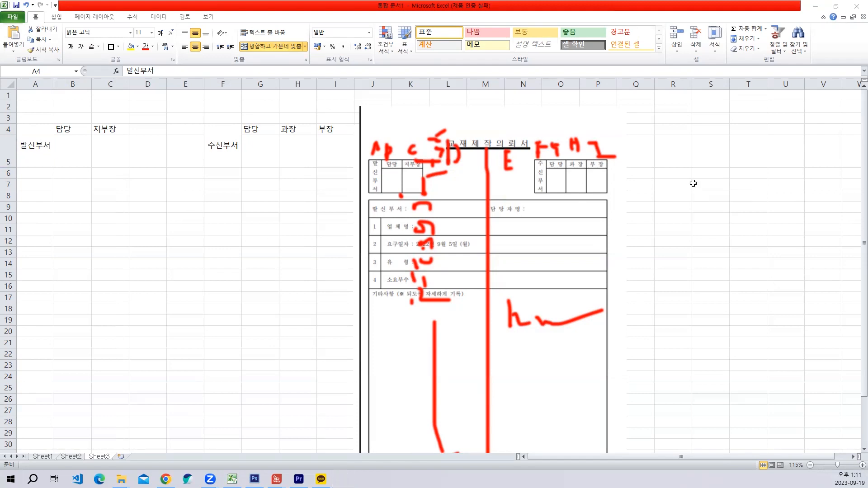
pyautogui.hotkey('ctrl', 'v')
pyautogui.moveTo(301, 183); pyautogui.dragTo(663, 170)
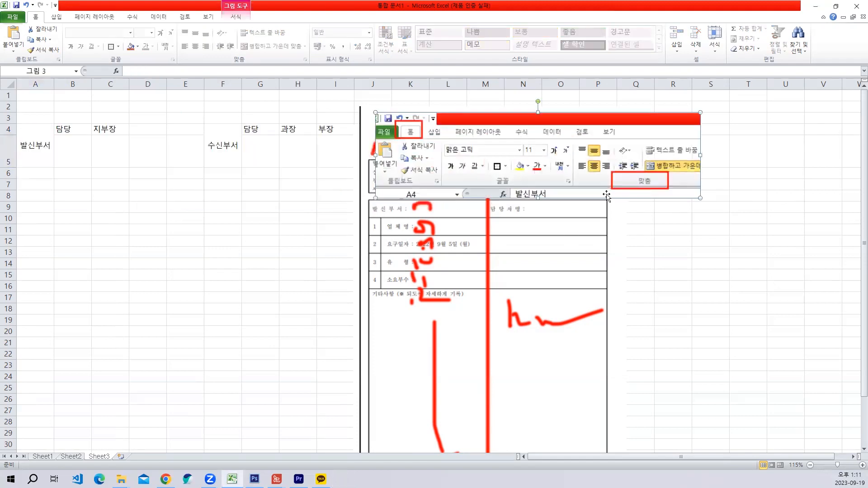
pyautogui.moveTo(581, 165); pyautogui.dragTo(581, 172)
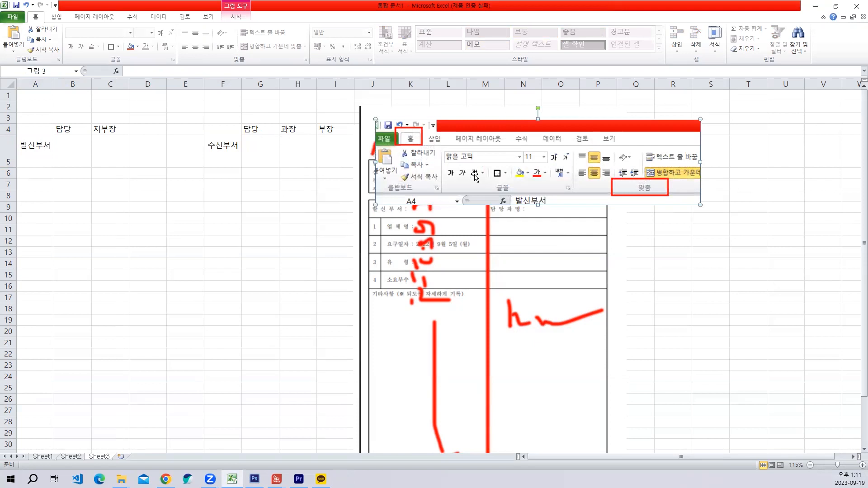
pyautogui.click(48, 144)
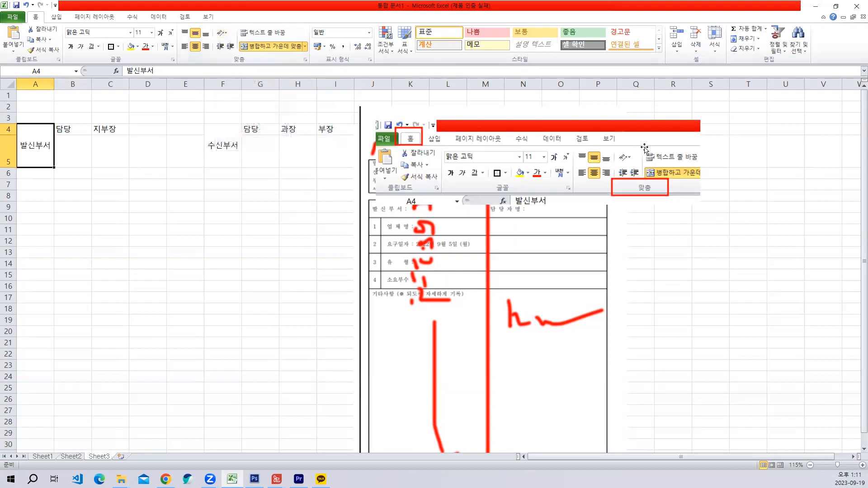
pyautogui.click(582, 155)
pyautogui.press('Delete')
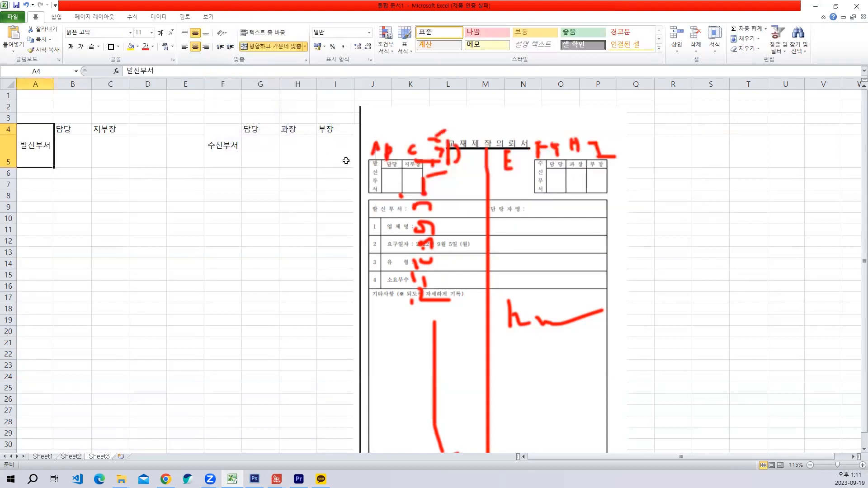
# - Capture the Home ribbon with the text orientation command marked and place the capture over the upper part of the reference form
pyautogui.press('Print')
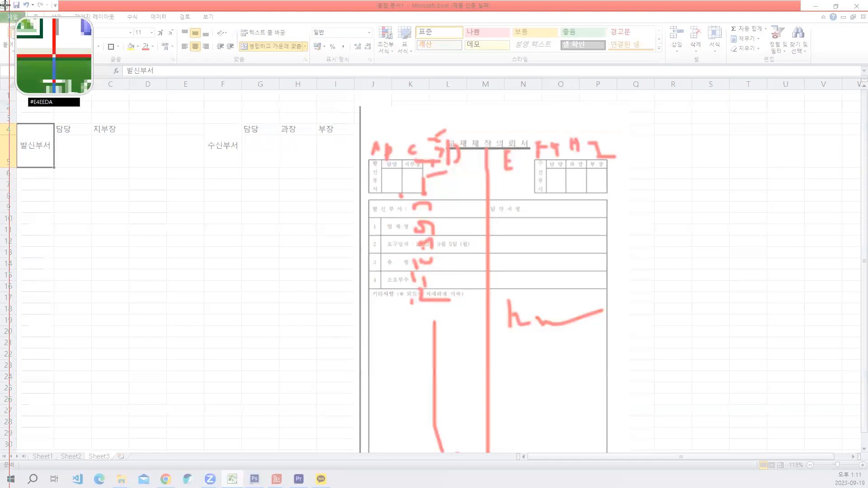
pyautogui.moveTo(341, 79); pyautogui.dragTo(340, 78)
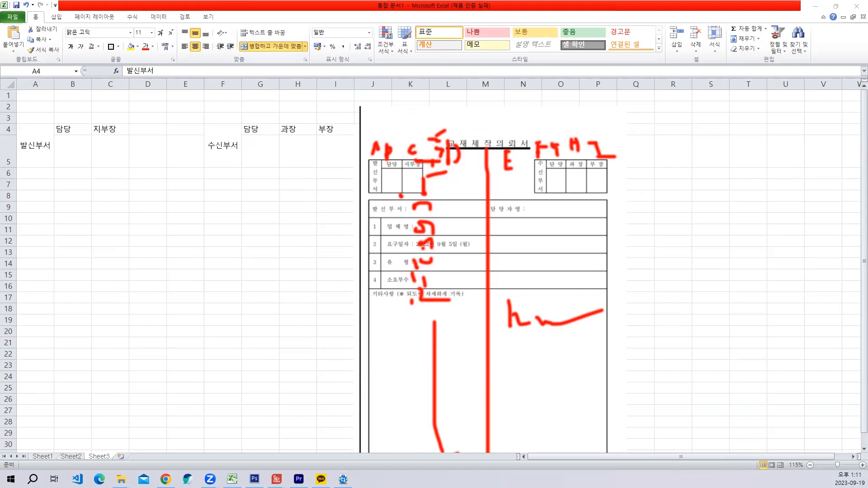
pyautogui.hotkey('ctrl', 'v')
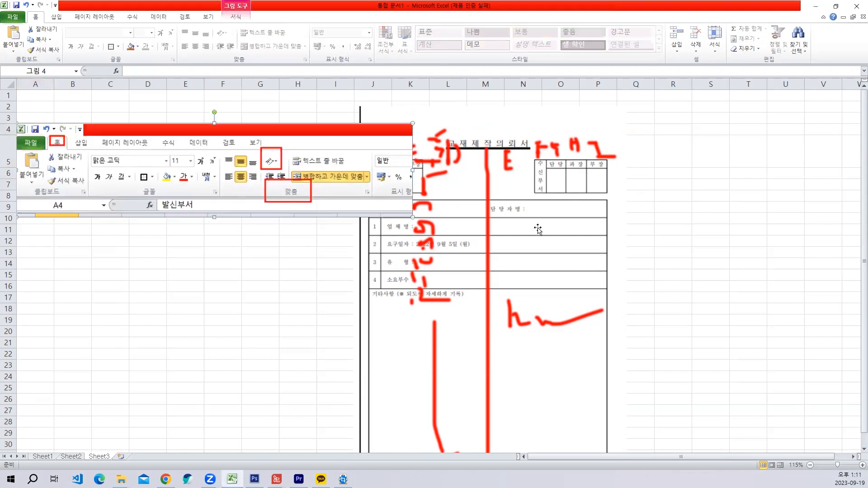
pyautogui.moveTo(226, 185); pyautogui.dragTo(575, 166)
# - Capture the text orientation choices with 세로 쓰기 marked for the 발신부서 cell and place the capture below the ribbon capture
pyautogui.click(37, 141)
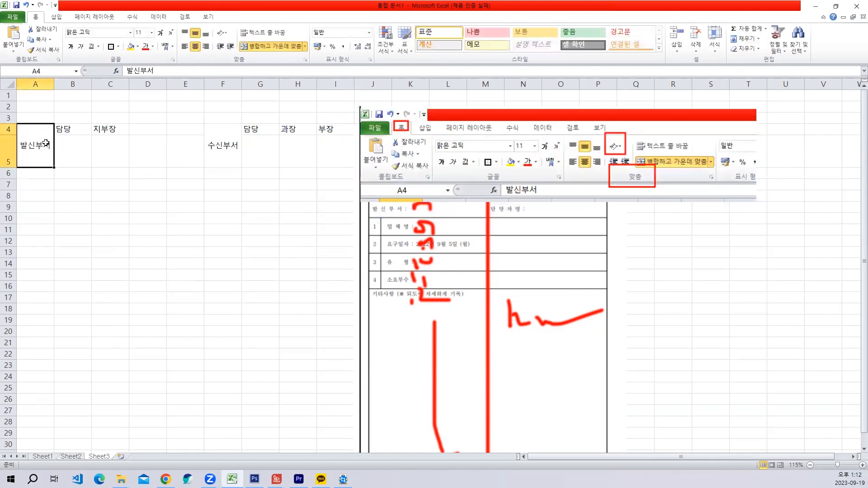
pyautogui.click(226, 34)
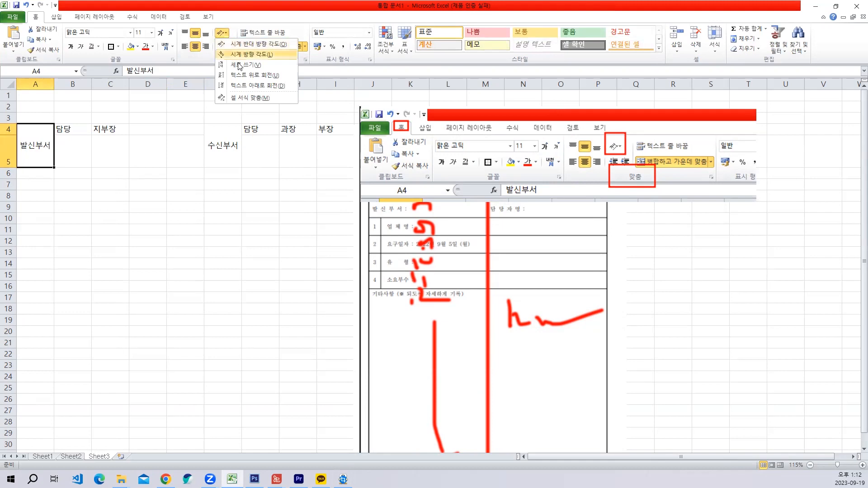
pyautogui.hotkey('ctrl', 'shift', 'c')
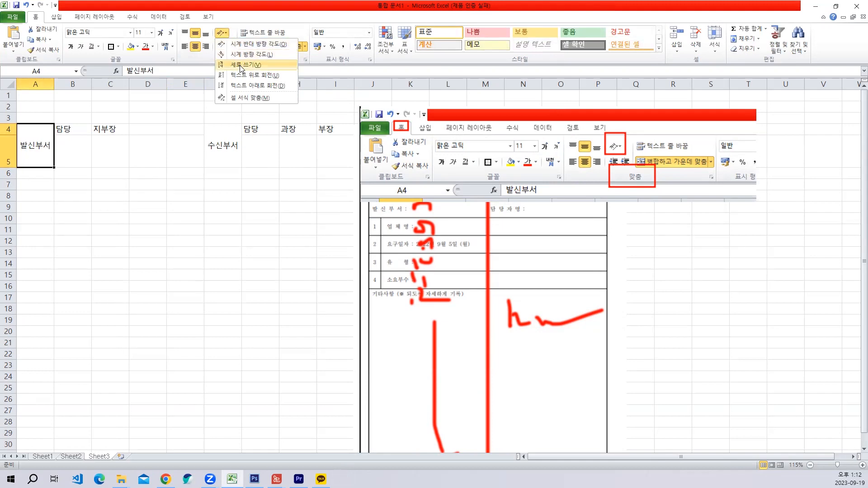
pyautogui.moveTo(172, 0); pyautogui.dragTo(317, 120)
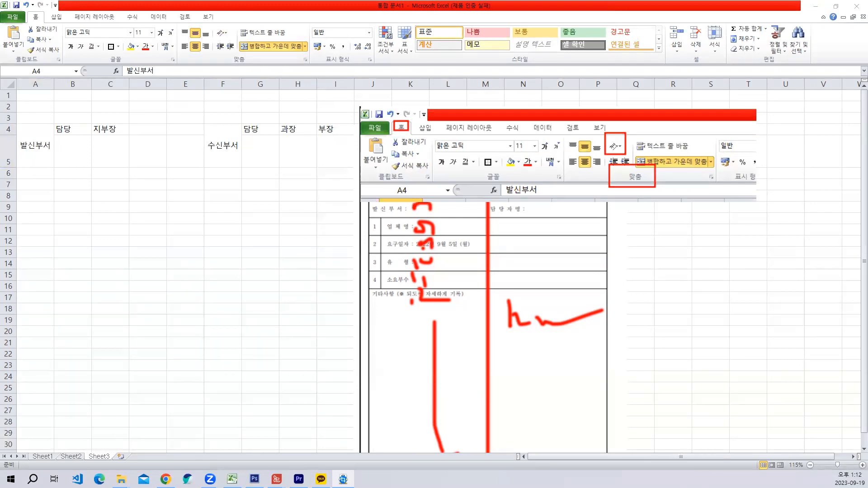
pyautogui.hotkey('ctrl', 'v')
pyautogui.moveTo(150, 203); pyautogui.dragTo(552, 292)
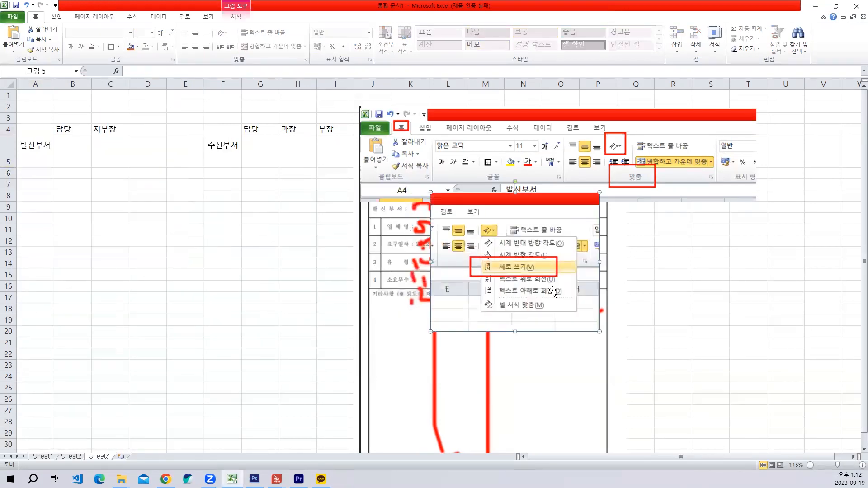
# - Set the merged 발신부서 and 수신부서 cells to vertical writing (세로 쓰기)
pyautogui.click(46, 153)
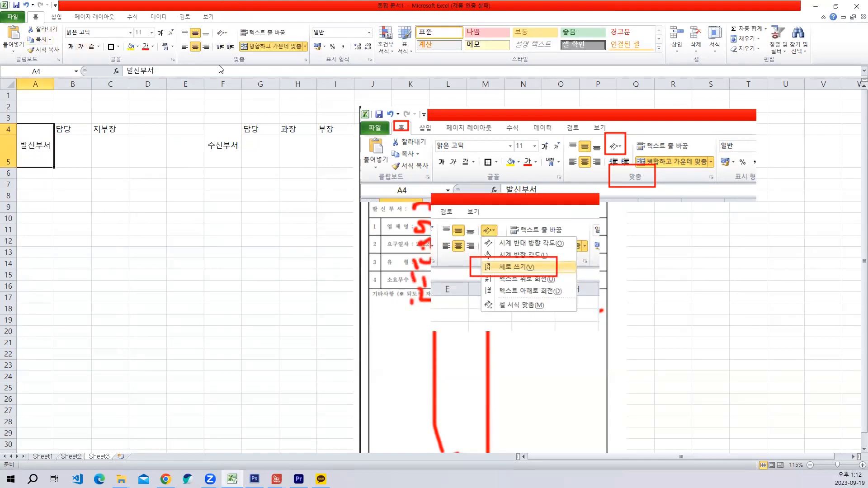
pyautogui.click(223, 34)
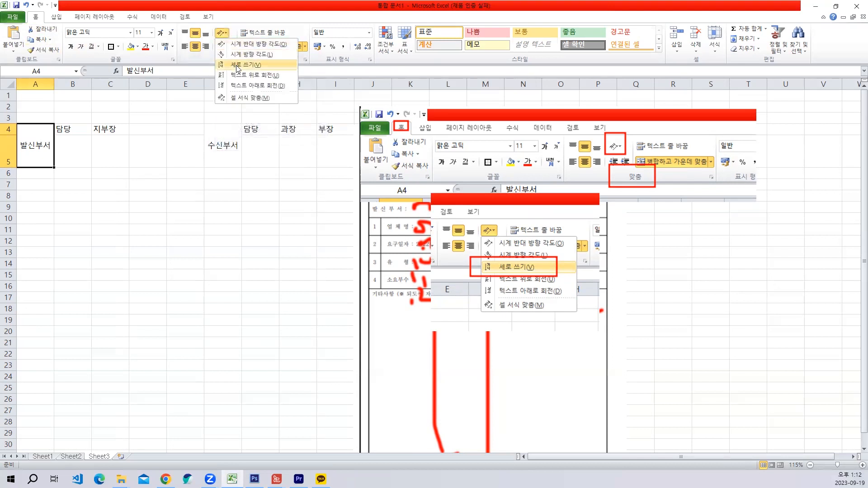
pyautogui.click(237, 67)
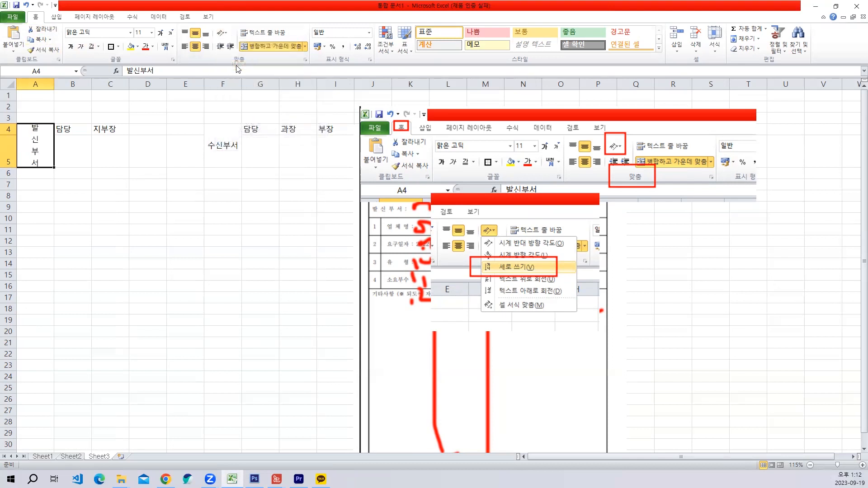
pyautogui.click(229, 148)
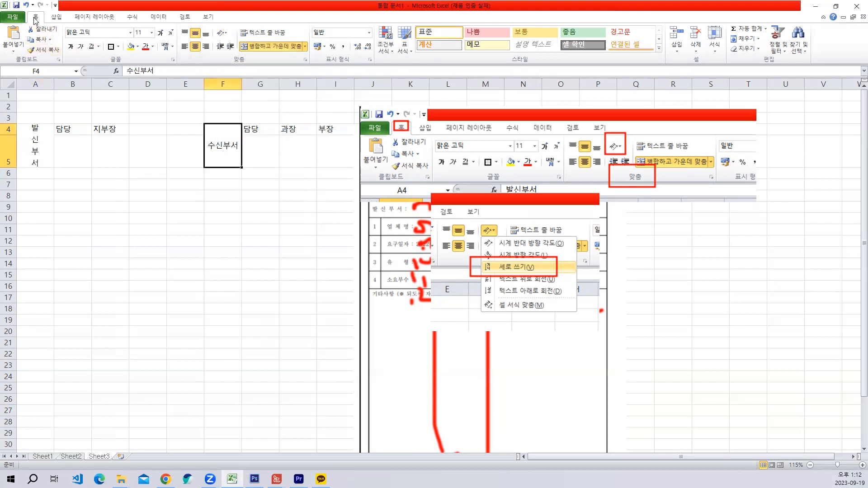
pyautogui.click(226, 36)
pyautogui.click(237, 67)
# - Delete both pasted command captures covering the reference form
pyautogui.click(22, 139)
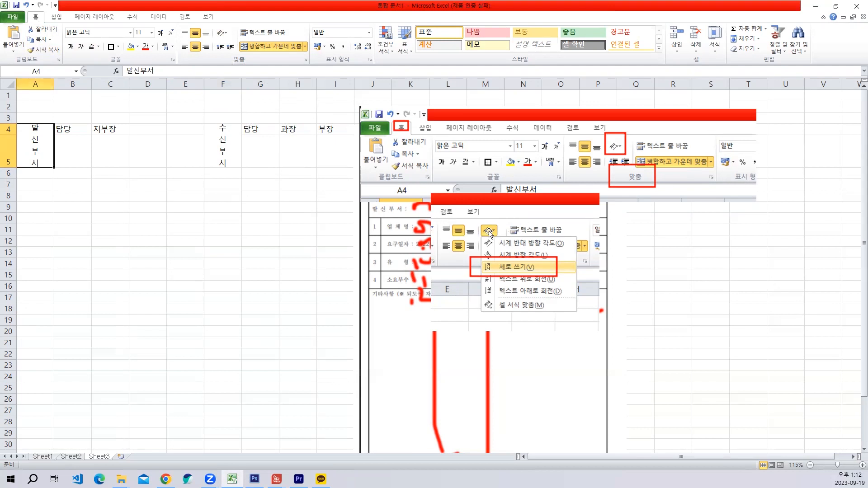
pyautogui.click(521, 247)
pyautogui.press('Delete')
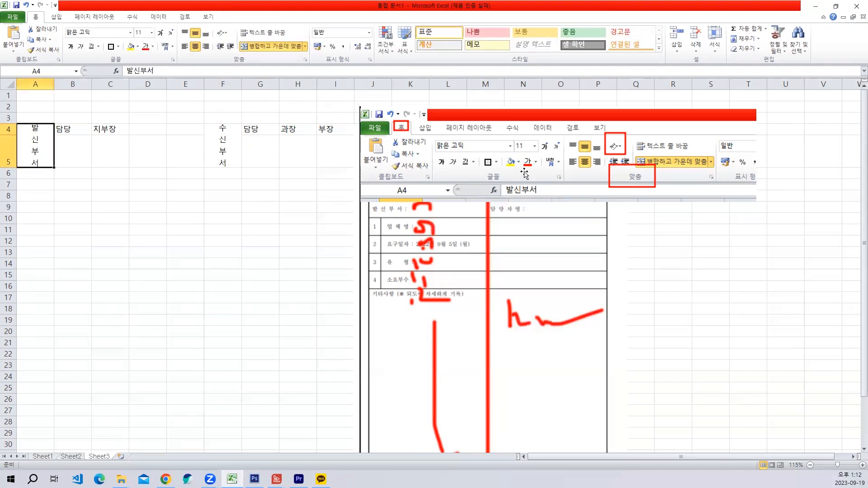
pyautogui.click(524, 174)
pyautogui.press('Delete')
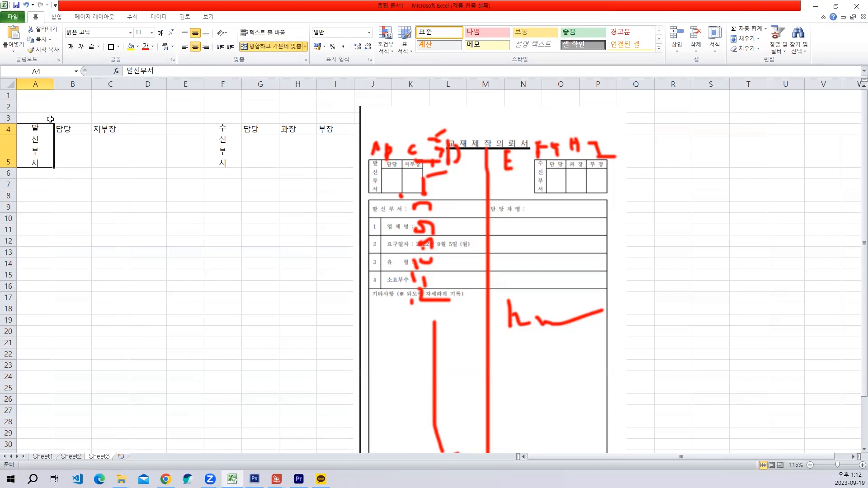
# - Narrow columns A and F to just fit the single-character width of the vertical headings
pyautogui.moveTo(34, 84); pyautogui.dragTo(33, 84)
pyautogui.moveTo(220, 85); pyautogui.dragTo(193, 89)
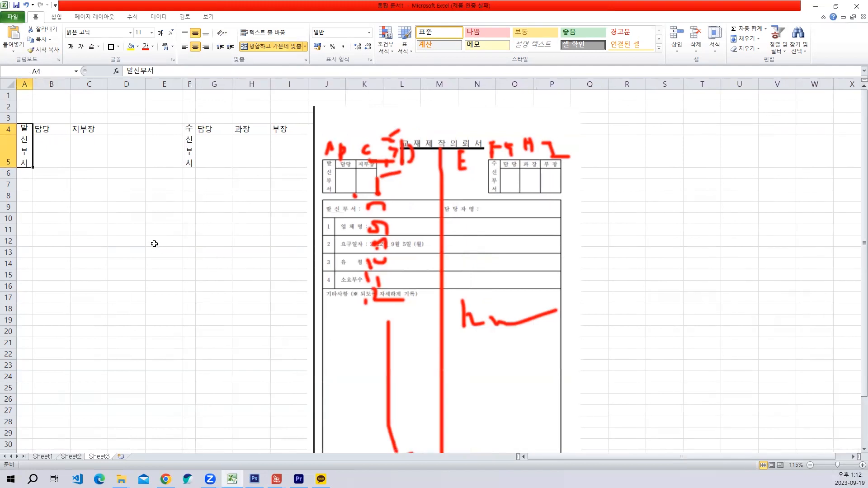
# - Enter the label 발신부서 in cell A7 below the sender approval box
pyautogui.click(24, 183)
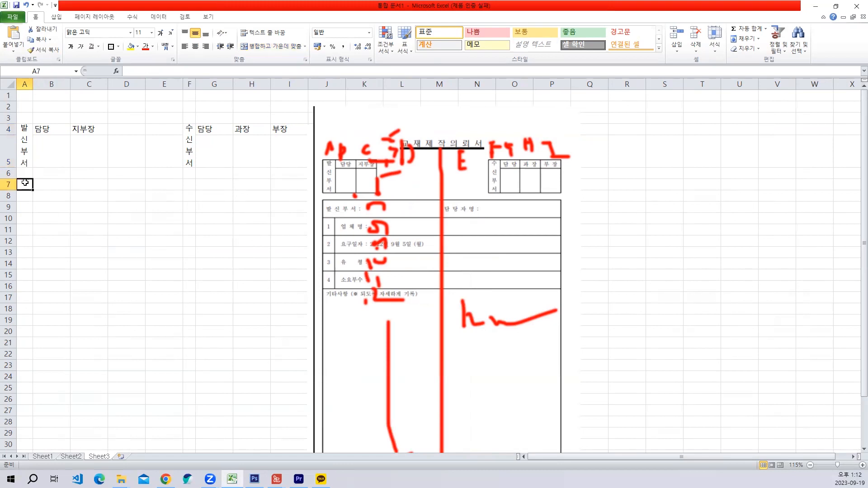
pyautogui.write('ㅂㅣㄱ')
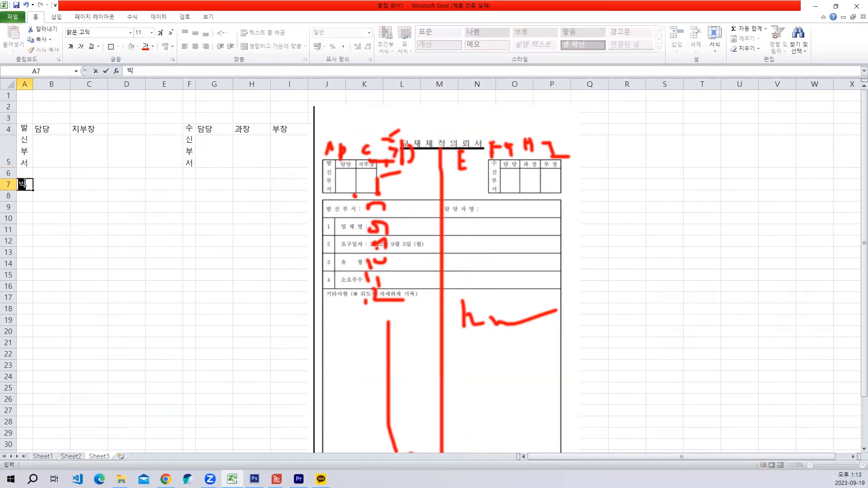
pyautogui.write('ㅅ;')
pyautogui.press('BackSpace')
pyautogui.write('발시ㄴ부서')
pyautogui.press('Return')
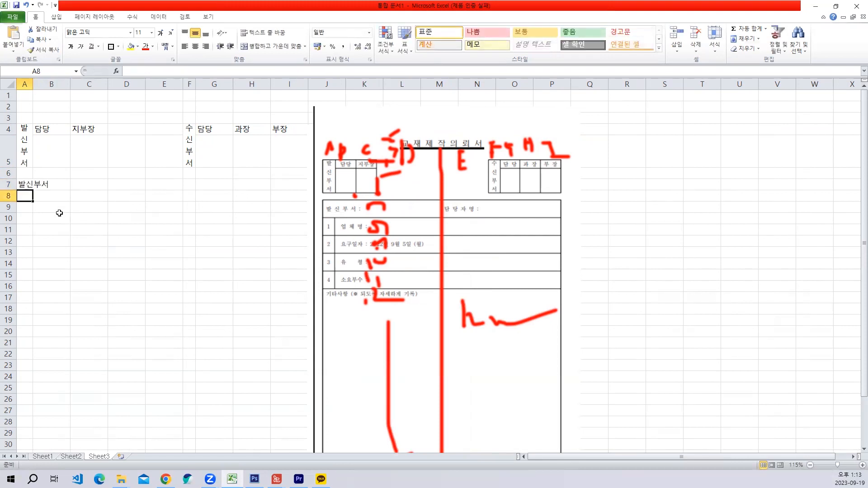
# - Enter the item numbers 1 to 4 in cells A8 to A11
pyautogui.write('1')
pyautogui.press('Return')
pyautogui.write('2')
pyautogui.press('Return')
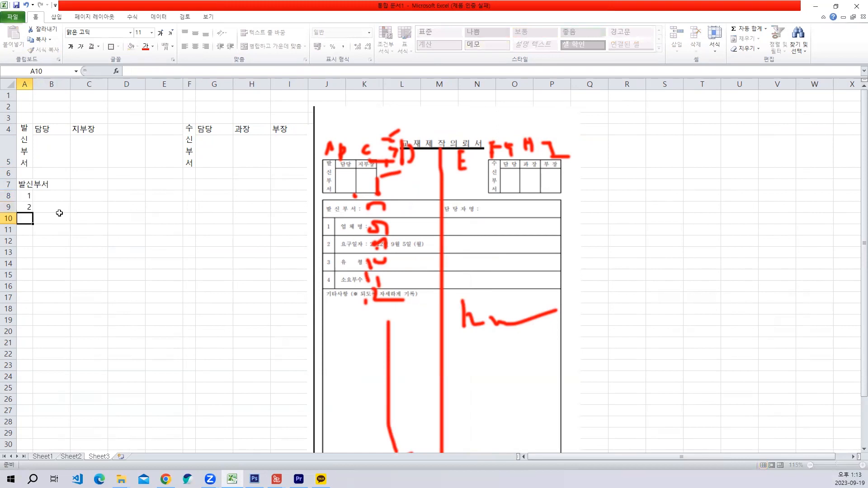
pyautogui.write('3')
pyautogui.press('Return')
pyautogui.write('4')
pyautogui.press('Return')
# - Enter the label "업체명 :" in cell B8 beside item number 1
pyautogui.click(47, 197)
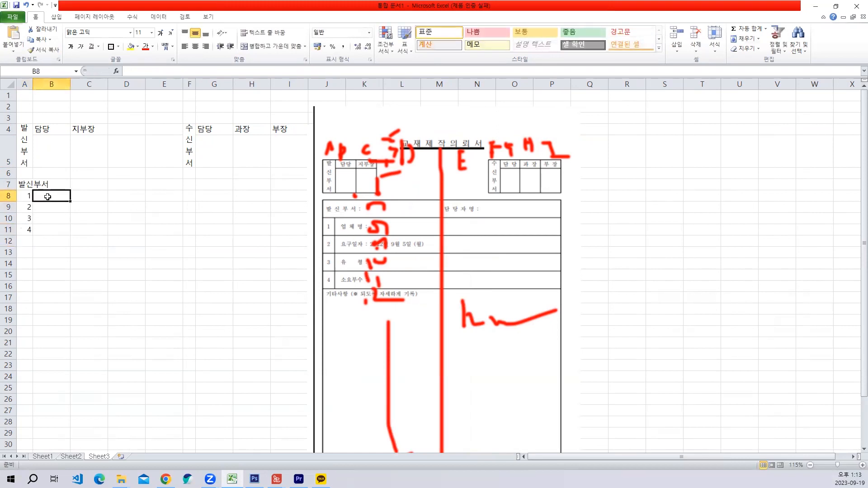
pyautogui.write('업체명')
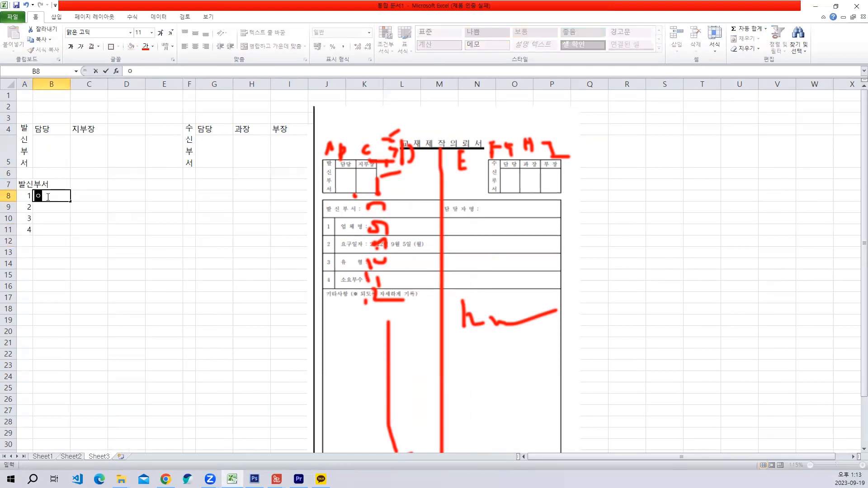
pyautogui.press('Return')
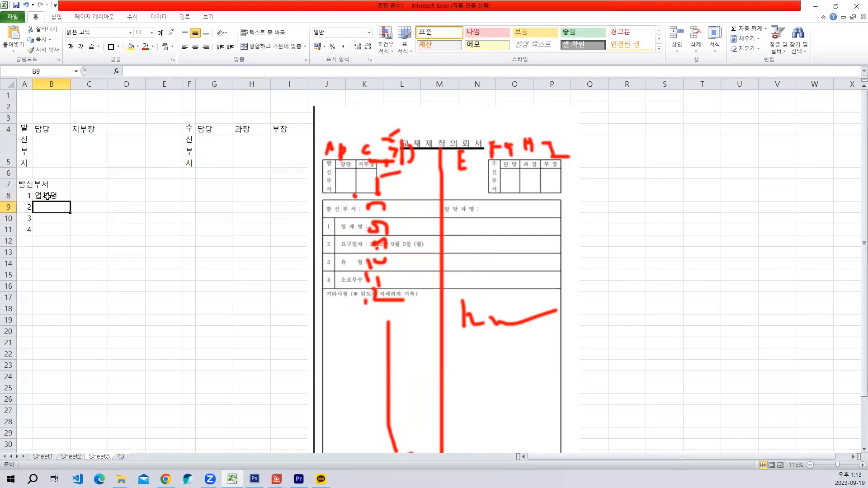
pyautogui.write('요')
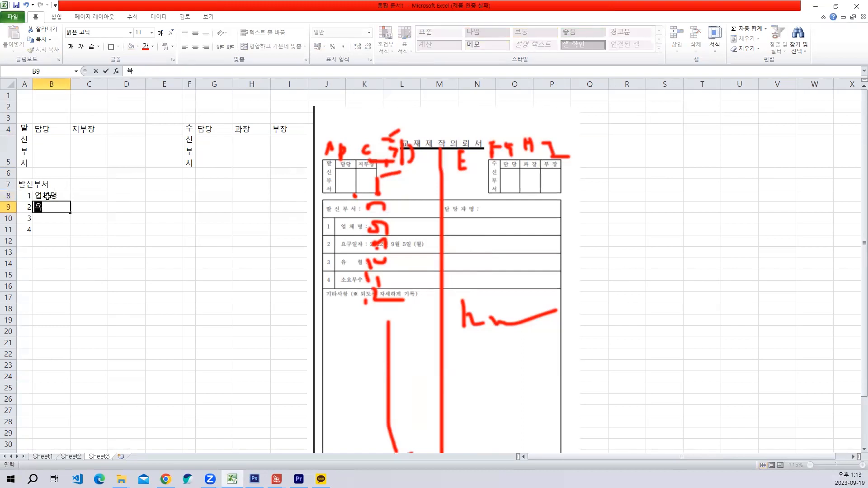
pyautogui.write('구일자')
pyautogui.press('Escape')
pyautogui.doubleClick(48, 196)
pyautogui.press('Escape')
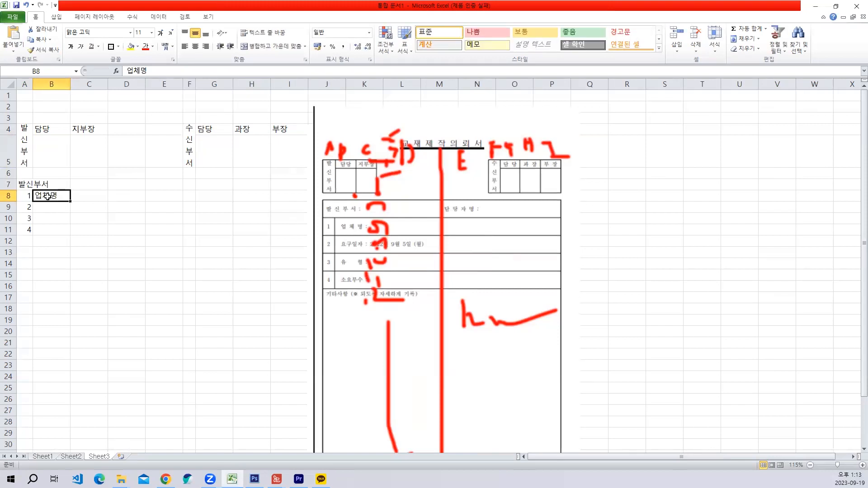
pyautogui.write('업체명 :')
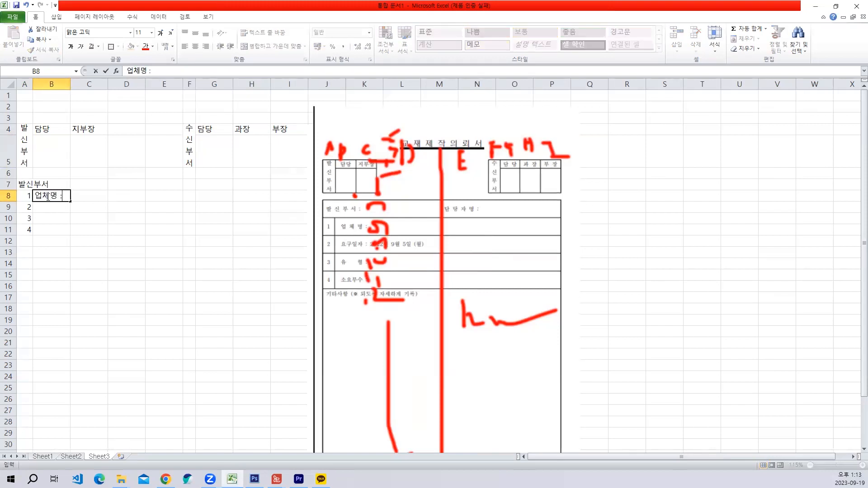
pyautogui.press('Return')
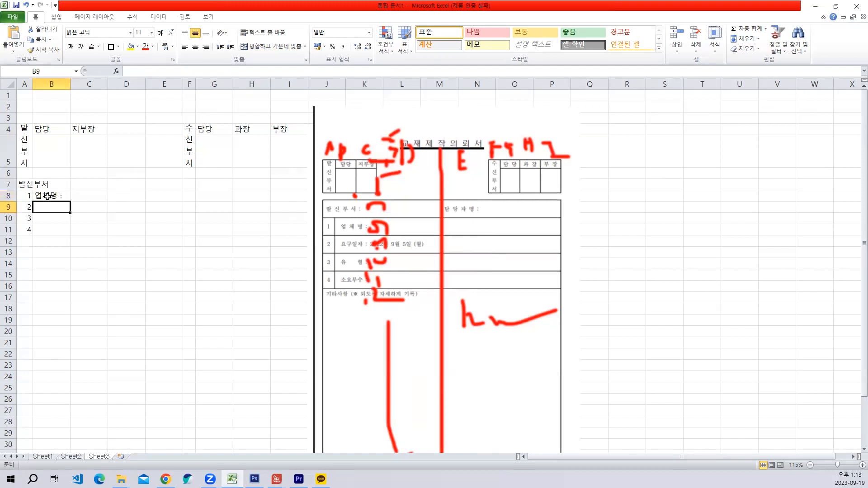
# - Enter the labels "요구일자:" in cell B9 and 유형 in cell B10
pyautogui.write('요구일자:')
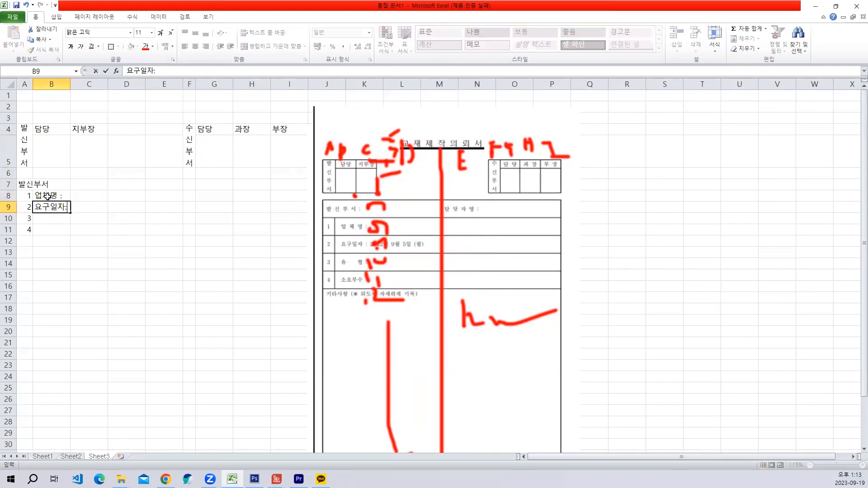
pyautogui.press('Return')
pyautogui.write('유형')
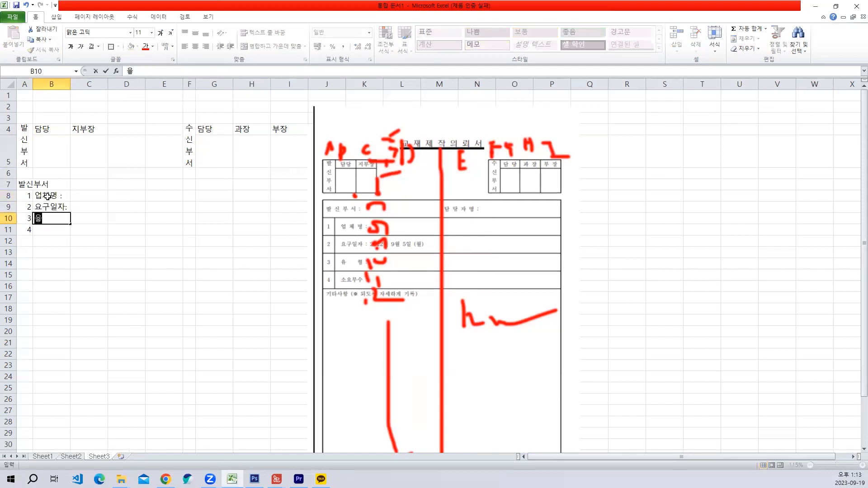
pyautogui.press('Return')
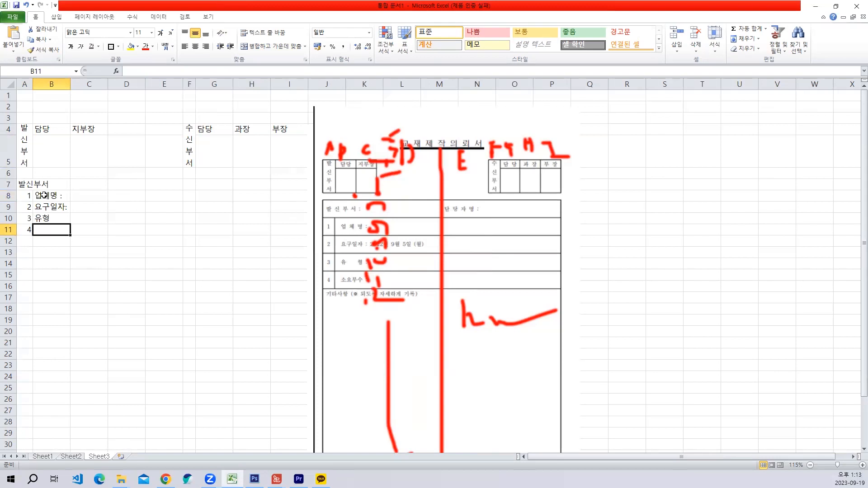
# - Space out the characters of the label in cell B8 so it reads "업 체 명 :"
pyautogui.doubleClick(43, 195)
pyautogui.click(51, 199)
pyautogui.click(48, 214)
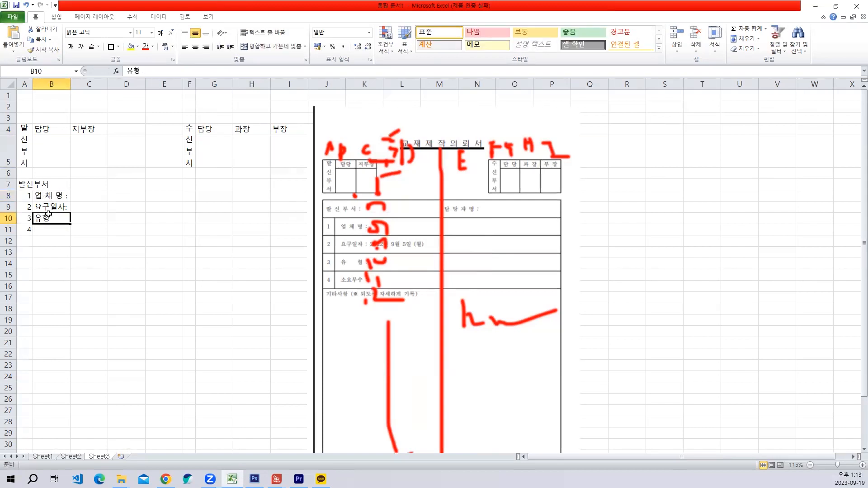
# - Add a colon and a wide gap between the characters of the label in cell B10, making it "유 형:"
pyautogui.doubleClick(49, 216)
pyautogui.write(':')
pyautogui.press('Return')
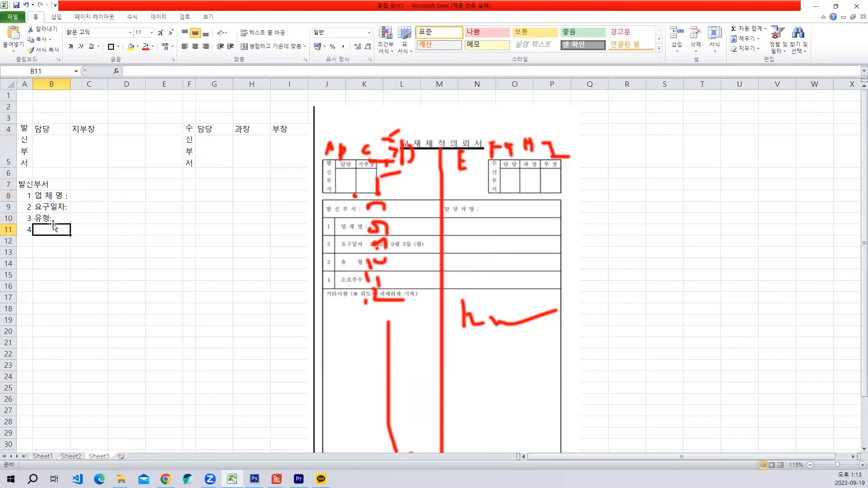
pyautogui.doubleClick(42, 219)
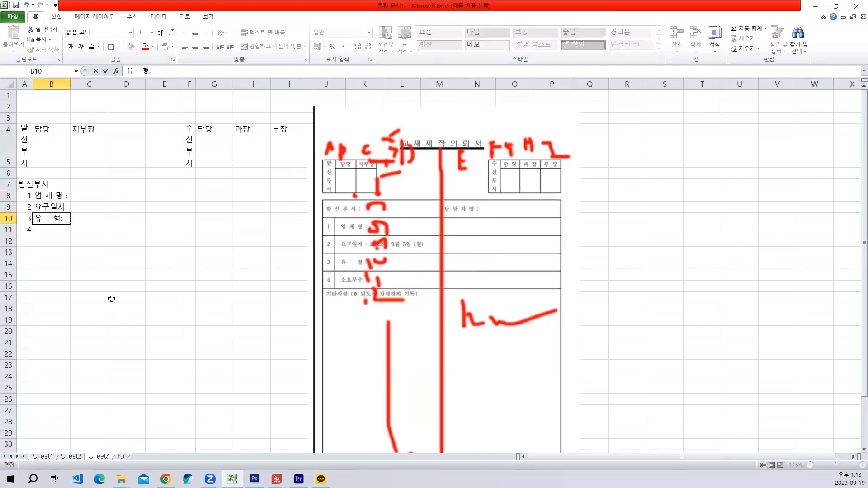
pyautogui.press('BackSpace')
pyautogui.press('Return')
# - Enter the label "소요부수:" in cell B11 beside item number 4
pyautogui.write('소요부수:')
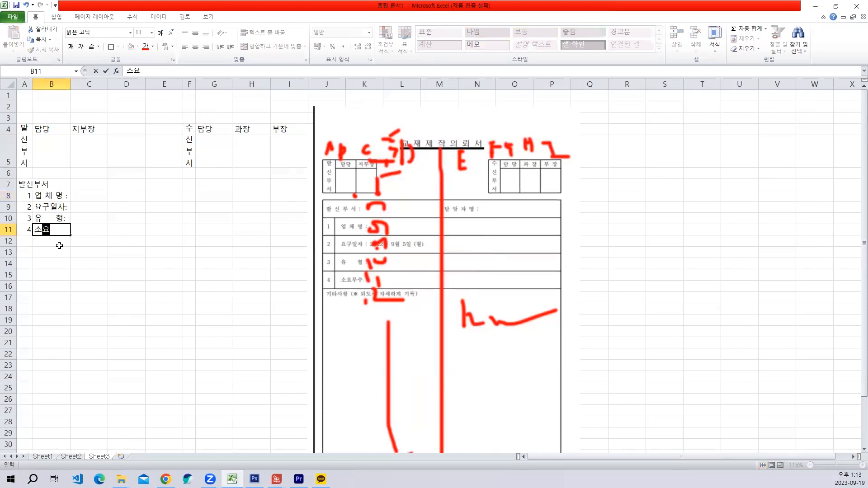
pyautogui.press('Return')
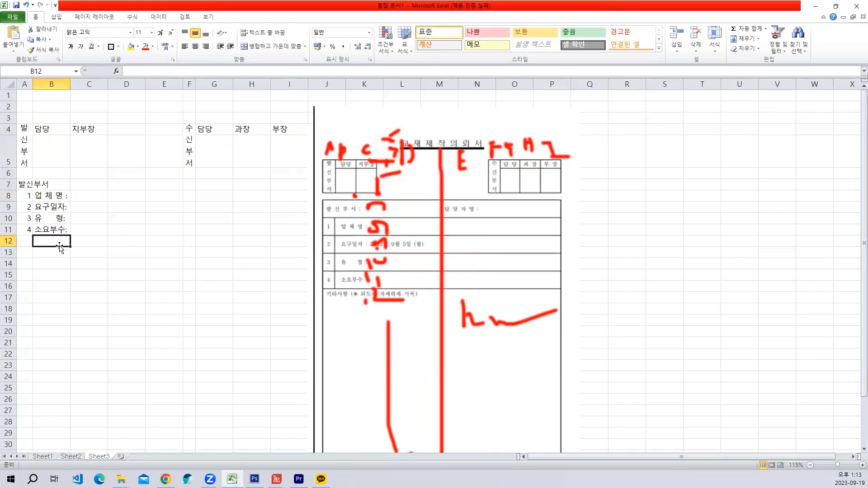
pyautogui.click(50, 220)
pyautogui.click(113, 321)
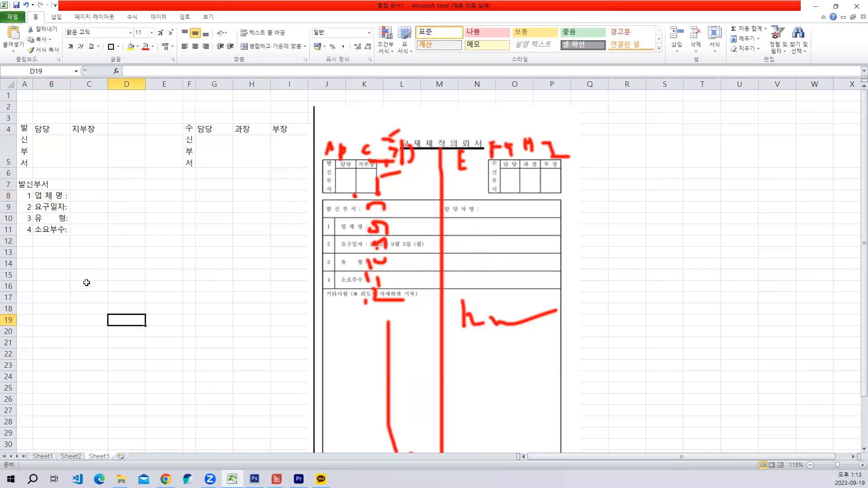
pyautogui.moveTo(56, 197); pyautogui.dragTo(56, 226)
pyautogui.click(158, 249)
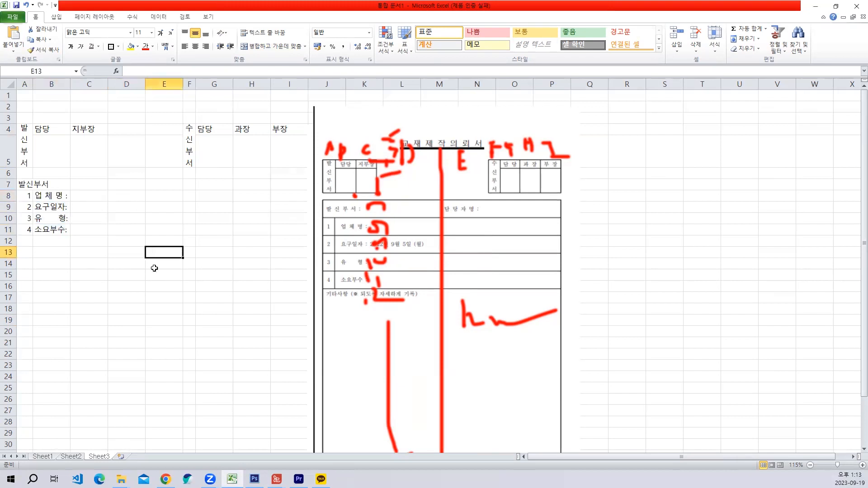
# - Add a colon to the label in cell A7 so it reads "발신부서 :"
pyautogui.click(141, 182)
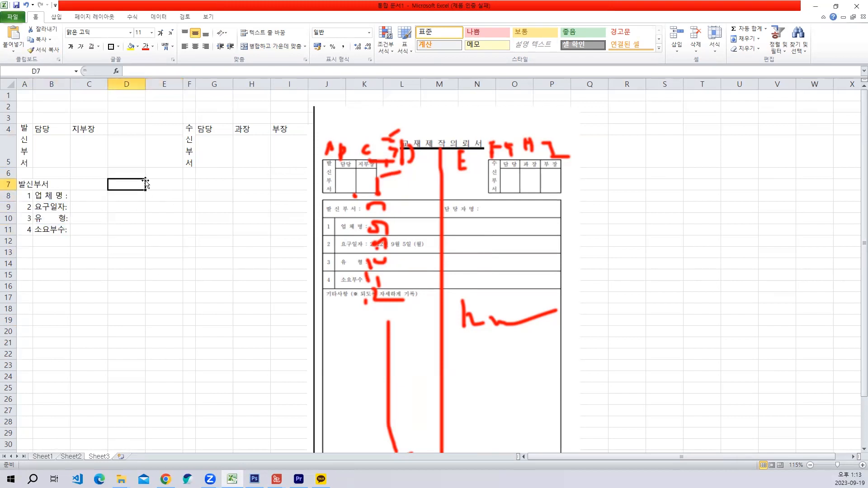
pyautogui.click(153, 183)
pyautogui.click(40, 185)
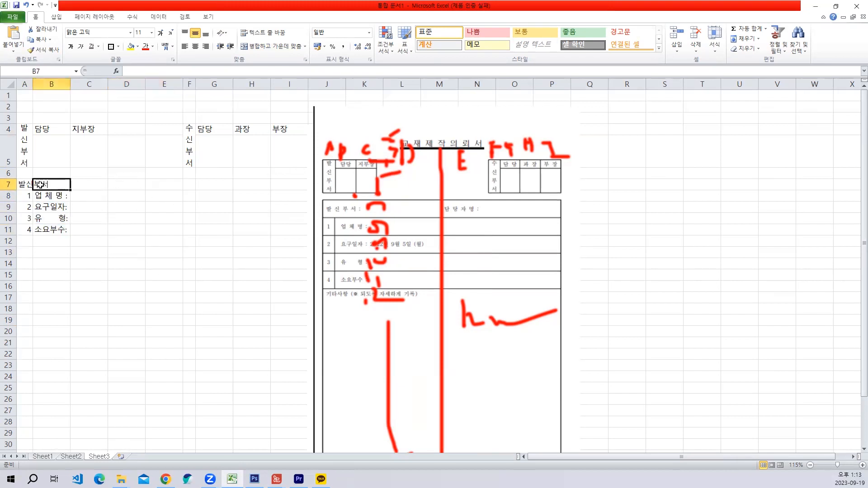
pyautogui.click(28, 185)
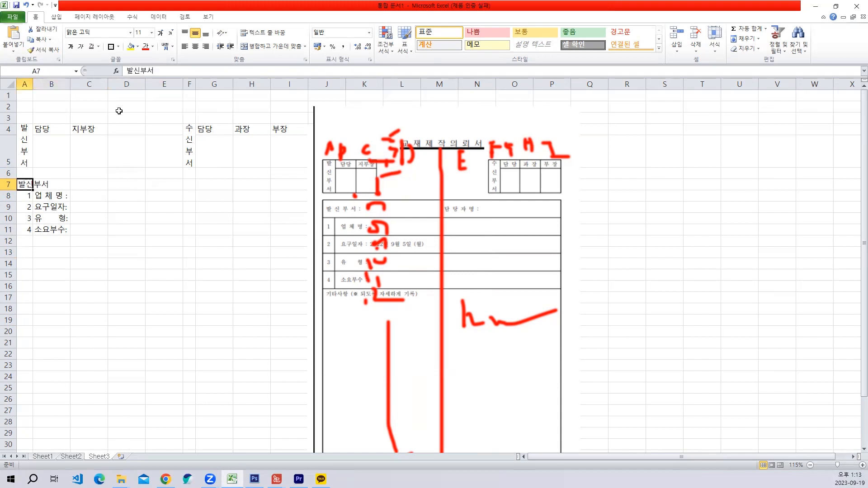
pyautogui.click(178, 72)
pyautogui.write(':')
pyautogui.press('Return')
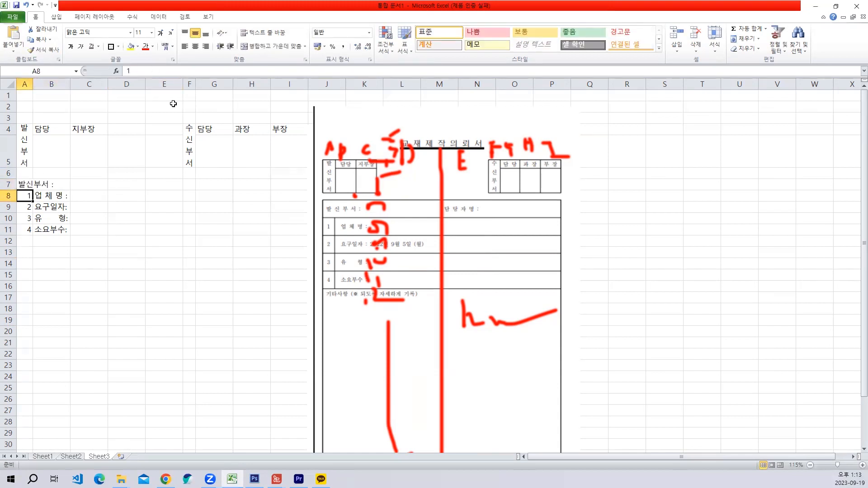
# - Enter the label "담당자명 :" in cell E7 on the same row as 발신부서
pyautogui.click(153, 187)
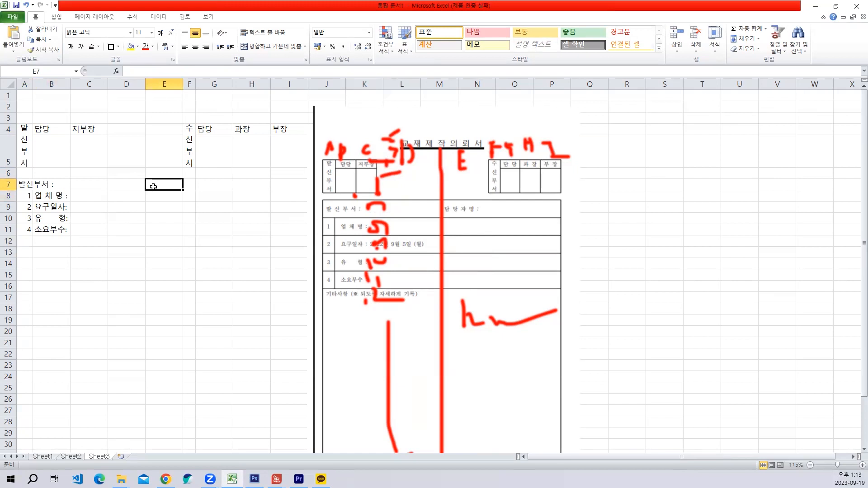
pyautogui.write('다당자명 :')
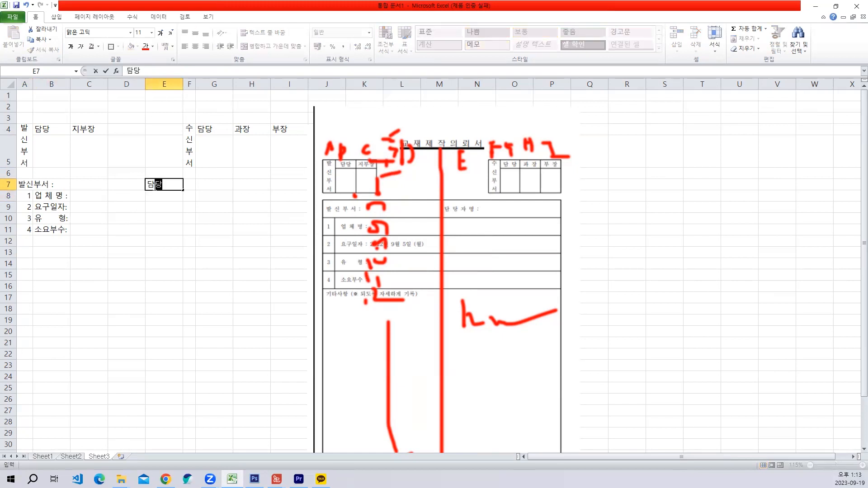
pyautogui.press('Return')
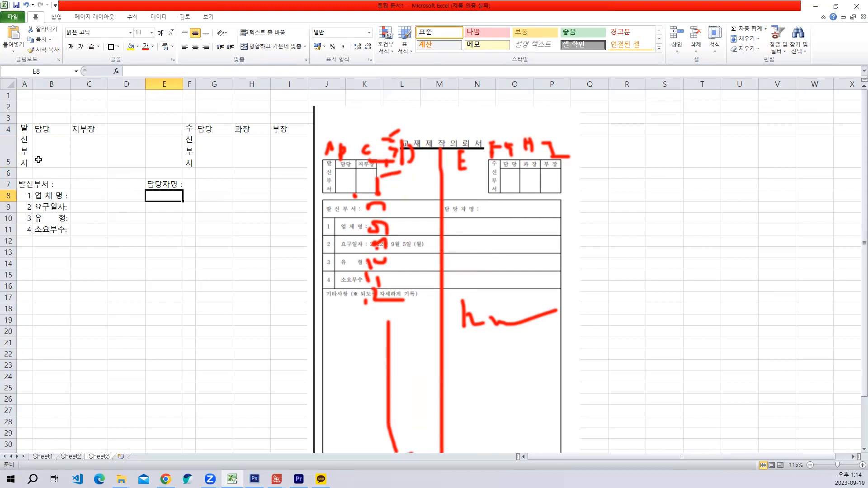
# - Apply all borders to the sender approval box in cells A4:C5
pyautogui.moveTo(21, 173); pyautogui.dragTo(272, 170)
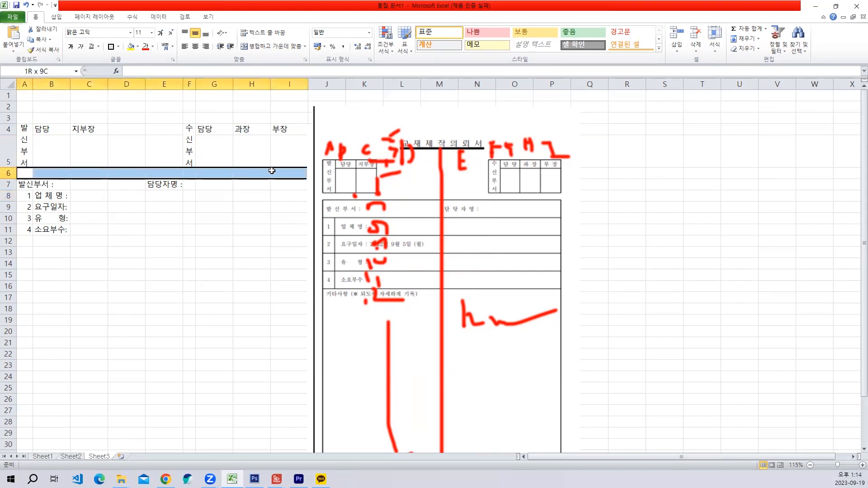
pyautogui.click(99, 209)
pyautogui.moveTo(24, 136); pyautogui.dragTo(81, 141)
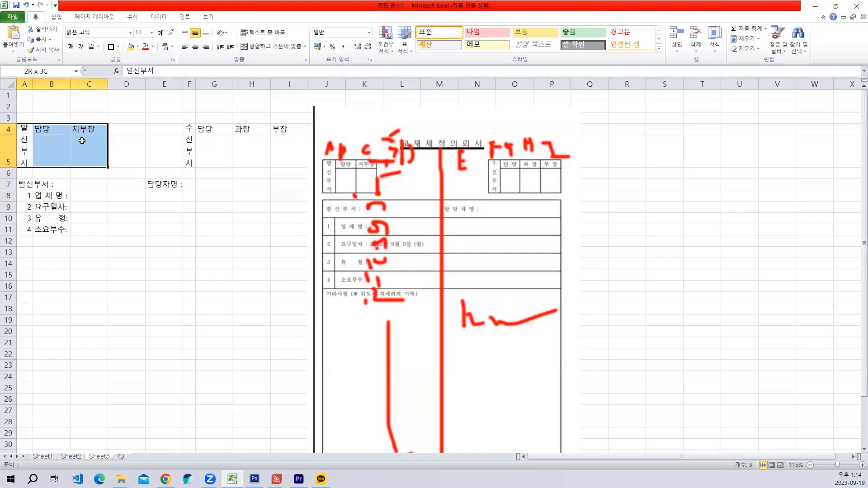
pyautogui.click(119, 46)
pyautogui.click(123, 132)
pyautogui.click(180, 196)
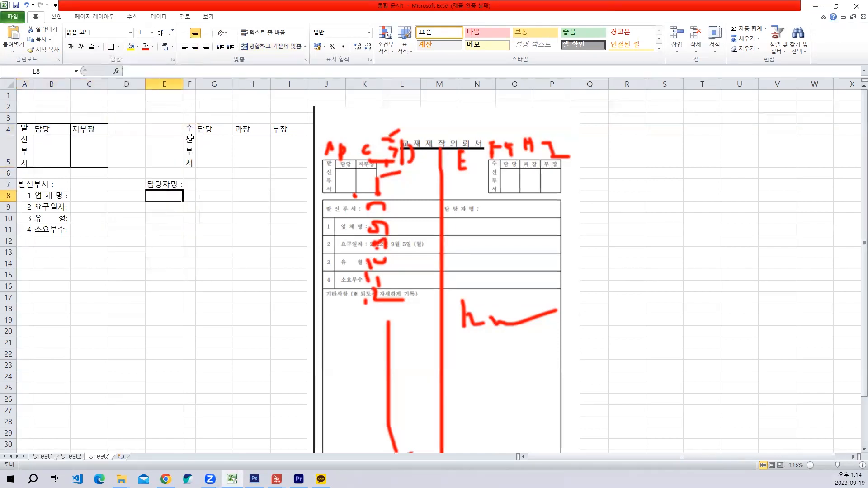
# - Apply all borders to the recipient approval box in cells F4:I5
pyautogui.moveTo(190, 138); pyautogui.dragTo(294, 136)
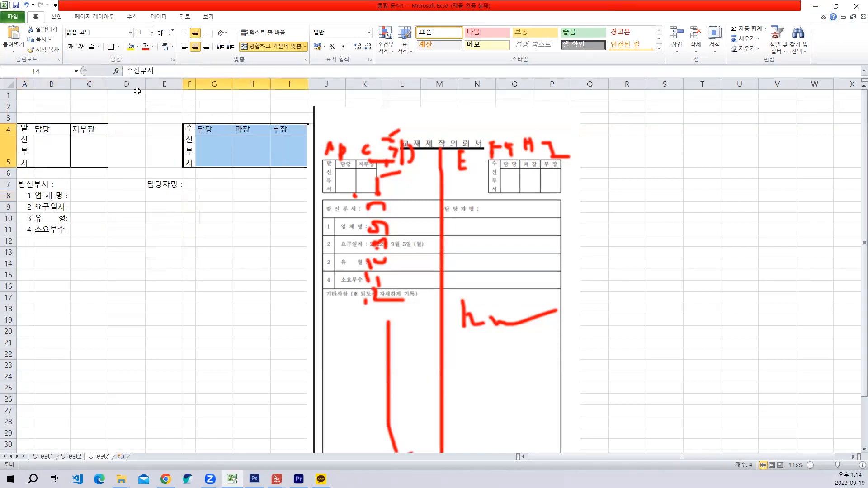
pyautogui.click(111, 47)
pyautogui.click(164, 285)
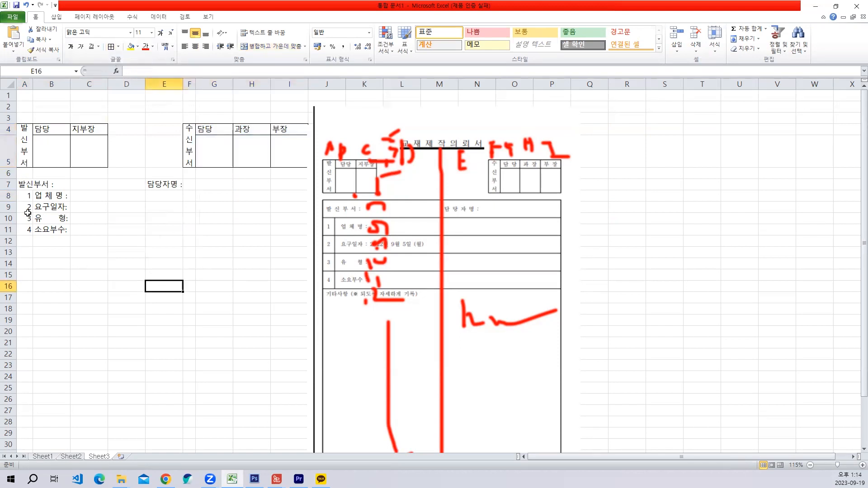
# - Apply all borders to the item table in cells A7:I11
pyautogui.moveTo(22, 184); pyautogui.dragTo(289, 230)
pyautogui.click(118, 47)
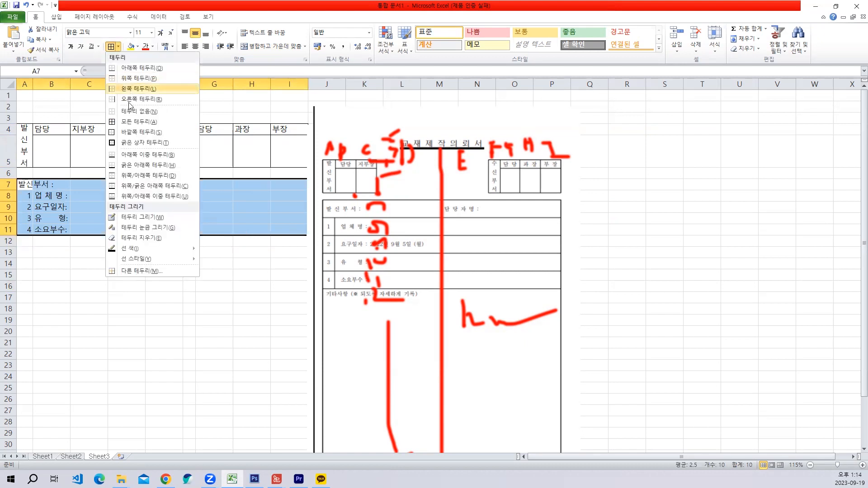
pyautogui.click(136, 122)
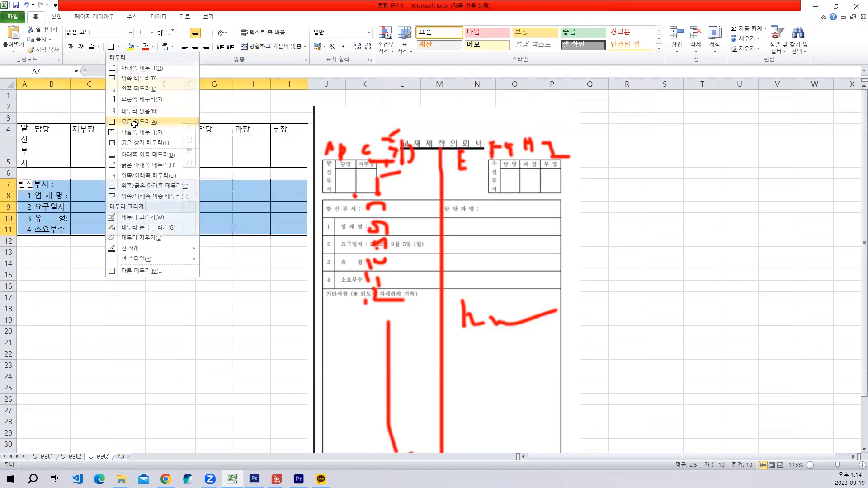
pyautogui.click(122, 325)
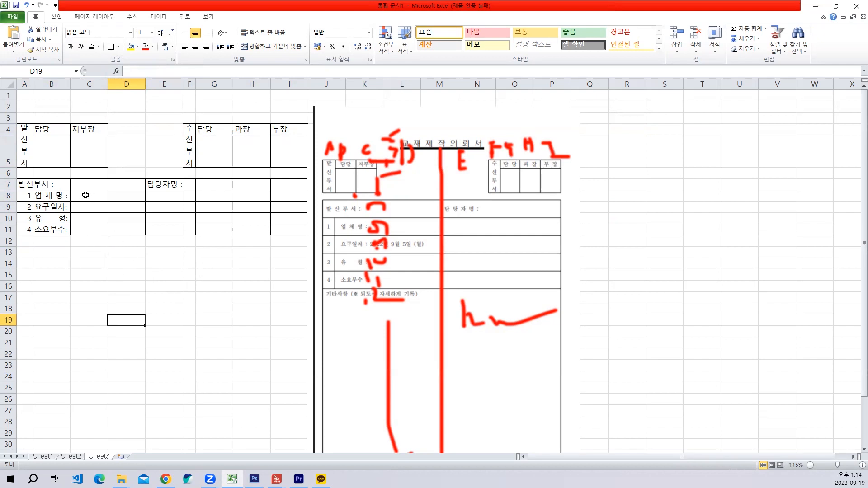
# - Merge and center the entry cells C7:D7 beside 발신부서 and F7:I7 beside 담당자명
pyautogui.moveTo(85, 196); pyautogui.dragTo(149, 195)
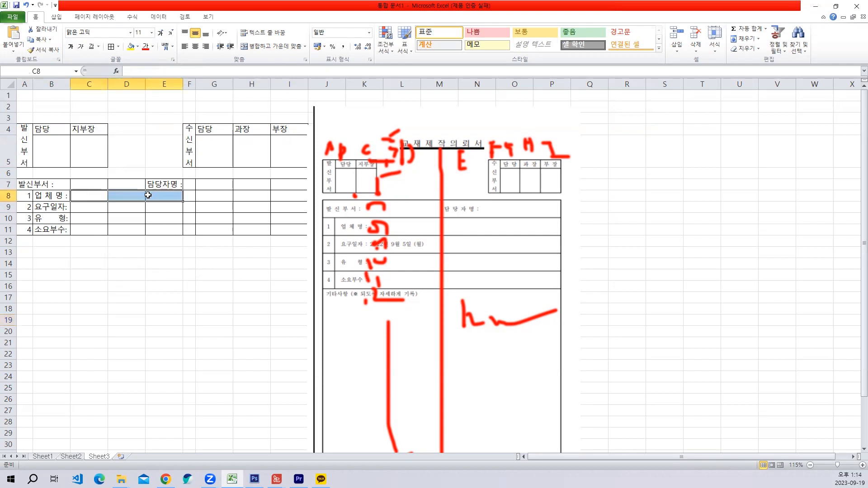
pyautogui.click(115, 198)
pyautogui.click(85, 186)
pyautogui.moveTo(84, 187); pyautogui.dragTo(116, 183)
pyautogui.click(112, 186)
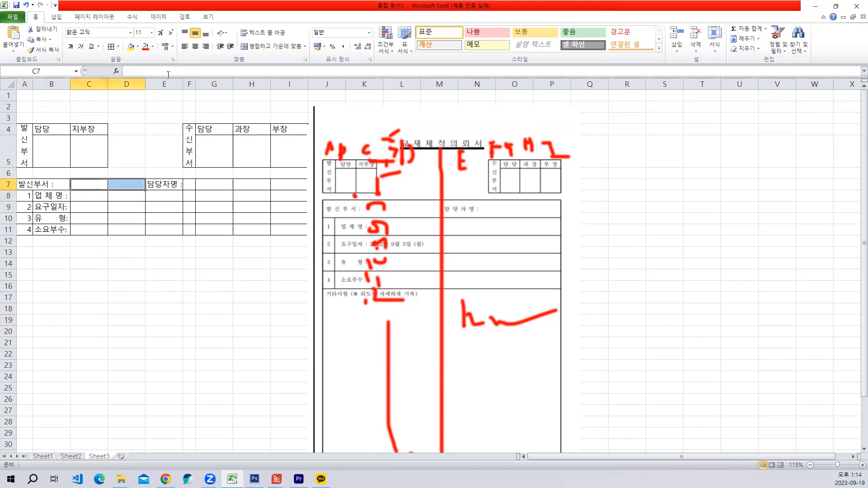
pyautogui.click(255, 48)
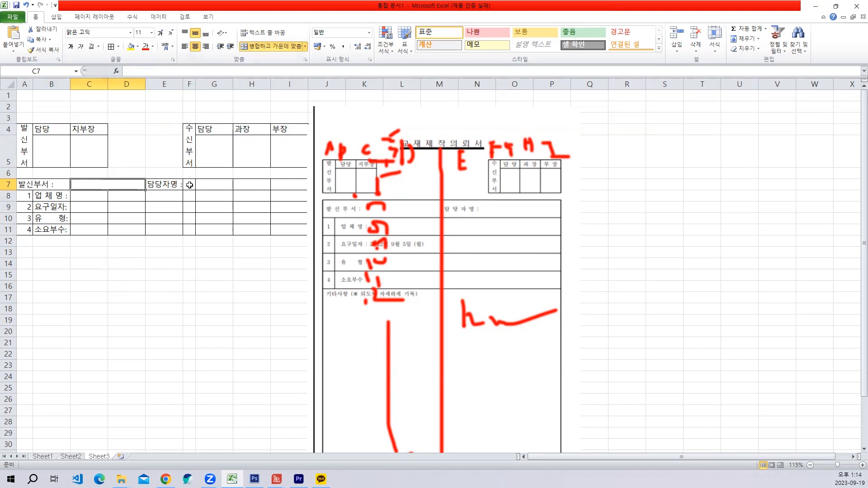
pyautogui.moveTo(189, 185); pyautogui.dragTo(294, 185)
pyautogui.click(271, 46)
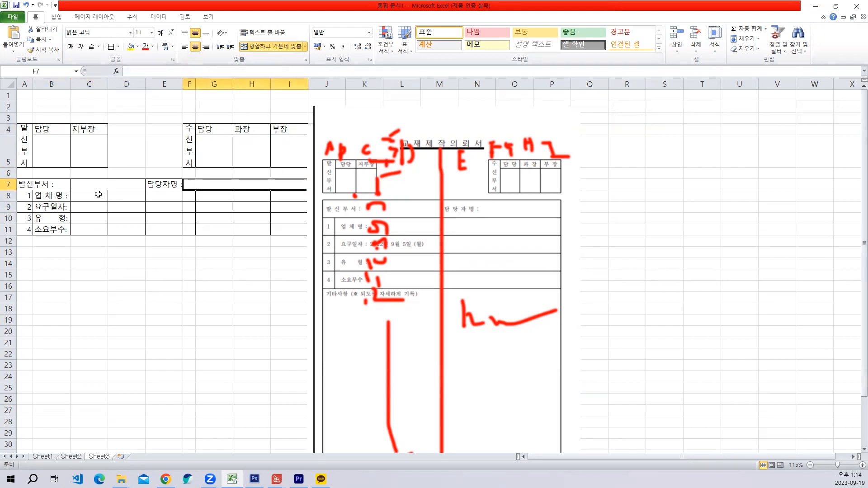
# - Merge and center the entry cells C8:I8 for 업체명 and C9:I9 for 요구일자
pyautogui.moveTo(84, 196); pyautogui.dragTo(276, 195)
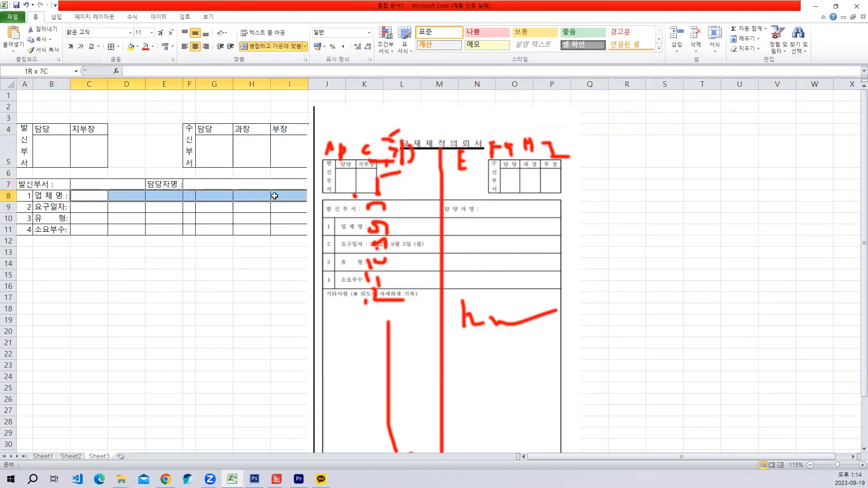
pyautogui.click(257, 48)
pyautogui.moveTo(80, 208); pyautogui.dragTo(287, 210)
pyautogui.click(270, 46)
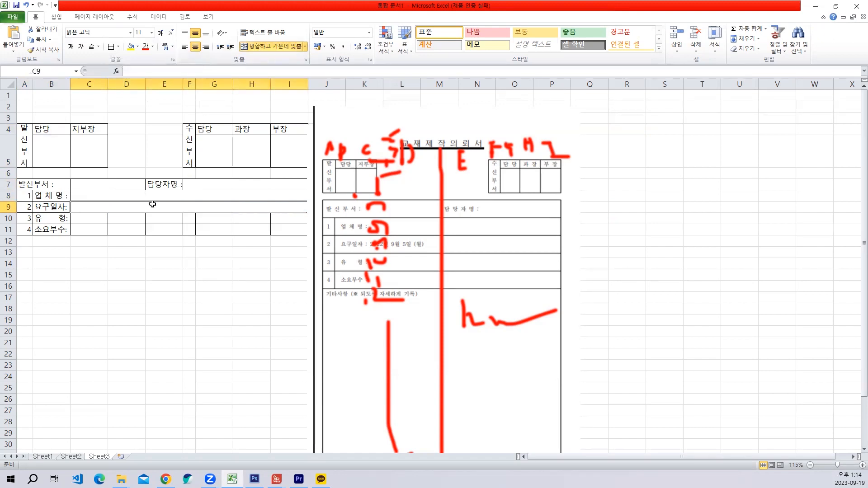
pyautogui.moveTo(90, 217); pyautogui.dragTo(220, 217)
pyautogui.write('ㅋ')
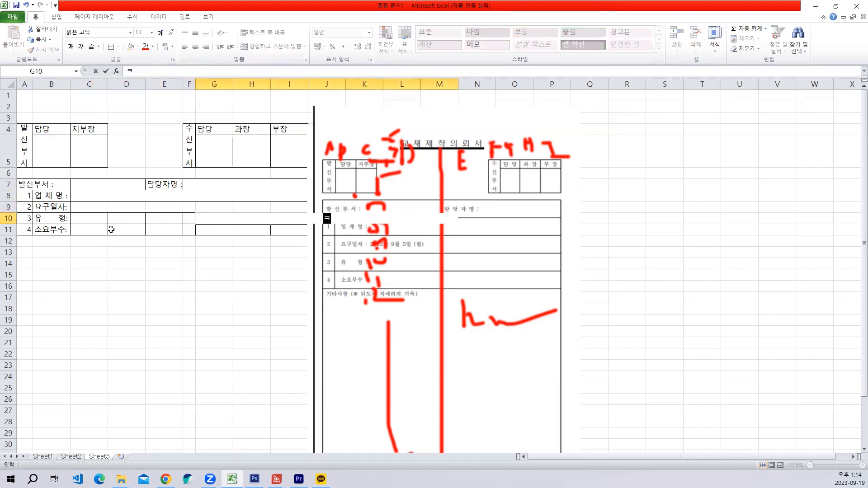
pyautogui.click(150, 258)
pyautogui.hotkey('ctrl', 'z')
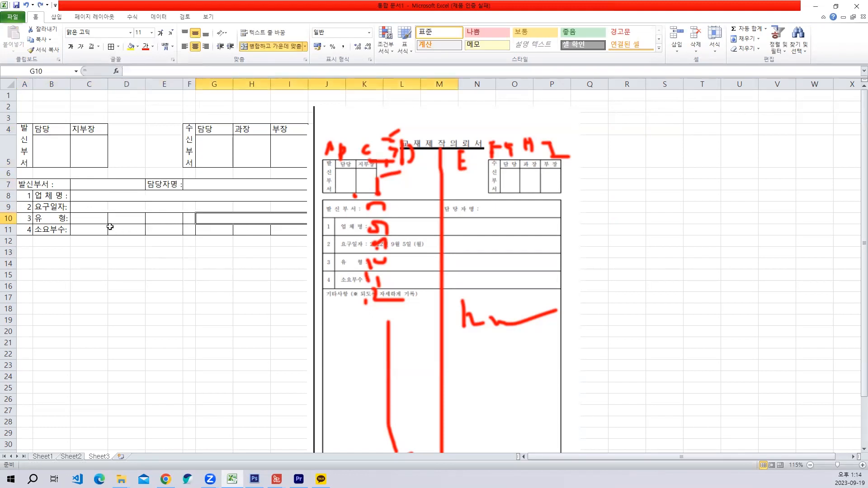
pyautogui.hotkey('ctrl', 'z')
# - Merge and center the entry cells C10:I10 for 유형 and C11:I11 for 소요부수
pyautogui.moveTo(110, 221); pyautogui.dragTo(277, 218)
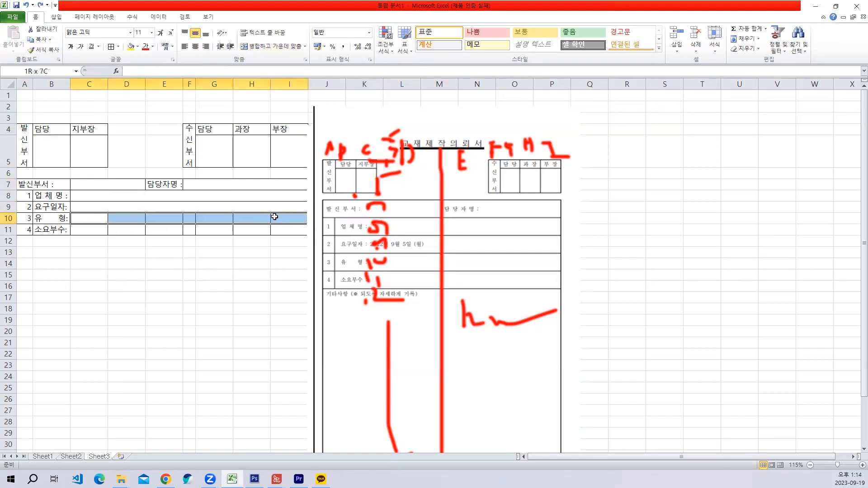
pyautogui.click(255, 50)
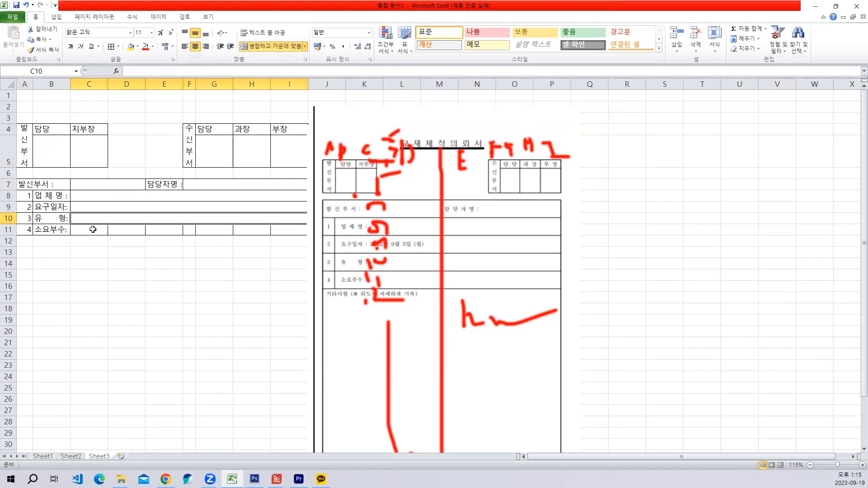
pyautogui.moveTo(92, 229); pyautogui.dragTo(289, 229)
pyautogui.click(278, 50)
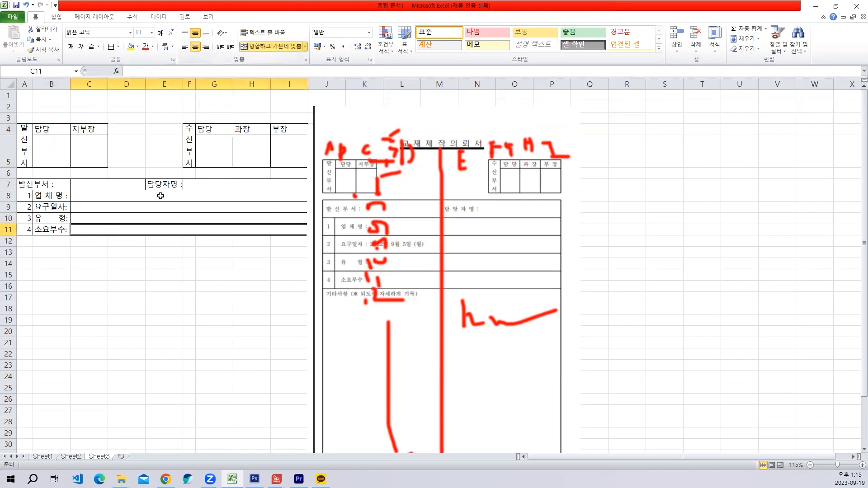
# - Enter the date 2023년 9월 19일 (화) in the merged 요구일자 cell C9
pyautogui.click(88, 198)
pyautogui.click(91, 207)
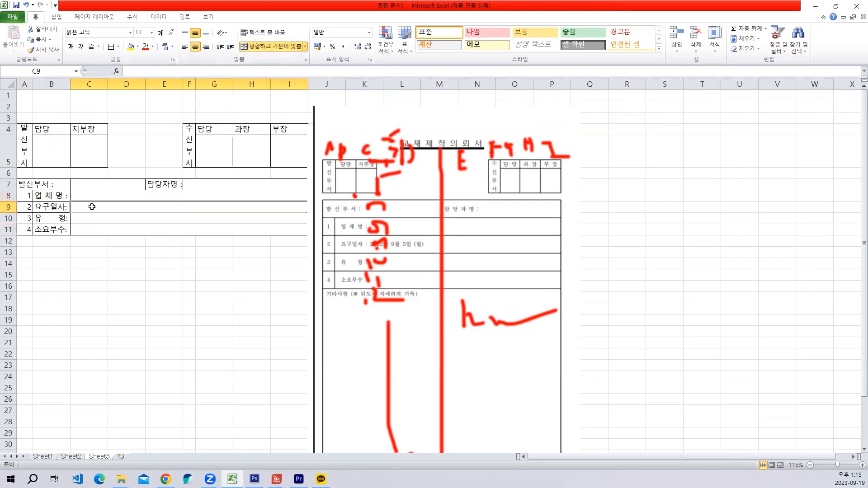
pyautogui.write('2023년 ')
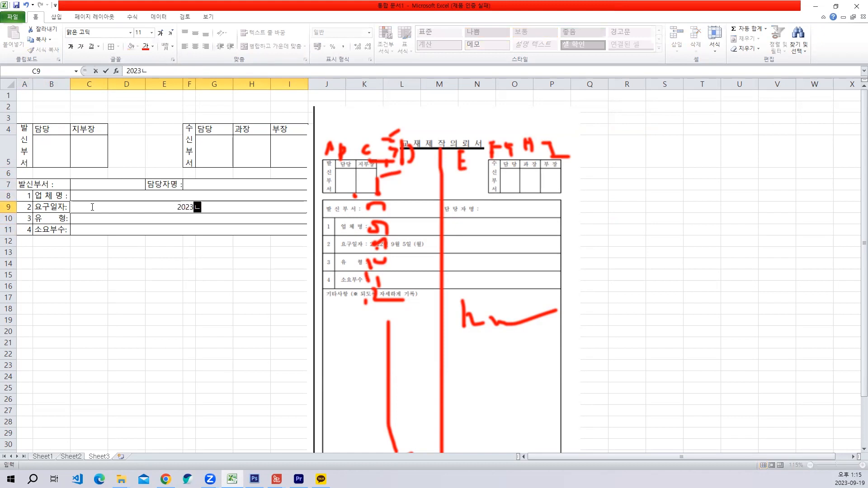
pyautogui.write('09워')
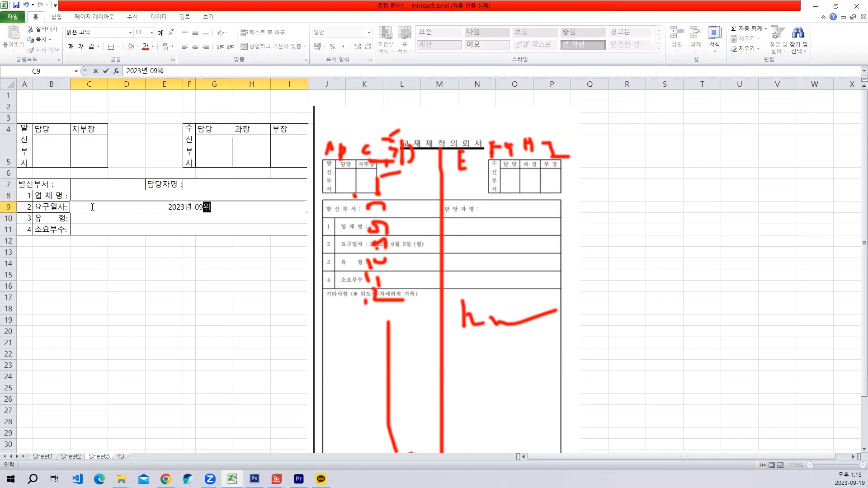
pyautogui.press('BackSpace')
pyautogui.press('BackSpace')
pyautogui.write('9 월')
pyautogui.press('BackSpace')
pyautogui.press('BackSpace')
pyautogui.press('BackSpace')
pyautogui.press('BackSpace')
pyautogui.write('워 19')
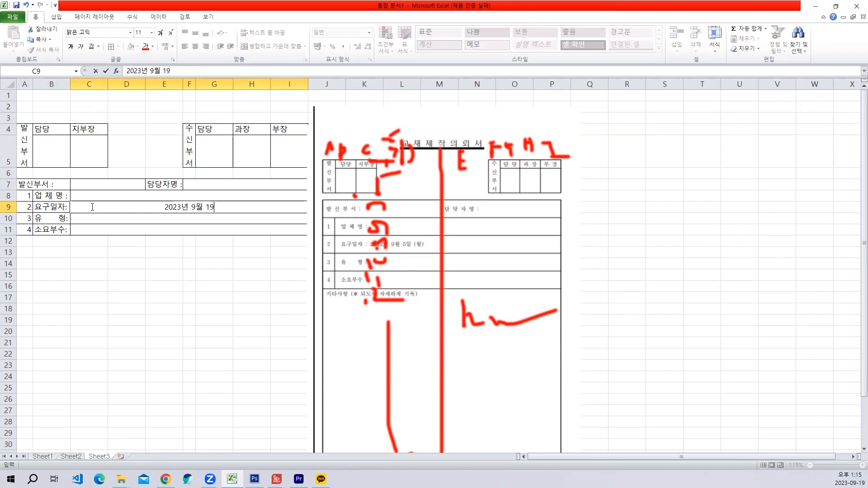
pyautogui.write('일 (화)')
pyautogui.press('Return')
# - Left-align the date in the merged 요구일자 cell C9
pyautogui.click(92, 206)
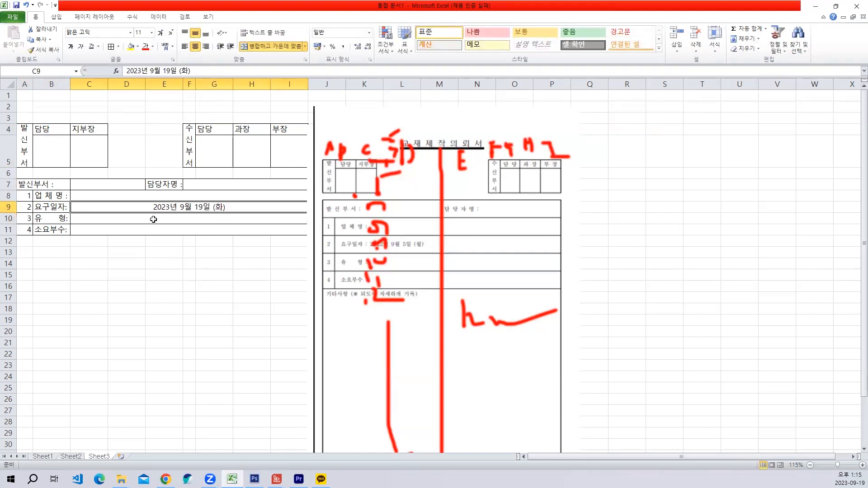
pyautogui.click(183, 47)
pyautogui.click(157, 262)
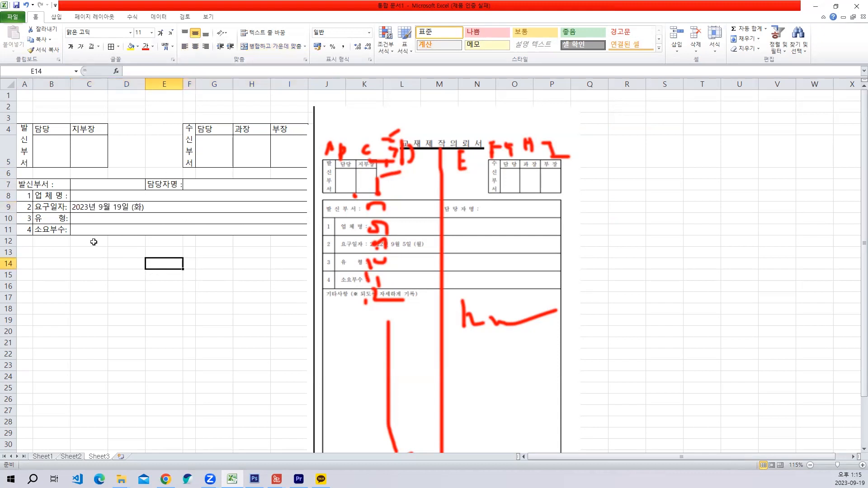
# - Enter the note heading 기타사항 (※ 되도록 자세하게 기록) in cell A12, including the ※ special character
pyautogui.click(30, 241)
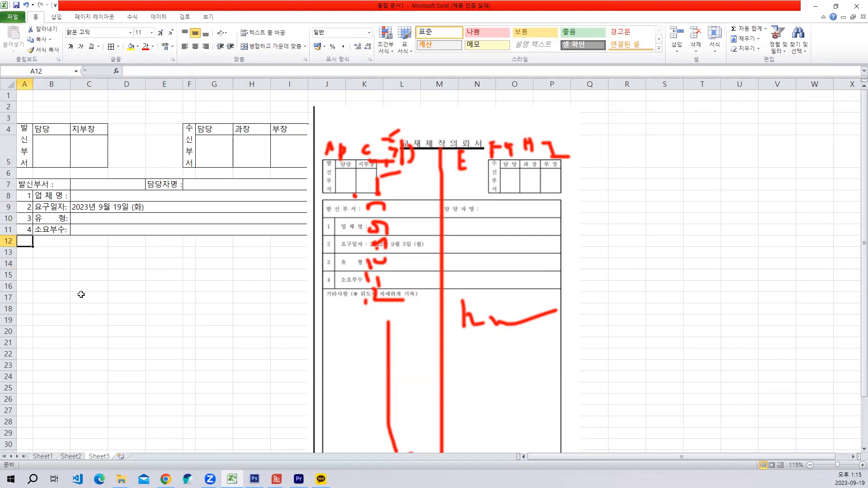
pyautogui.write('기타')
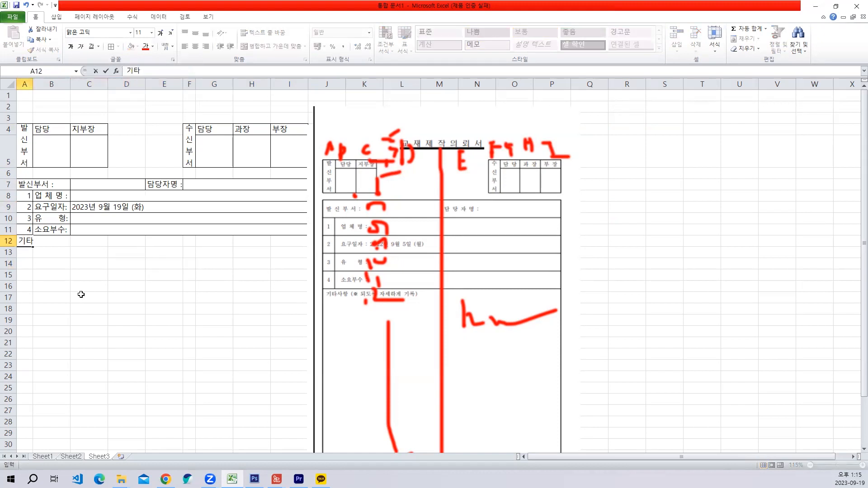
pyautogui.write('사항 (ㅁ')
pyautogui.press('Hangul_Hanja')
pyautogui.press('Down')
pyautogui.press('Down')
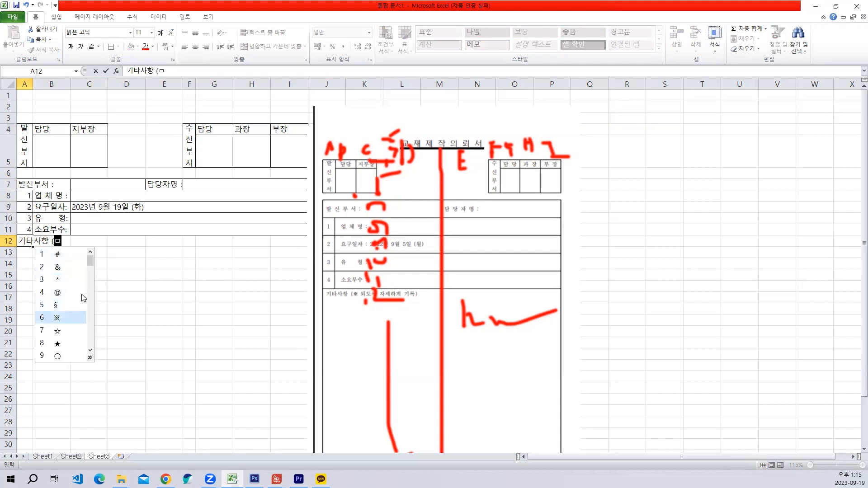
pyautogui.press('Return')
pyautogui.write('되')
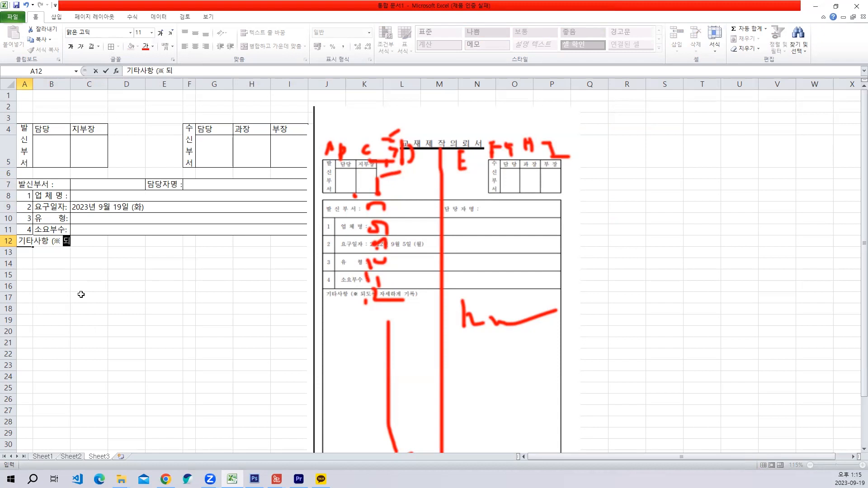
pyautogui.write('도록 자세하')
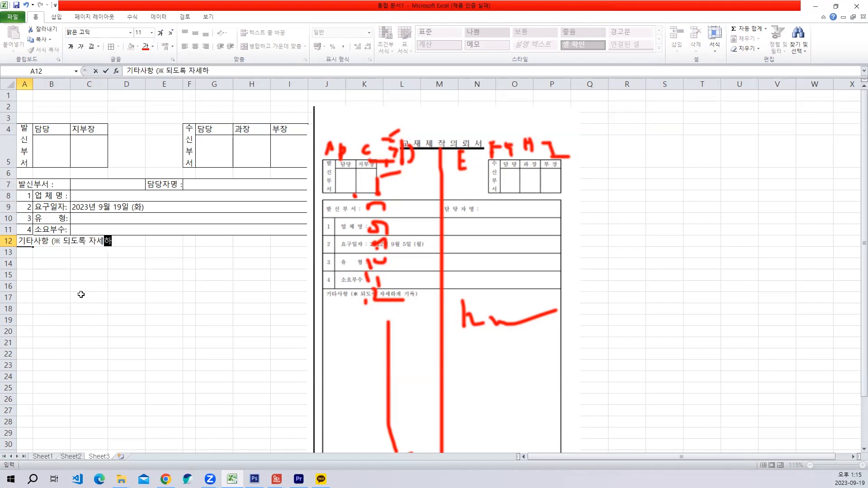
pyautogui.write('게 기록)')
pyautogui.press('Return')
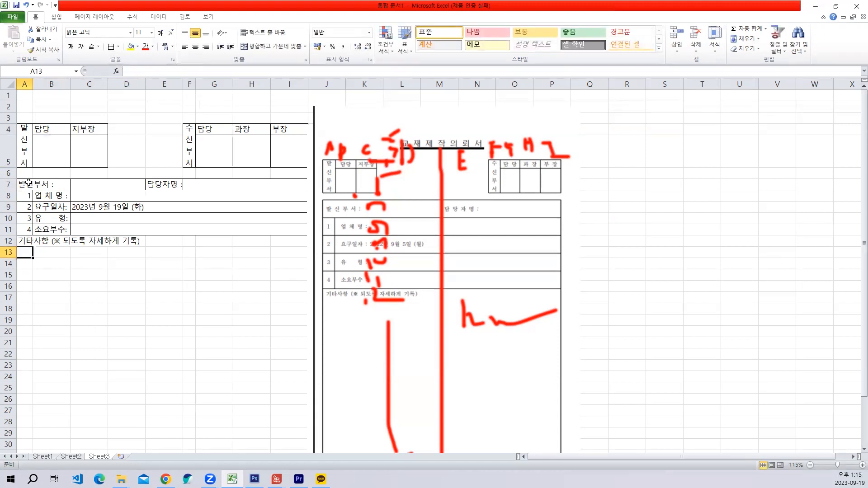
# - Show the sheet's page breaks by way of the print preview and move the overlapping reference pictures beyond the first page's right edge
pyautogui.click(7, 21)
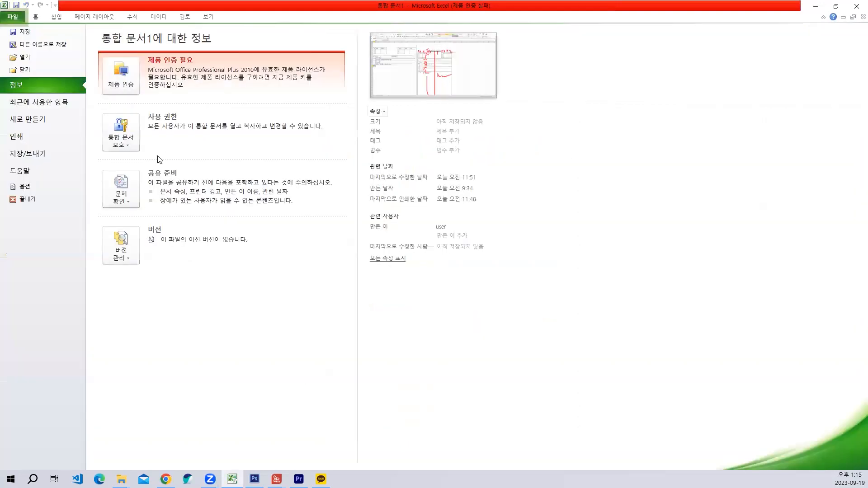
pyautogui.click(29, 137)
pyautogui.press('Escape')
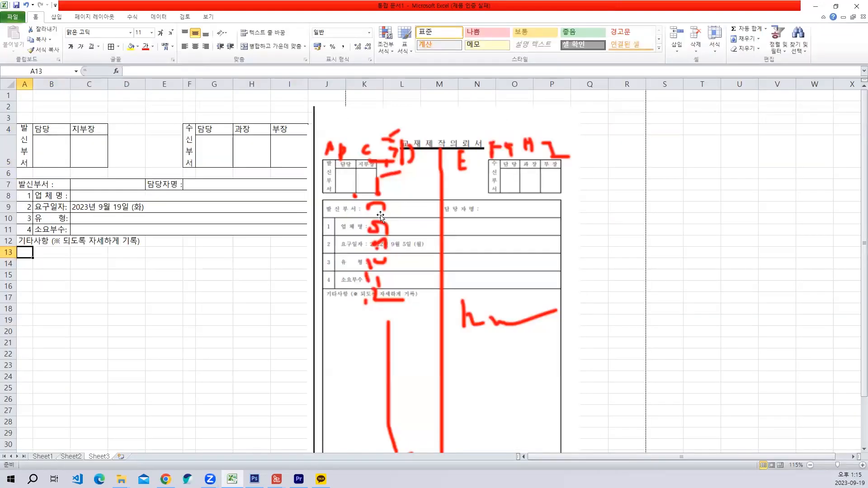
pyautogui.moveTo(373, 192); pyautogui.dragTo(443, 193)
pyautogui.moveTo(378, 208); pyautogui.dragTo(514, 215)
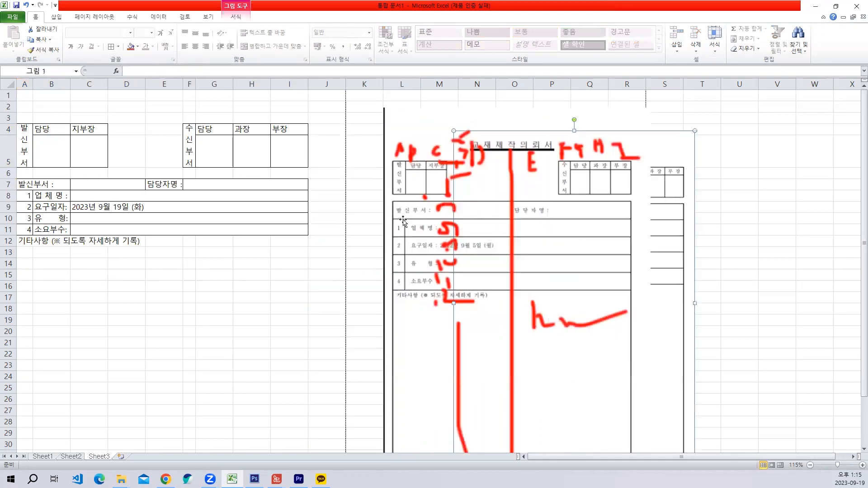
# - Check the form in the print preview and widen columns D and E so it fills the page width
pyautogui.click(12, 17)
pyautogui.click(28, 137)
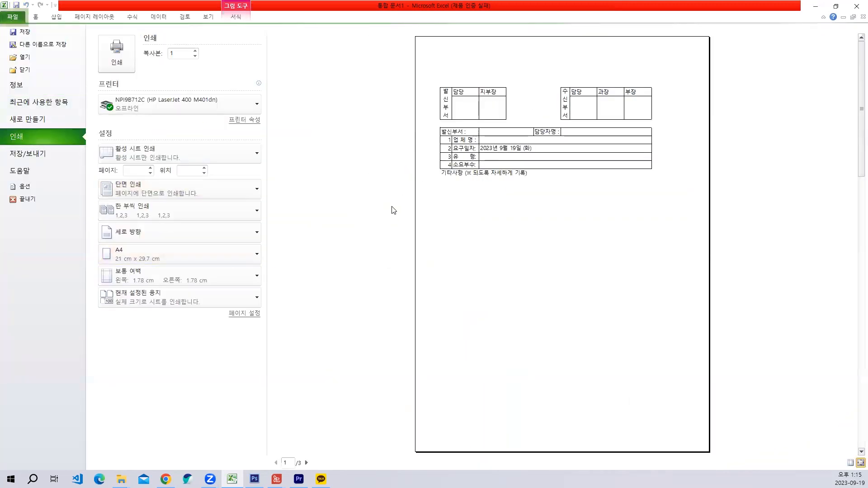
pyautogui.press('Escape')
pyautogui.click(244, 239)
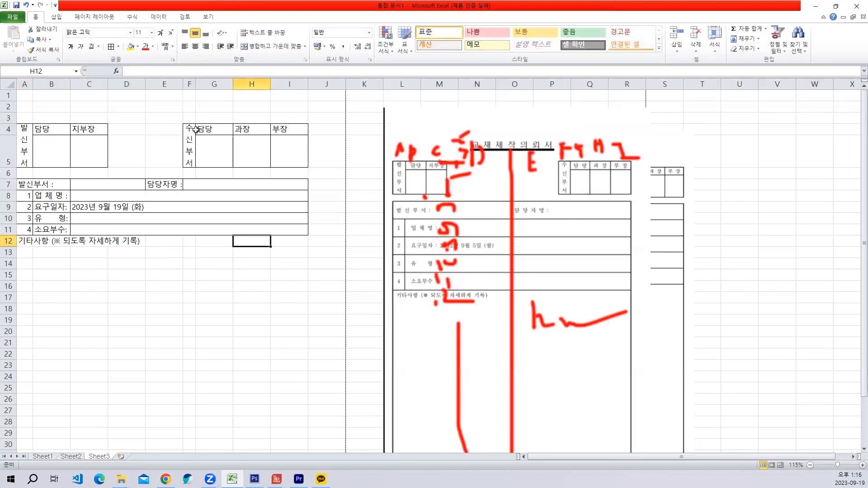
pyautogui.moveTo(183, 85); pyautogui.dragTo(203, 84)
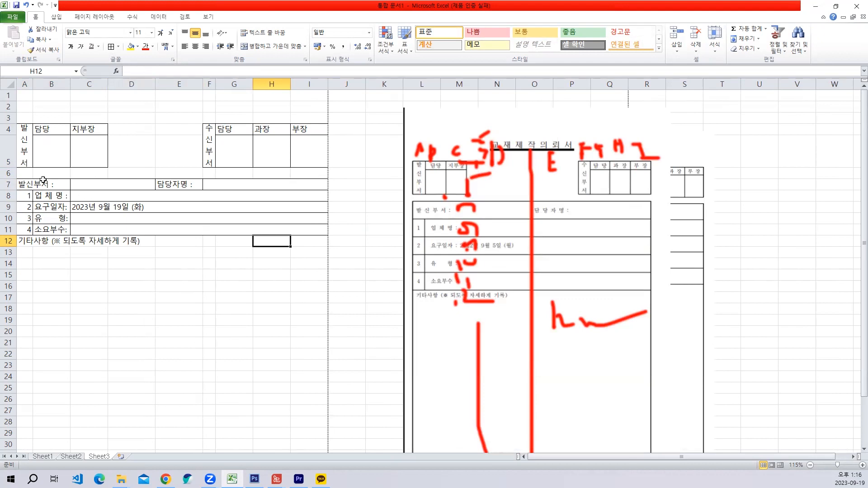
# - Remove the inner vertical border between the 발신부서 label and its entry cell in A7:D7
pyautogui.moveTo(37, 182); pyautogui.dragTo(93, 182)
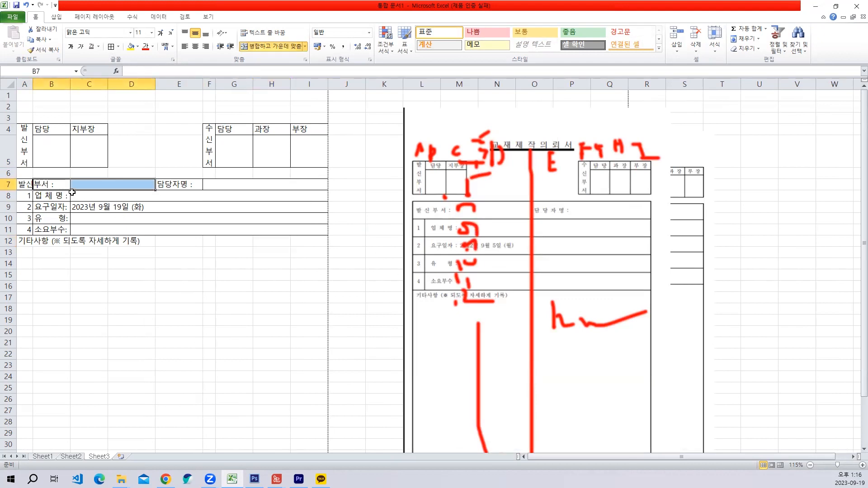
pyautogui.moveTo(24, 184); pyautogui.dragTo(107, 184)
pyautogui.click(102, 185)
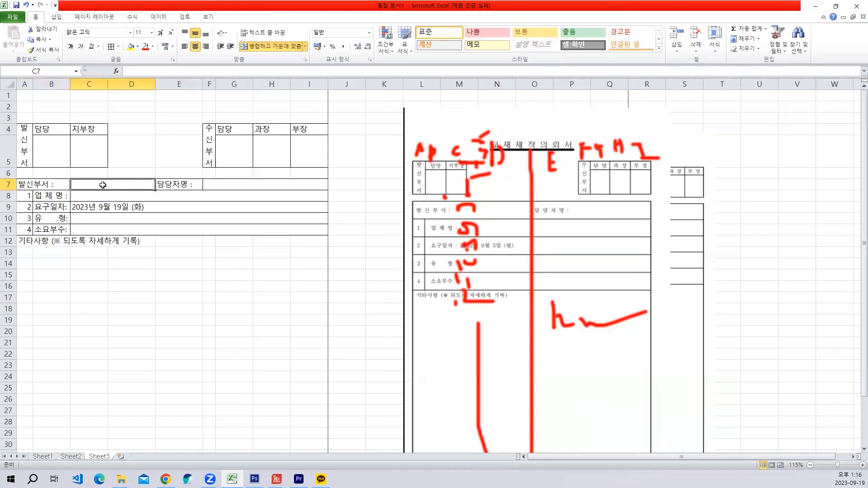
pyautogui.moveTo(17, 184); pyautogui.dragTo(102, 184)
pyautogui.rightClick(102, 185)
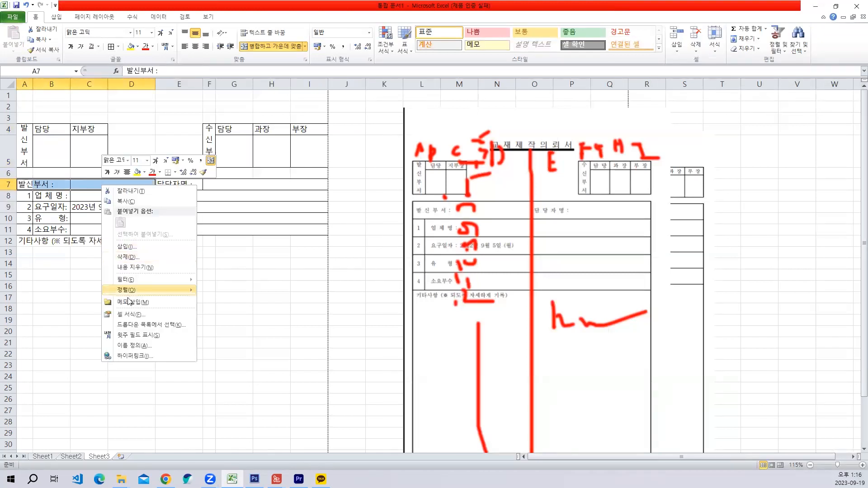
pyautogui.click(132, 315)
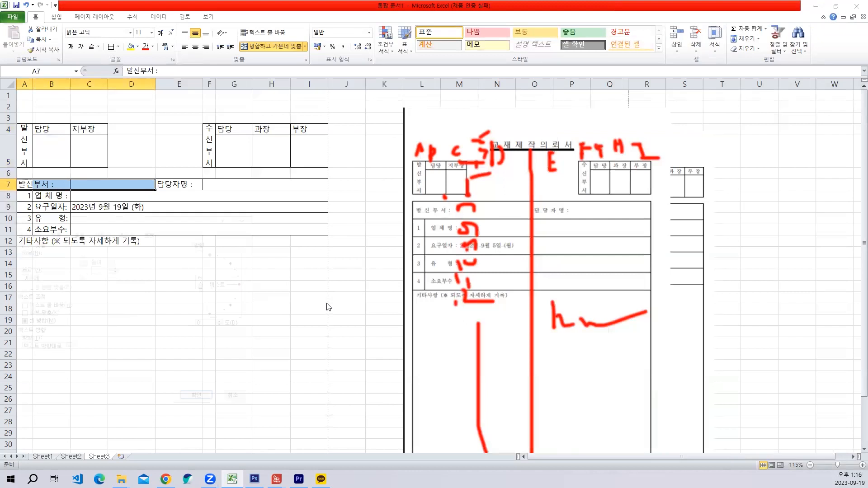
pyautogui.click(100, 232)
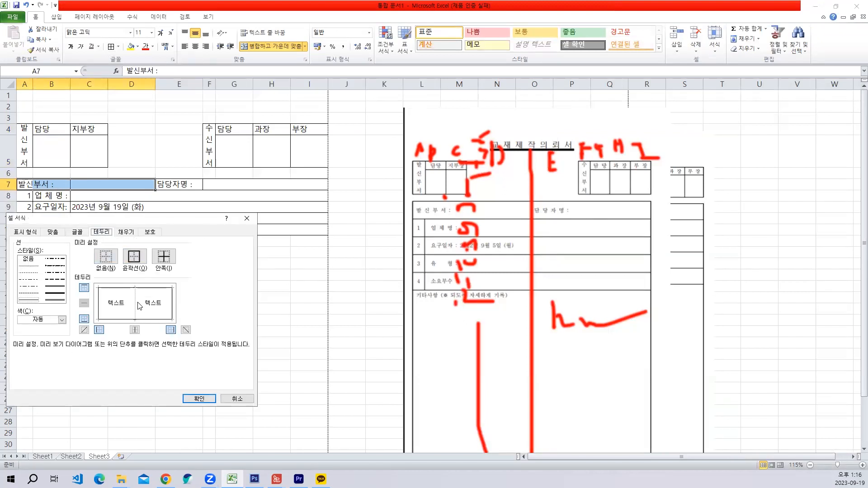
pyautogui.click(138, 306)
pyautogui.click(199, 398)
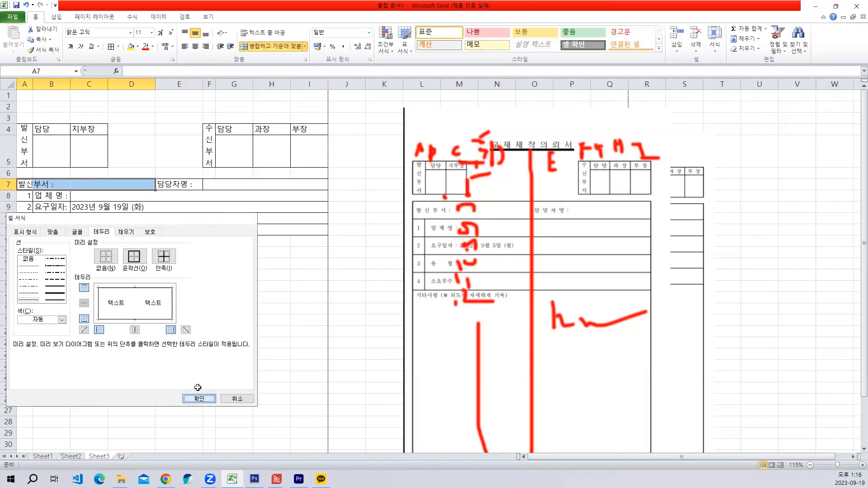
pyautogui.click(208, 343)
# - Remove the inner vertical border between the 담당자명 label and its entry cell in E7:I7
pyautogui.moveTo(180, 185); pyautogui.dragTo(207, 185)
pyautogui.rightClick(193, 184)
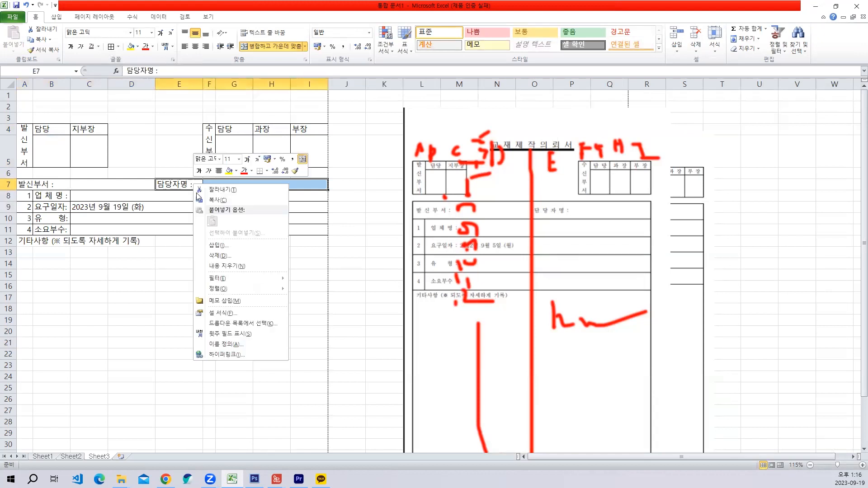
pyautogui.click(226, 315)
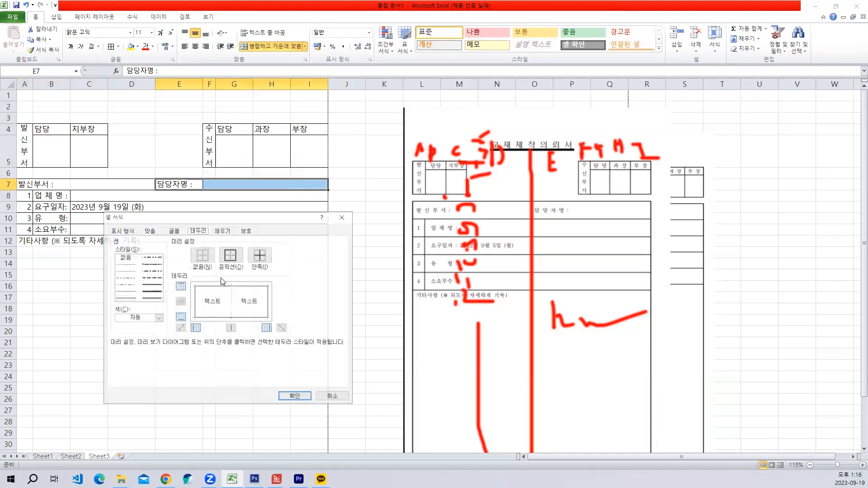
pyautogui.click(231, 304)
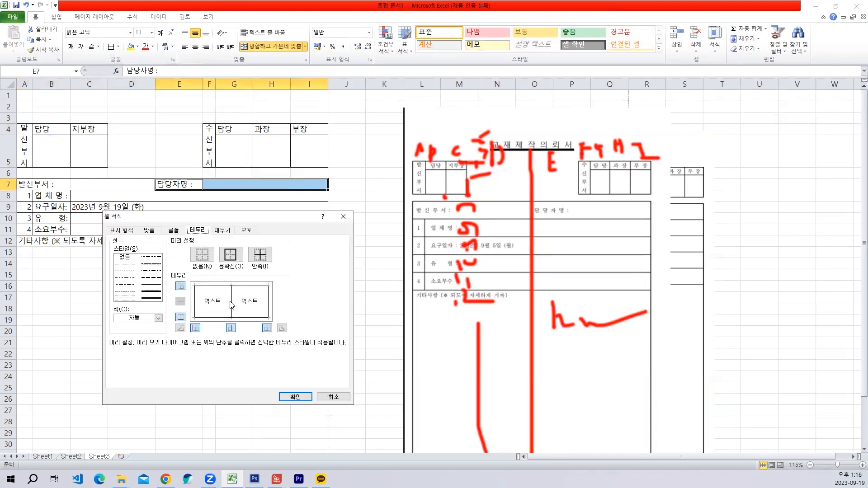
pyautogui.click(296, 397)
pyautogui.click(166, 318)
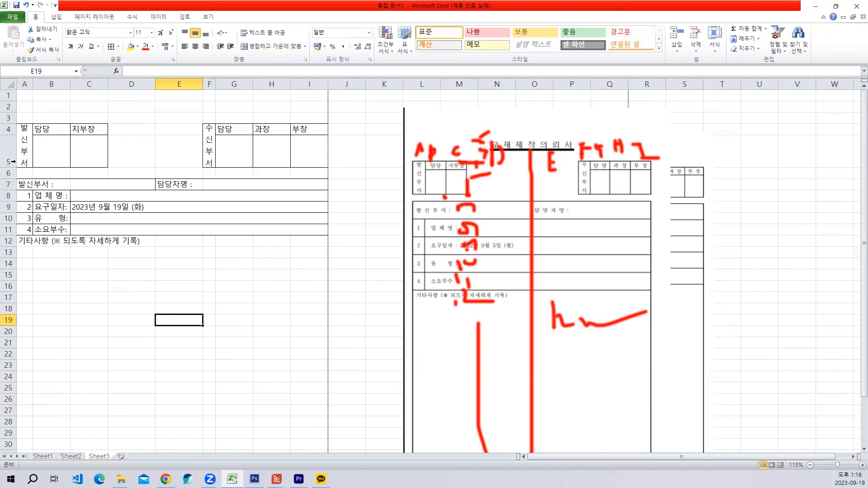
# - Make row 5 slightly taller and center the approval box headings in B4:C4 and G4:I4
pyautogui.moveTo(12, 166); pyautogui.dragTo(12, 172)
pyautogui.moveTo(51, 128); pyautogui.dragTo(91, 129)
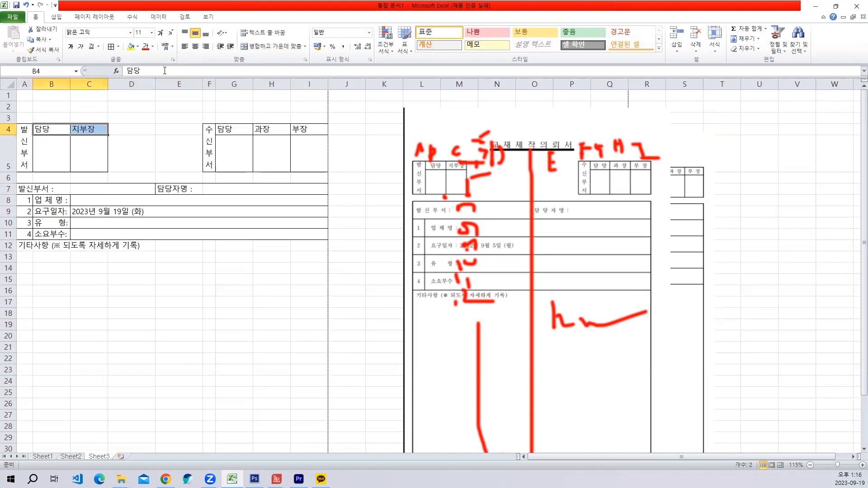
pyautogui.click(196, 46)
pyautogui.moveTo(247, 129); pyautogui.dragTo(312, 130)
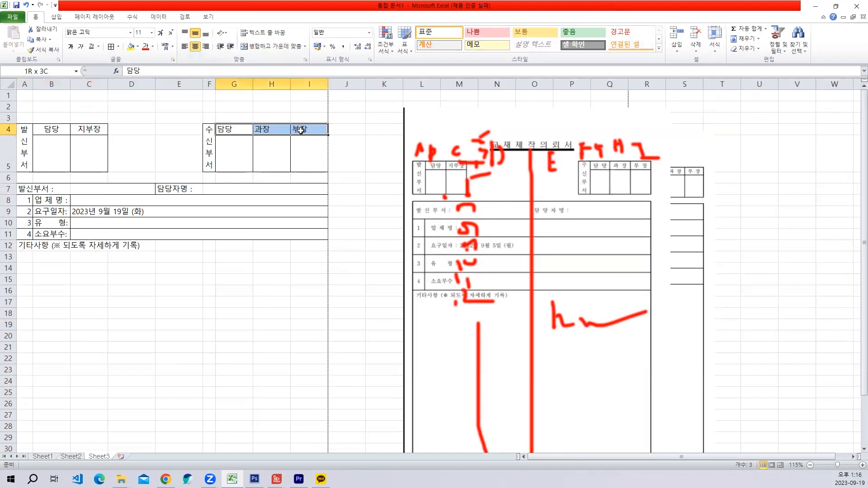
pyautogui.click(195, 46)
pyautogui.click(235, 256)
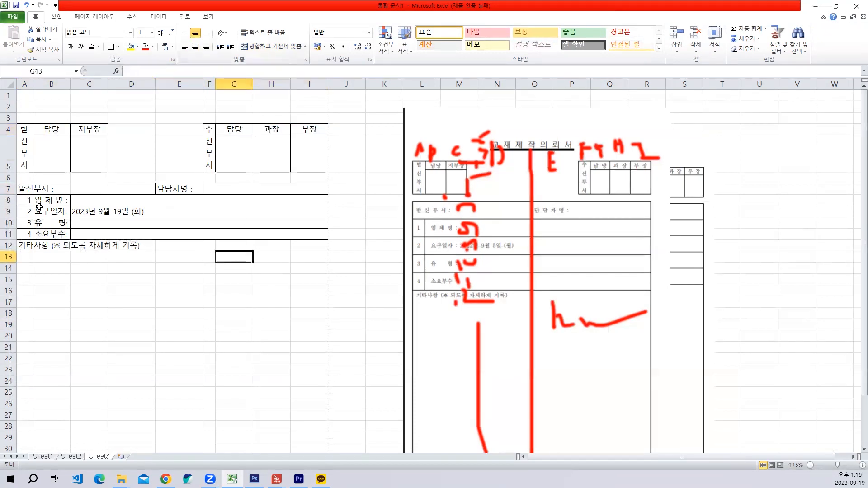
# - Set the height of rows 7 to 26 to 30
pyautogui.moveTo(24, 190); pyautogui.dragTo(275, 404)
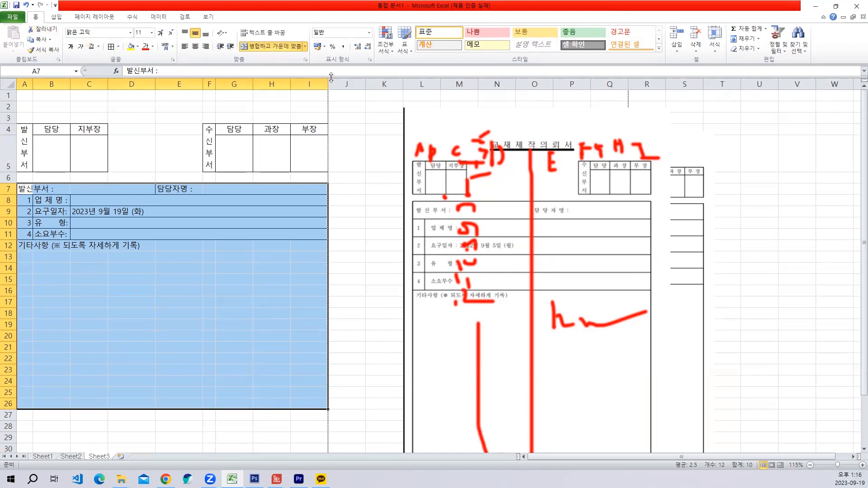
pyautogui.click(714, 45)
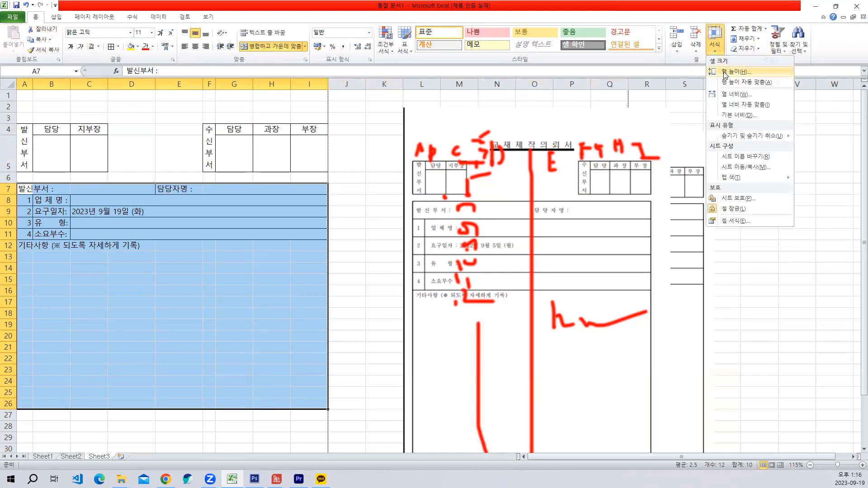
pyautogui.click(725, 73)
pyautogui.write('30')
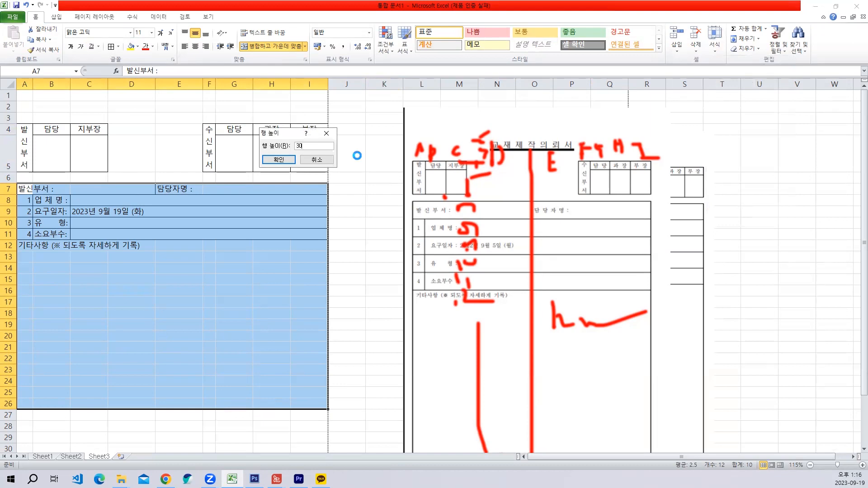
pyautogui.press('Return')
# - Set the height of rows 7 to 26 to 29 so the form fits the page
pyautogui.scroll(-4, 263, 236)
pyautogui.scroll(2, 273, 266)
pyautogui.scroll(2, 273, 266)
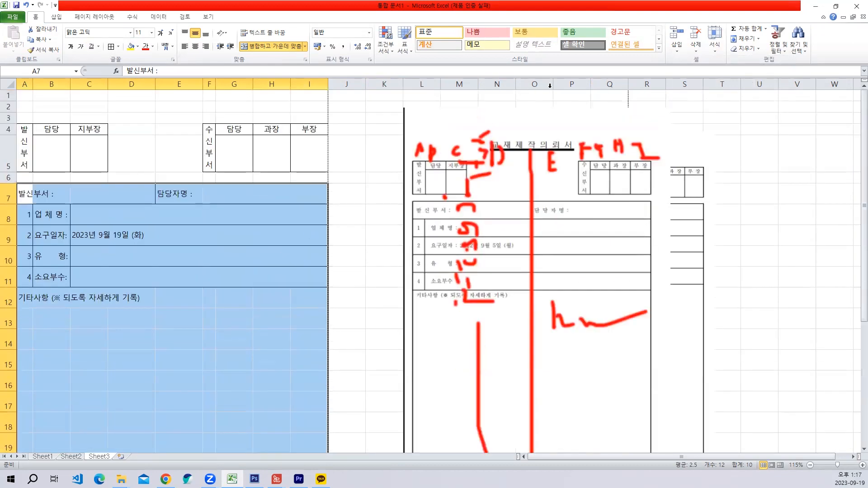
pyautogui.click(718, 50)
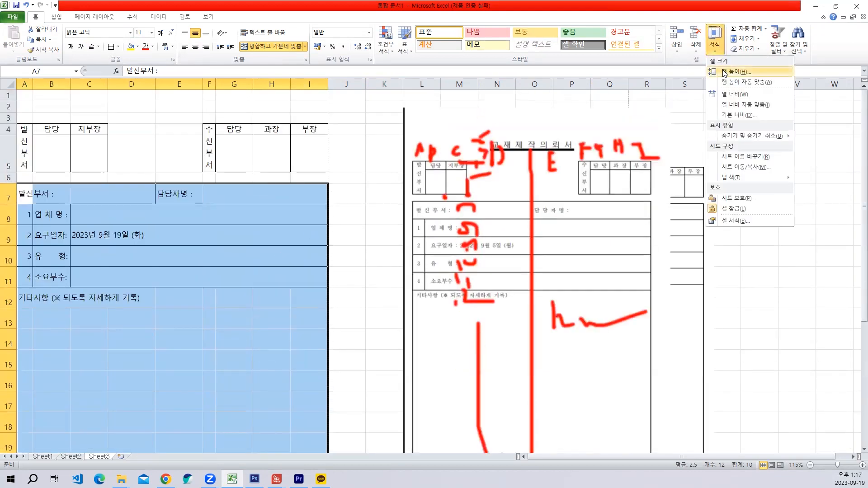
pyautogui.click(723, 72)
pyautogui.write('29')
pyautogui.press('Return')
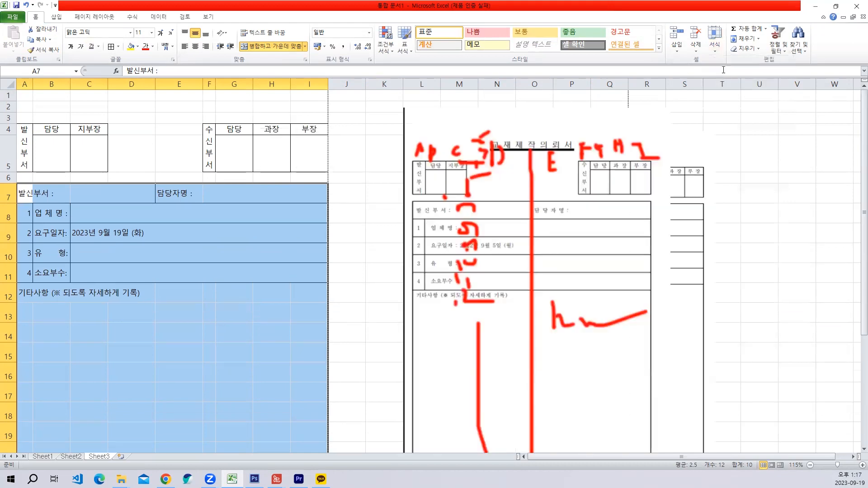
pyautogui.scroll(-3, 406, 233)
pyautogui.scroll(2, 326, 238)
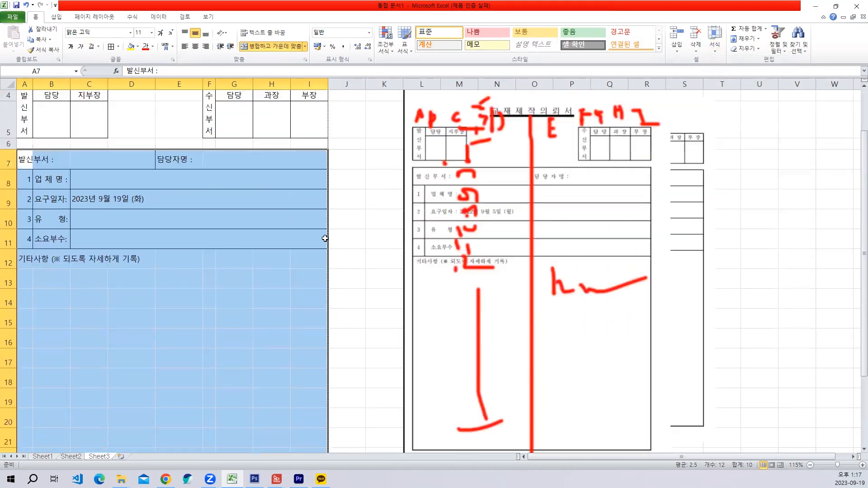
pyautogui.click(308, 270)
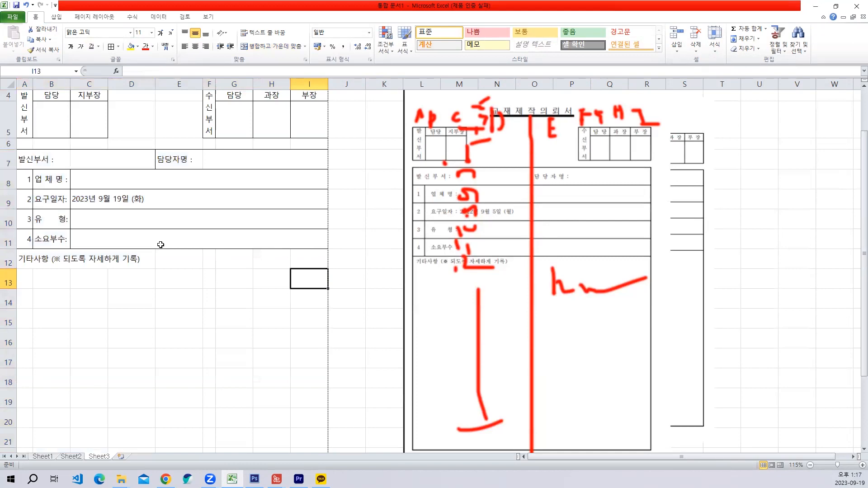
# - Try applying all borders to the 기타사항 area A12:I26, and undo them
pyautogui.scroll(-3, 161, 245)
pyautogui.scroll(3, 182, 246)
pyautogui.scroll(-1, 59, 226)
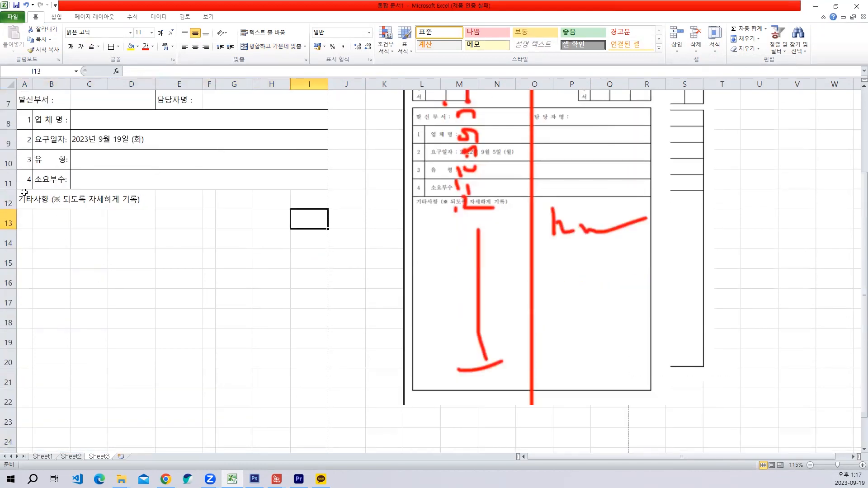
pyautogui.moveTo(24, 192); pyautogui.dragTo(308, 423)
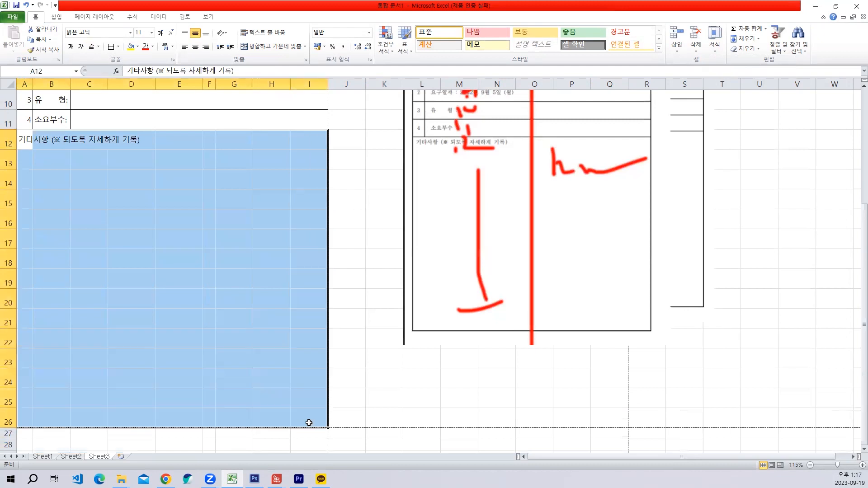
pyautogui.click(110, 47)
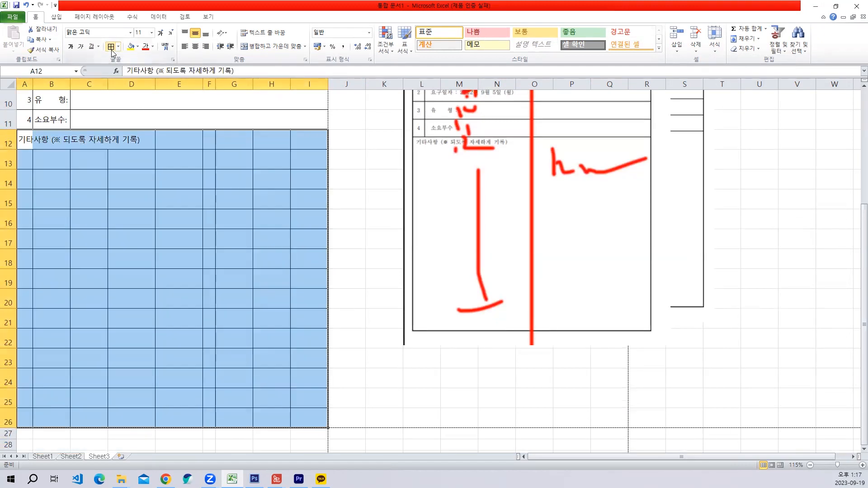
pyautogui.hotkey('ctrl', 'z')
pyautogui.click(147, 224)
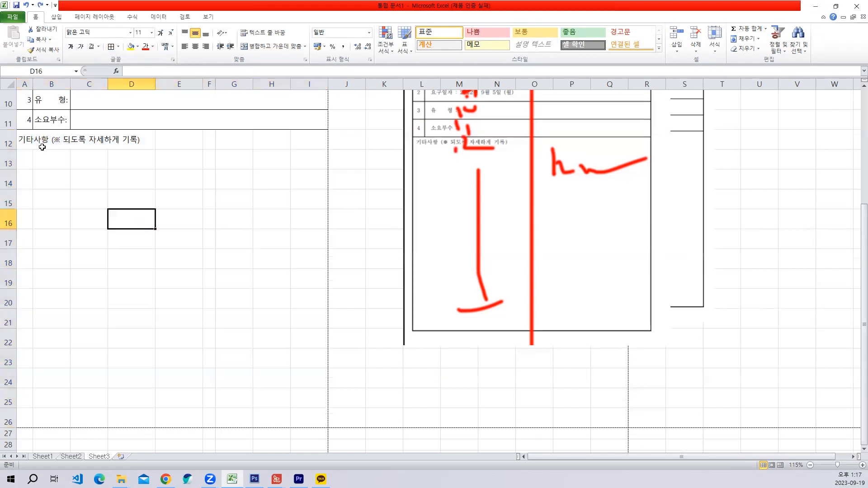
# - Select the 기타사항 area A12:I26 and open its border options
pyautogui.moveTo(31, 141); pyautogui.dragTo(308, 419)
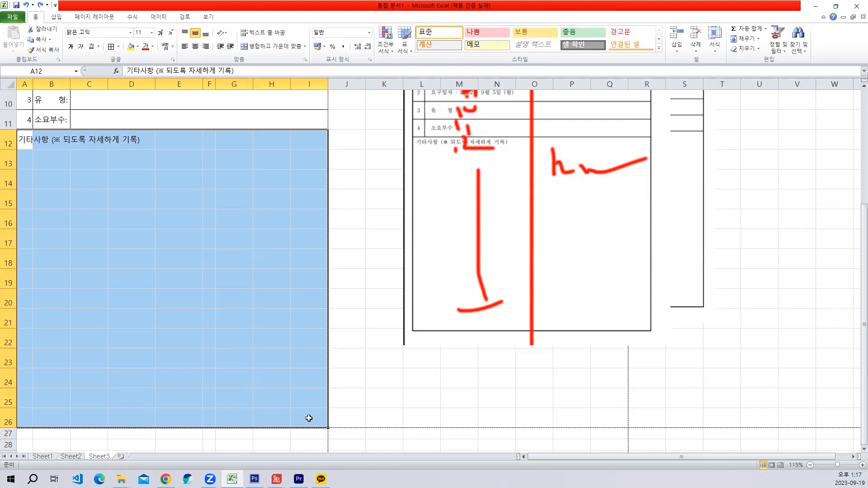
pyautogui.click(119, 47)
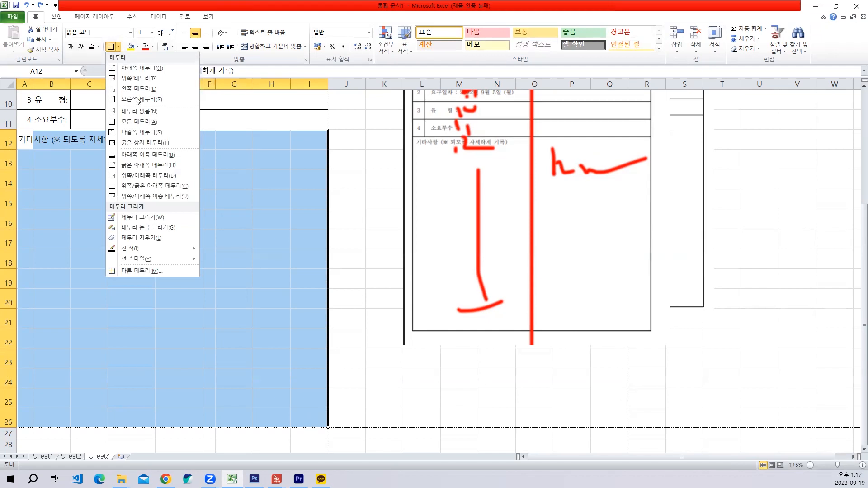
# - Apply an outside border to the 기타사항 area A12:I26
pyautogui.click(151, 132)
pyautogui.click(271, 239)
pyautogui.moveTo(25, 135); pyautogui.dragTo(310, 411)
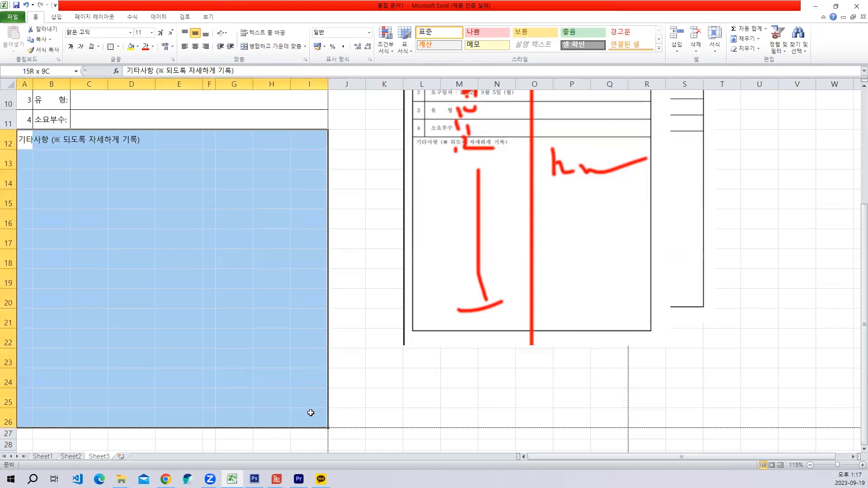
pyautogui.click(248, 316)
pyautogui.scroll(3, 229, 305)
pyautogui.click(208, 263)
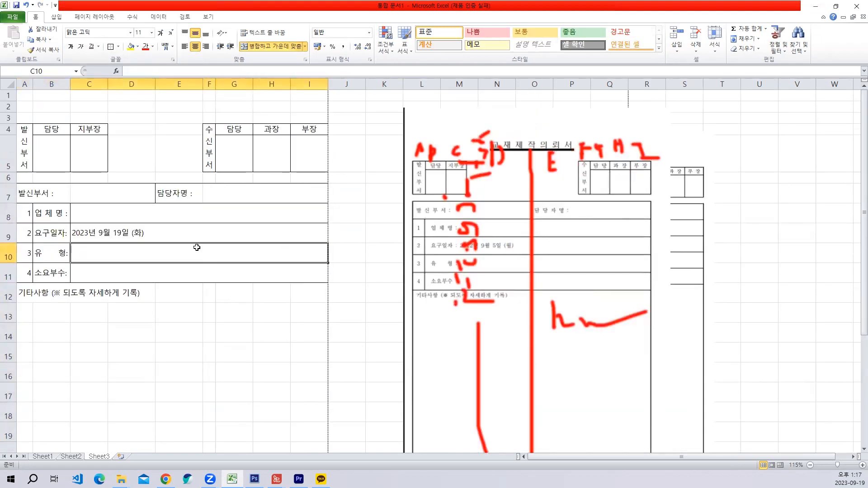
pyautogui.click(202, 268)
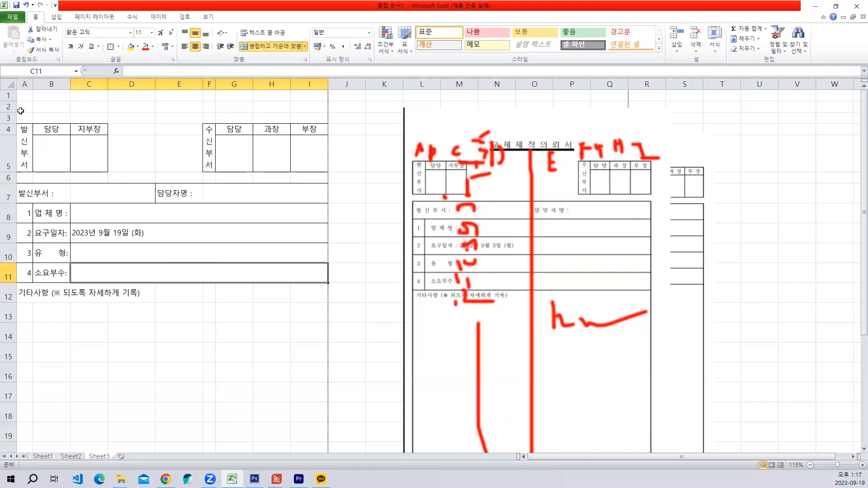
# - Merge and center A2:I2 and enter the title 교재제작의뢰서
pyautogui.moveTo(20, 108); pyautogui.dragTo(316, 107)
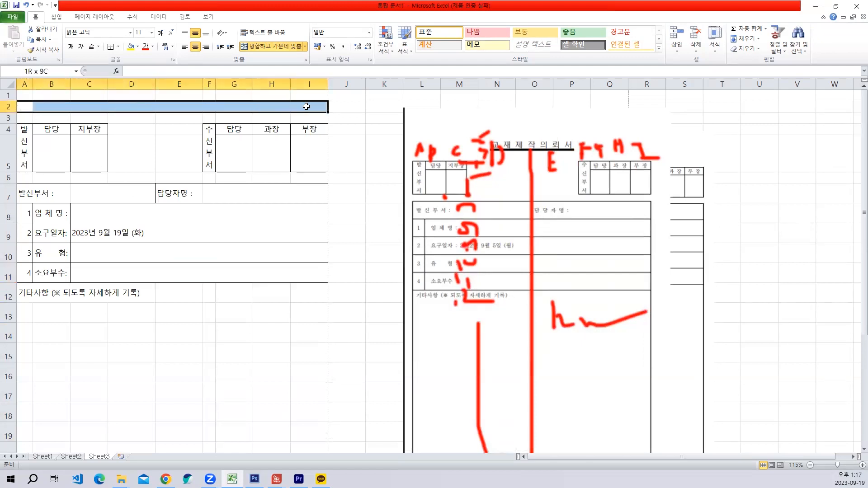
pyautogui.click(267, 46)
pyautogui.write('교')
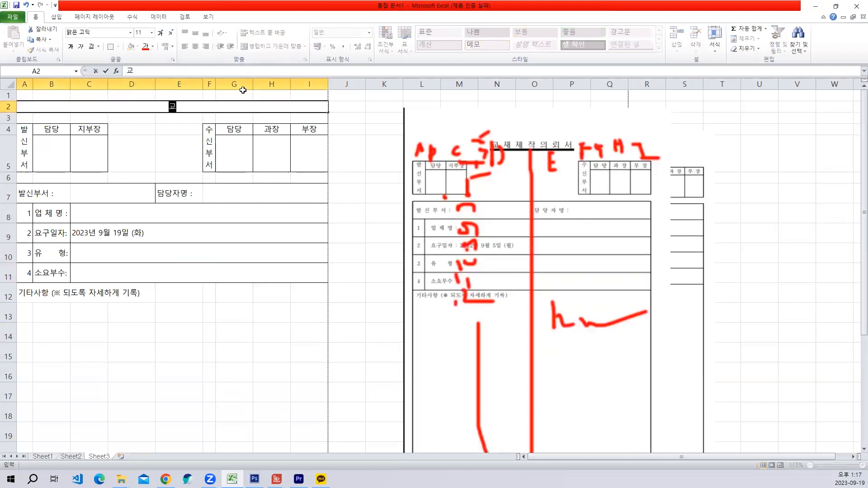
pyautogui.write('재제작')
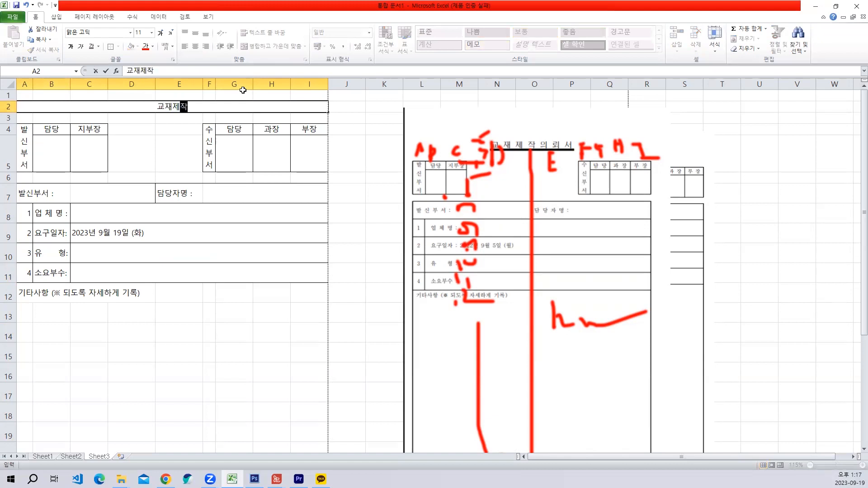
pyautogui.write('의뢰시ㅓ')
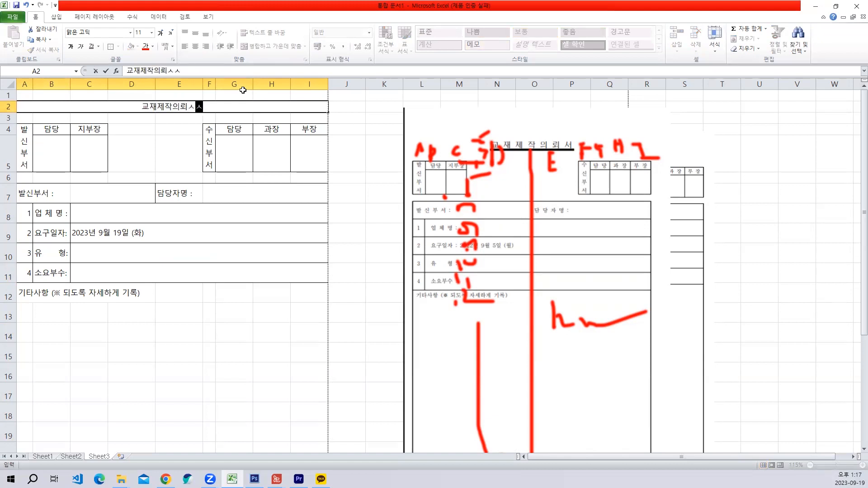
pyautogui.press('Return')
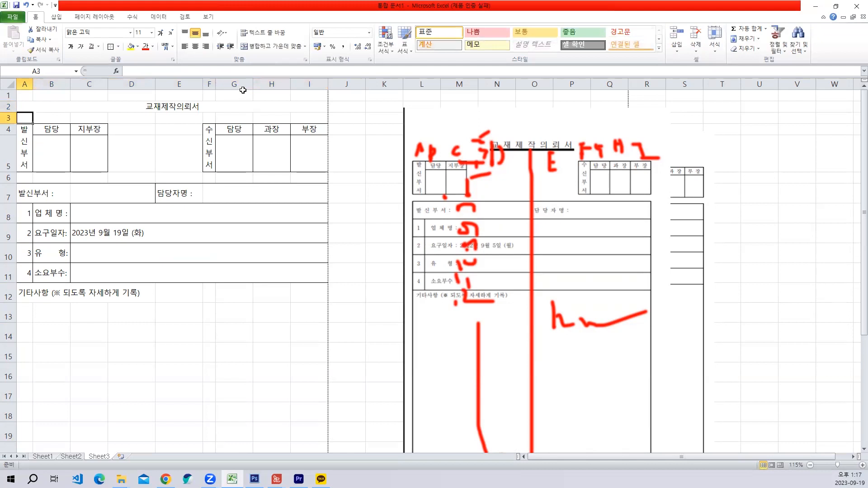
# - Set the title's horizontal alignment to 균등 분할 (들여쓰기) with an indent of 20
pyautogui.click(102, 105)
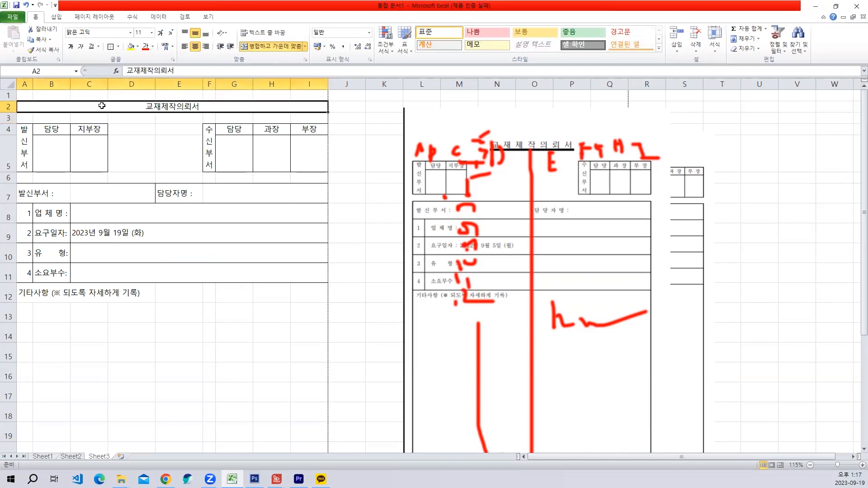
pyautogui.rightClick(102, 105)
pyautogui.click(163, 265)
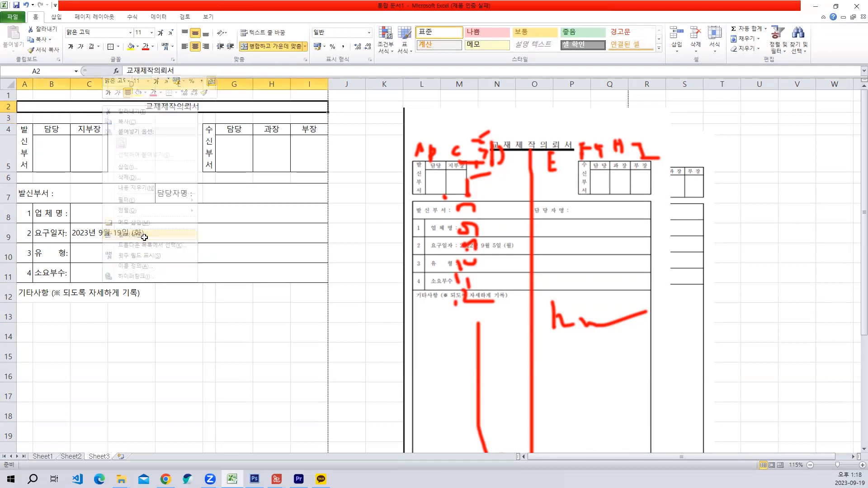
pyautogui.click(66, 155)
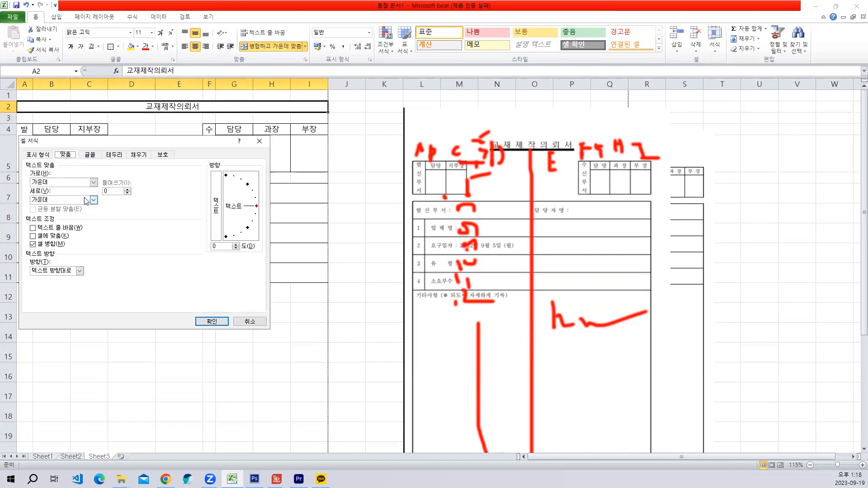
pyautogui.click(94, 182)
pyautogui.click(64, 228)
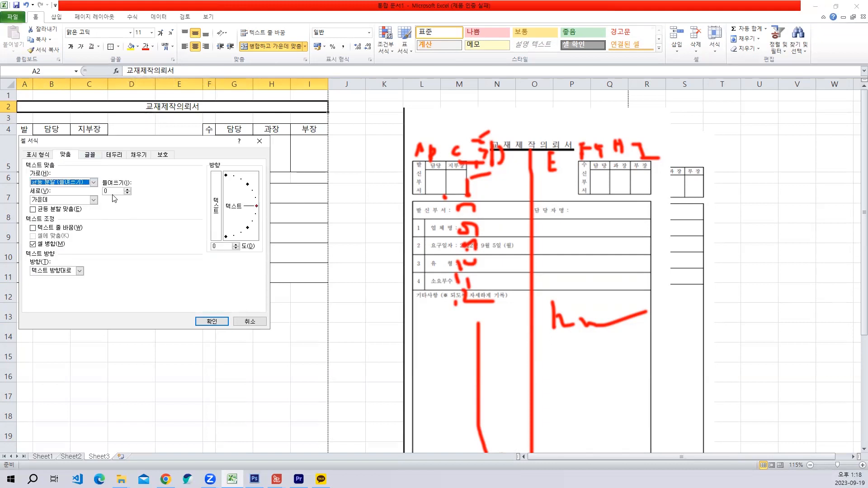
pyautogui.write('210')
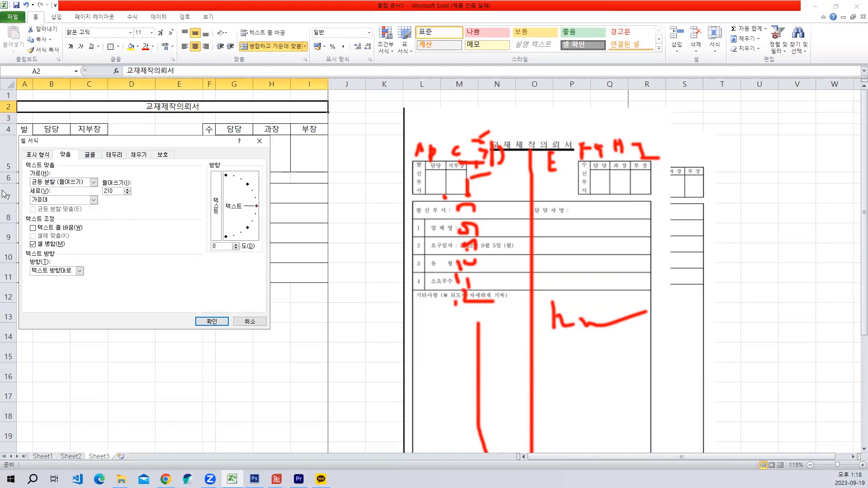
pyautogui.press('Return')
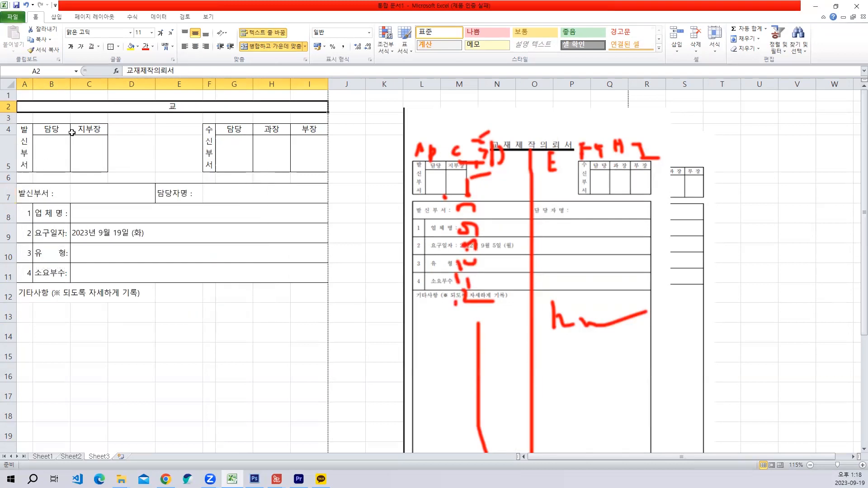
# - Try smaller indents of 18 and 15 for the title in A2
pyautogui.hotkey('ctrl', '1')
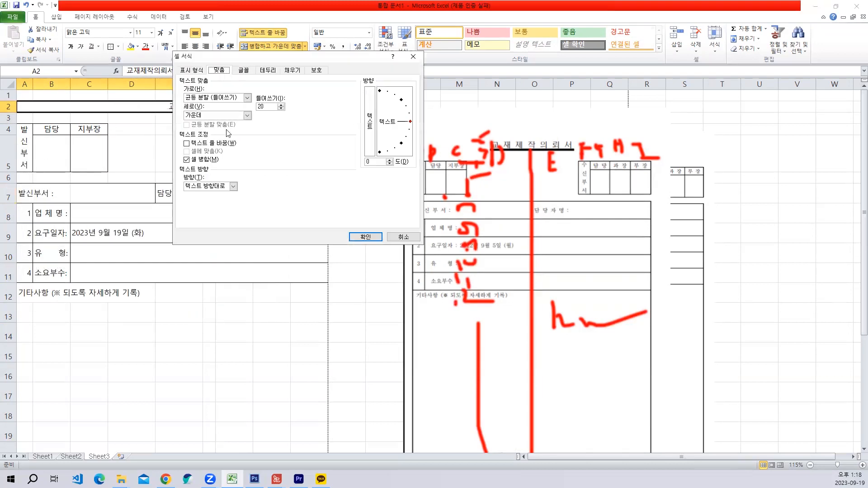
pyautogui.hotkey('alt', 'i')
pyautogui.write('1')
pyautogui.press('Return')
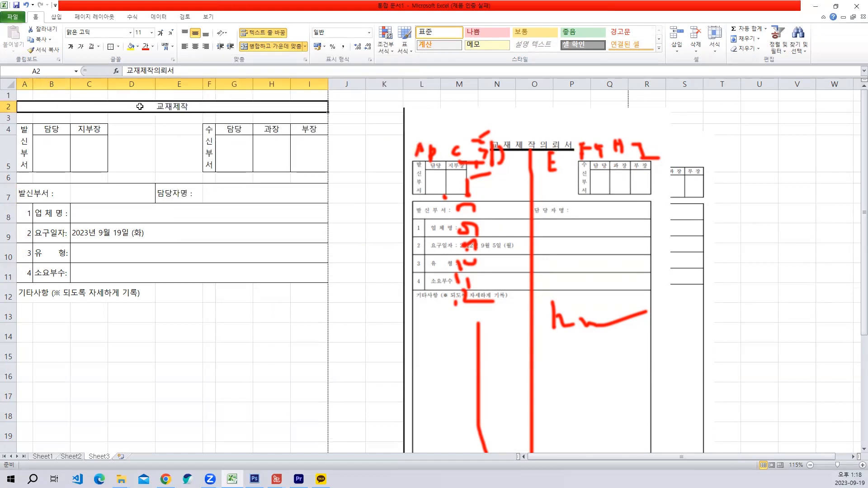
pyautogui.hotkey('ctrl', '1')
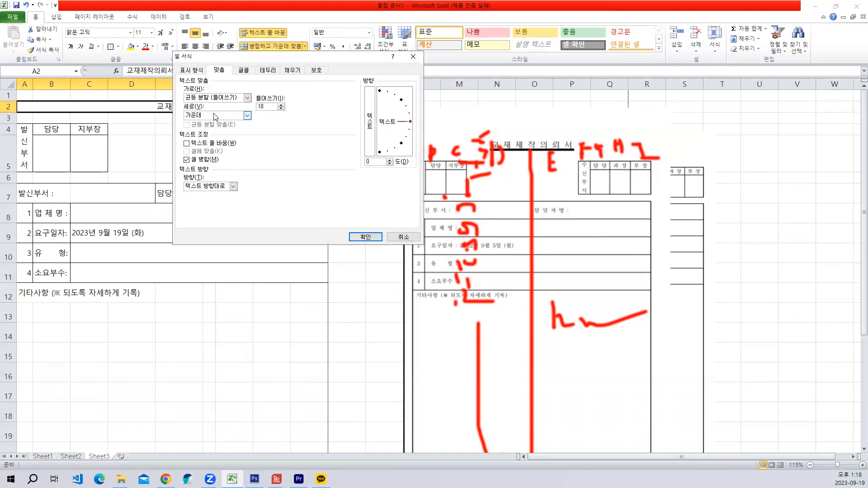
pyautogui.press('Return')
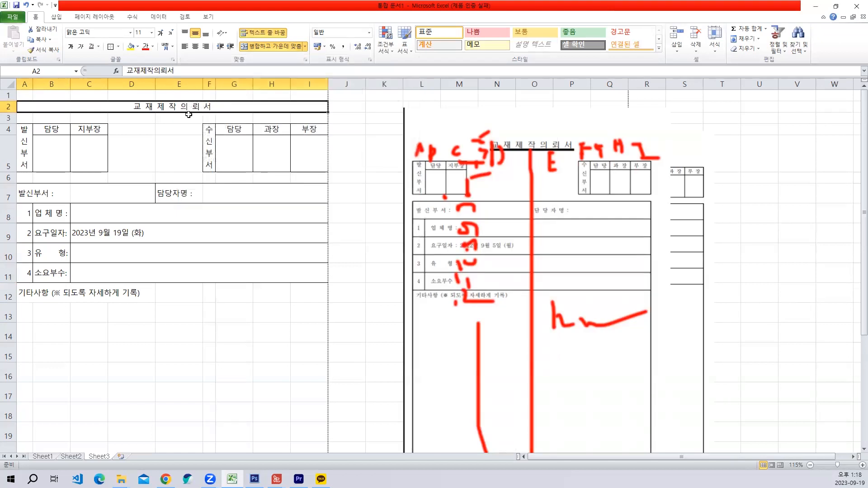
# - Make the title bold with a font size of 16
pyautogui.click(151, 36)
pyautogui.click(152, 109)
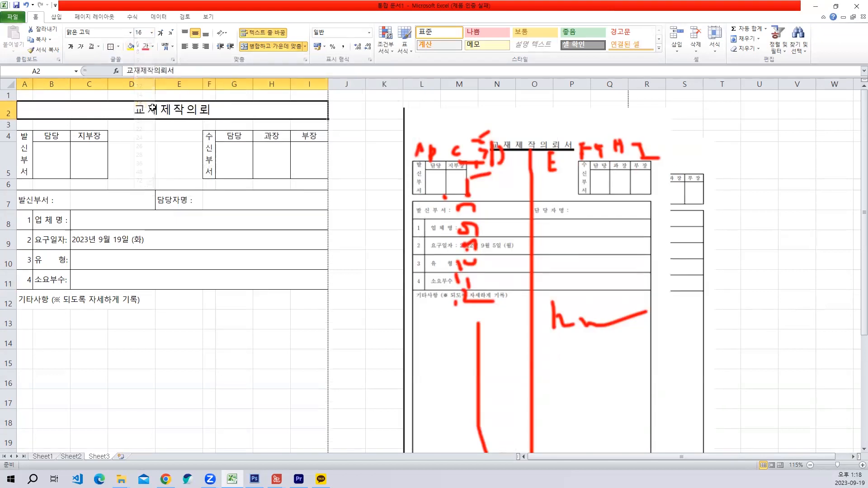
pyautogui.click(71, 46)
pyautogui.scroll(-3, 145, 204)
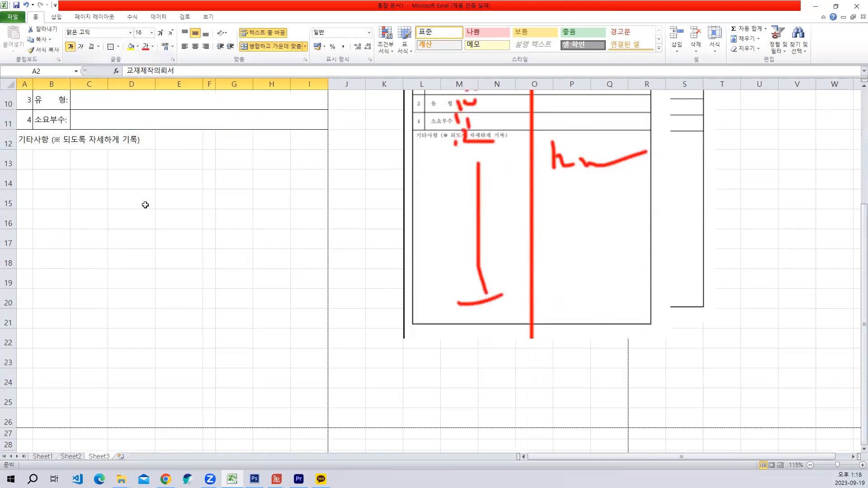
pyautogui.scroll(3, 145, 205)
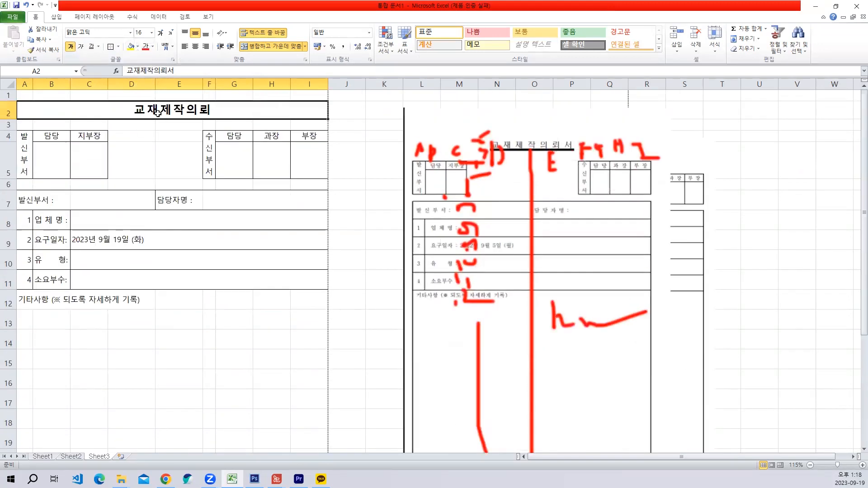
# - Set the title's distributed indent to 10
pyautogui.hotkey('ctrl', '1')
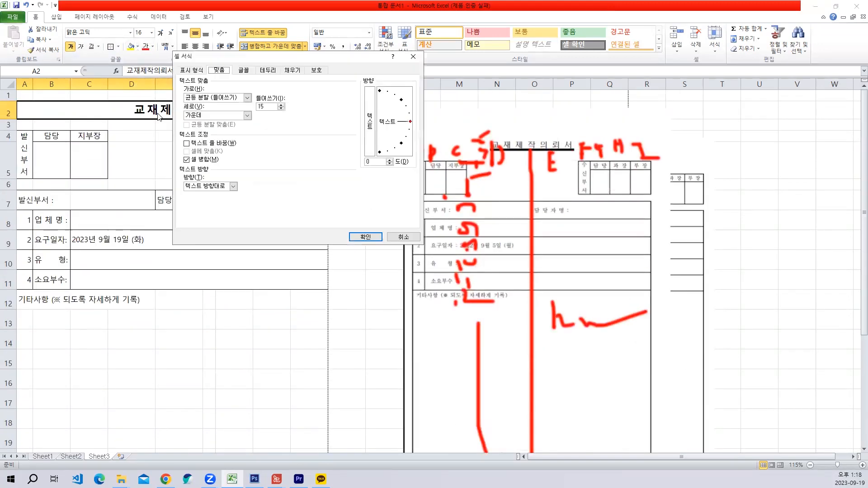
pyautogui.doubleClick(268, 105)
pyautogui.write('10')
pyautogui.press('Return')
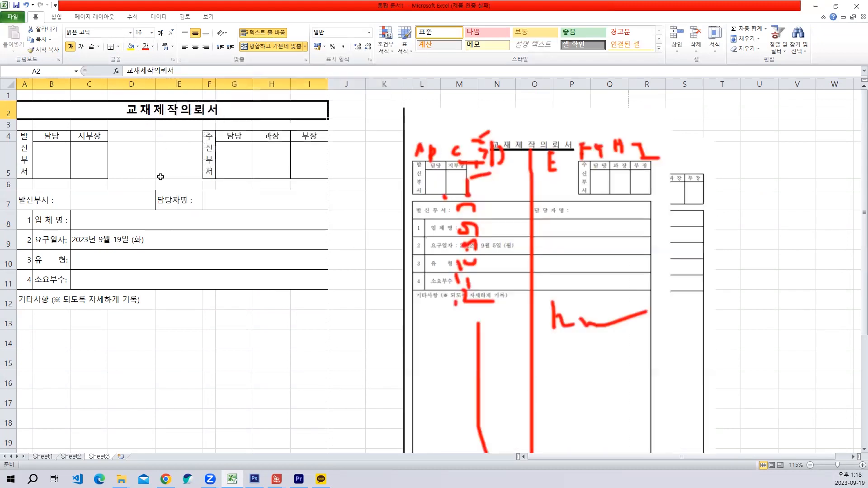
pyautogui.click(209, 255)
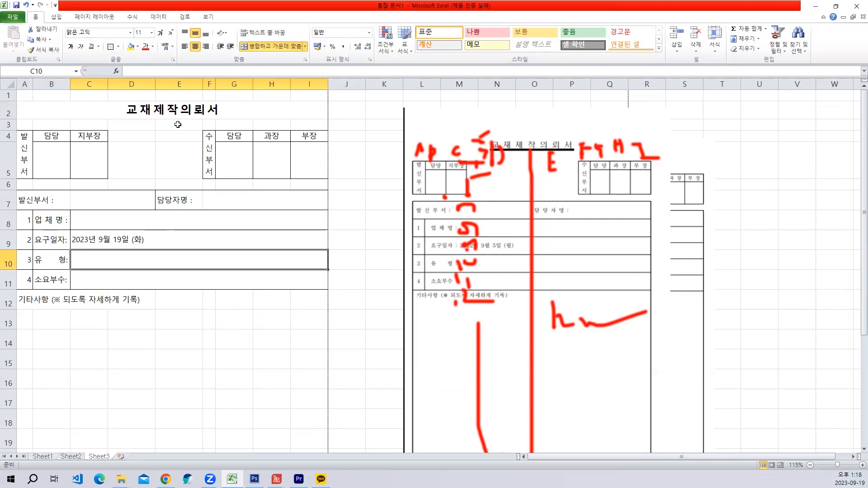
# - Draw a horizontal straight line about 5.2 cm long directly beneath the title
pyautogui.scroll(-3, 176, 244)
pyautogui.scroll(3, 195, 224)
pyautogui.click(56, 17)
pyautogui.click(94, 40)
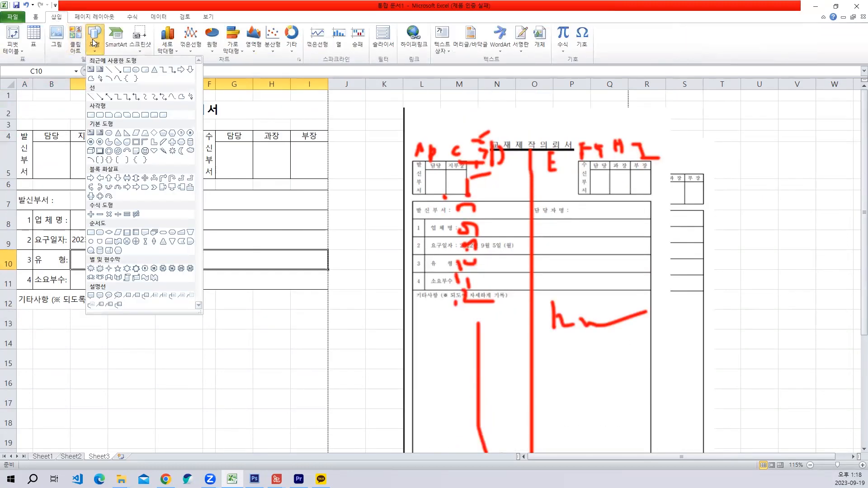
pyautogui.click(92, 97)
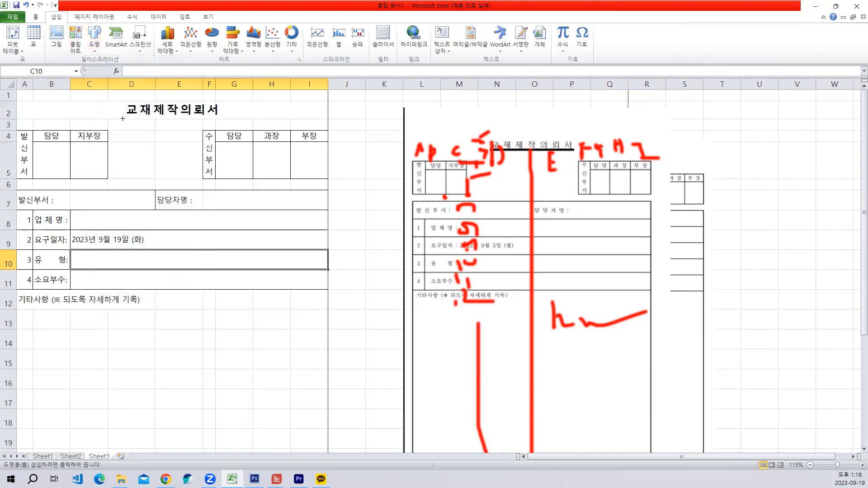
pyautogui.moveTo(124, 117); pyautogui.dragTo(225, 117)
# - Set the outline of the line under the title to black with a 4½ pt weight
pyautogui.click(344, 38)
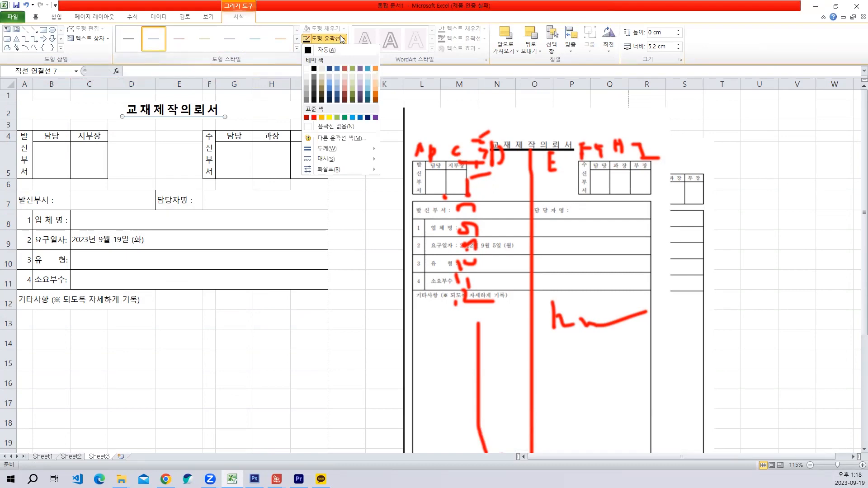
pyautogui.click(315, 69)
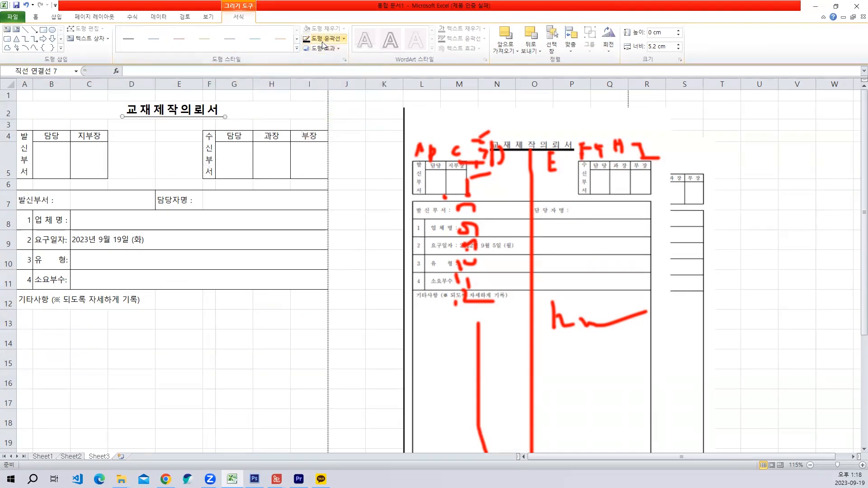
pyautogui.click(344, 38)
pyautogui.moveTo(331, 148)
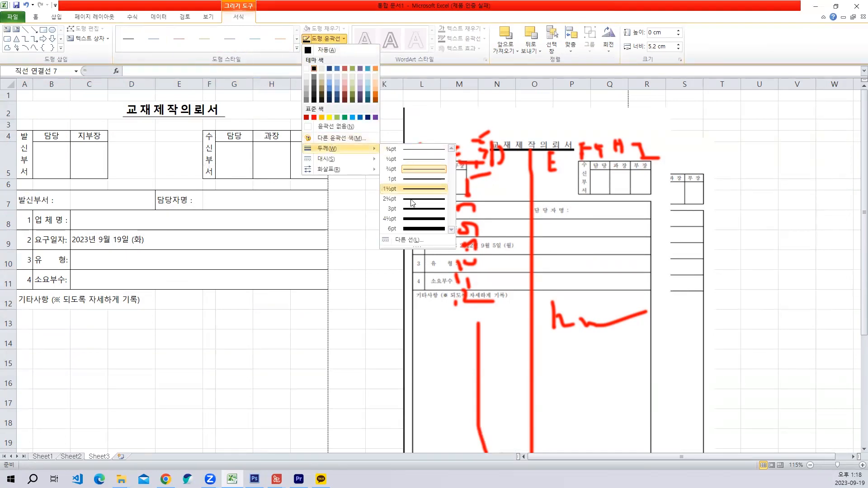
pyautogui.click(385, 218)
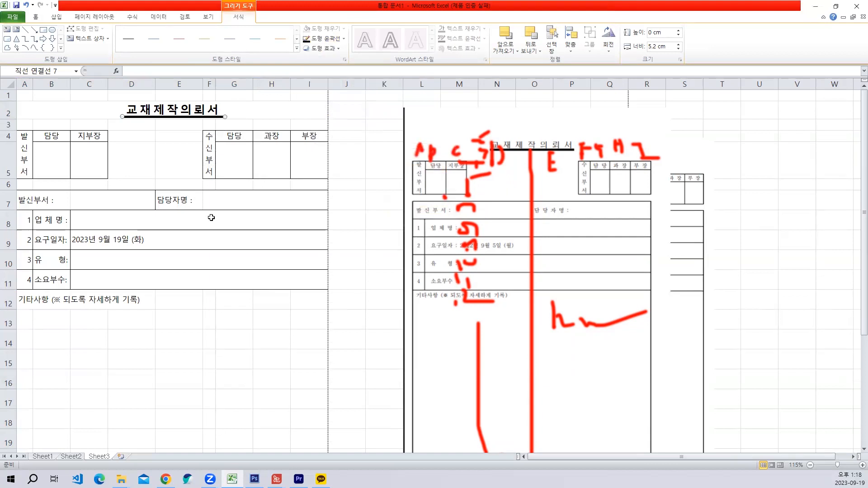
pyautogui.click(237, 206)
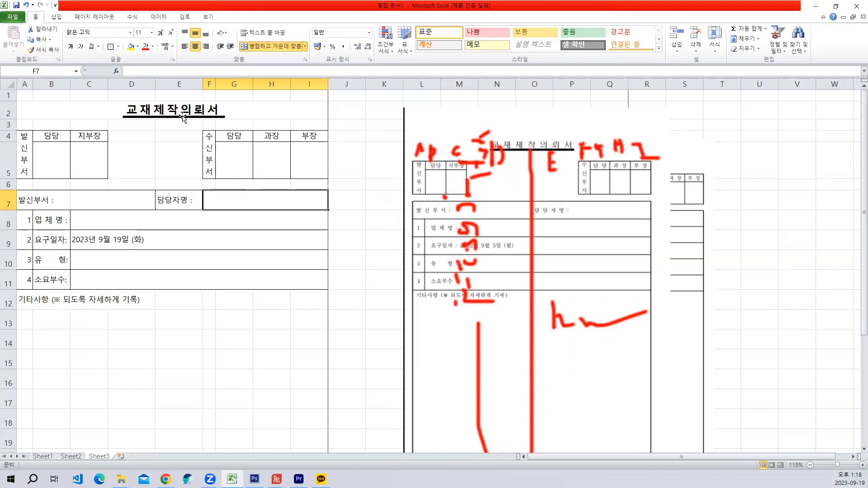
pyautogui.click(232, 185)
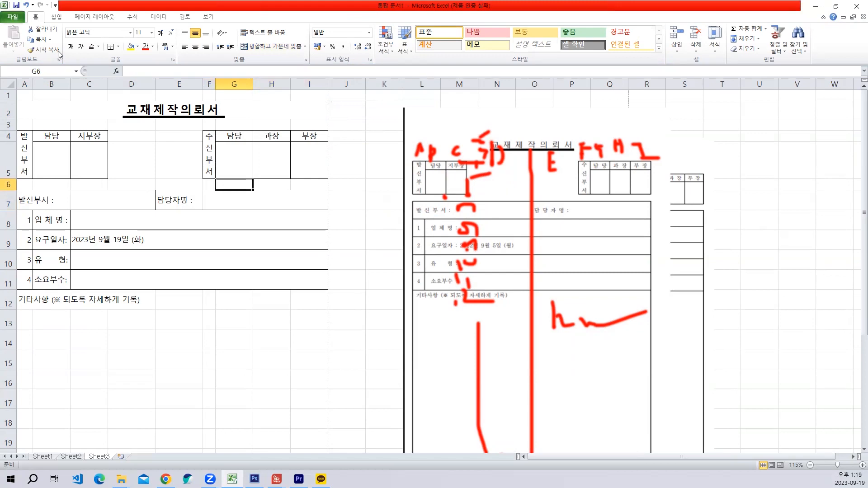
# - Check the form's page layout in the print preview and return to the sheet
pyautogui.click(22, 19)
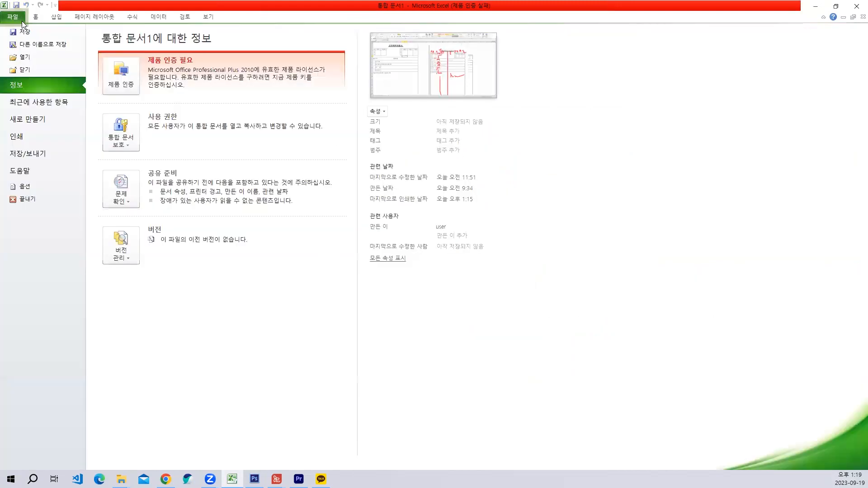
pyautogui.click(45, 143)
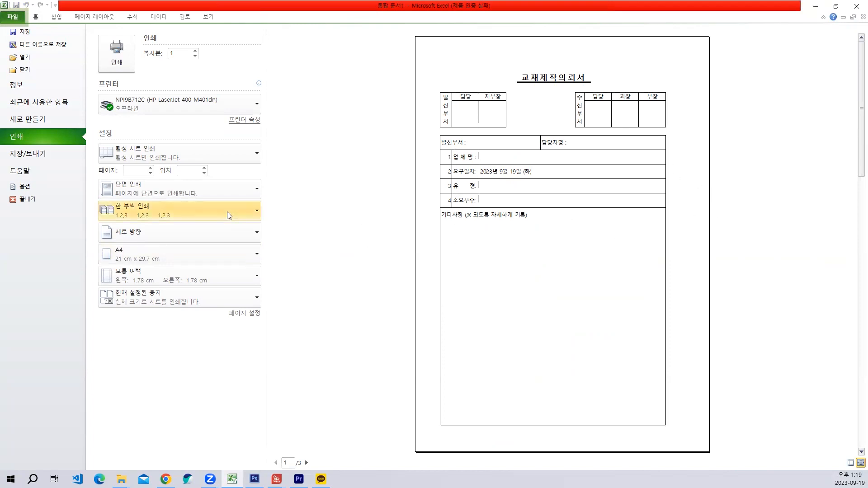
pyautogui.press('Escape')
# - Centre the numbers 1 to 4 in A8:A11 and centre the sheet horizontally on the printed page
pyautogui.moveTo(25, 218); pyautogui.dragTo(25, 278)
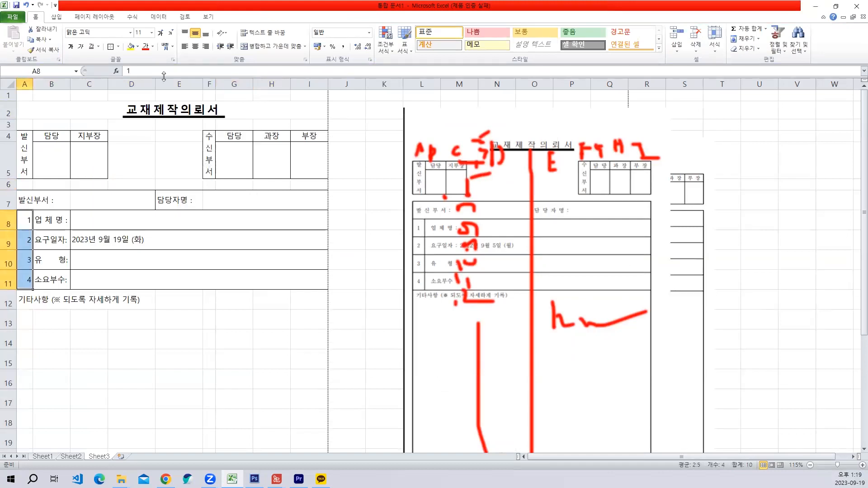
pyautogui.click(195, 47)
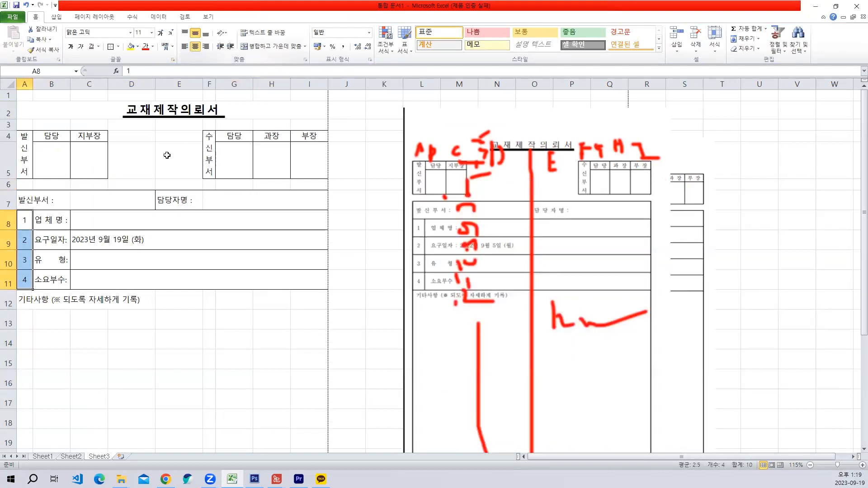
pyautogui.click(94, 17)
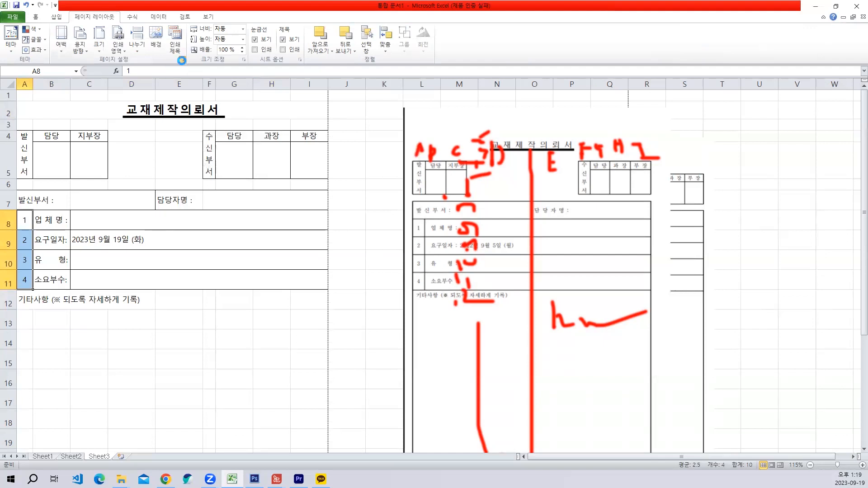
pyautogui.click(182, 60)
pyautogui.click(242, 72)
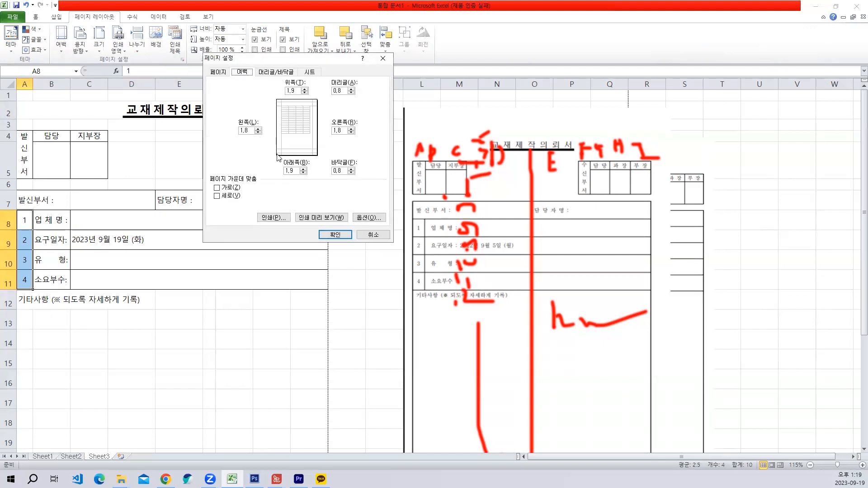
pyautogui.click(232, 190)
pyautogui.click(328, 234)
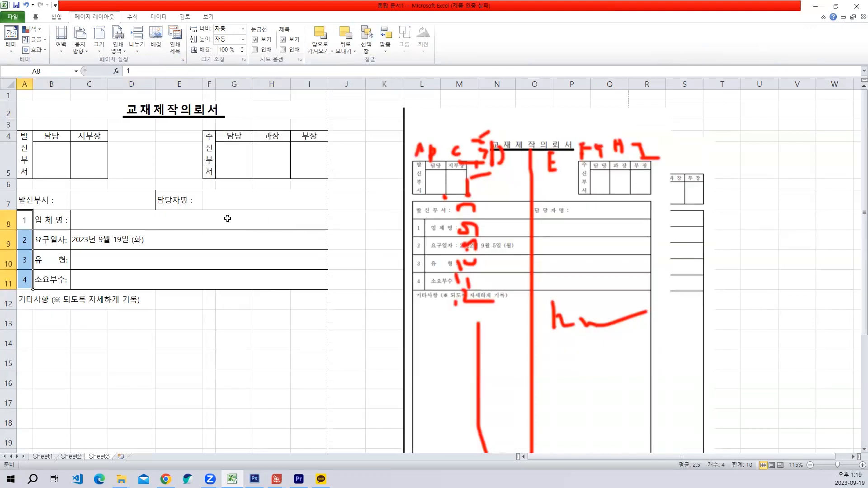
# - Check the form's horizontal placement in the print preview and return to the sheet
pyautogui.click(13, 17)
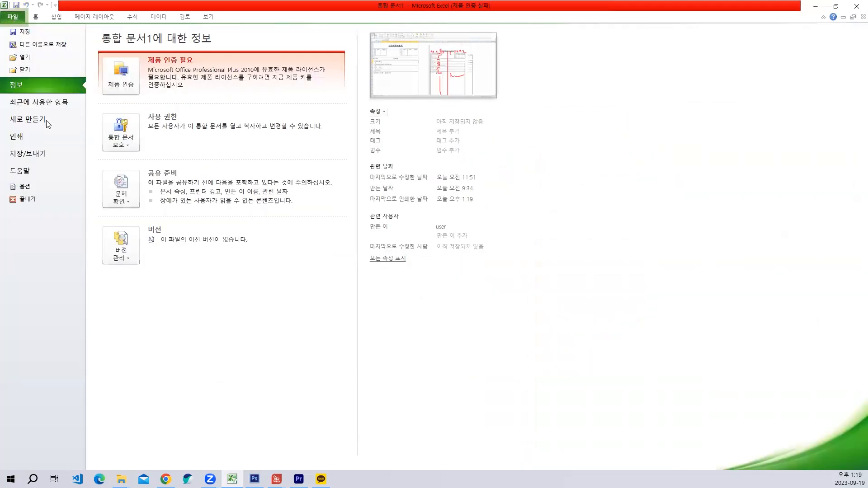
pyautogui.click(40, 139)
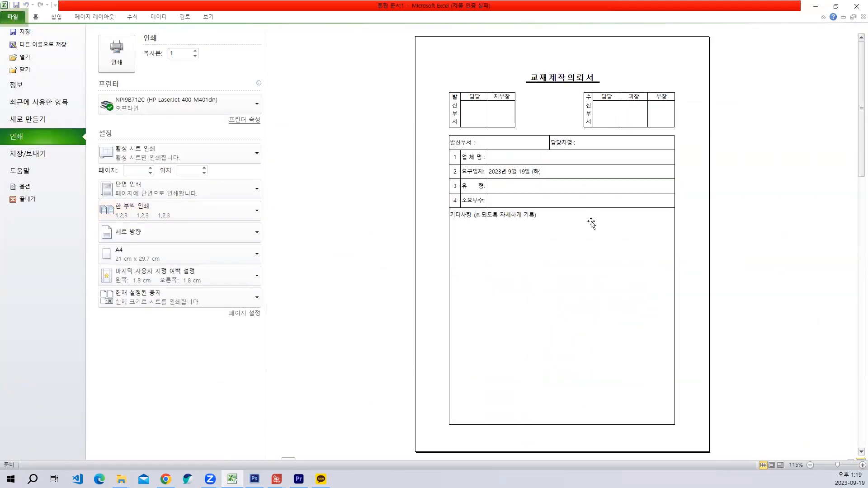
pyautogui.press('Escape')
pyautogui.click(324, 311)
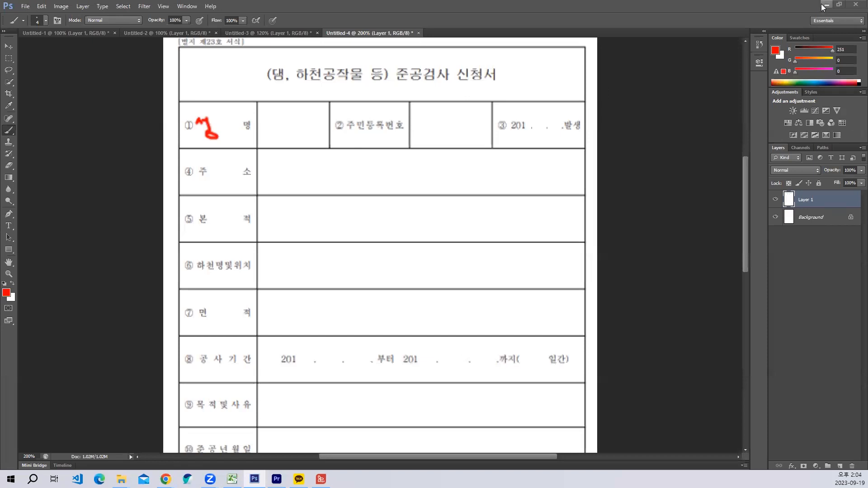
# - Switch back from Photoshop to Excel and enter the circled number ① in cell A2 of Sheet4
pyautogui.click(824, 6)
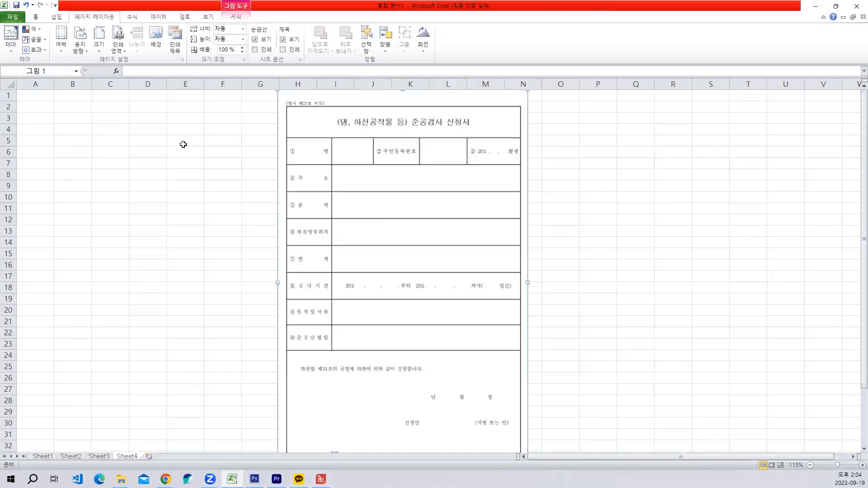
pyautogui.click(25, 109)
pyautogui.click(27, 96)
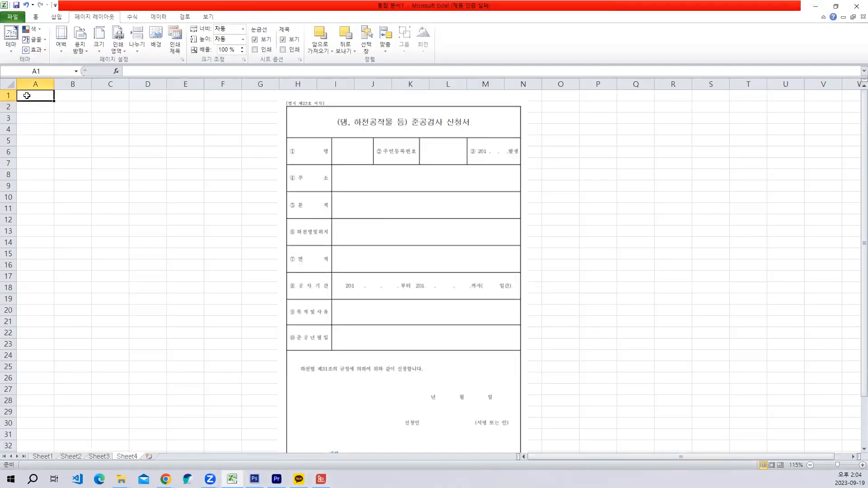
pyautogui.click(27, 109)
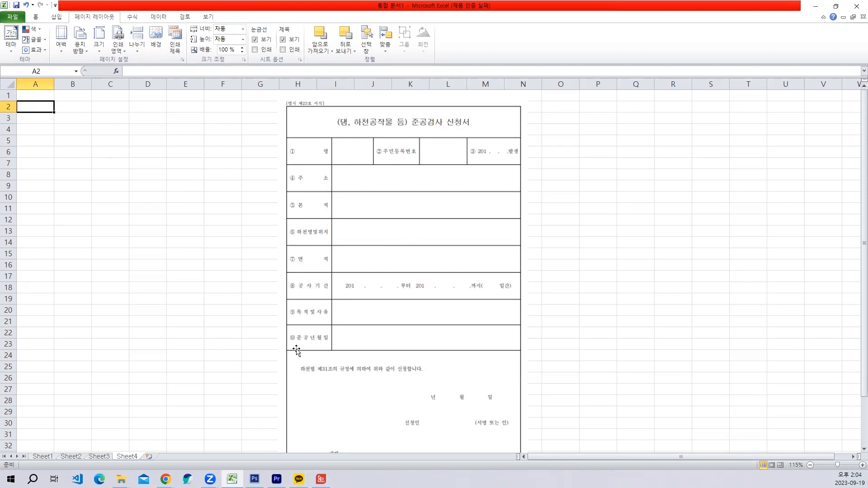
pyautogui.write('ㅇ')
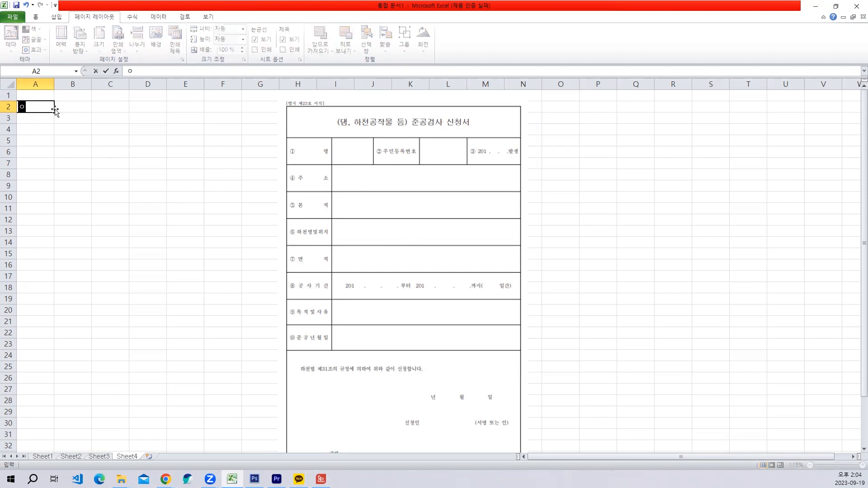
pyautogui.press('Hangul_Hanja')
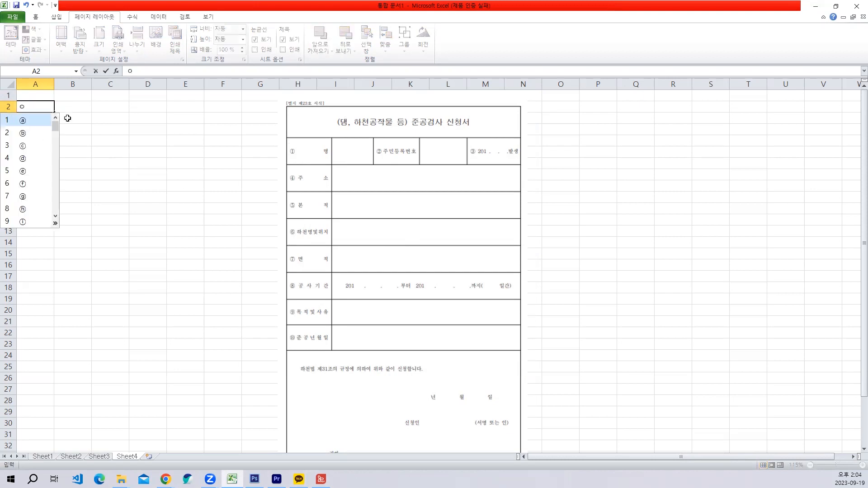
pyautogui.click(57, 223)
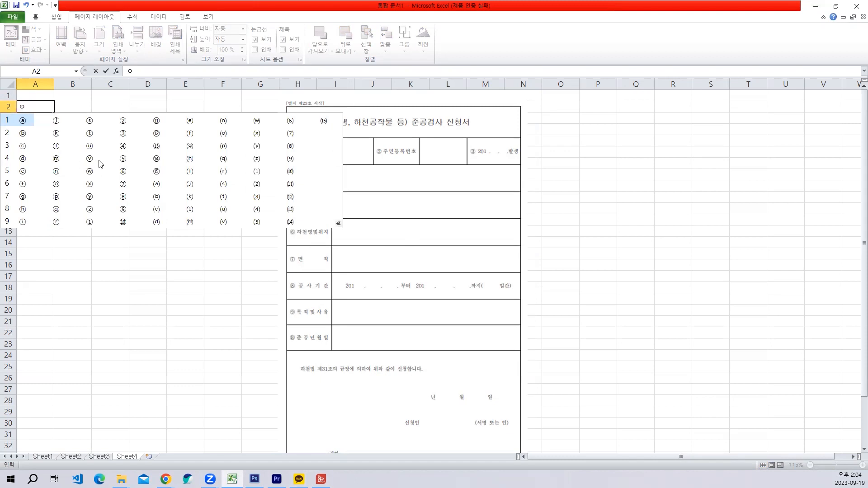
pyautogui.click(86, 222)
# - Enter the label 성명 in cell B2, beside the circled number ①
pyautogui.click(61, 107)
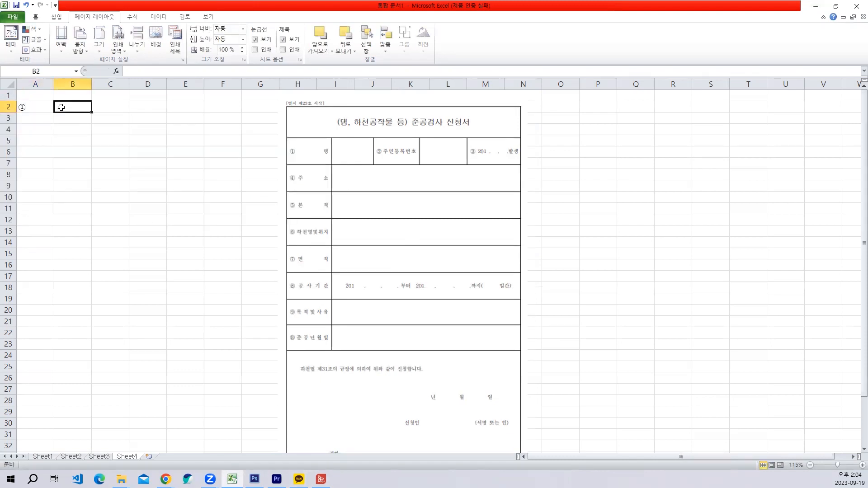
pyautogui.write('성명')
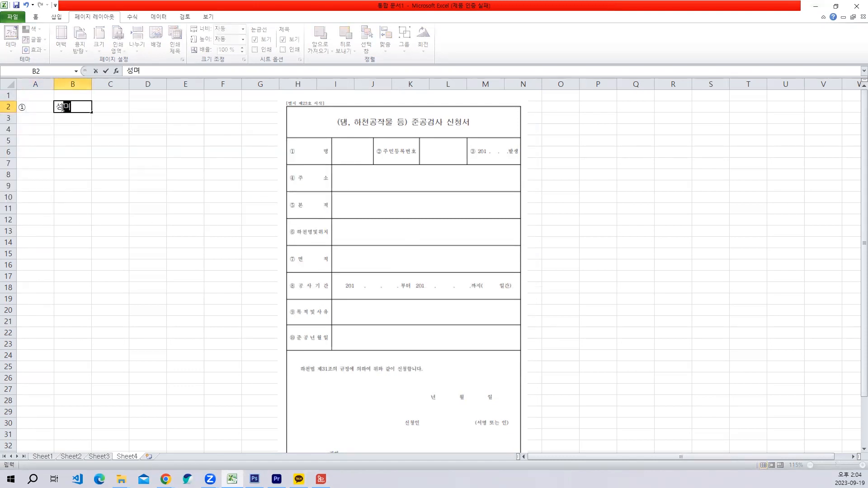
pyautogui.press('Return')
# - Enter the circled number ② in cell D2
pyautogui.click(131, 106)
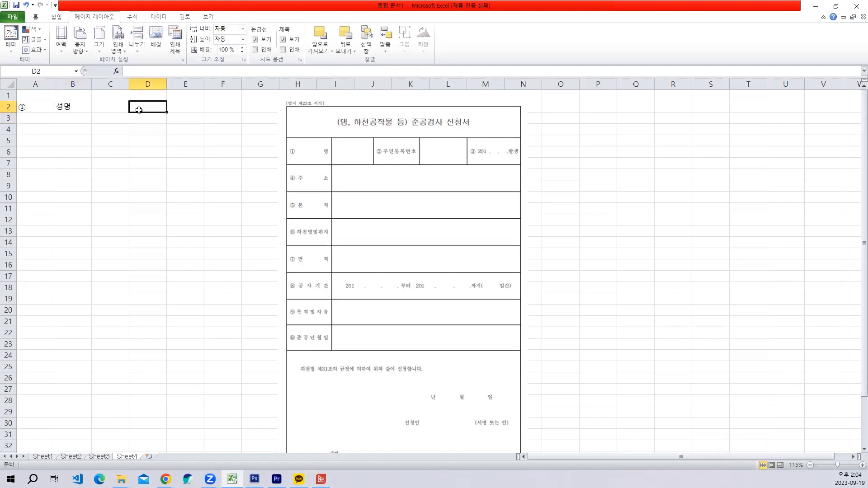
pyautogui.write('ㅇ')
pyautogui.press('Hangul_Hanja')
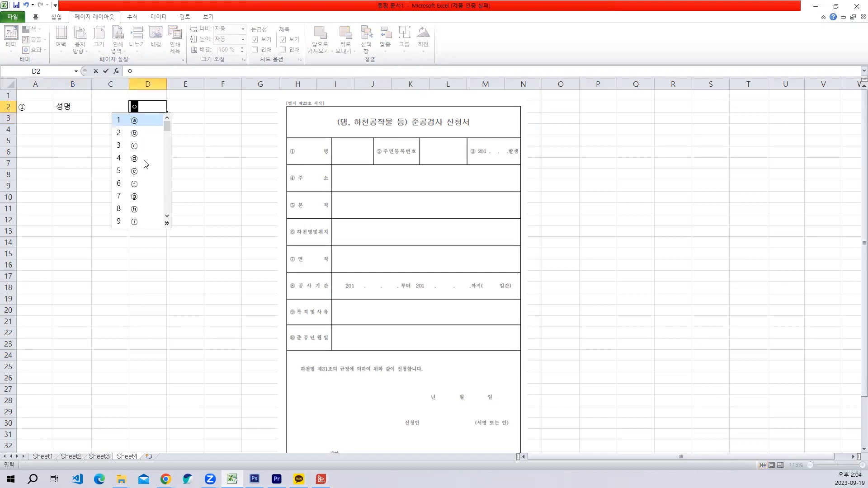
pyautogui.click(167, 224)
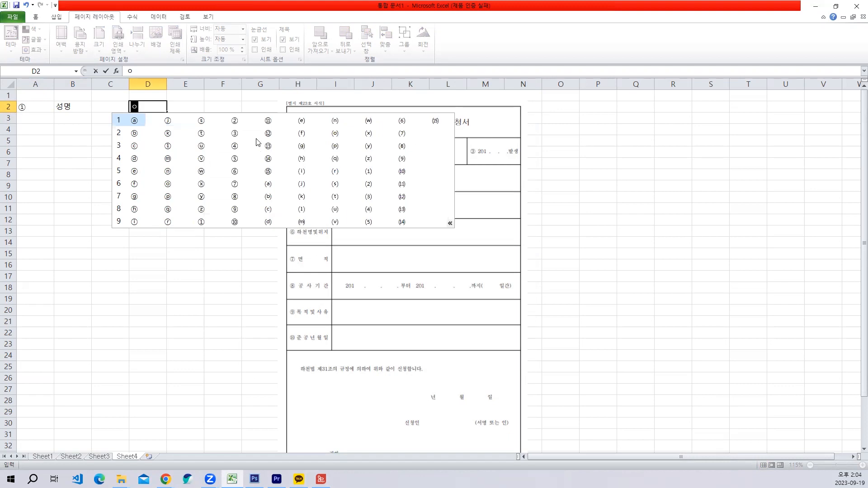
pyautogui.click(230, 121)
# - Enter the label 주민등록번호 in cell E2
pyautogui.click(179, 104)
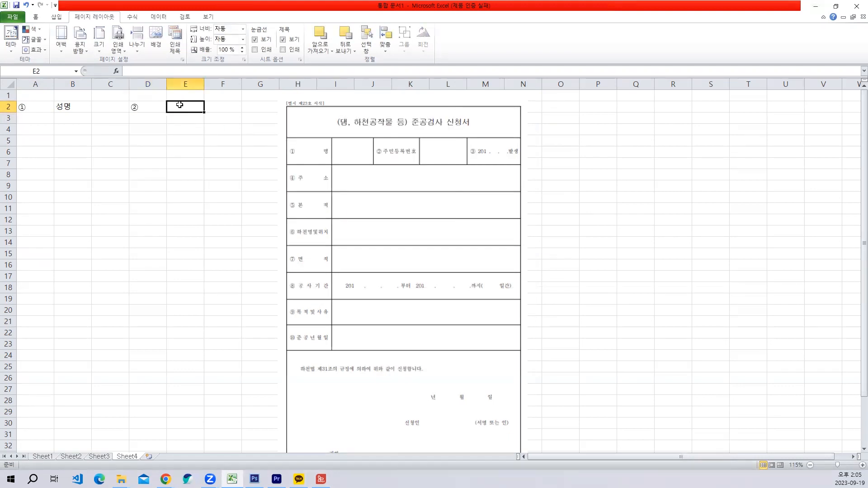
pyautogui.write('주믄등록')
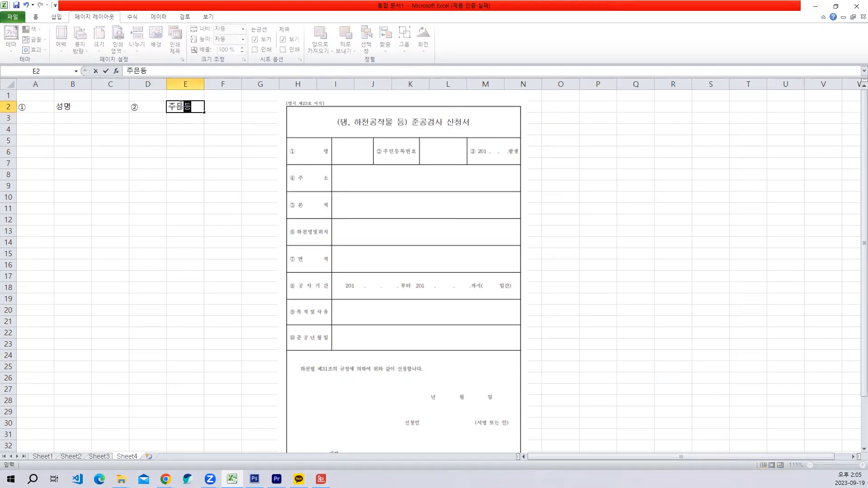
pyautogui.press('BackSpace')
pyautogui.press('BackSpace')
pyautogui.press('BackSpace')
pyautogui.press('BackSpace')
pyautogui.press('BackSpace')
pyautogui.write('민등록번호')
pyautogui.press('Return')
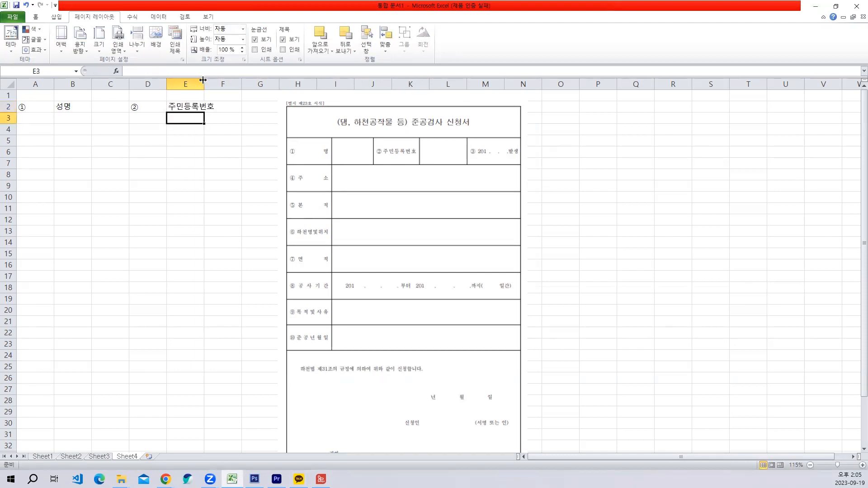
# - Widen column E to fit 주민등록번호 and move the reference form picture further right
pyautogui.moveTo(203, 80); pyautogui.dragTo(214, 85)
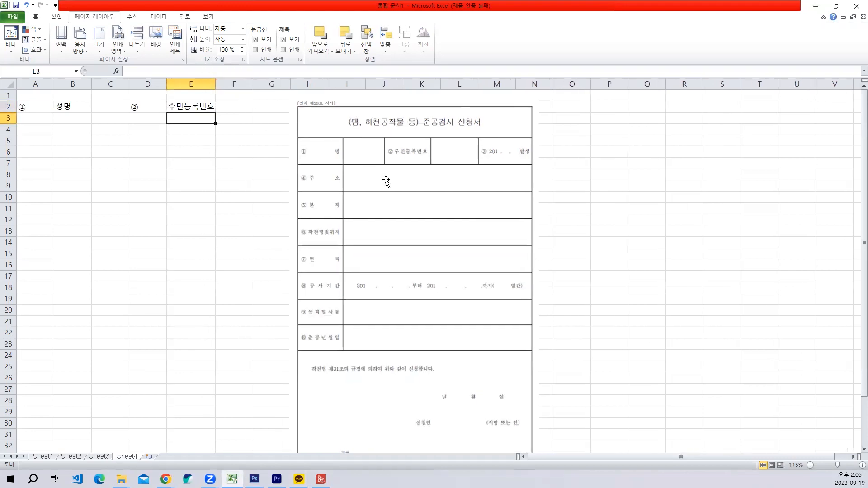
pyautogui.moveTo(377, 180); pyautogui.dragTo(440, 180)
# - Enter the circled number ③ in cell G2
pyautogui.click(266, 108)
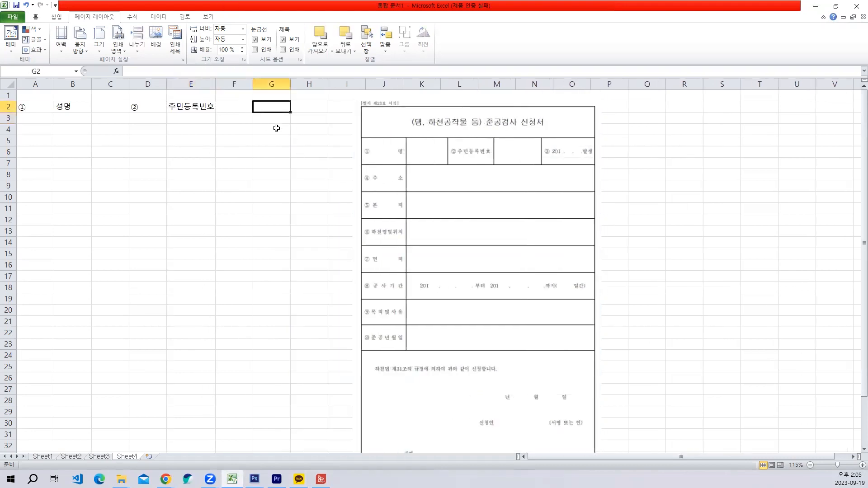
pyautogui.write('ㅇ')
pyautogui.press('Hangul_Hanja')
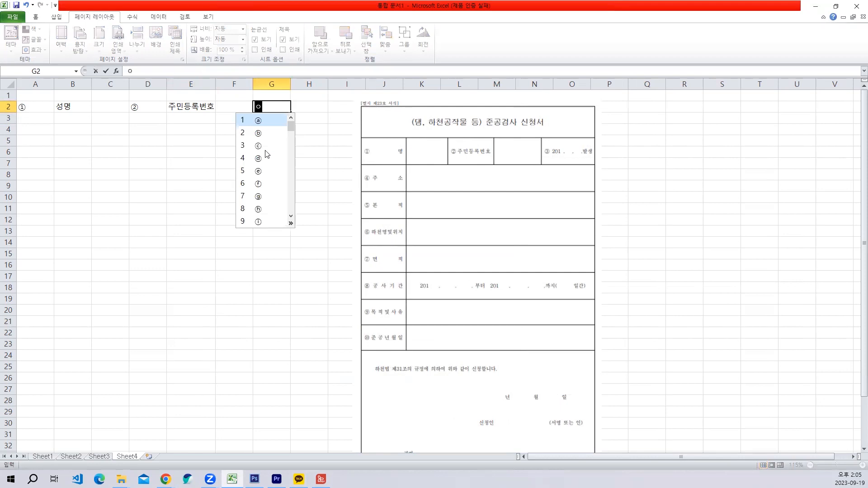
pyautogui.click(291, 224)
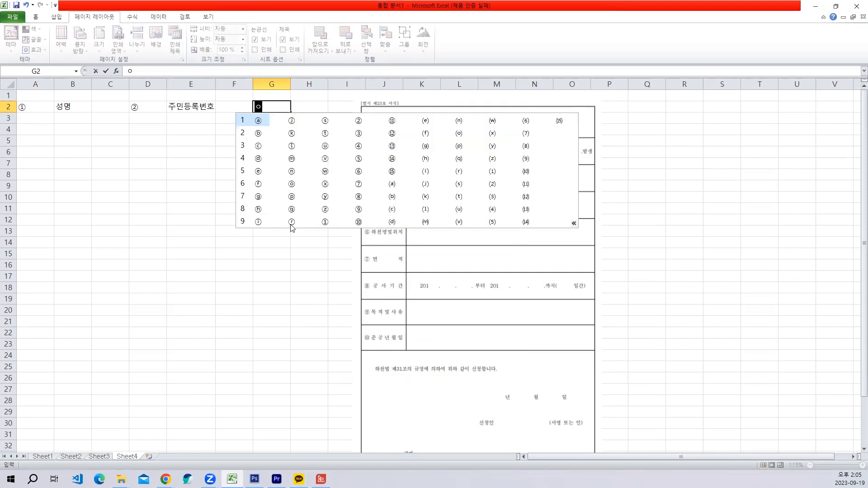
pyautogui.click(357, 142)
# - Enter 2020. . . 발생 in cell H2, leaving gaps between the dots for month and day
pyautogui.click(310, 112)
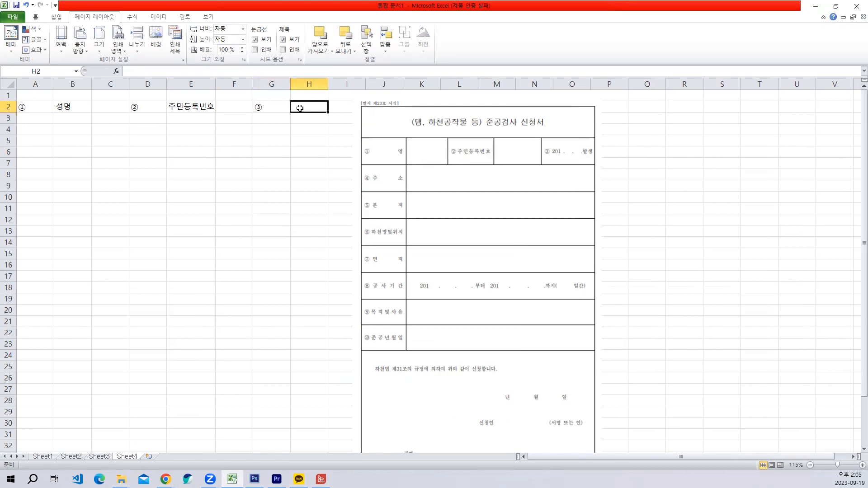
pyautogui.write('2')
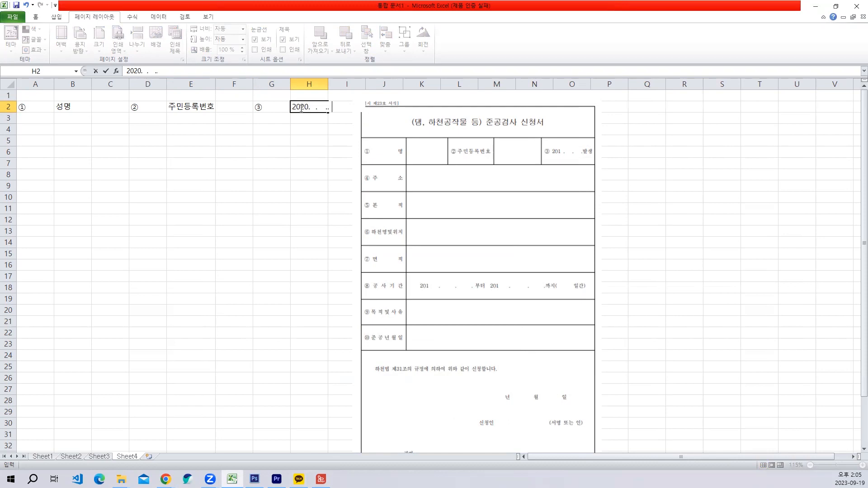
pyautogui.write('020.  .  . 방생')
pyautogui.press('BackSpace')
pyautogui.press('BackSpace')
pyautogui.write('발생')
pyautogui.press('Return')
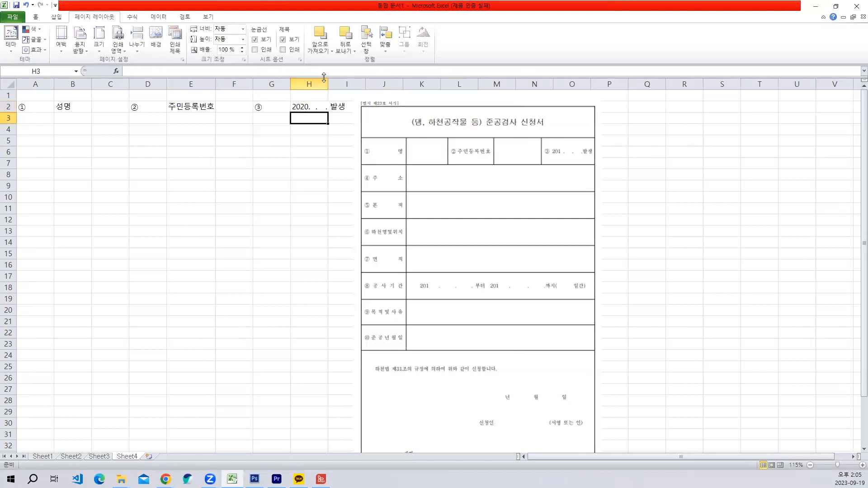
# - Widen column H to fit the 발생 date text and move the reference picture clear of the form columns
pyautogui.moveTo(328, 83); pyautogui.dragTo(346, 83)
pyautogui.click(424, 132)
pyautogui.moveTo(424, 133); pyautogui.dragTo(451, 133)
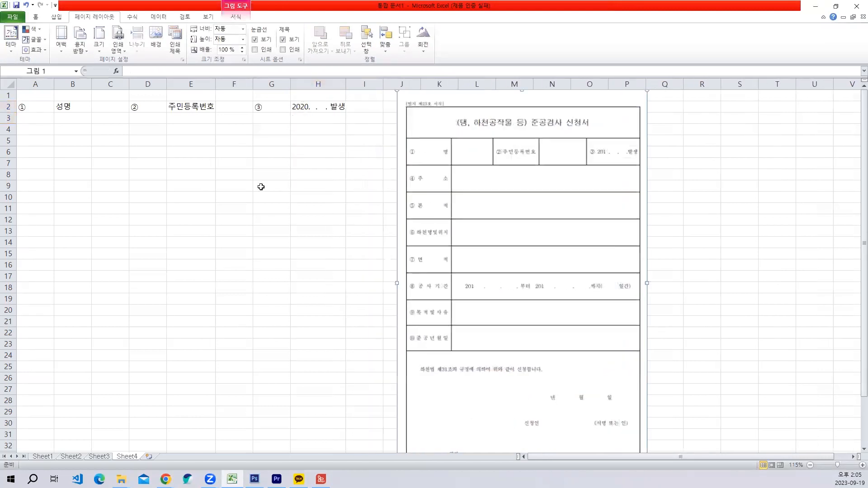
pyautogui.click(259, 186)
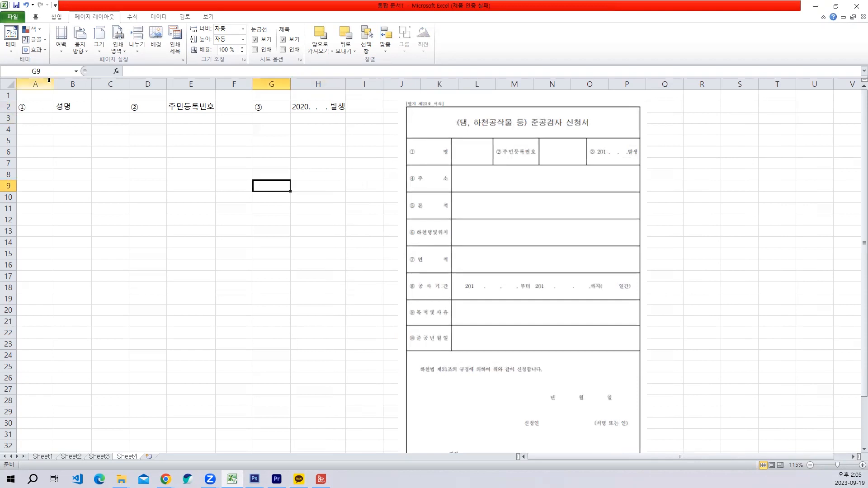
# - Narrow columns A, D and G to fit their circled numbers and widen the blank entry columns C and F
pyautogui.moveTo(54, 84); pyautogui.dragTo(29, 83)
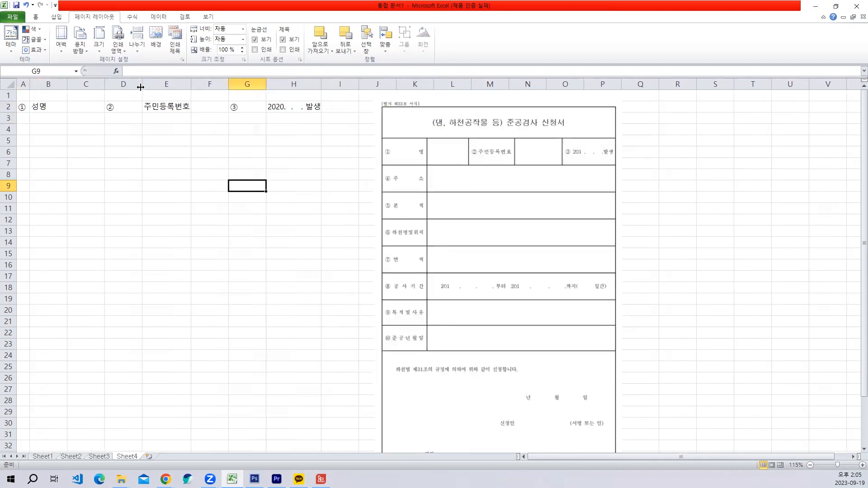
pyautogui.moveTo(141, 87); pyautogui.dragTo(114, 84)
pyautogui.moveTo(176, 80); pyautogui.dragTo(251, 83)
pyautogui.click(121, 209)
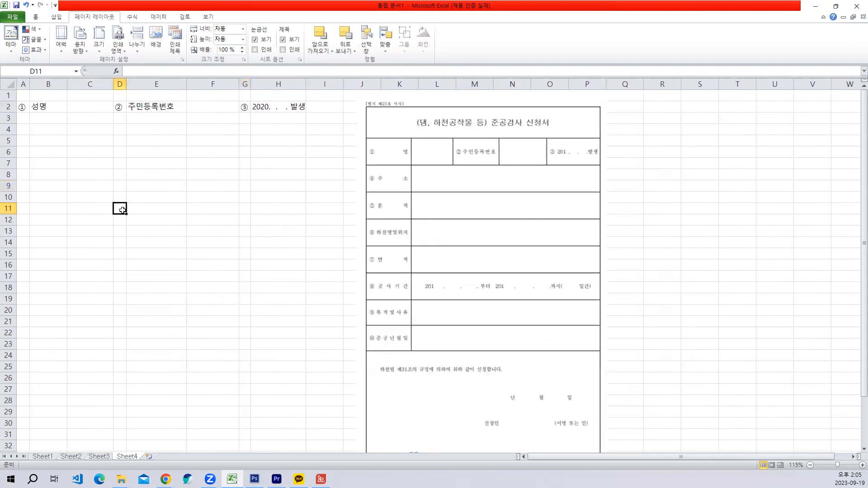
# - Open Sheet4's print preview and return to the sheet to check the columns against the page boundary
pyautogui.click(14, 18)
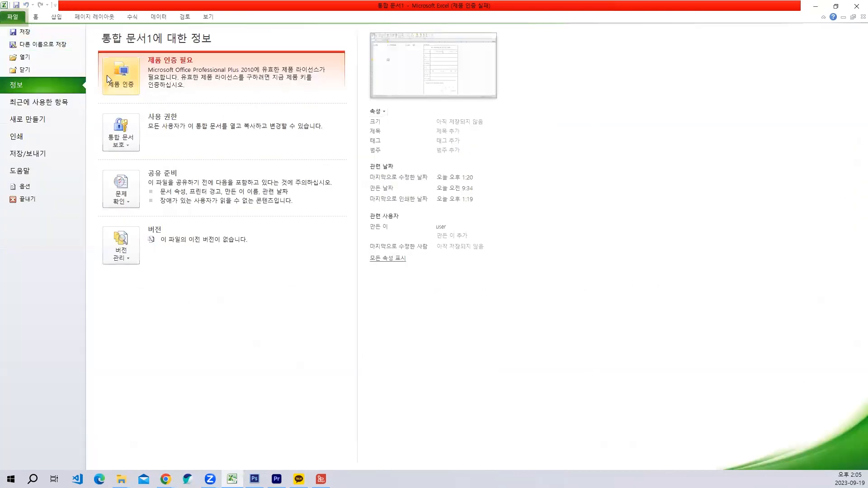
pyautogui.click(40, 139)
pyautogui.press('Escape')
pyautogui.click(206, 173)
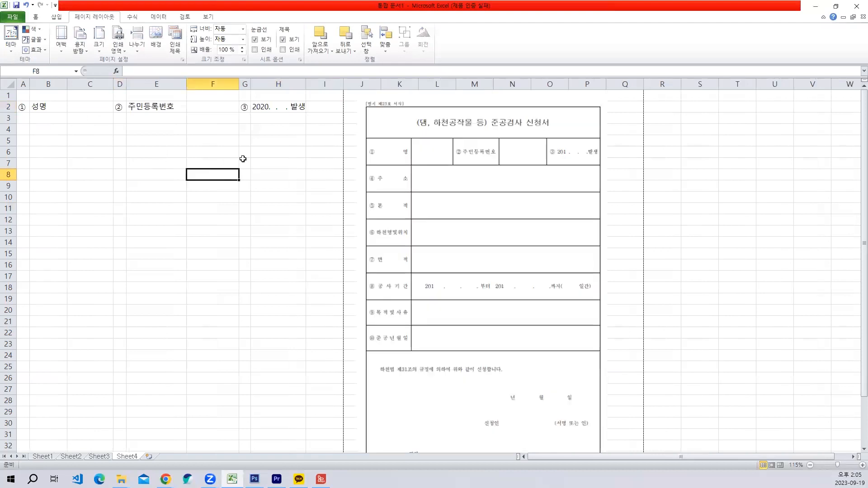
pyautogui.click(257, 162)
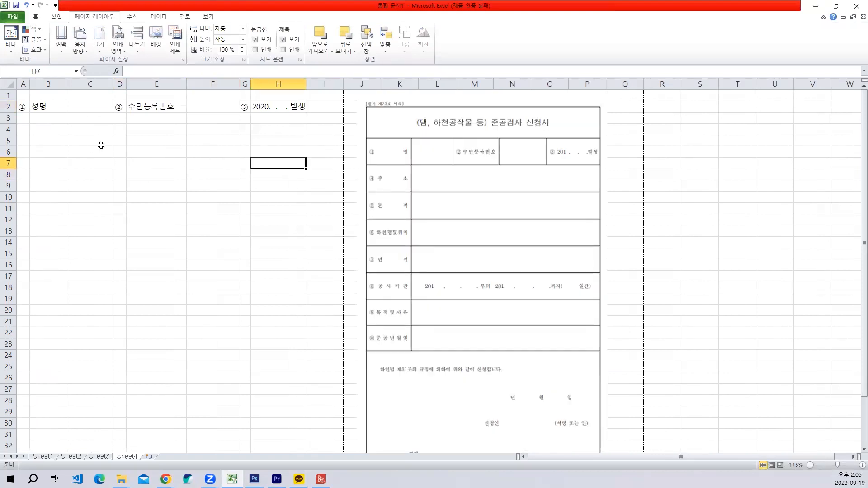
# - Enter the circled number ④ in A3 and the label 주소 in B3
pyautogui.click(23, 119)
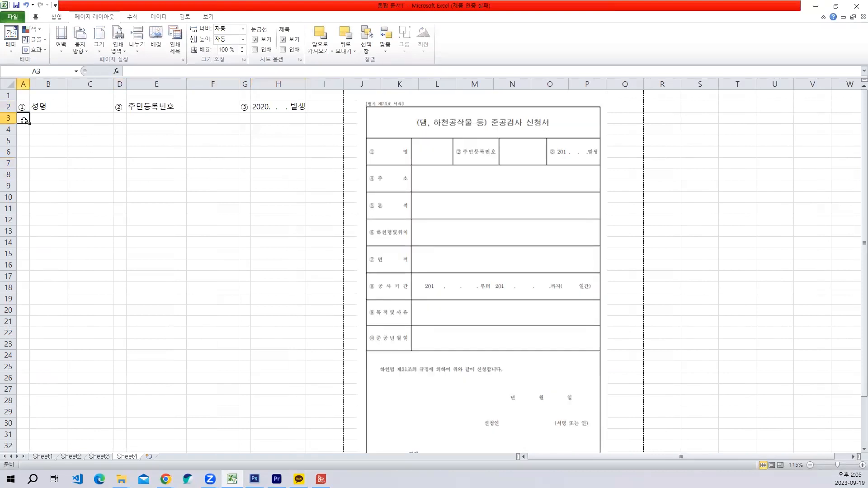
pyautogui.write('ㅇ')
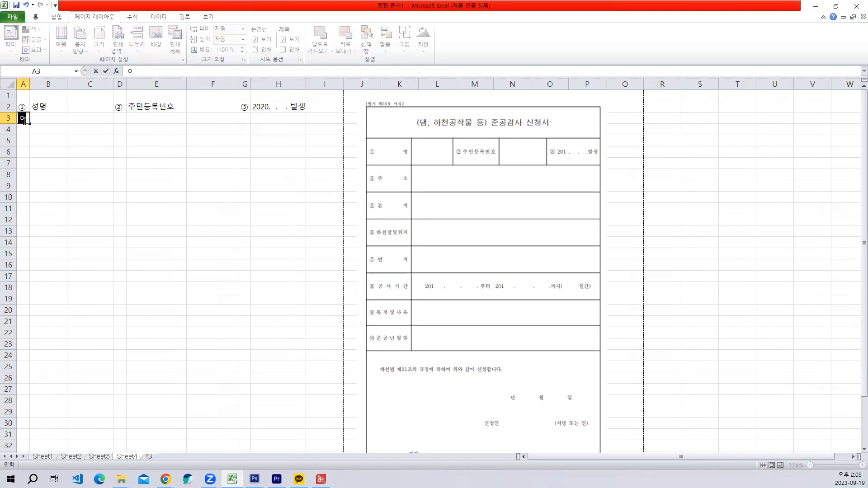
pyautogui.press('Hangul_Hanja')
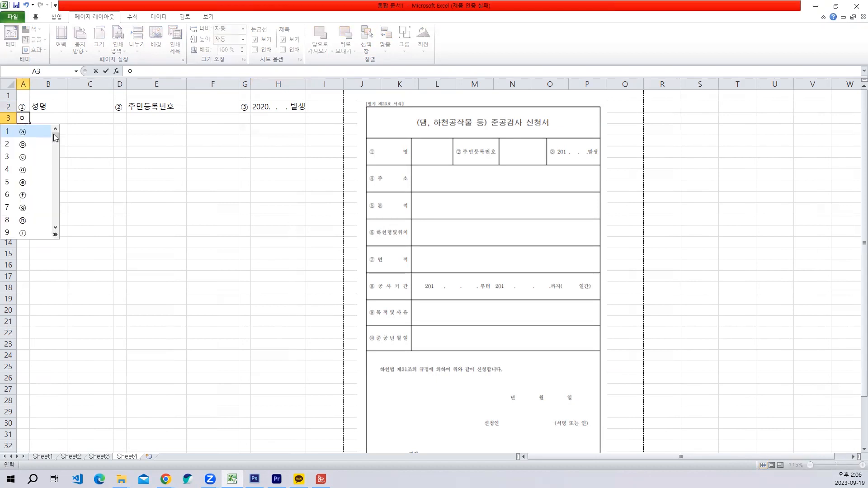
pyautogui.click(55, 234)
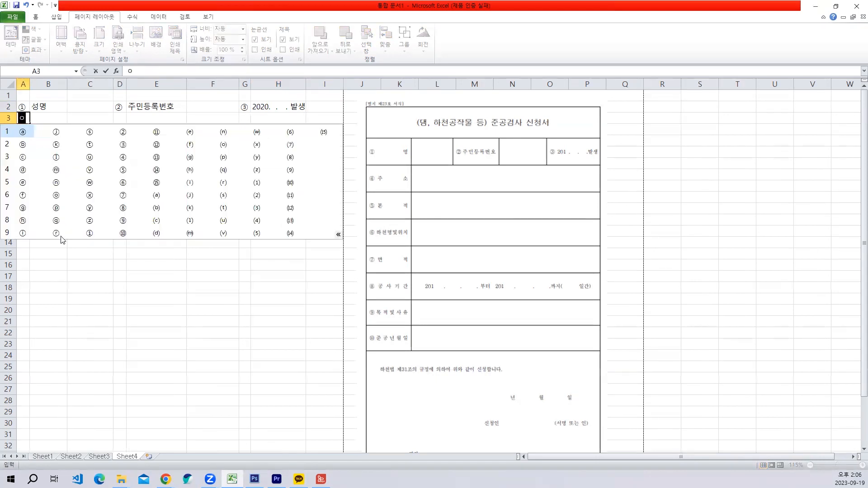
pyautogui.click(119, 159)
pyautogui.click(46, 120)
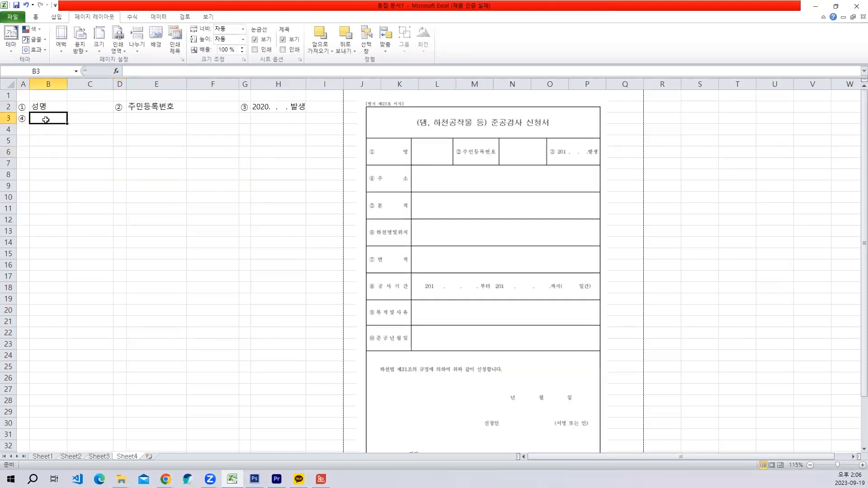
pyautogui.write('주소')
pyautogui.press('Return')
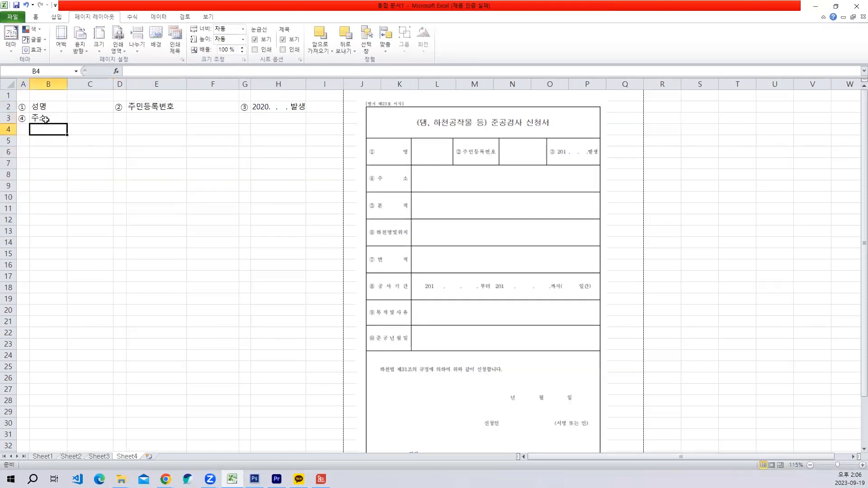
# - Enter the circled number ⑤ in A4 and the label 본적 in B4
pyautogui.click(21, 128)
pyautogui.write('ㅇ')
pyautogui.press('Hangul_Hanja')
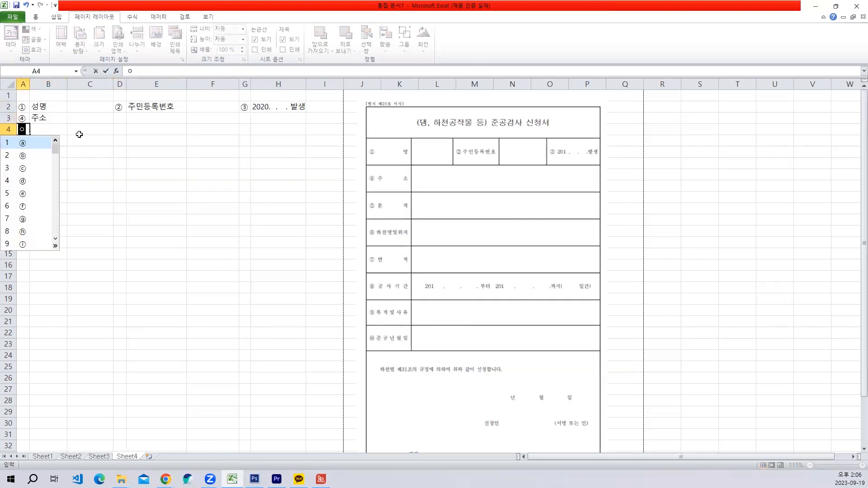
pyautogui.click(56, 246)
pyautogui.click(119, 179)
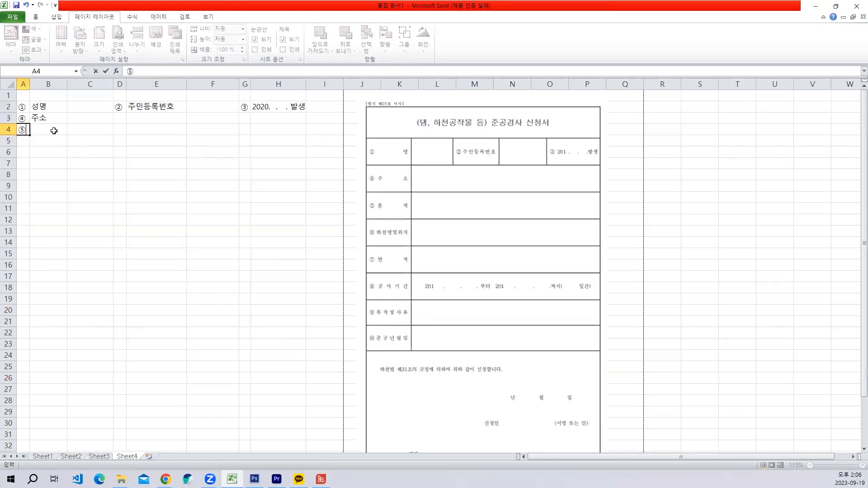
pyautogui.click(54, 130)
pyautogui.write('본적')
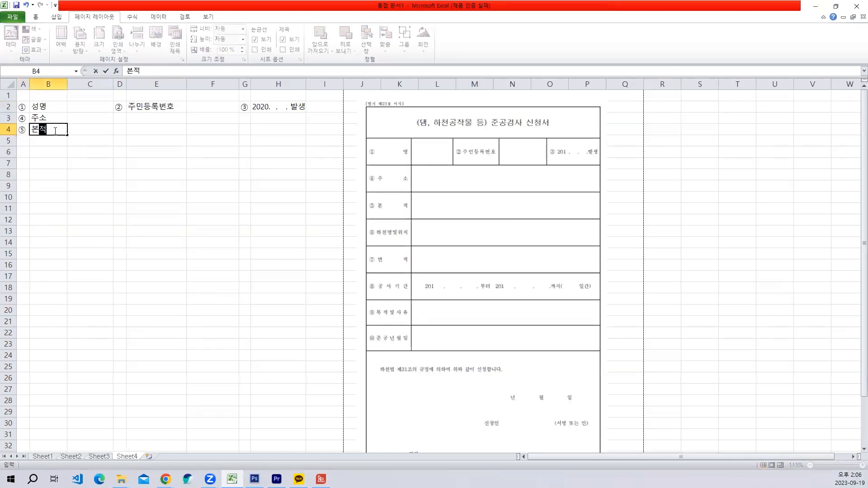
pyautogui.press('Return')
# - Enter the circled number ⑥ in A5 and the label 하천명및위치 in B5
pyautogui.click(21, 141)
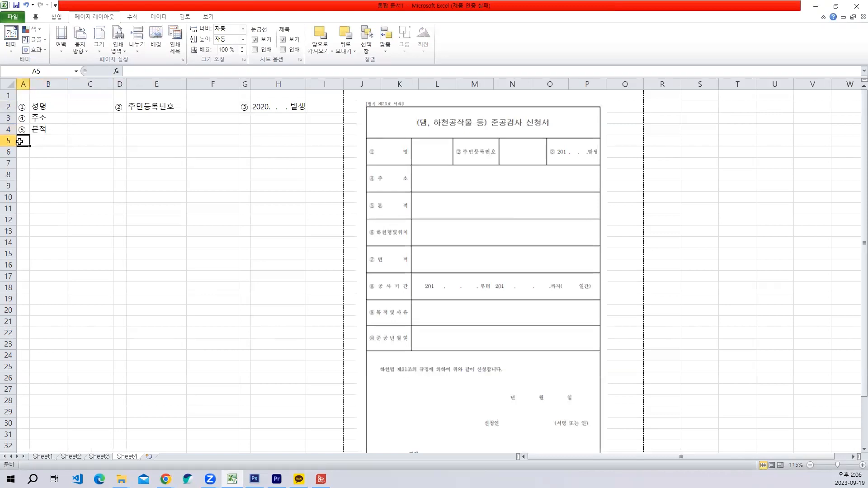
pyautogui.write('ㅇ')
pyautogui.press('Hangul_Hanja')
pyautogui.click(56, 258)
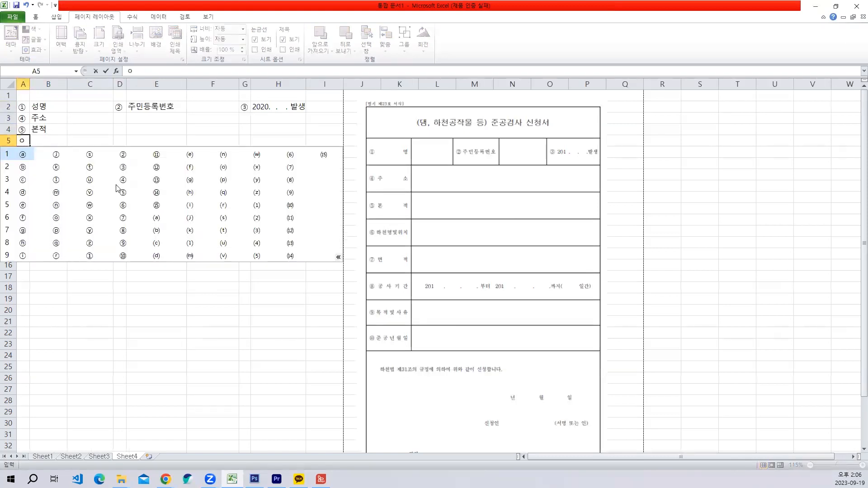
pyautogui.click(121, 204)
pyautogui.click(44, 141)
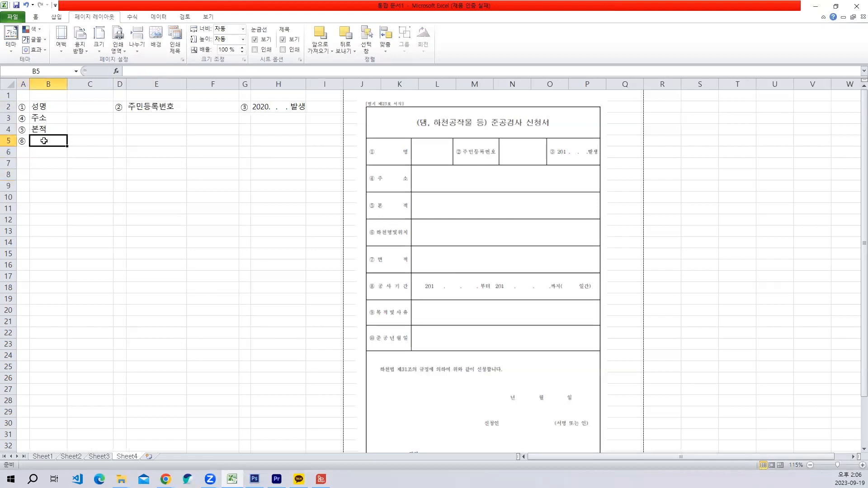
pyautogui.write('하처')
pyautogui.write('천명및우치')
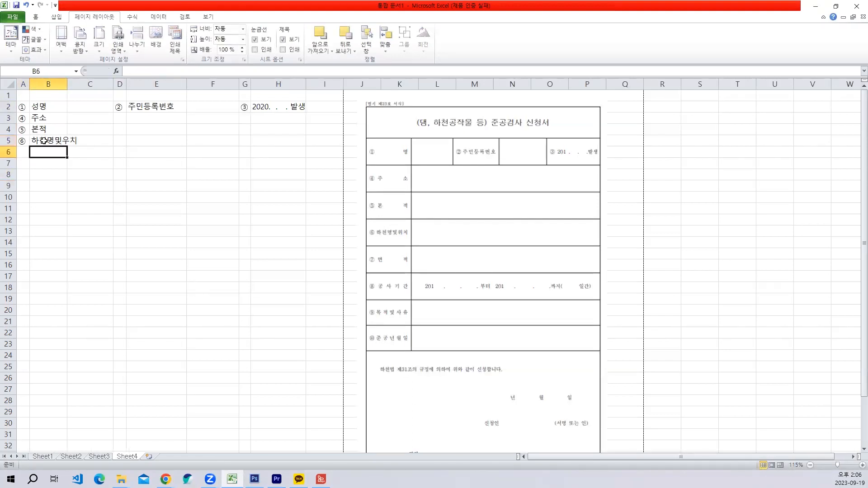
pyautogui.press('BackSpace')
pyautogui.press('BackSpace')
pyautogui.press('BackSpace')
pyautogui.write('우위')
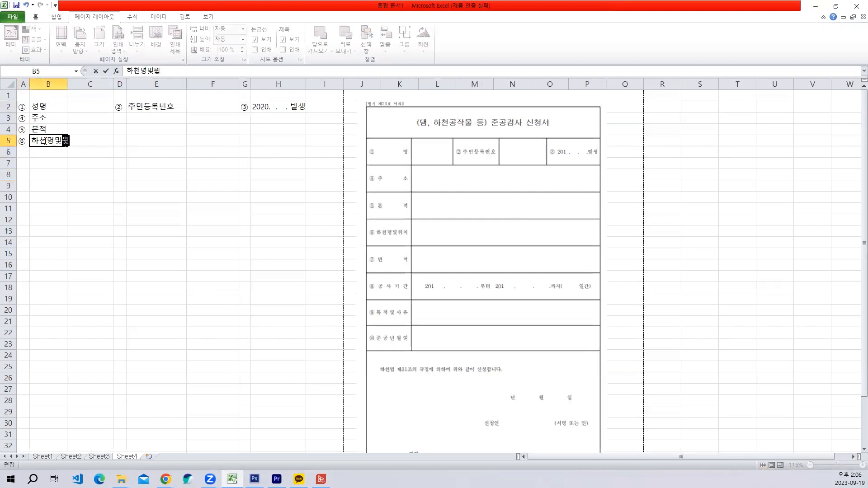
pyautogui.write('치')
pyautogui.press('Return')
# - Enter the circled number ⑦ in A6 and the label 면적 in B6
pyautogui.press('Left')
pyautogui.write('ㅇ')
pyautogui.press('Hangul_Hanja')
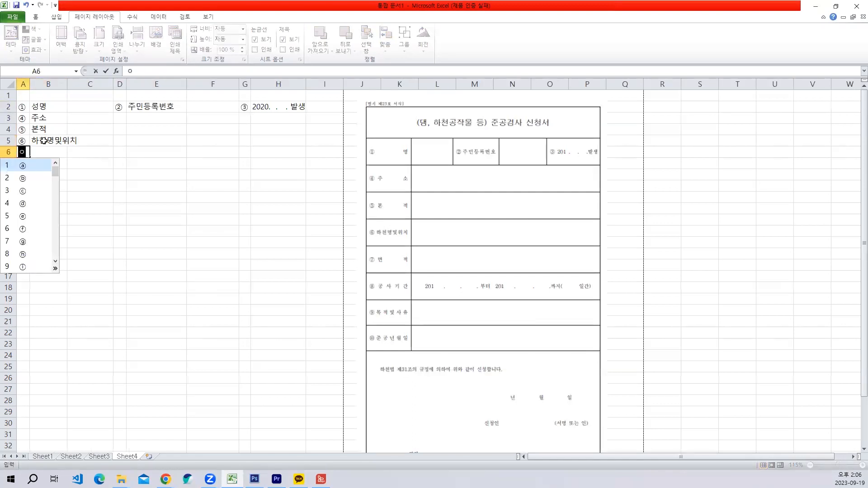
pyautogui.click(55, 268)
pyautogui.click(123, 230)
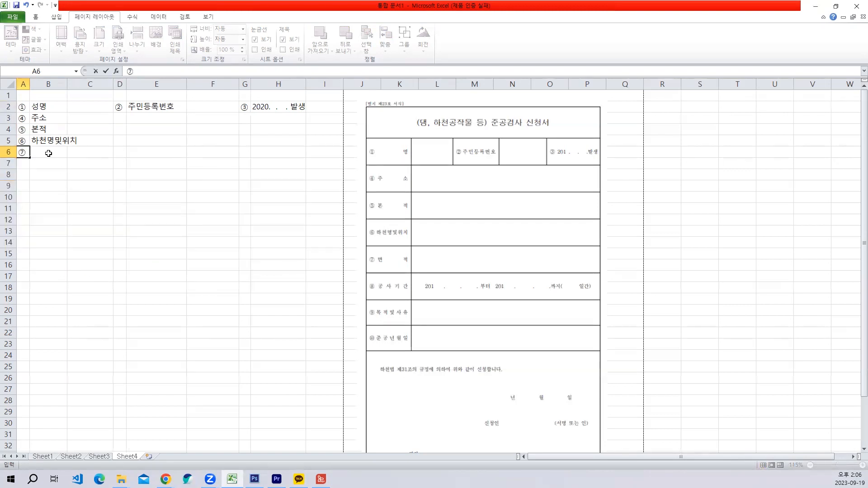
pyautogui.click(49, 153)
pyautogui.write('면적')
pyautogui.press('Return')
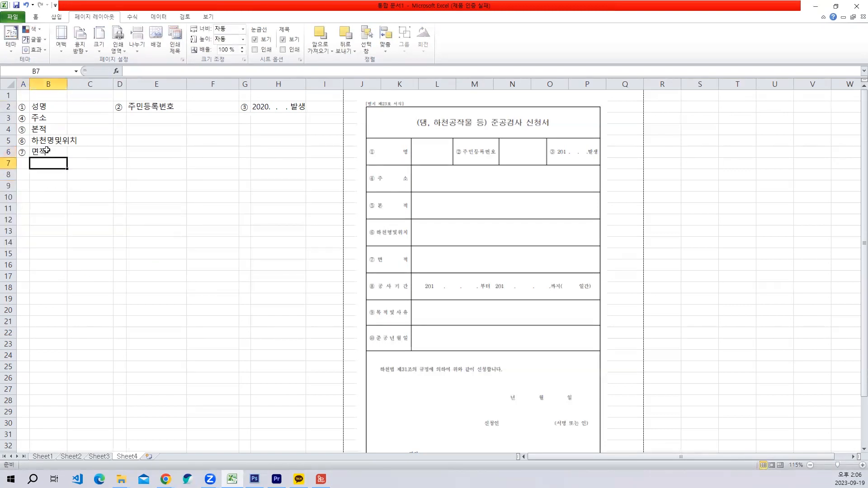
# - Enter the circled number ⑧ in A7 and the label 공사기간 in B7
pyautogui.click(23, 163)
pyautogui.write('ㅇ')
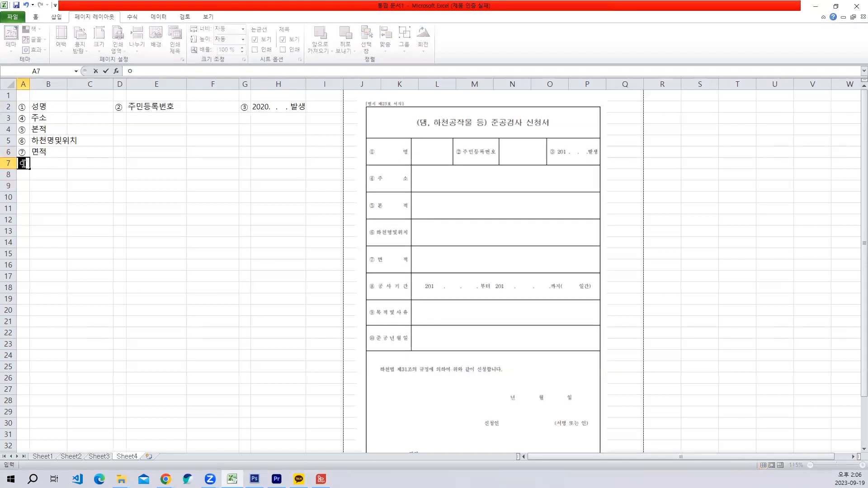
pyautogui.press('Hangul_Hanja')
pyautogui.click(55, 282)
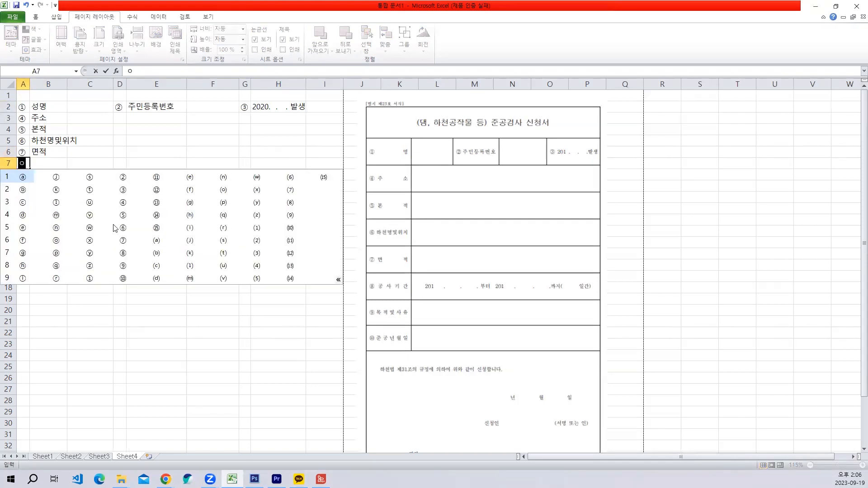
pyautogui.click(106, 236)
pyautogui.click(49, 166)
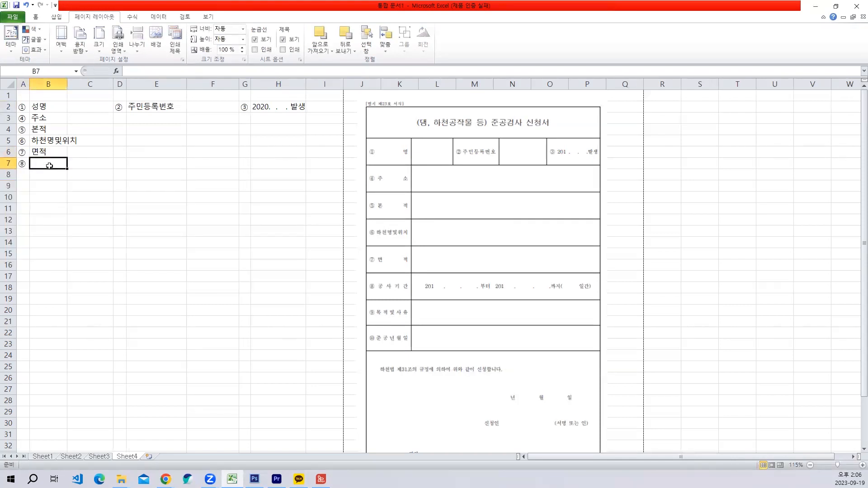
pyautogui.write('공사기간')
pyautogui.press('Return')
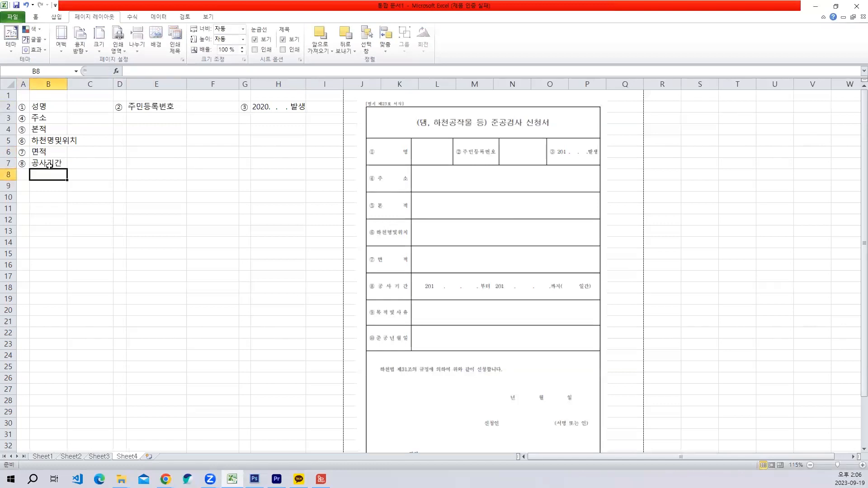
# - Enter the circled number ⑨ in A8 and the label 목적및사유 in B8
pyautogui.click(18, 174)
pyautogui.write('ㅇ')
pyautogui.press('Hangul_Hanja')
pyautogui.click(56, 292)
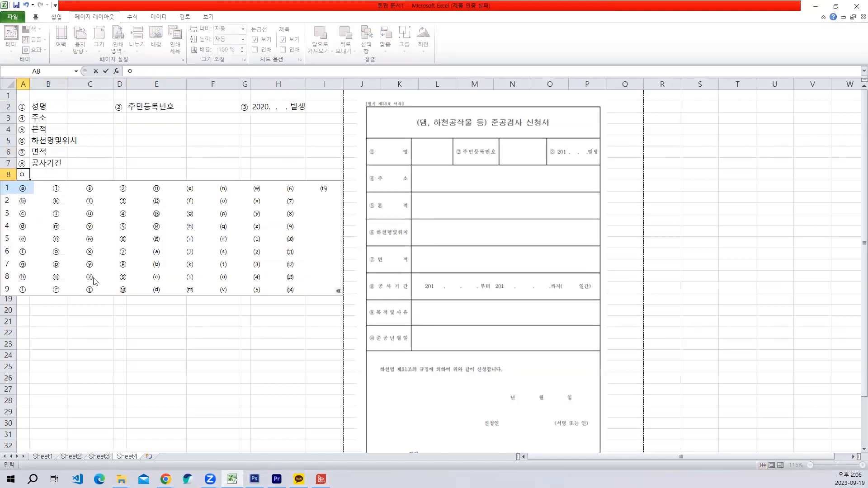
pyautogui.click(93, 280)
pyautogui.click(53, 177)
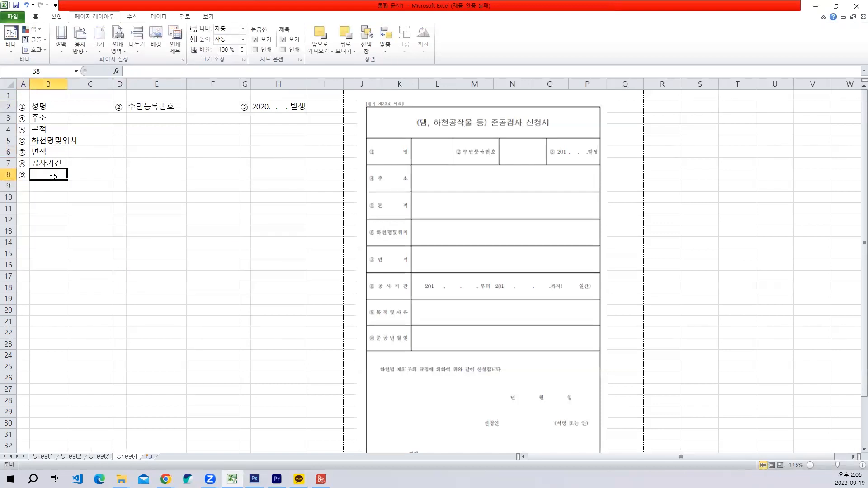
pyautogui.write('목적및ㅅ')
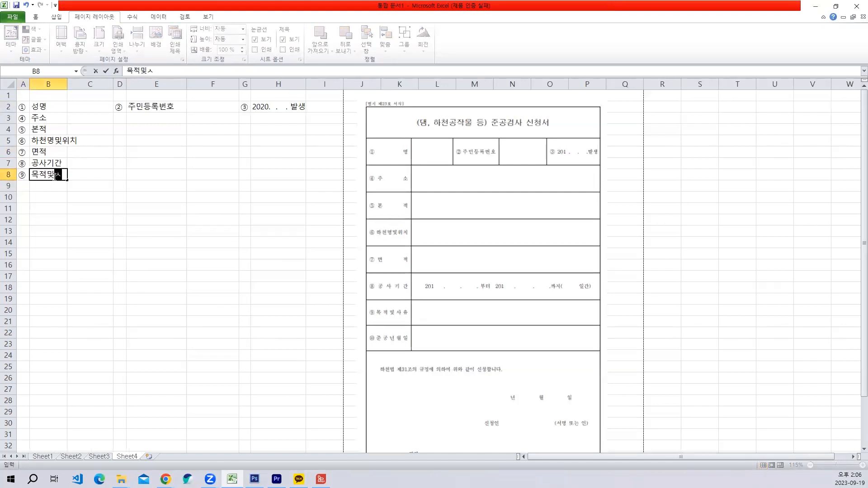
pyautogui.write('ㅏ유')
pyautogui.press('Return')
# - Enter ⑩ in A9 and 준공년월일 in B9, and widen column B to fit its longest label
pyautogui.click(25, 185)
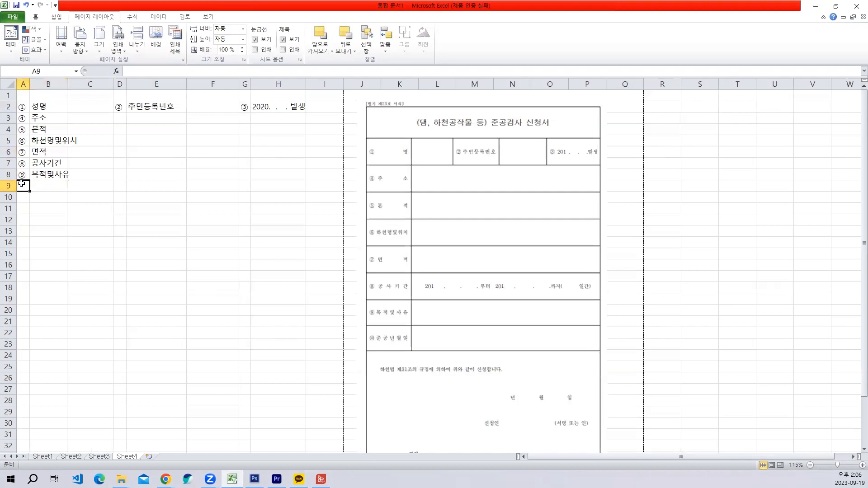
pyautogui.write('ㅇ')
pyautogui.press('Hangul_Hanja')
pyautogui.click(55, 302)
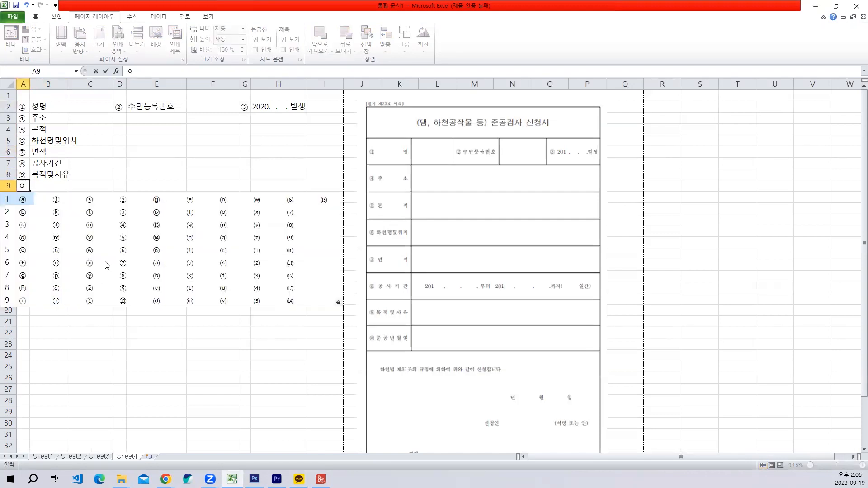
pyautogui.click(126, 302)
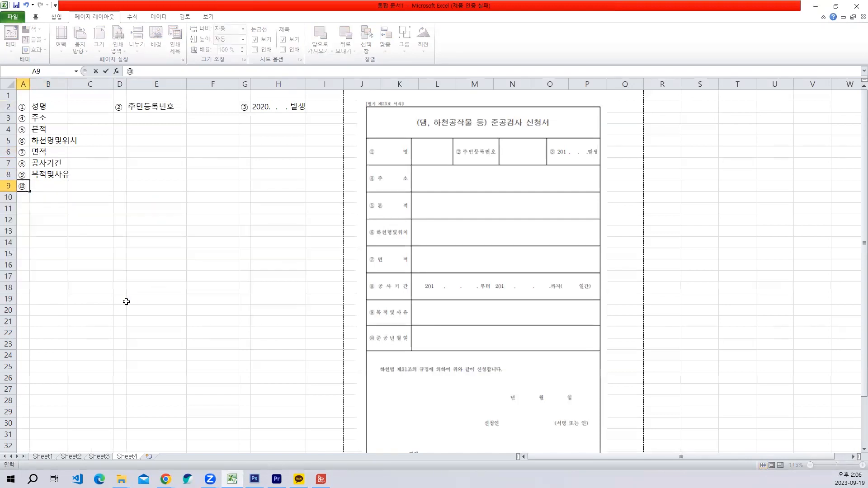
pyautogui.click(51, 185)
pyautogui.write('준')
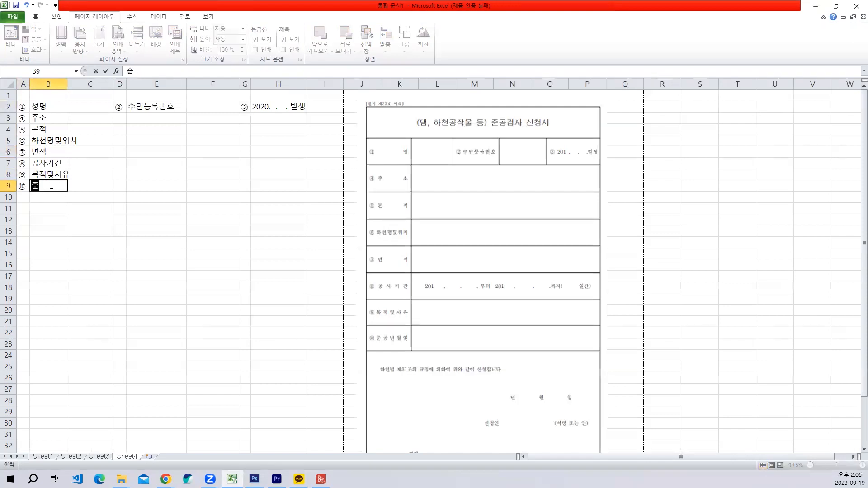
pyautogui.write('경년ㅇ')
pyautogui.write('일')
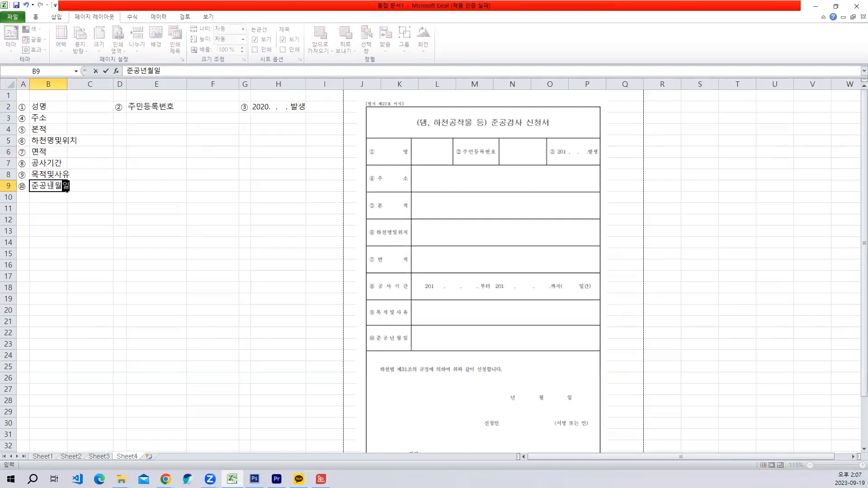
pyautogui.press('Return')
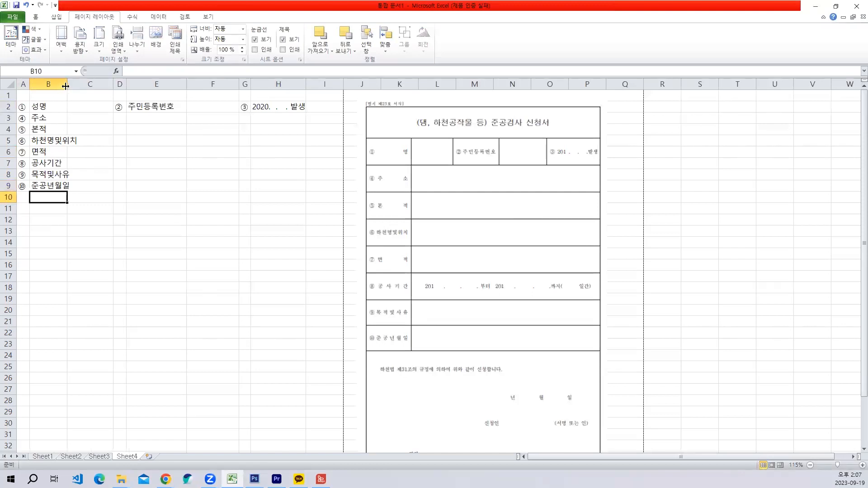
pyautogui.moveTo(66, 86); pyautogui.dragTo(81, 86)
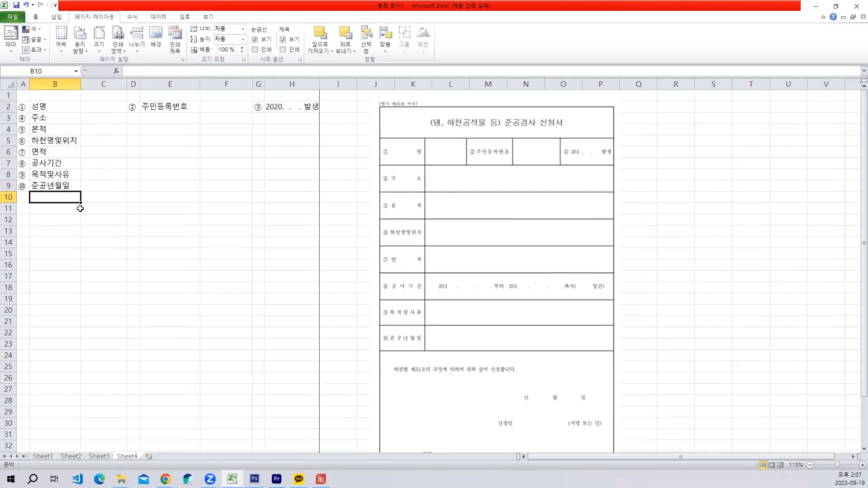
pyautogui.click(39, 218)
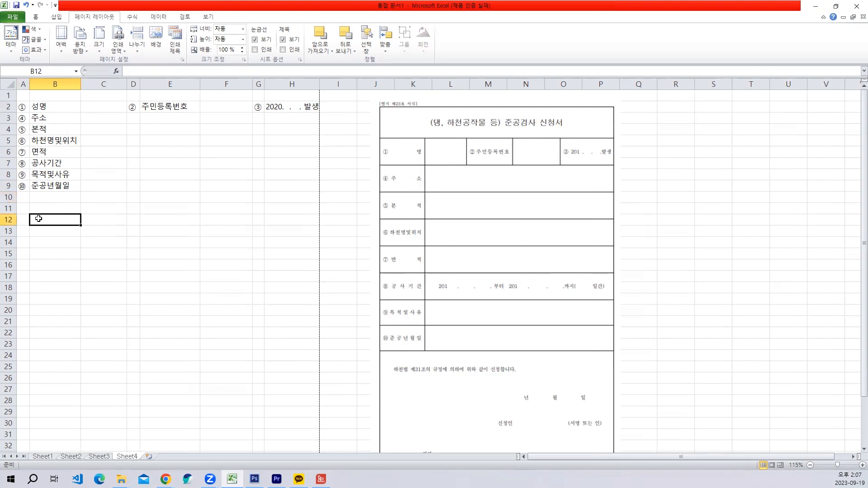
pyautogui.write('하천')
pyautogui.press('Escape')
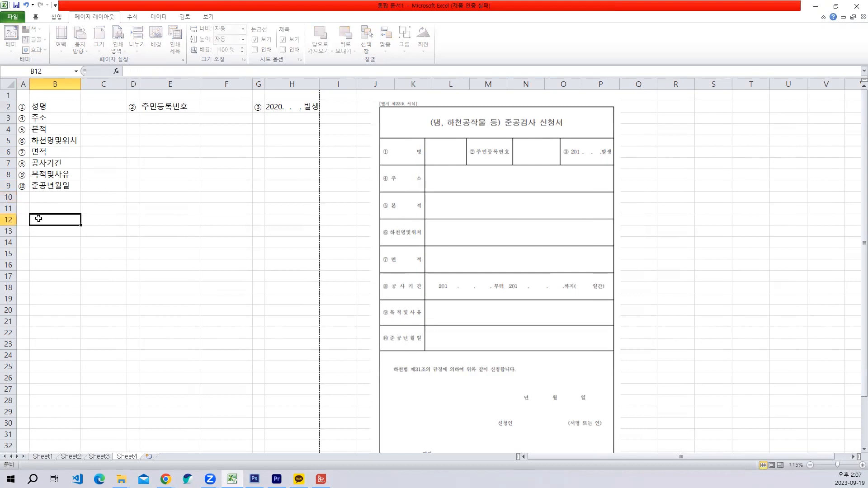
# - Enter the application statement 하천법 제31조의 규정에 의하여 위와 같이 신청합니다. in B11
pyautogui.press('Up')
pyautogui.write('하천번')
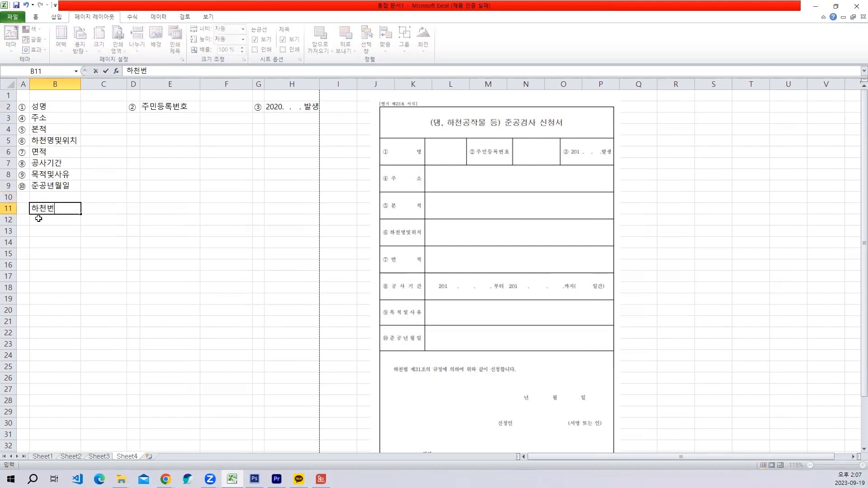
pyautogui.press('BackSpace')
pyautogui.write('ㅂ')
pyautogui.write(' 제 ')
pyautogui.write('31조')
pyautogui.write('의 규정에 의하여')
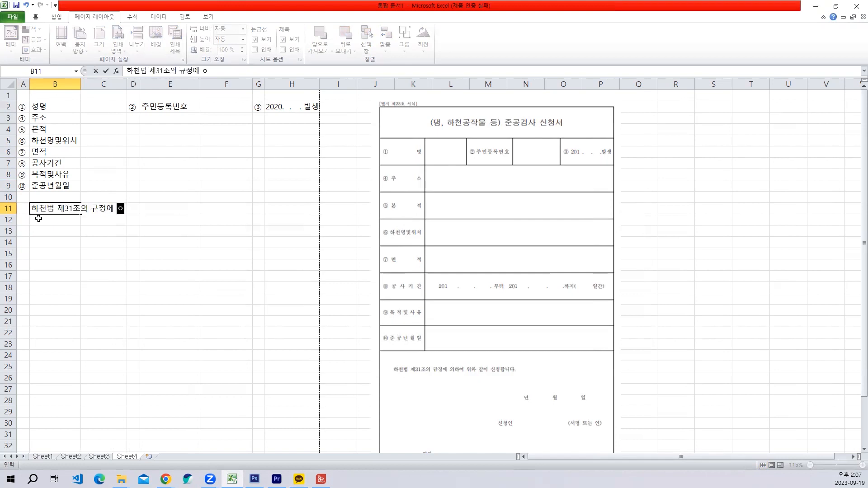
pyautogui.write(' 위와')
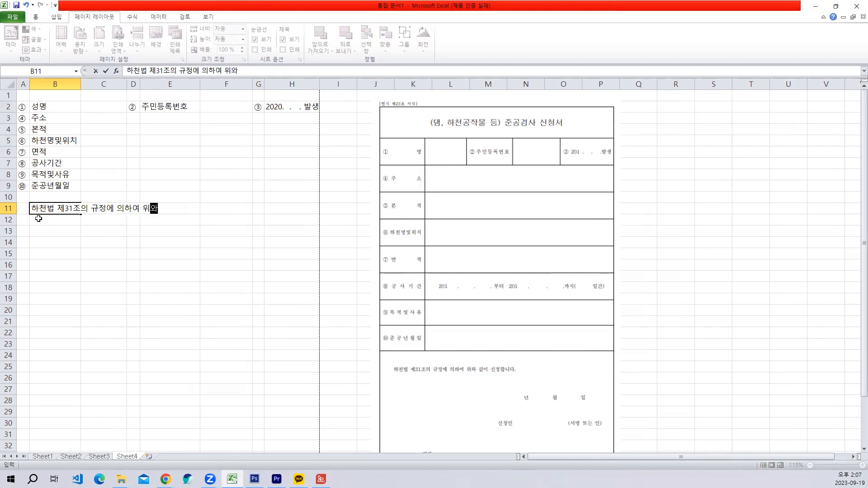
pyautogui.write(' 가같이 ㅅ청합니이ㅏ')
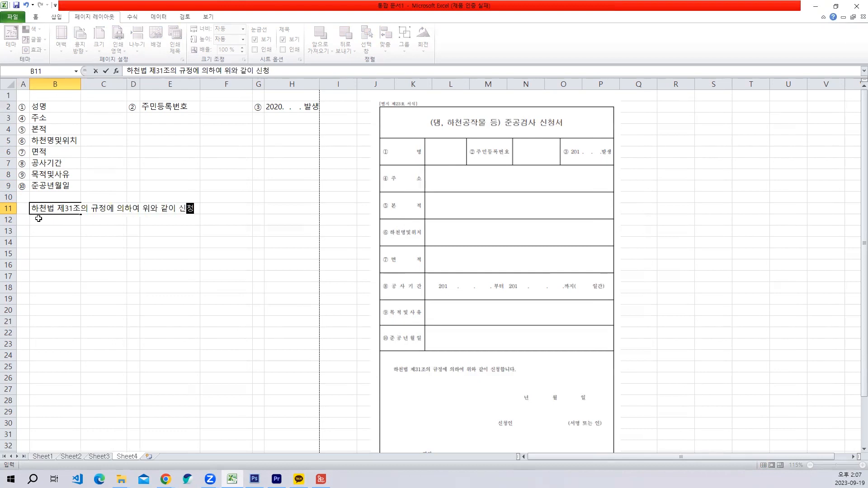
pyautogui.press('BackSpace')
pyautogui.press('BackSpace')
pyautogui.press('BackSpace')
pyautogui.write('니이')
pyautogui.press('BackSpace')
pyautogui.press('BackSpace')
pyautogui.press('BackSpace')
pyautogui.write('ㄴㅣ다.')
pyautogui.press('Return')
# - Enter the date labels 년 in E17, 월 in F17 and 일 in G17
pyautogui.click(158, 275)
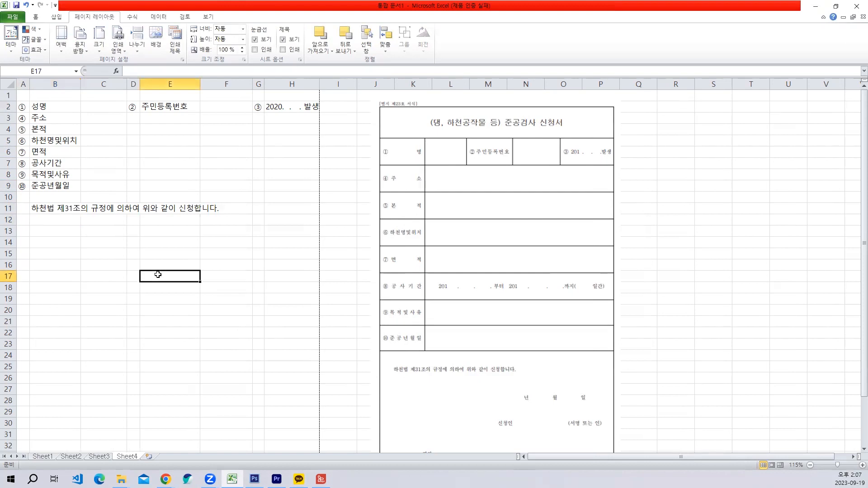
pyautogui.write('녀ㄴ')
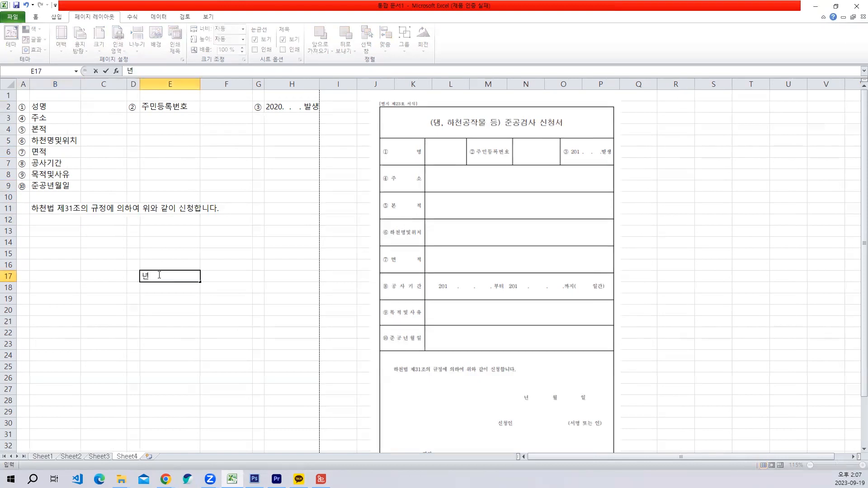
pyautogui.press('Tab')
pyautogui.write('월')
pyautogui.press('Tab')
pyautogui.write('ㅇ')
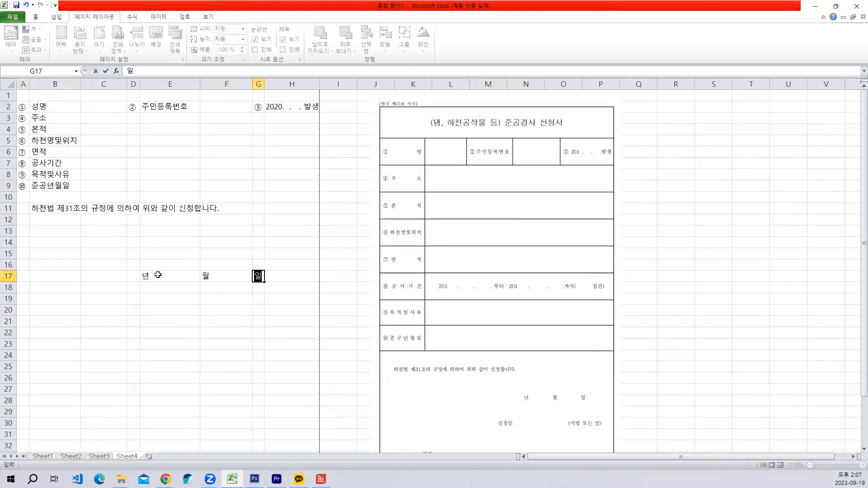
pyautogui.write('ㅣㄹ')
# - Enter the applicant label 신청인 in E20
pyautogui.click(159, 303)
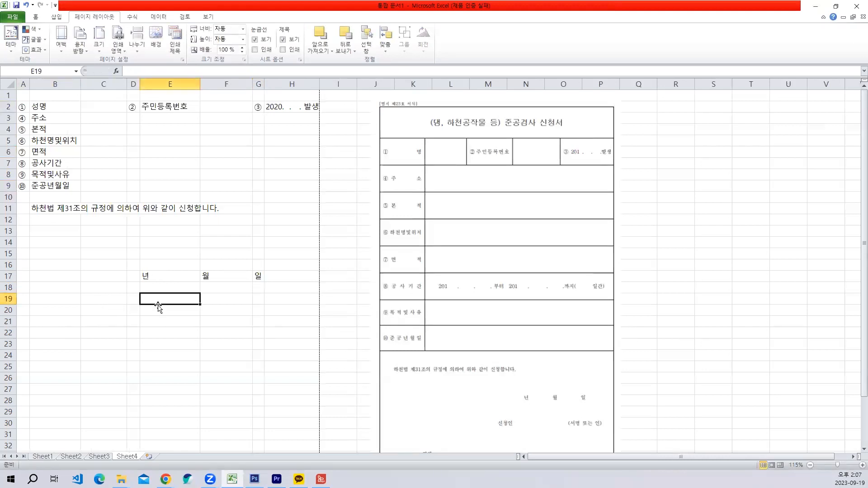
pyautogui.click(159, 307)
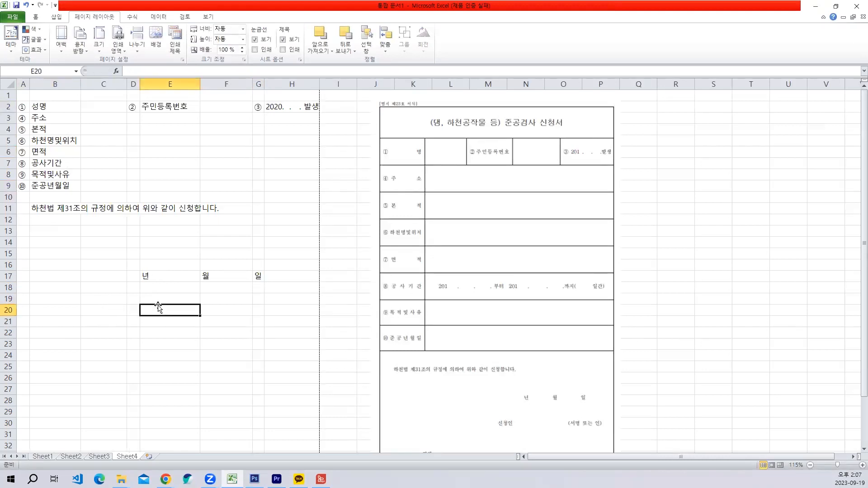
pyautogui.write('신청인')
pyautogui.press('Return')
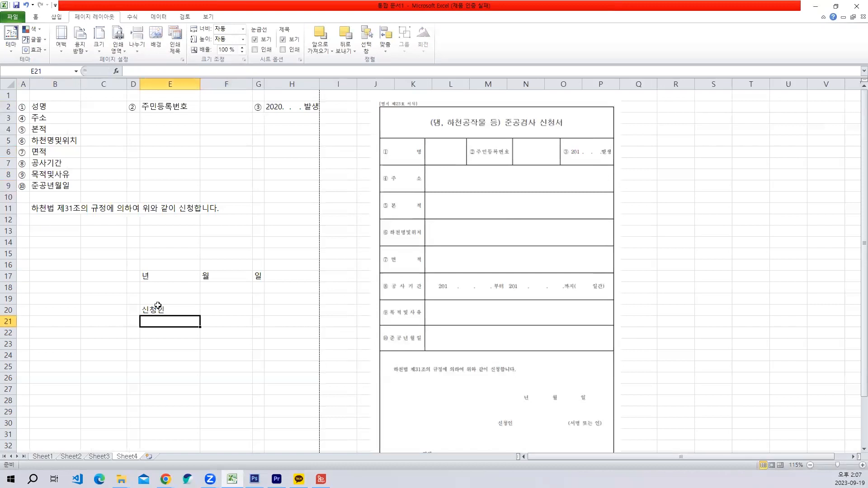
# - Enter the signature note (서명 또는 인) in G21
pyautogui.moveTo(256, 322); pyautogui.dragTo(273, 321)
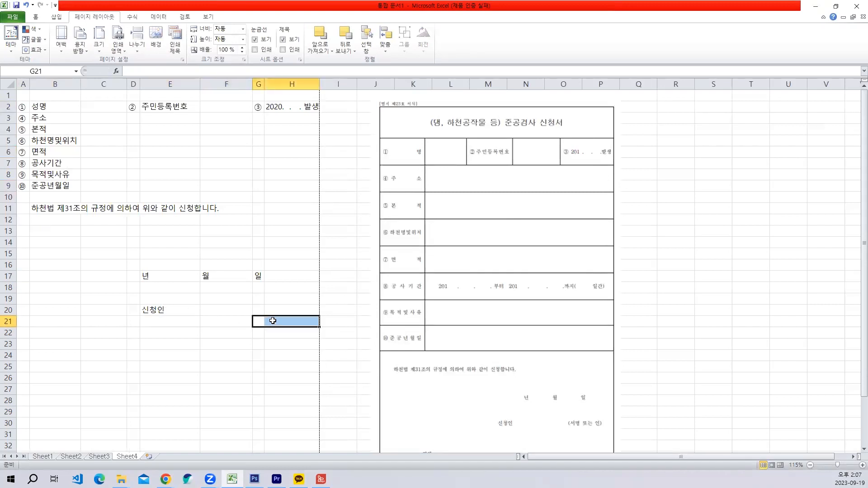
pyautogui.write('(서')
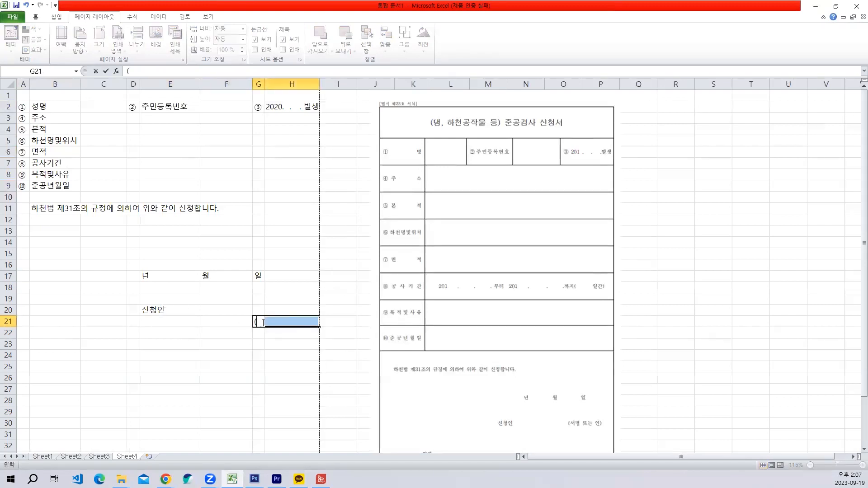
pyautogui.write('명 또는 인')
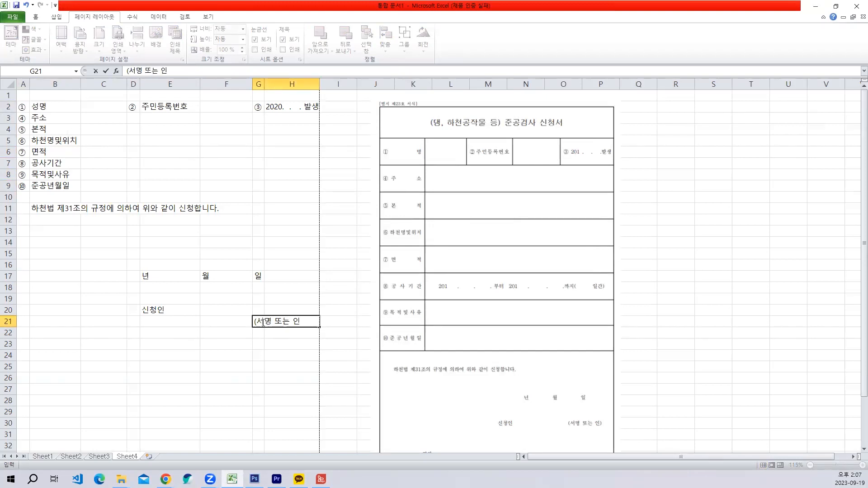
pyautogui.write(')')
pyautogui.press('Return')
# - Apply all borders to the numbered label table in A2:H9
pyautogui.click(80, 196)
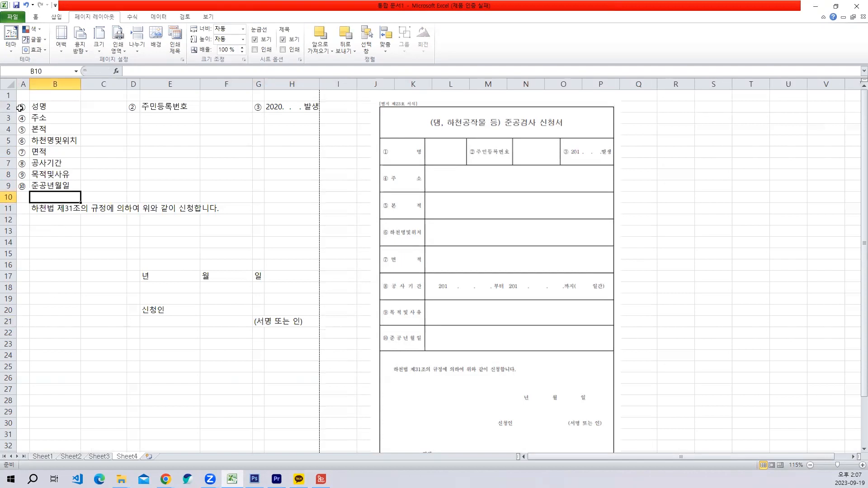
pyautogui.moveTo(20, 107); pyautogui.dragTo(287, 190)
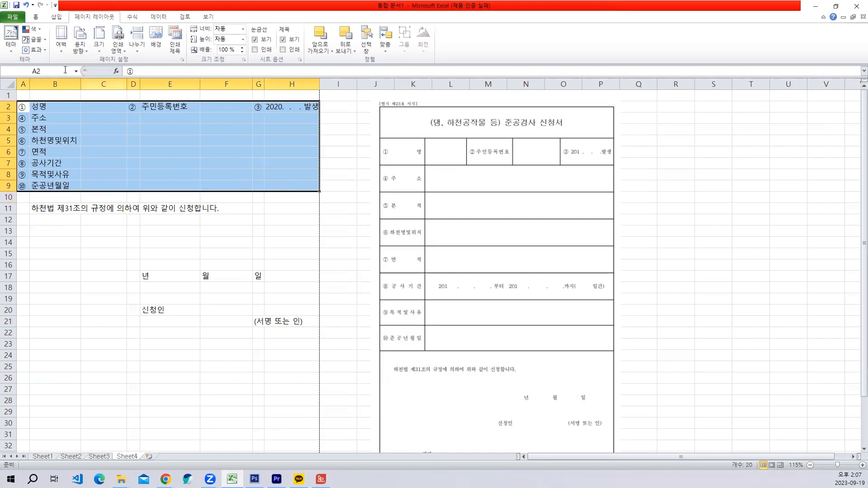
pyautogui.click(35, 18)
pyautogui.click(118, 47)
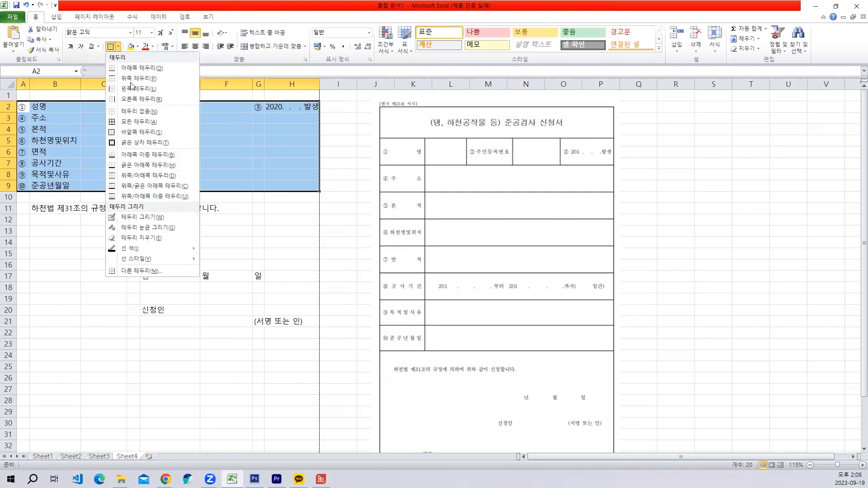
pyautogui.click(128, 125)
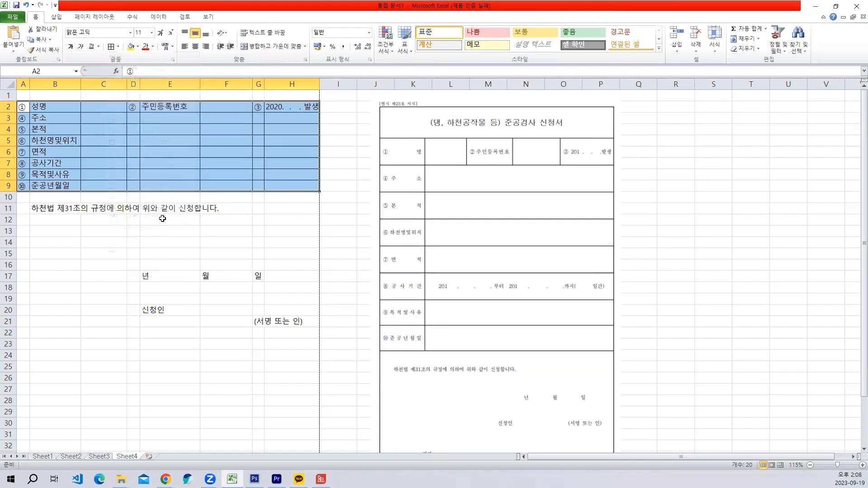
pyautogui.click(201, 164)
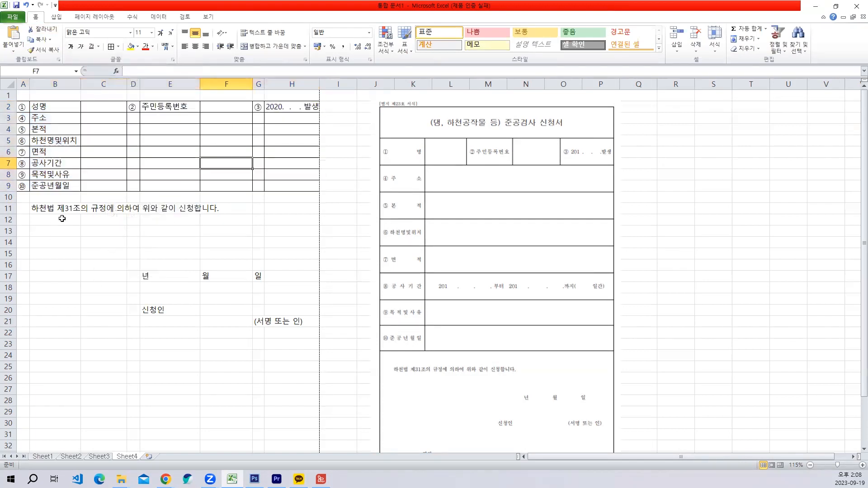
pyautogui.moveTo(11, 197); pyautogui.dragTo(192, 291)
pyautogui.click(207, 266)
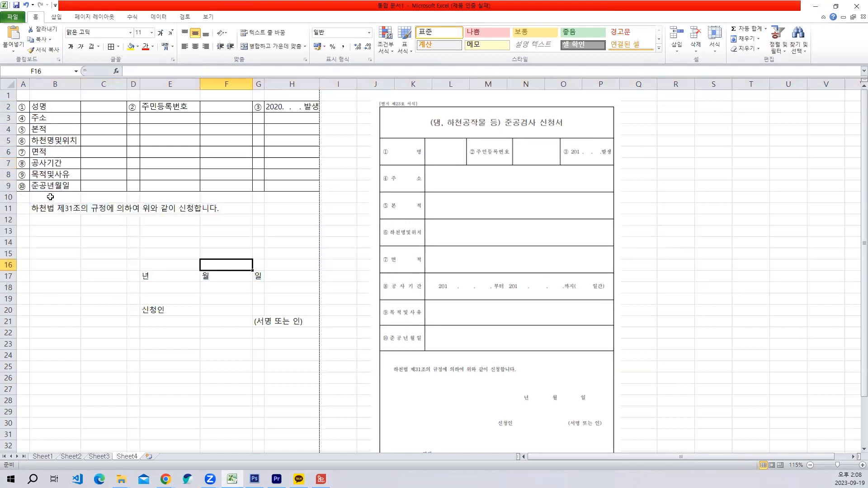
pyautogui.click(22, 195)
pyautogui.moveTo(138, 237); pyautogui.dragTo(295, 339)
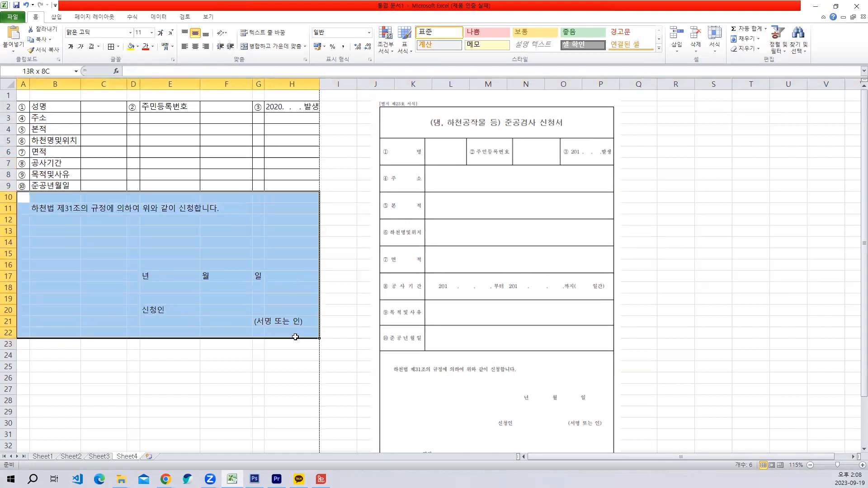
pyautogui.scroll(-2, 541, 366)
pyautogui.scroll(1, 252, 287)
pyautogui.click(171, 287)
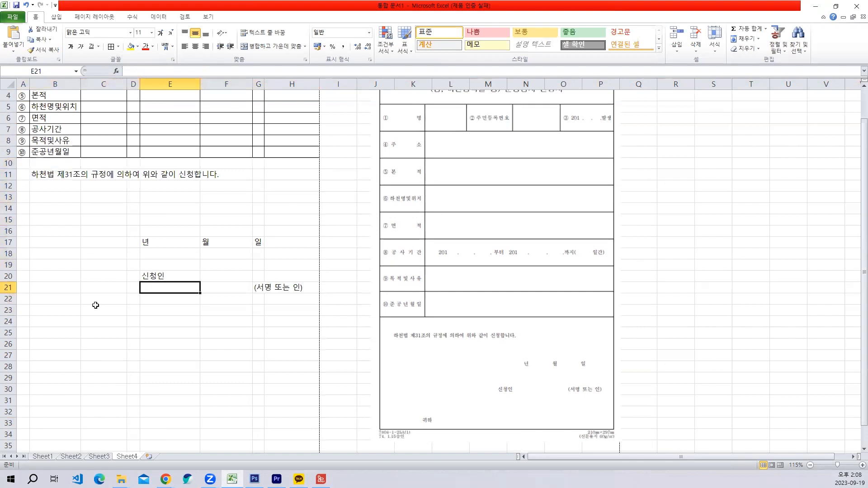
# - Enter the recipient label 귀하 in C23
pyautogui.click(85, 310)
pyautogui.write('ㄱ')
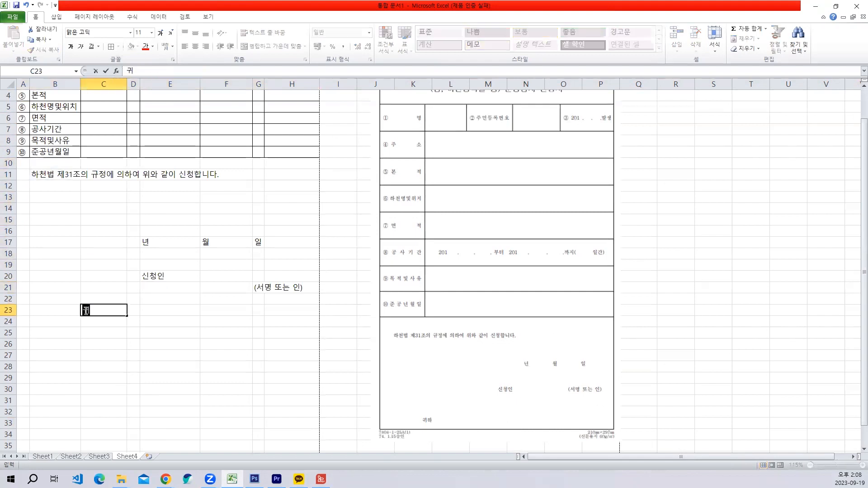
pyautogui.write('하')
pyautogui.press('Return')
# - Apply an outside border around the statement and signature area A10:H25
pyautogui.moveTo(20, 164); pyautogui.dragTo(312, 327)
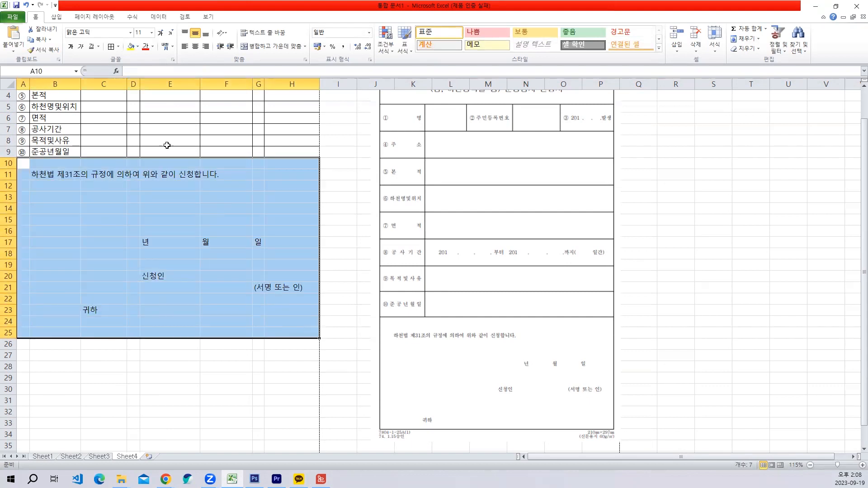
pyautogui.click(118, 46)
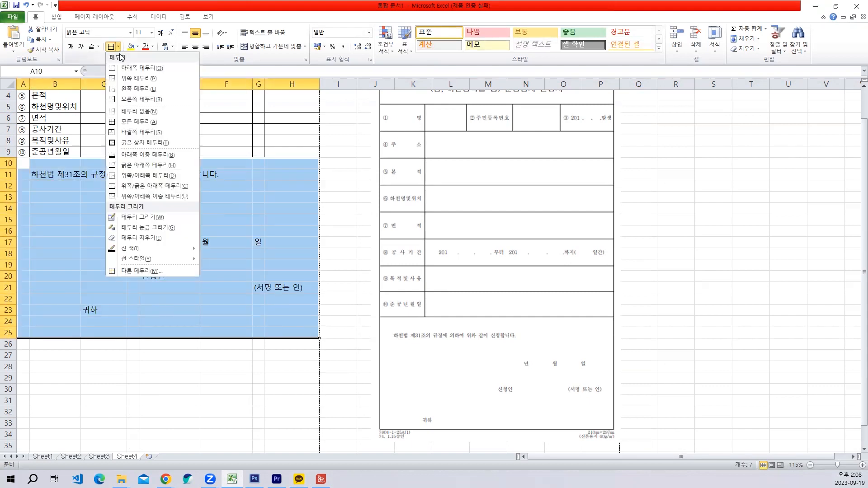
pyautogui.click(143, 133)
pyautogui.click(185, 253)
pyautogui.scroll(1, 181, 286)
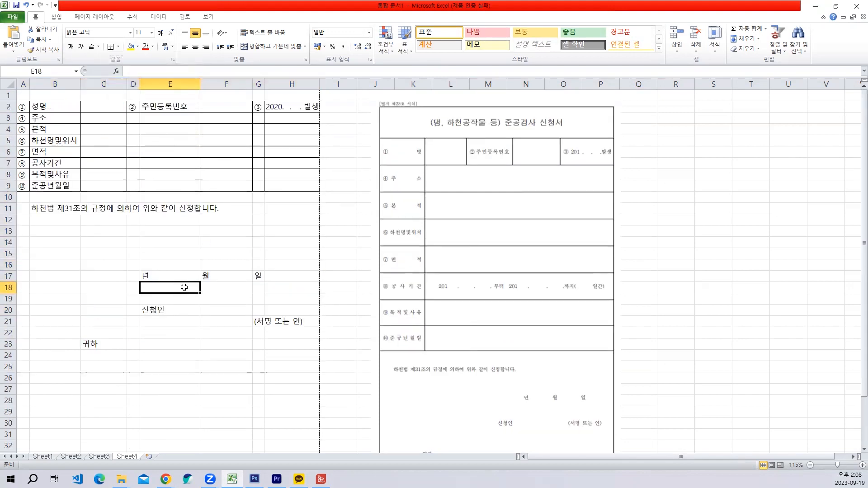
pyautogui.scroll(-4, 184, 289)
pyautogui.scroll(4, 184, 287)
# - Merge and center A1:H1 as the title row and apply all borders to it
pyautogui.moveTo(21, 92); pyautogui.dragTo(294, 94)
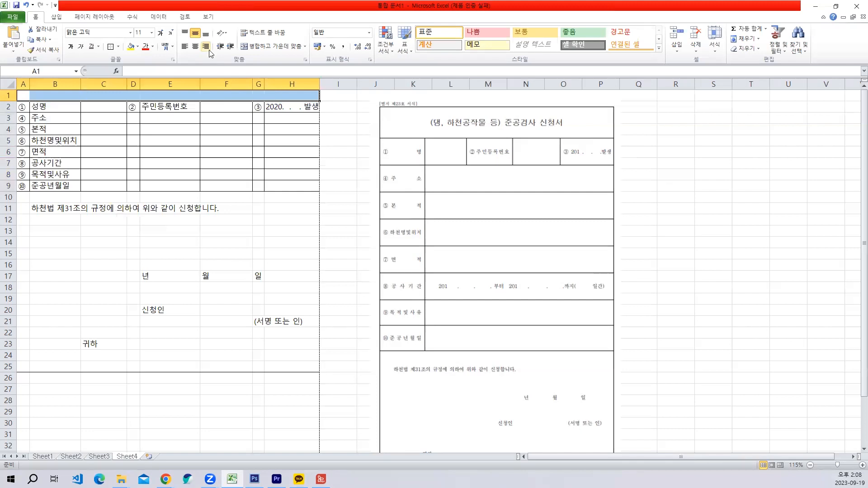
pyautogui.click(260, 47)
pyautogui.click(161, 209)
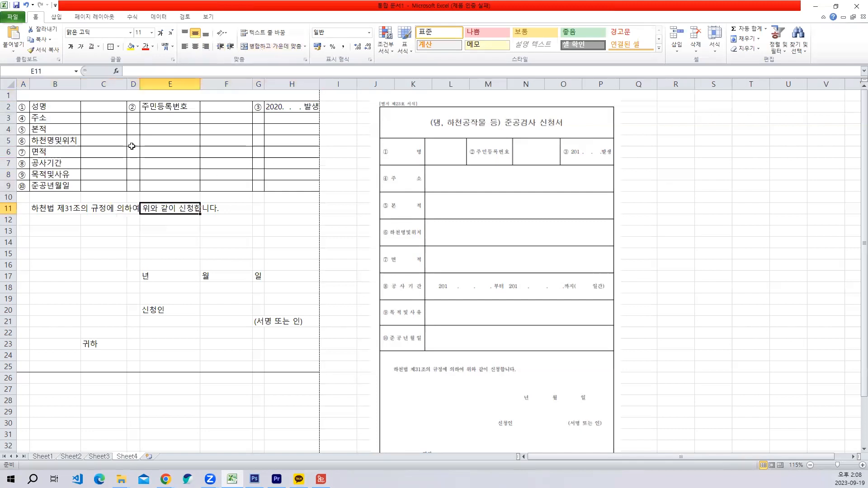
pyautogui.click(111, 95)
pyautogui.write('대')
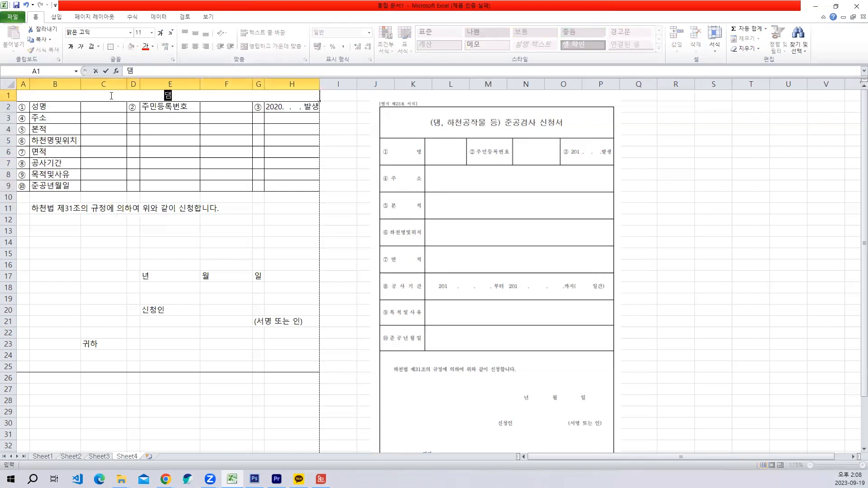
pyautogui.press('Escape')
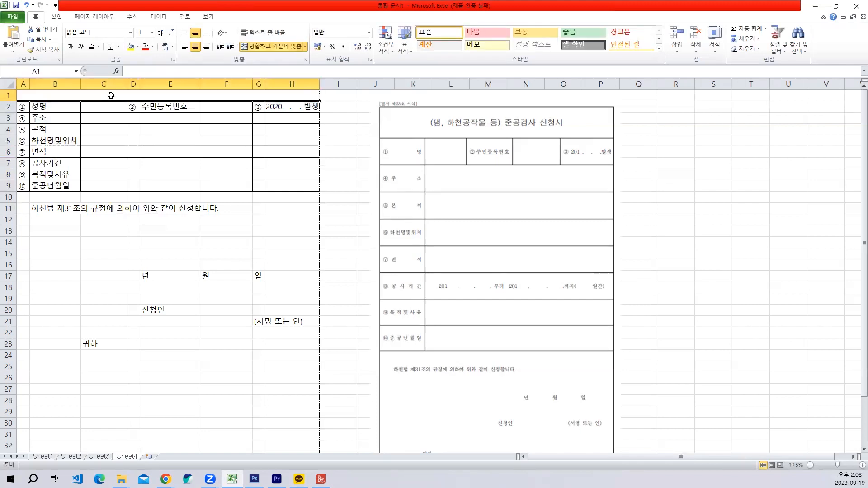
pyautogui.click(118, 47)
pyautogui.click(128, 120)
pyautogui.click(57, 84)
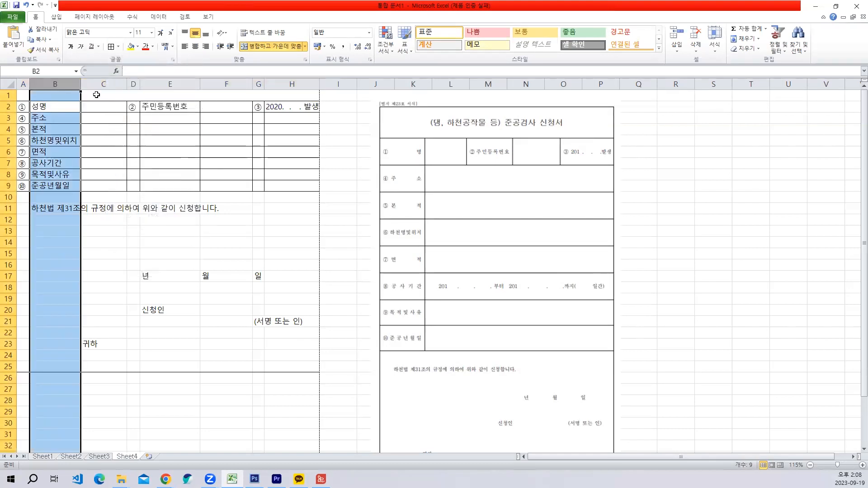
# - Enter the form title (댐, 하천공작 등) 중공검사 신청서 in the merged cell A1
pyautogui.click(96, 94)
pyautogui.doubleClick(96, 95)
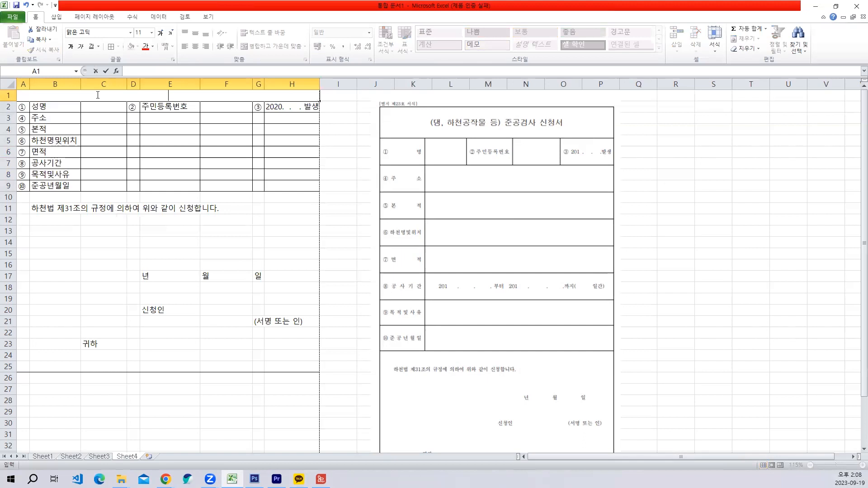
pyautogui.write('(댐')
pyautogui.write(', 하처')
pyautogui.write('공작 ')
pyautogui.write('등')
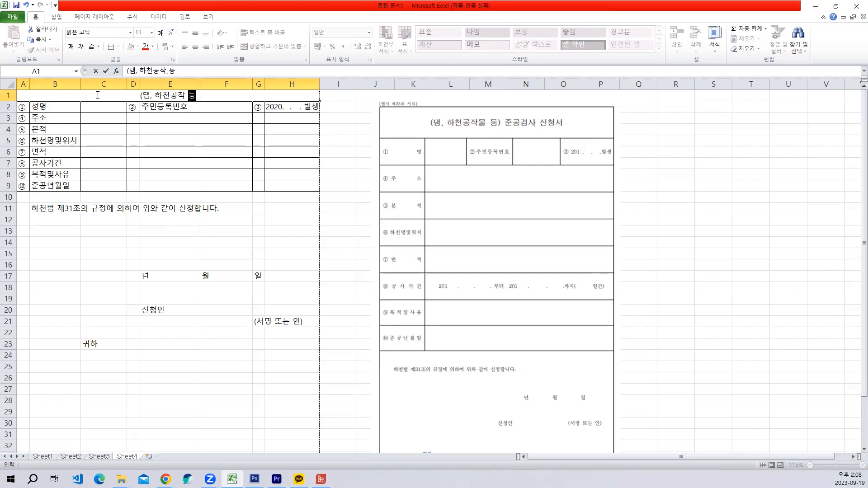
pyautogui.write(') 중공')
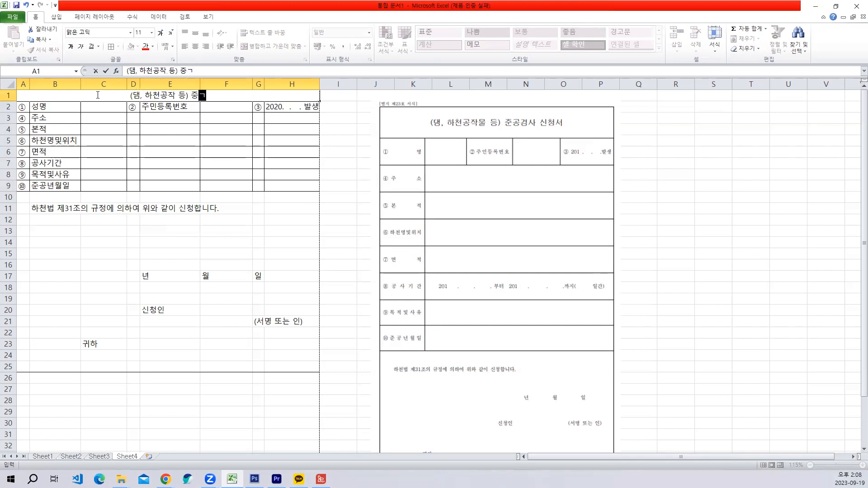
pyautogui.write('검사 신청서')
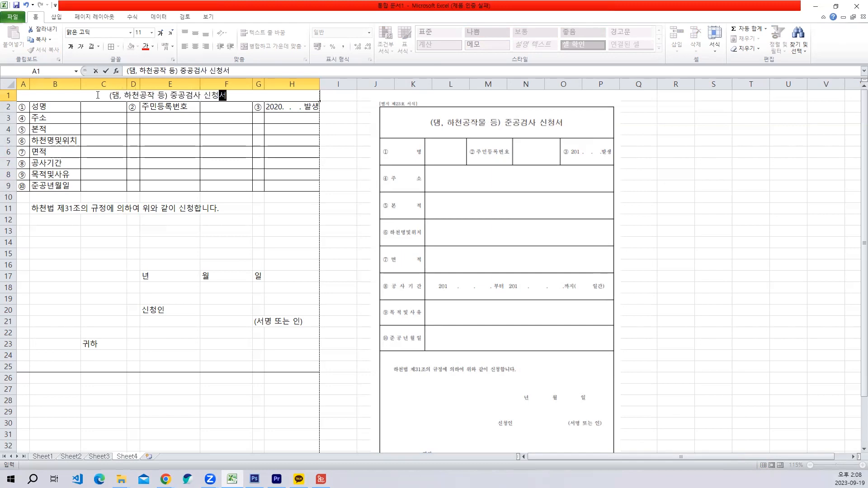
pyautogui.press('Return')
pyautogui.scroll(-3, 172, 280)
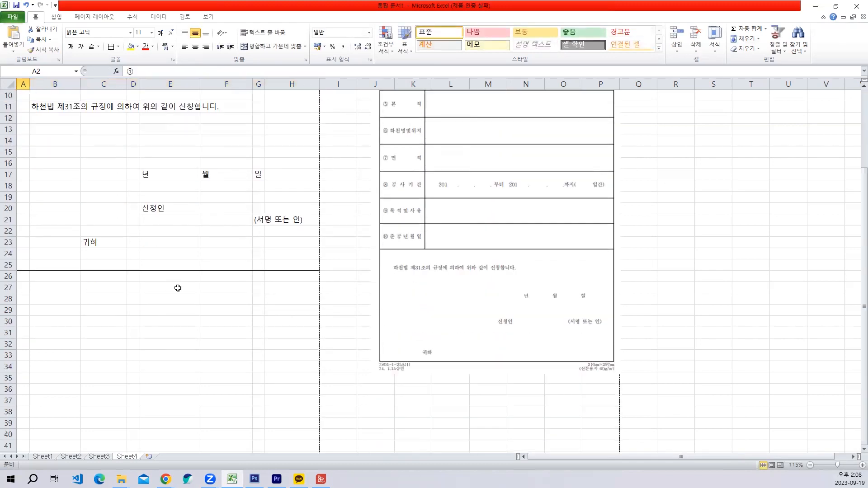
pyautogui.scroll(3, 172, 281)
pyautogui.click(170, 137)
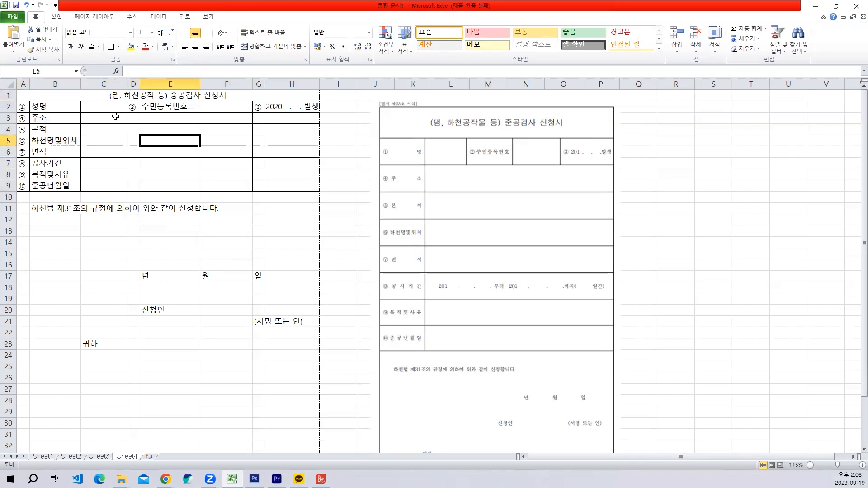
pyautogui.click(115, 117)
pyautogui.click(169, 161)
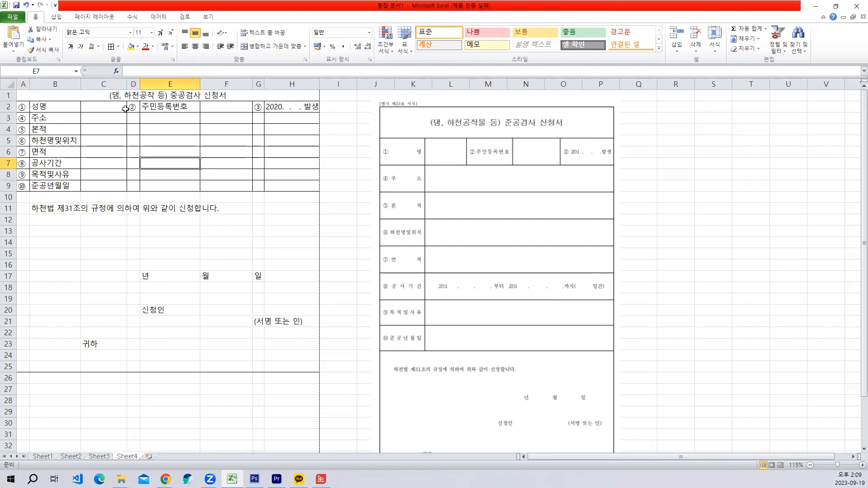
pyautogui.click(107, 98)
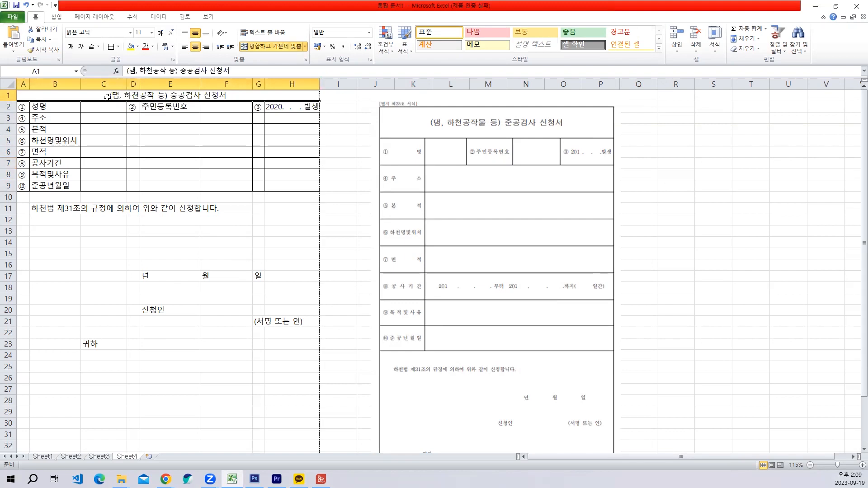
pyautogui.click(121, 183)
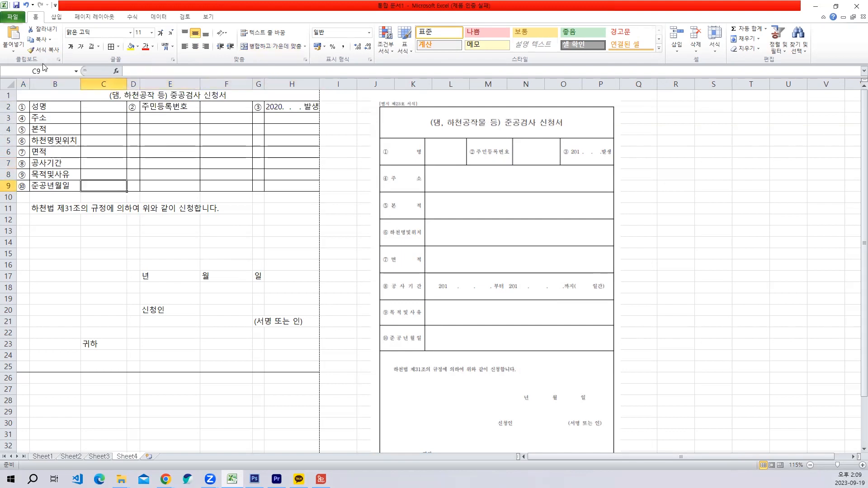
# - Insert blank cells above the merged title in row 1, shifting the existing form cells down
pyautogui.click(81, 99)
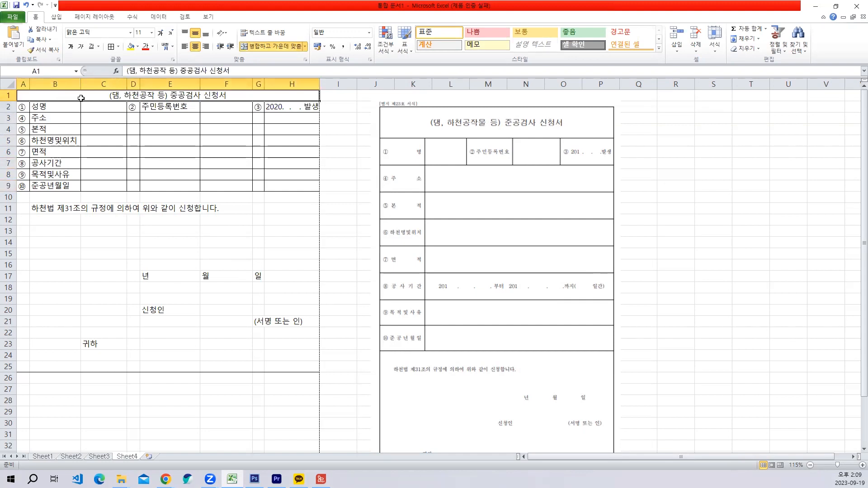
pyautogui.rightClick(81, 99)
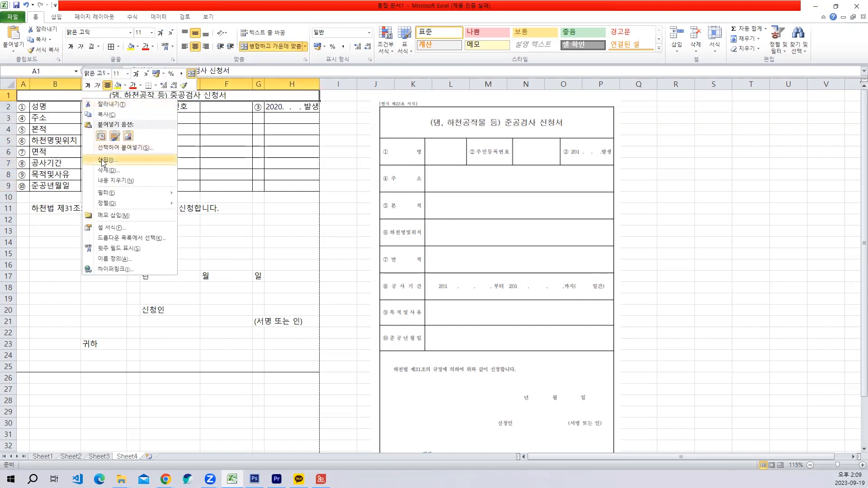
pyautogui.press('Escape')
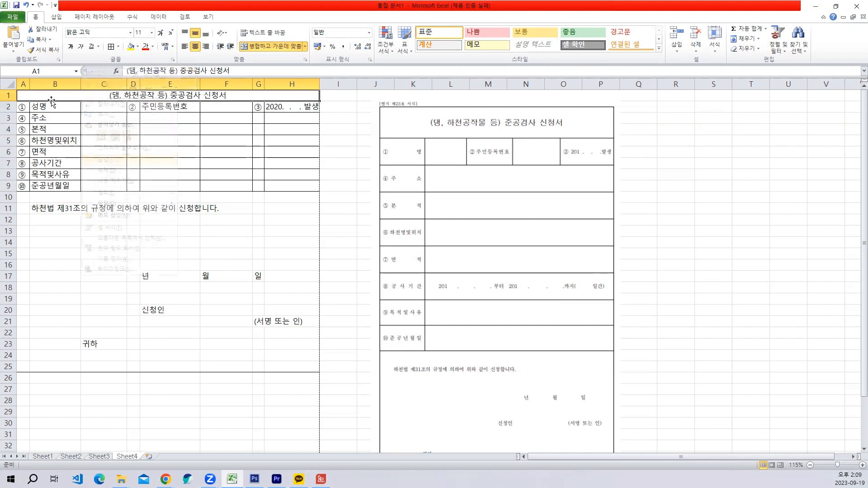
pyautogui.rightClick(52, 96)
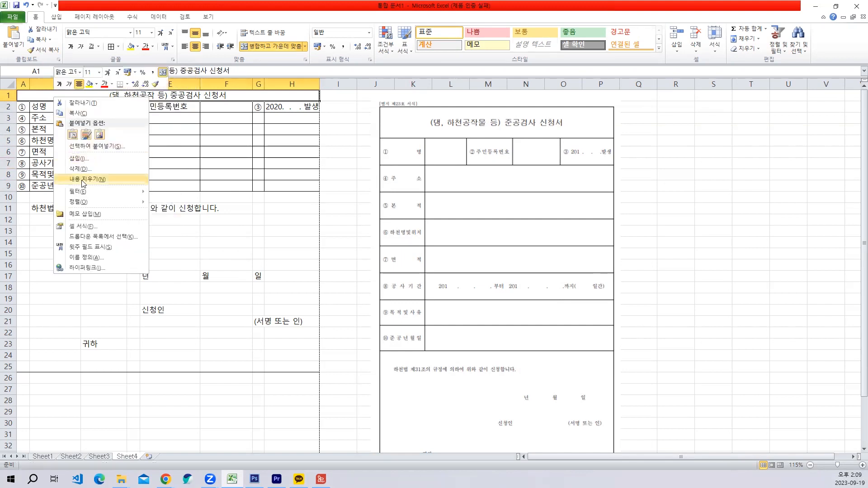
pyautogui.click(84, 159)
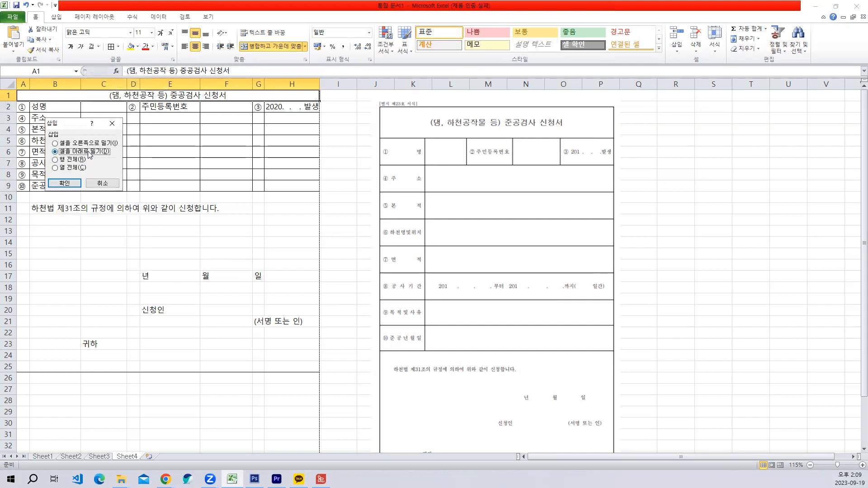
pyautogui.click(64, 183)
pyautogui.click(136, 222)
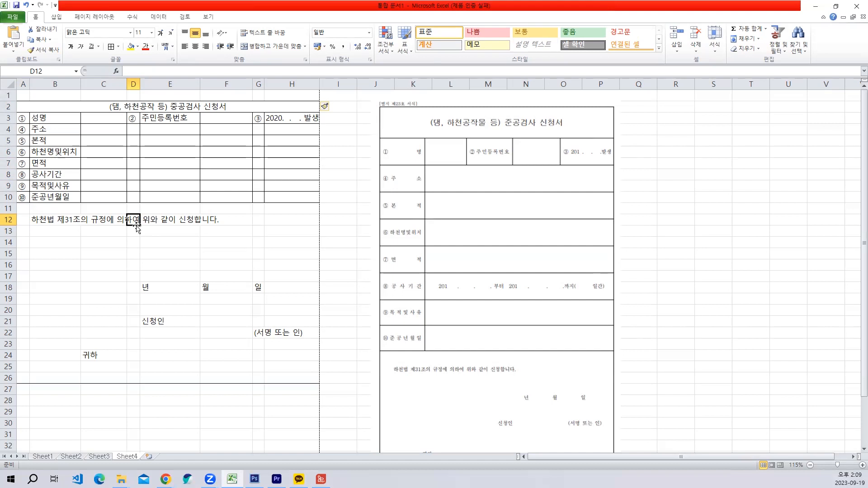
pyautogui.moveTo(23, 95); pyautogui.dragTo(267, 95)
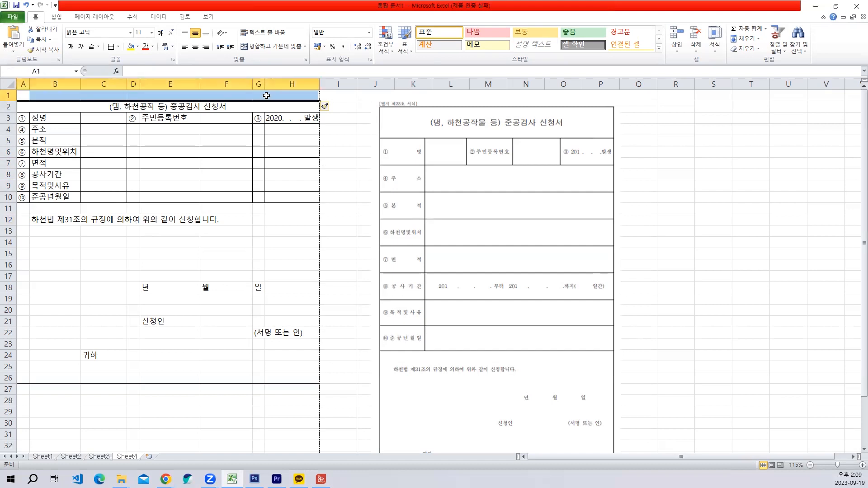
pyautogui.rightClick(267, 96)
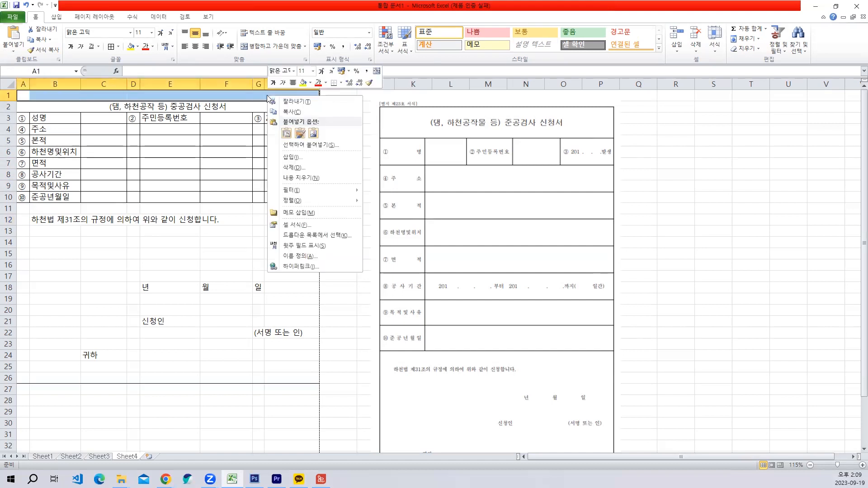
pyautogui.click(292, 160)
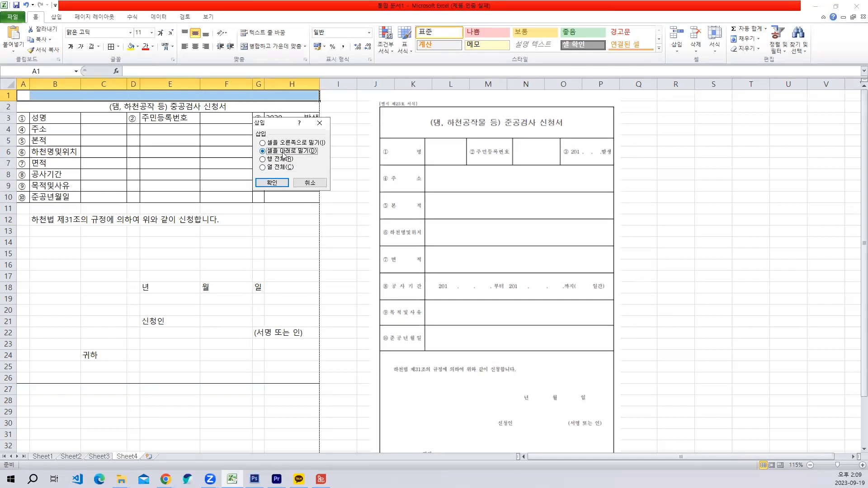
pyautogui.click(311, 185)
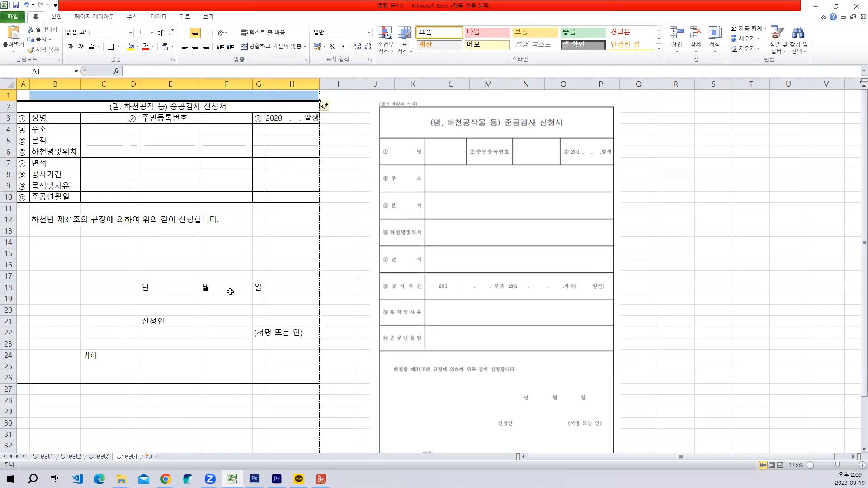
# - Examine the form's overall length and layout against the reference form beside it
pyautogui.click(216, 288)
pyautogui.scroll(-1, 211, 278)
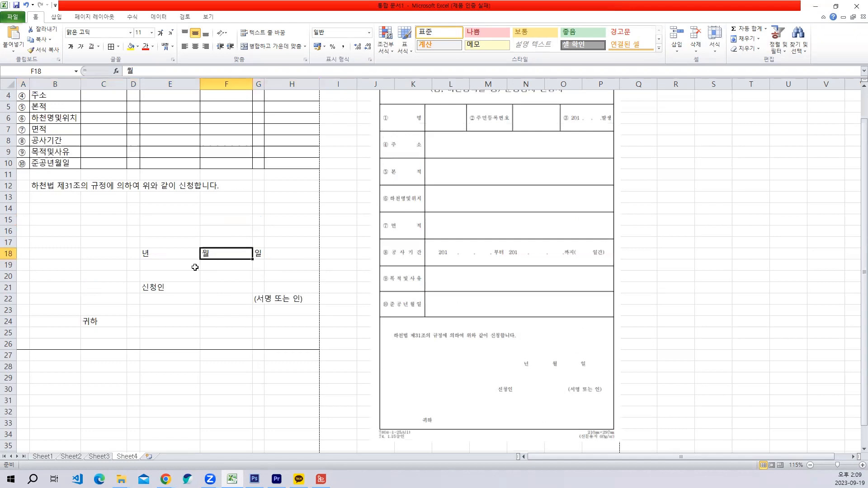
pyautogui.scroll(1, 150, 273)
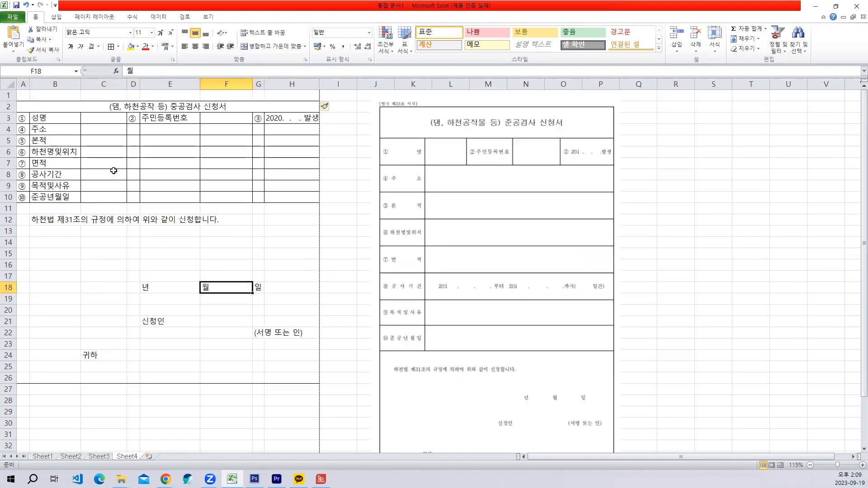
pyautogui.click(215, 250)
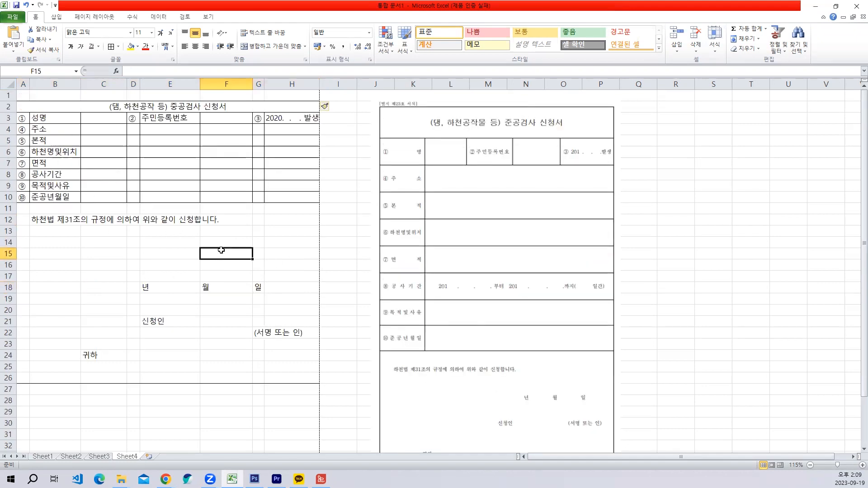
pyautogui.scroll(-1, 209, 248)
pyautogui.scroll(1, 208, 243)
pyautogui.scroll(-4, 212, 243)
pyautogui.scroll(4, 213, 242)
# - Set the row height of the whole form, A2:H26, to 25
pyautogui.moveTo(28, 110); pyautogui.dragTo(251, 378)
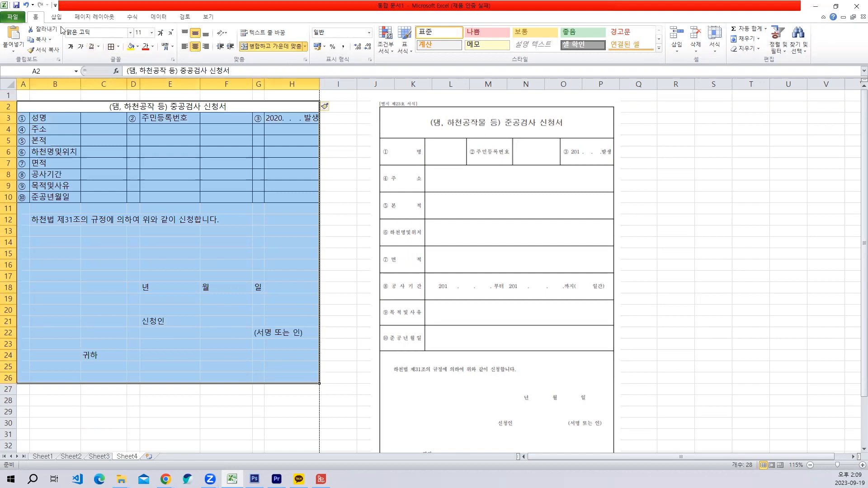
pyautogui.click(715, 46)
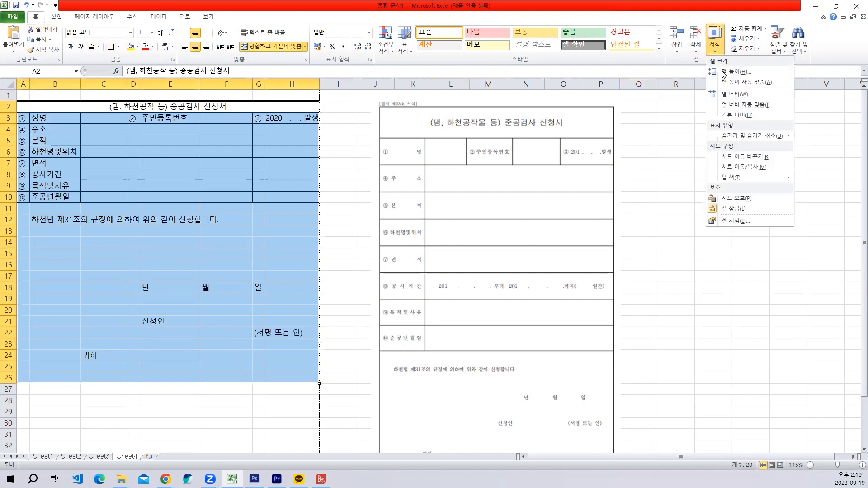
pyautogui.click(735, 72)
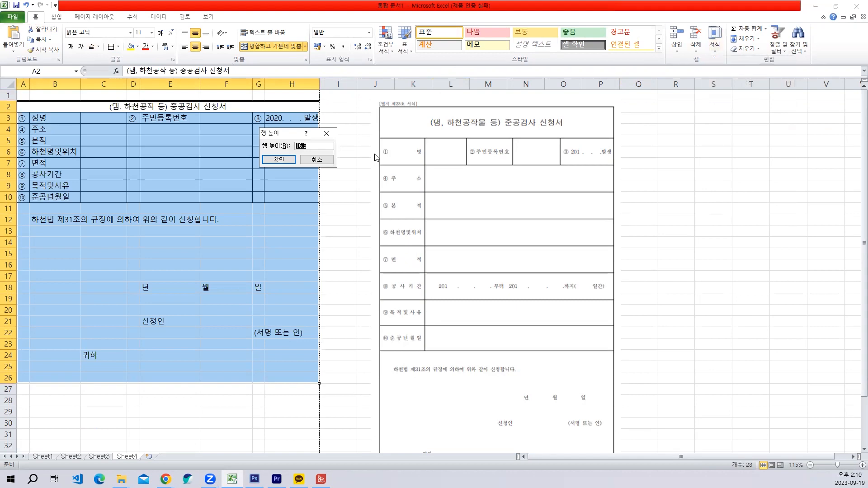
pyautogui.write('25')
pyautogui.press('Return')
pyautogui.scroll(-3, 382, 164)
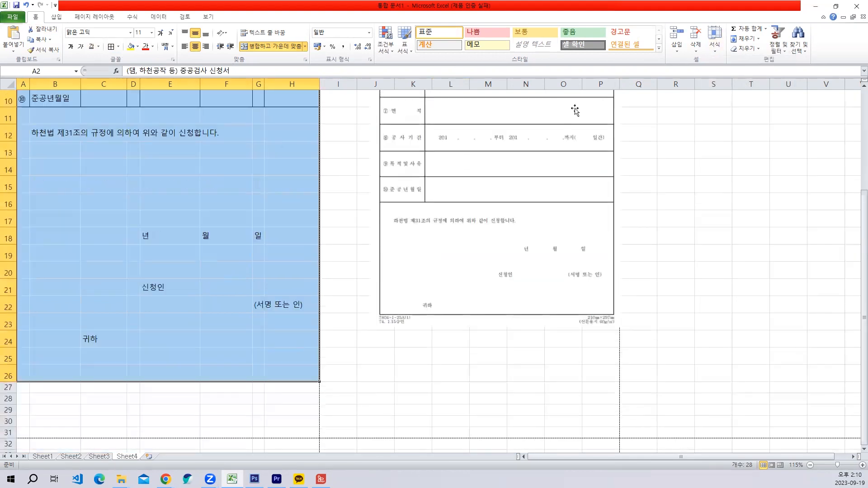
# - Increase the row height of form rows 2 to 26 to 27 and check the form's length
pyautogui.click(715, 45)
pyautogui.scroll(3, 724, 72)
pyautogui.click(715, 72)
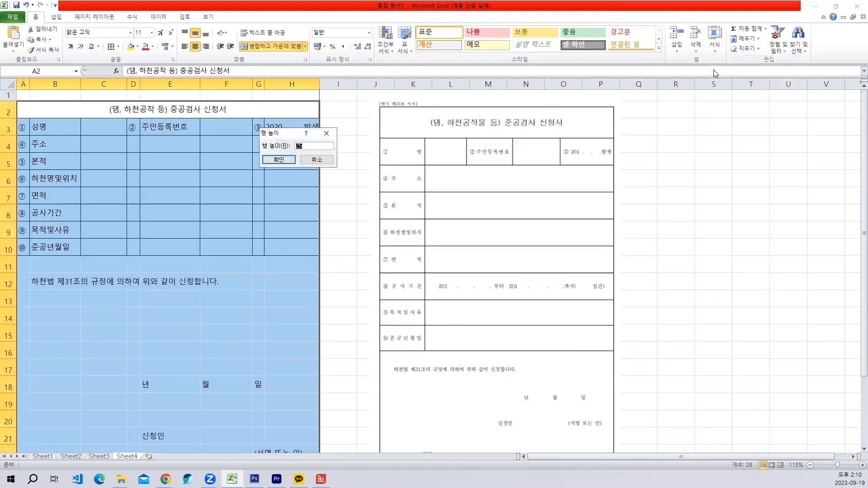
pyautogui.press('Return')
pyautogui.scroll(-4, 533, 178)
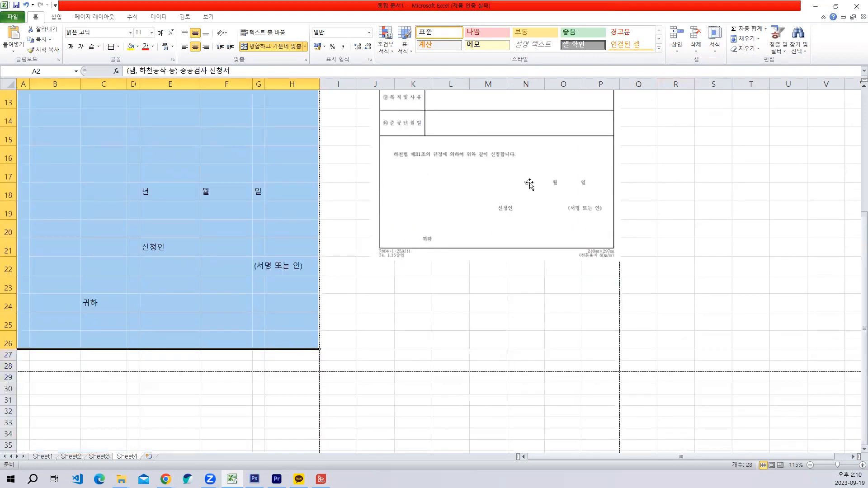
pyautogui.scroll(2, 527, 184)
# - Try a row height of 28 for form rows 2 to 26
pyautogui.click(715, 45)
pyautogui.scroll(2, 720, 70)
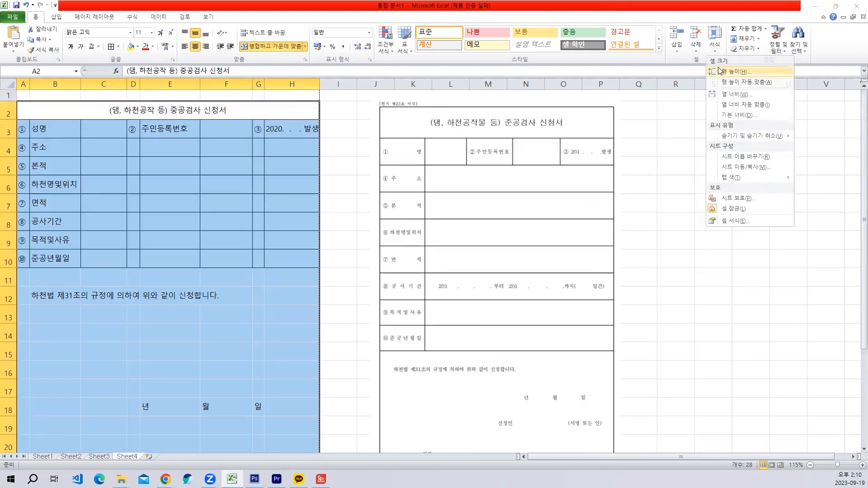
pyautogui.click(719, 71)
pyautogui.write('28')
pyautogui.press('Return')
pyautogui.scroll(-4, 414, 220)
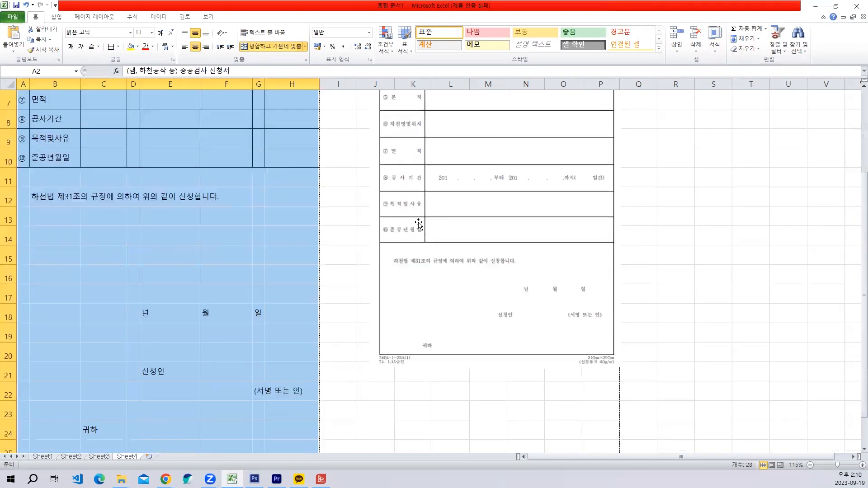
pyautogui.scroll(2, 288, 249)
# - Check the form's length against the page and undo the last row height change
pyautogui.click(223, 261)
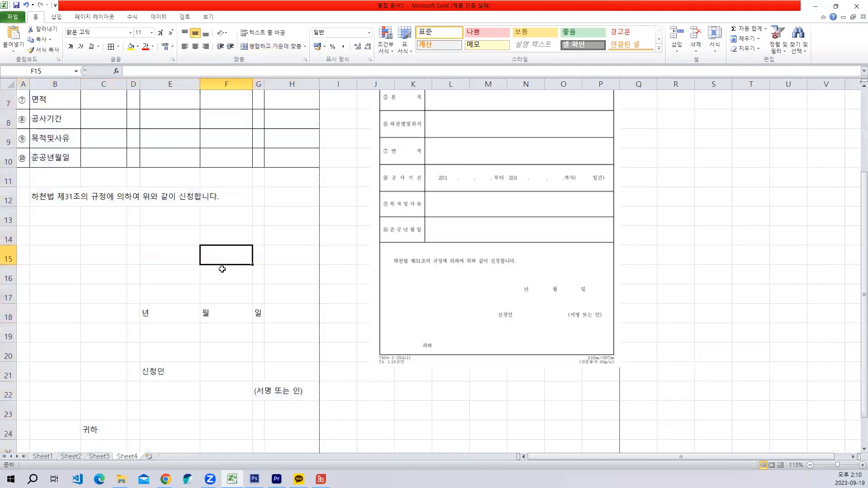
pyautogui.scroll(-2, 216, 288)
pyautogui.scroll(2, 215, 289)
pyautogui.scroll(2, 216, 289)
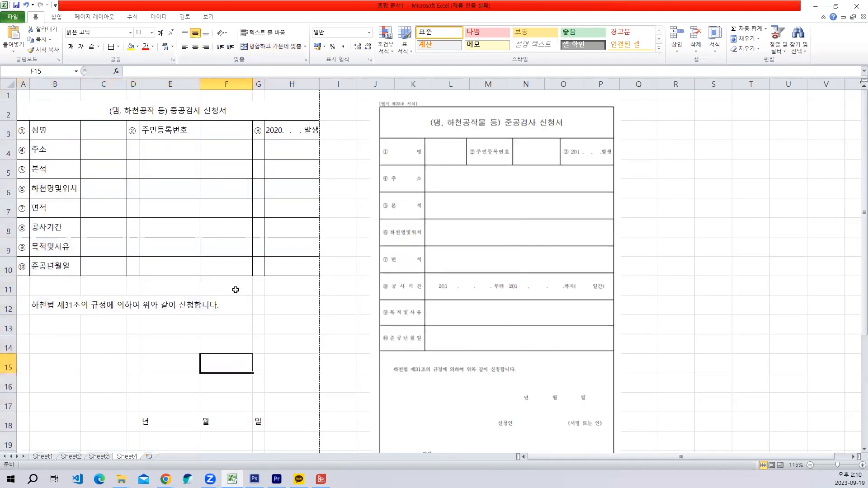
pyautogui.hotkey('ctrl', 'z')
pyautogui.scroll(-4, 291, 311)
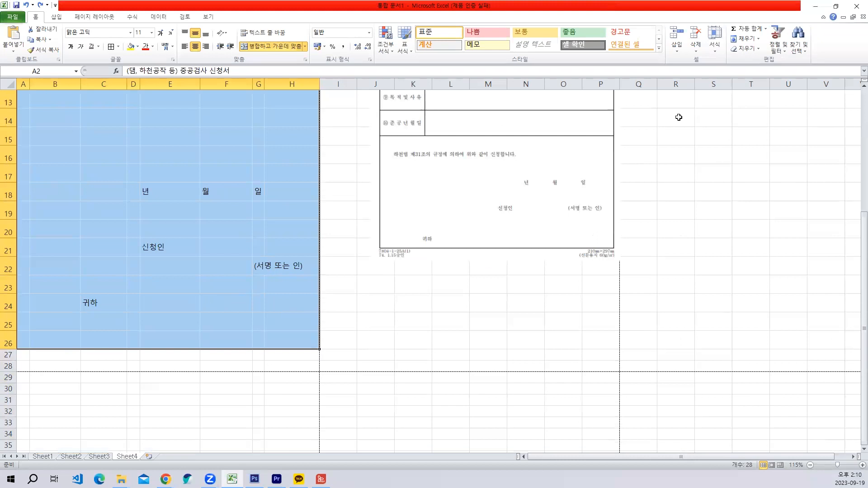
# - Try a slightly smaller row height for form rows 2 to 26
pyautogui.click(720, 54)
pyautogui.click(719, 74)
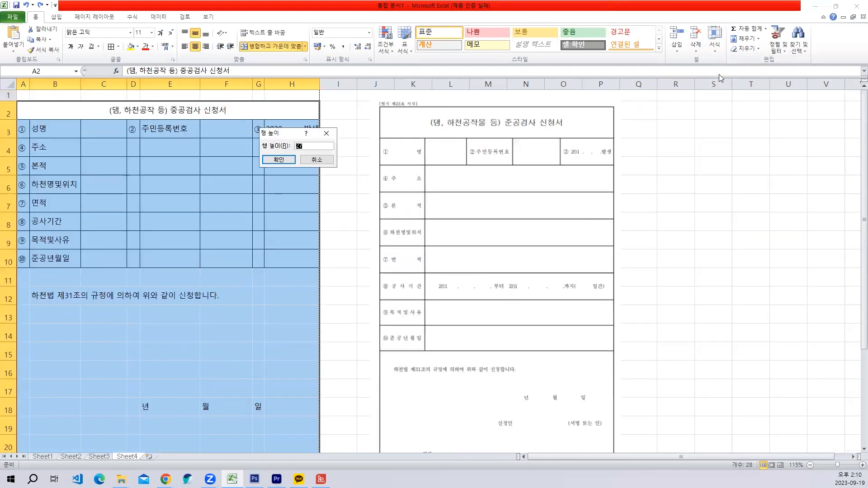
pyautogui.write('25')
pyautogui.press('Return')
pyautogui.scroll(-3, 643, 170)
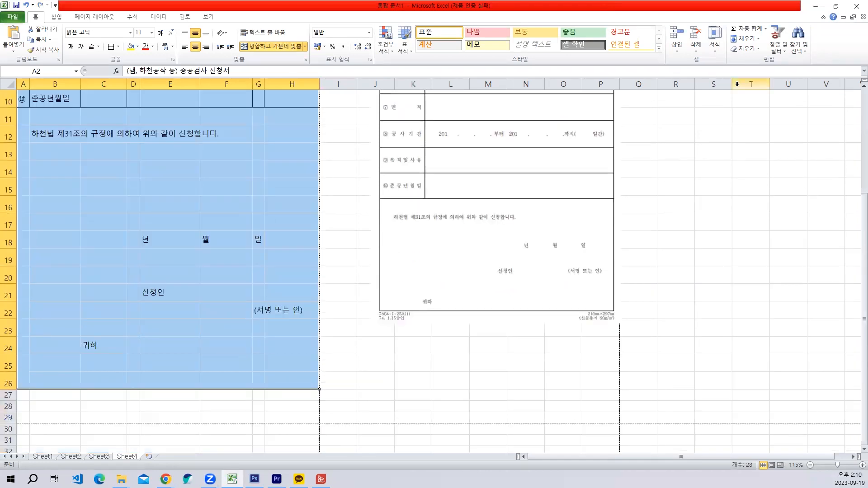
# - Set the row height of form rows 2 to 26 back to 27
pyautogui.click(715, 47)
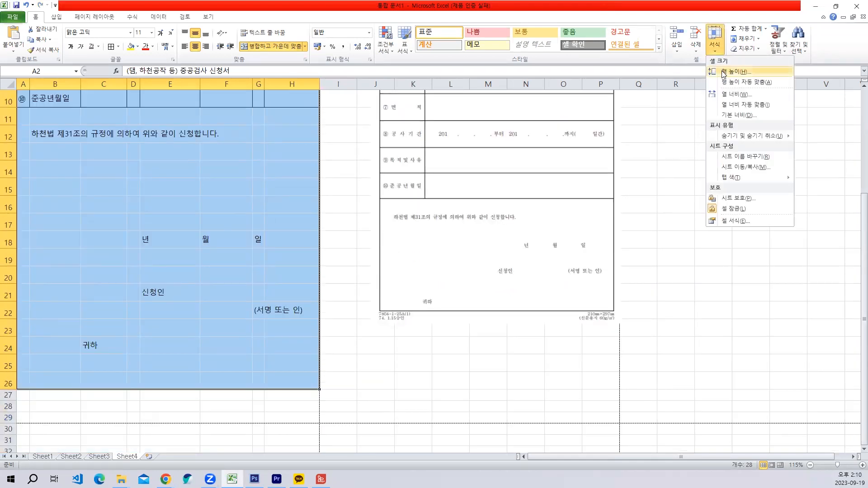
pyautogui.click(736, 72)
pyautogui.write('21')
pyautogui.press('Return')
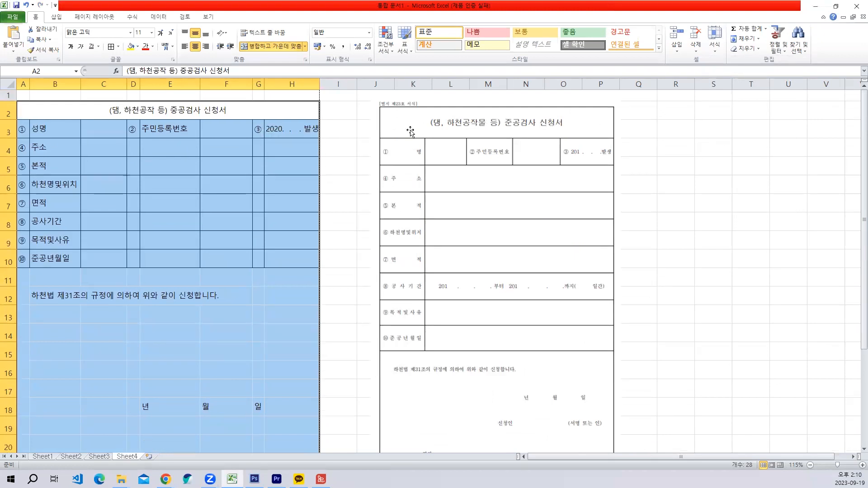
pyautogui.click(193, 294)
# - Enter the form number label "[별지 제23호 서식]" in cell A1 above the form title
pyautogui.click(23, 95)
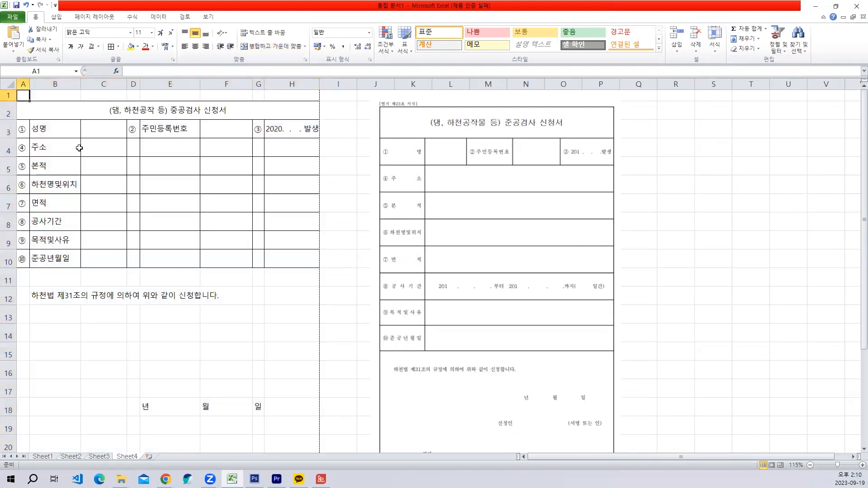
pyautogui.write('[병')
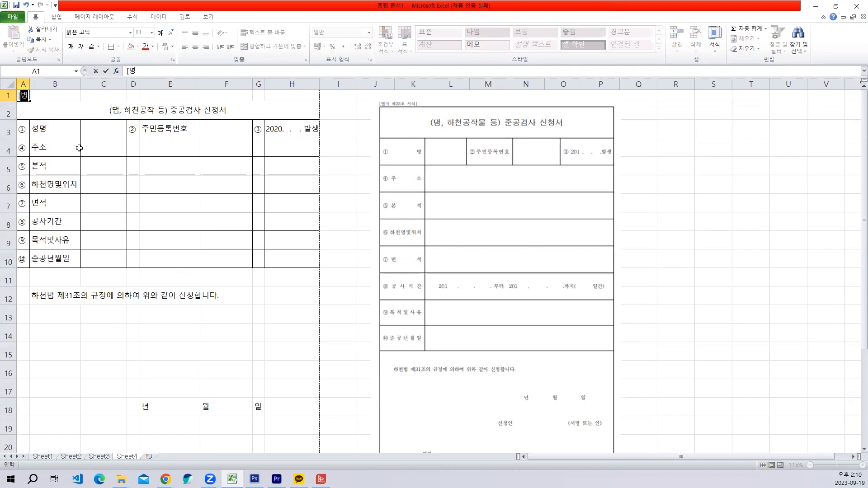
pyautogui.write('[별지 제')
pyautogui.write('23호 서')
pyautogui.write('식')
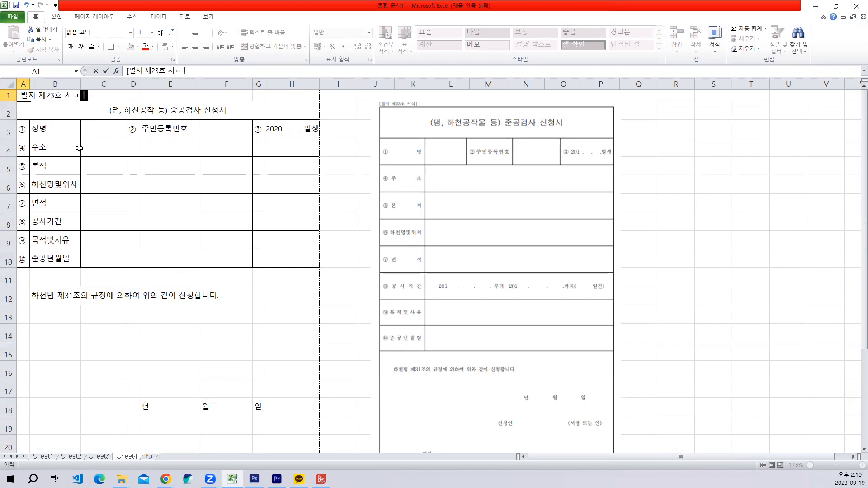
pyautogui.write(']')
pyautogui.press('Return')
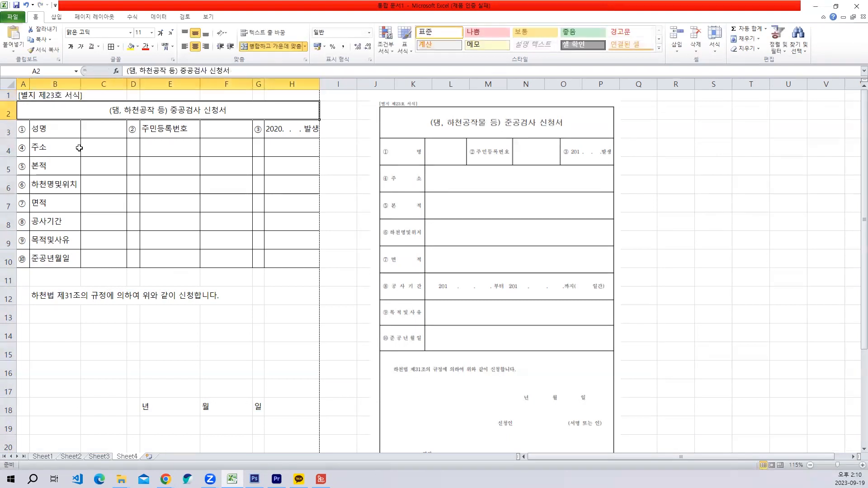
# - Enter the footer lines "7804-1-25A(1)" in A27 and "74. 1 .15 승인" in A28 below the form
pyautogui.scroll(-5, 156, 209)
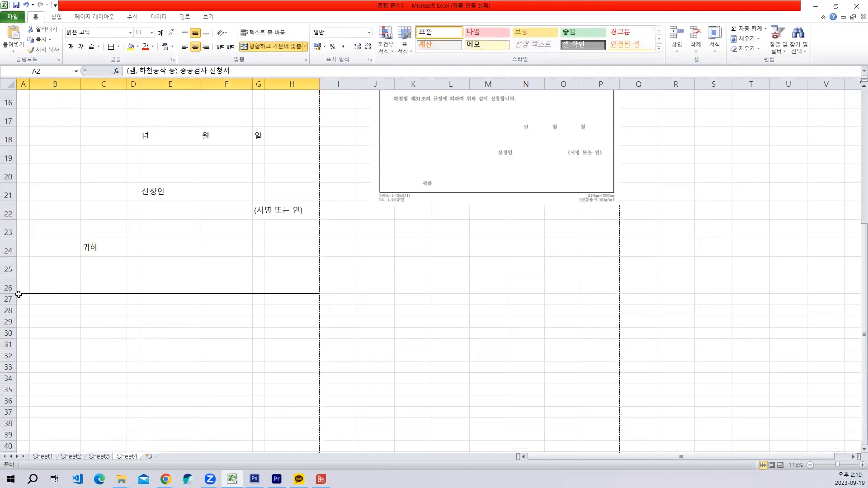
pyautogui.click(18, 298)
pyautogui.write('7804-1-25A(1')
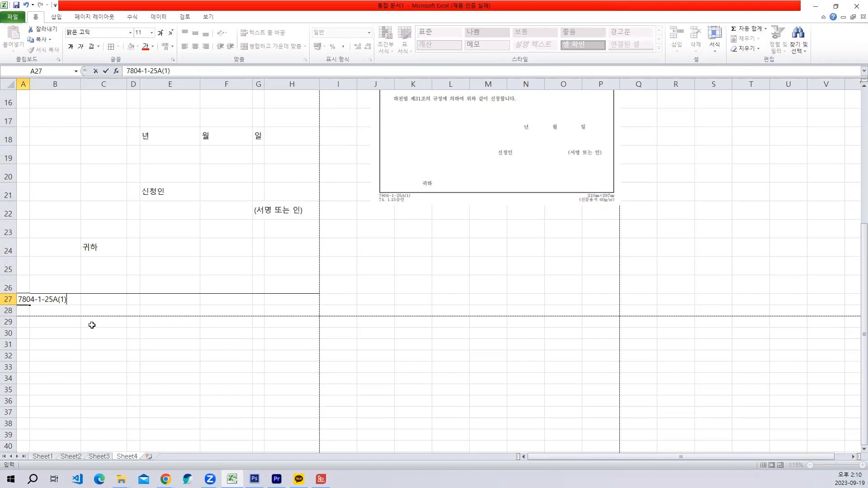
pyautogui.press('Return')
pyautogui.write('74. 1 .')
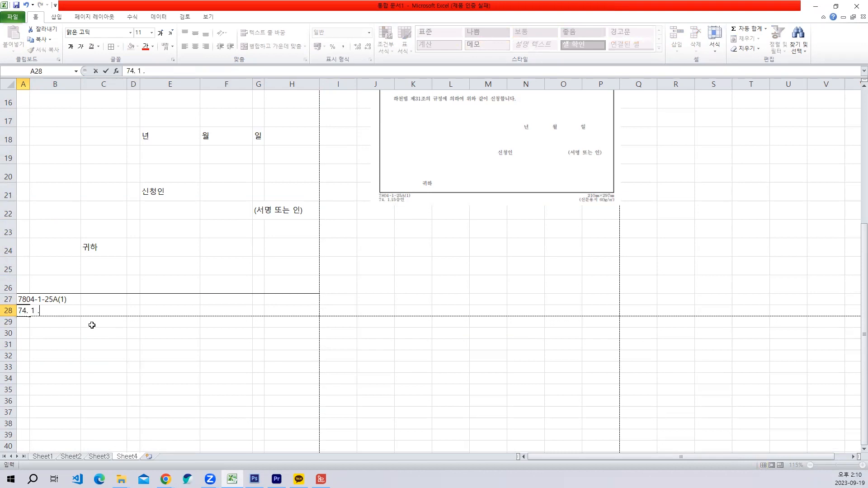
pyautogui.write('15 승인')
pyautogui.press('Return')
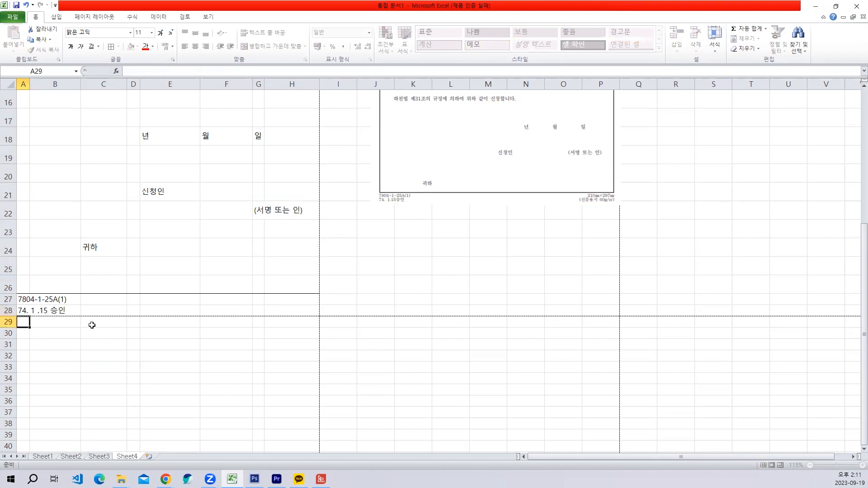
# - Enter the paper size "210mX297mm" in cell H27 of the footer
pyautogui.click(281, 300)
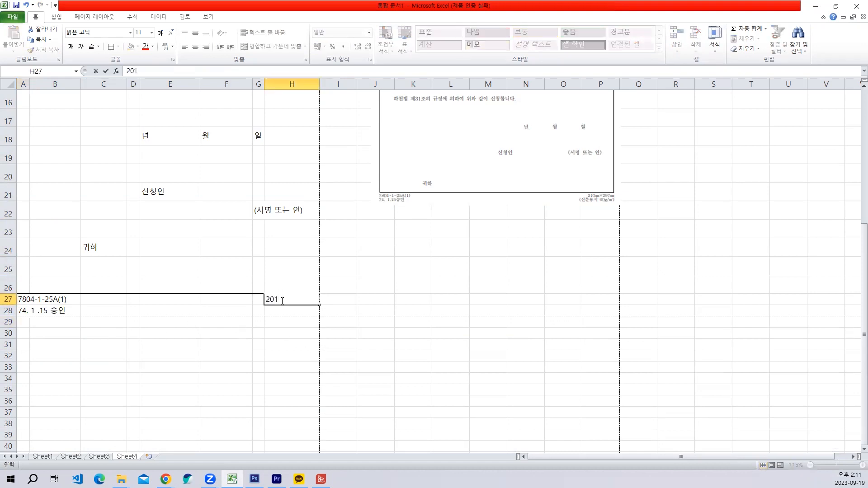
pyautogui.write('10')
pyautogui.write('mX297mm')
pyautogui.press('Return')
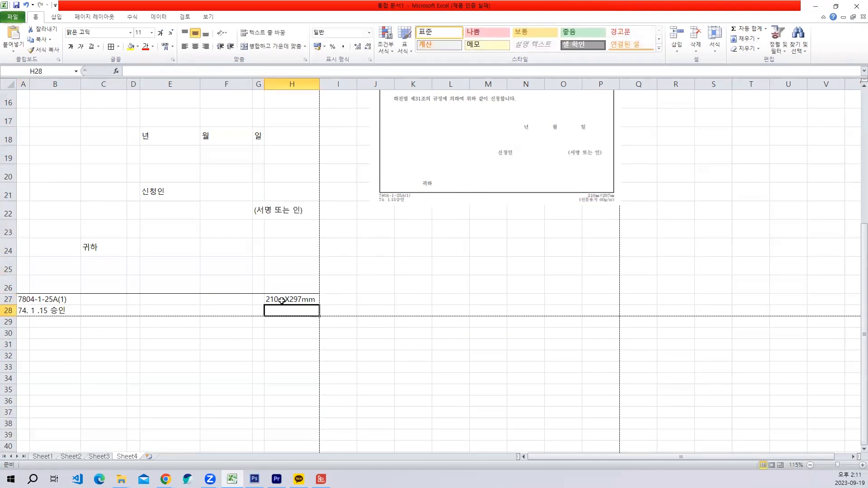
pyautogui.write('(tl')
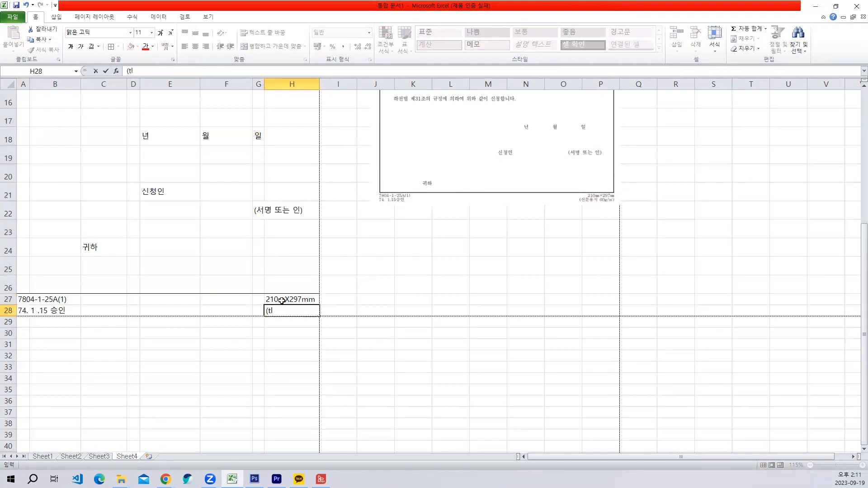
pyautogui.write('신무')
pyautogui.write('문용지')
pyautogui.press('Escape')
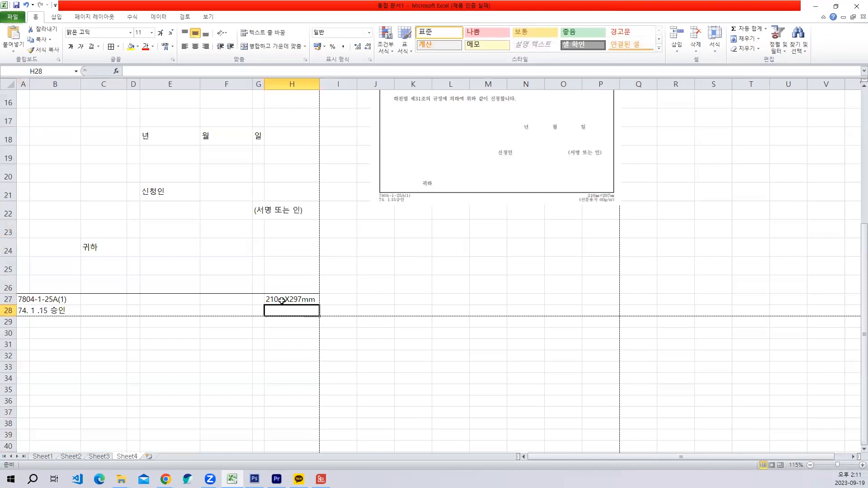
# - Enter the paper note "신문용지 60g/ㄹ" in cell G28, with ㄹ as placeholder for the unit symbol
pyautogui.click(254, 309)
pyautogui.write('신문용지')
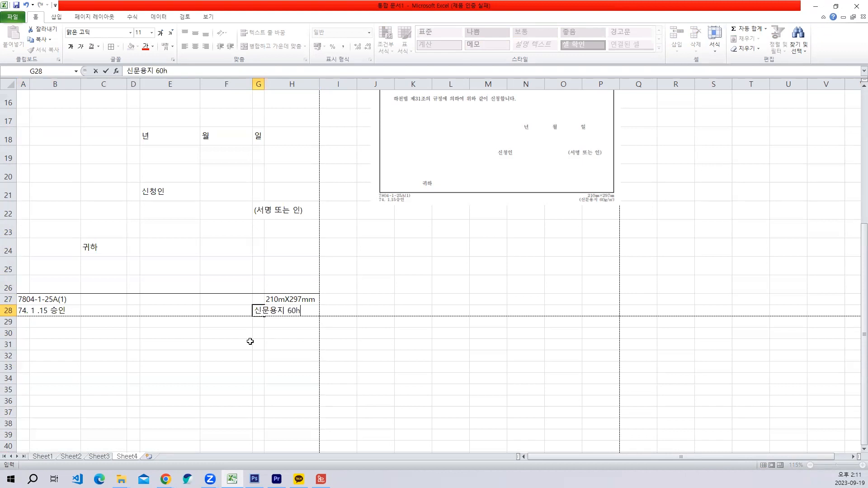
pyautogui.write(' 60g/ㄹ')
pyautogui.press('Hangul_Hanja')
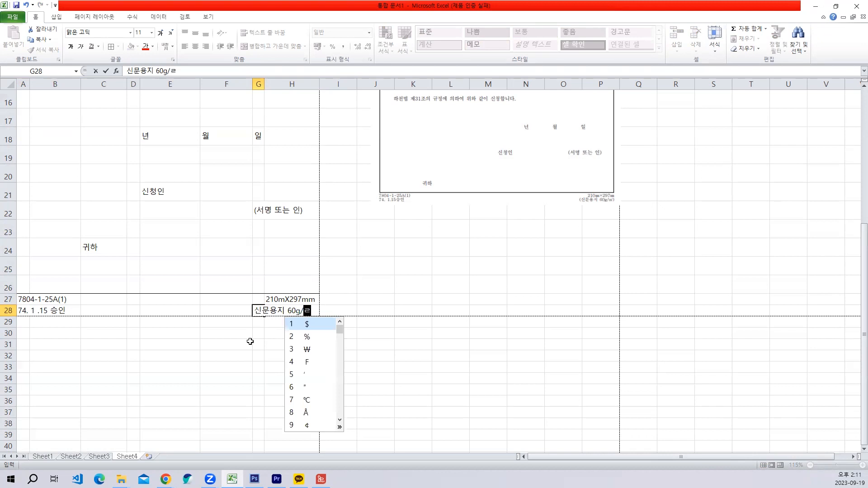
pyautogui.click(340, 435)
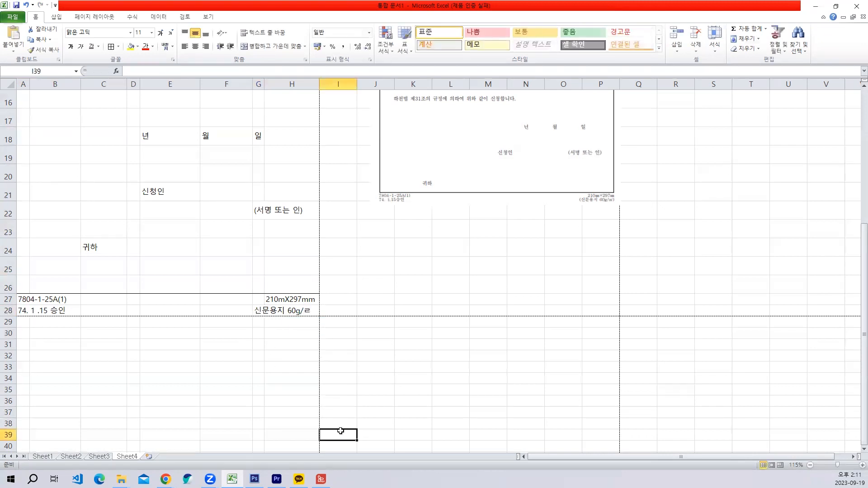
# - Convert the trailing ㄹ in G28 to the special character ㎡ so the note reads "신문용지 60g/㎡"
pyautogui.click(314, 308)
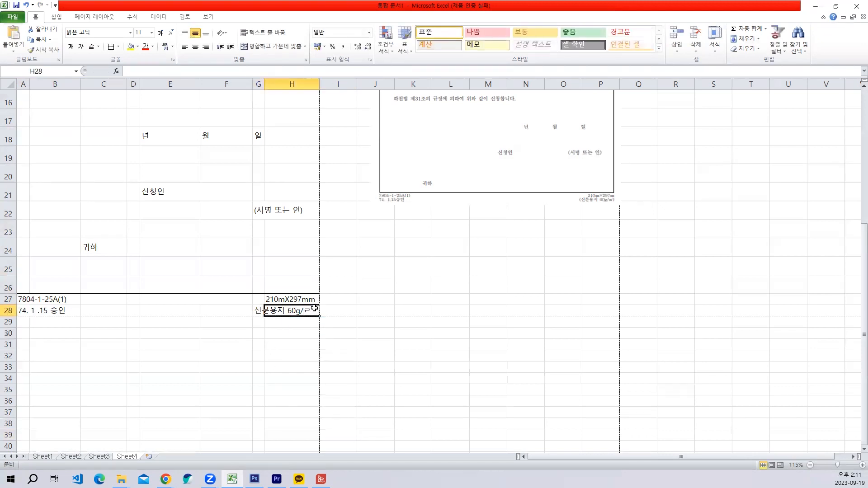
pyautogui.click(262, 311)
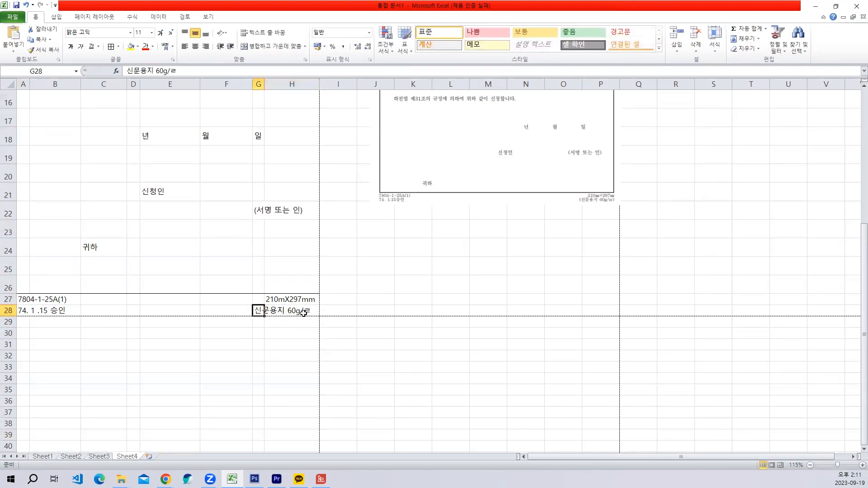
pyautogui.click(183, 70)
pyautogui.press('Hangul_Hanja')
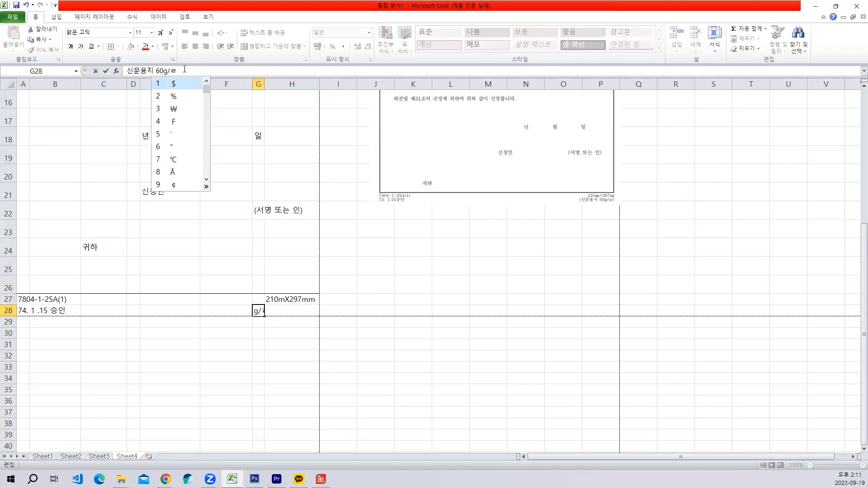
pyautogui.click(206, 187)
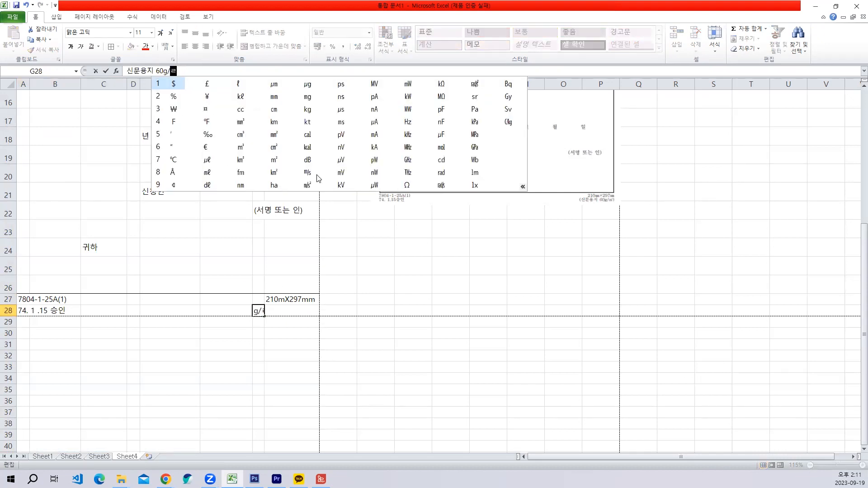
pyautogui.click(273, 161)
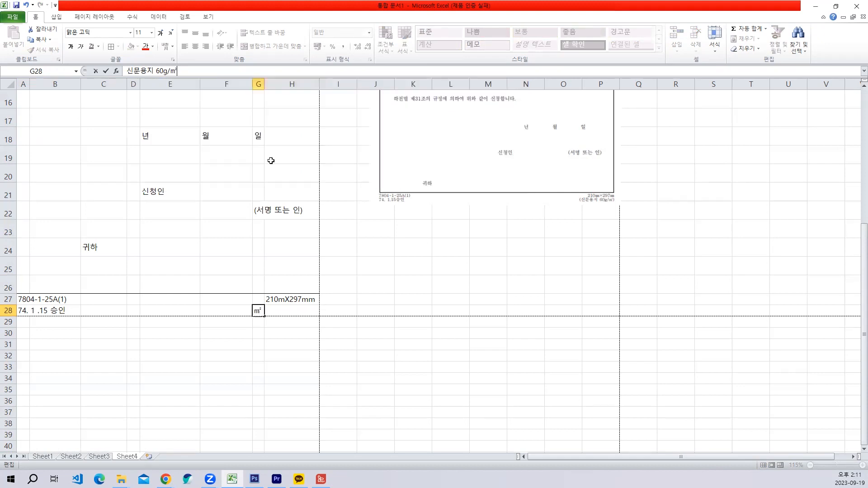
pyautogui.click(278, 357)
# - Enclose the paper note in G28 in parentheses as "(신문용지 60g/㎡)"
pyautogui.click(270, 312)
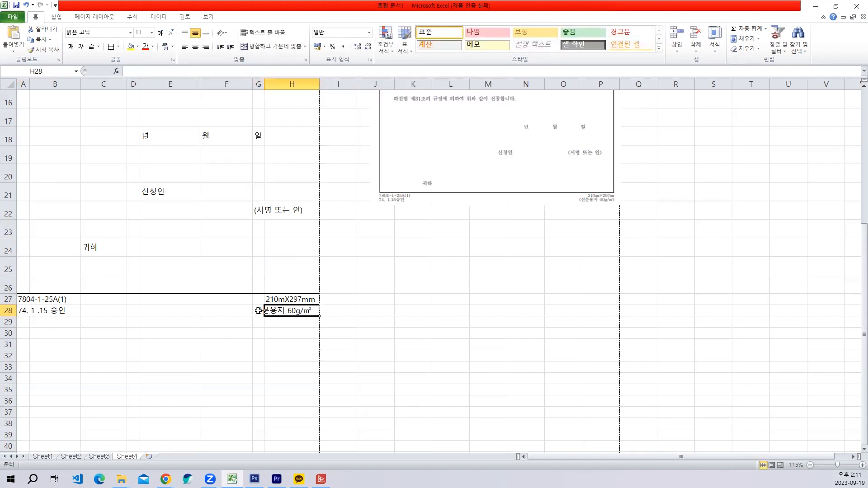
pyautogui.click(258, 312)
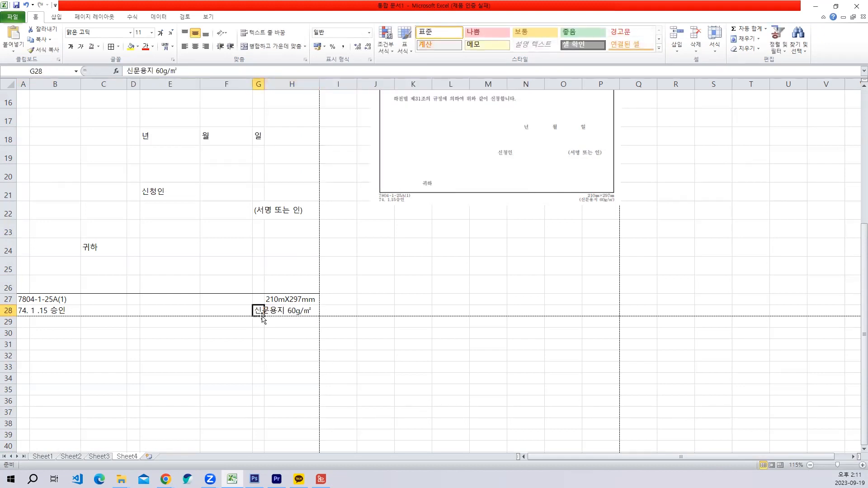
pyautogui.click(129, 71)
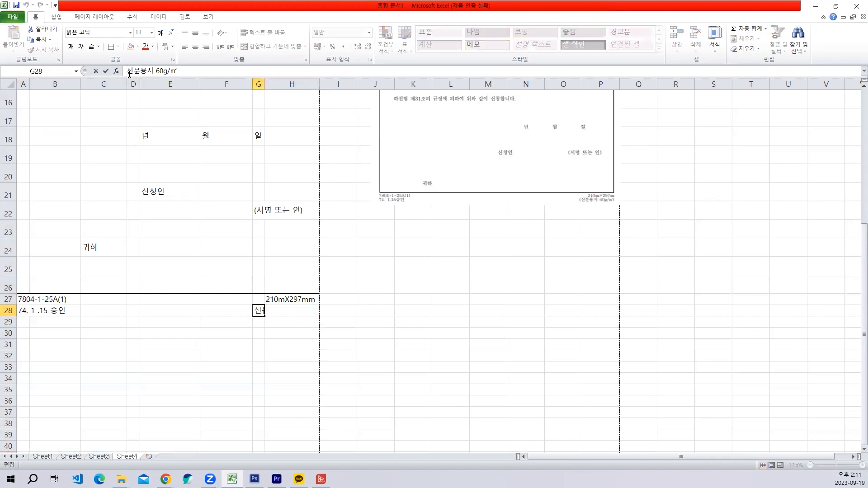
pyautogui.write('(')
pyautogui.write(')')
pyautogui.press('Return')
# - Set the font size of the footer cells A27:H28 to 9
pyautogui.moveTo(28, 299); pyautogui.dragTo(289, 312)
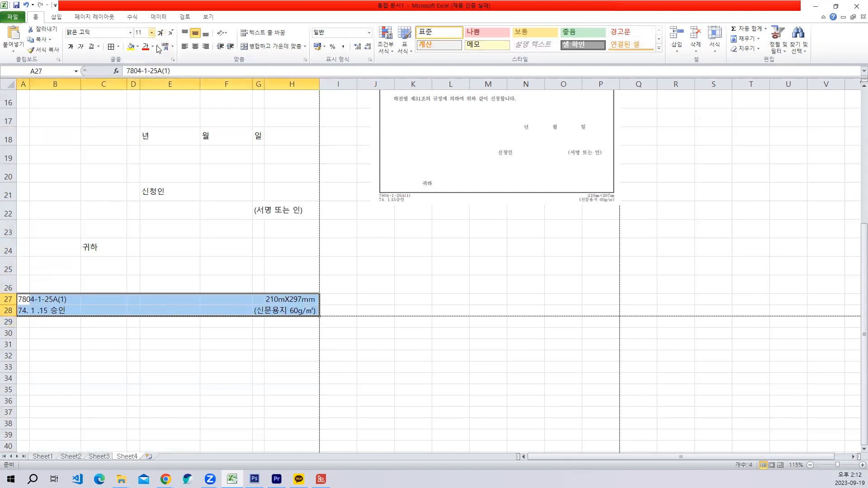
pyautogui.click(152, 33)
pyautogui.click(152, 33)
pyautogui.click(153, 34)
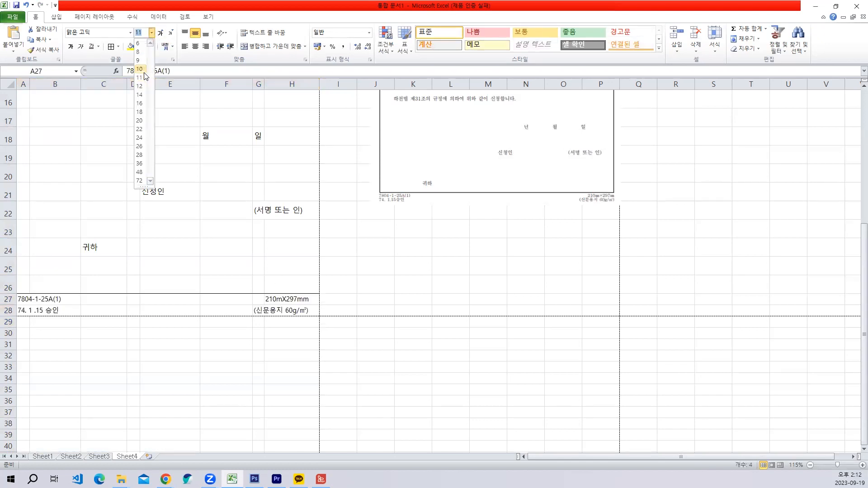
pyautogui.click(139, 60)
# - Set the font size of cell B1 in the form number row to 9
pyautogui.scroll(5, 91, 181)
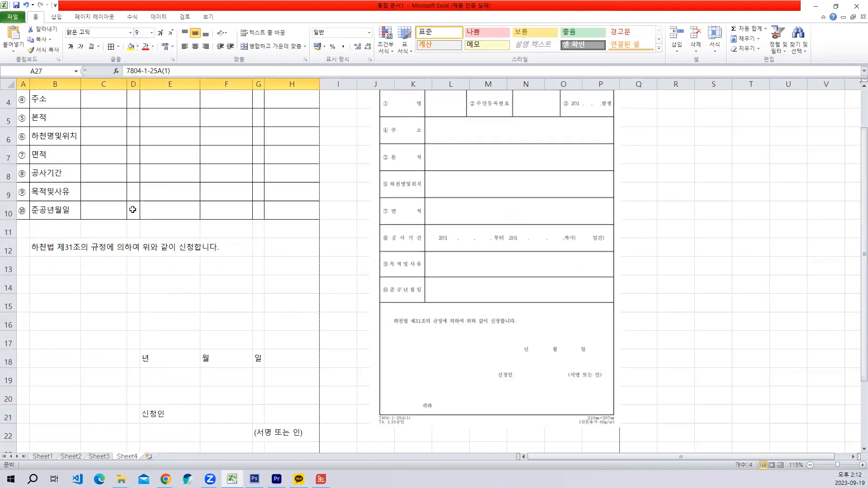
pyautogui.click(46, 96)
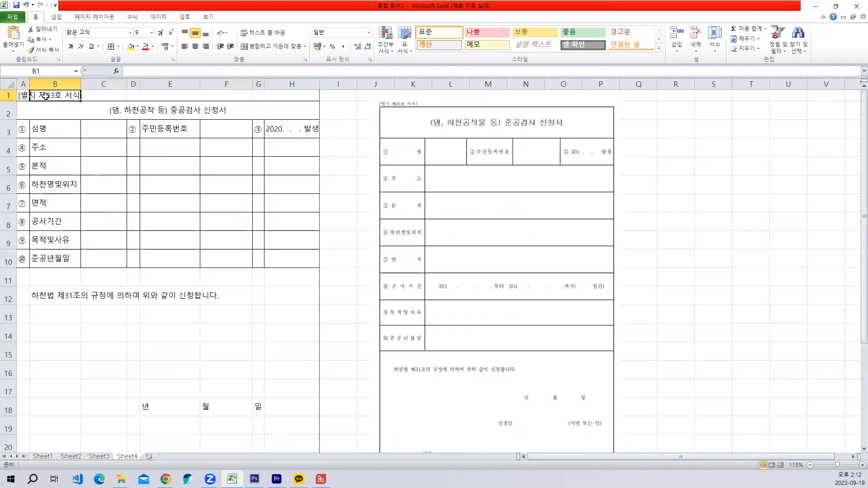
pyautogui.click(151, 33)
pyautogui.click(227, 310)
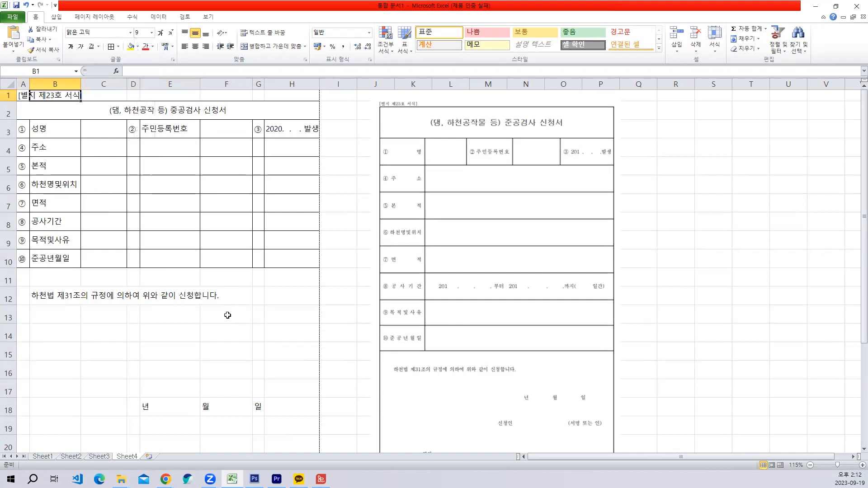
pyautogui.click(231, 316)
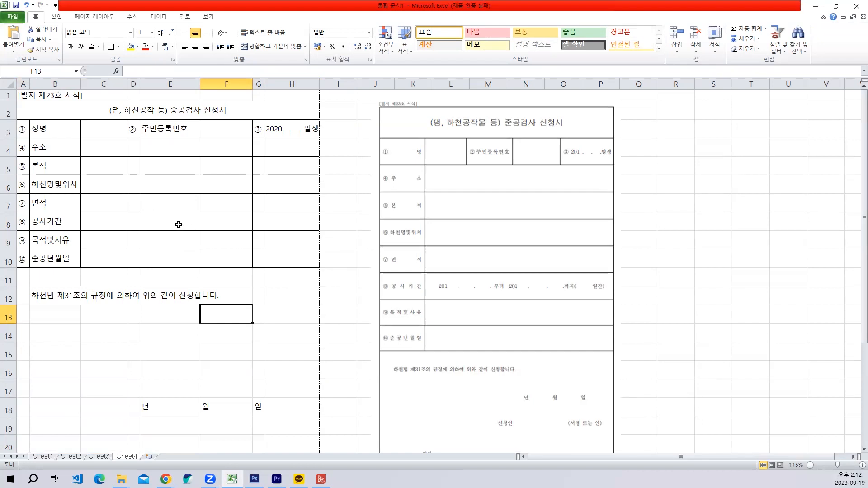
pyautogui.click(76, 191)
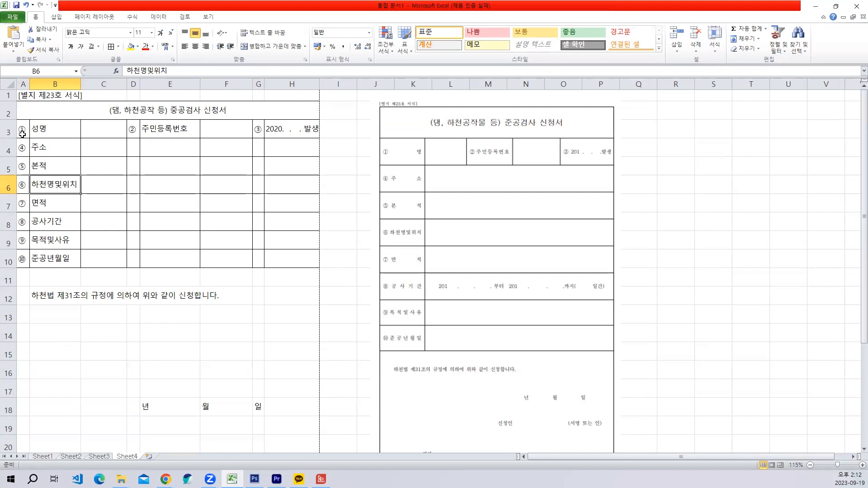
pyautogui.moveTo(18, 130); pyautogui.dragTo(302, 260)
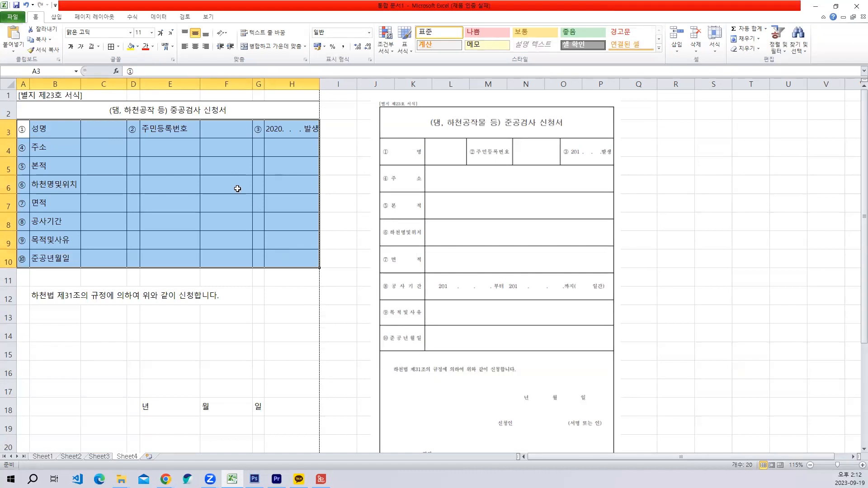
pyautogui.rightClick(237, 188)
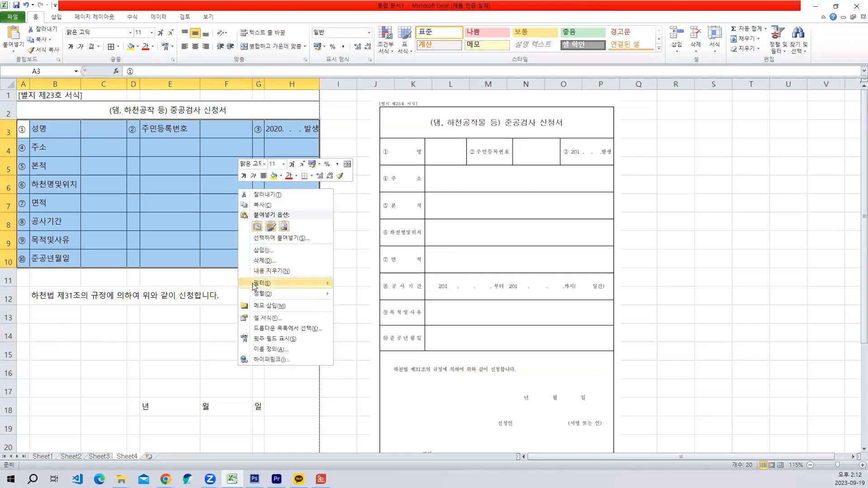
pyautogui.click(264, 317)
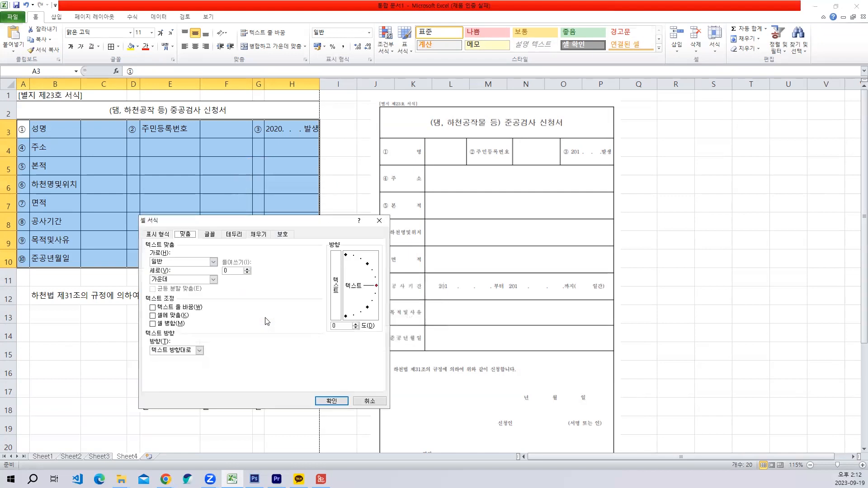
pyautogui.click(235, 234)
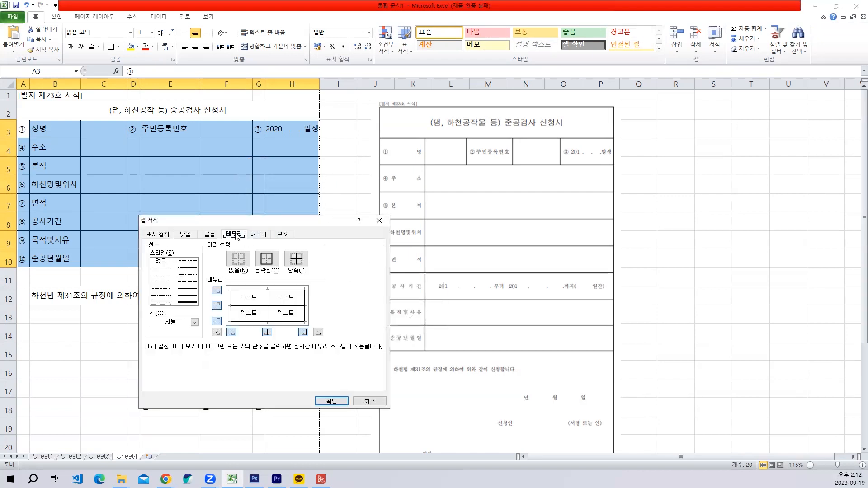
pyautogui.click(267, 307)
pyautogui.click(263, 307)
pyautogui.click(267, 304)
pyautogui.click(258, 306)
pyautogui.click(269, 297)
pyautogui.click(370, 401)
# - Try removing the inner horizontal and vertical borders of the table range A3:H10, and undo the border change
pyautogui.rightClick(207, 216)
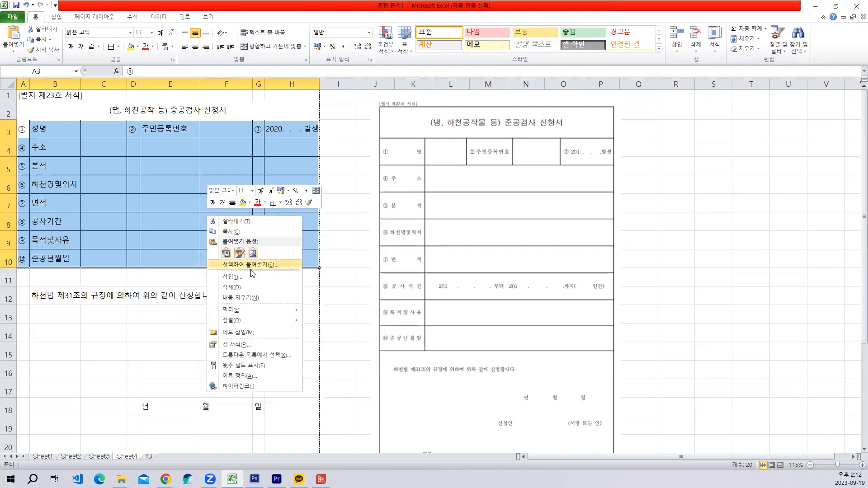
pyautogui.click(242, 344)
pyautogui.click(244, 333)
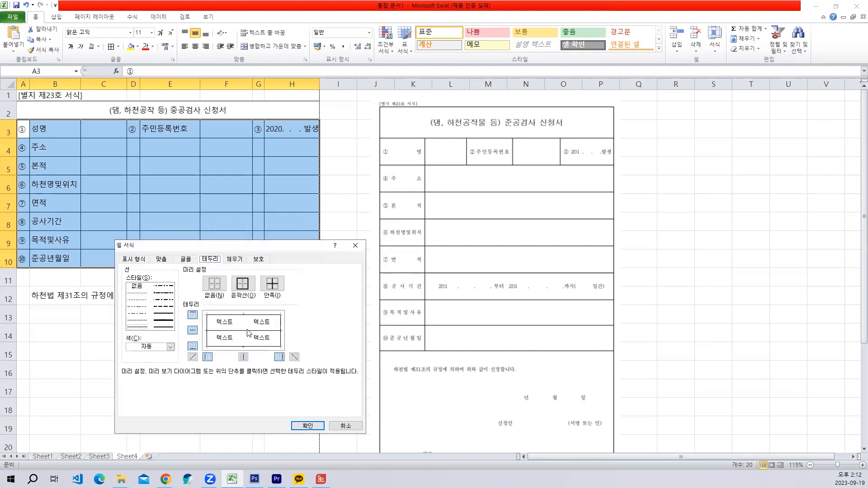
pyautogui.click(244, 333)
pyautogui.click(253, 331)
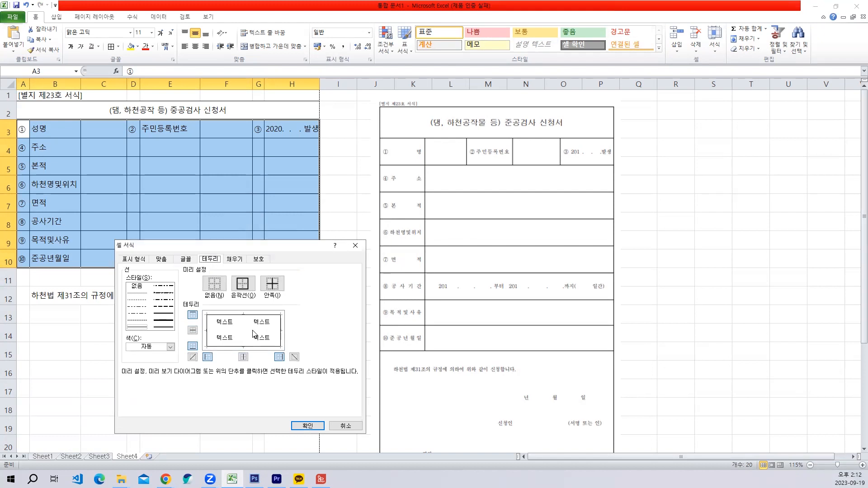
pyautogui.click(307, 426)
pyautogui.click(170, 188)
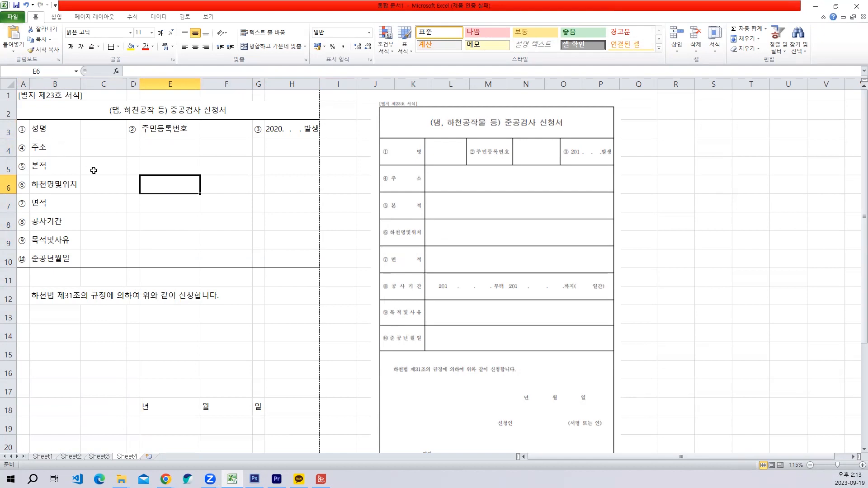
pyautogui.hotkey('ctrl', 'z')
pyautogui.click(155, 196)
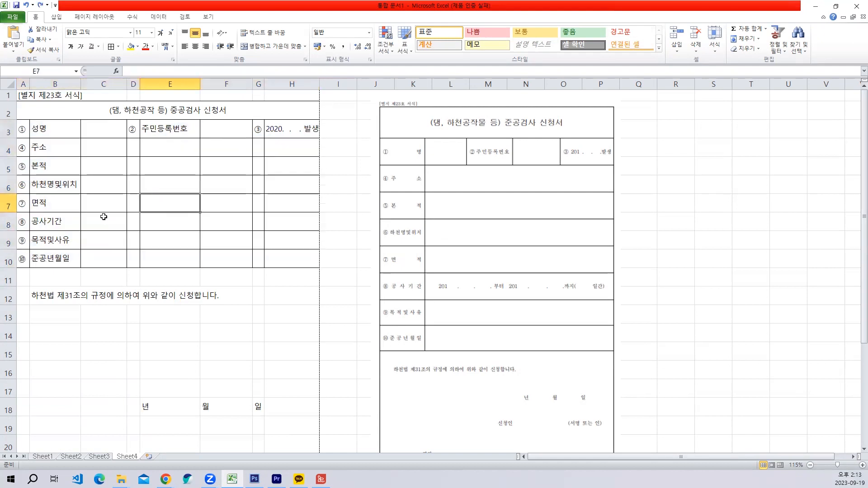
# - Remove the inner vertical border between the number and label columns in A3:B10
pyautogui.moveTo(20, 129); pyautogui.dragTo(63, 262)
pyautogui.rightClick(46, 147)
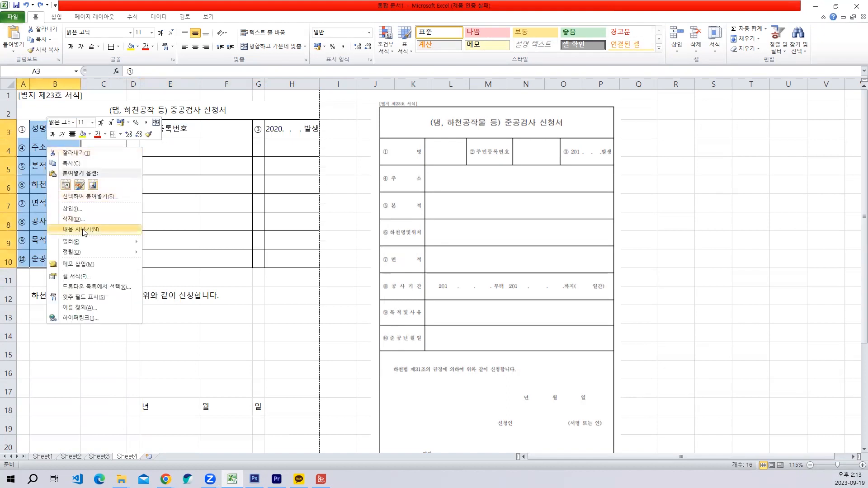
pyautogui.click(84, 277)
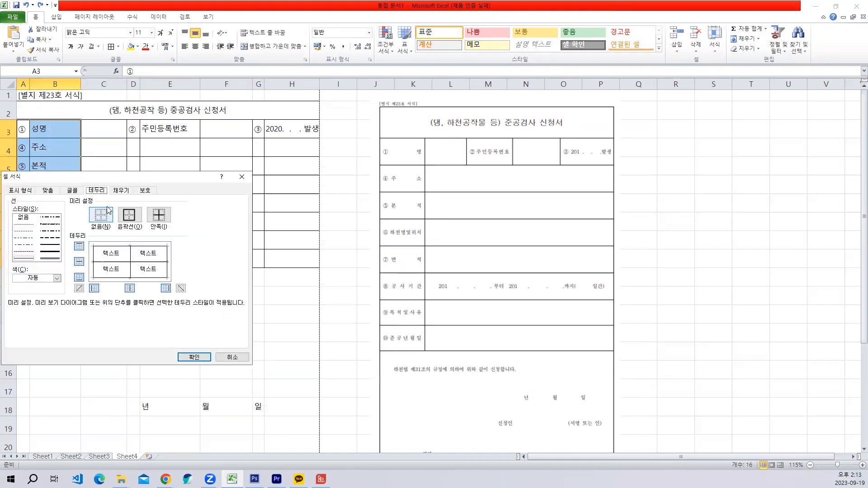
pyautogui.click(195, 358)
pyautogui.click(151, 208)
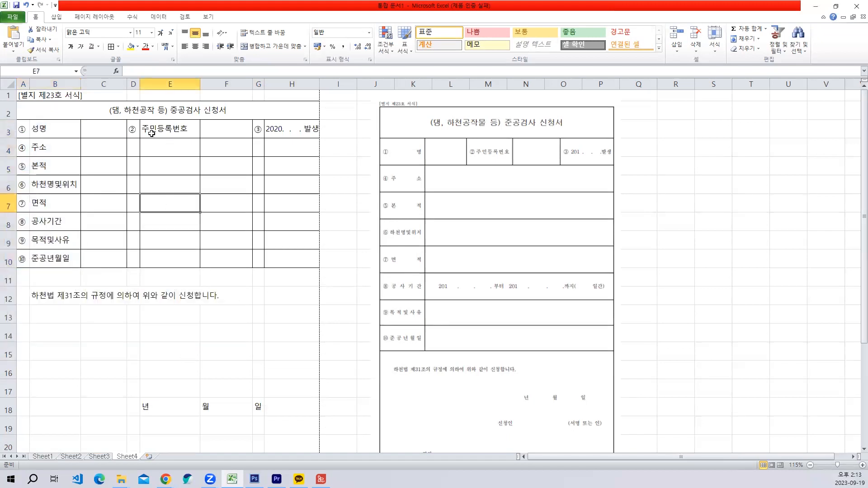
# - Remove the vertical border between ② in D3 and 주민등록번호 in E3
pyautogui.moveTo(135, 130); pyautogui.dragTo(159, 130)
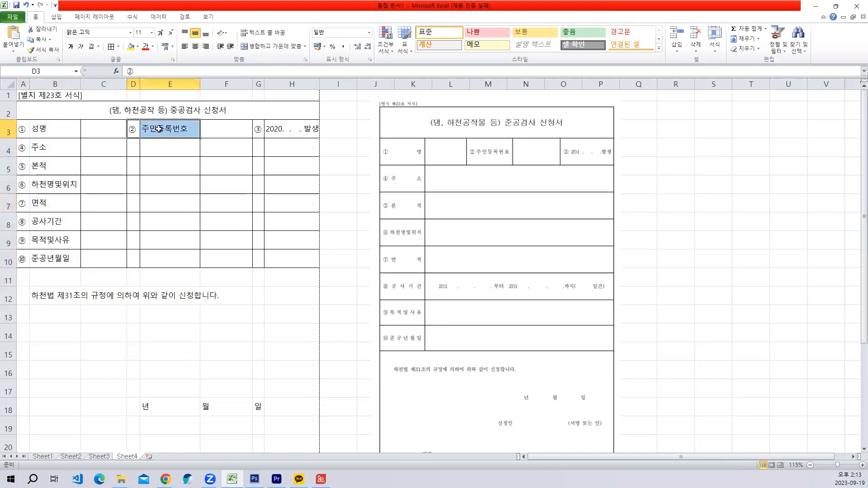
pyautogui.rightClick(161, 129)
pyautogui.click(190, 259)
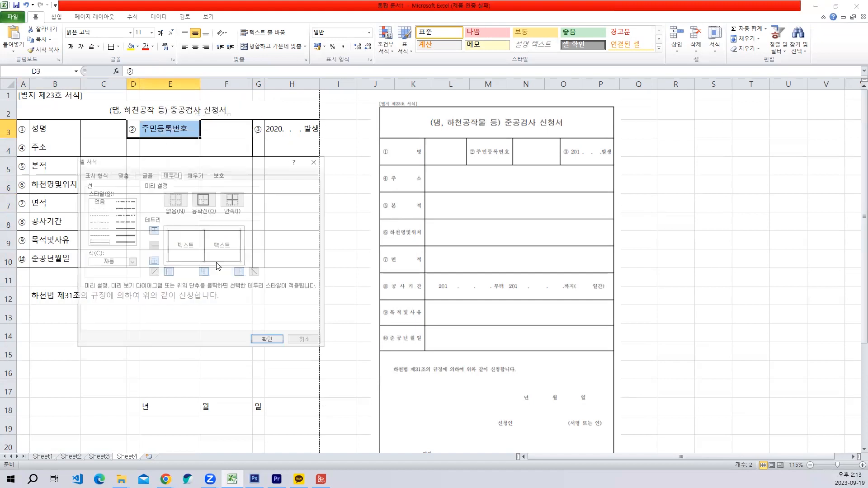
pyautogui.click(205, 246)
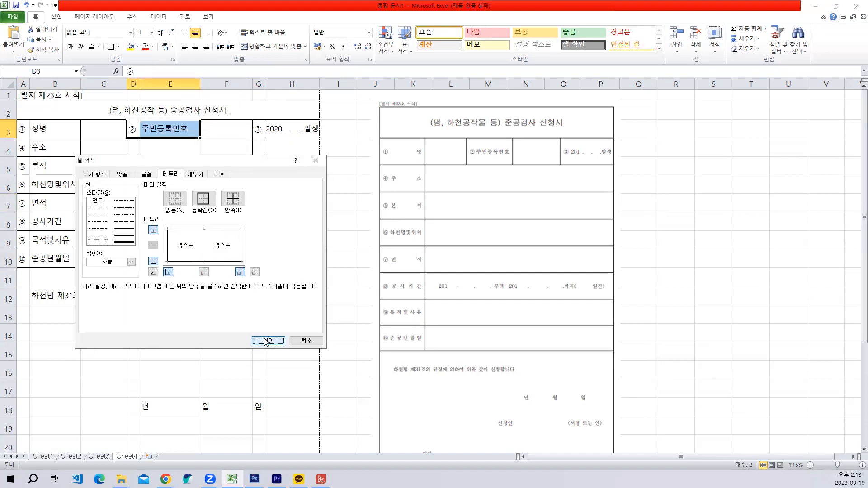
pyautogui.click(269, 340)
# - Remove the vertical border between ③ in G3 and the 발생 date in H3
pyautogui.moveTo(257, 124); pyautogui.dragTo(287, 129)
pyautogui.rightClick(273, 127)
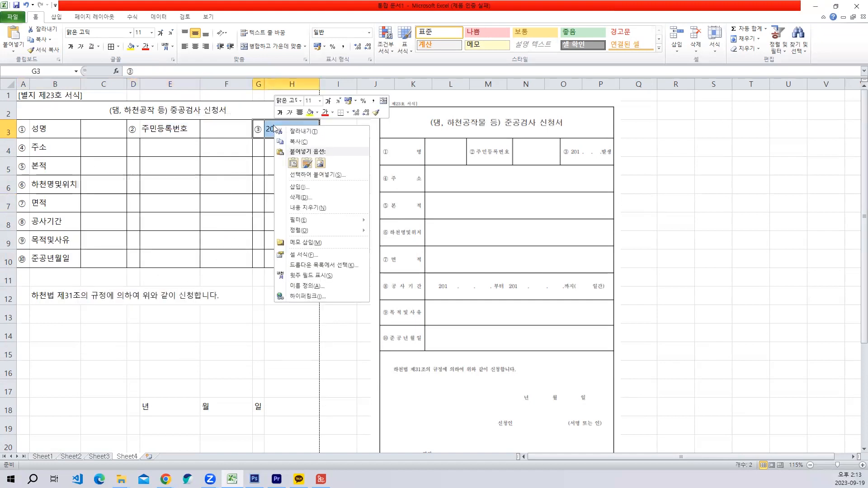
pyautogui.click(319, 256)
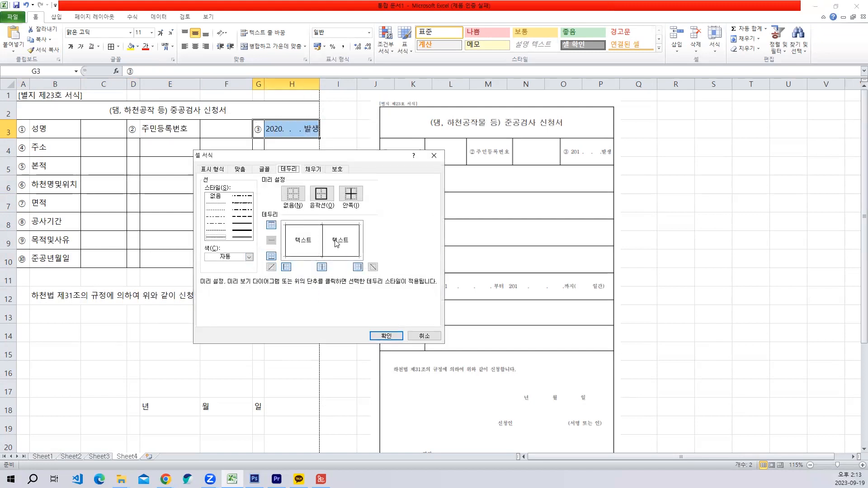
pyautogui.click(387, 337)
pyautogui.click(229, 240)
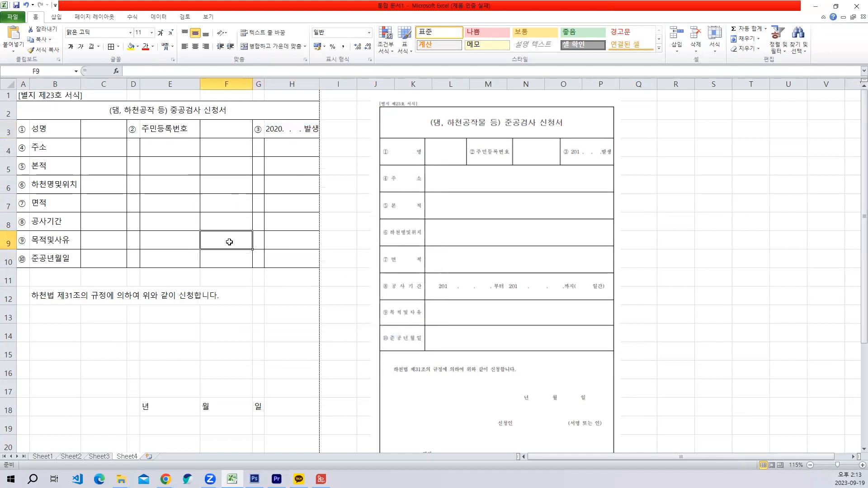
# - Try merging and centering the 주소 entry cells C4:H4, and undo the merge
pyautogui.moveTo(89, 143); pyautogui.dragTo(278, 145)
pyautogui.click(242, 179)
pyautogui.moveTo(100, 148); pyautogui.dragTo(285, 147)
pyautogui.click(267, 46)
pyautogui.moveTo(110, 163); pyautogui.dragTo(273, 163)
pyautogui.hotkey('ctrl', 'z')
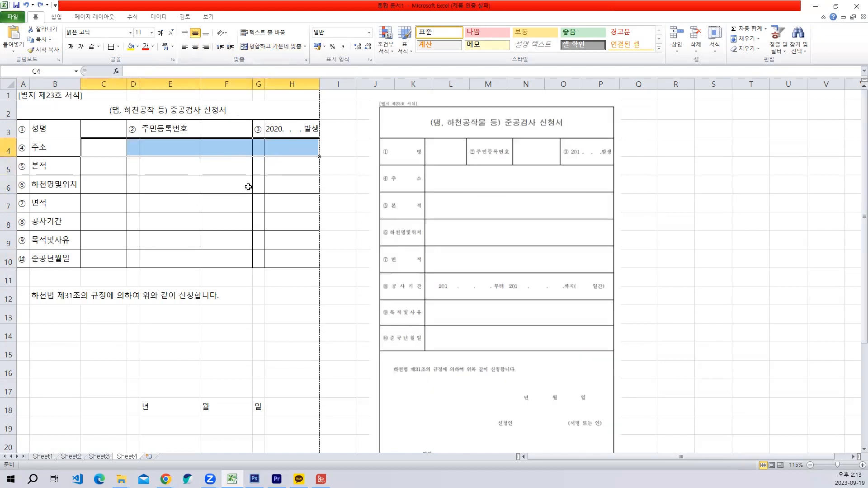
pyautogui.click(198, 203)
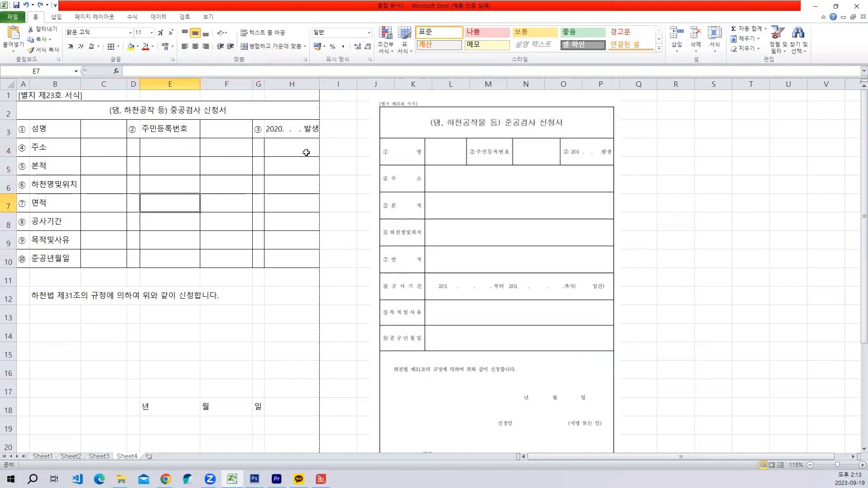
# - Try merging C4:H4 and filling the merged cell down through row 10, and undo both changes
pyautogui.moveTo(103, 144); pyautogui.dragTo(290, 150)
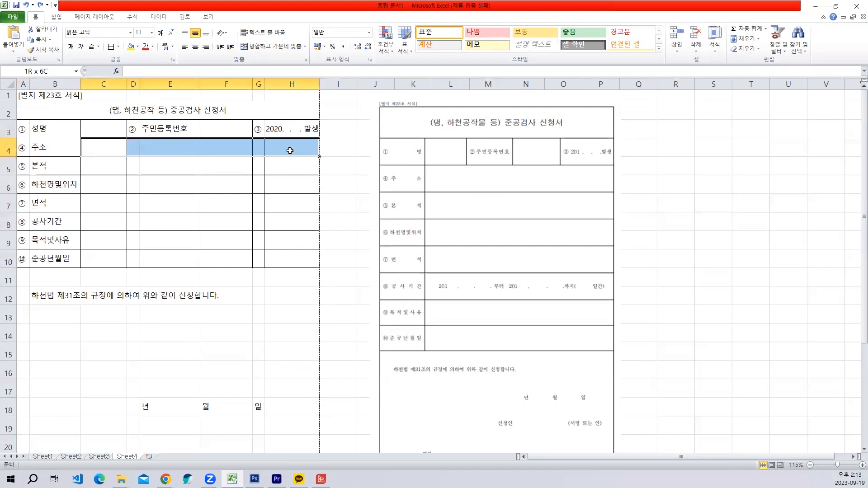
pyautogui.click(272, 47)
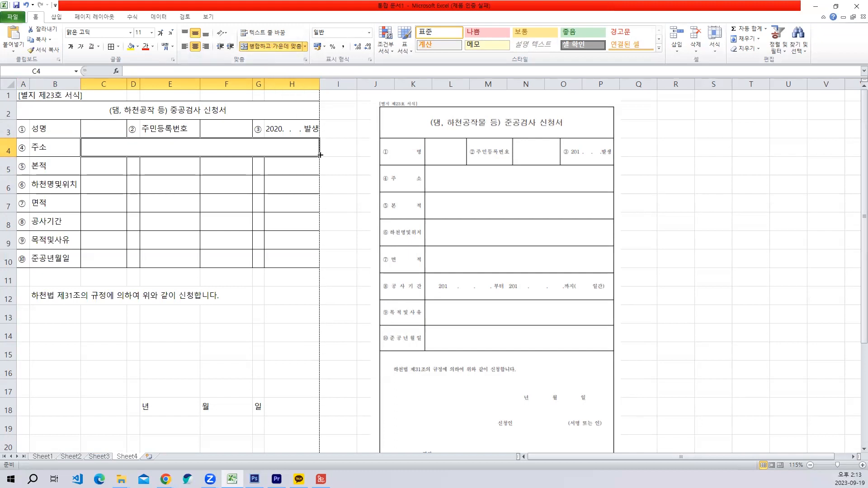
pyautogui.moveTo(320, 155); pyautogui.dragTo(320, 262)
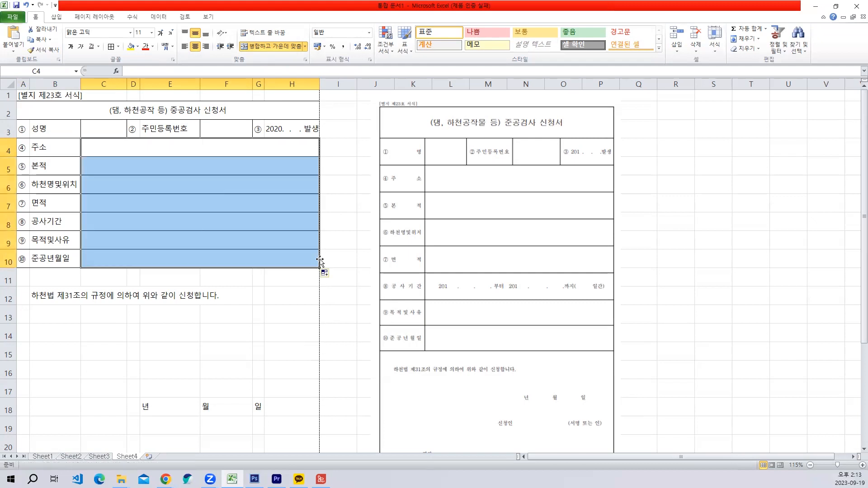
pyautogui.hotkey('ctrl', 'z')
pyautogui.hotkey('ctrl', 'z')
pyautogui.click(241, 235)
# - Merge and center C4:H4, and fill the merged cell down through row 10
pyautogui.moveTo(90, 146); pyautogui.dragTo(281, 146)
pyautogui.click(267, 47)
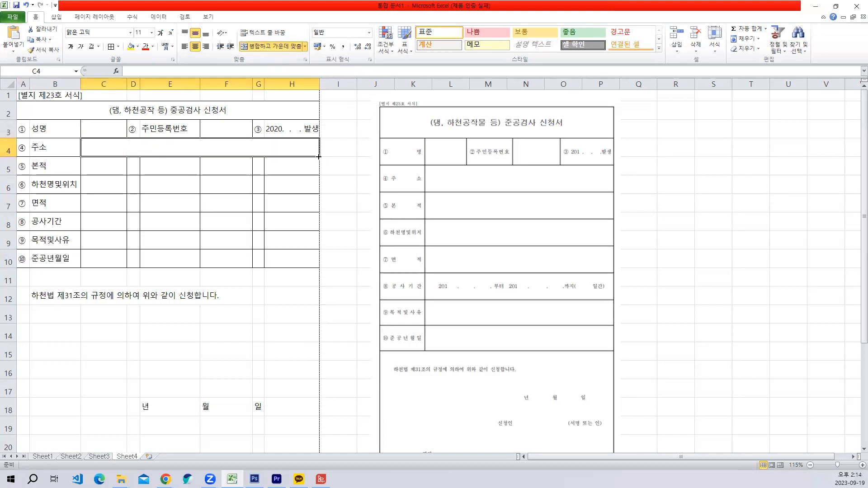
pyautogui.moveTo(319, 157); pyautogui.dragTo(311, 268)
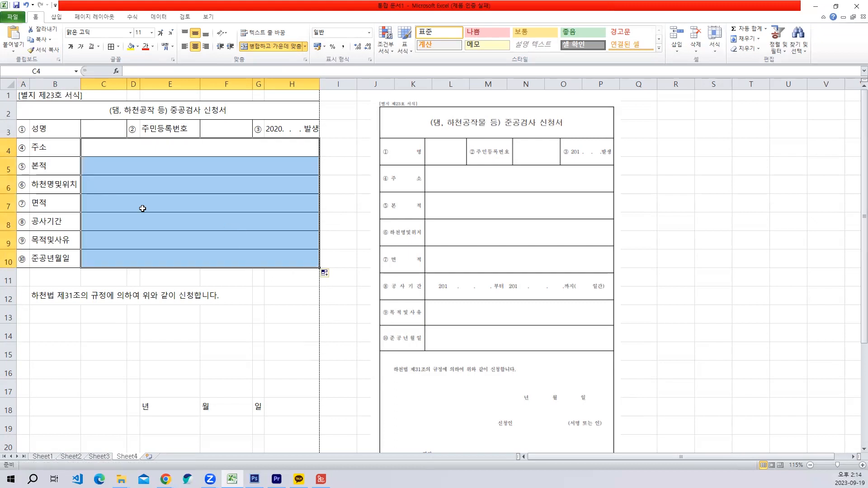
# - Enter the 공사기간 dates in merged cell C8 as "2020 . . 부터 202 . . 까지"
pyautogui.click(135, 227)
pyautogui.doubleClick(135, 225)
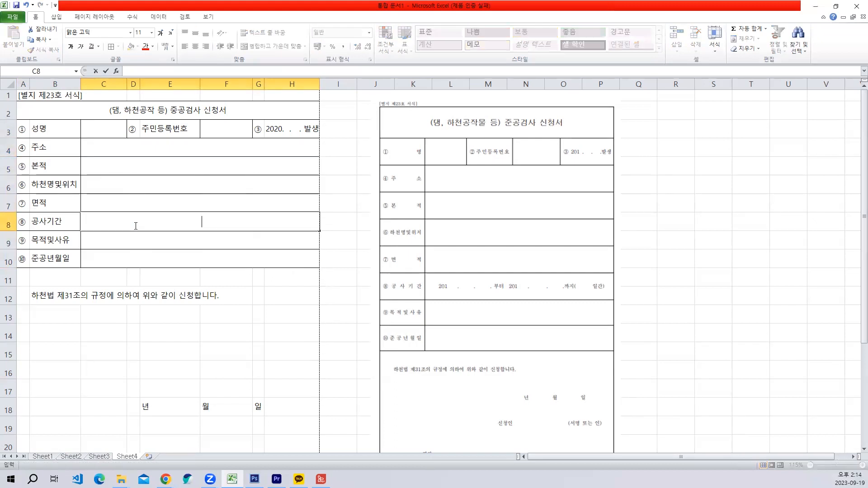
pyautogui.press('Escape')
pyautogui.write('2020    .    . 부터  202')
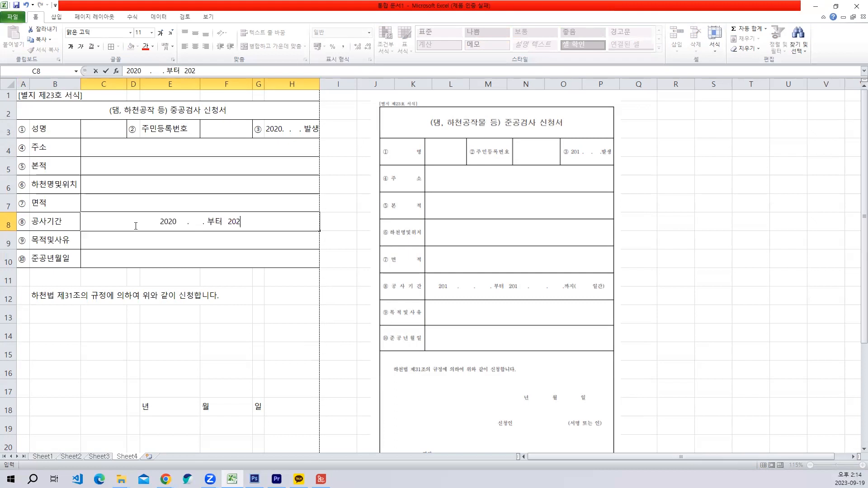
pyautogui.write('    .    . 까지')
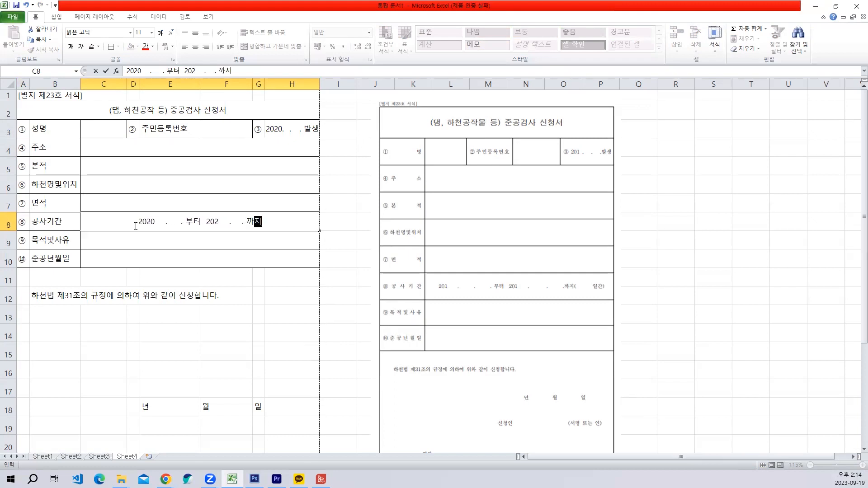
pyautogui.write('(')
# - Append "( 일간)" after 까지 in C8 and commit the entry
pyautogui.press('BackSpace')
pyautogui.press('BackSpace')
pyautogui.write('(      일ㄲ')
pyautogui.press('BackSpace')
pyautogui.write('간)')
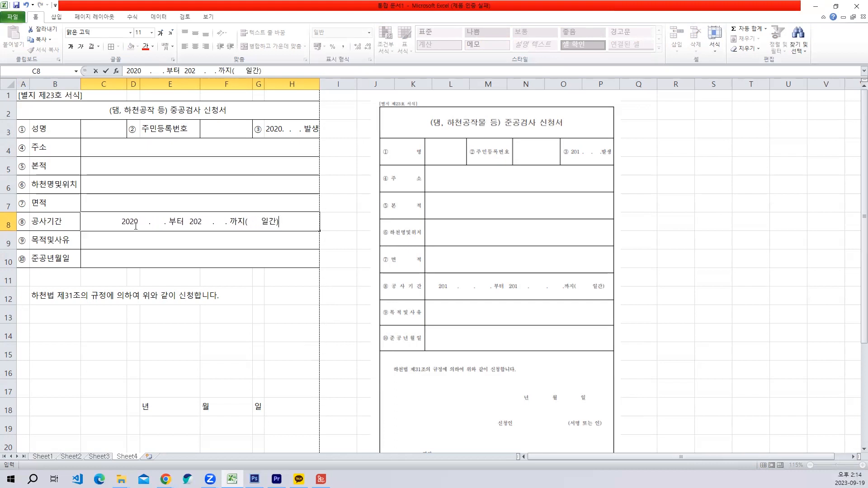
pyautogui.press('Return')
pyautogui.click(141, 221)
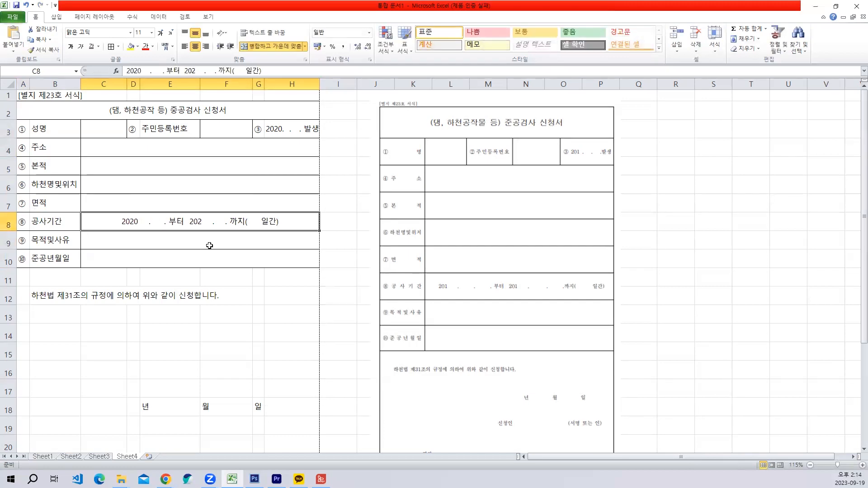
# - Check the 준공검사 신청서 form on Sheet4 in the print preview
pyautogui.click(217, 349)
pyautogui.scroll(-2, 217, 346)
pyautogui.scroll(2, 113, 173)
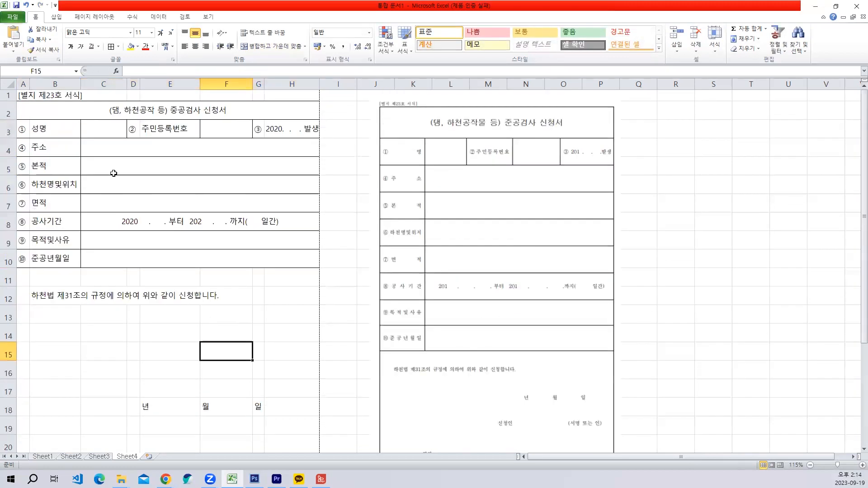
pyautogui.click(9, 19)
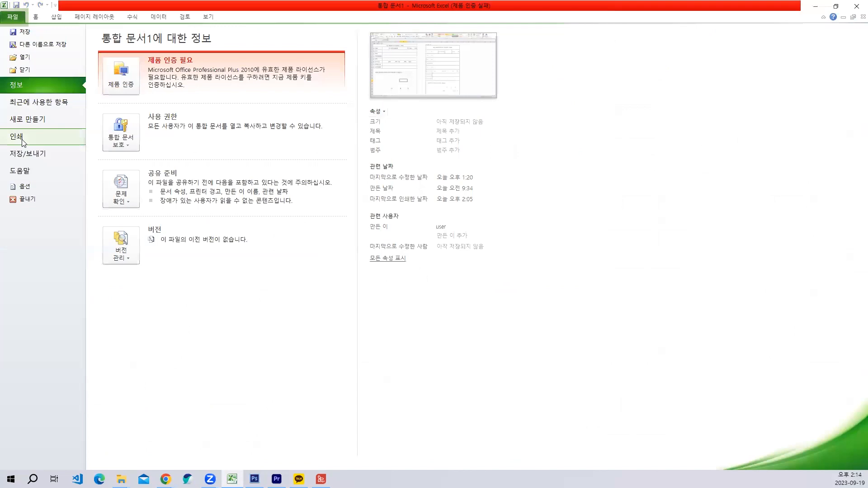
pyautogui.click(23, 139)
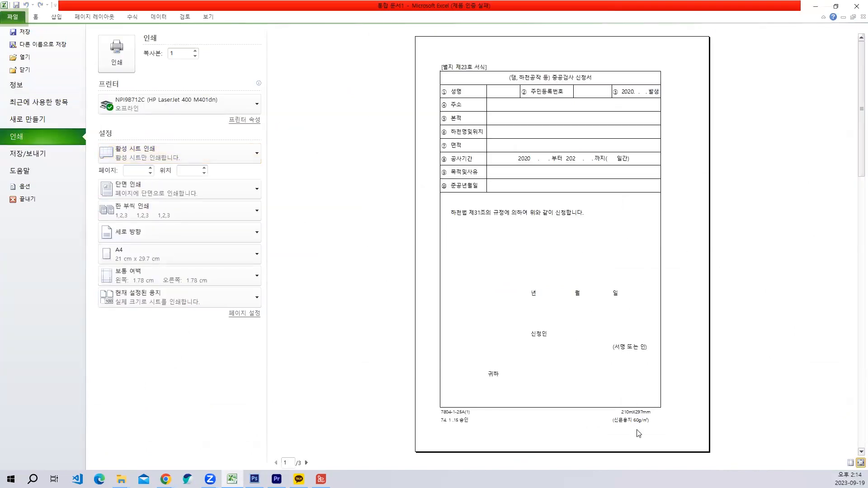
# - Right-align the footer cells H27:H28 below the form on Sheet4
pyautogui.press('Escape')
pyautogui.click(278, 310)
pyautogui.scroll(-3, 288, 410)
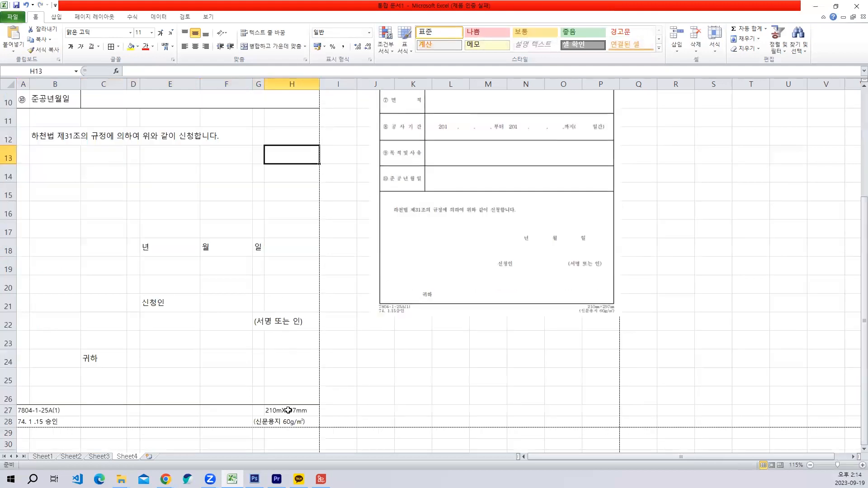
pyautogui.moveTo(288, 410); pyautogui.dragTo(285, 422)
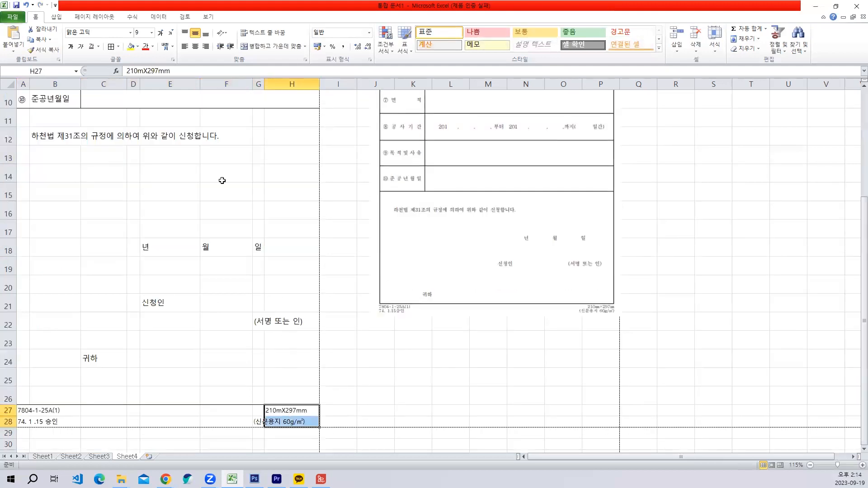
pyautogui.click(205, 46)
pyautogui.click(296, 349)
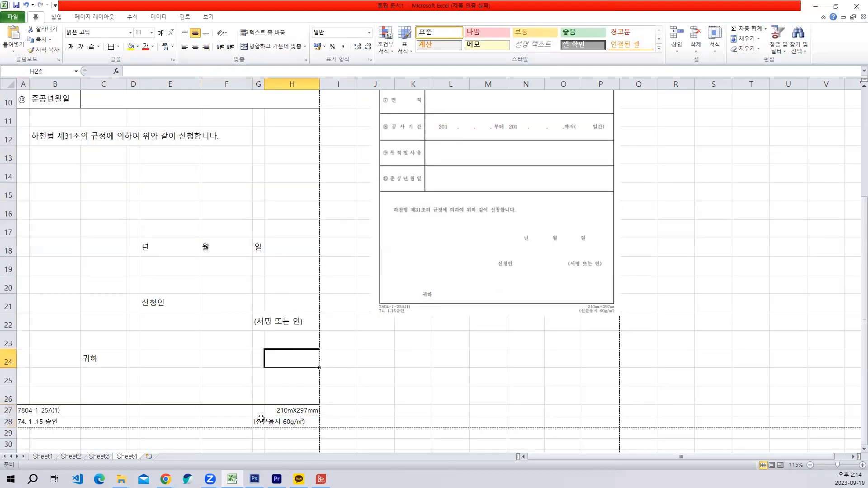
# - Merge G28:H28 holding "(신문용지 60g/㎡)" and right-align the merged cell
pyautogui.moveTo(261, 418); pyautogui.dragTo(296, 421)
pyautogui.click(272, 46)
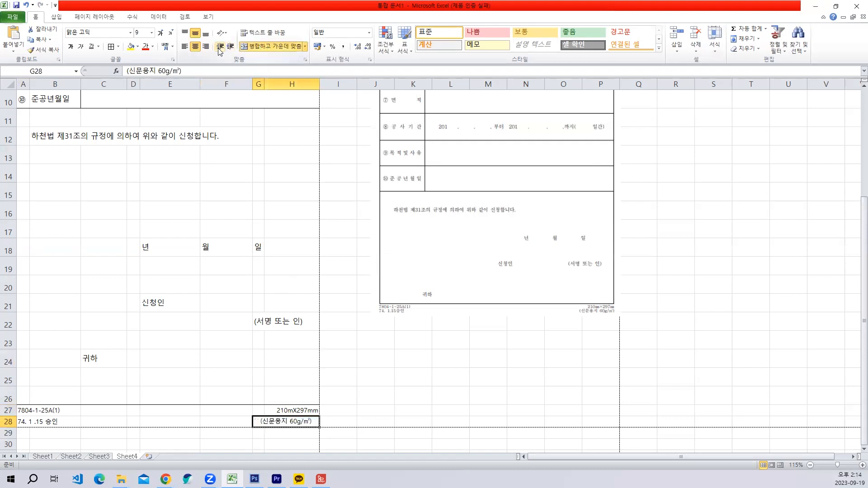
pyautogui.click(195, 46)
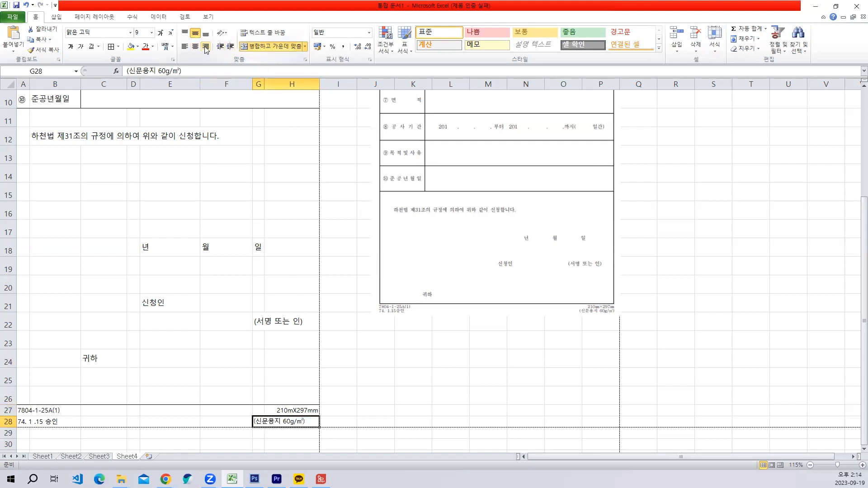
pyautogui.click(205, 47)
pyautogui.click(291, 304)
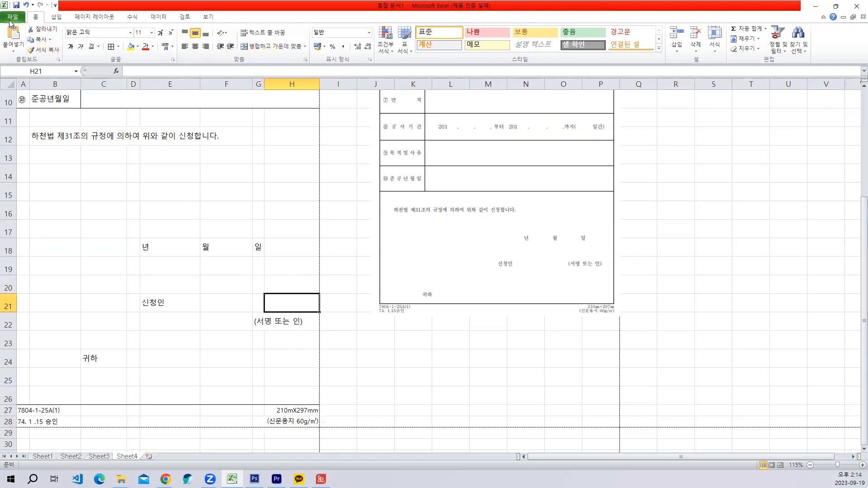
# - Check the alignment of the footer texts in the print preview
pyautogui.click(10, 21)
pyautogui.click(36, 136)
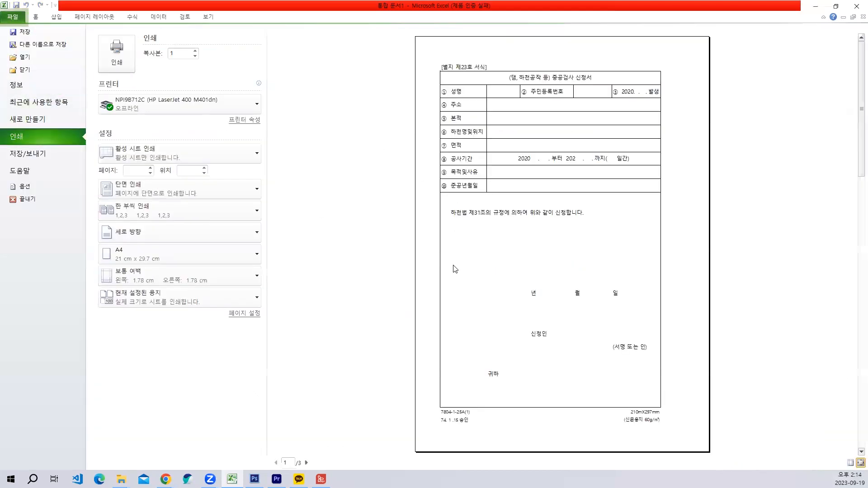
pyautogui.press('Escape')
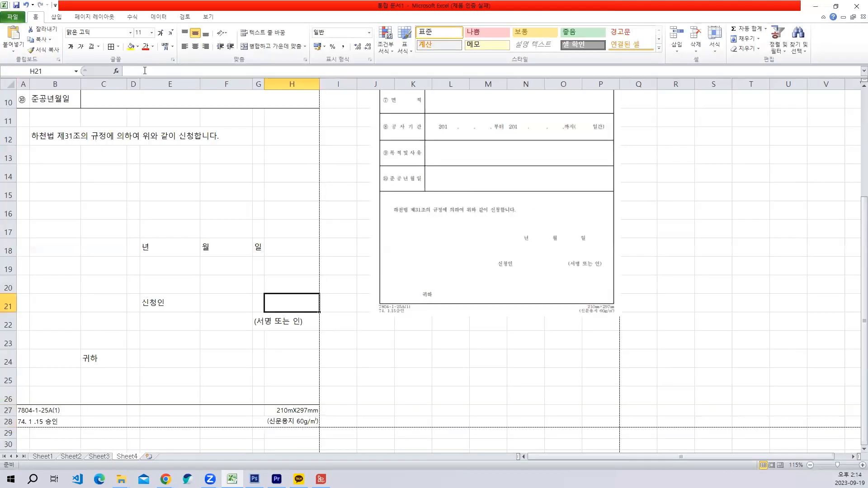
# - Set the page margins of Sheet4 so the form is centered horizontally on the printed page
pyautogui.click(100, 17)
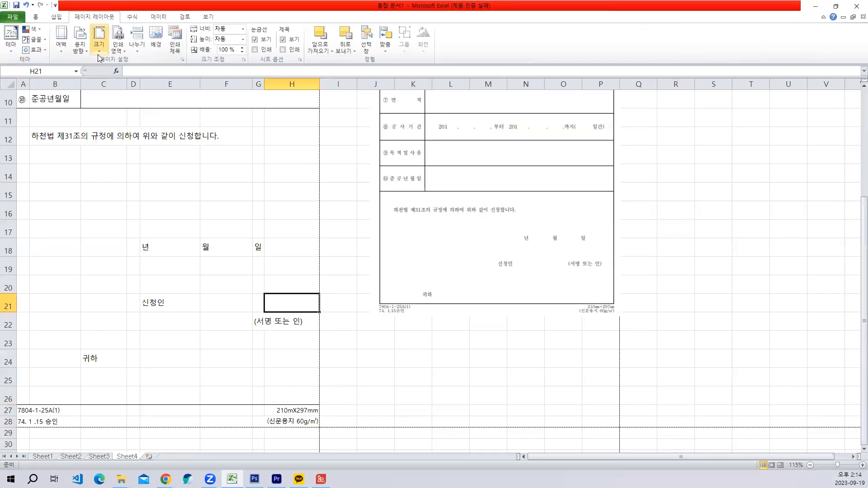
pyautogui.click(183, 59)
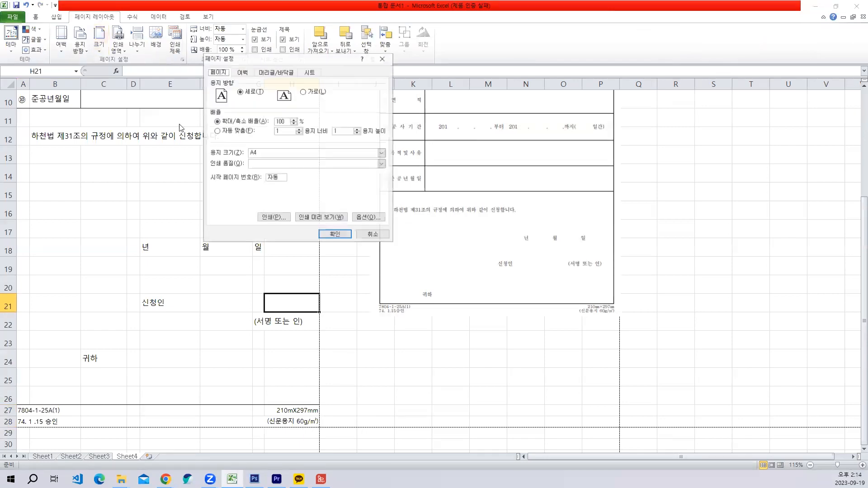
pyautogui.click(242, 72)
pyautogui.click(217, 187)
pyautogui.click(335, 234)
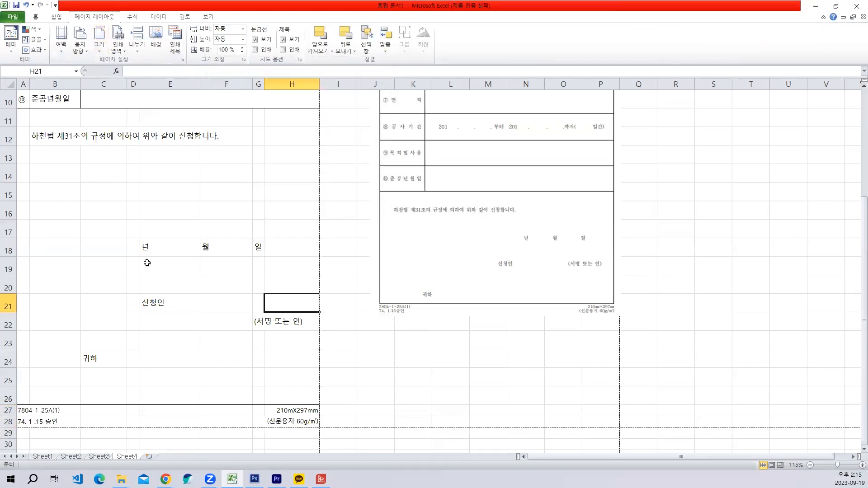
pyautogui.click(170, 269)
# - Check the form's horizontal centering on the A4 page in the print preview
pyautogui.scroll(3, 171, 270)
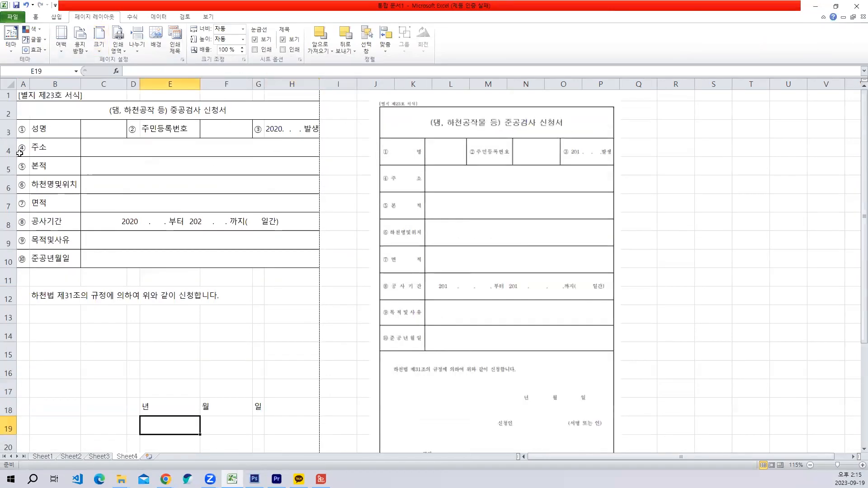
pyautogui.click(13, 17)
pyautogui.click(25, 135)
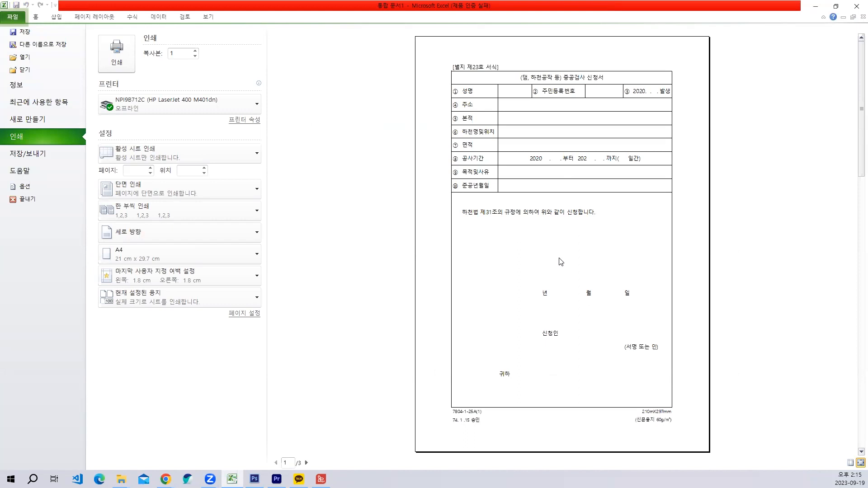
pyautogui.press('Escape')
# - Set the horizontal alignment of the labels in B3:B10 to 균등 분할 (들여쓰기)
pyautogui.click(203, 240)
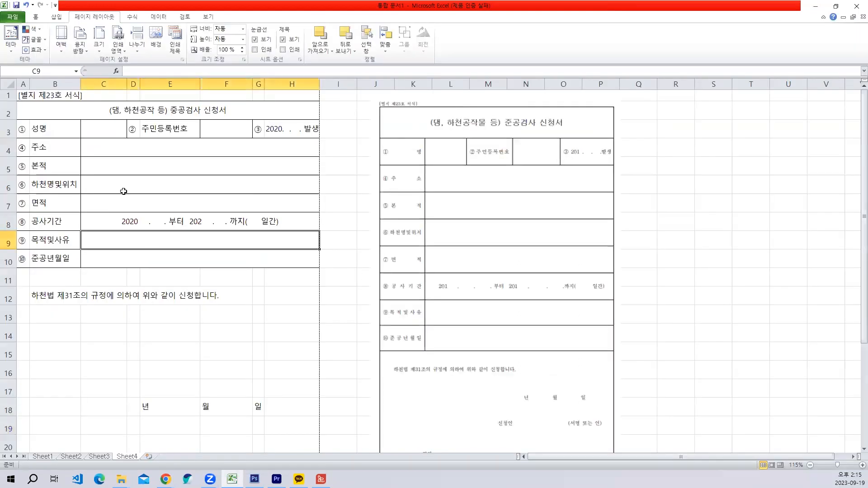
pyautogui.moveTo(63, 128); pyautogui.dragTo(61, 251)
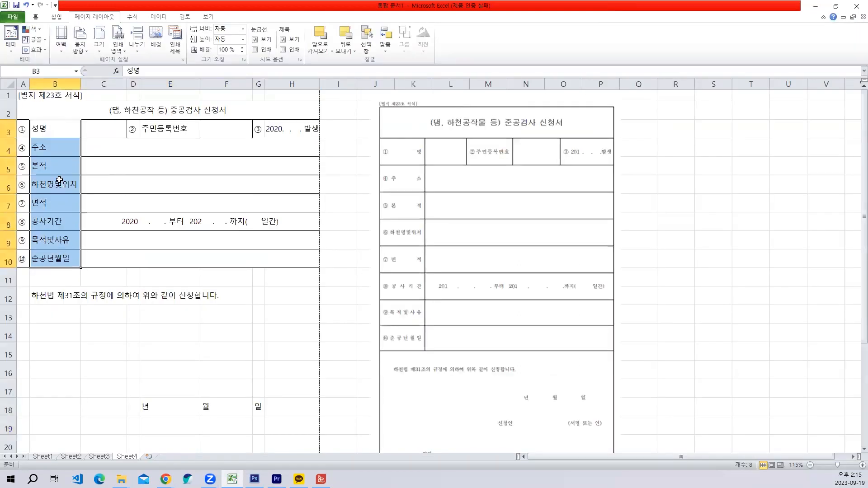
pyautogui.rightClick(54, 128)
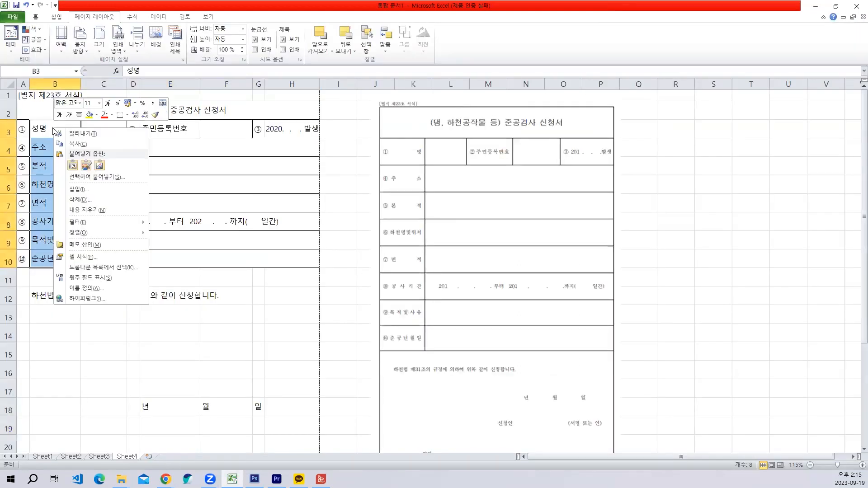
pyautogui.click(85, 257)
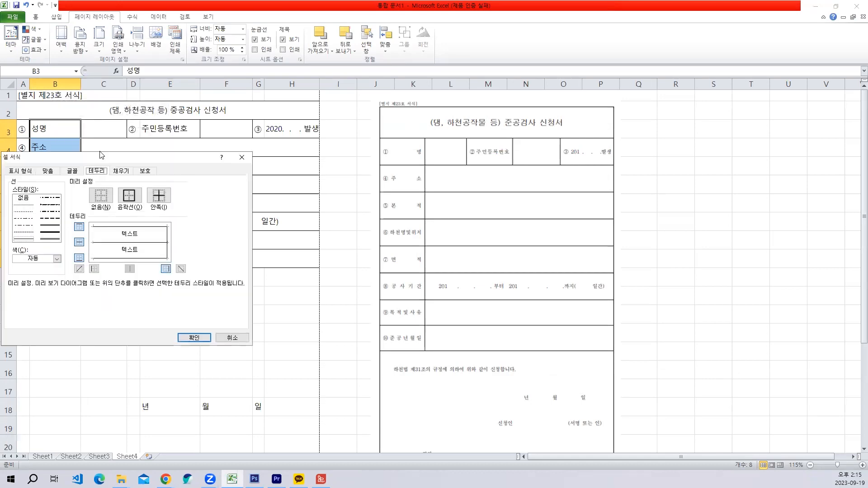
pyautogui.moveTo(135, 158); pyautogui.dragTo(400, 85)
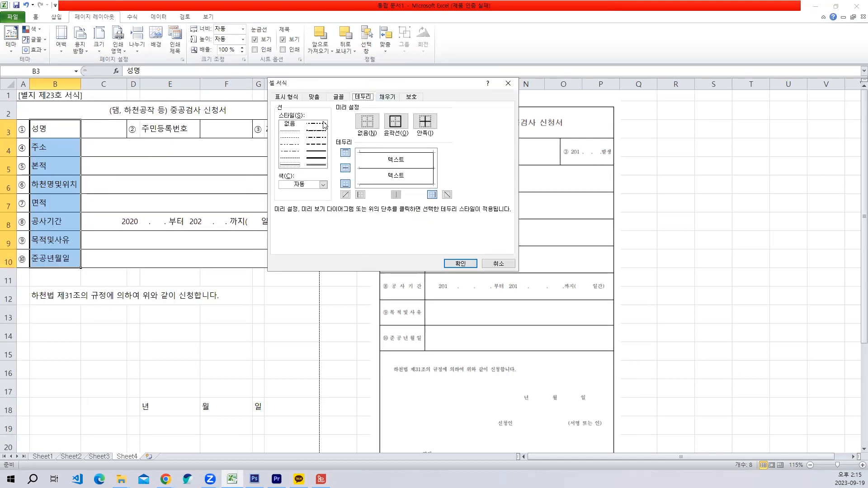
pyautogui.click(314, 97)
pyautogui.click(342, 124)
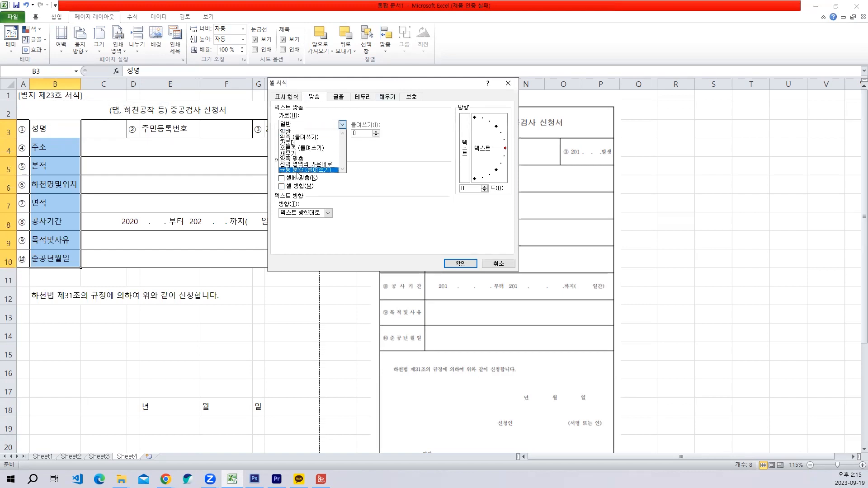
pyautogui.click(298, 170)
pyautogui.click(461, 263)
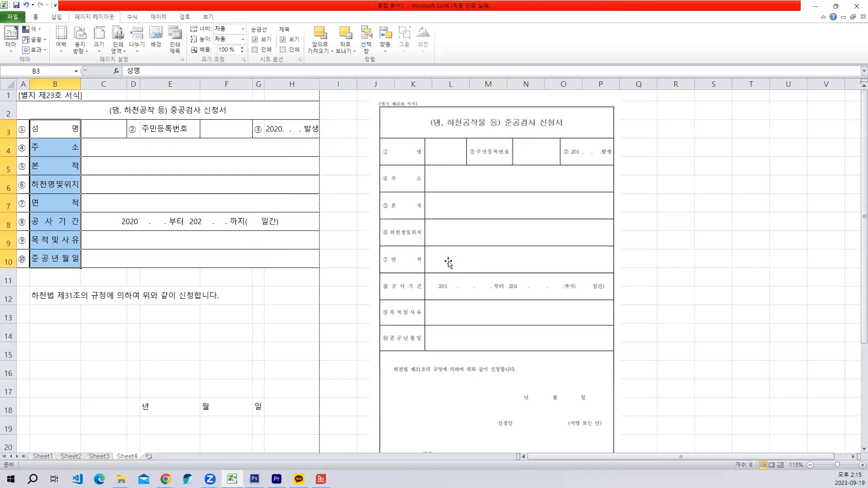
pyautogui.click(196, 273)
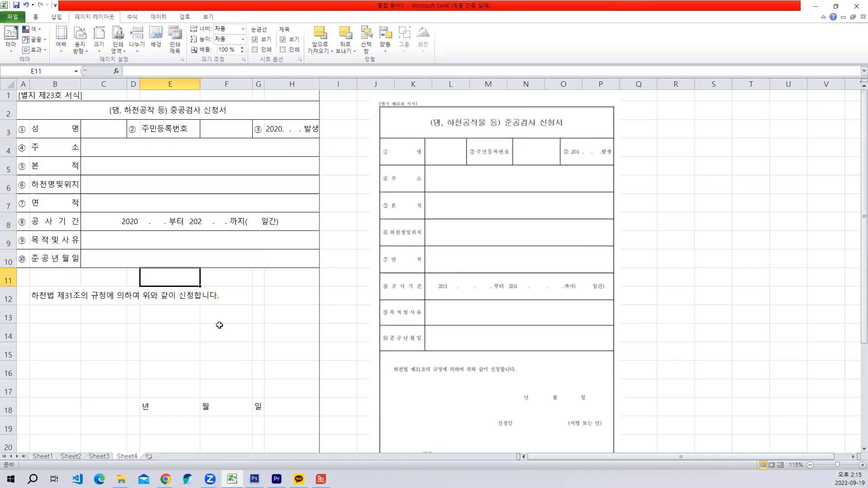
# - Check the evenly distributed labels of column B in the print preview
pyautogui.click(12, 17)
pyautogui.click(14, 140)
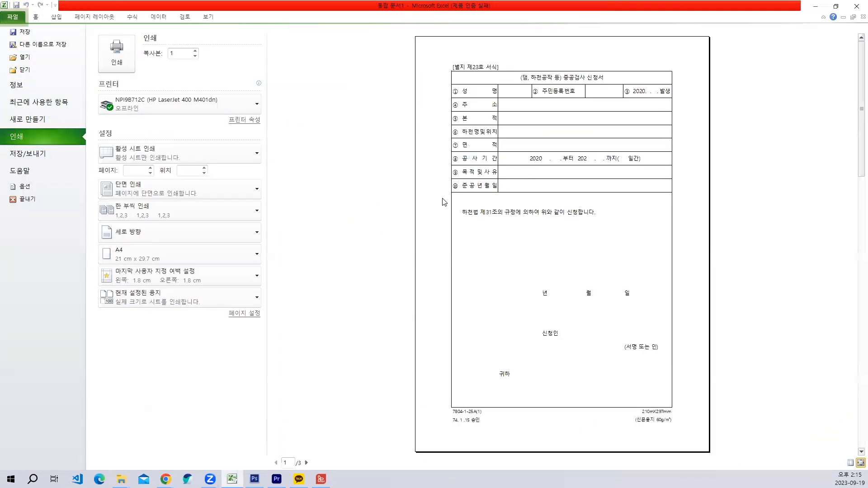
pyautogui.press('Escape')
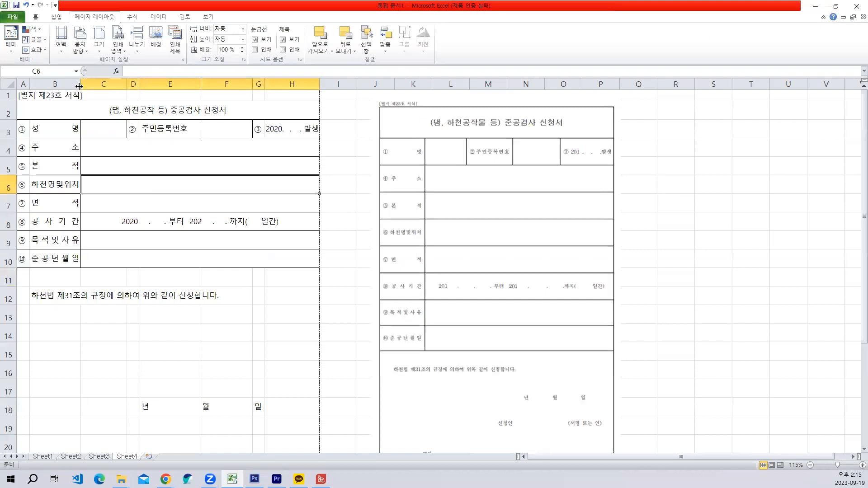
# - Widen column B slightly to give the distributed labels more room
pyautogui.moveTo(80, 86); pyautogui.dragTo(83, 86)
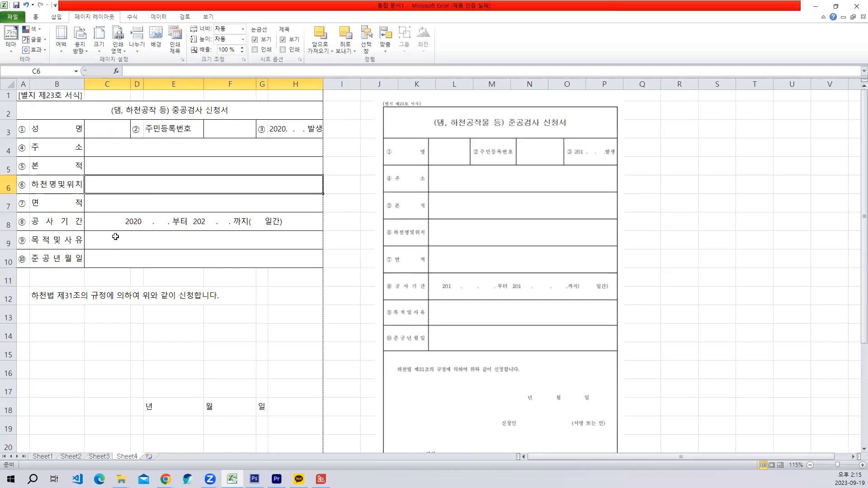
pyautogui.click(116, 236)
pyautogui.click(190, 290)
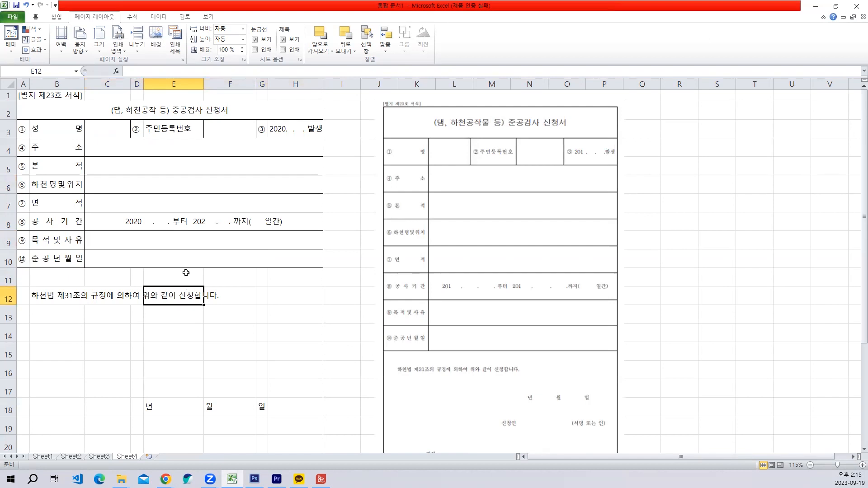
pyautogui.scroll(-2, 199, 275)
pyautogui.scroll(2, 189, 253)
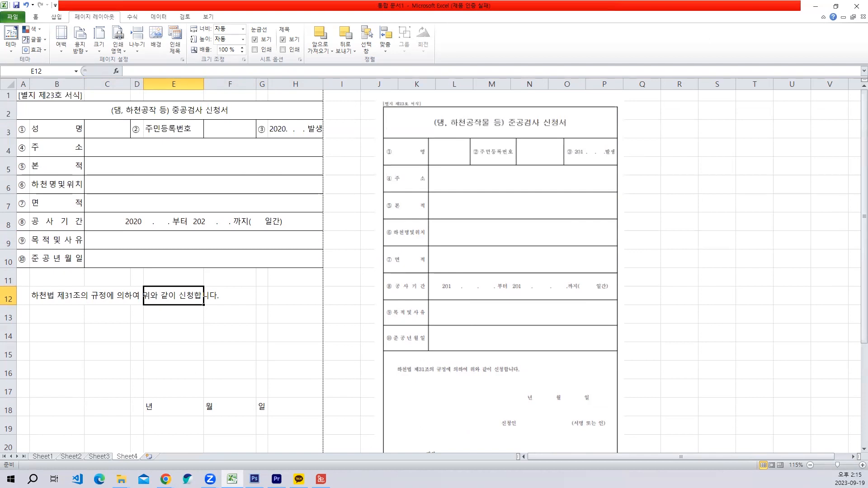